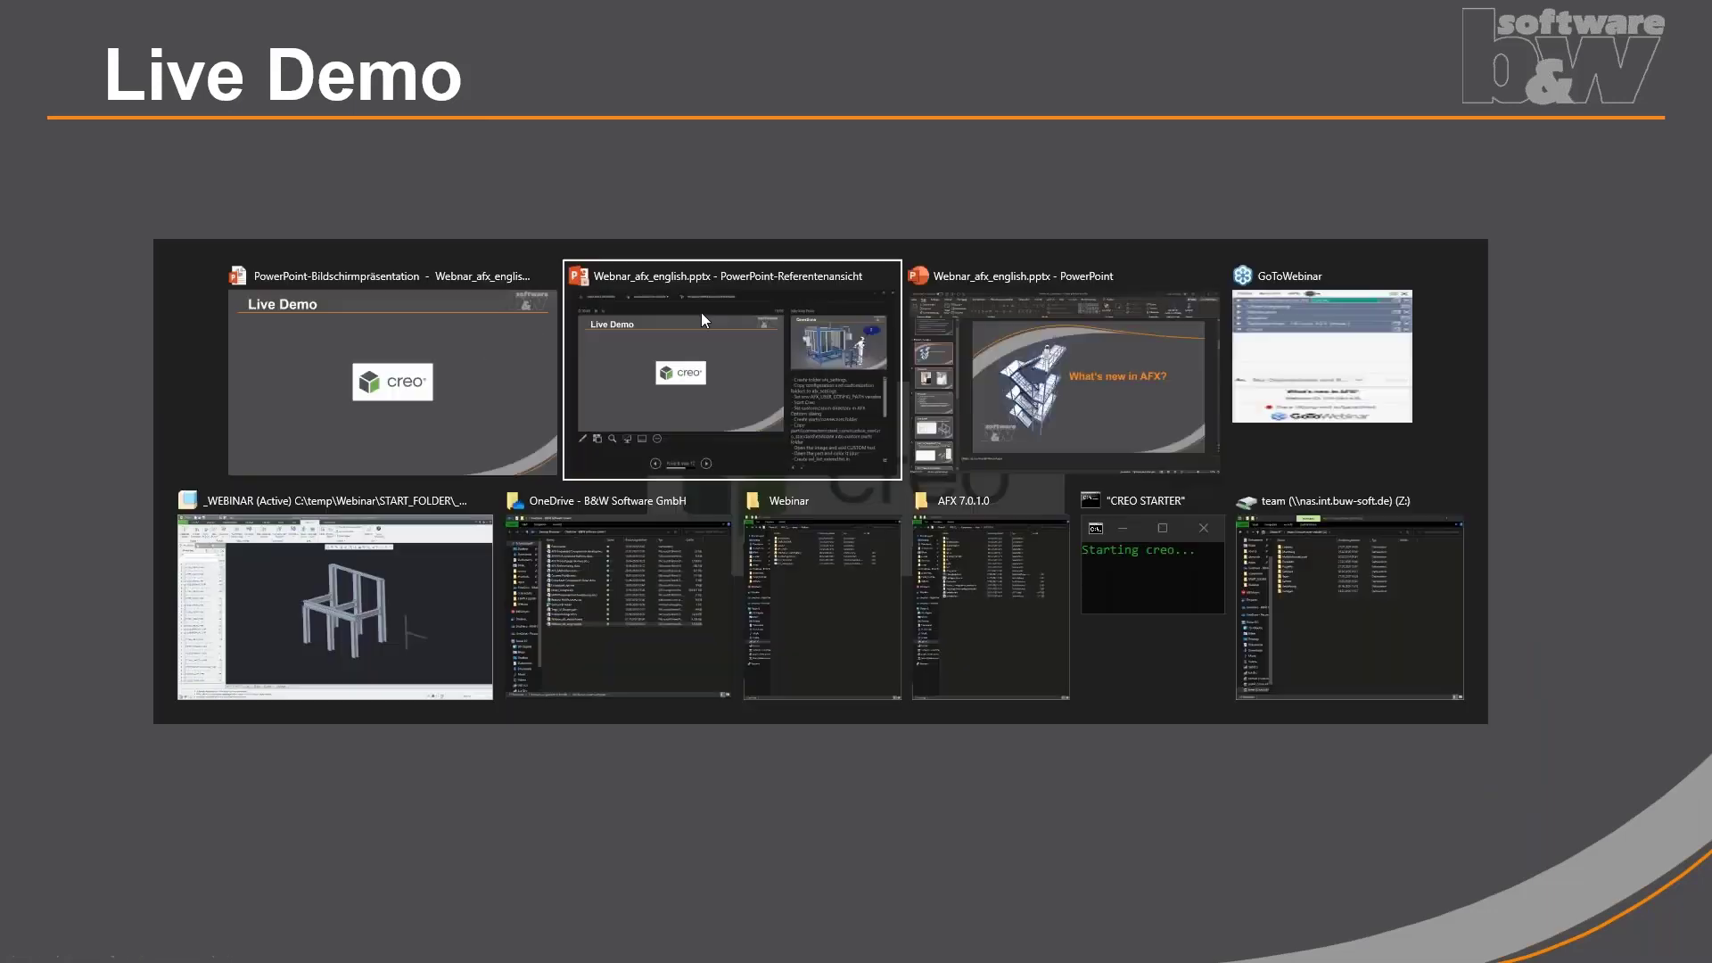
Step: Switch to Creo Parametric, verify the AFX project of the _webinar assembly and filter the status table to failed items
key(alt+Tab)
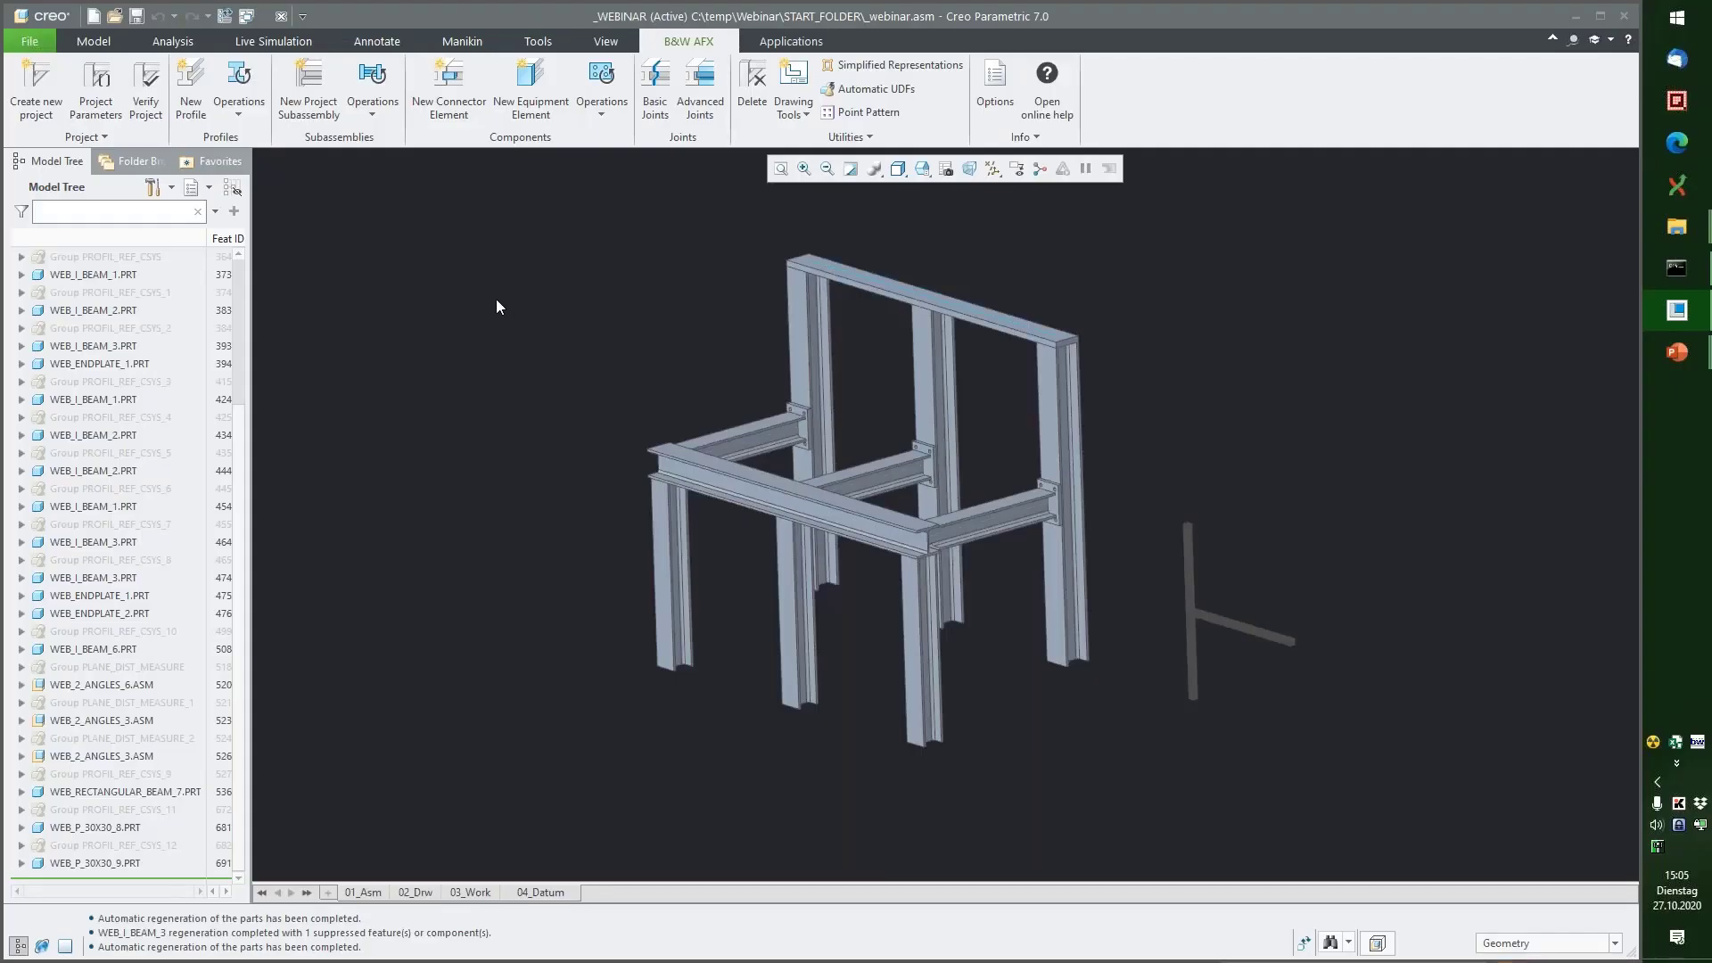
shift+middle_drag(629, 355, 575, 414)
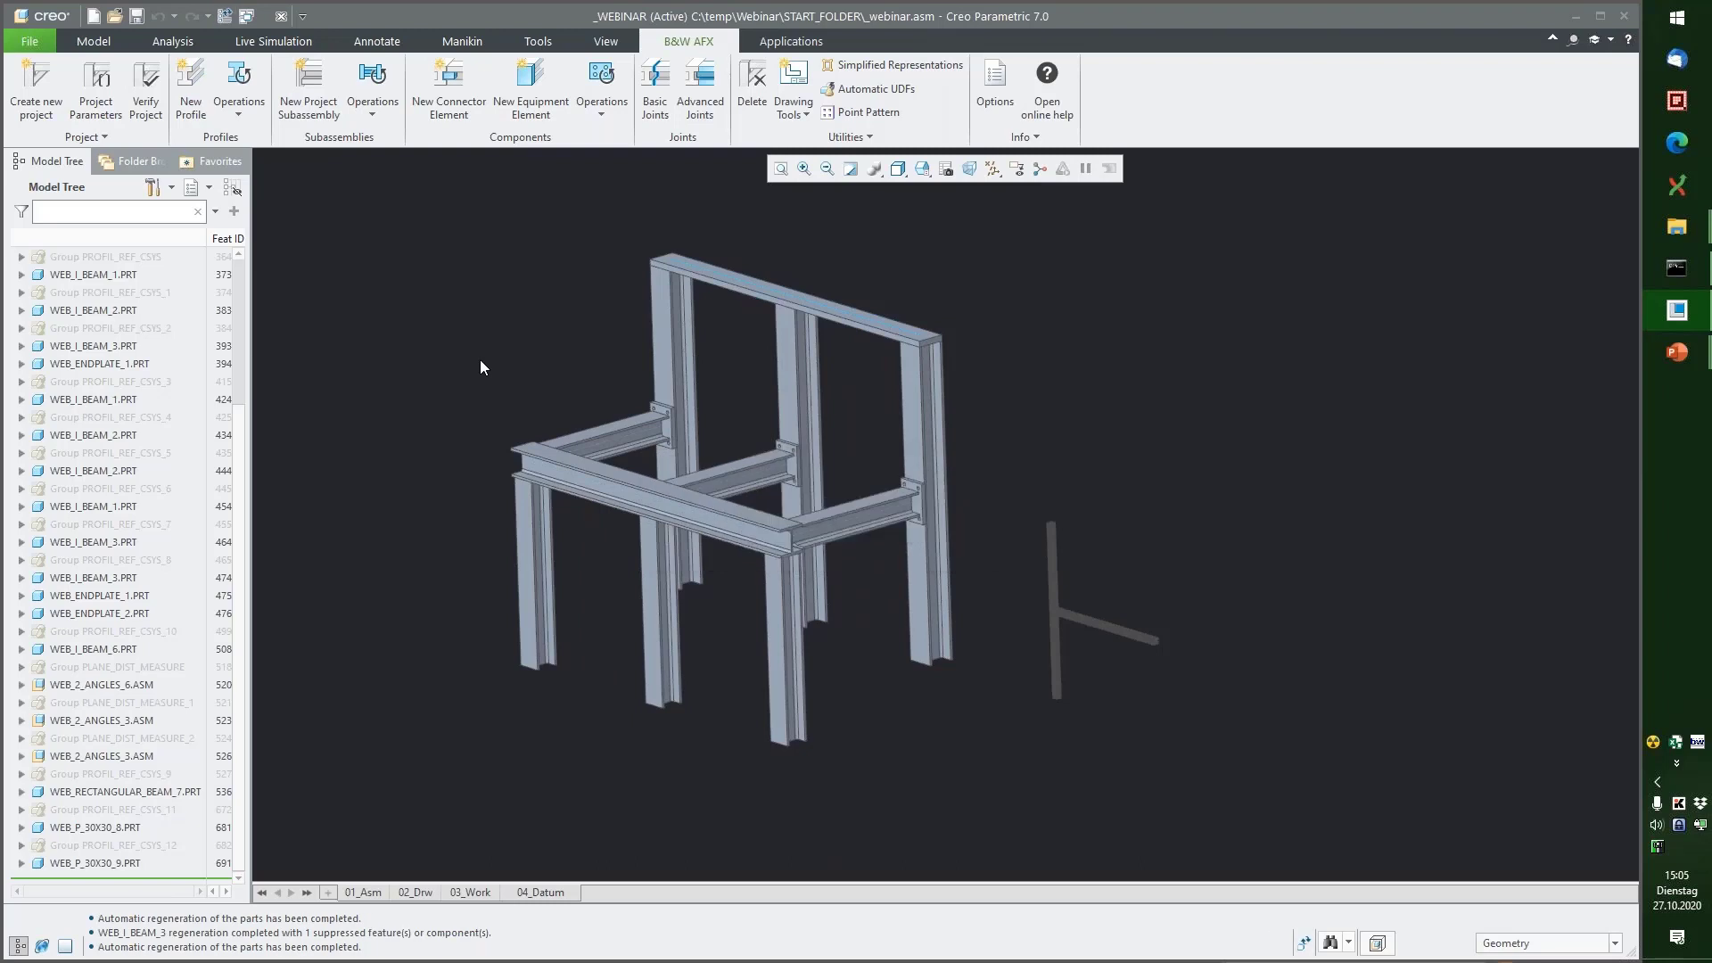
click(224, 15)
click(147, 76)
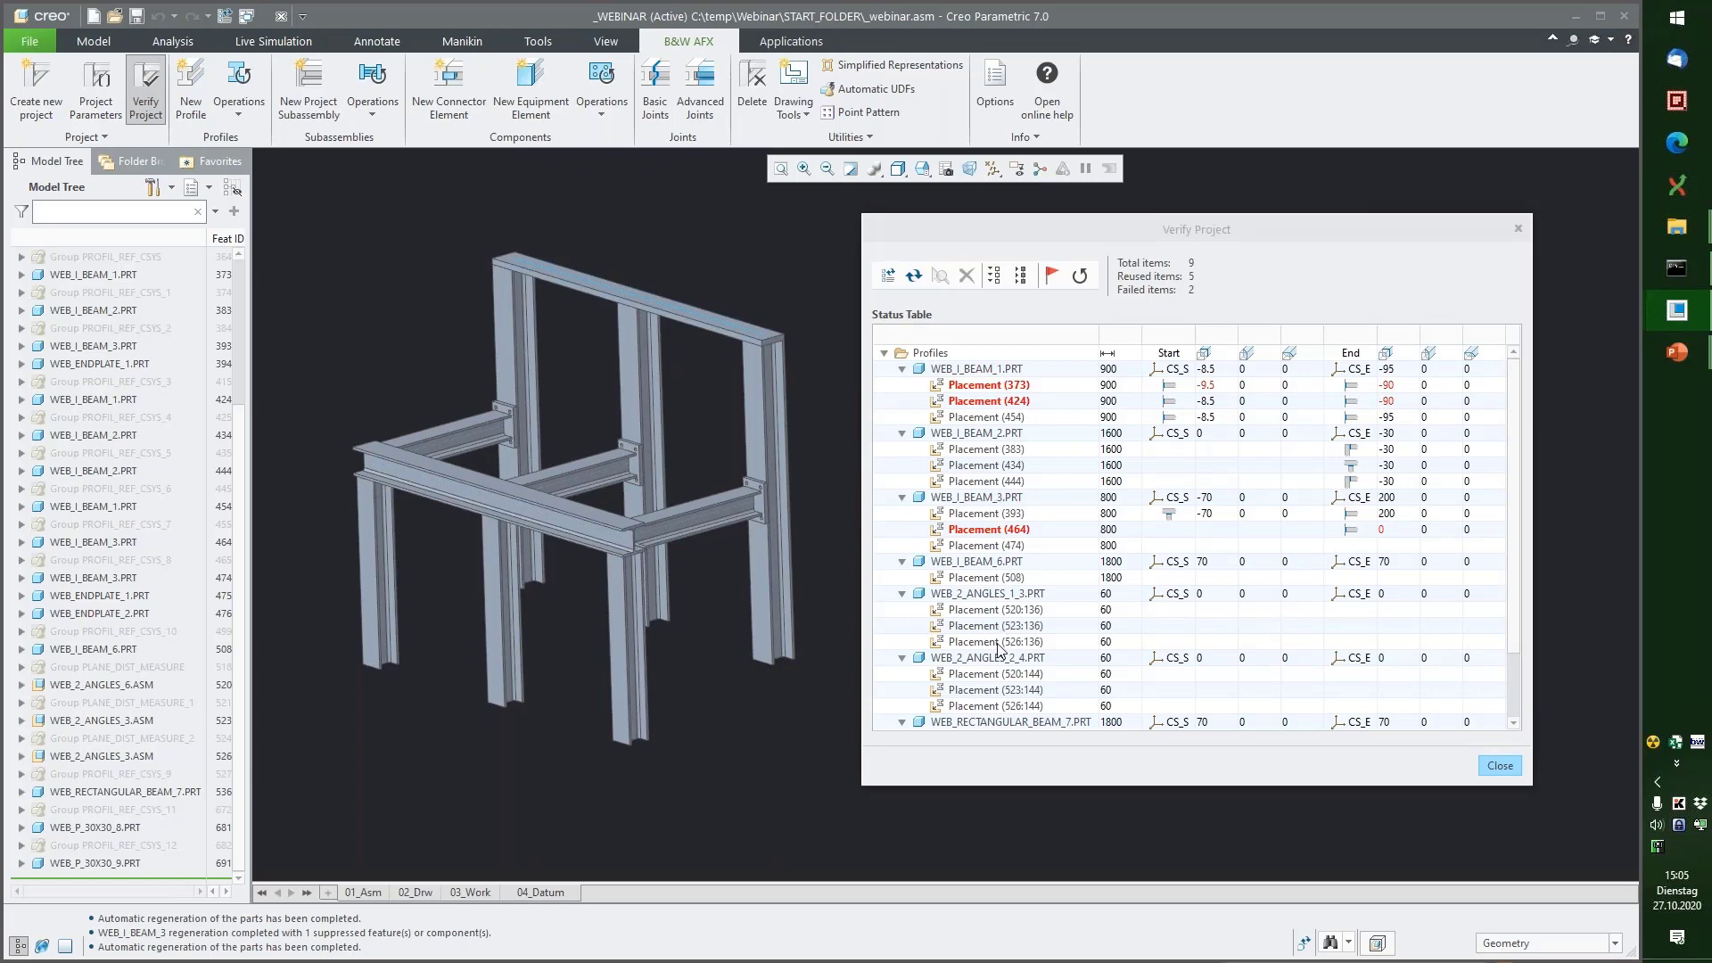
scroll(999, 649, down, 2)
scroll(999, 650, up, 2)
click(1050, 277)
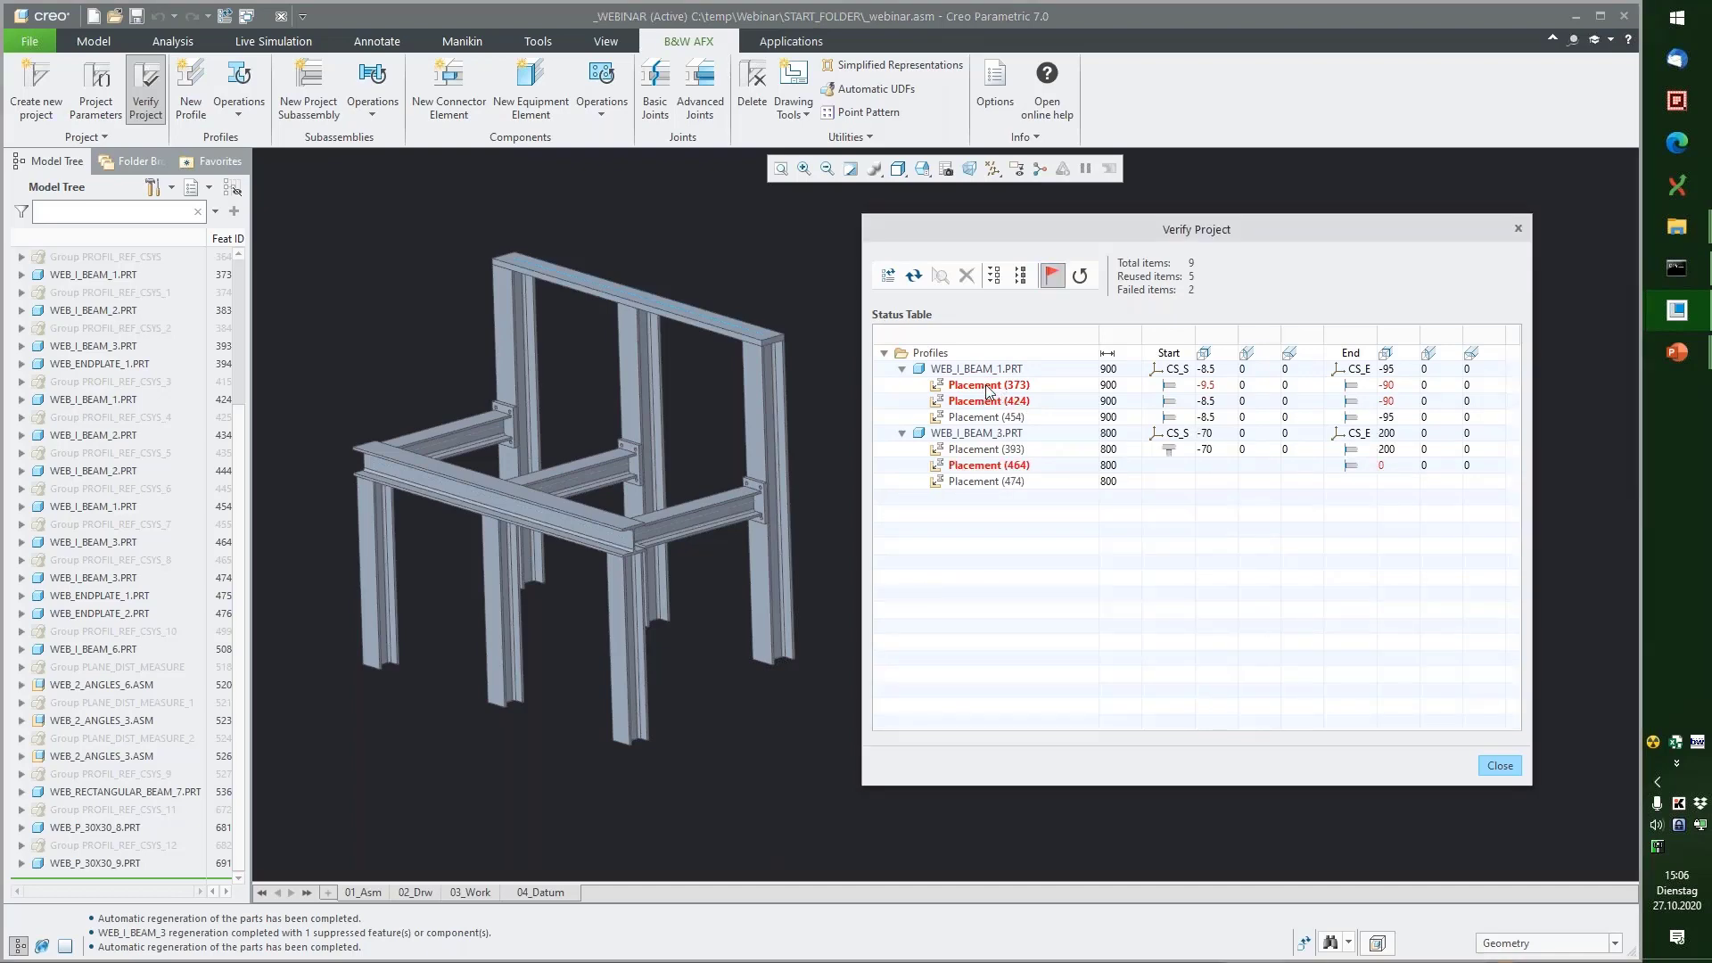
Step: Examine the placements of WEB_I_BEAM_1.PRT, inspecting the joints and end plates of the failed placement 373, and close the verification
click(980, 369)
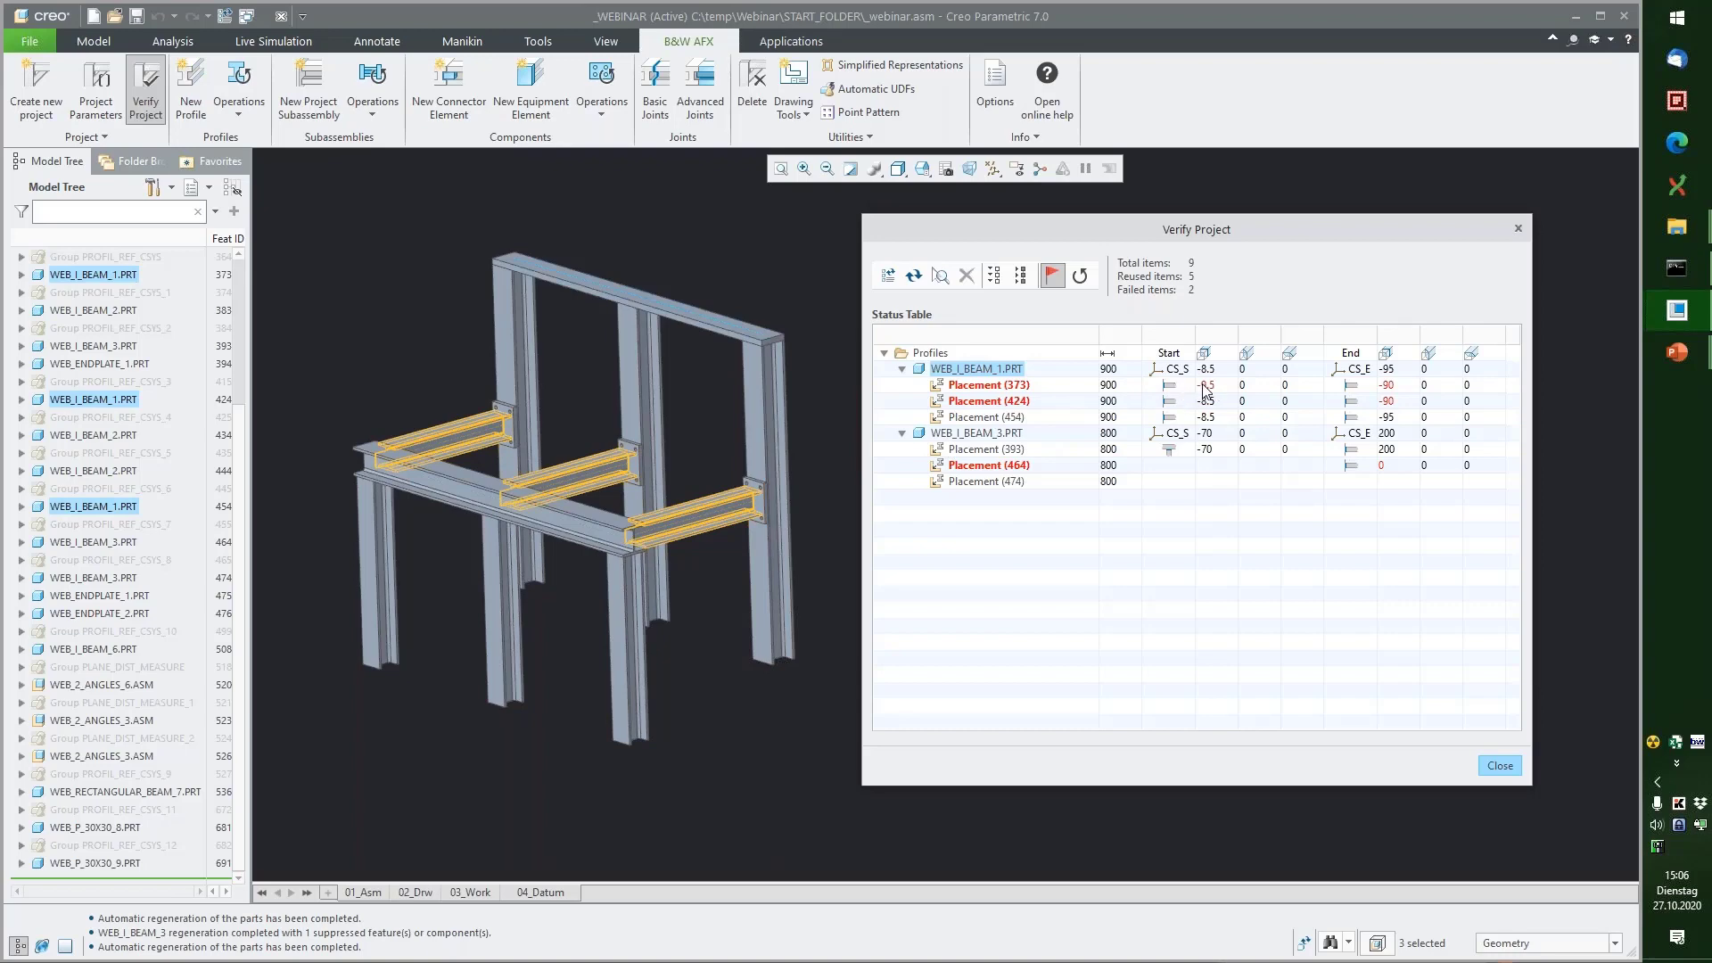
click(1173, 389)
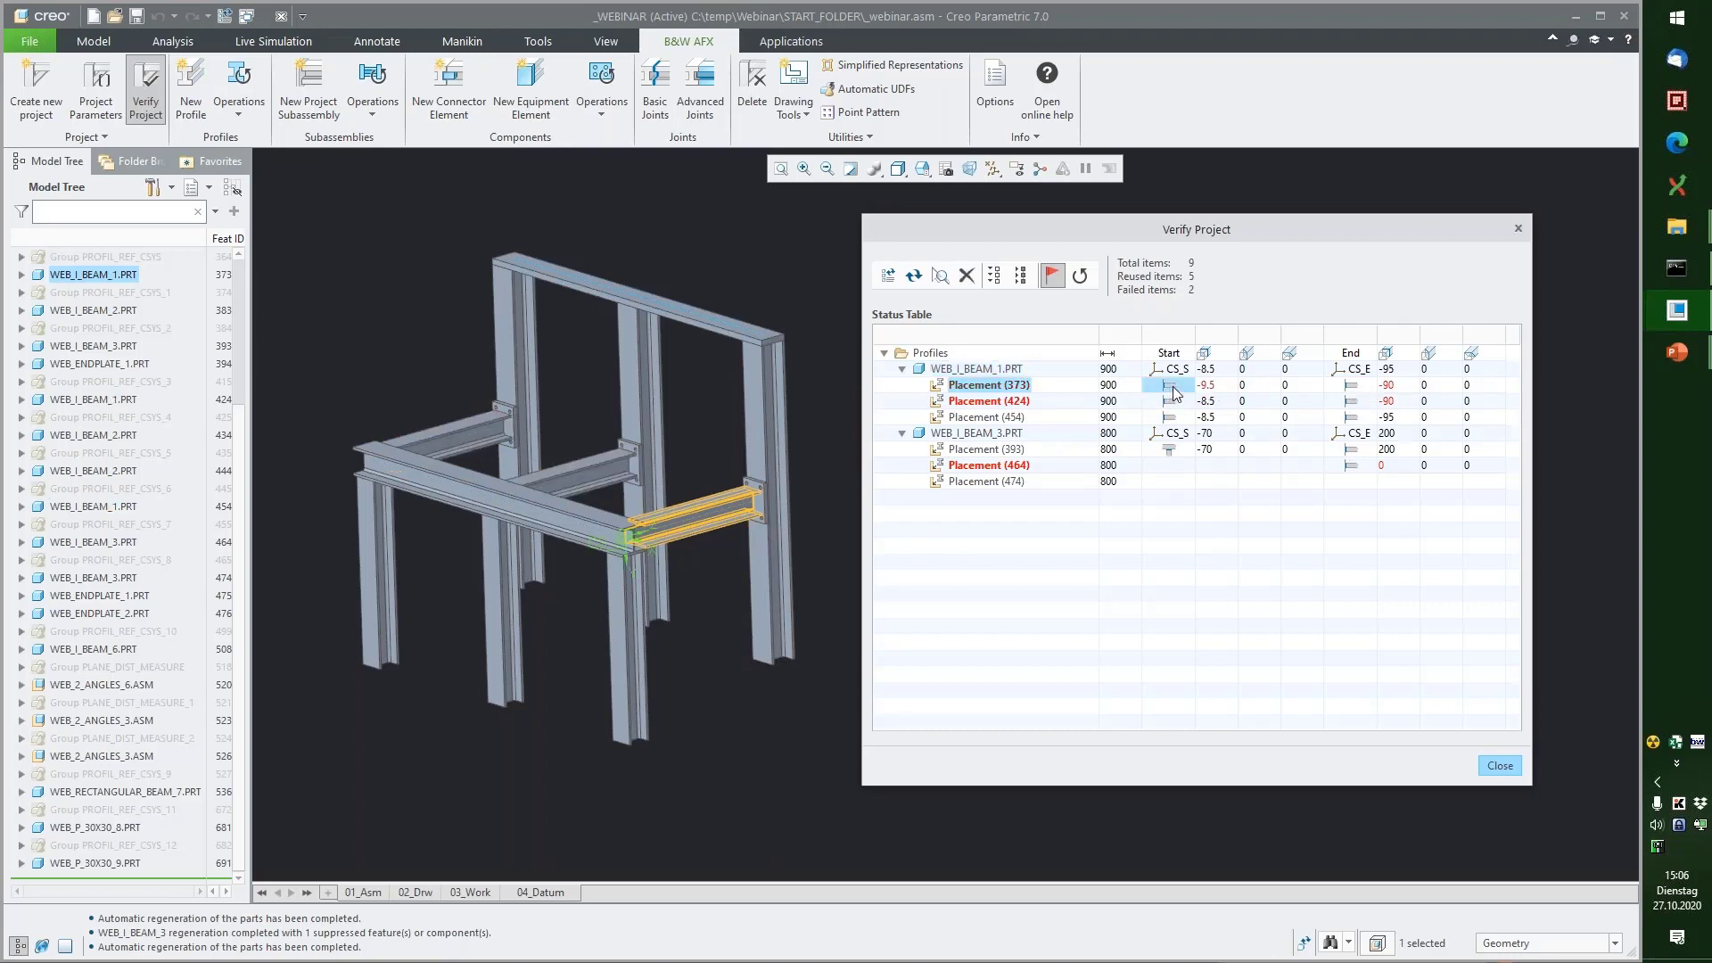
click(1222, 394)
mouse_move(778, 481)
middle_down()
mouse_move(700, 486)
mouse_move(742, 485)
middle_up()
scroll(742, 485, down, 2)
scroll(748, 483, down, 6)
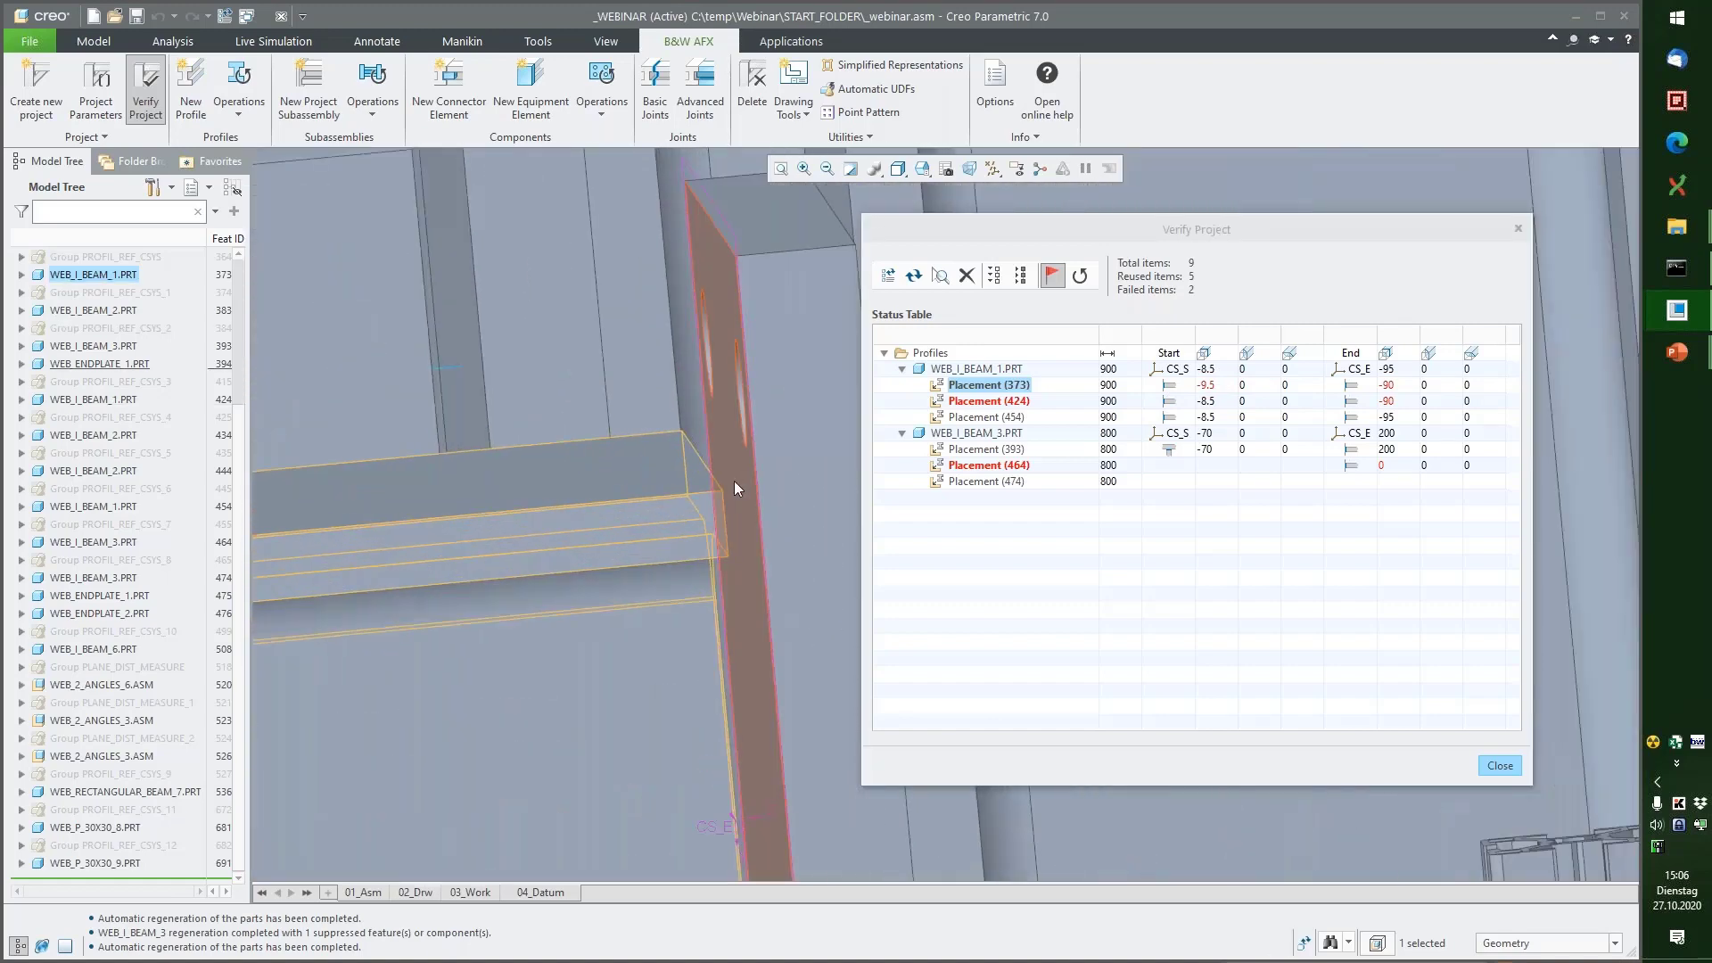
middle_drag(744, 485, 738, 487)
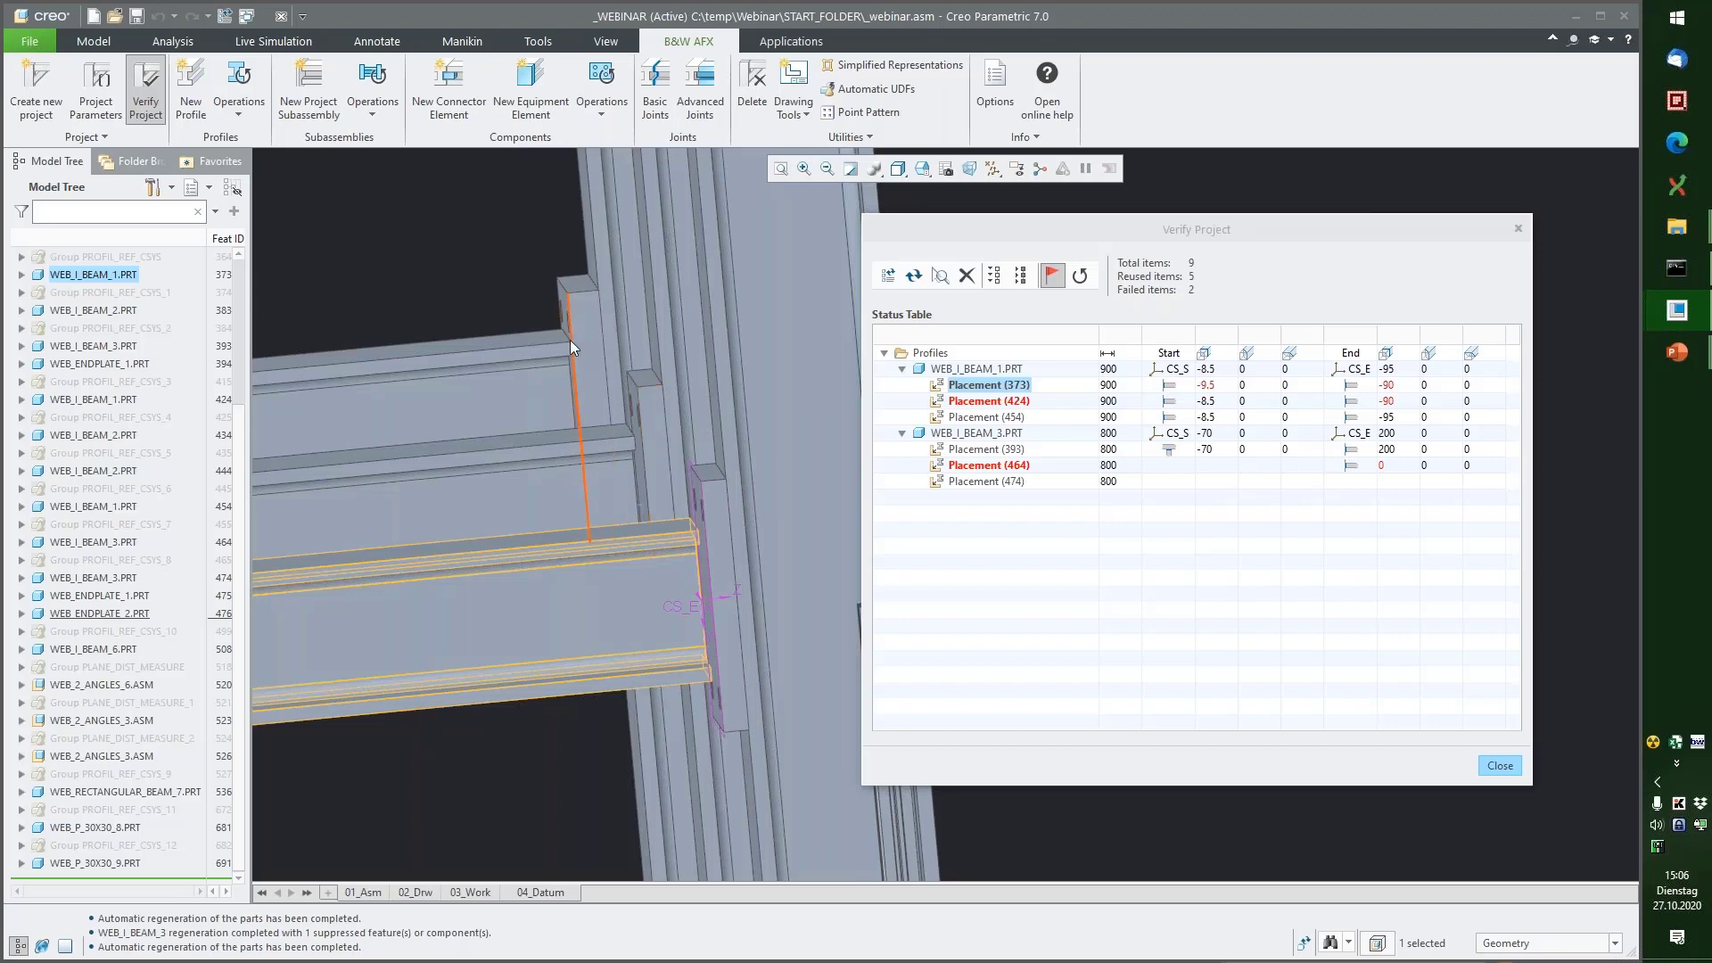
scroll(624, 442, down, 3)
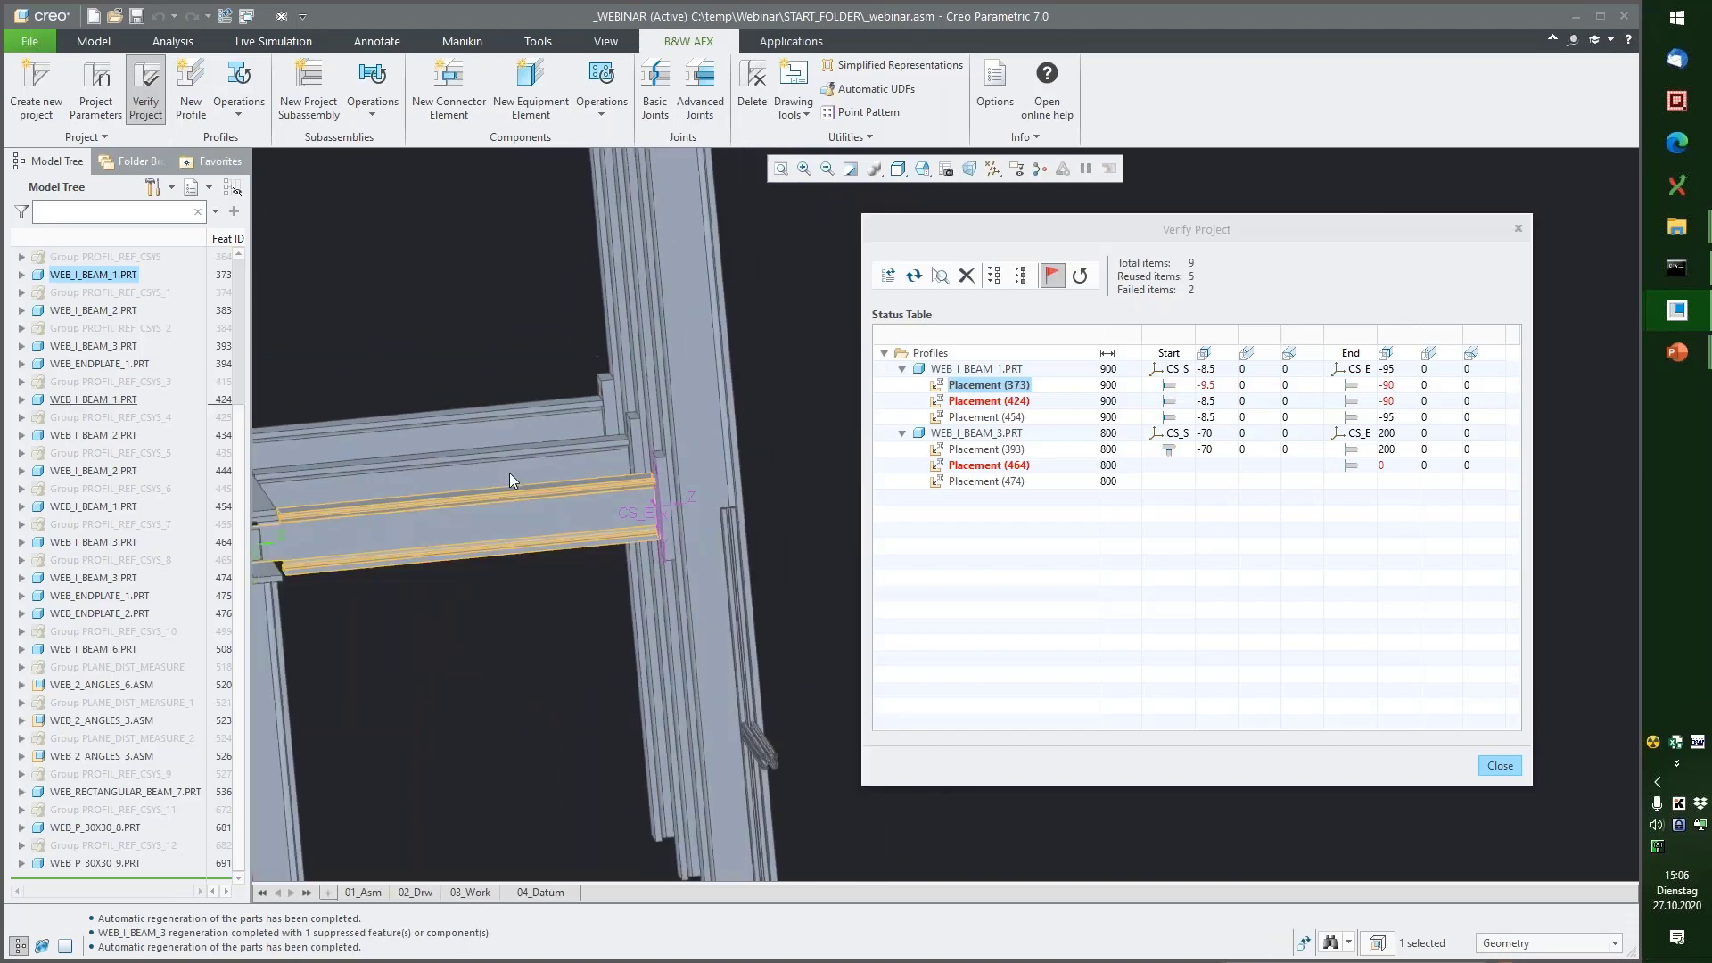
shift+middle_drag(510, 473, 649, 458)
click(984, 369)
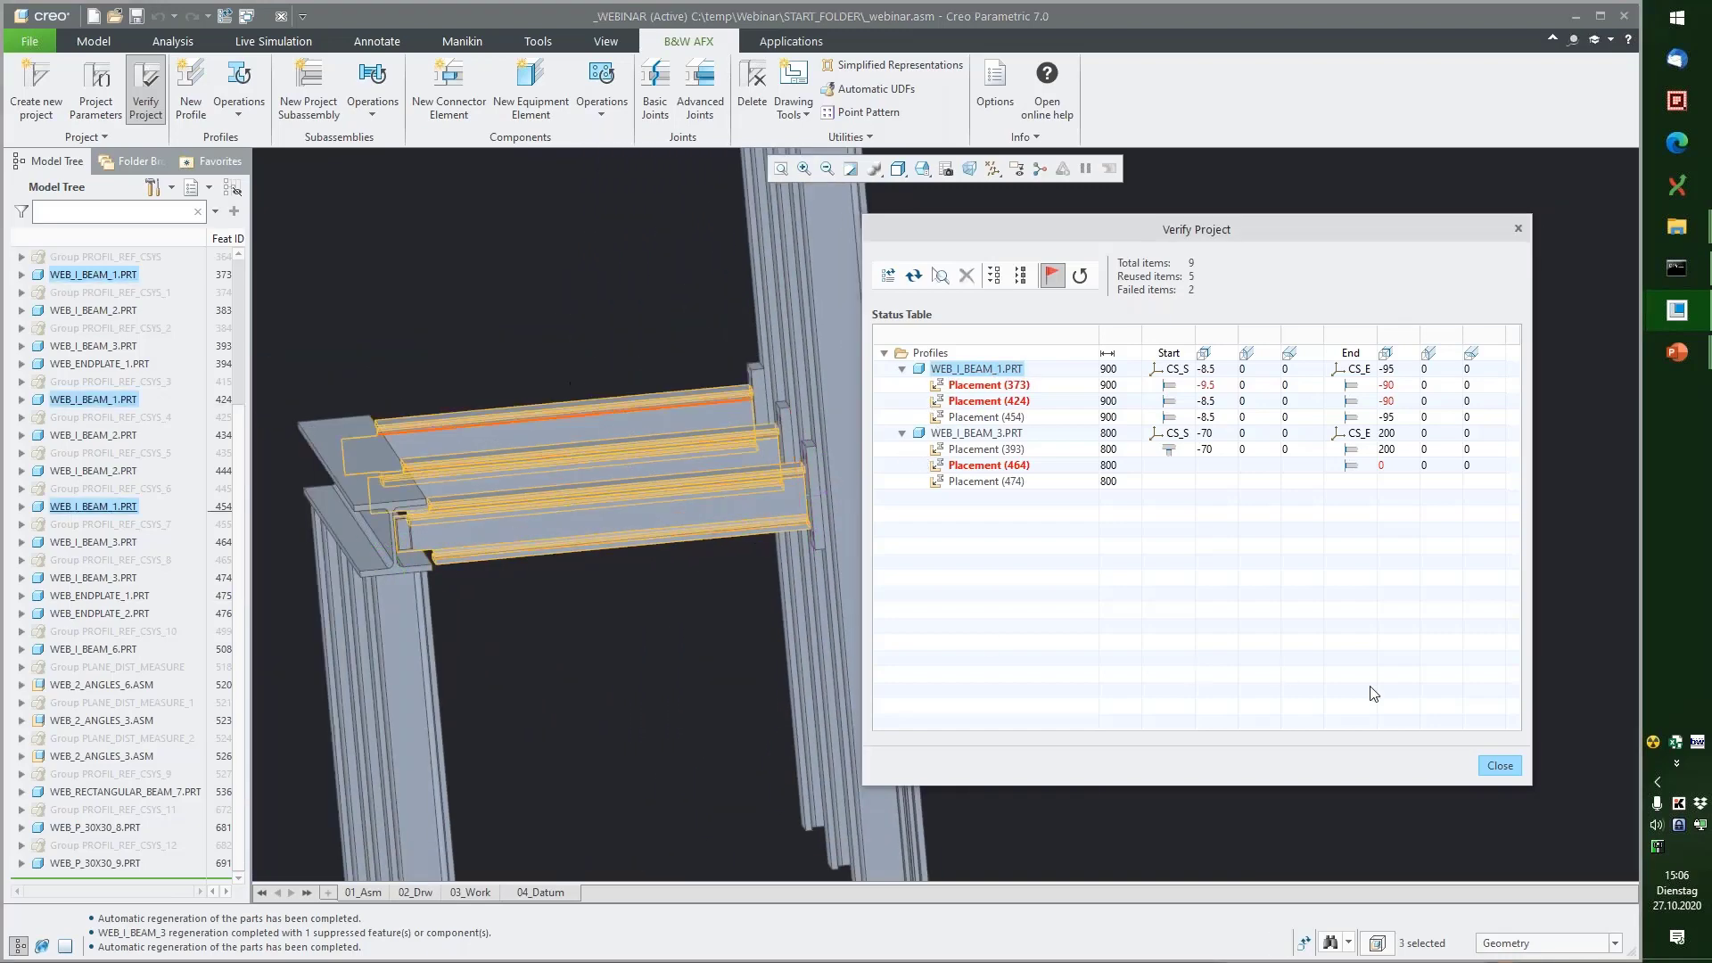
click(1500, 765)
Step: Replace the front WEB_I_BEAM_1 cross beam (placement 373) with a separate profile part
middle_drag(711, 608, 735, 539)
click(735, 537)
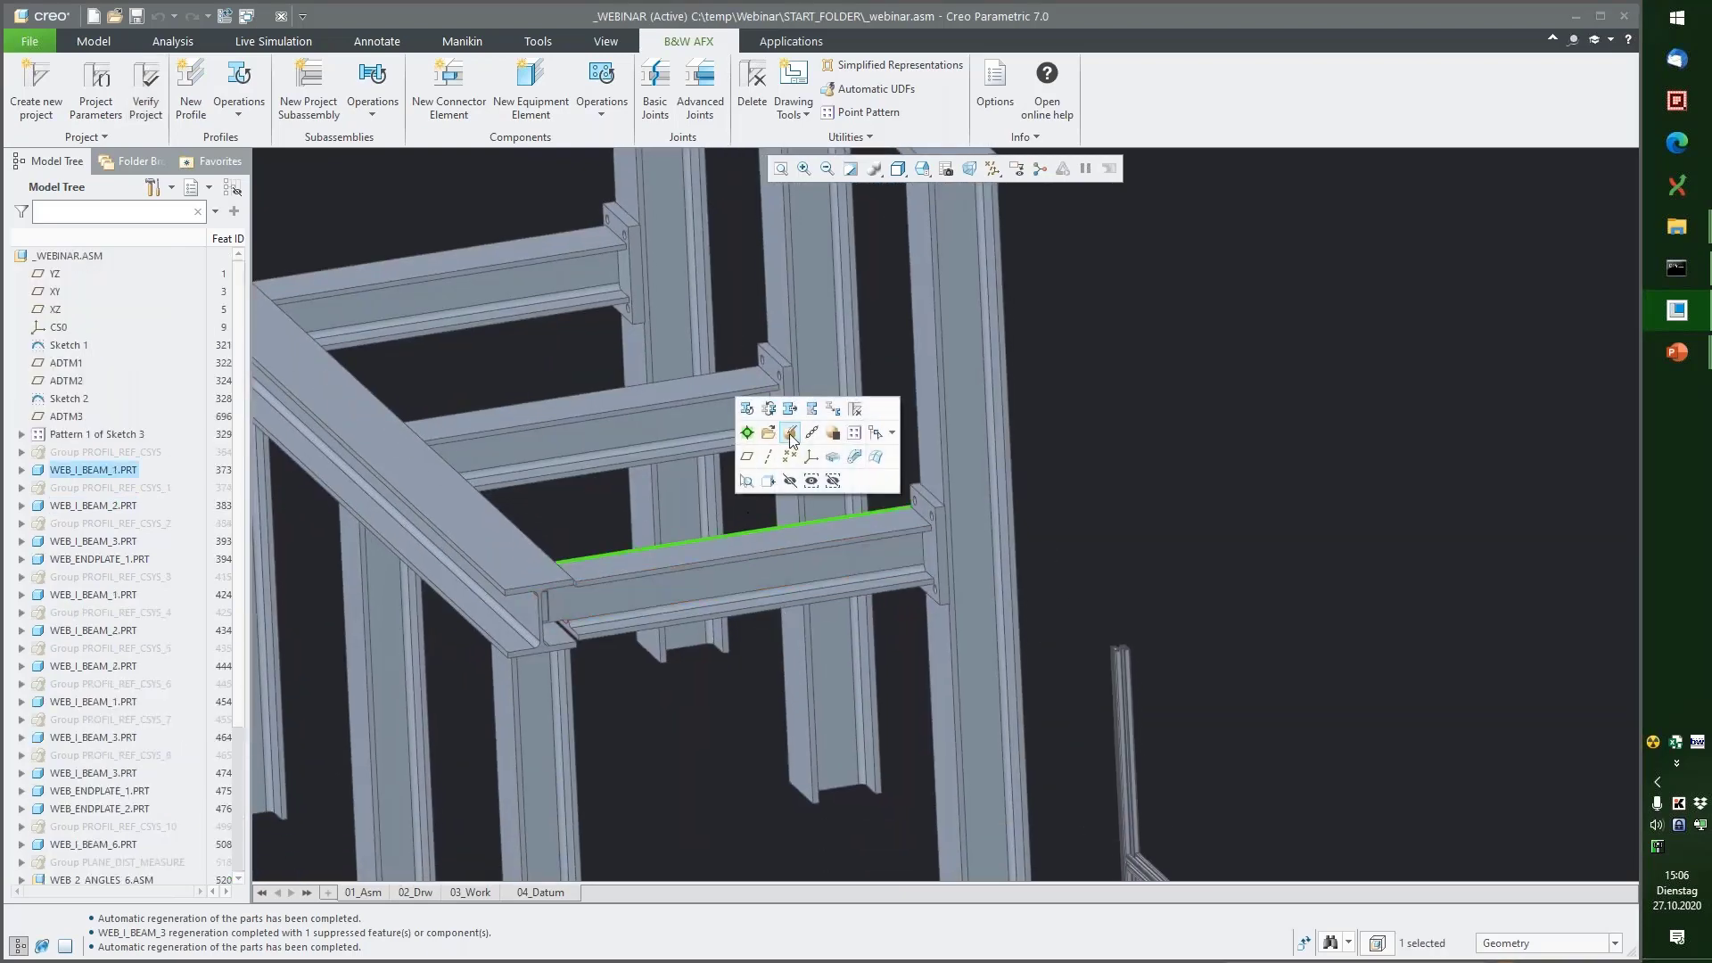
click(746, 543)
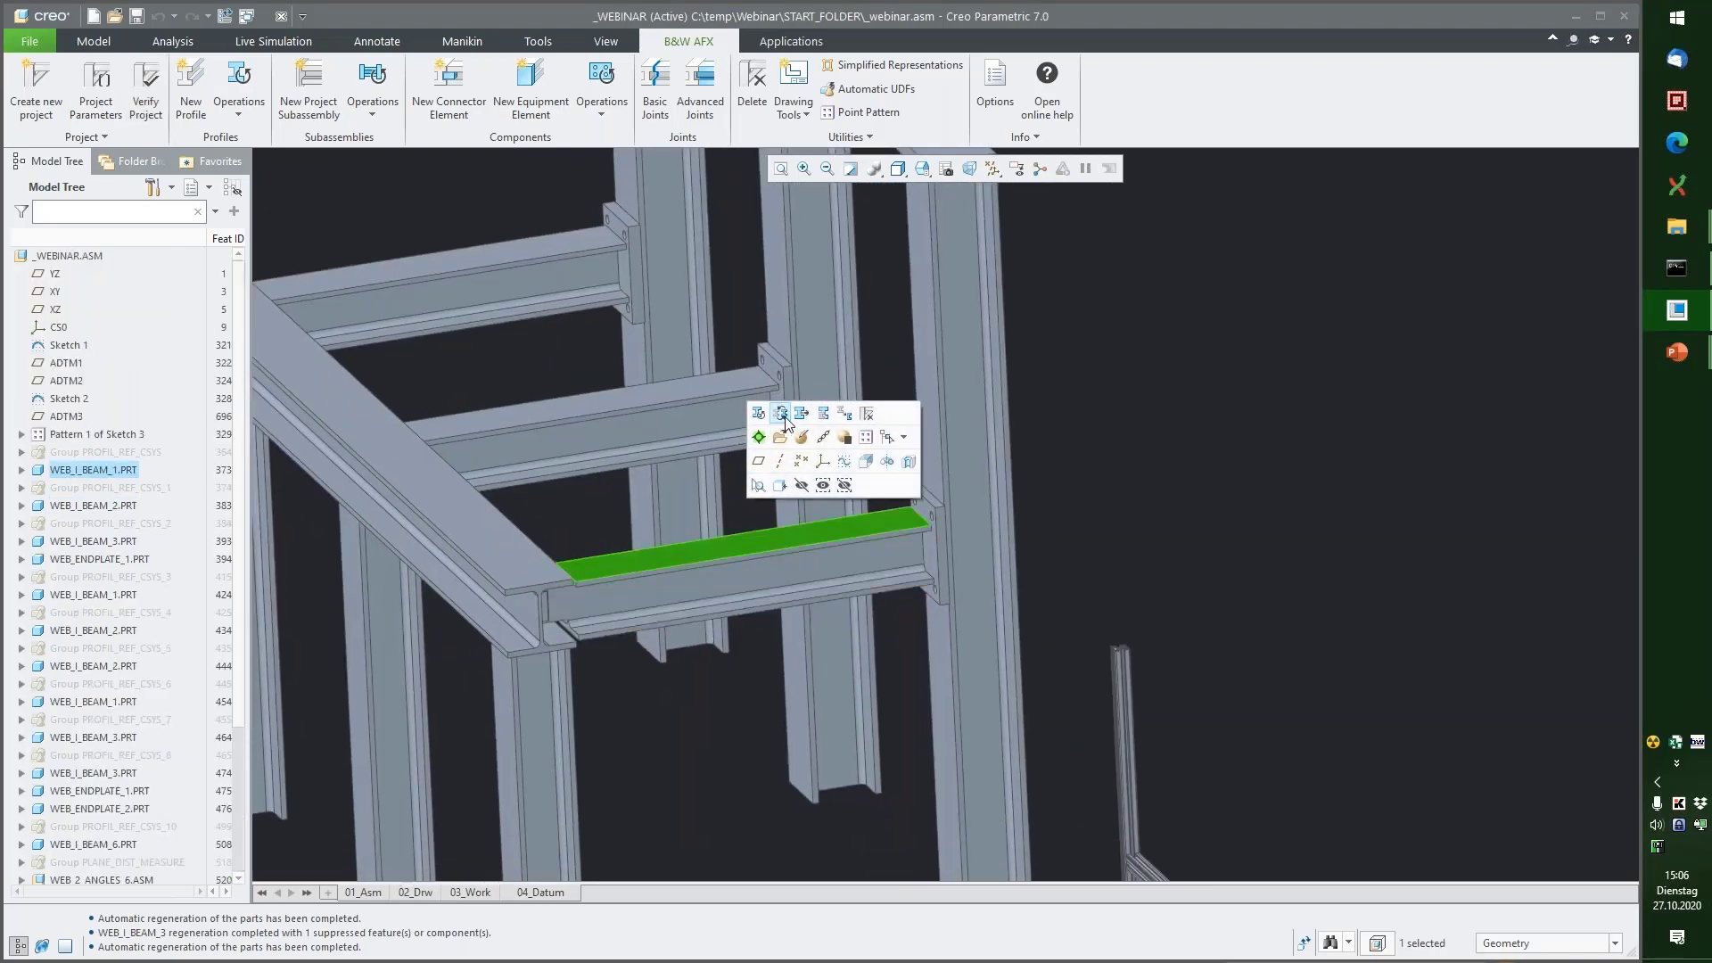
click(782, 414)
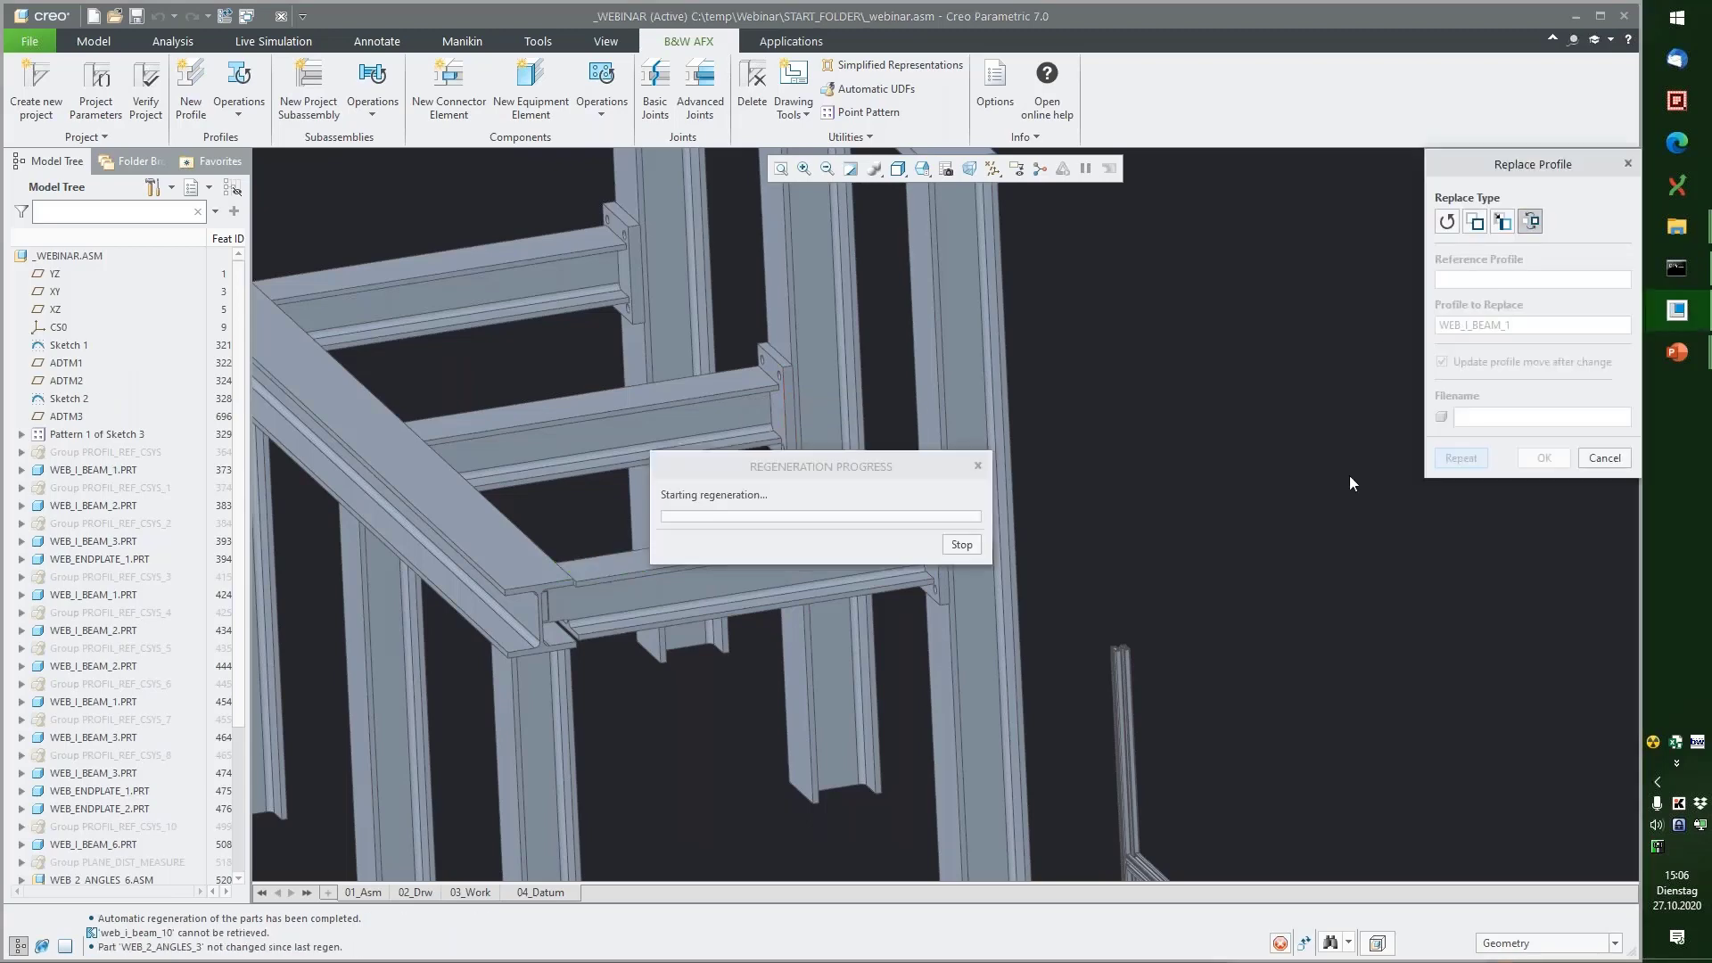
click(1544, 458)
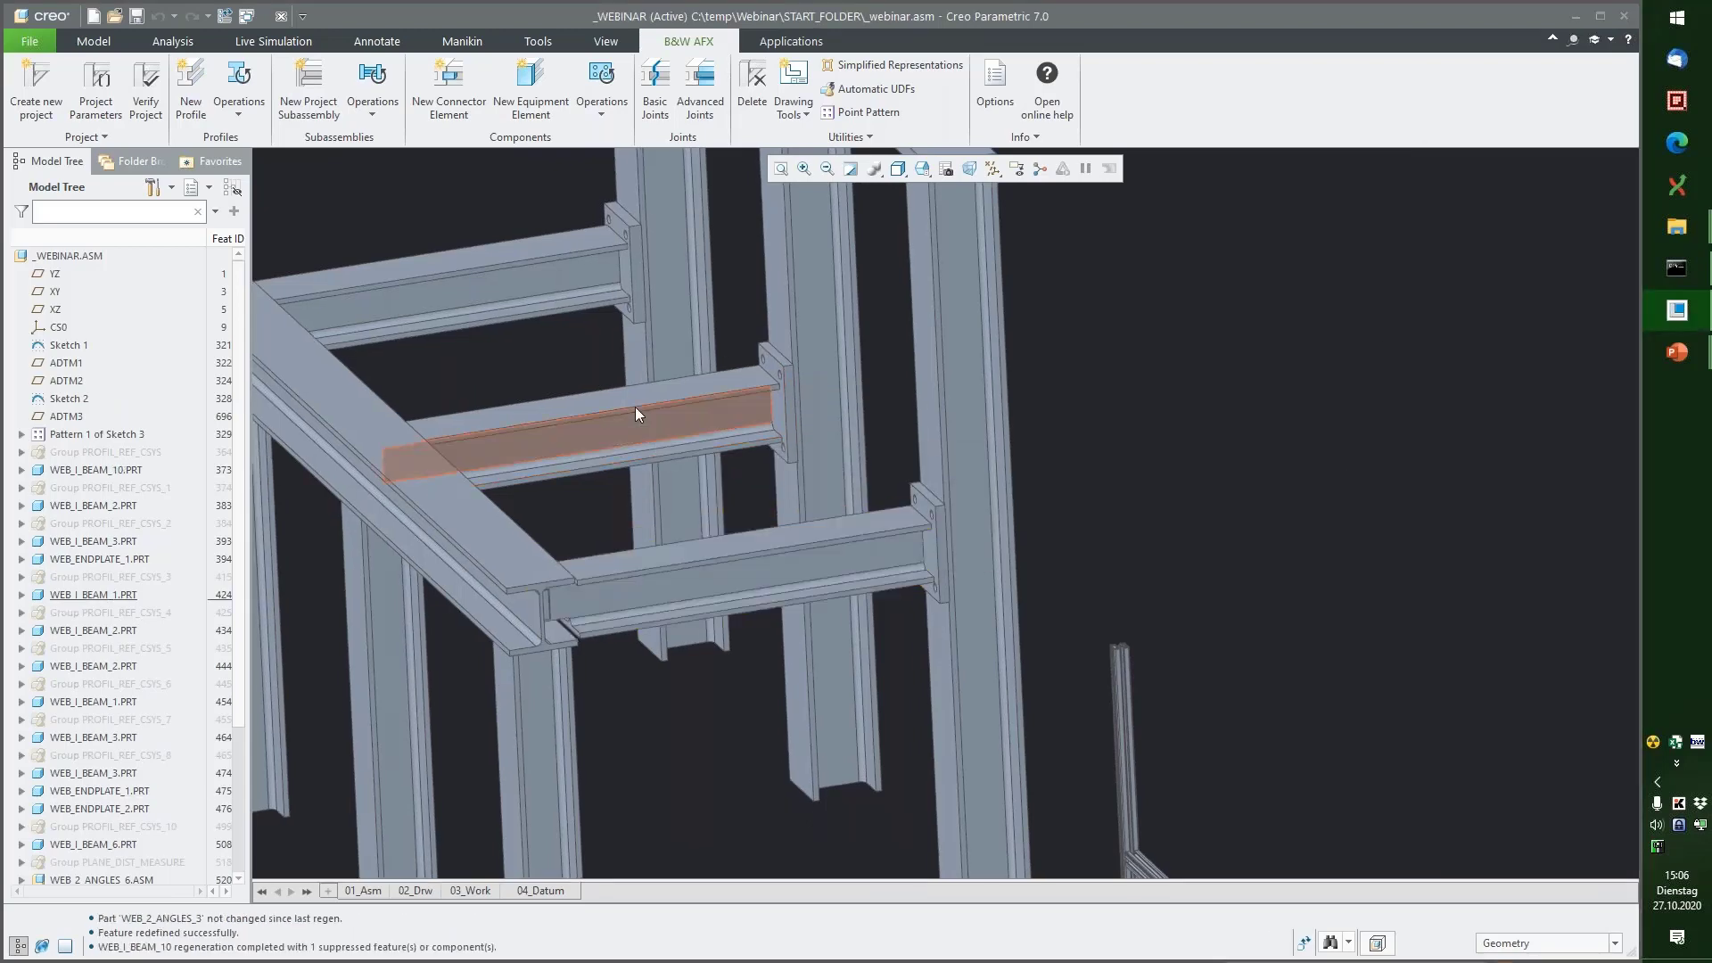
Step: Replace the middle WEB_I_BEAM_1 cross beam (placement 424) with its own profile part, updating the profile move after the change
click(633, 395)
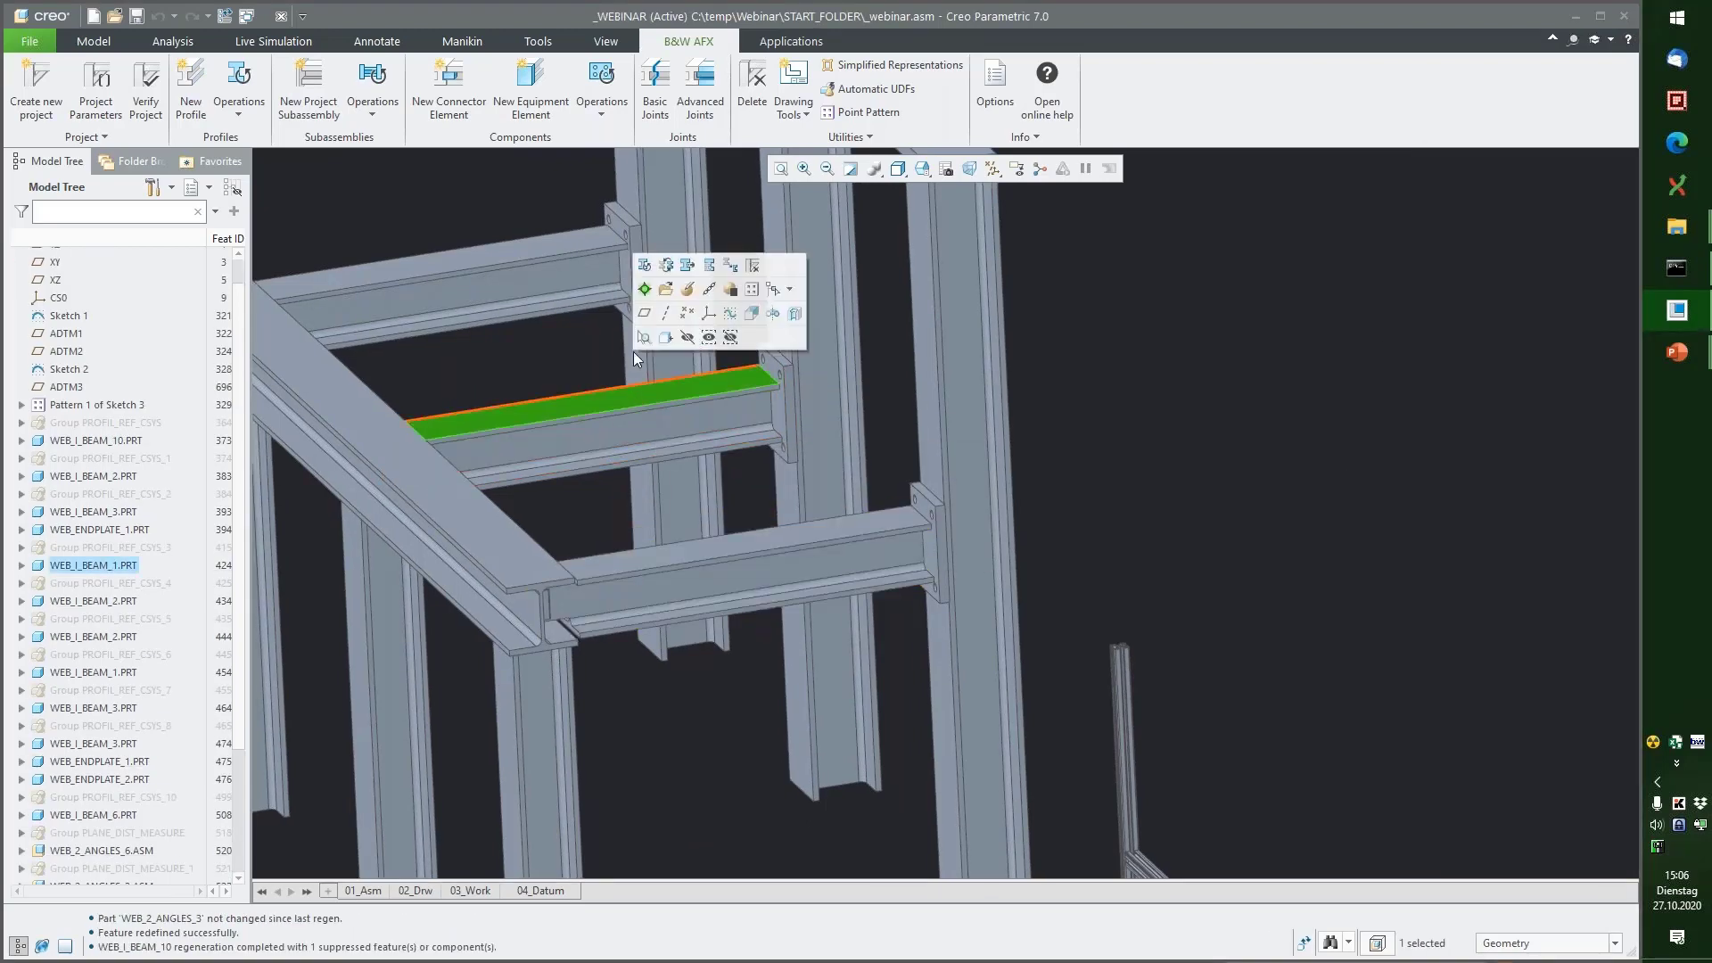
click(669, 267)
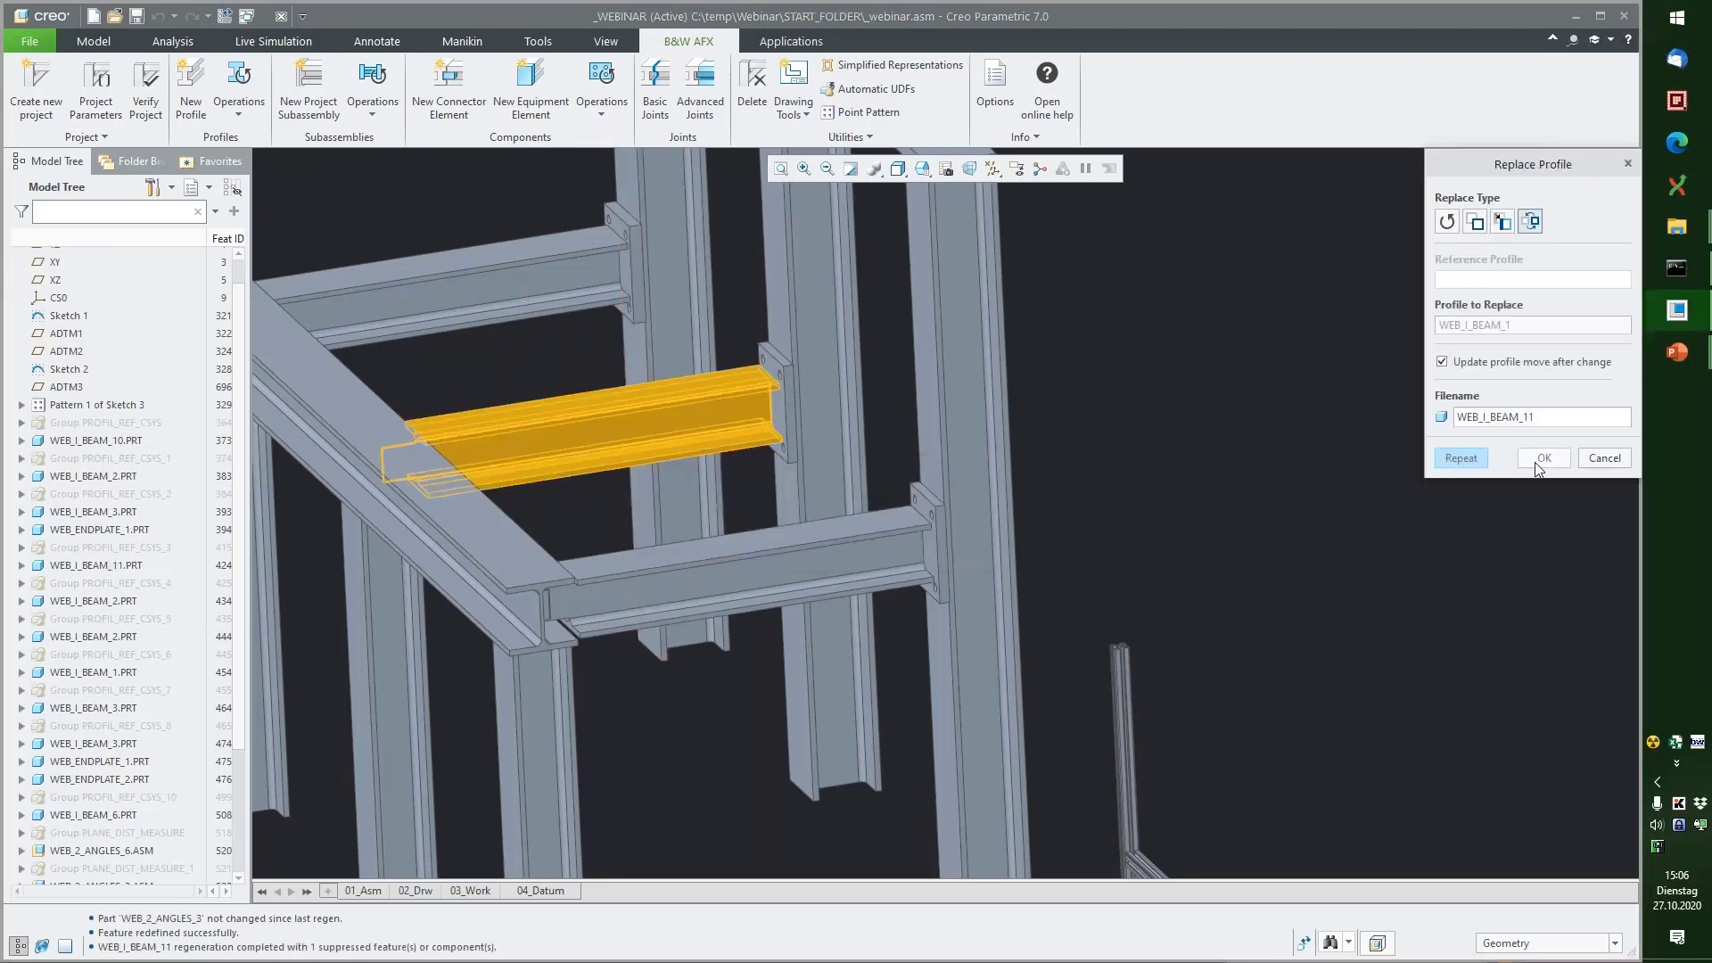
click(1544, 459)
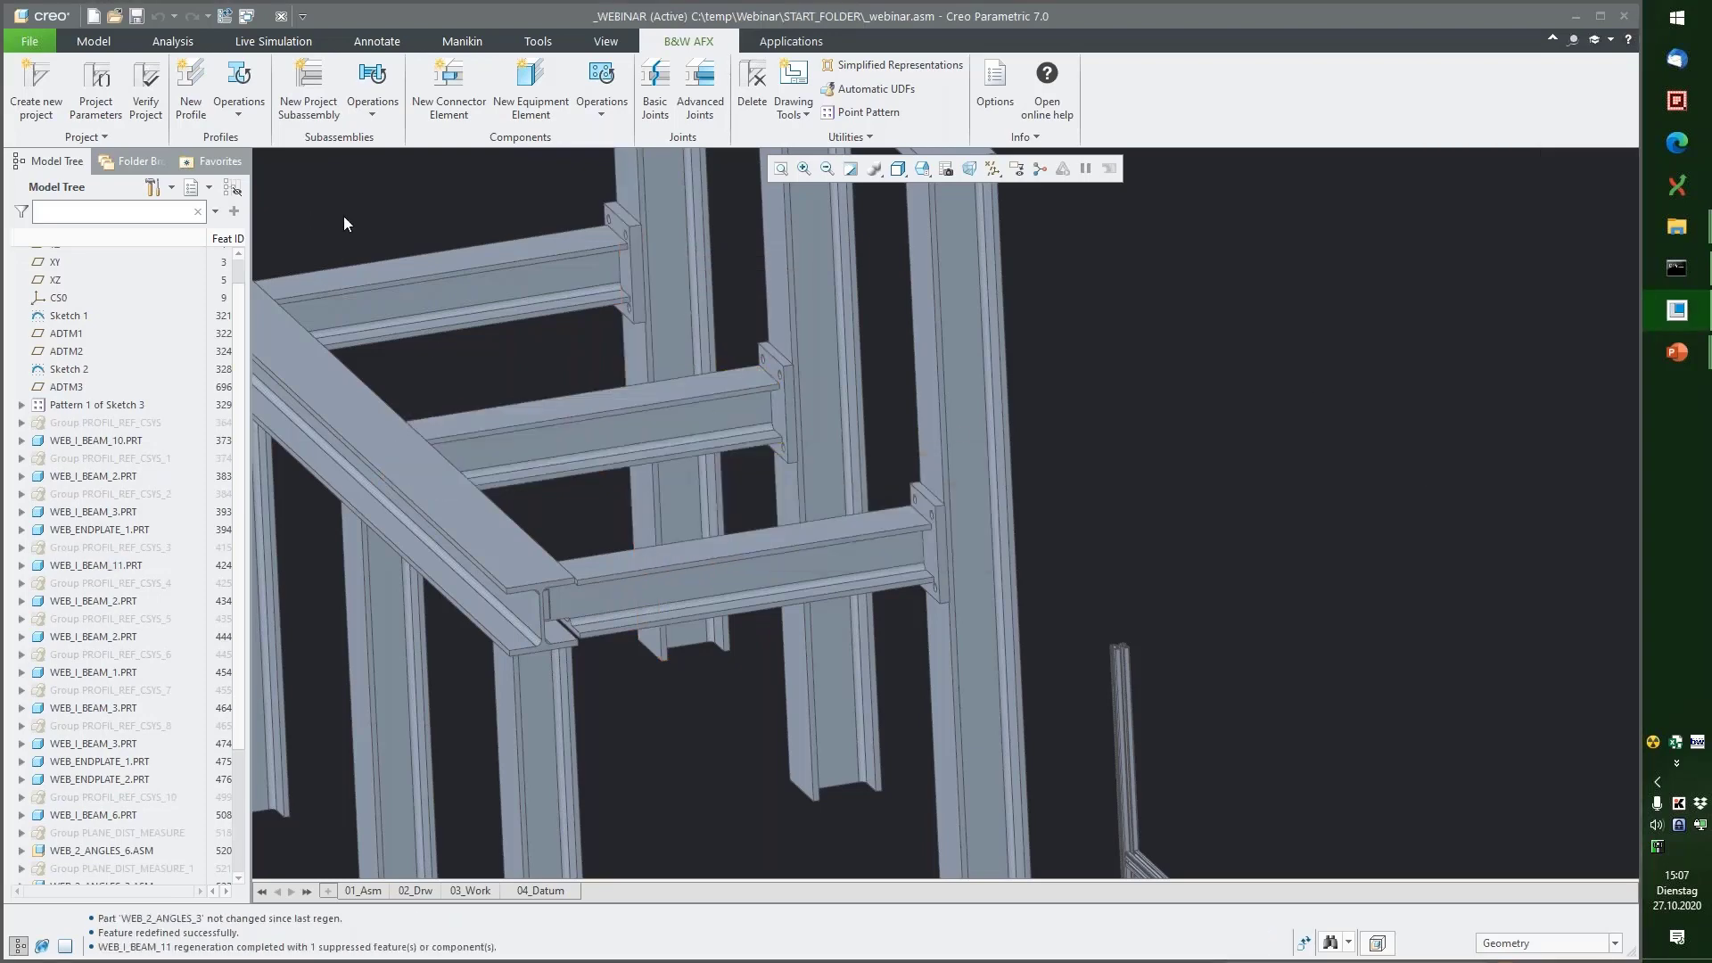
Step: Verify the project again, updating the profiles to their calculated joint values and listing only the failed items
click(145, 89)
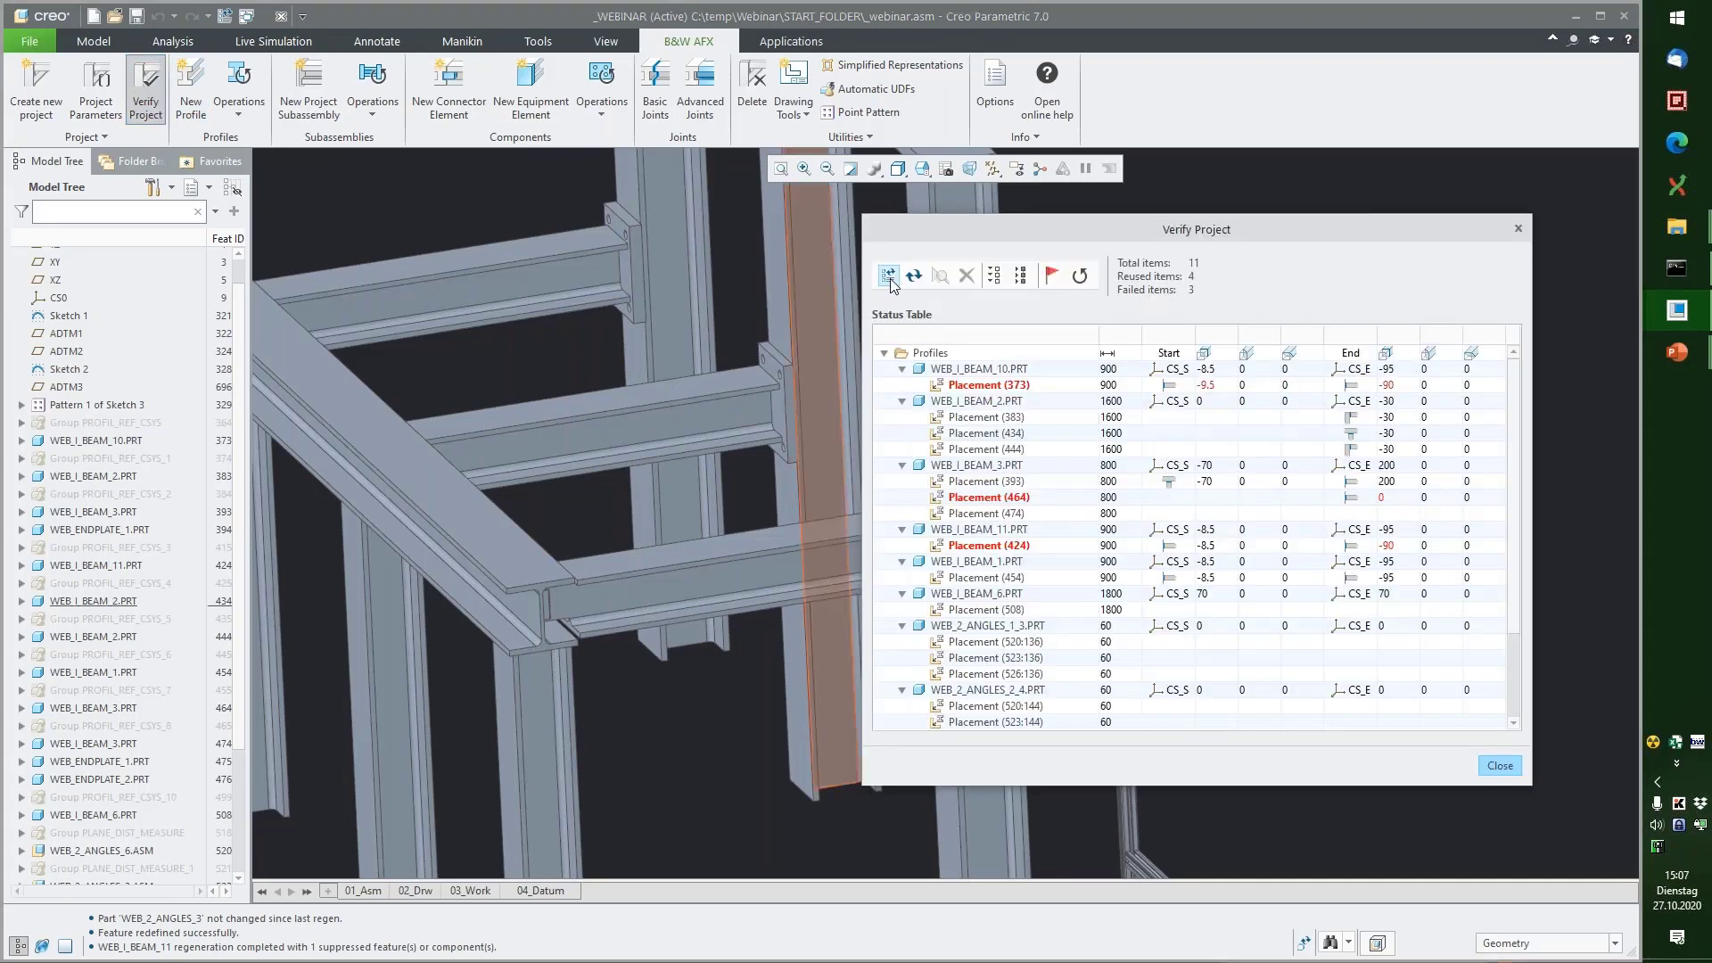
click(915, 277)
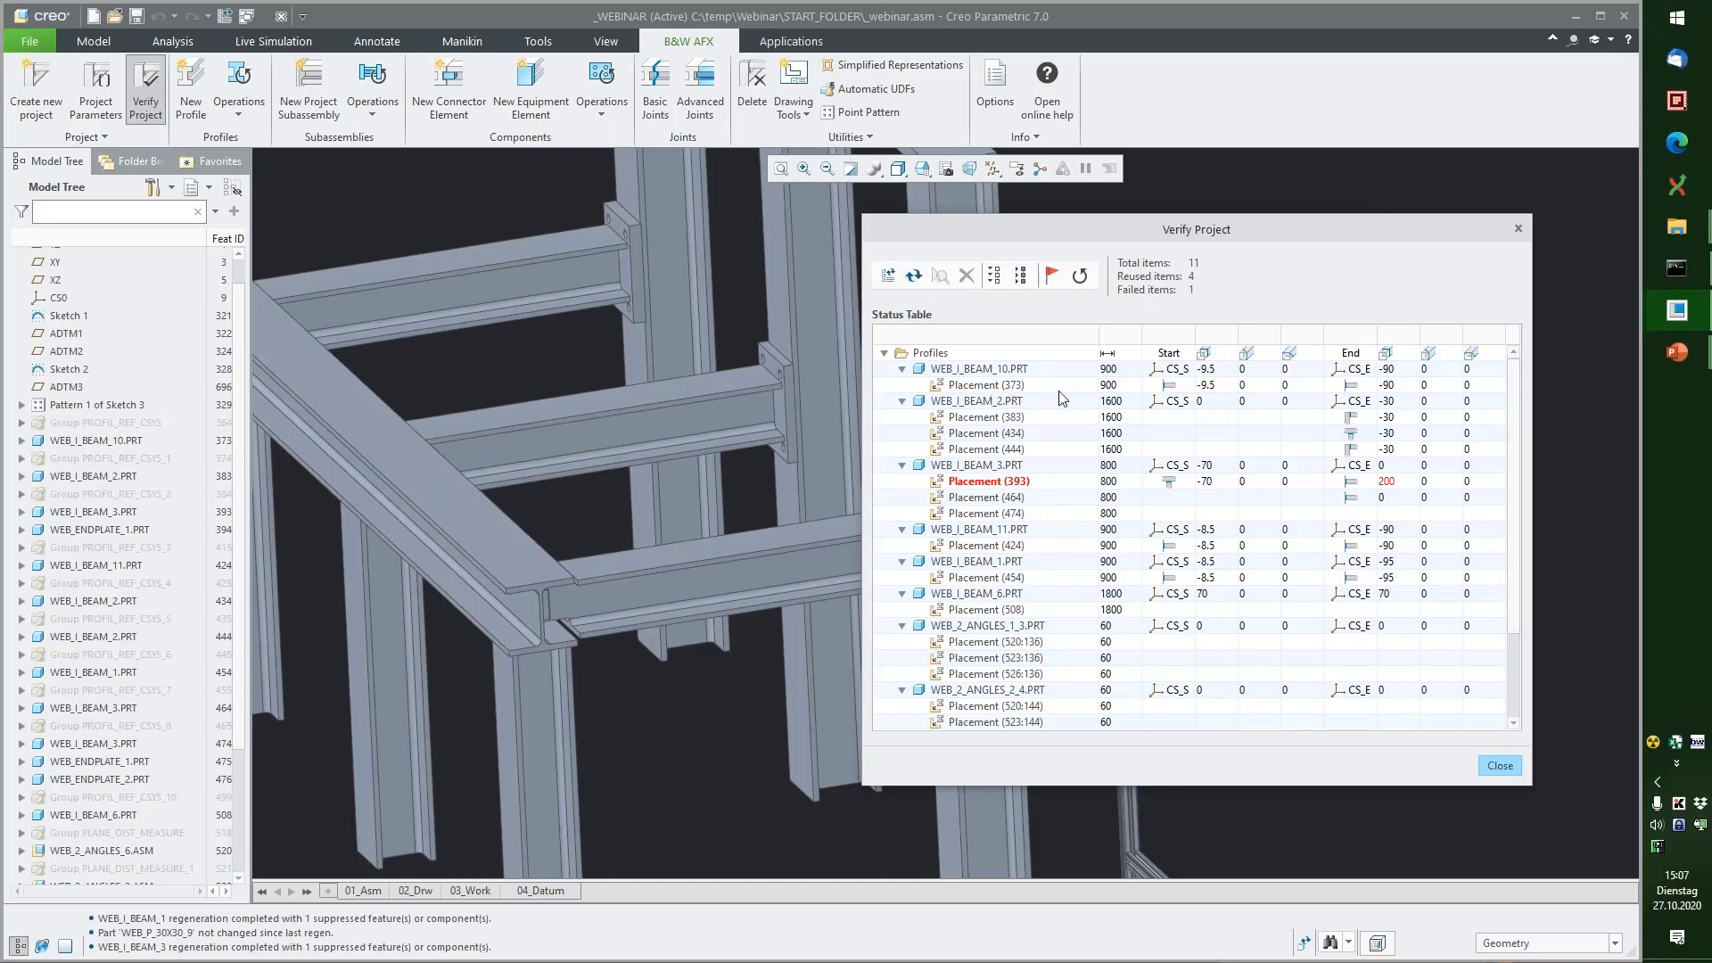
click(1052, 276)
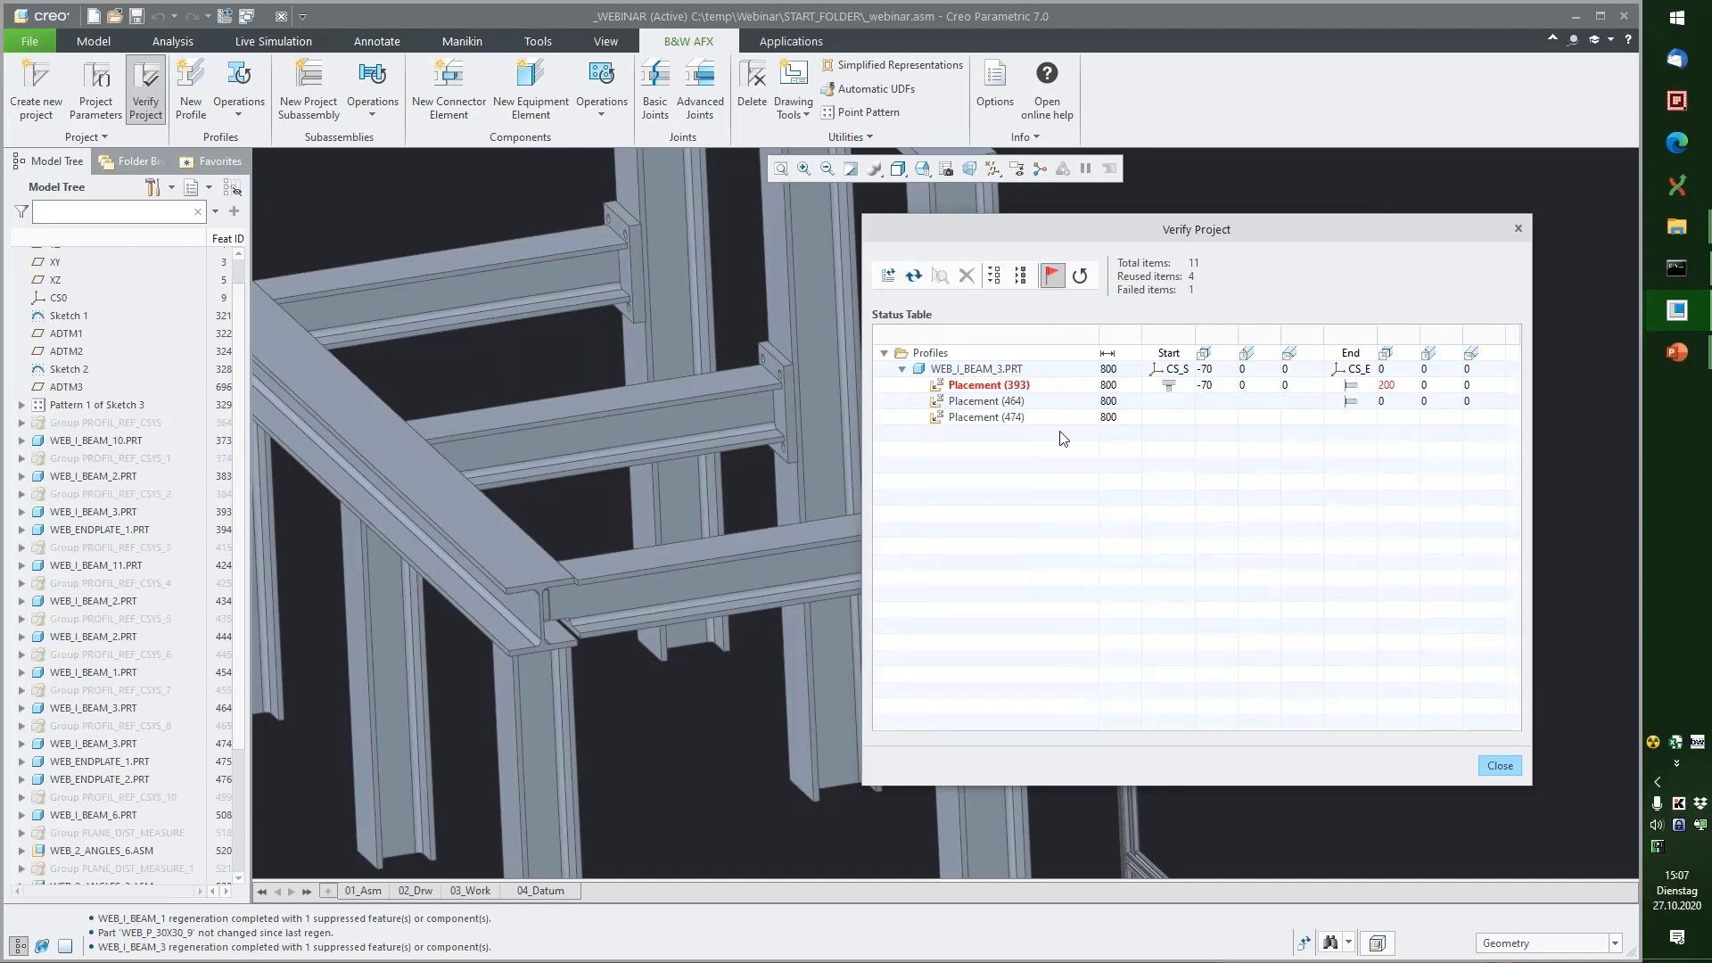
Step: Examine the WEB_I_BEAM_3.PRT placements in the model, comparing the end joints of placements 393 and 464
scroll(822, 441, down, 5)
middle_drag(821, 440, 749, 486)
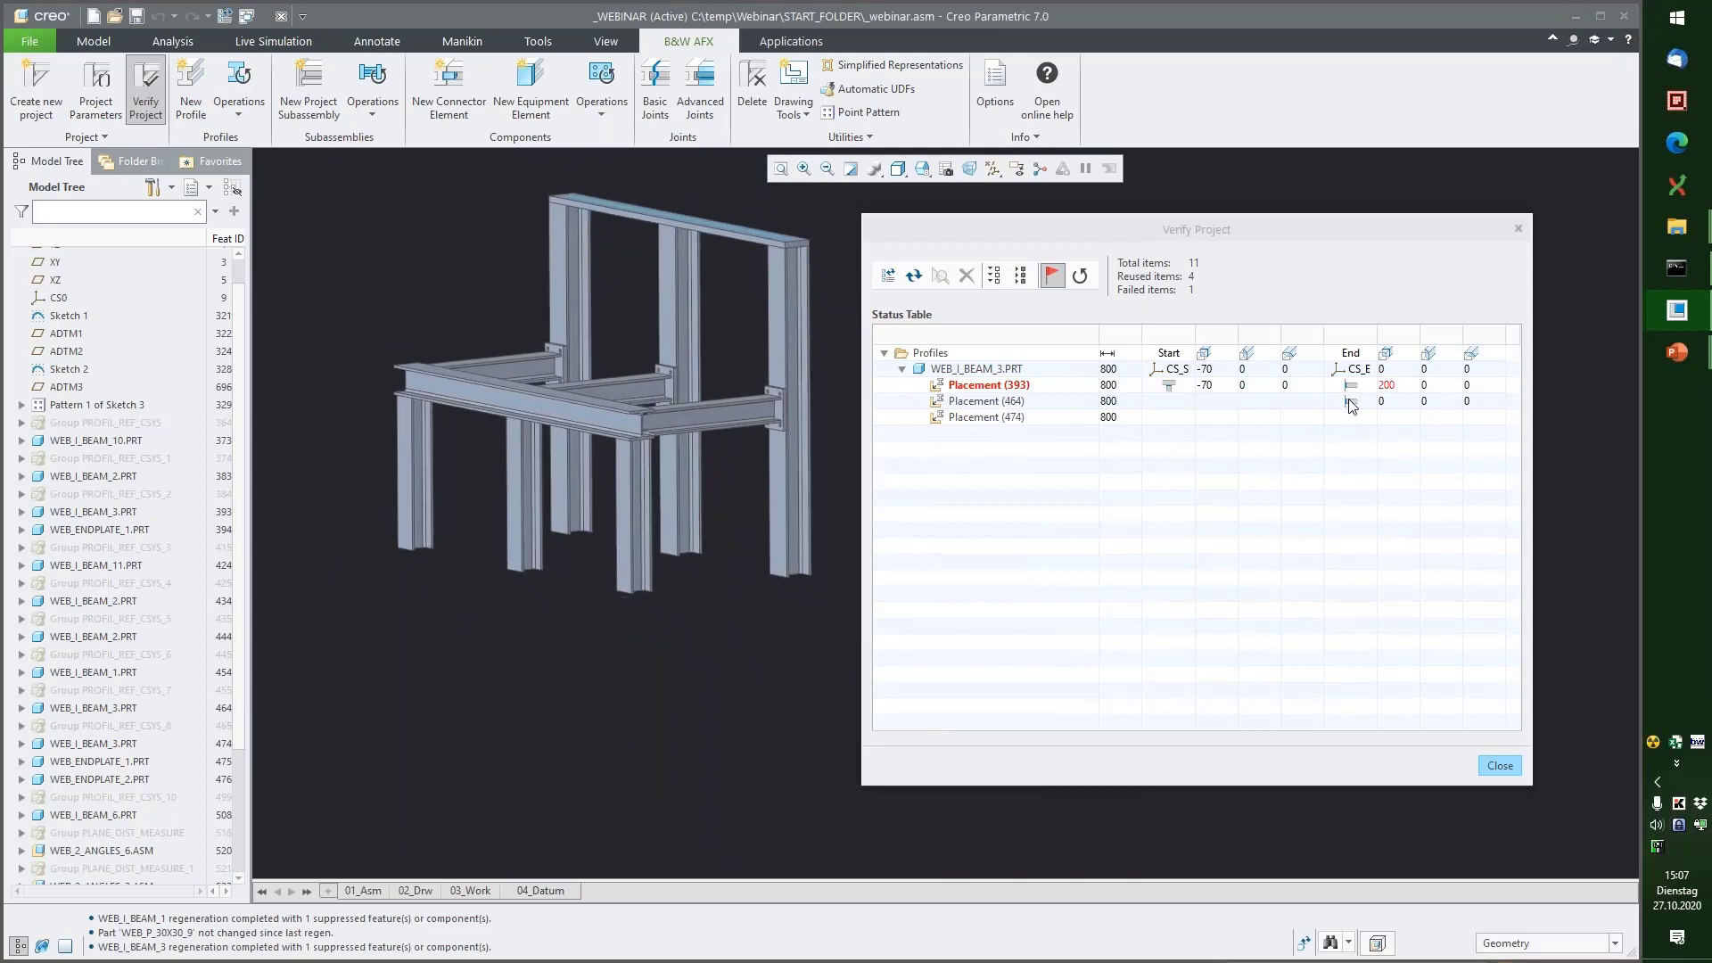
click(976, 368)
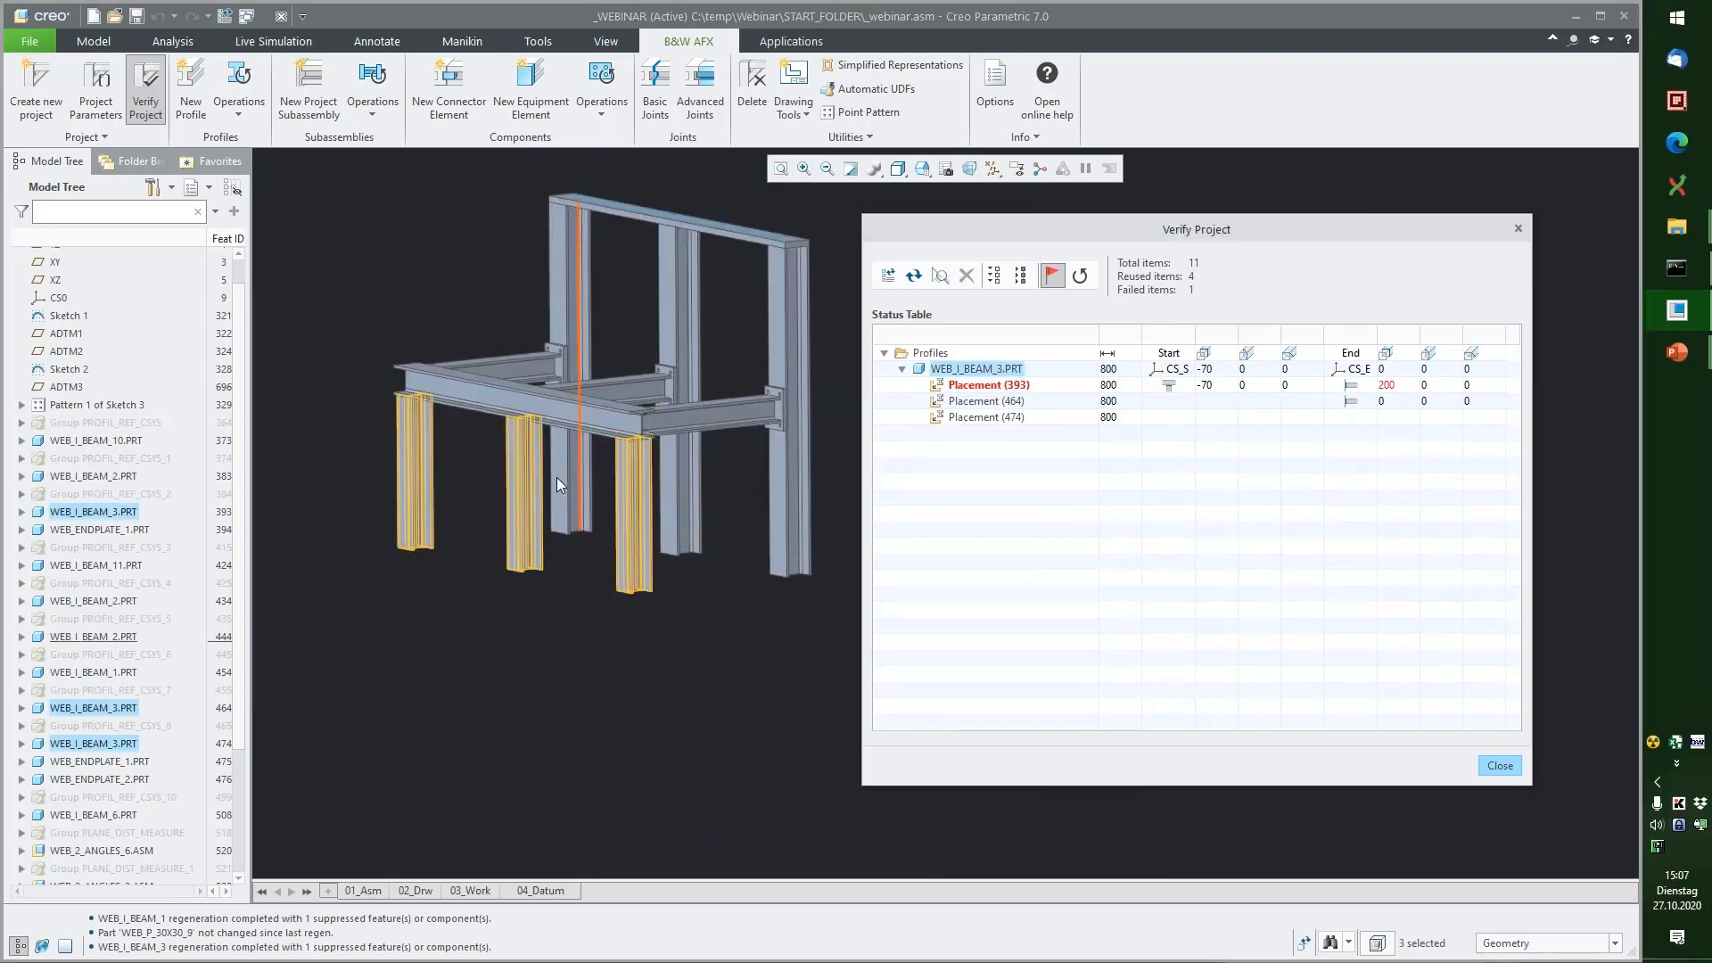
click(1005, 386)
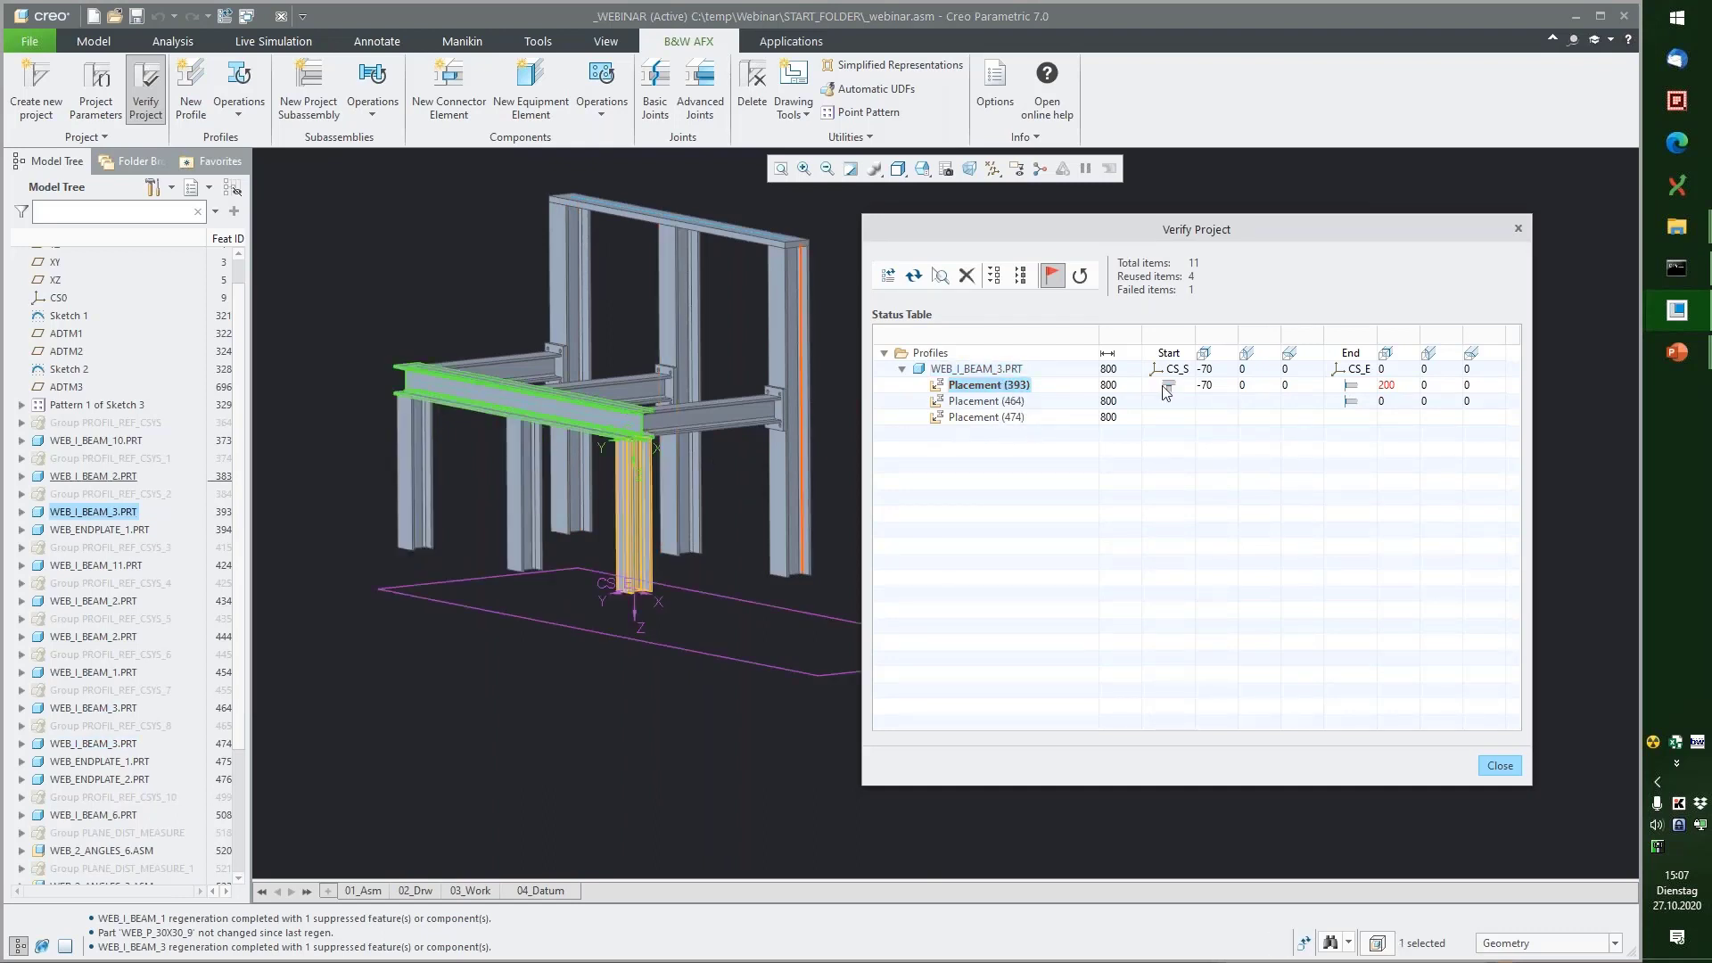
click(1353, 389)
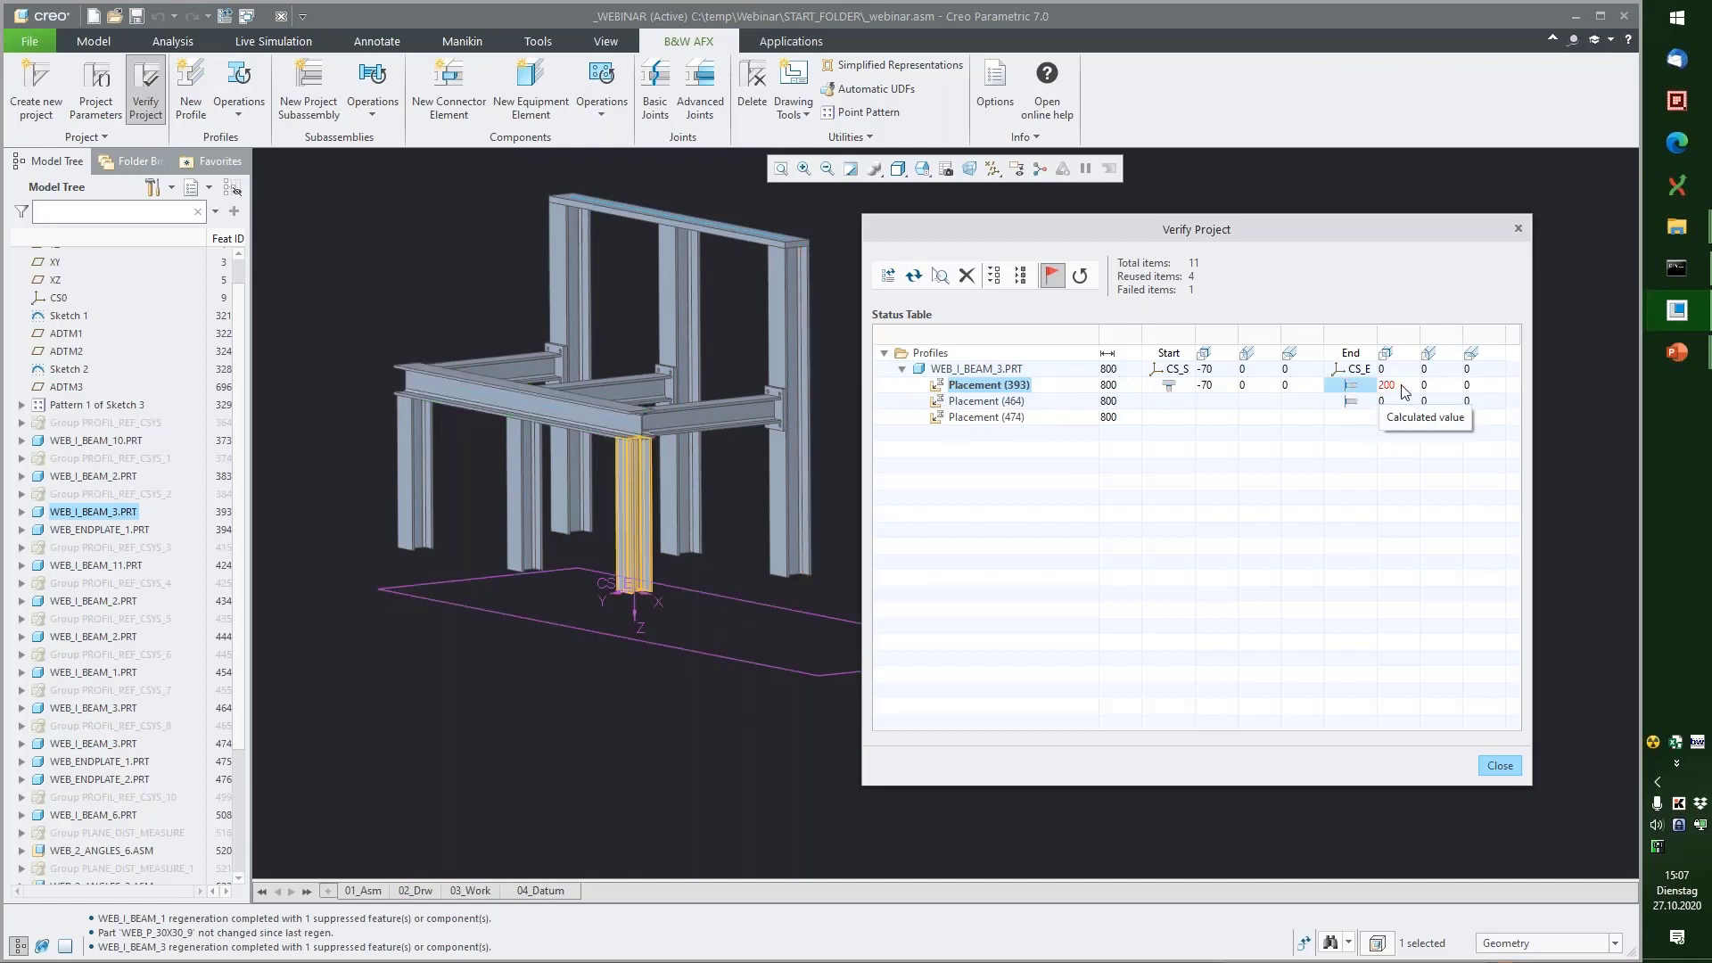
click(1347, 403)
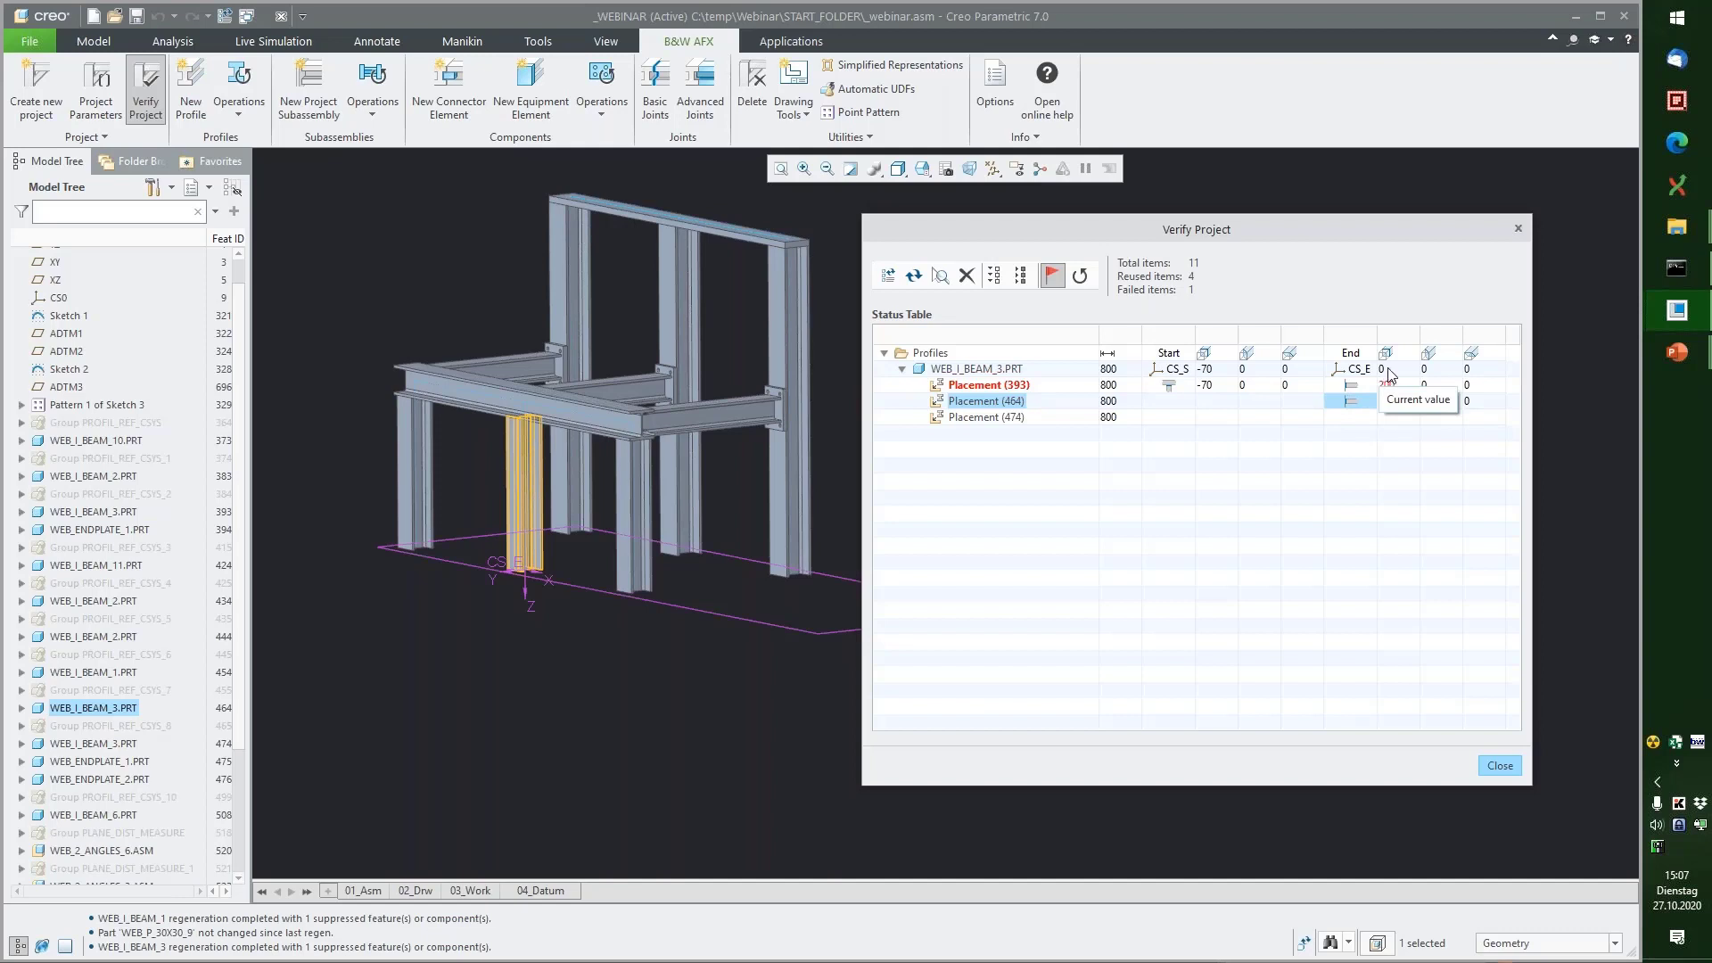
click(1001, 386)
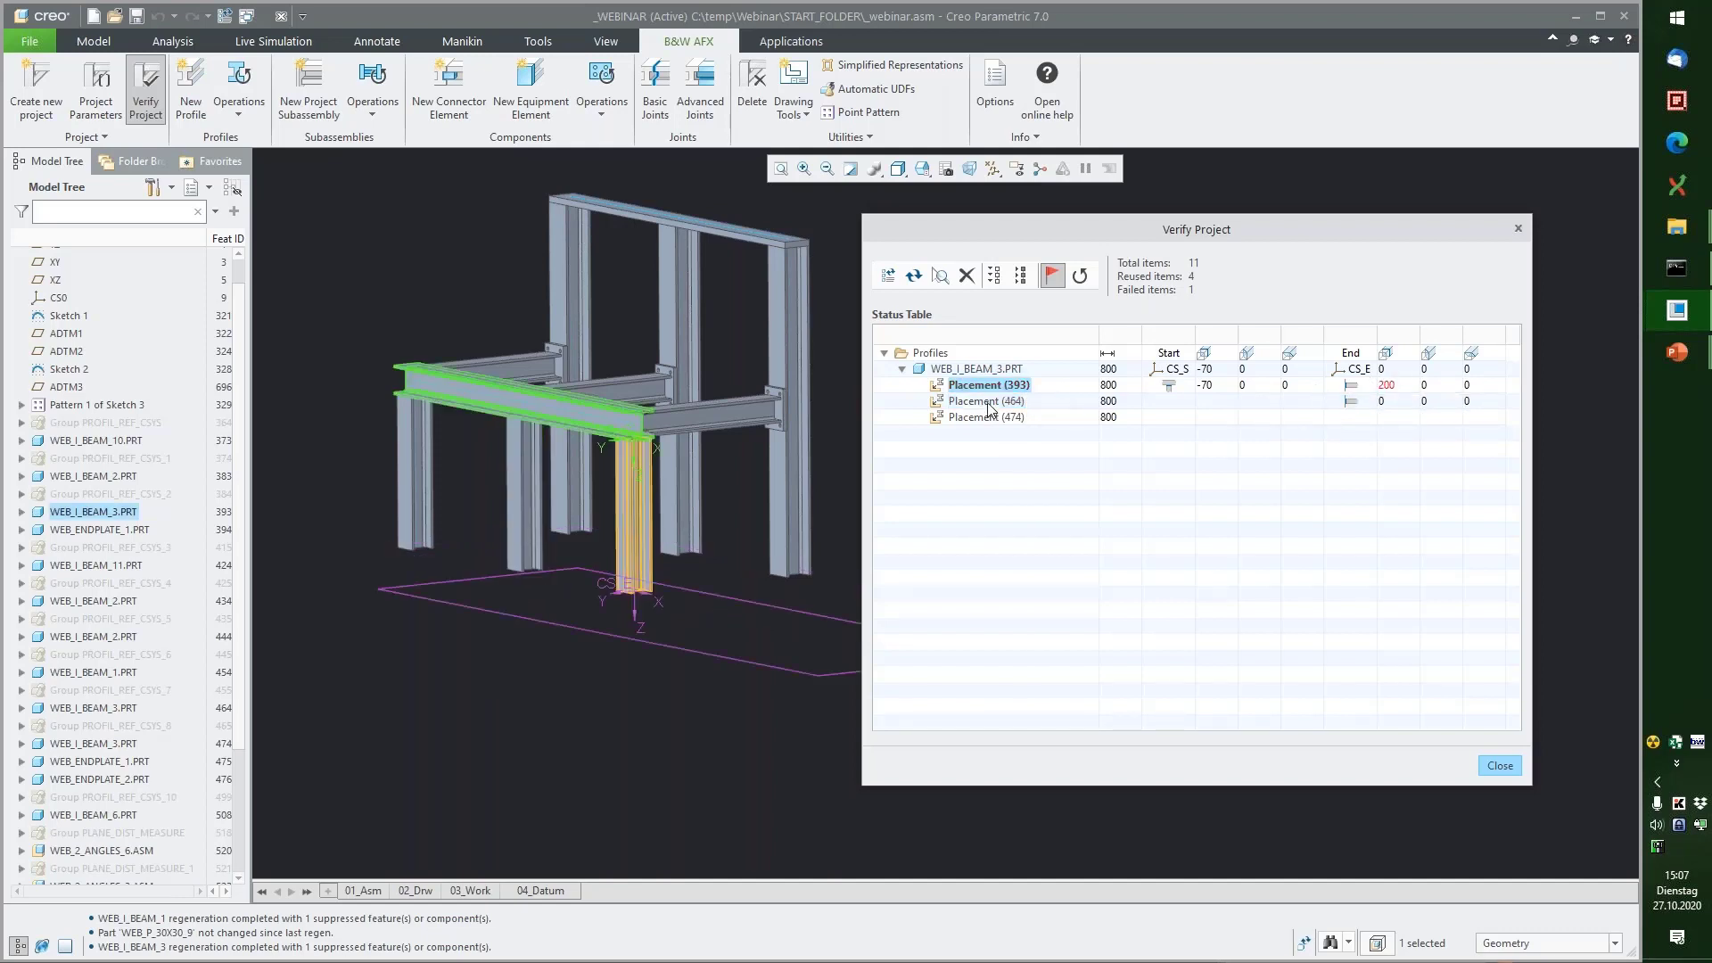
Step: Delete the end joint of placement 464, the middle WEB_I_BEAM_3 leg
click(981, 401)
click(1354, 402)
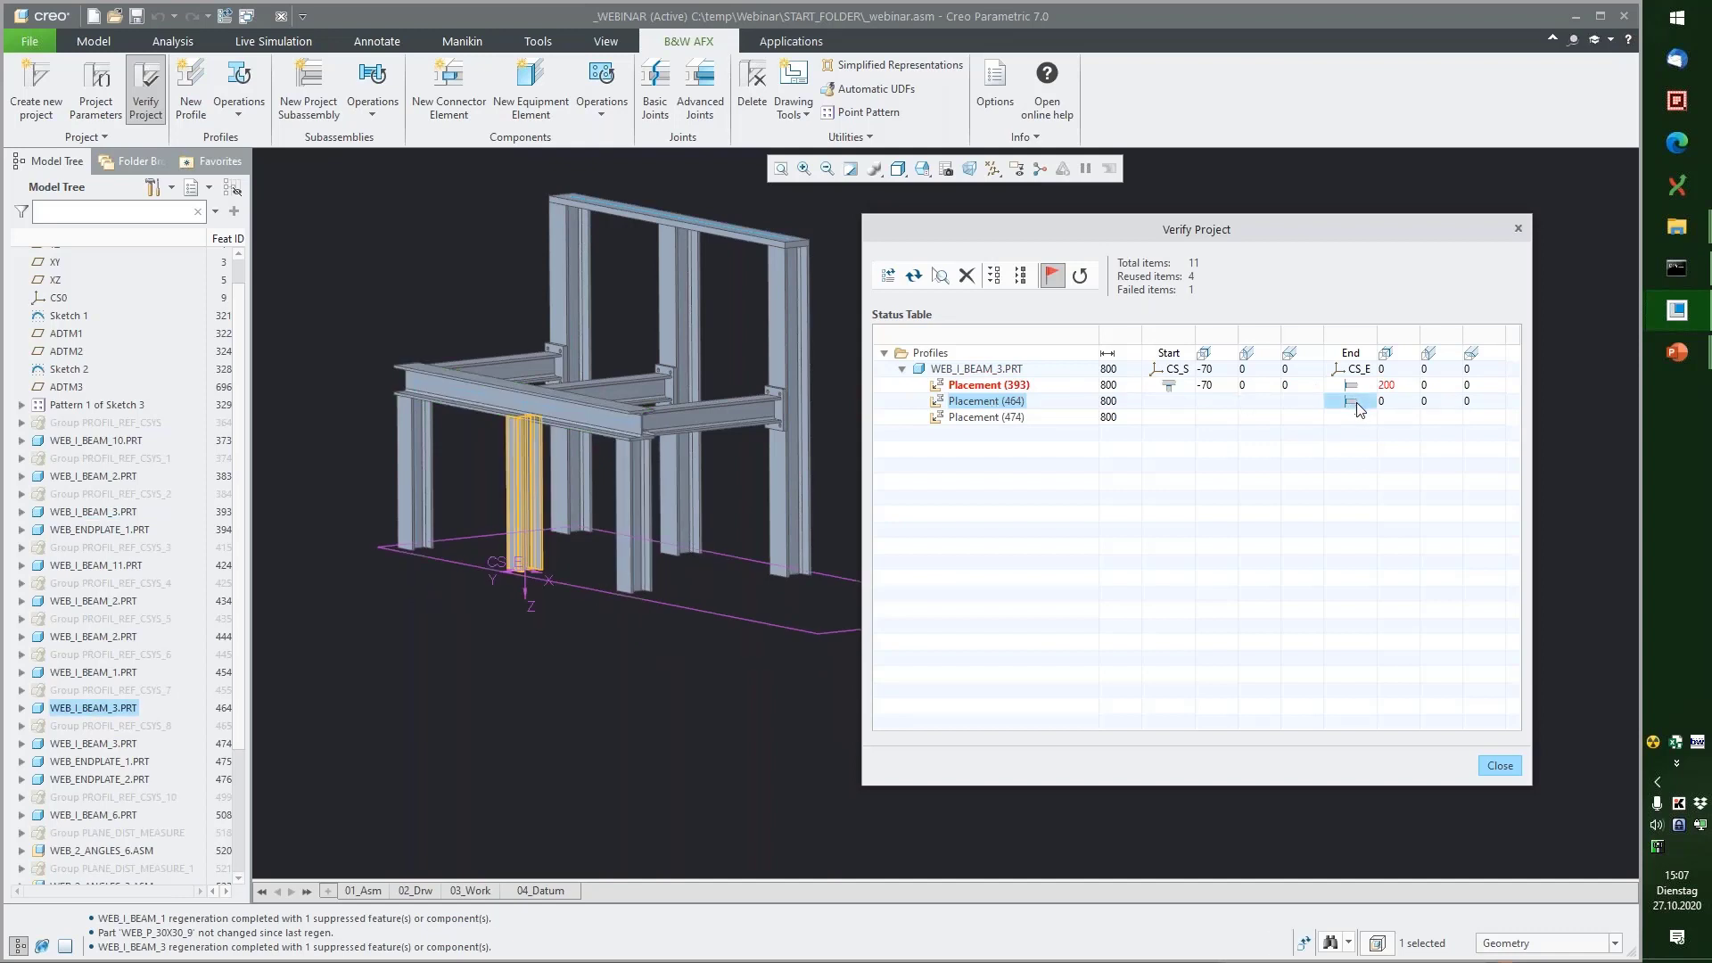
right_click(1357, 406)
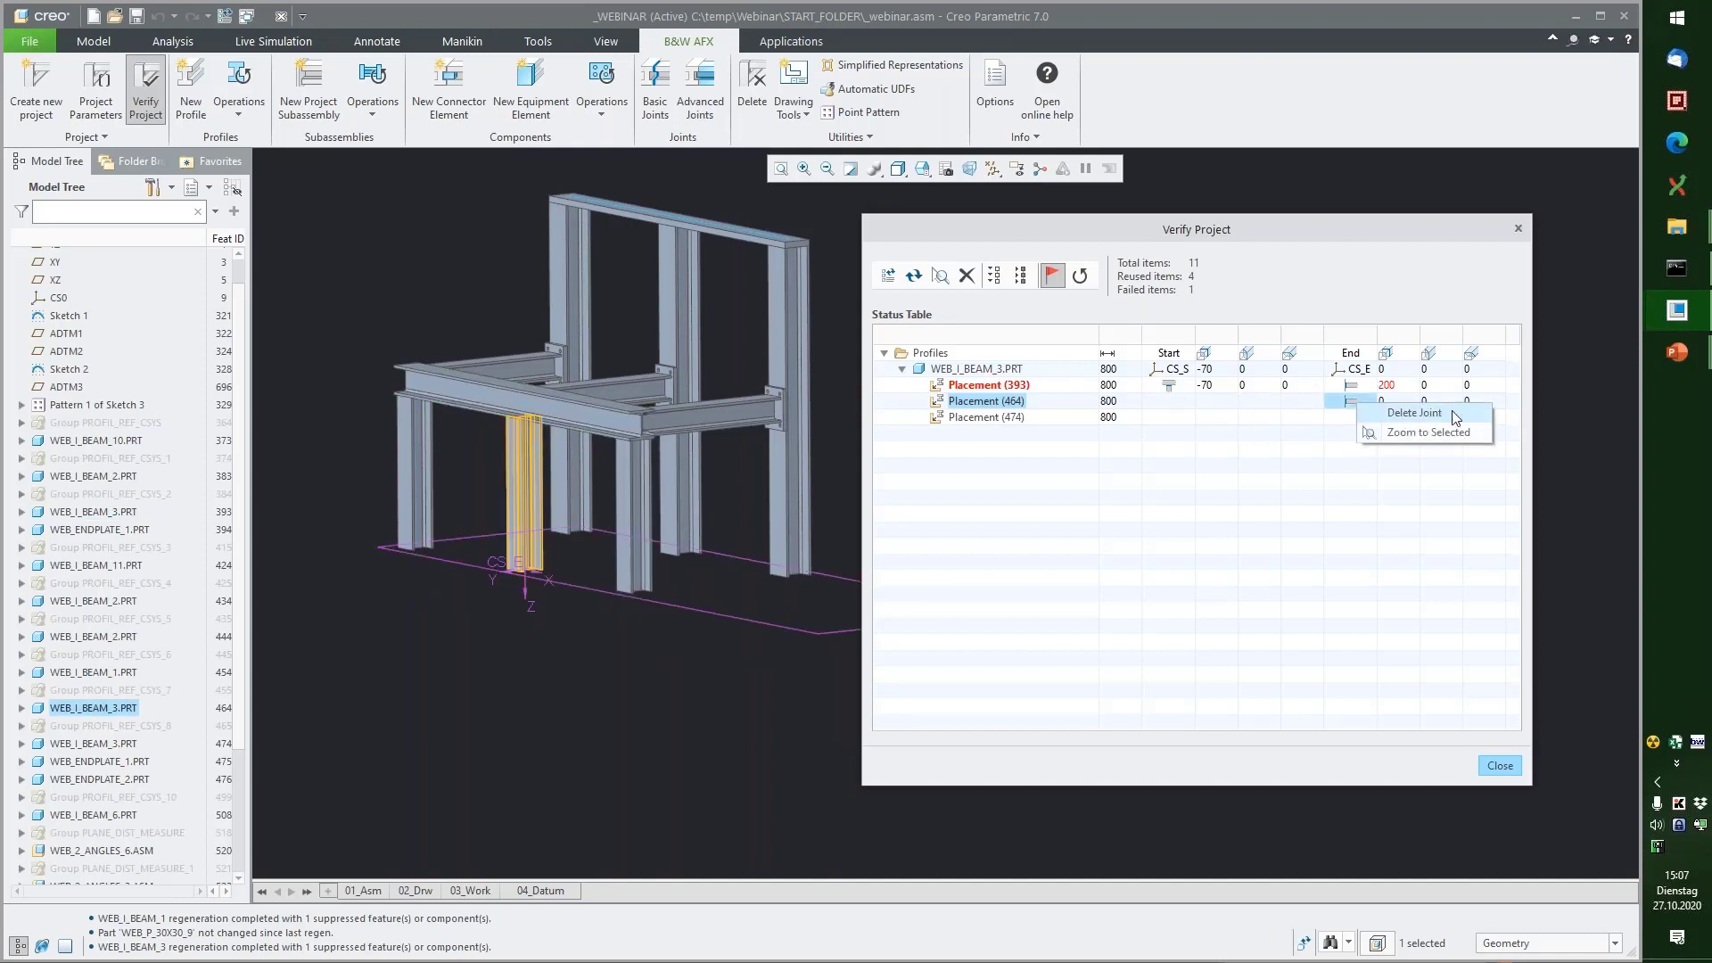
click(1453, 414)
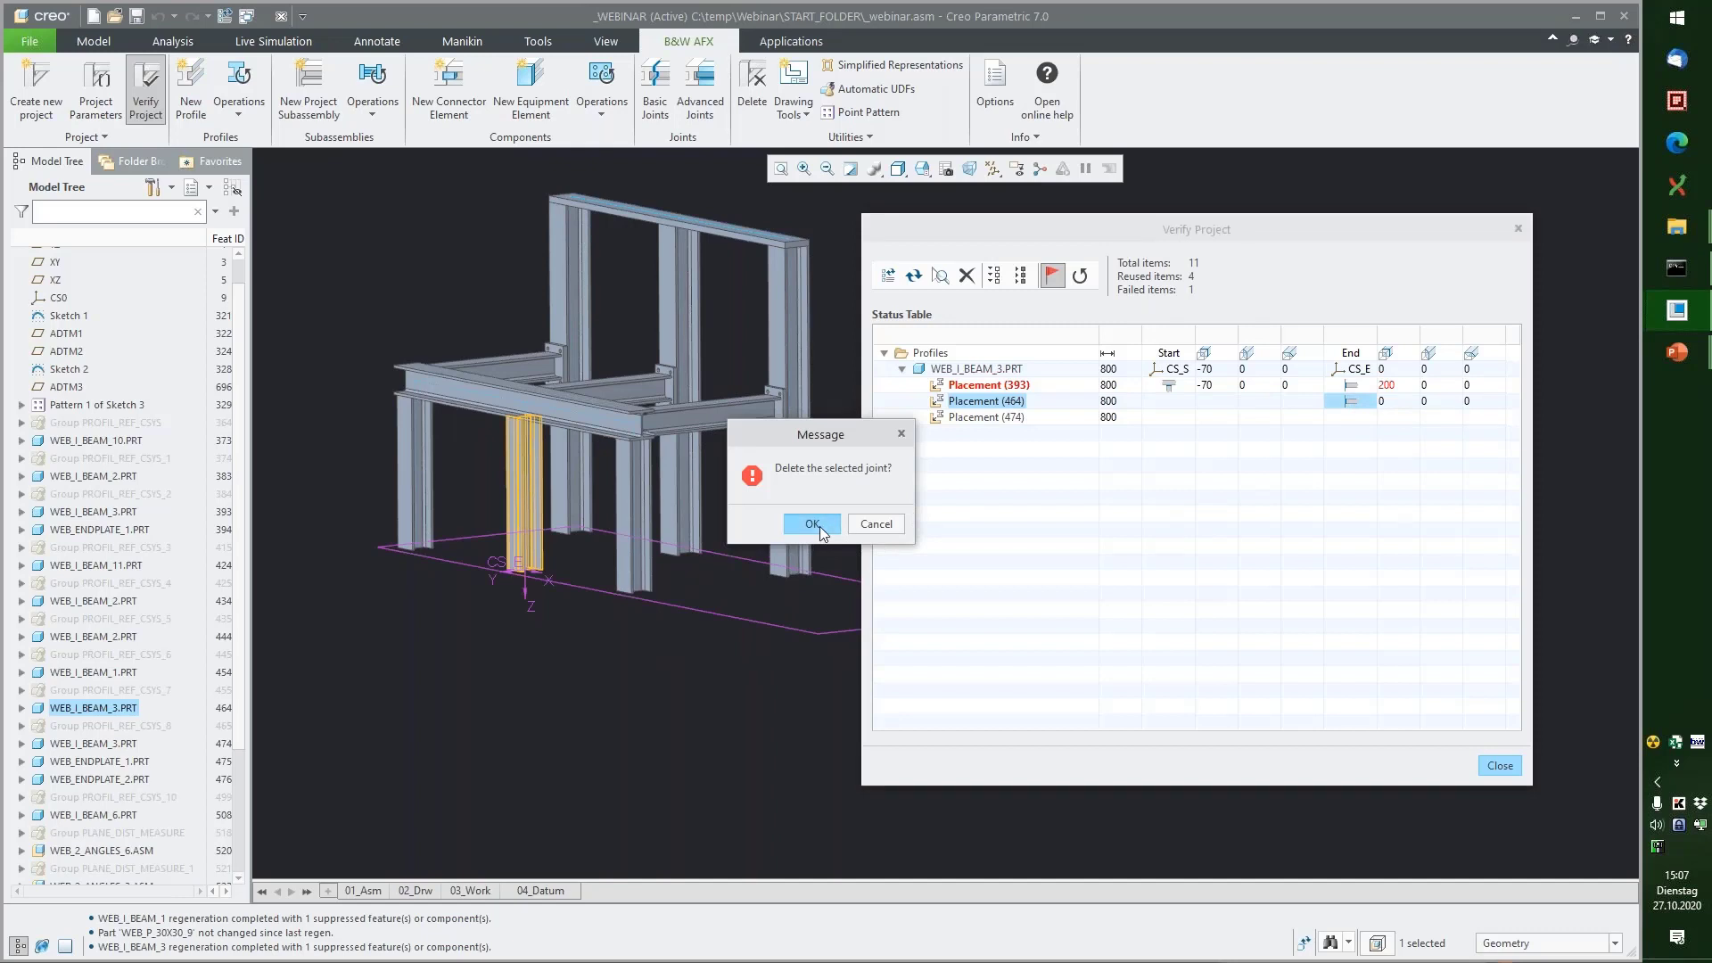
click(820, 526)
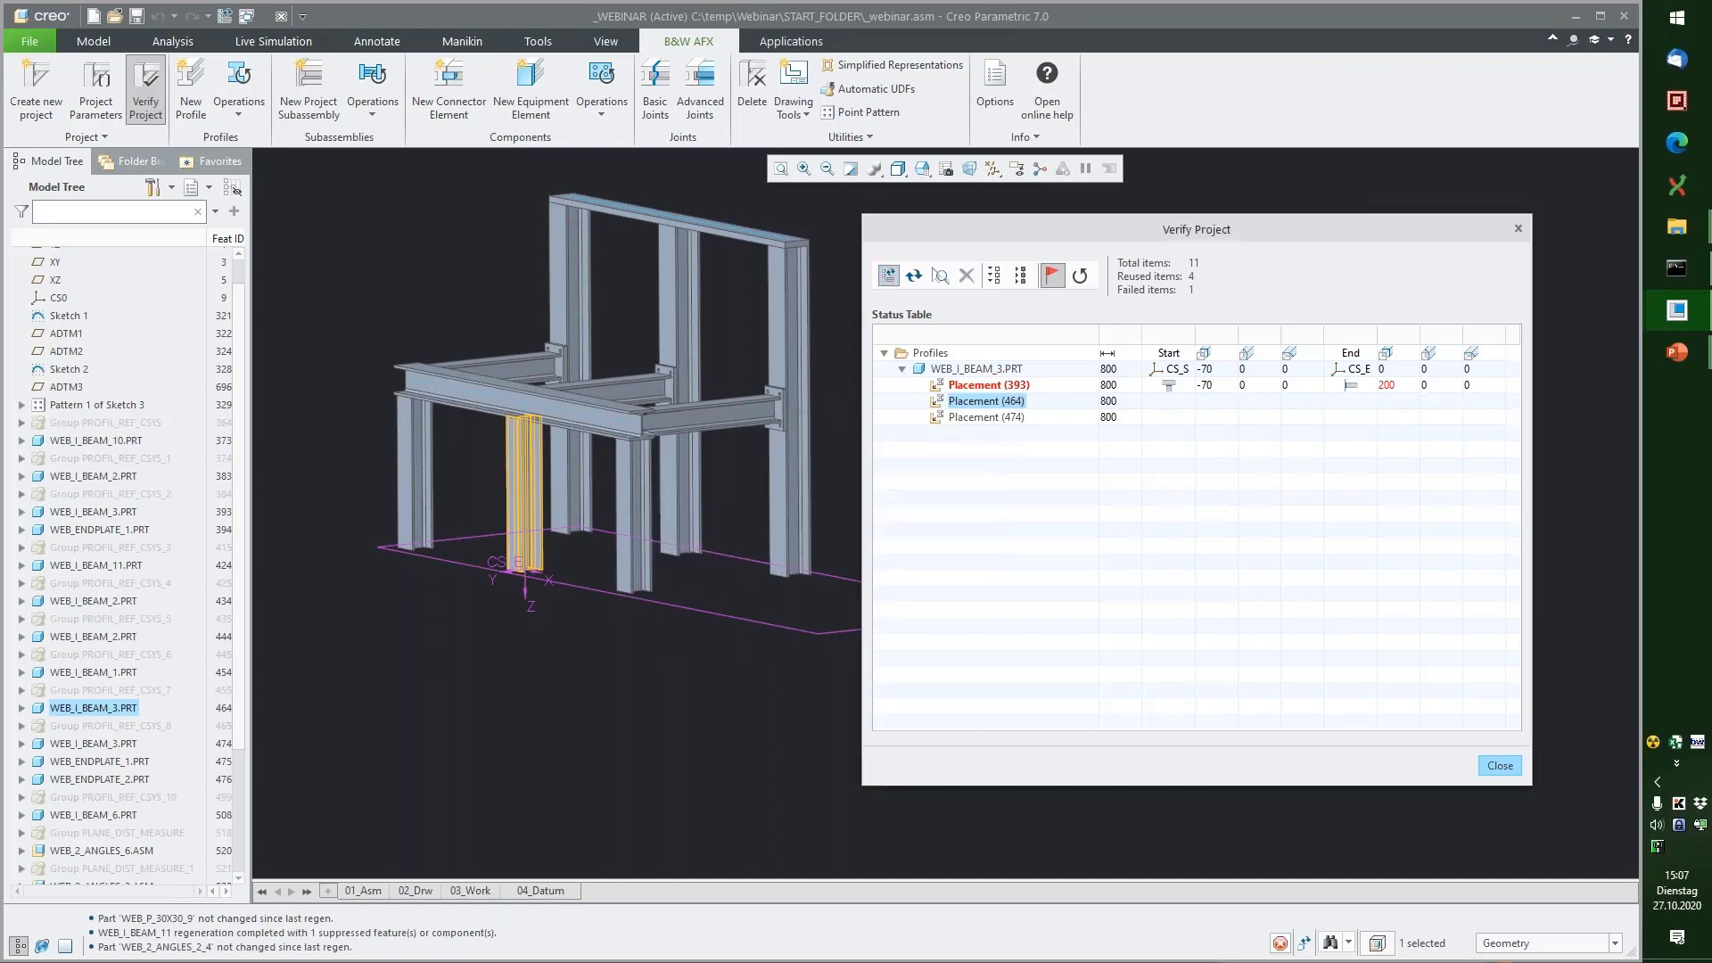
Step: Update the project's profiles after the joint deletion, list all items in the status table again and close the verification
click(914, 276)
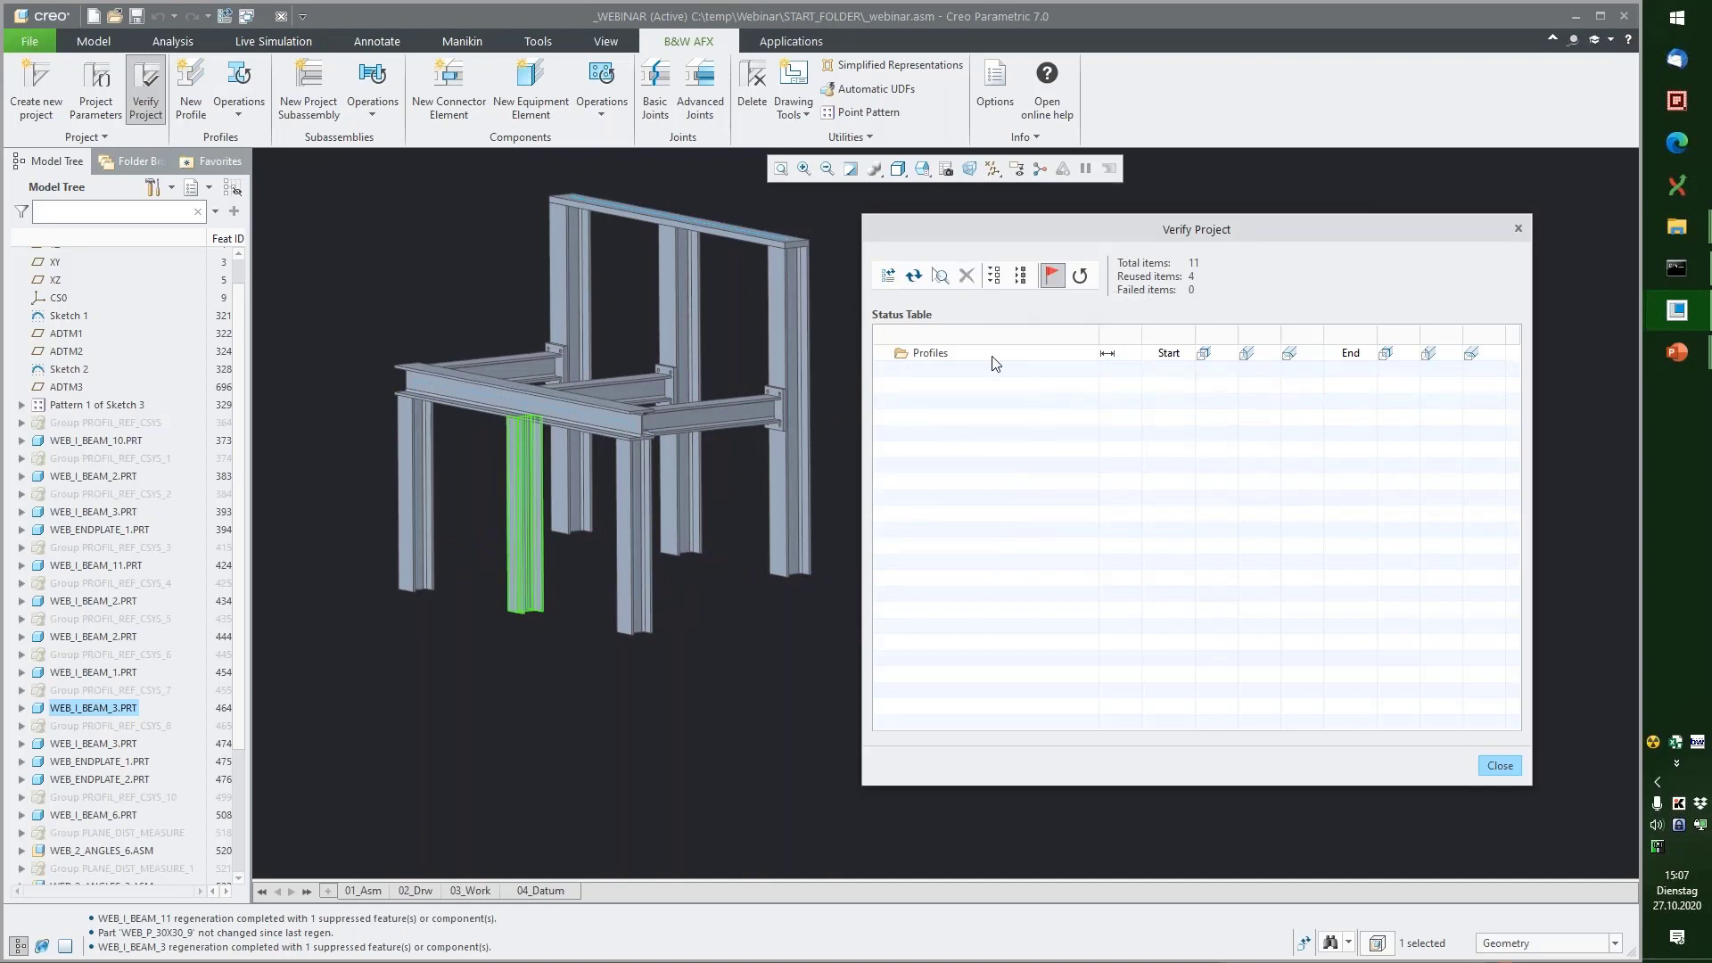
click(1051, 276)
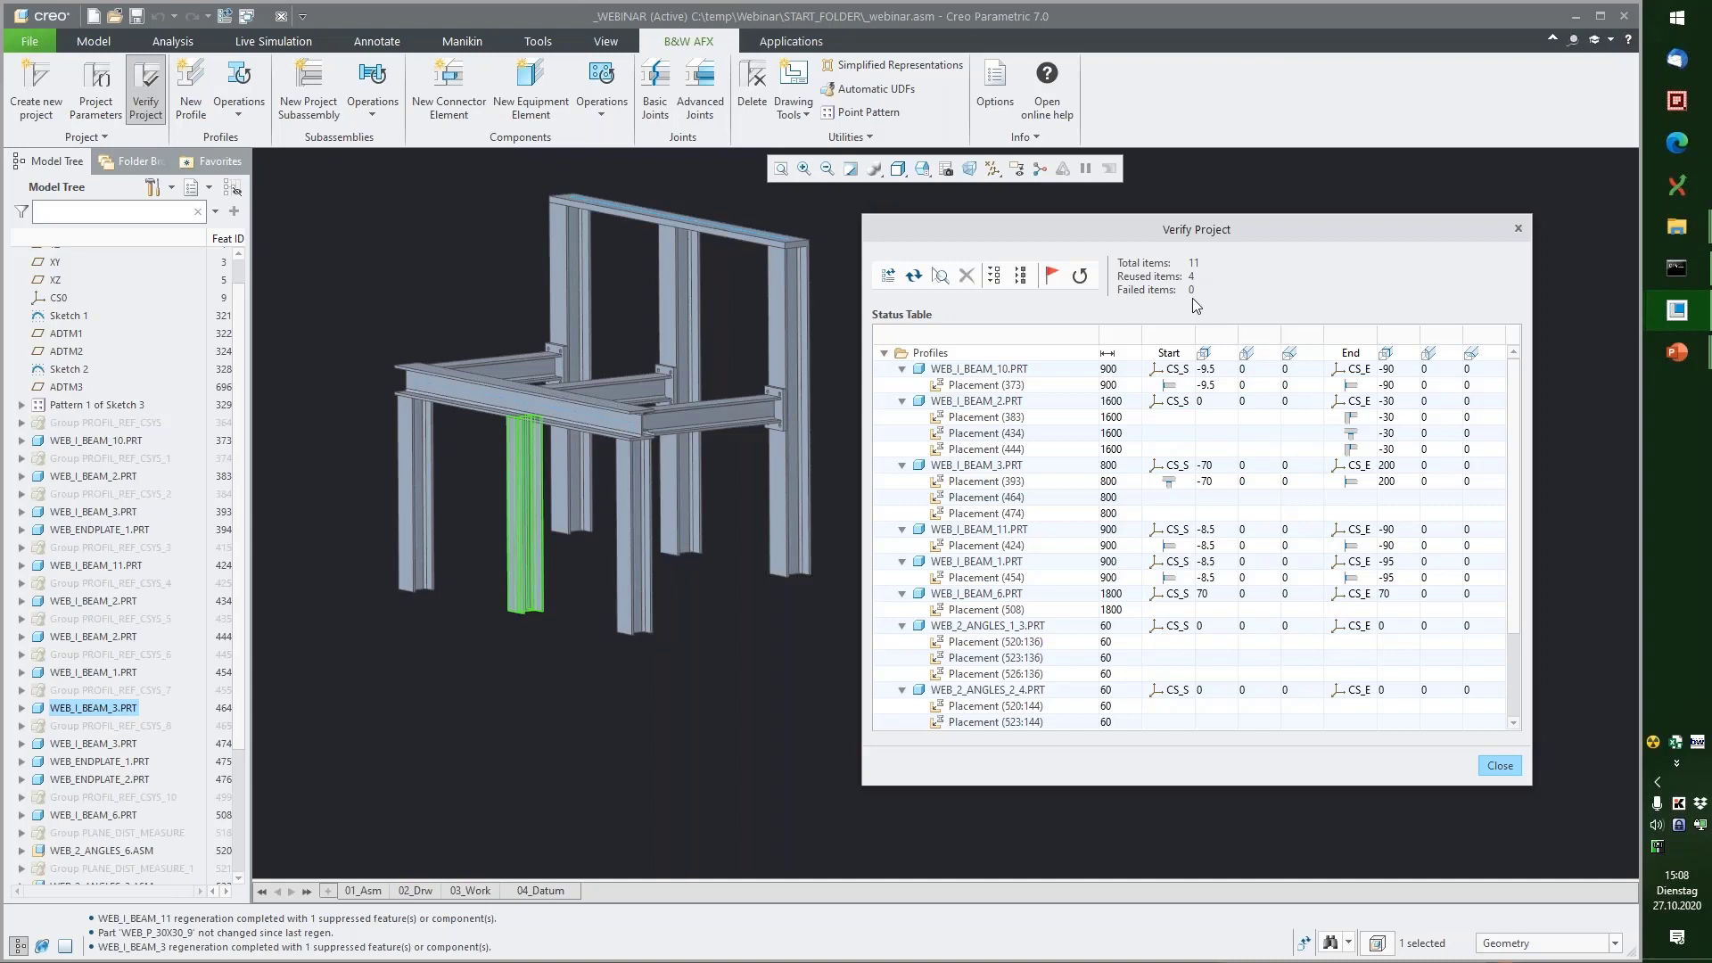
click(1501, 769)
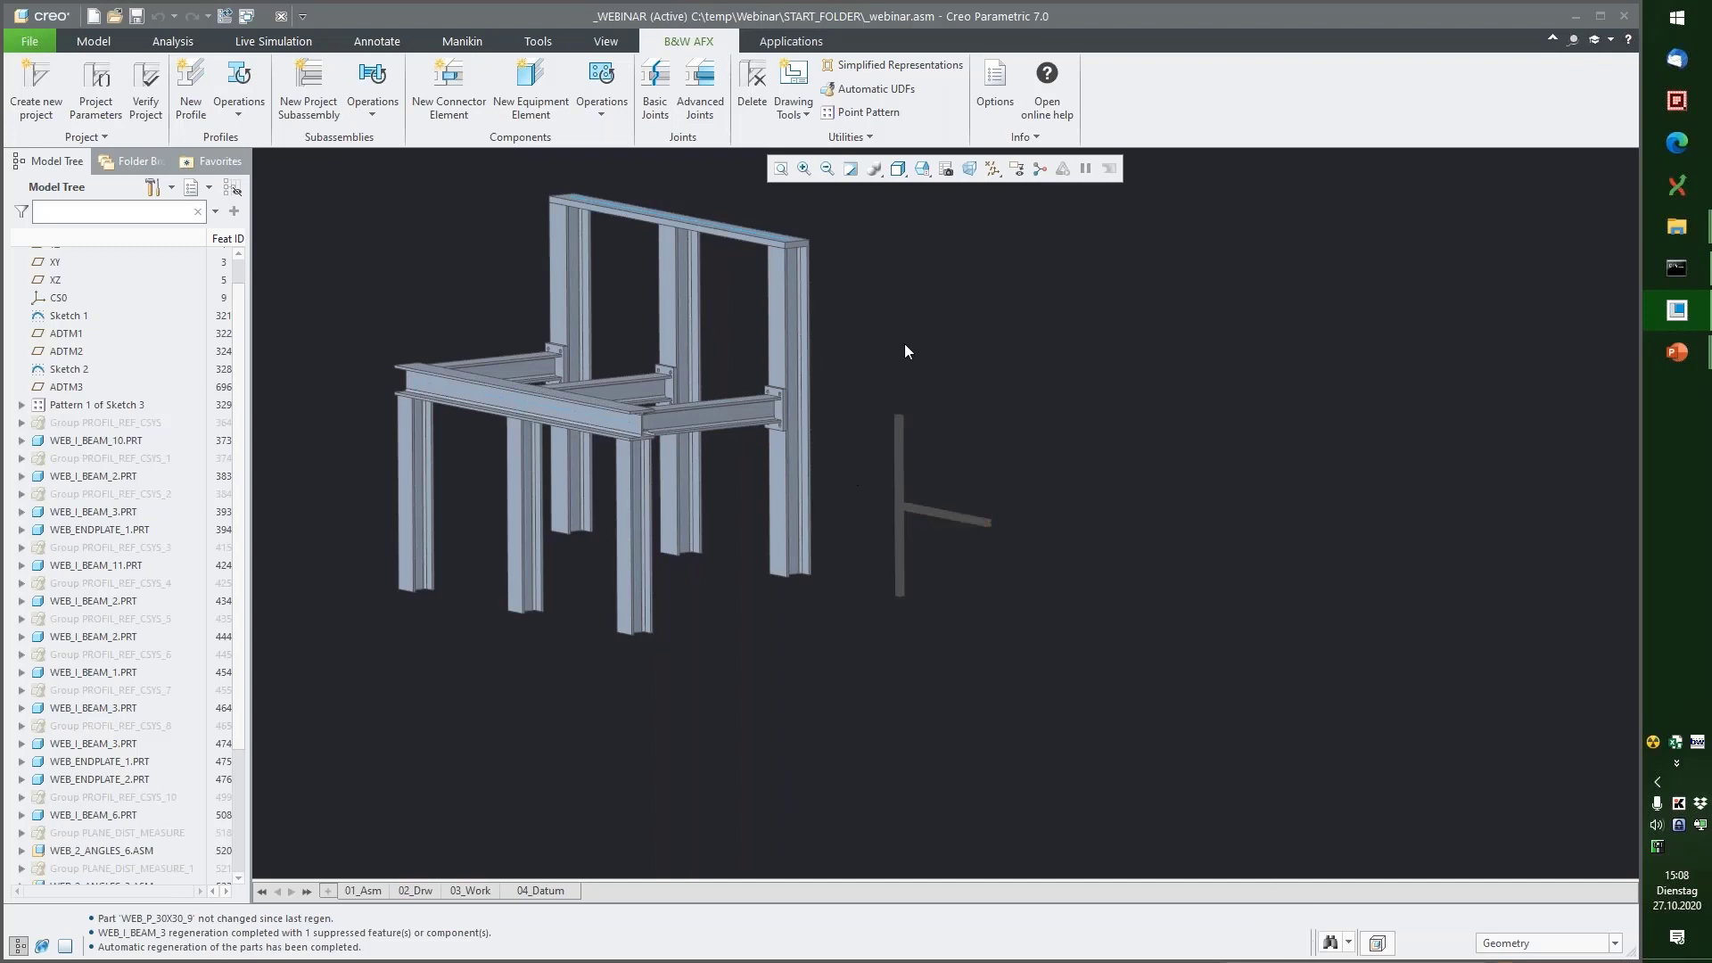
Step: Examine the General and Expert option lists in the Advanced Framework Options and close the dialog
shift+middle_drag(956, 356, 1042, 405)
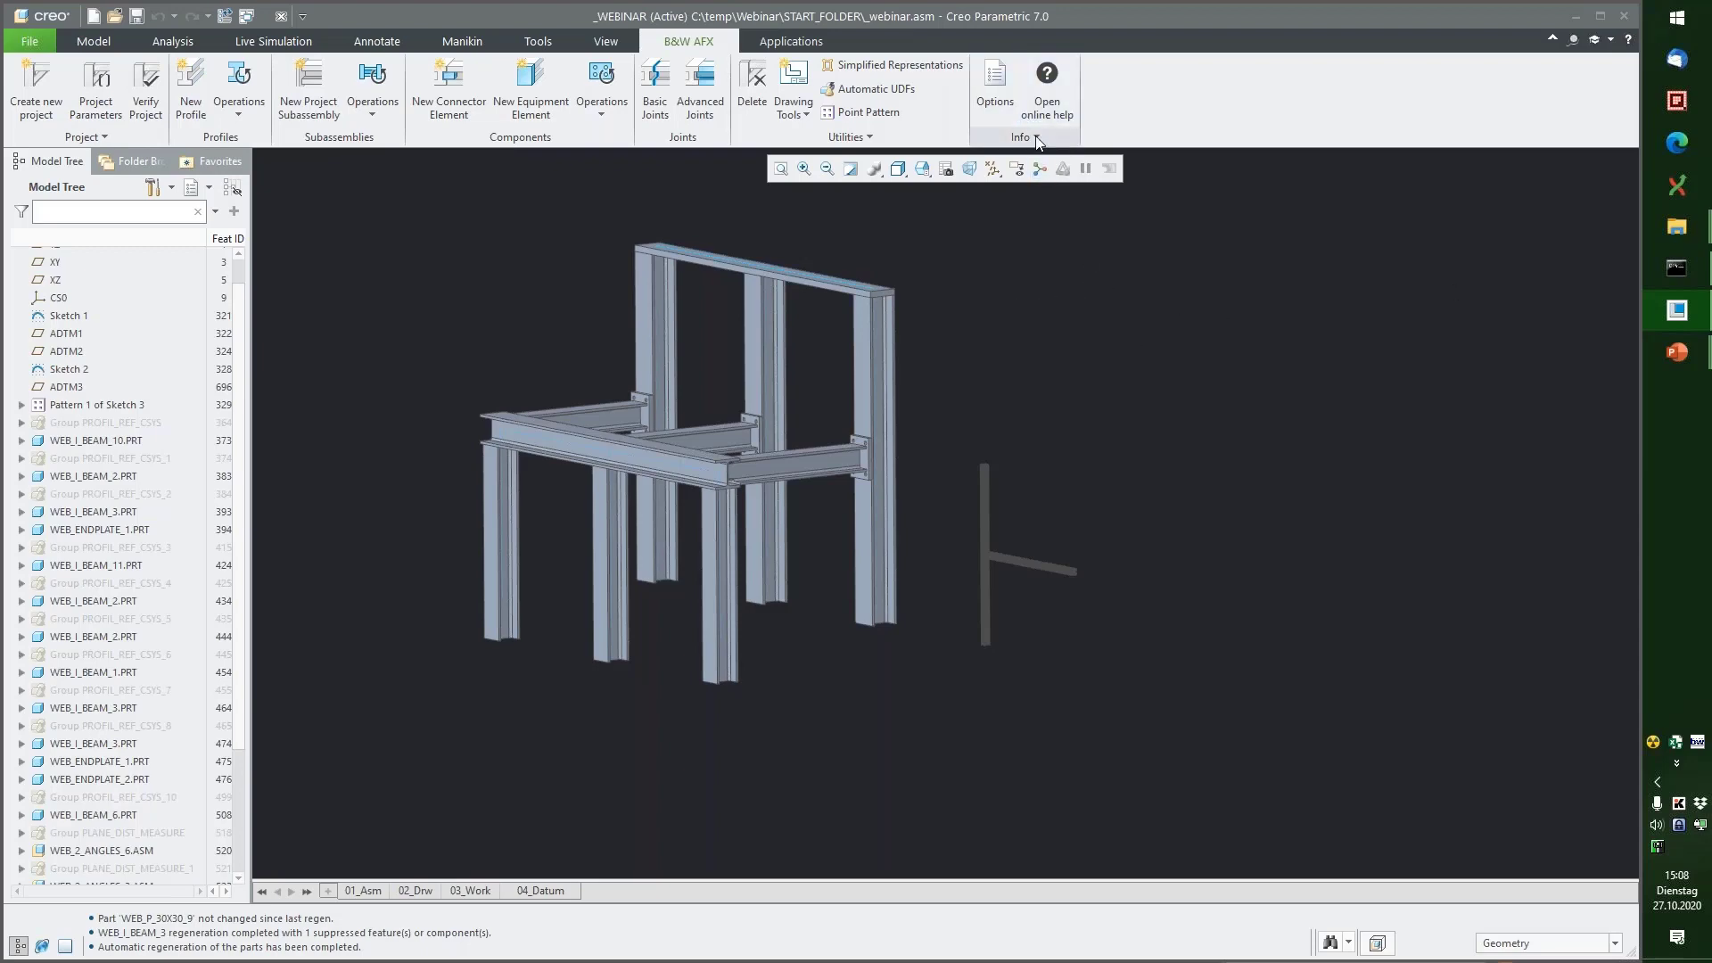
click(995, 82)
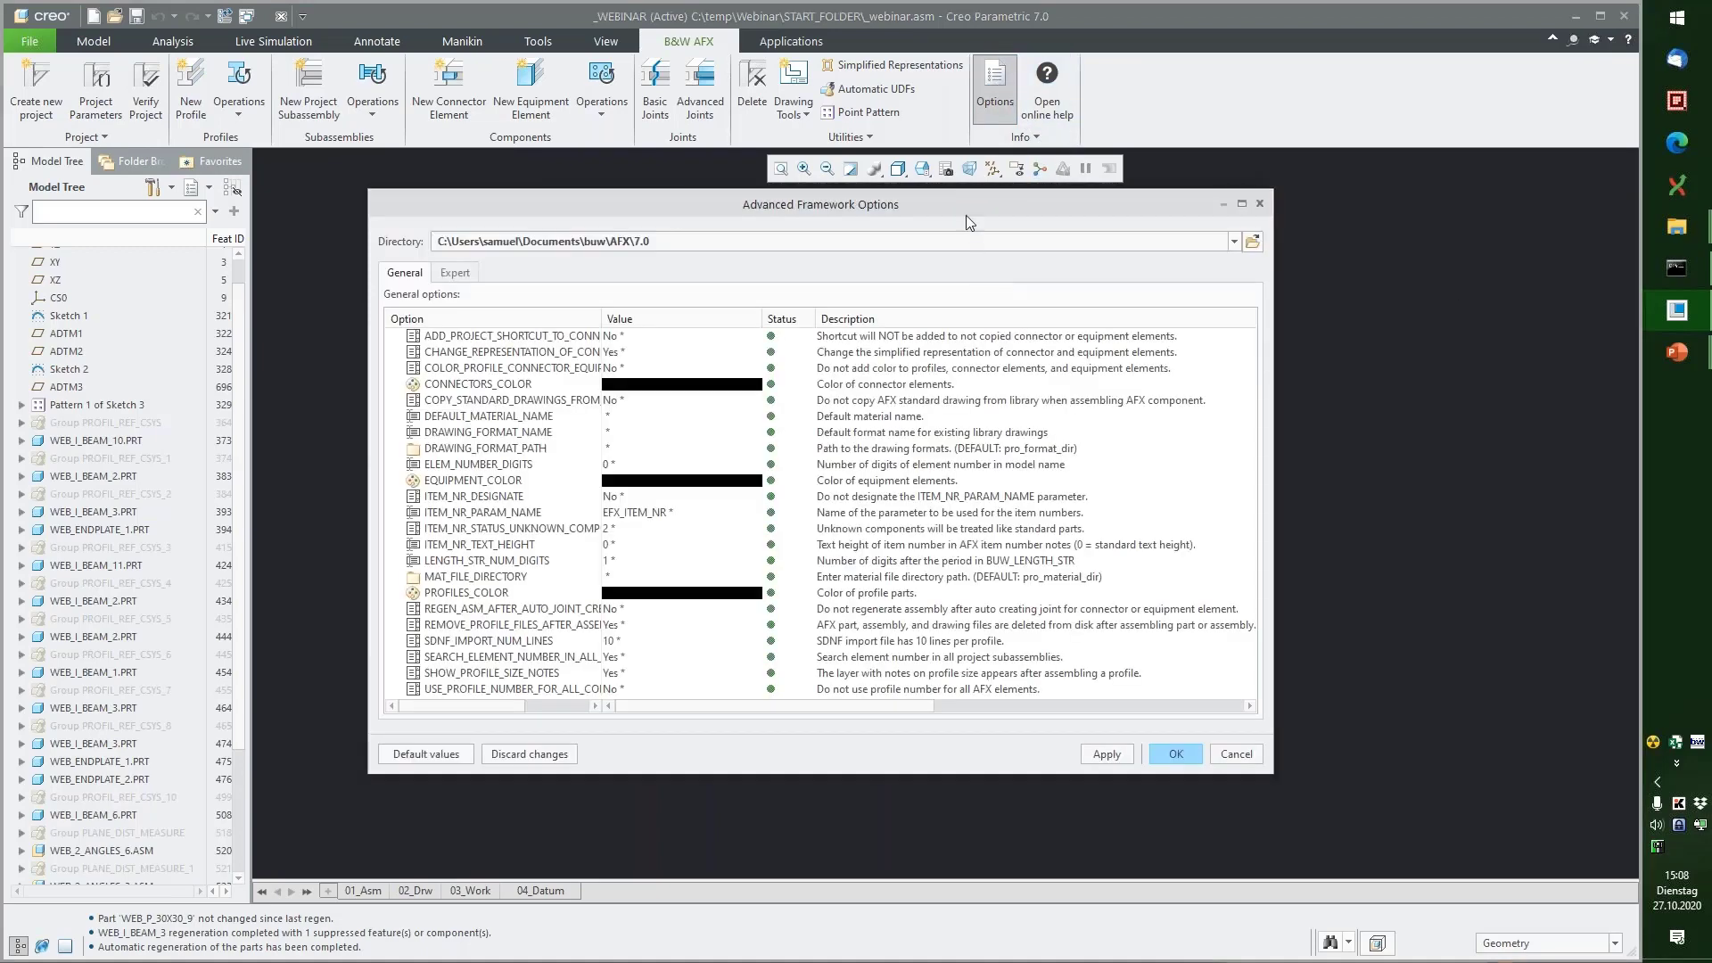
drag(978, 201, 1082, 211)
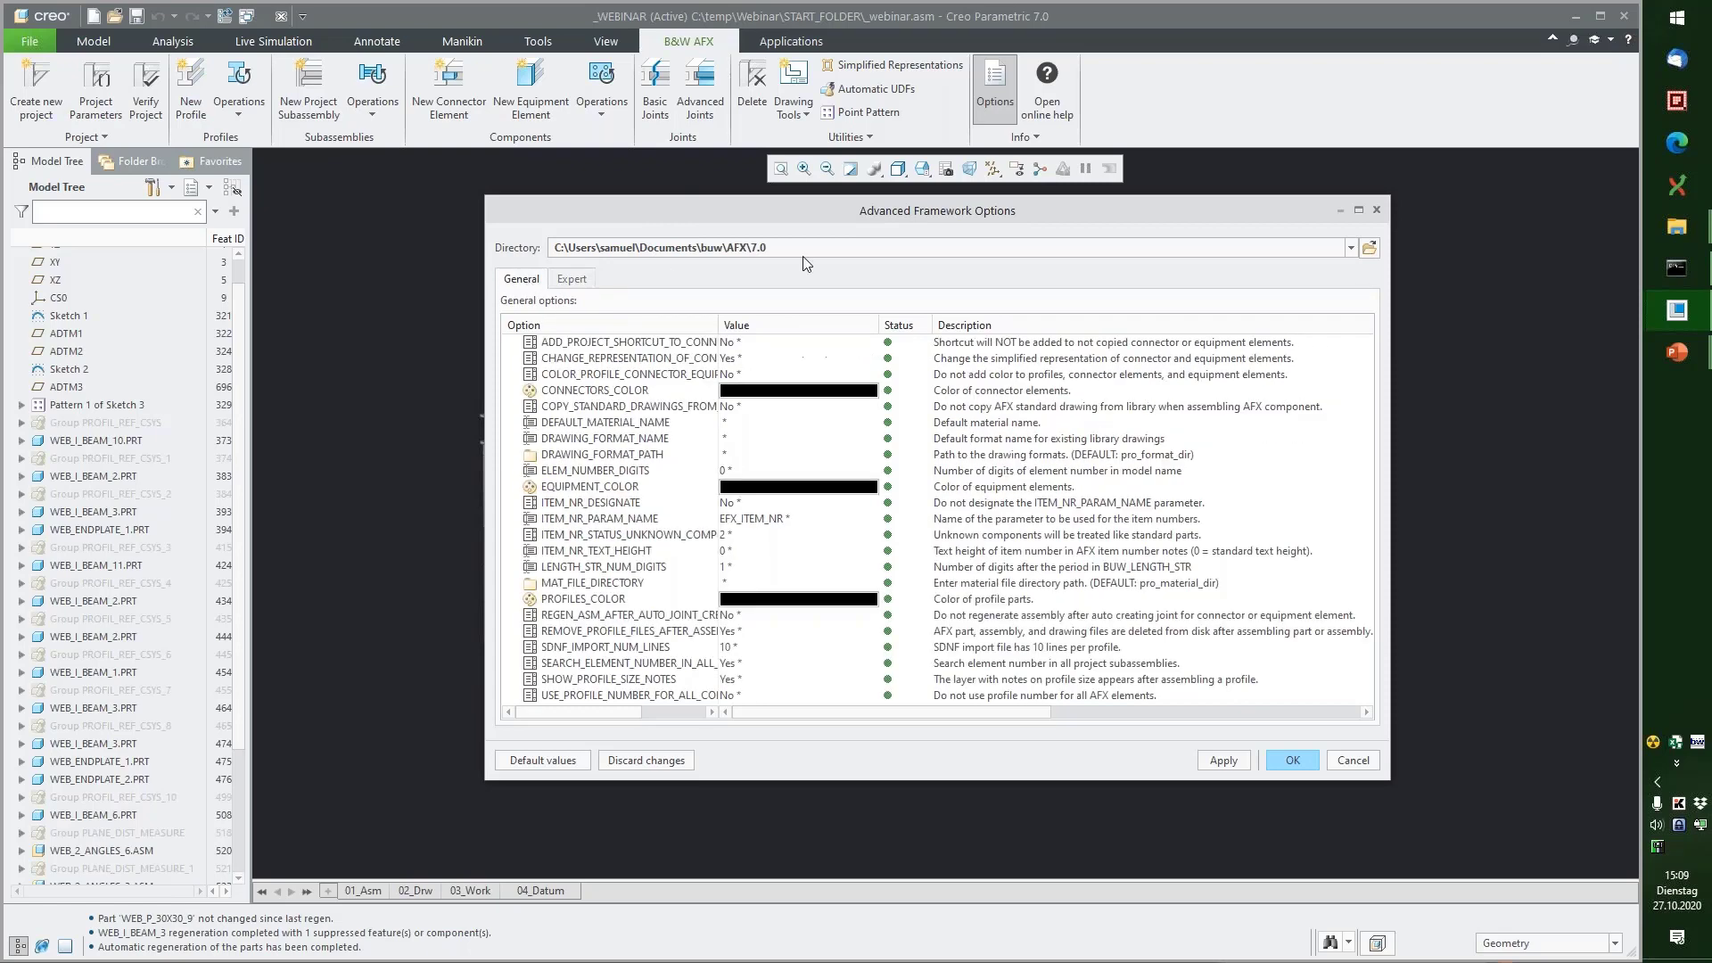
click(576, 280)
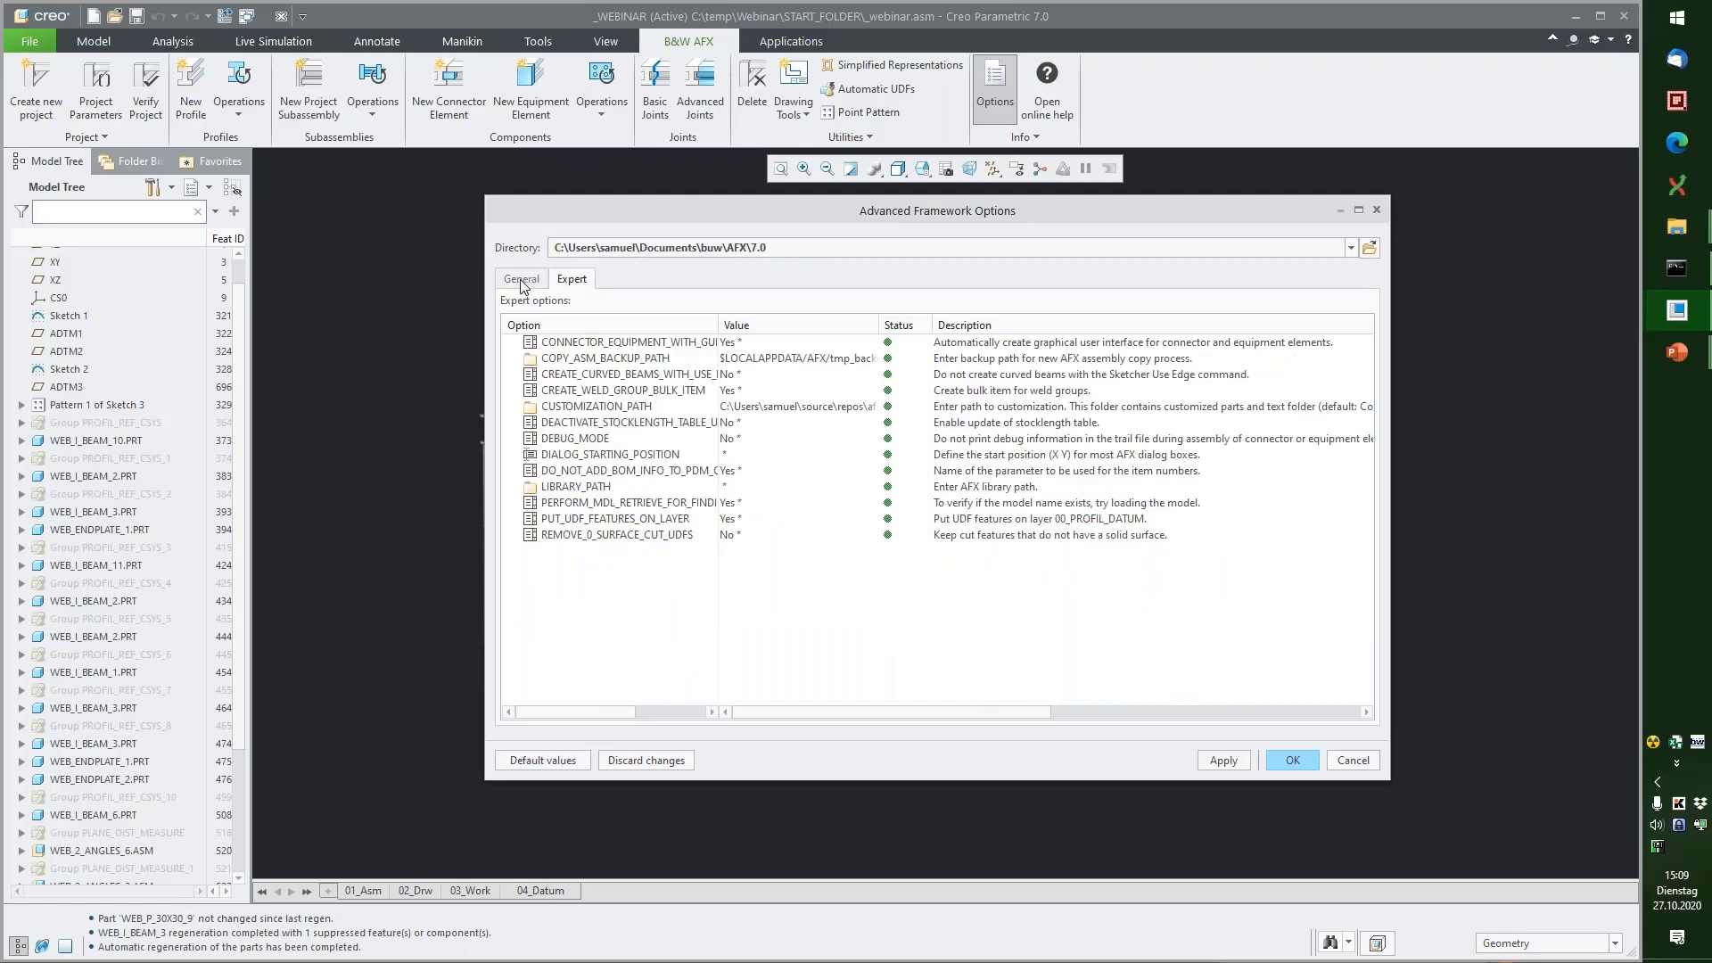
click(522, 280)
click(575, 280)
click(522, 280)
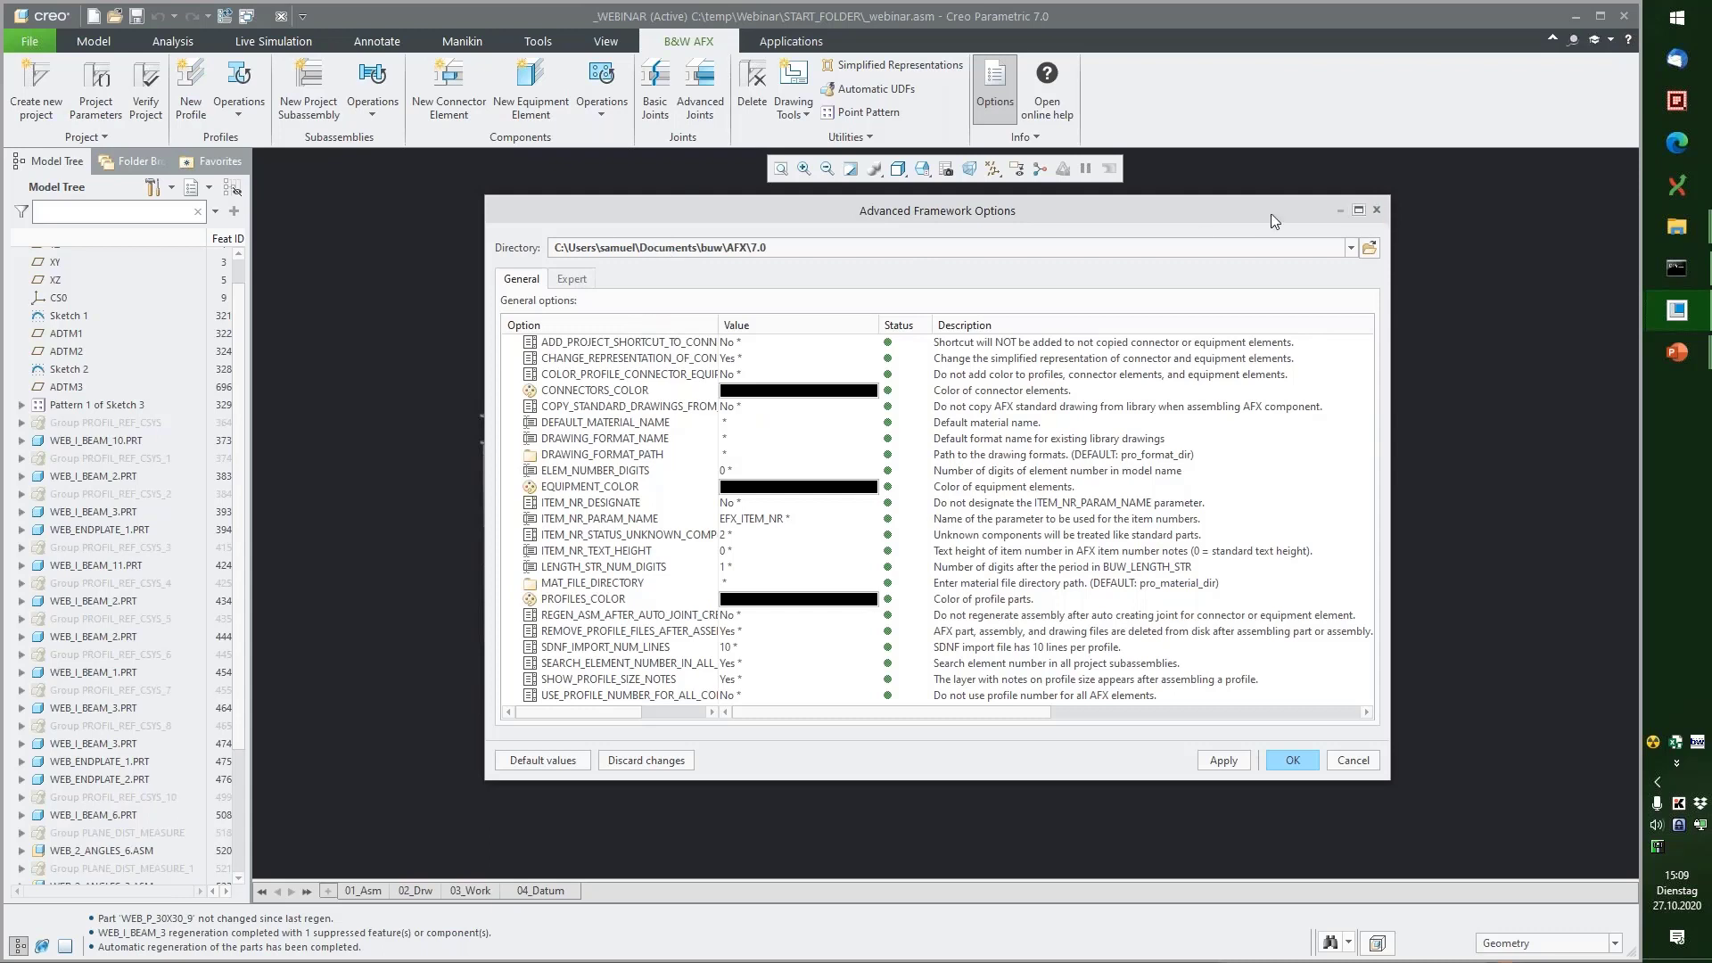
click(1378, 210)
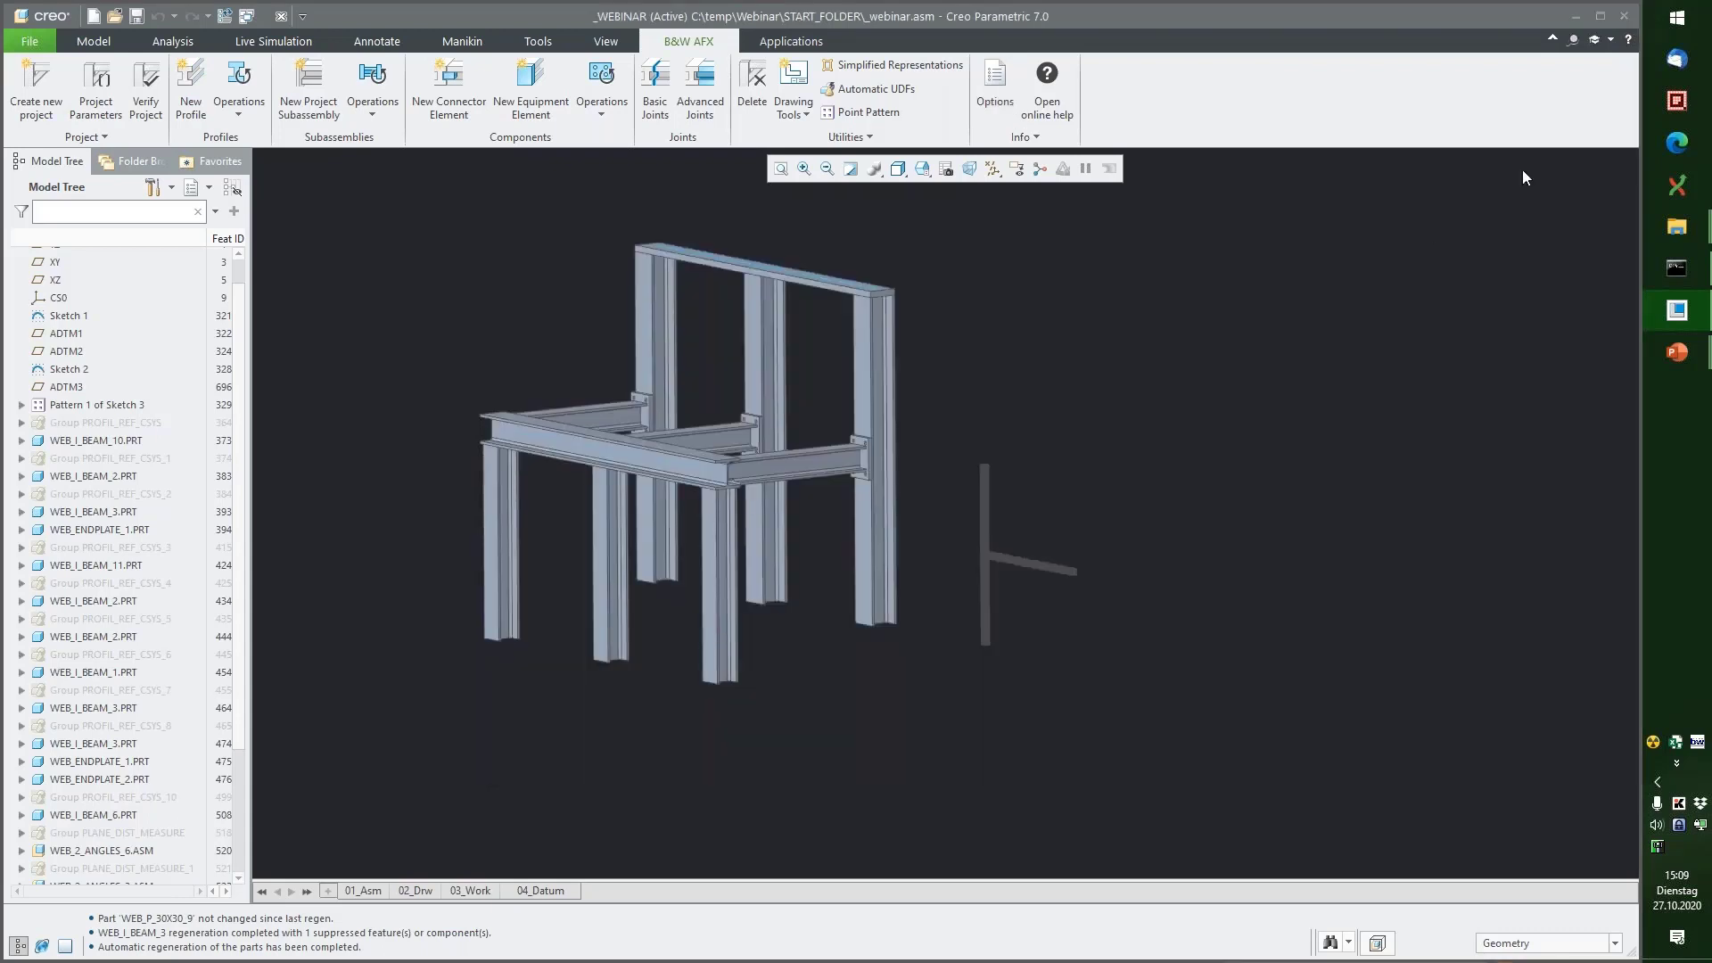
Step: Exit Creo Parametric and switch to the Webinar folder in File Explorer
click(1627, 20)
click(981, 524)
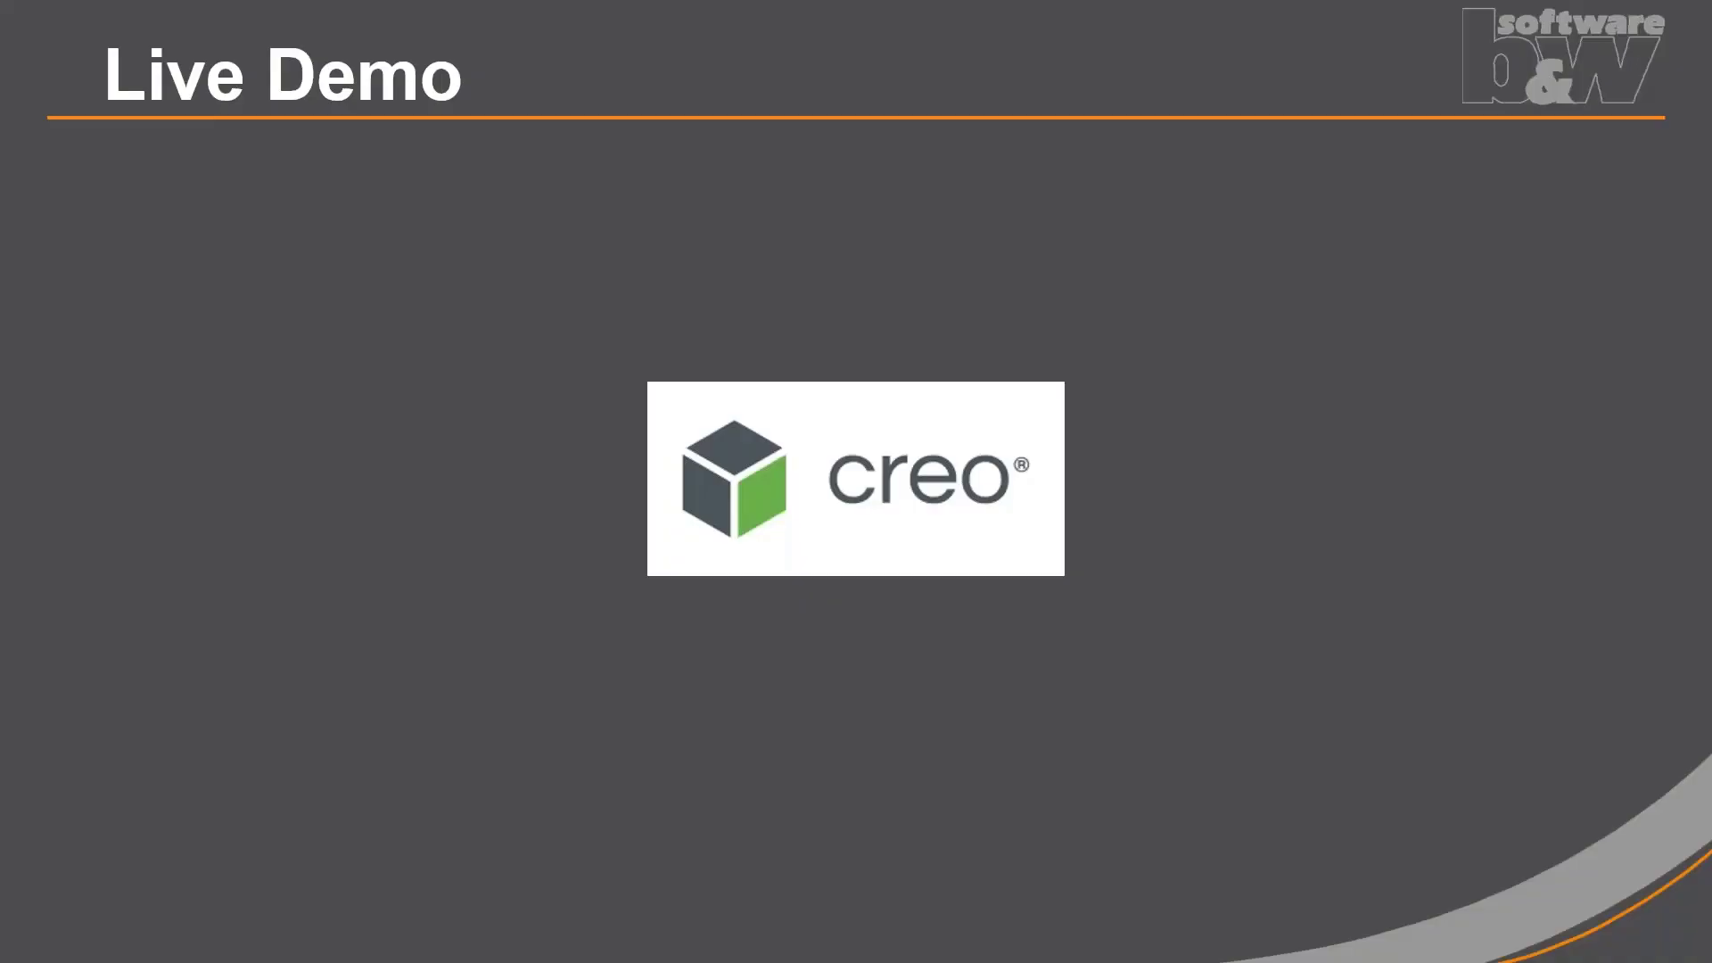
key(alt+Tab)
key(alt+Tab)
key(alt+Tab)
key(alt+Tab)
key(alt+Tab)
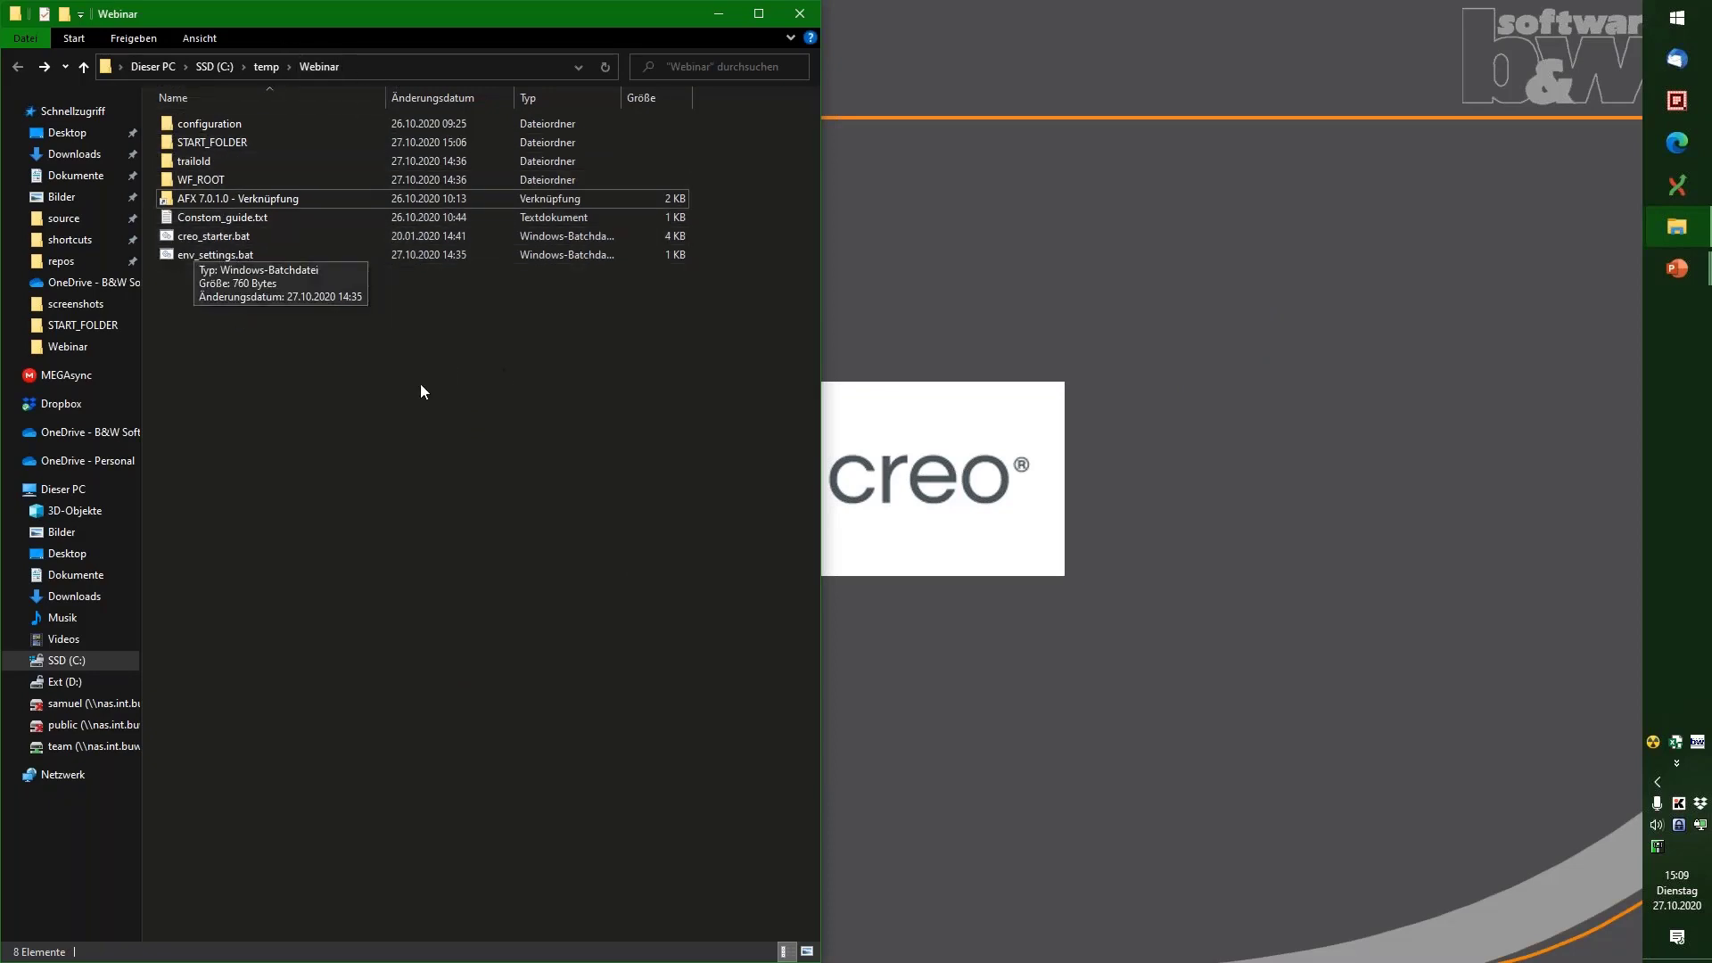
Step: Create a new folder named afx_settings in C:\temp\Webinar
right_click(267, 330)
mouse_move(395, 630)
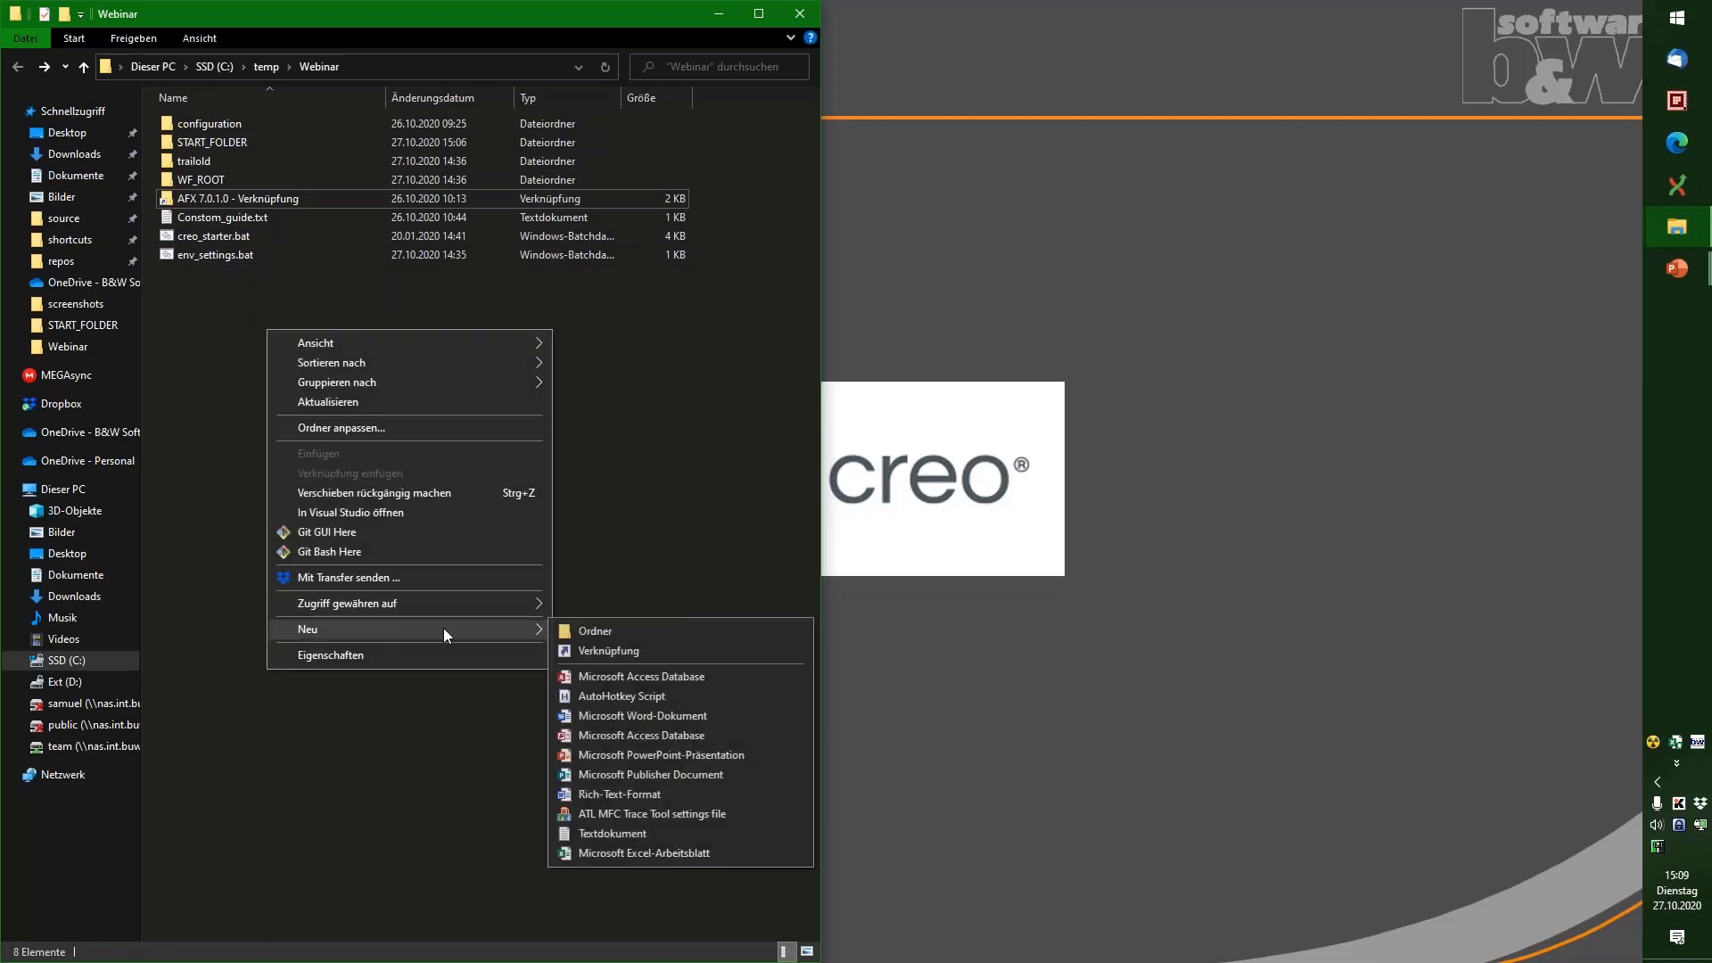
click(592, 630)
text(afx_settings)
key(Return)
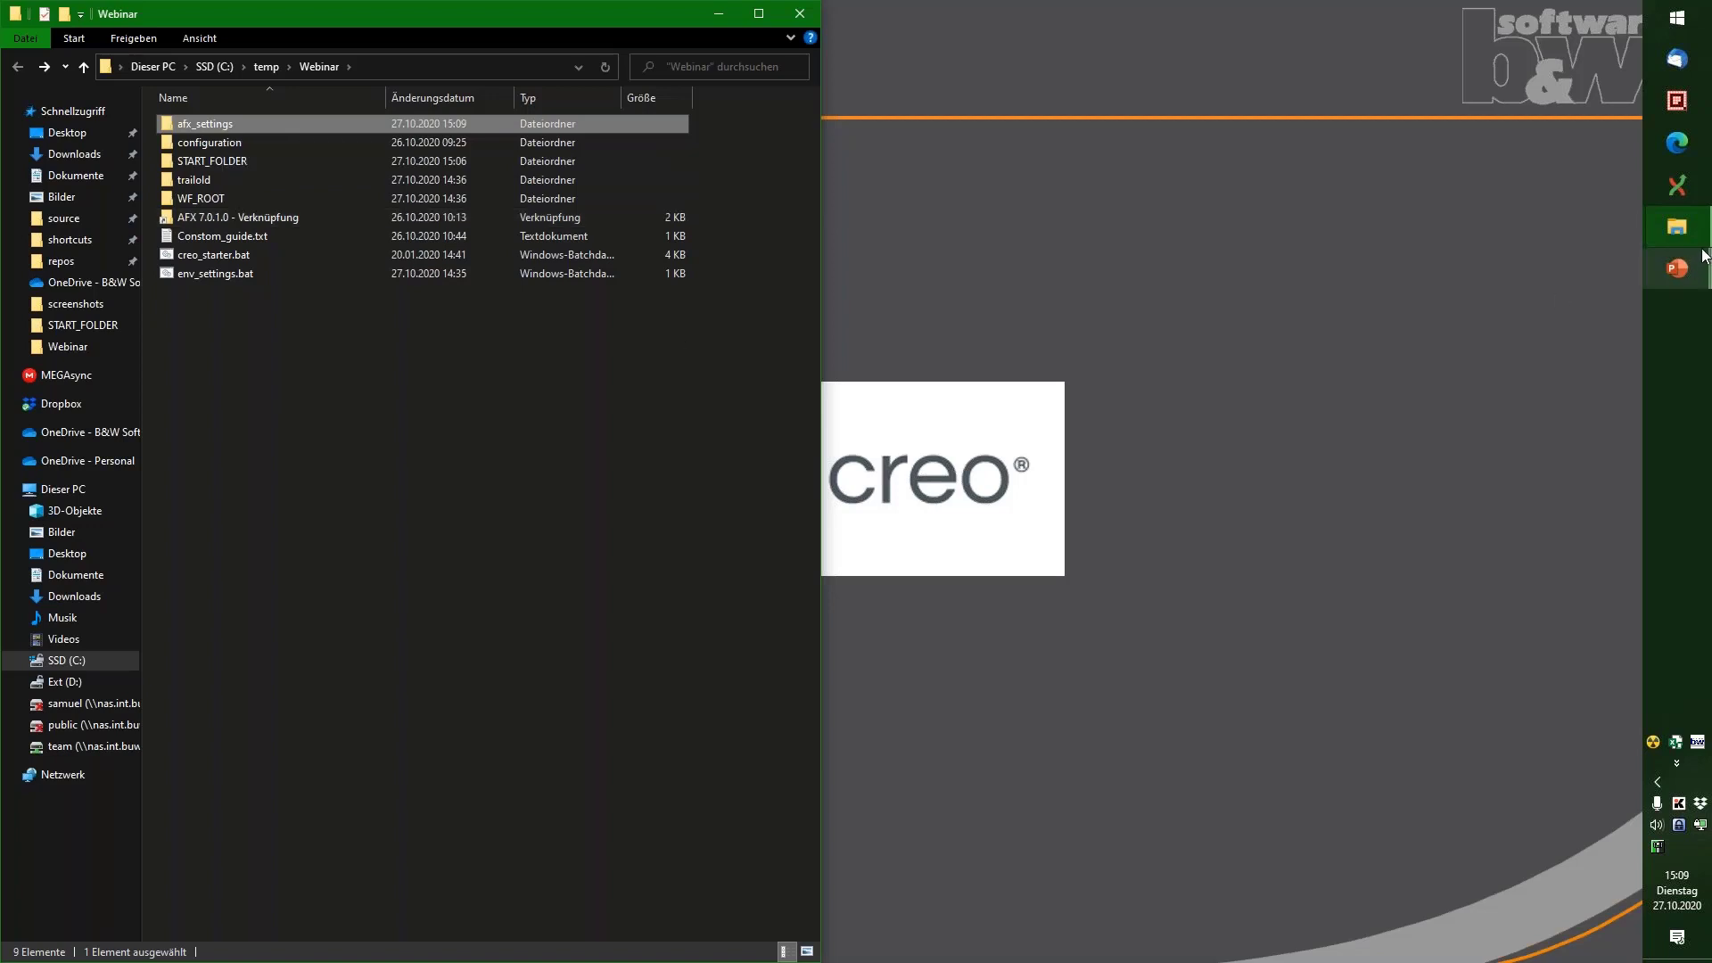
Step: Copy the configuration and customization folders from the AFX 7.0.1.0 installation folder into afx_settings
mouse_move(1677, 227)
click(1523, 339)
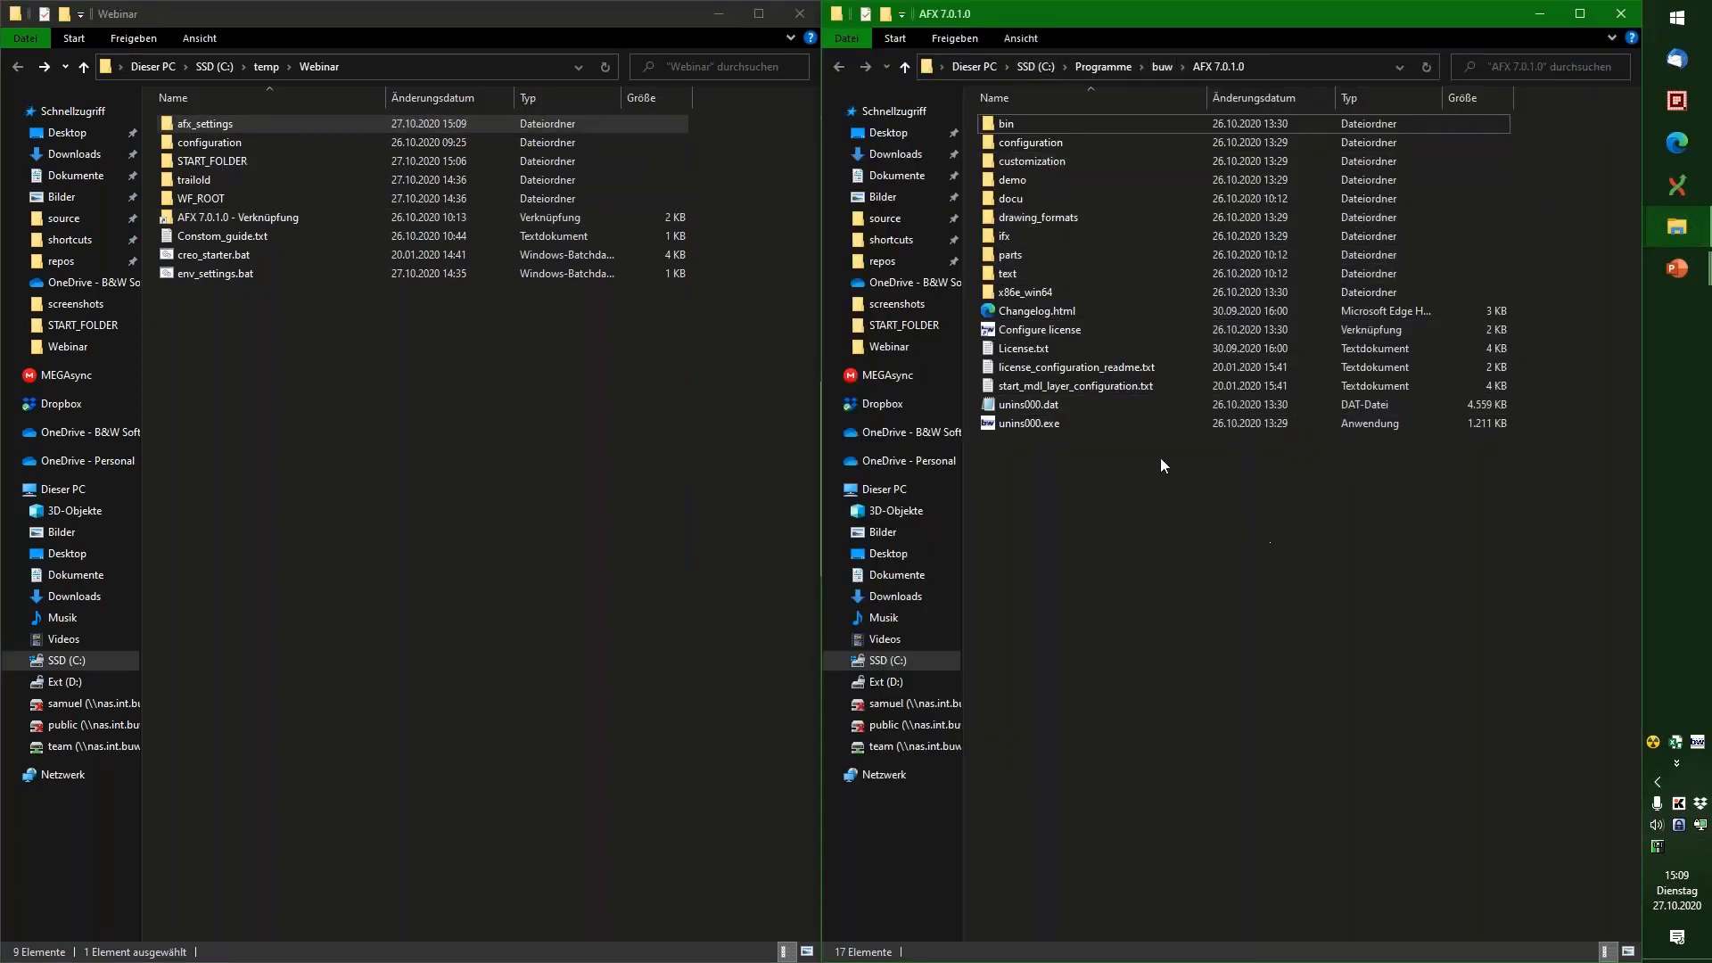
click(1051, 145)
ctrl+click(1045, 163)
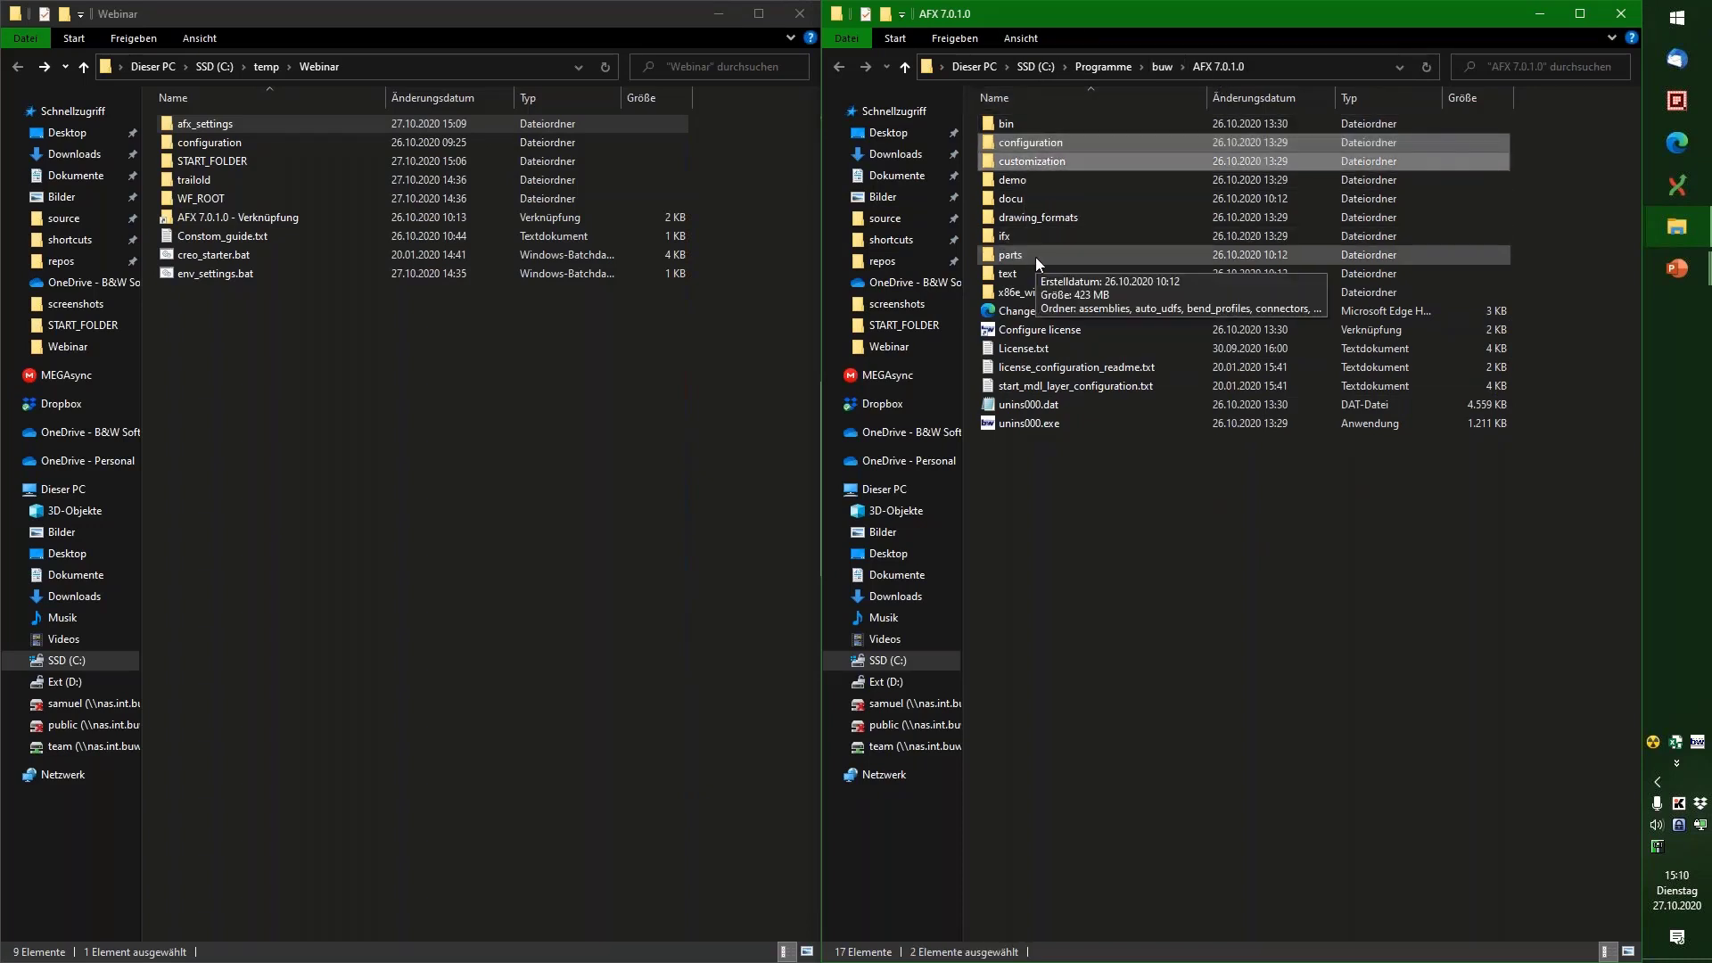
double_click(221, 125)
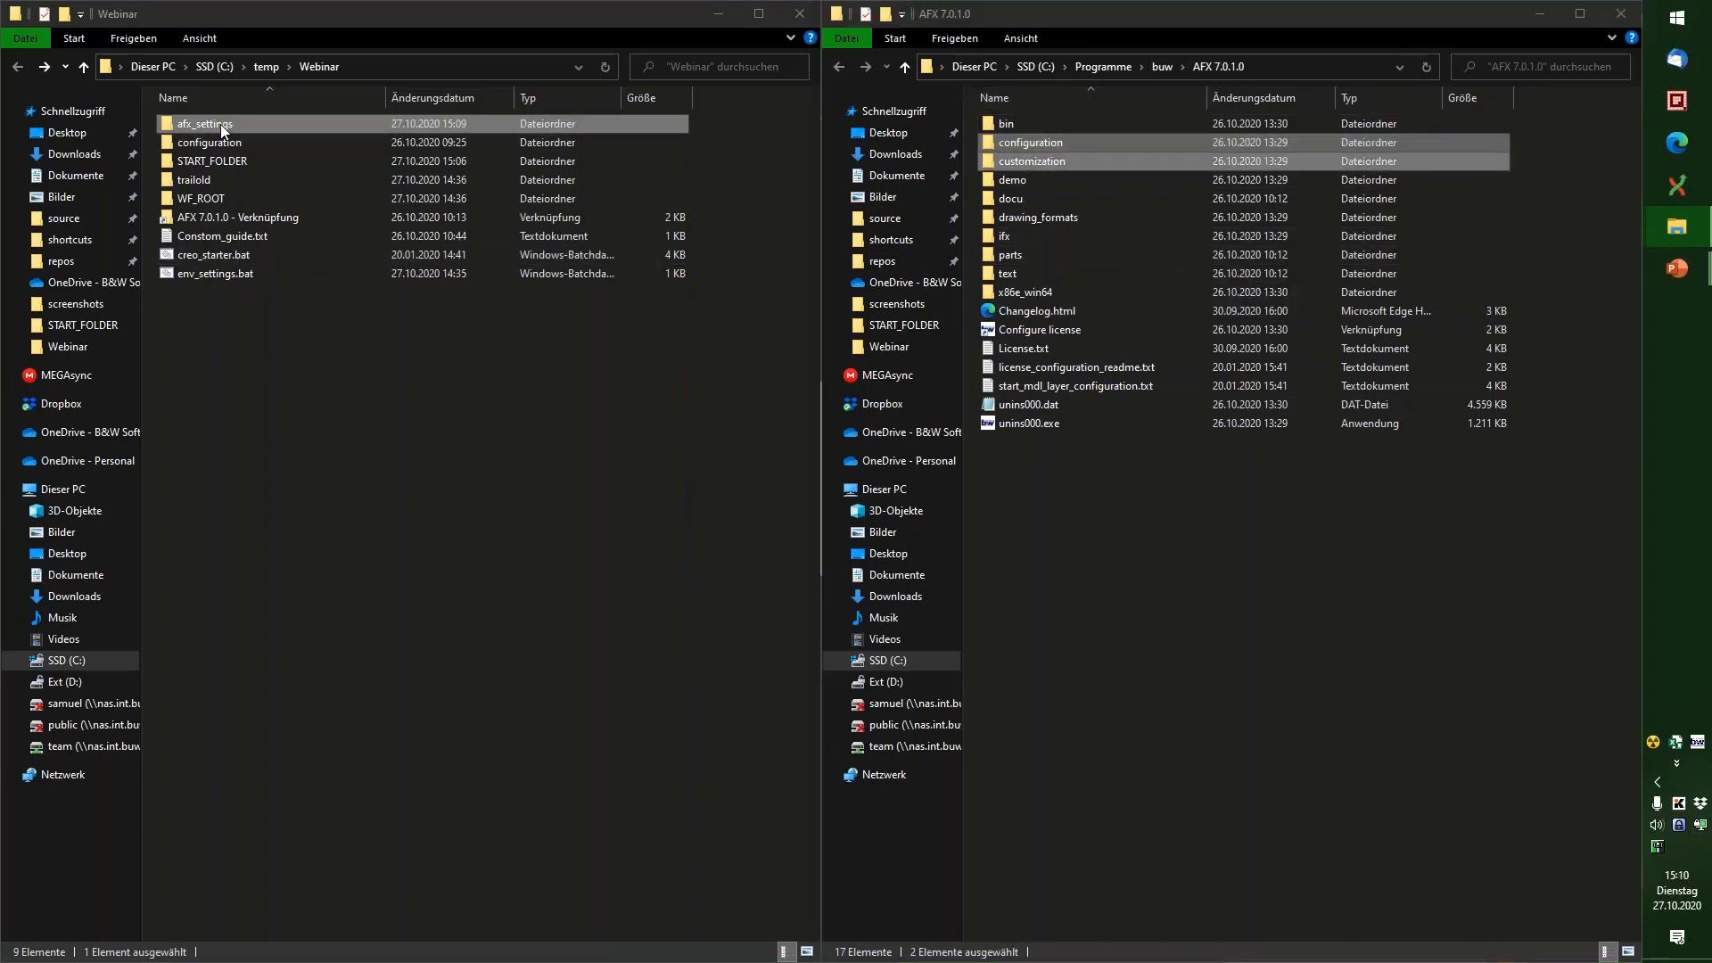
key(ctrl+v)
click(351, 296)
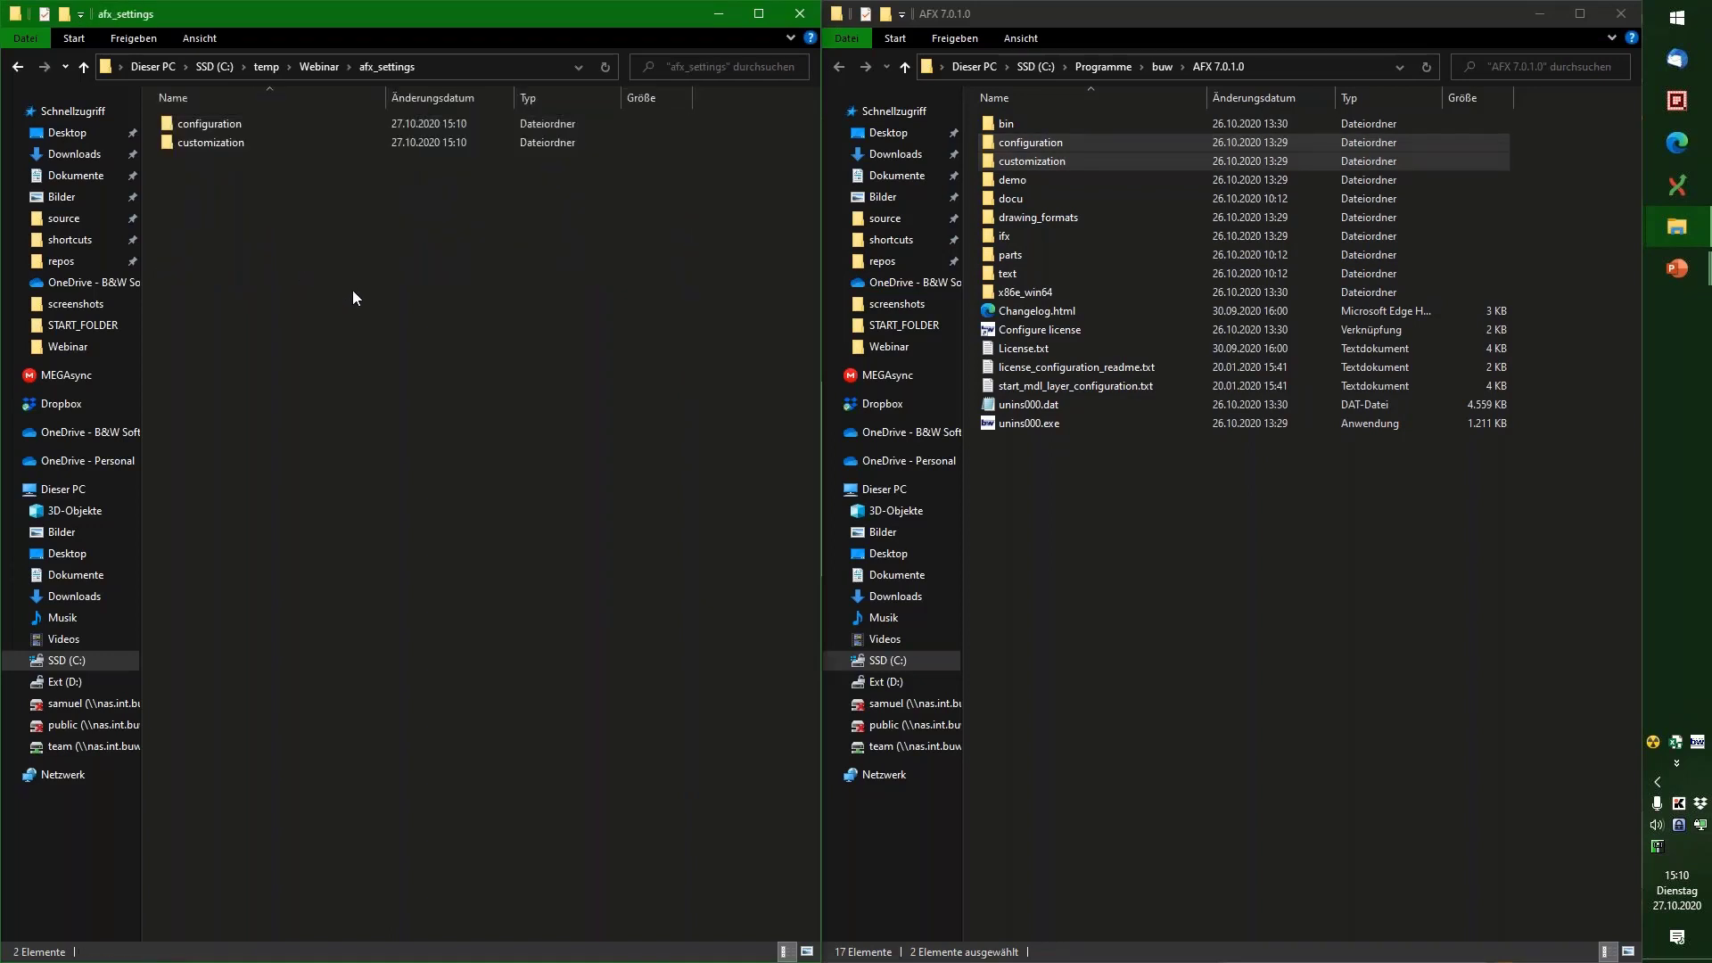
Step: Examine the afx_settings\configuration folder, locating afx_options.xml and reading through the start model settings in _start_mdl.cfg
double_click(218, 125)
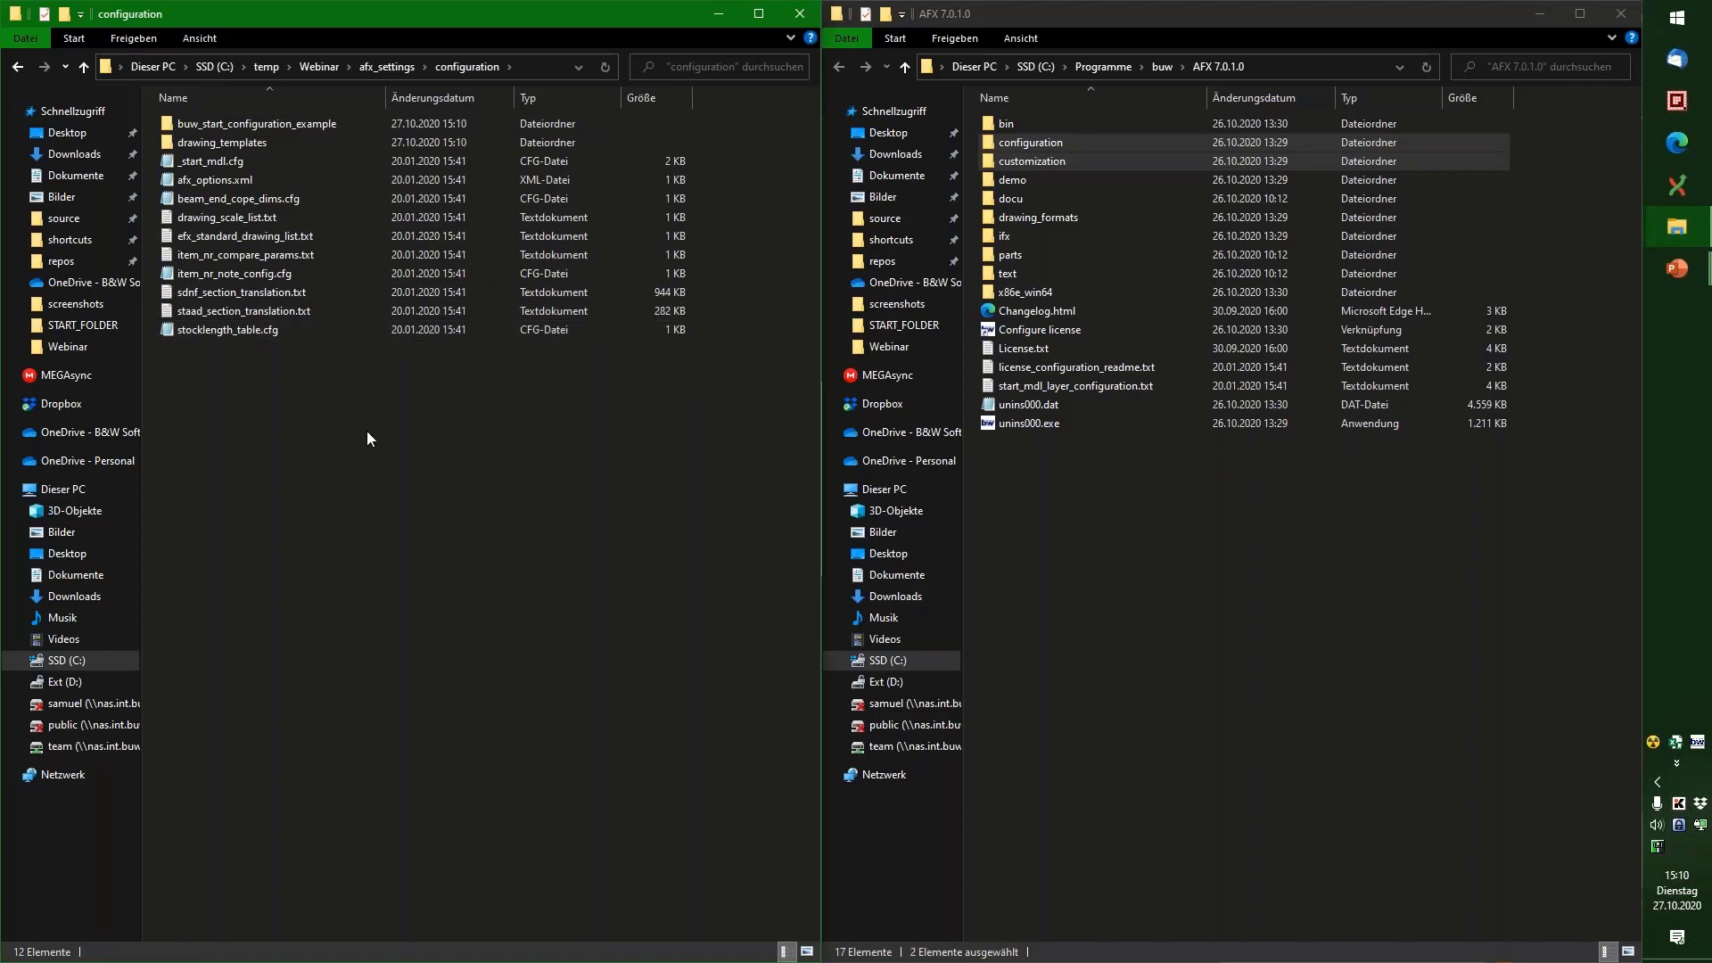
click(229, 181)
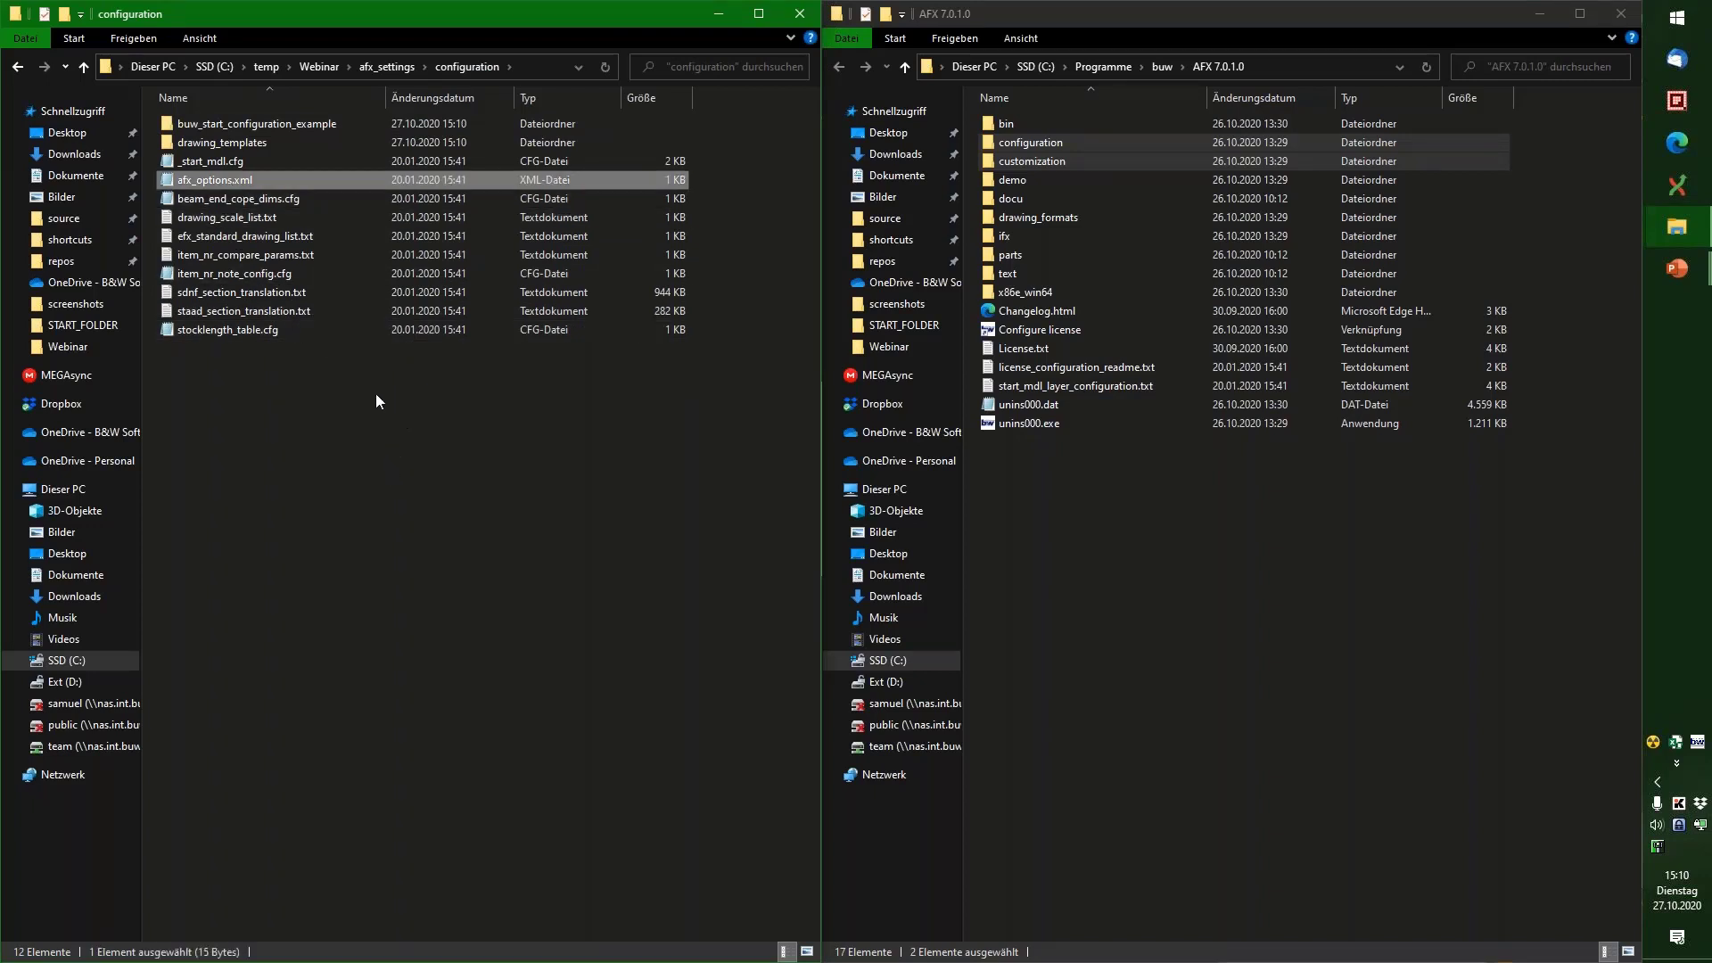
click(232, 160)
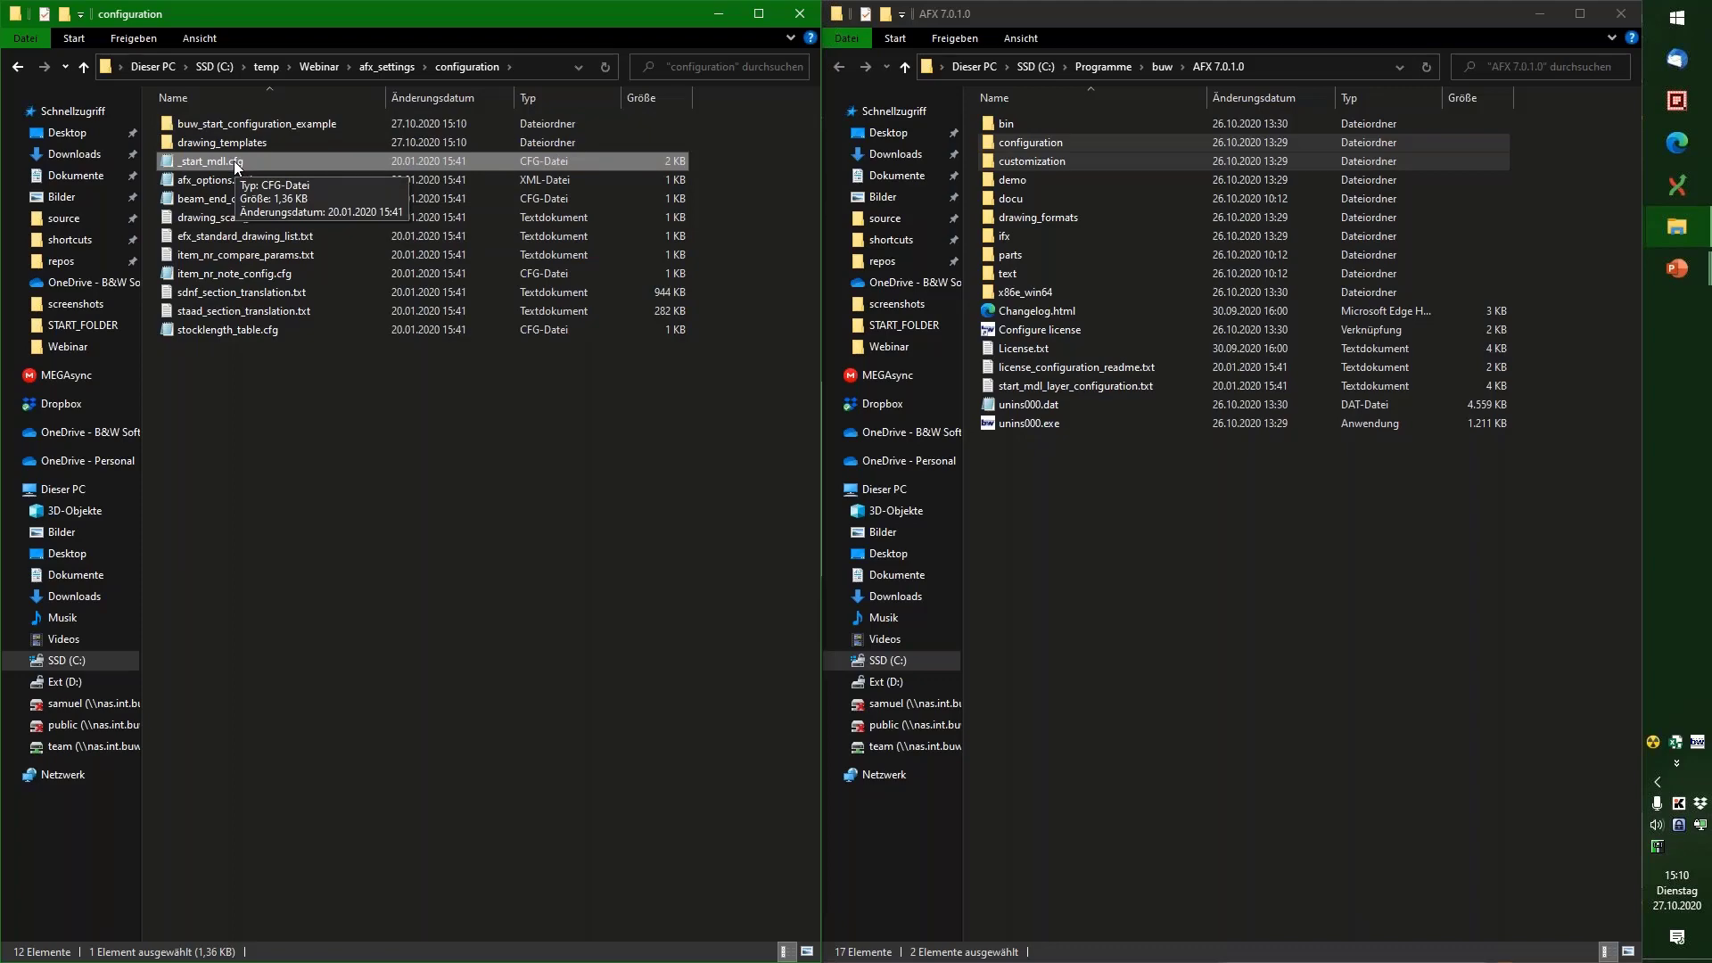
key(Return)
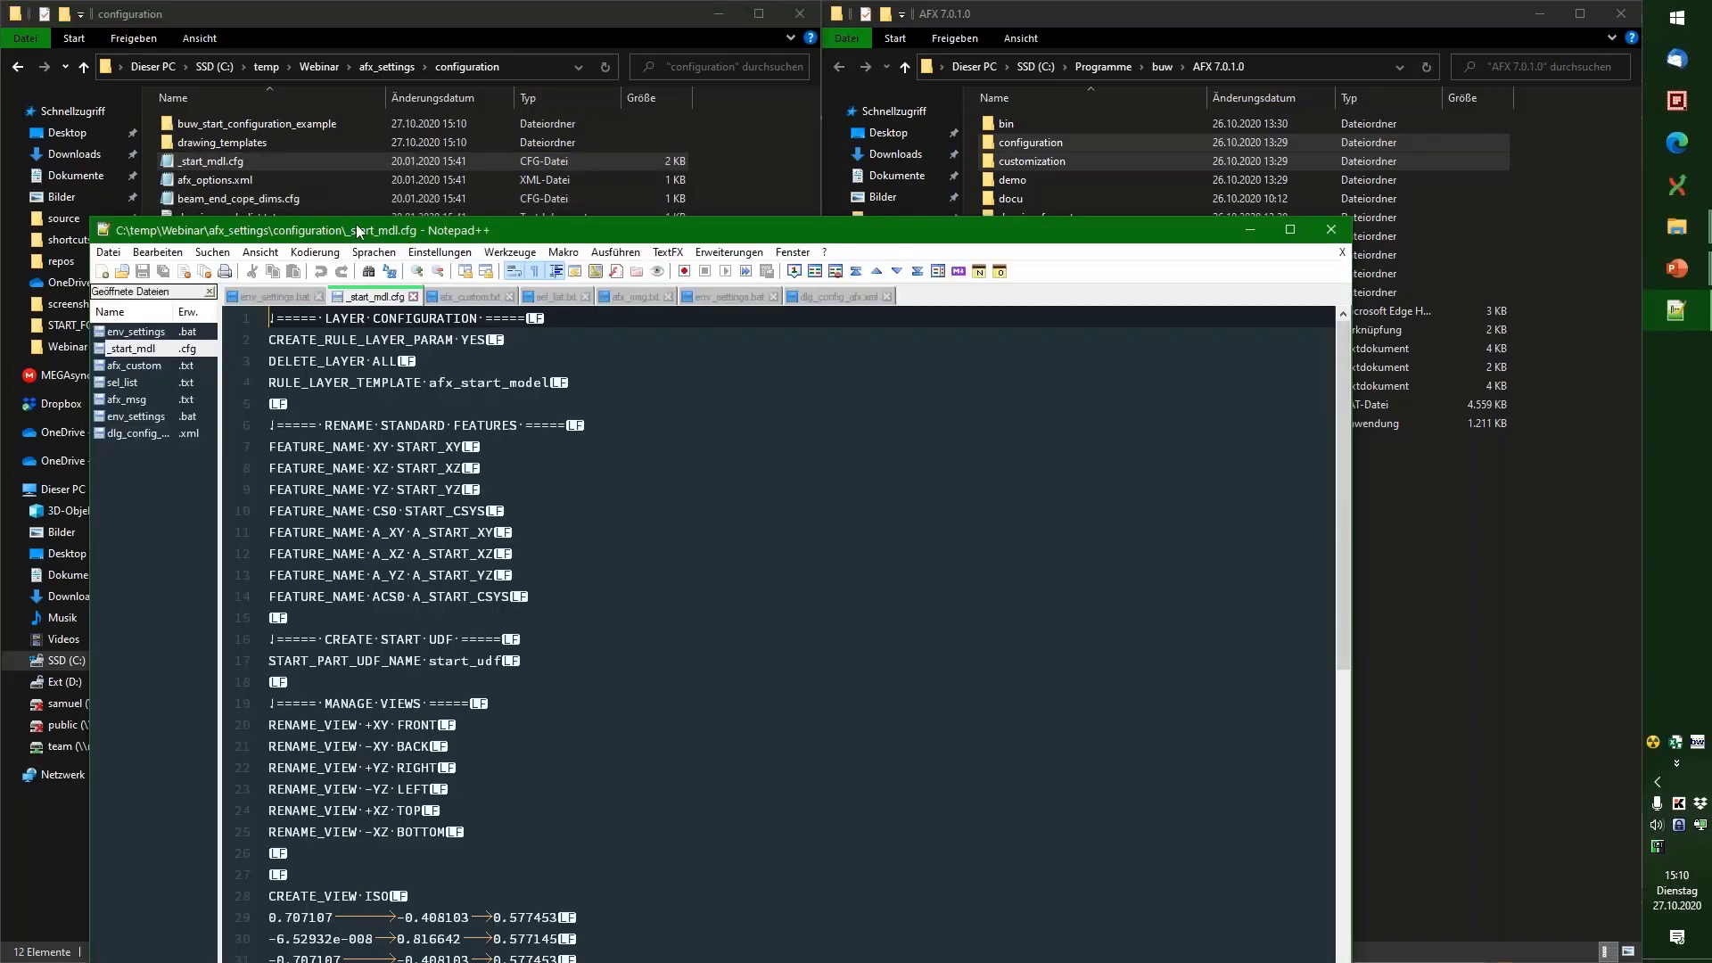
drag(376, 219, 336, 89)
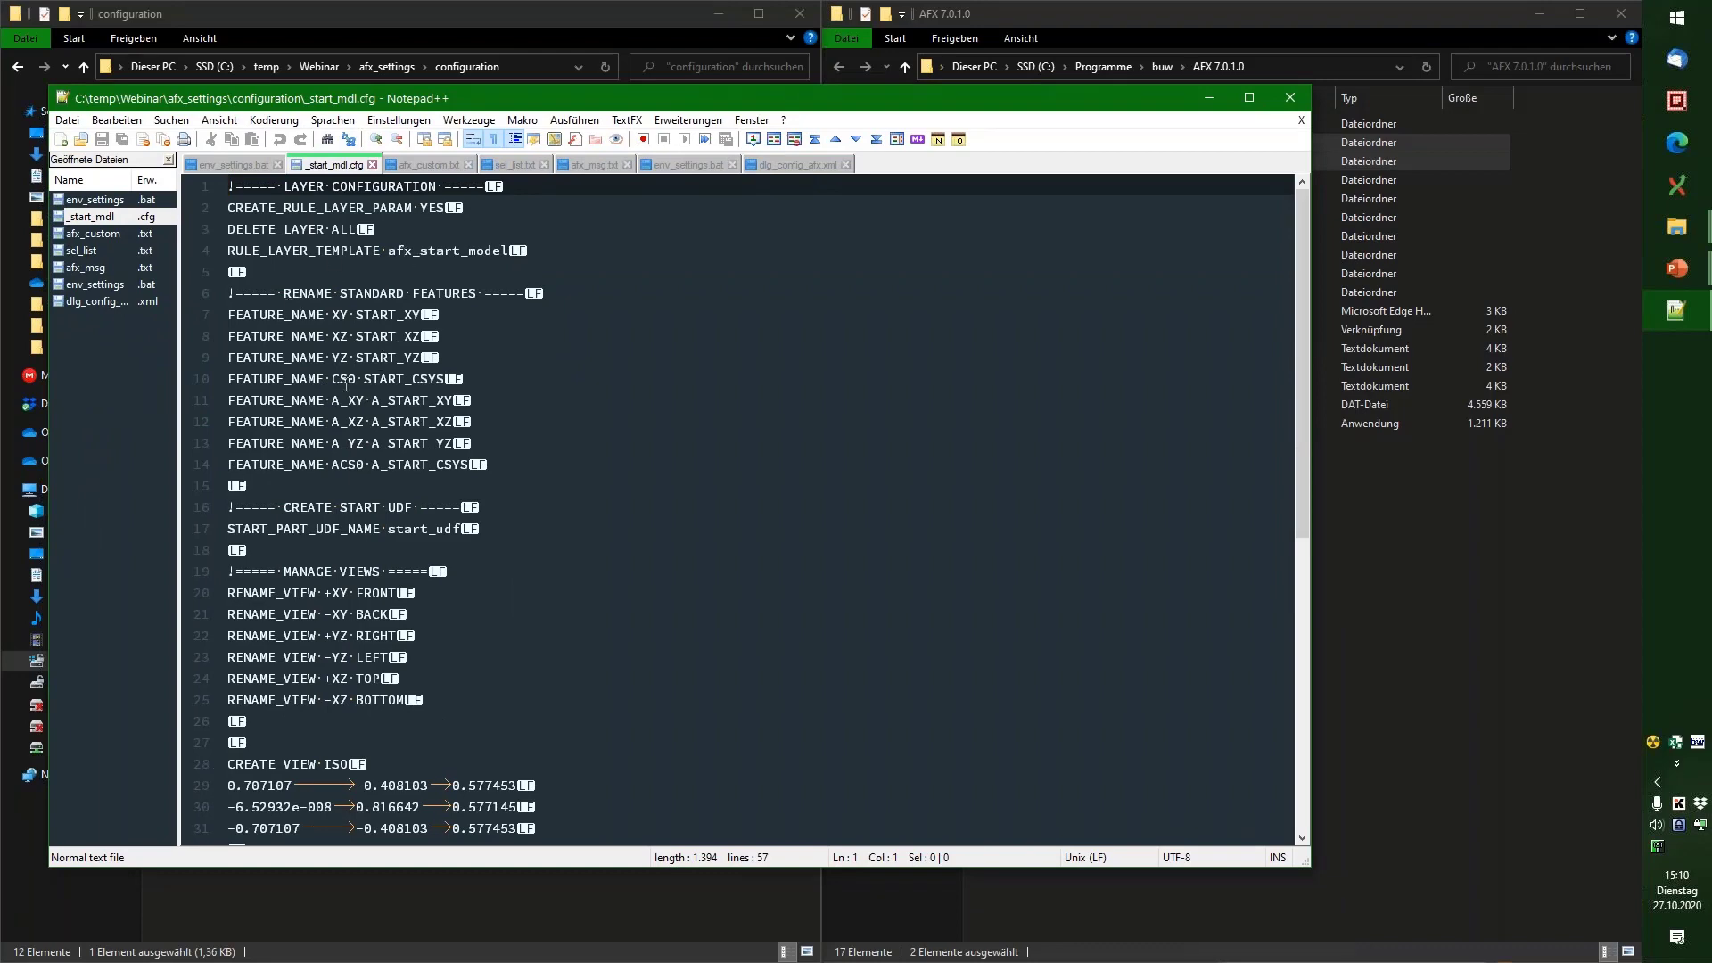
scroll(548, 429, down, 6)
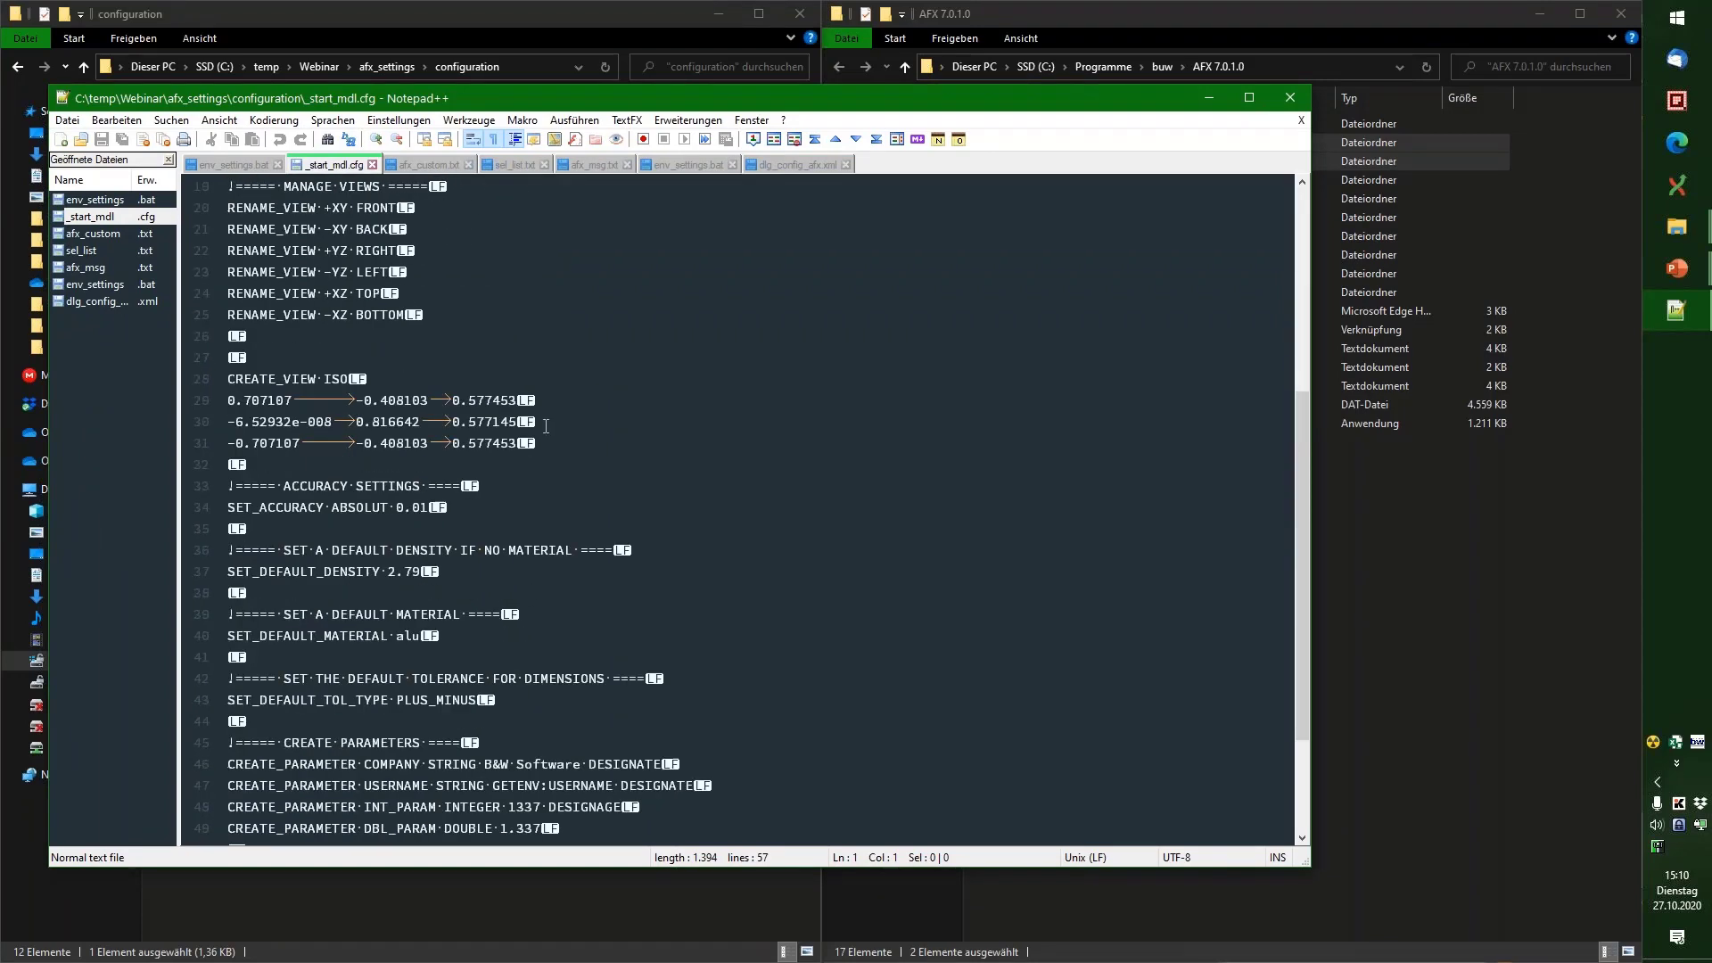
scroll(545, 464, down, 3)
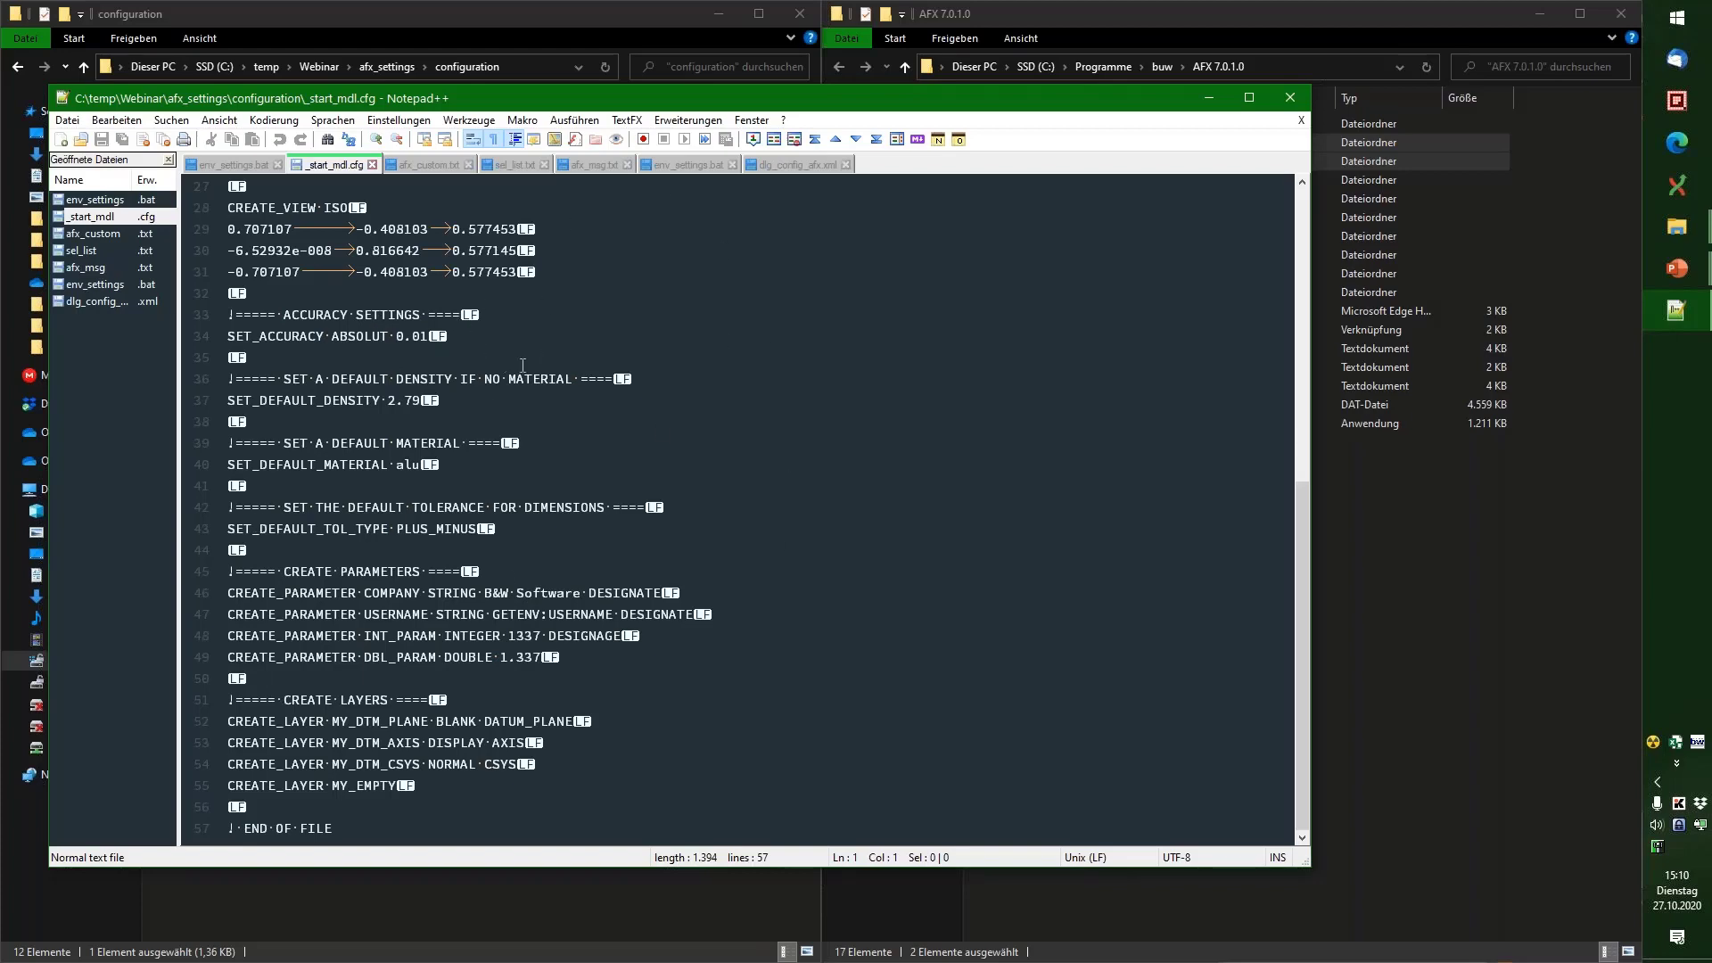
scroll(522, 365, up, 9)
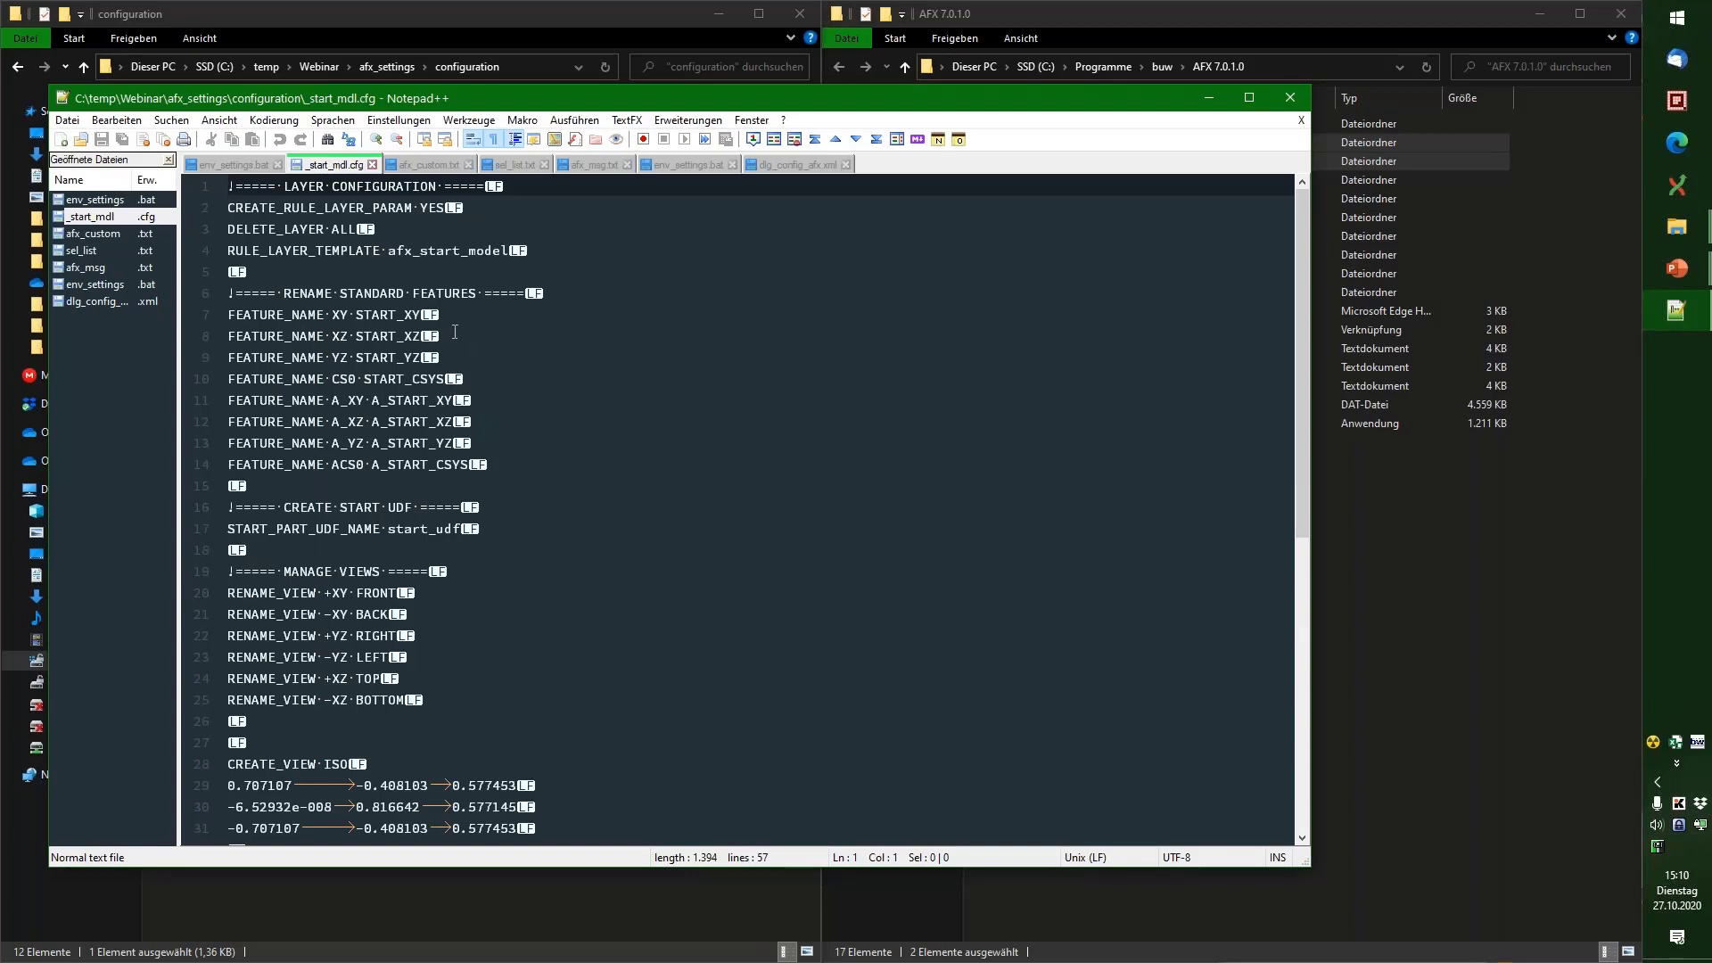
Step: Close _start_mdl.cfg and all other files open in Notepad++, and quit the editor
key(ctrl+w)
key(ctrl+w)
key(ctrl+w)
key(ctrl+w)
key(ctrl+w)
key(ctrl+w)
key(ctrl+w)
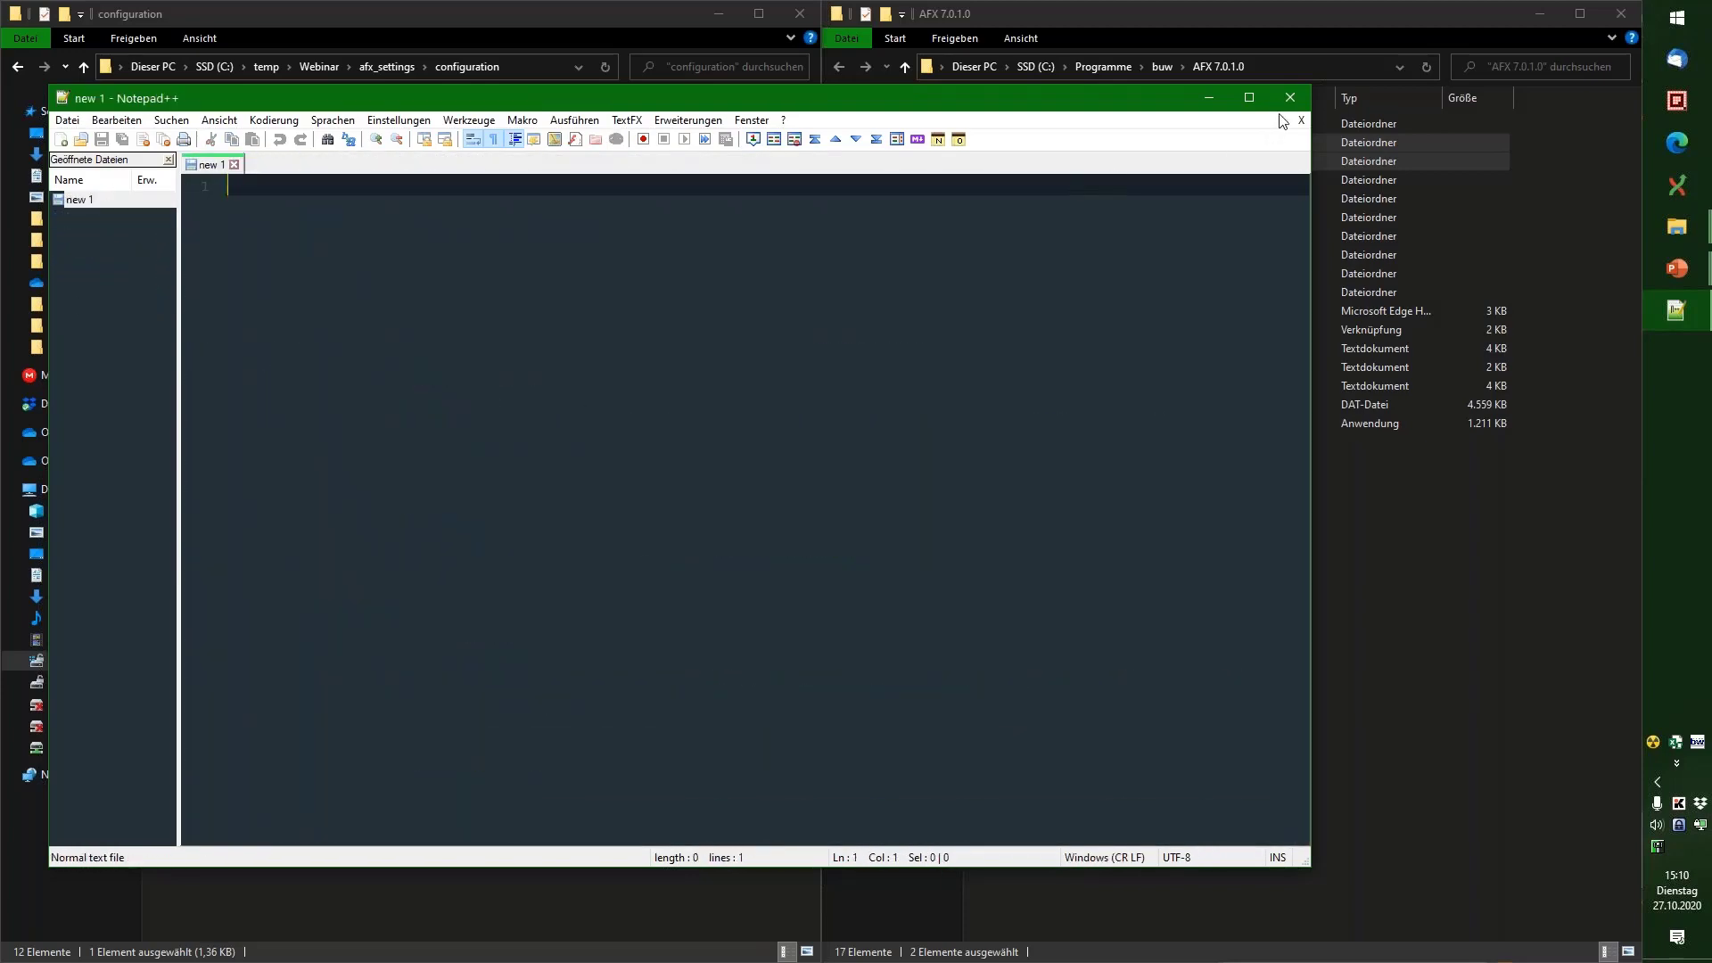
click(1290, 95)
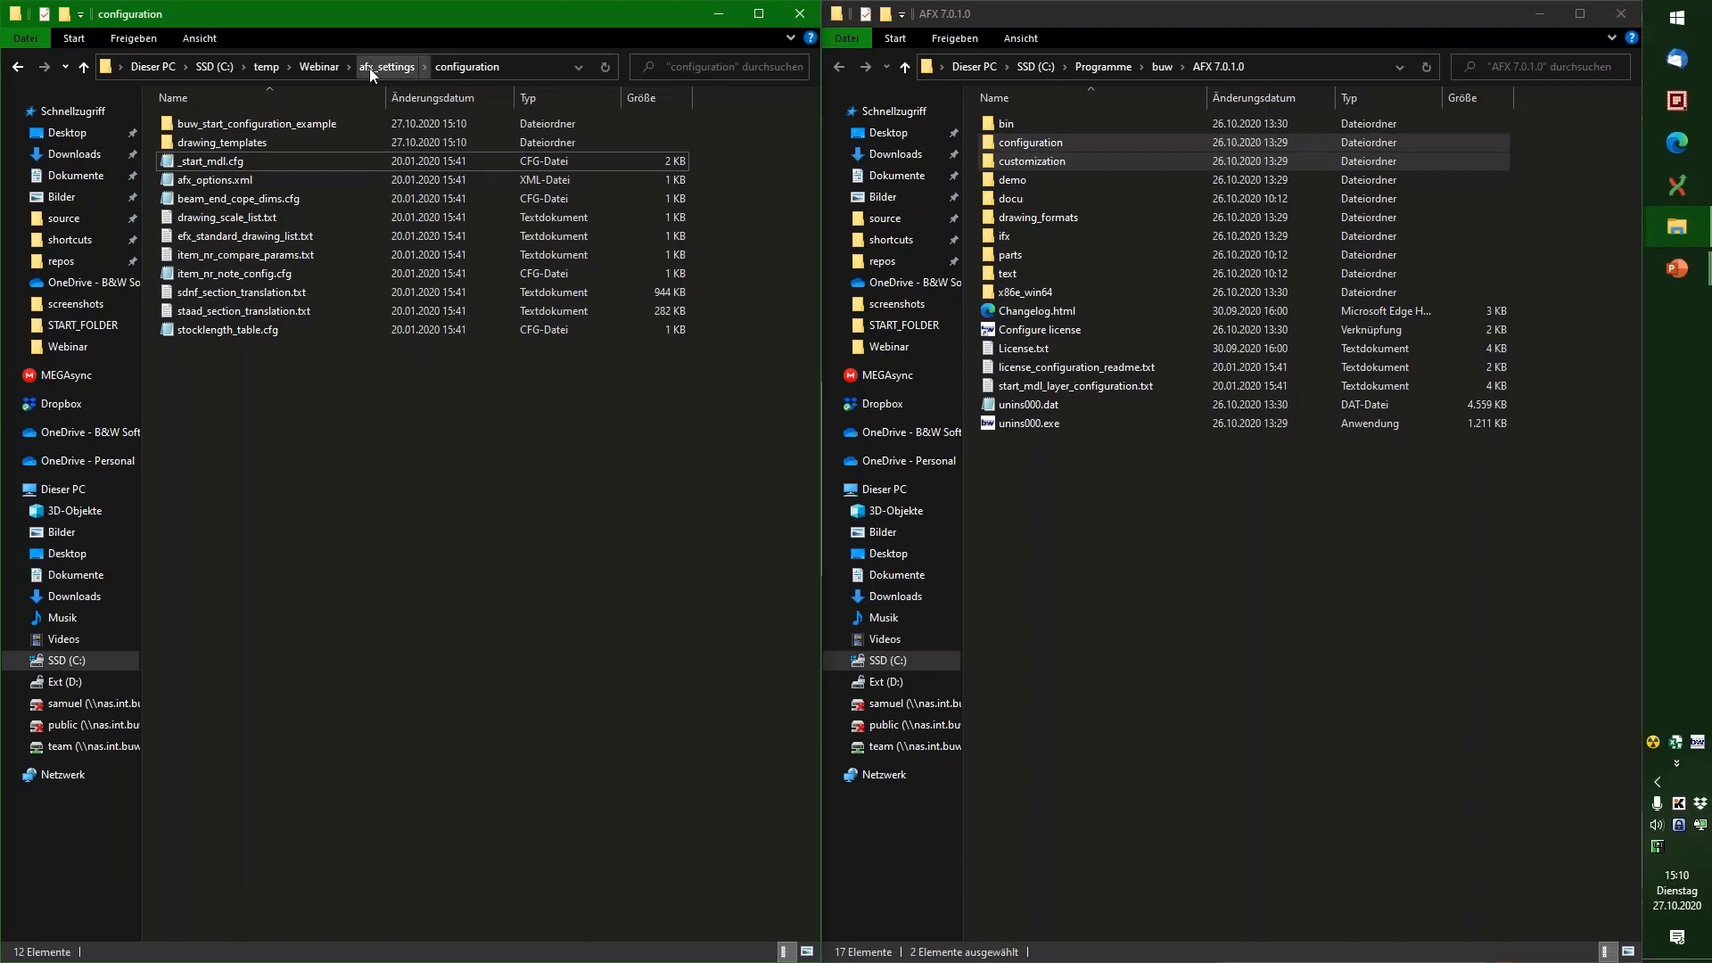
Step: Edit env_settings.bat in the Webinar folder, removing the rem before the AFX_USER_CONFIG_PATH line for C:\temp\Webinar\afx_settings\configuration, and save the file
click(318, 67)
click(221, 275)
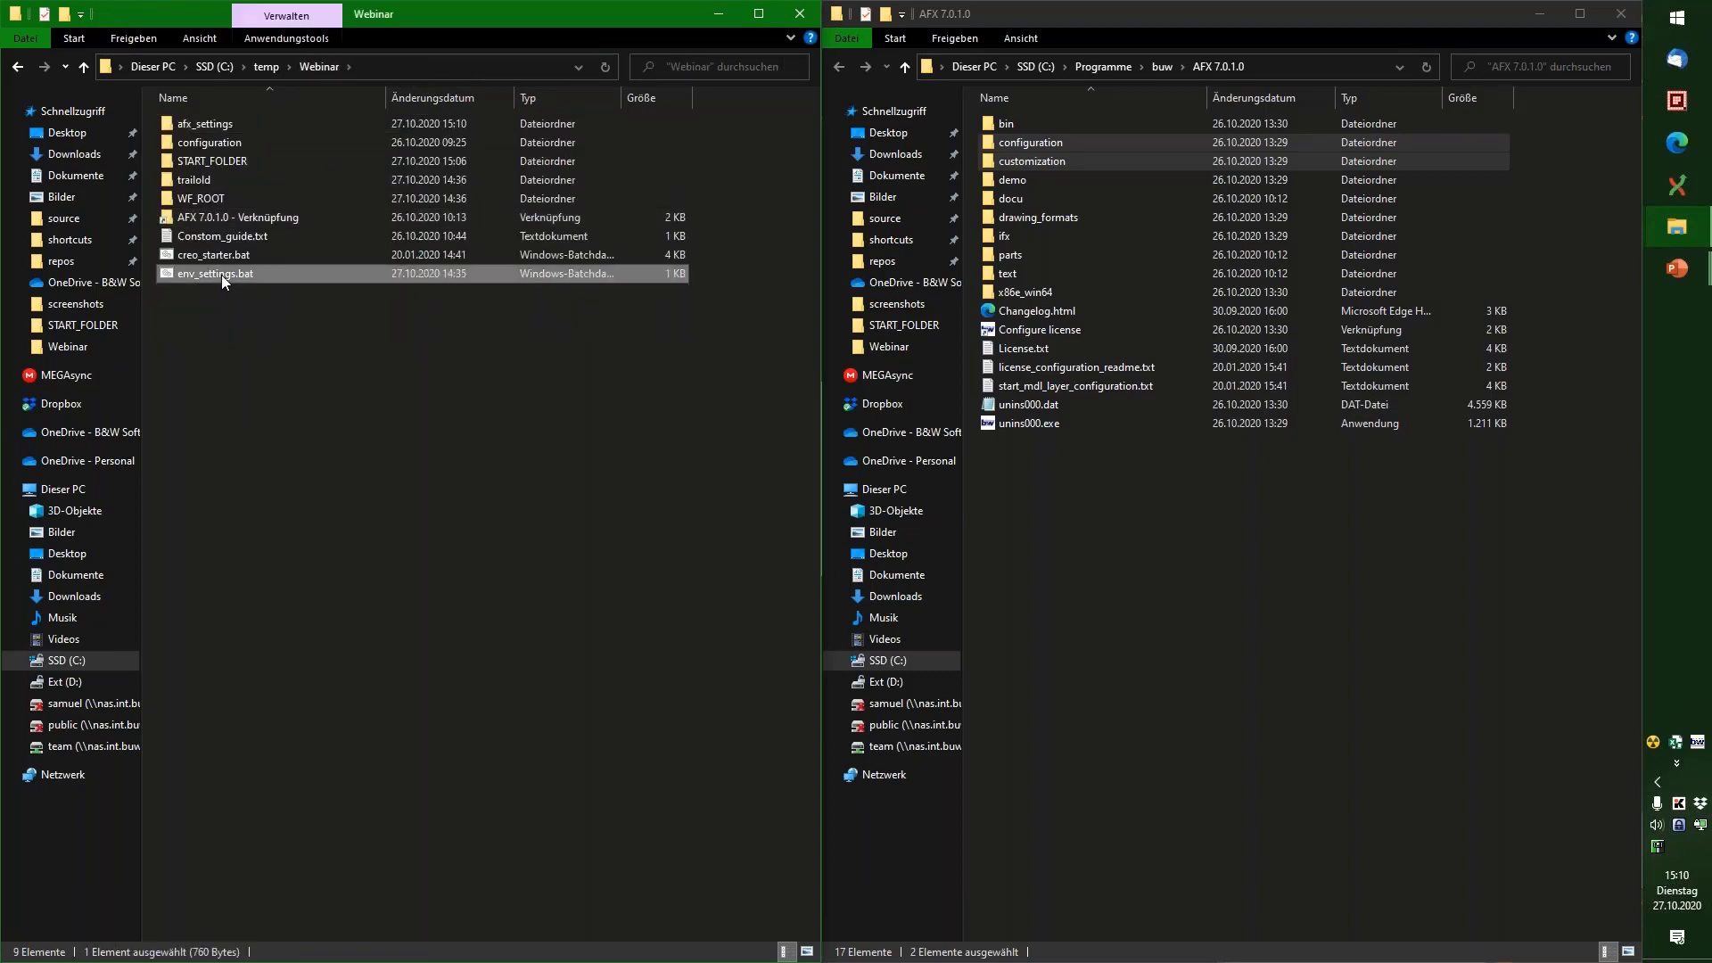
right_click(222, 275)
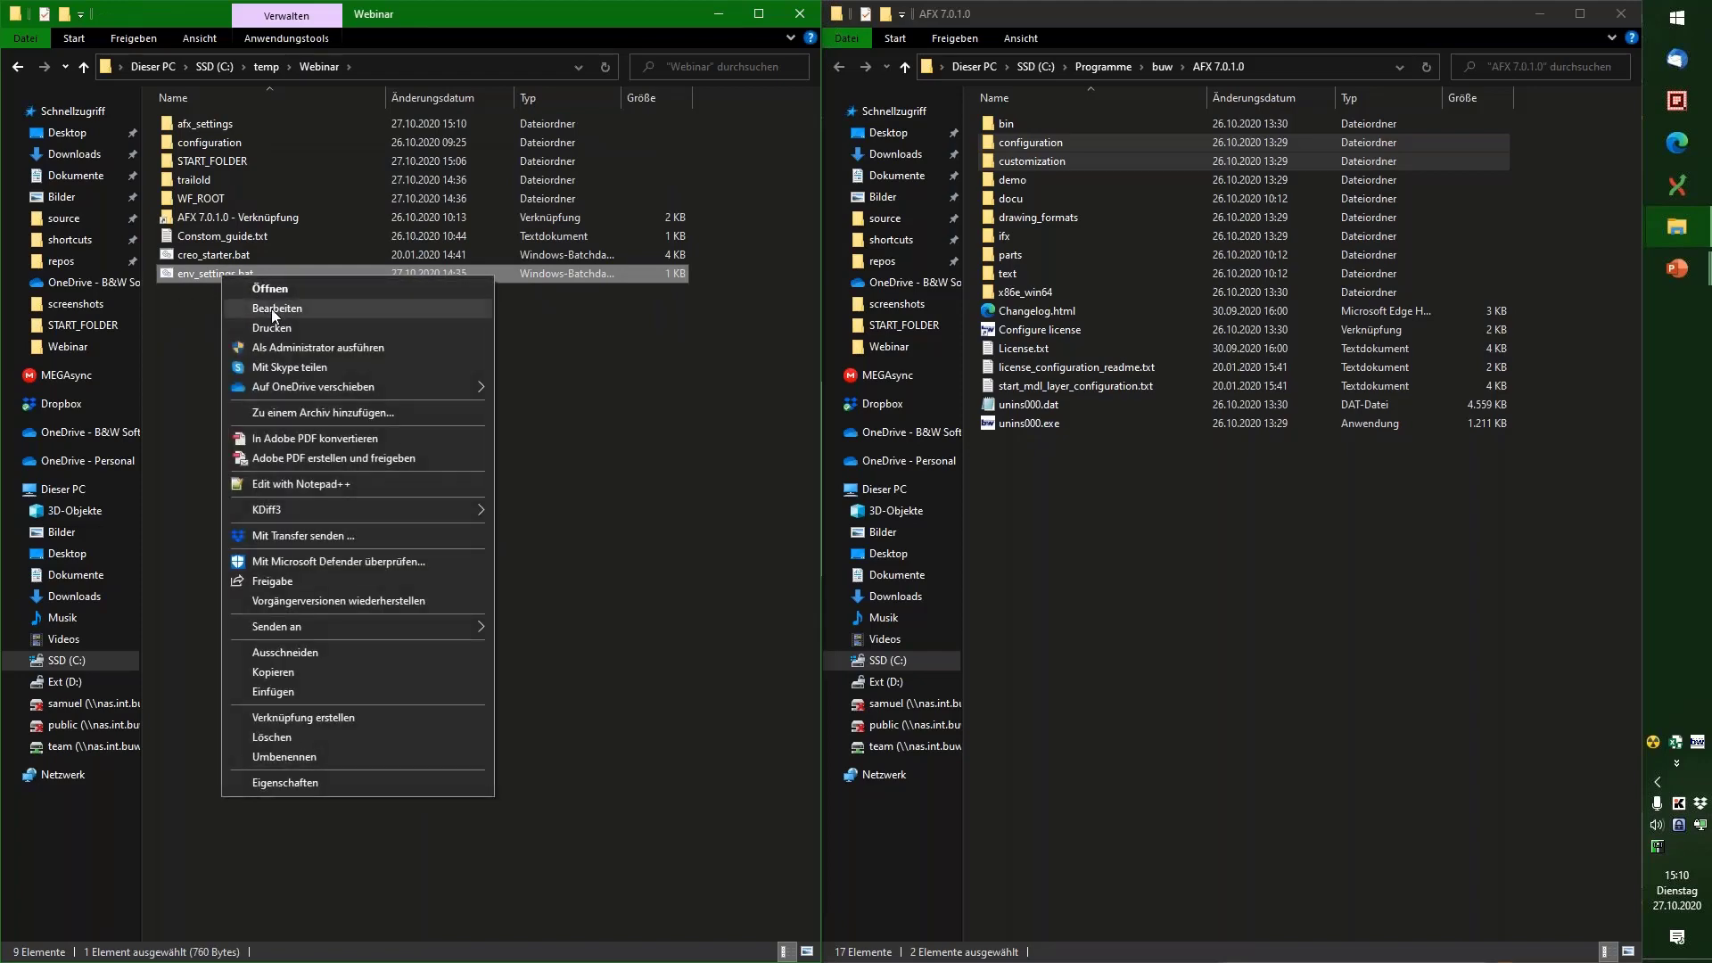
click(275, 307)
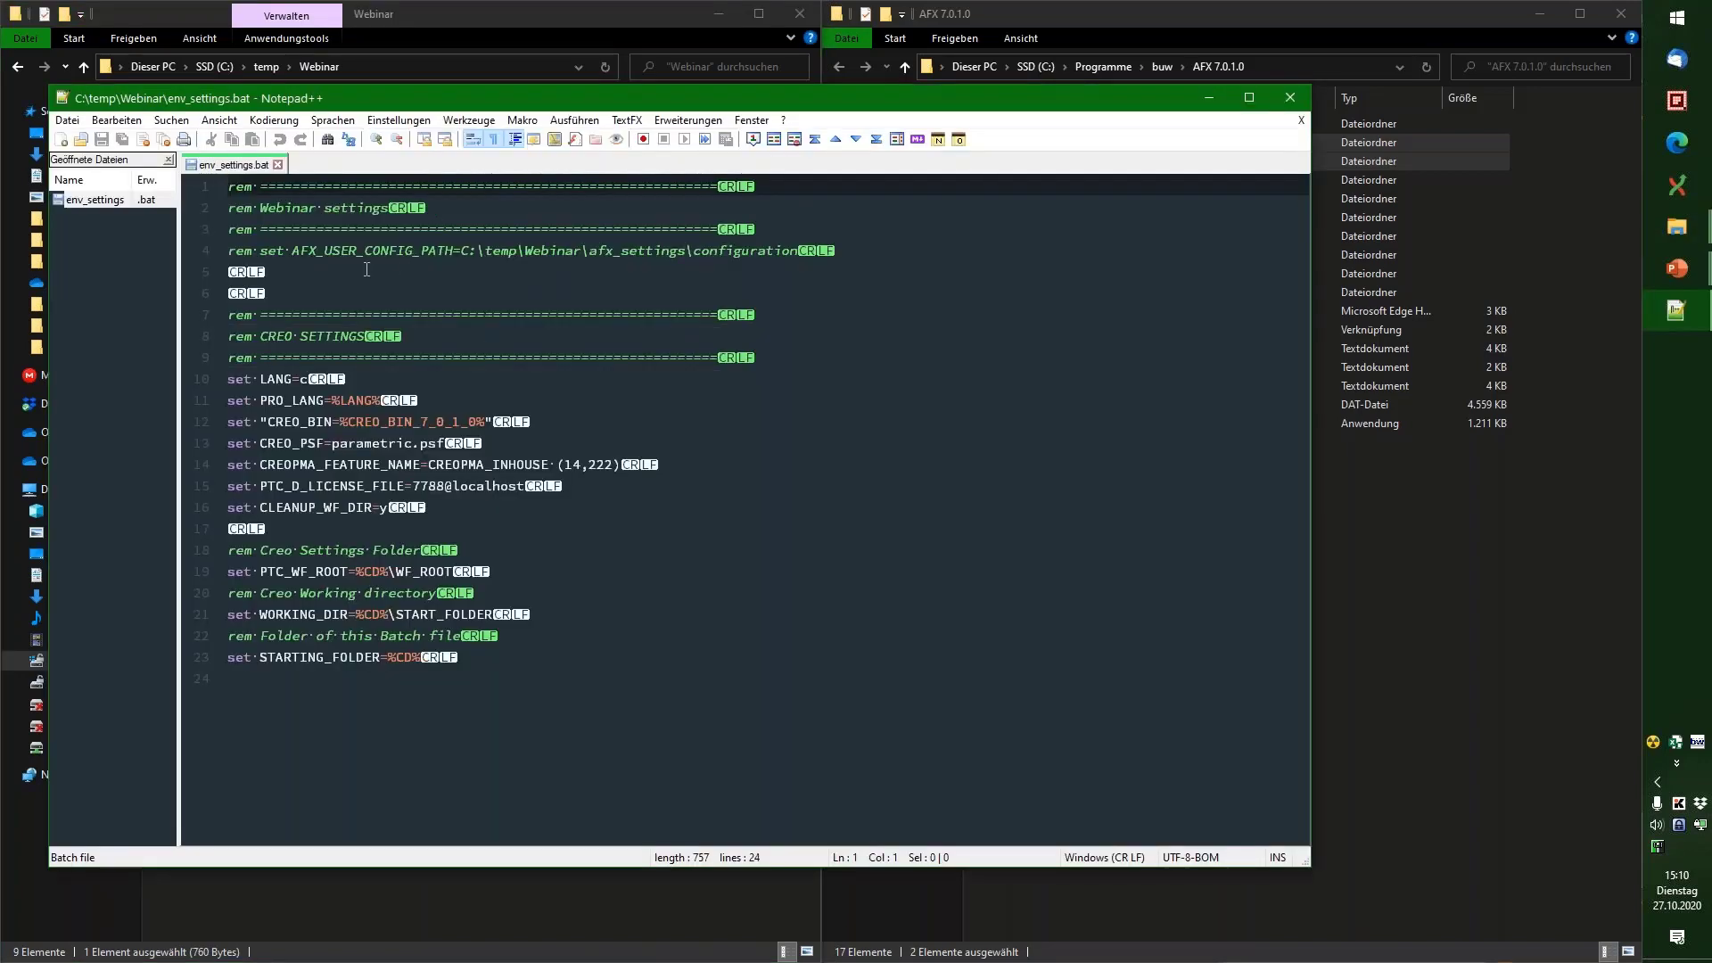
drag(452, 106, 635, 131)
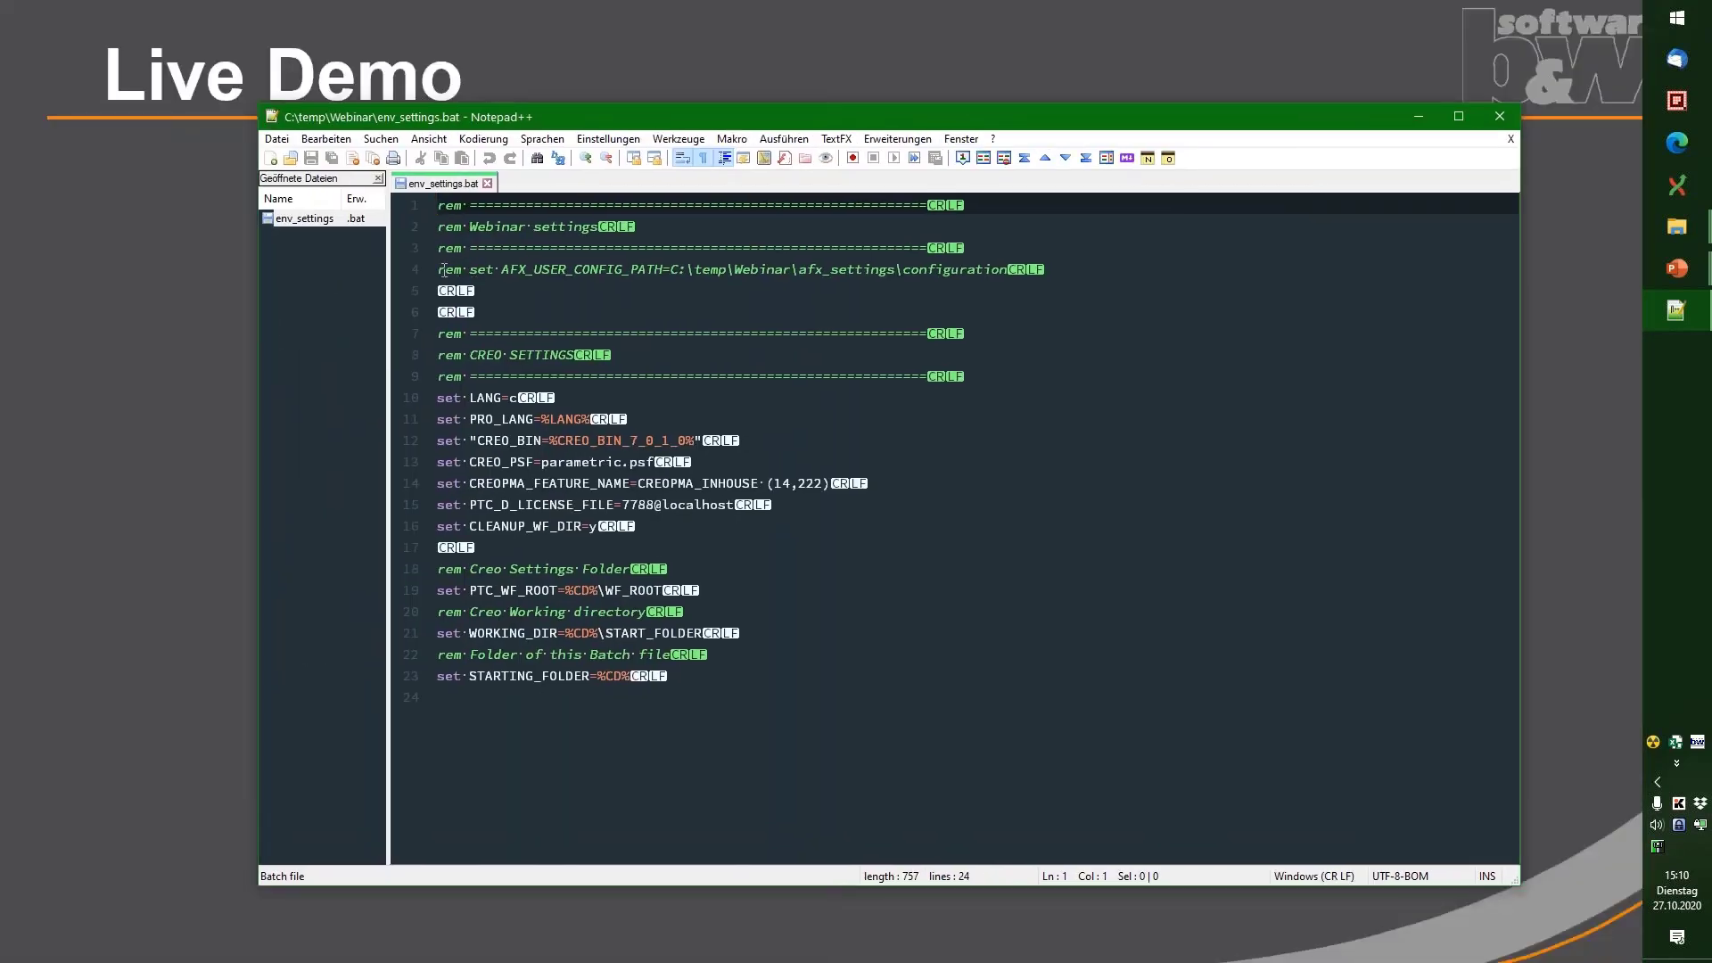
double_click(445, 270)
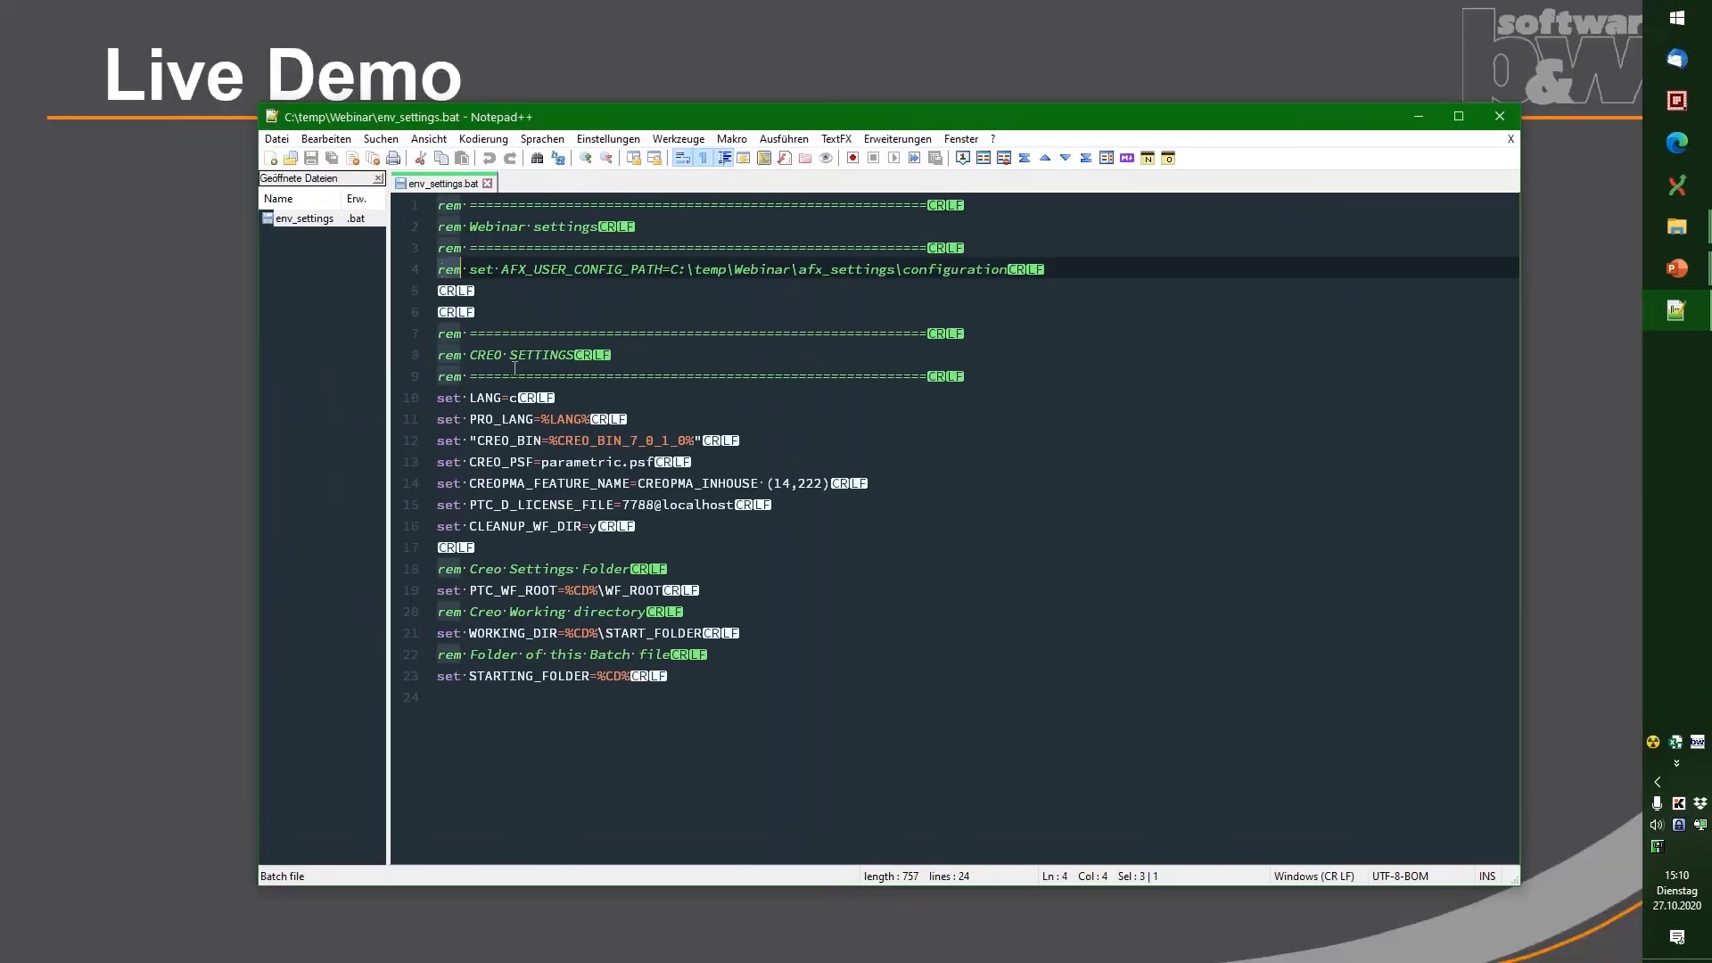
key(Delete)
key(Delete)
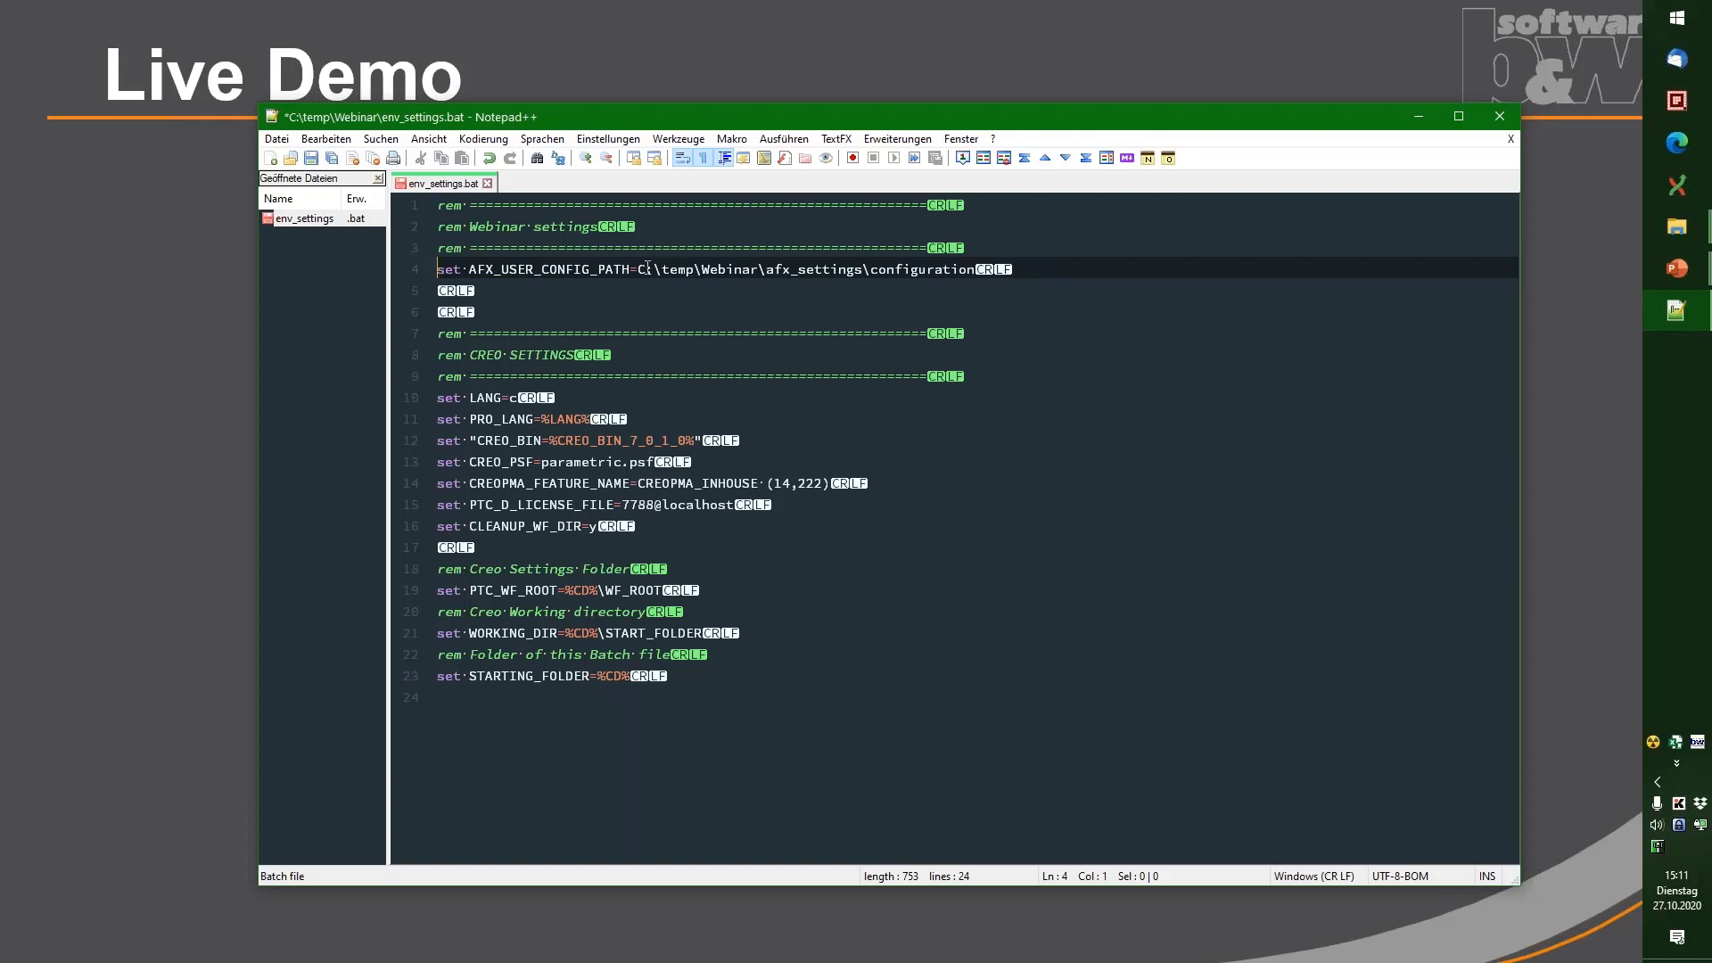
drag(639, 268, 987, 271)
click(787, 292)
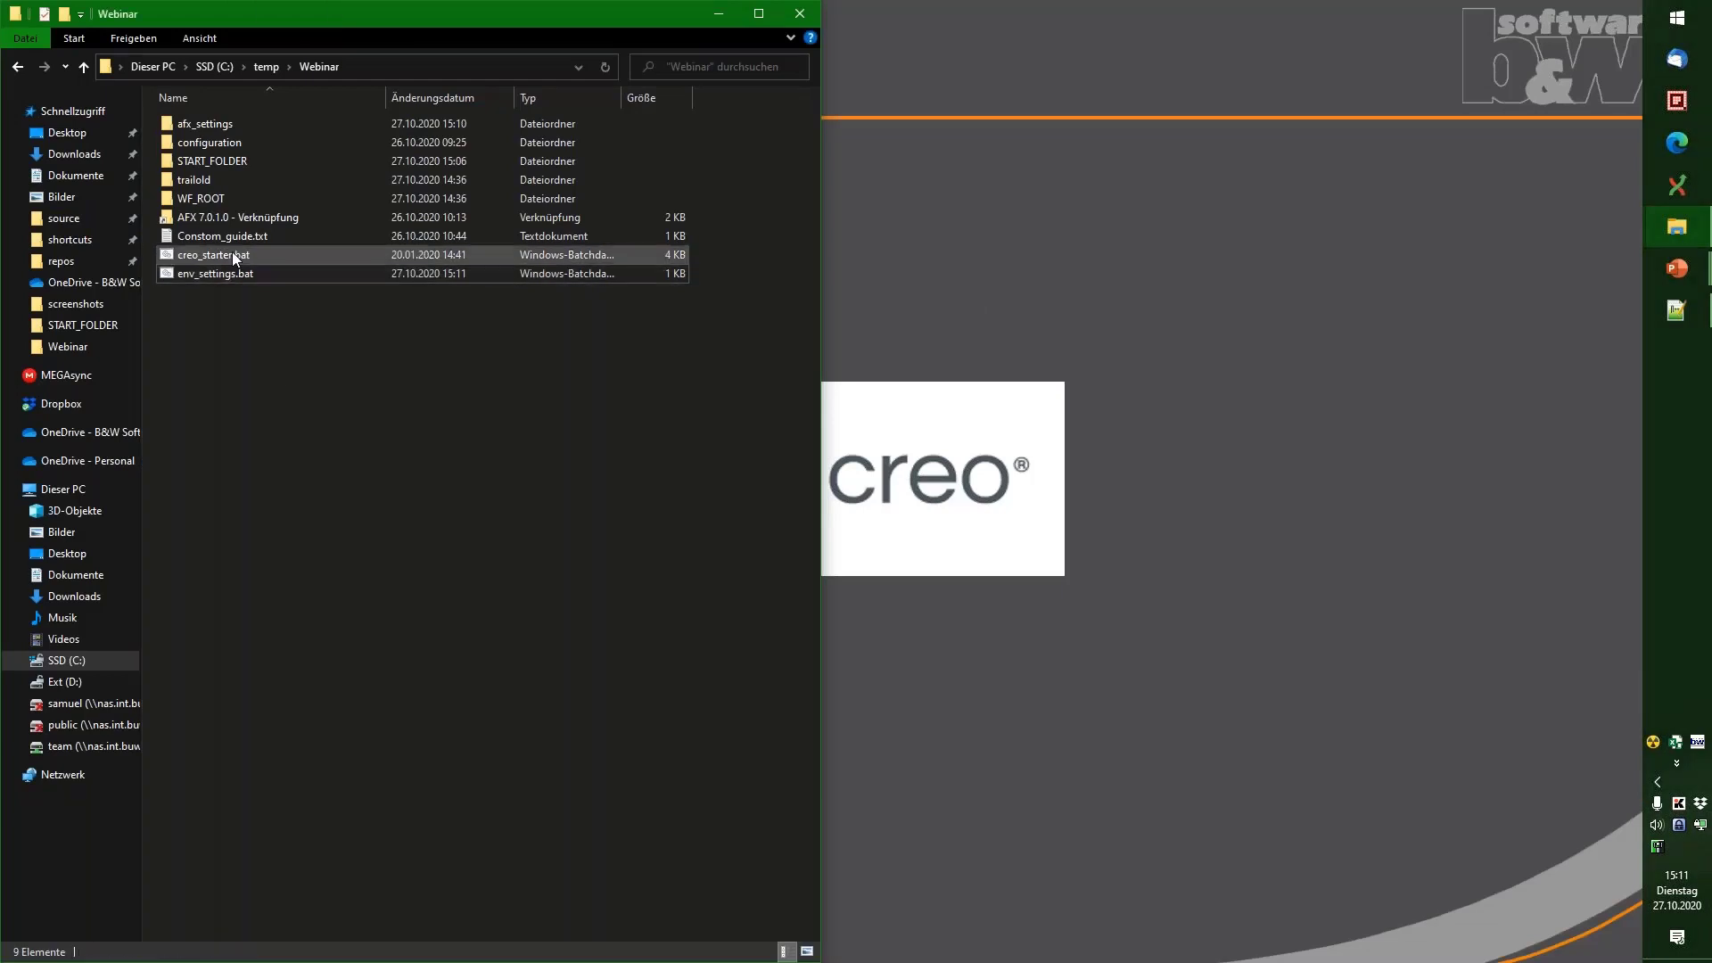
Step: Start Creo Parametric with creo_starter.bat, open the _webinar.asm assembly and bring up the B&W AFX commands
double_click(225, 250)
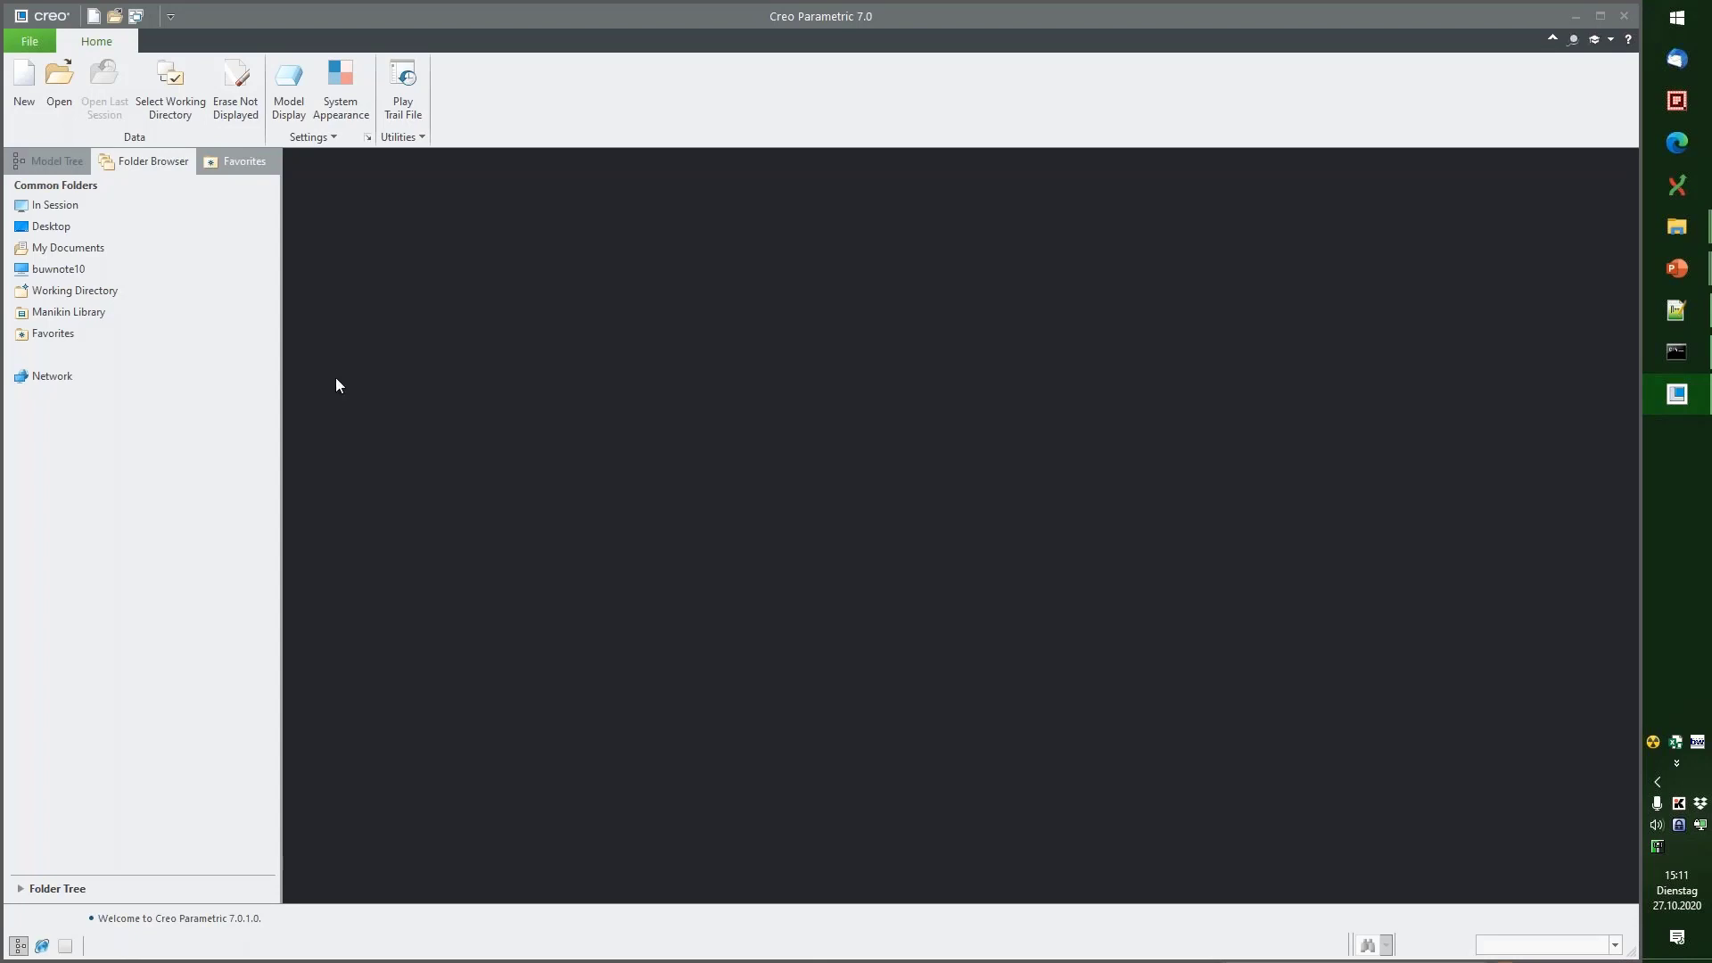
click(59, 78)
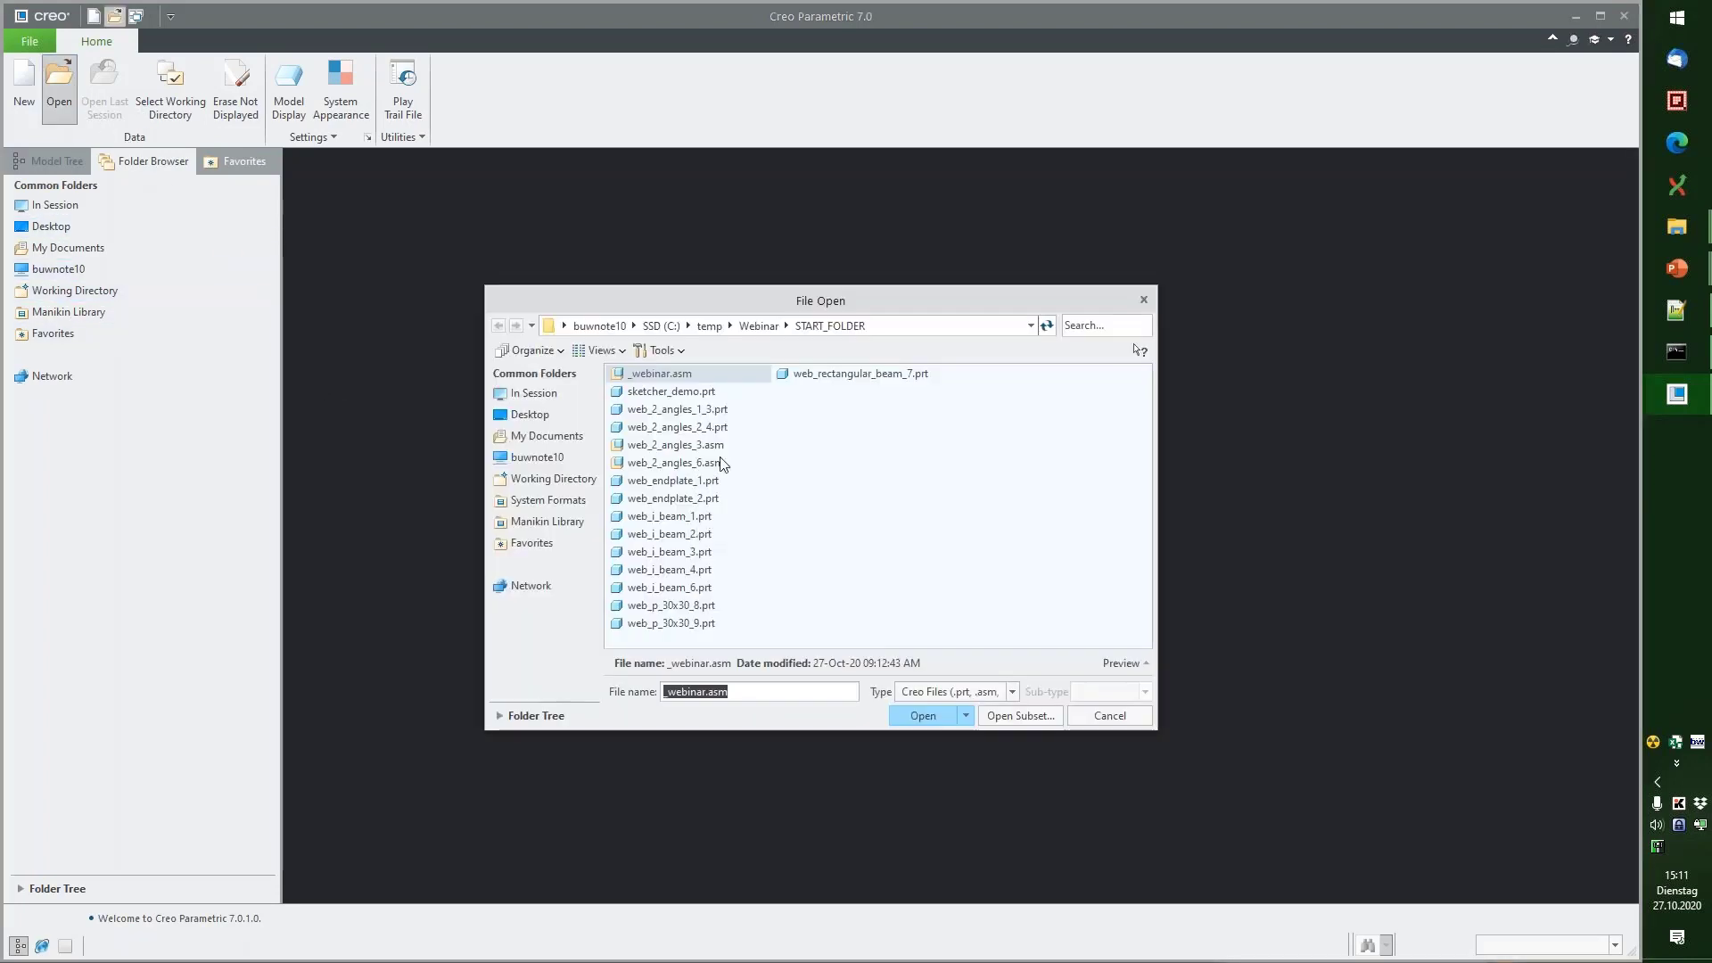
key(Return)
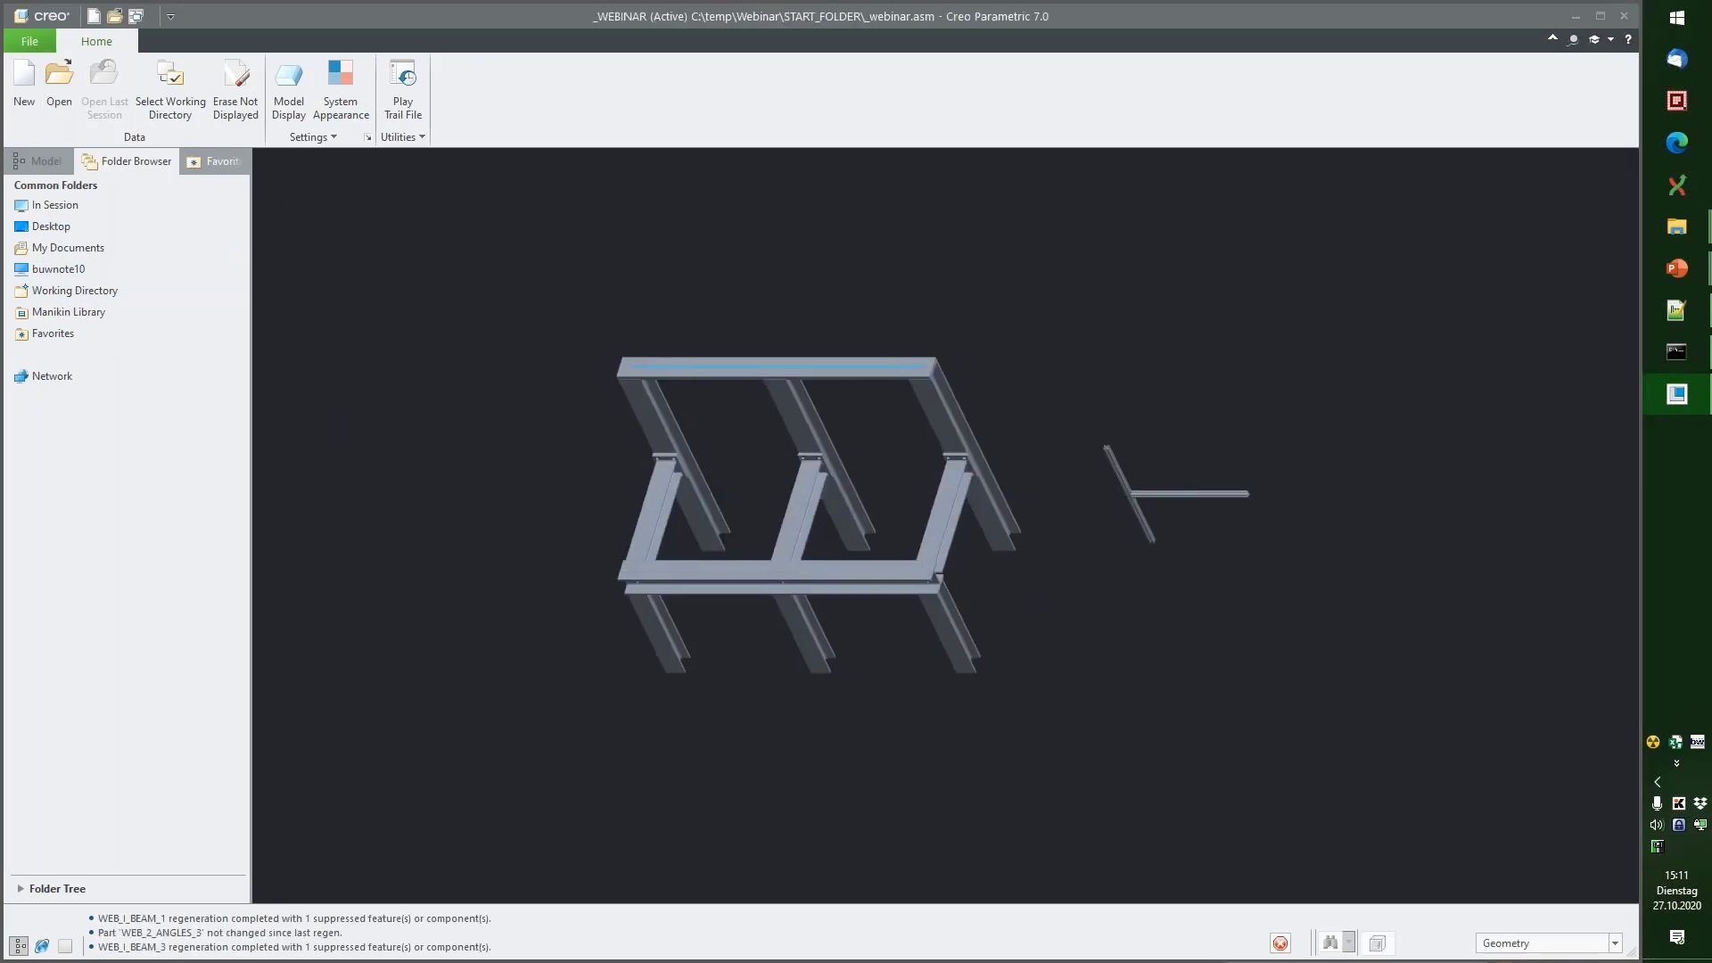
click(709, 42)
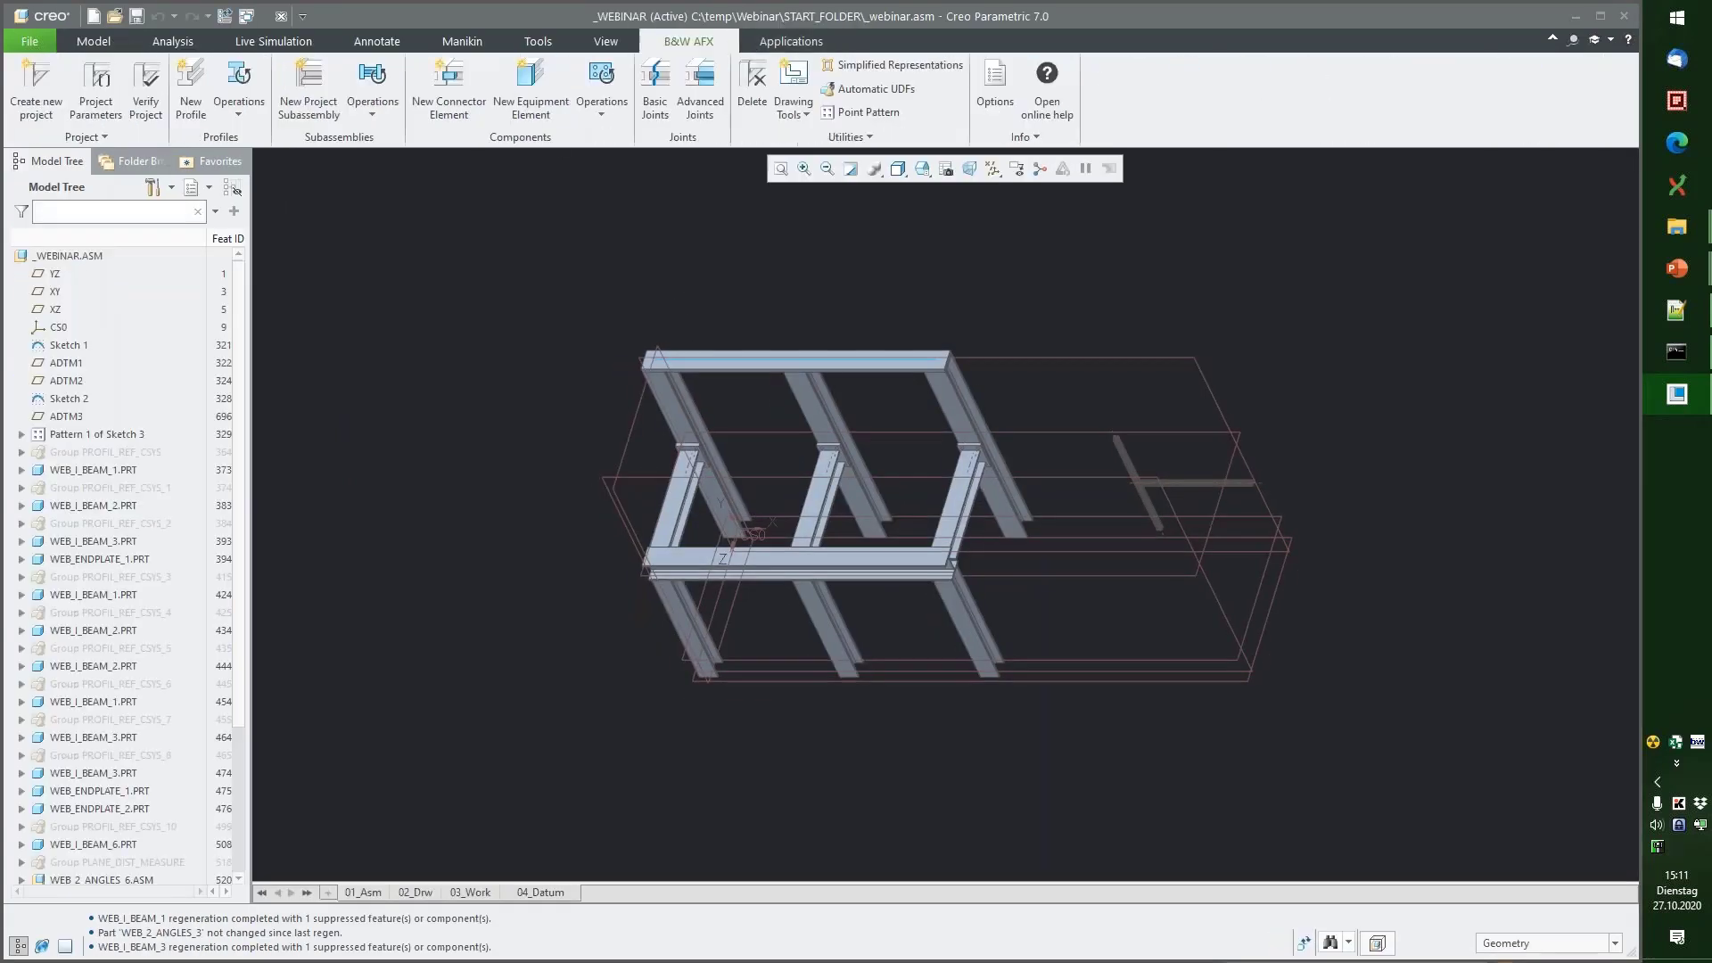
Step: Open the Advanced Framework Options and look at the CUSTOMIZATION_PATH and LIBRARY_PATH entries among the expert options
click(995, 81)
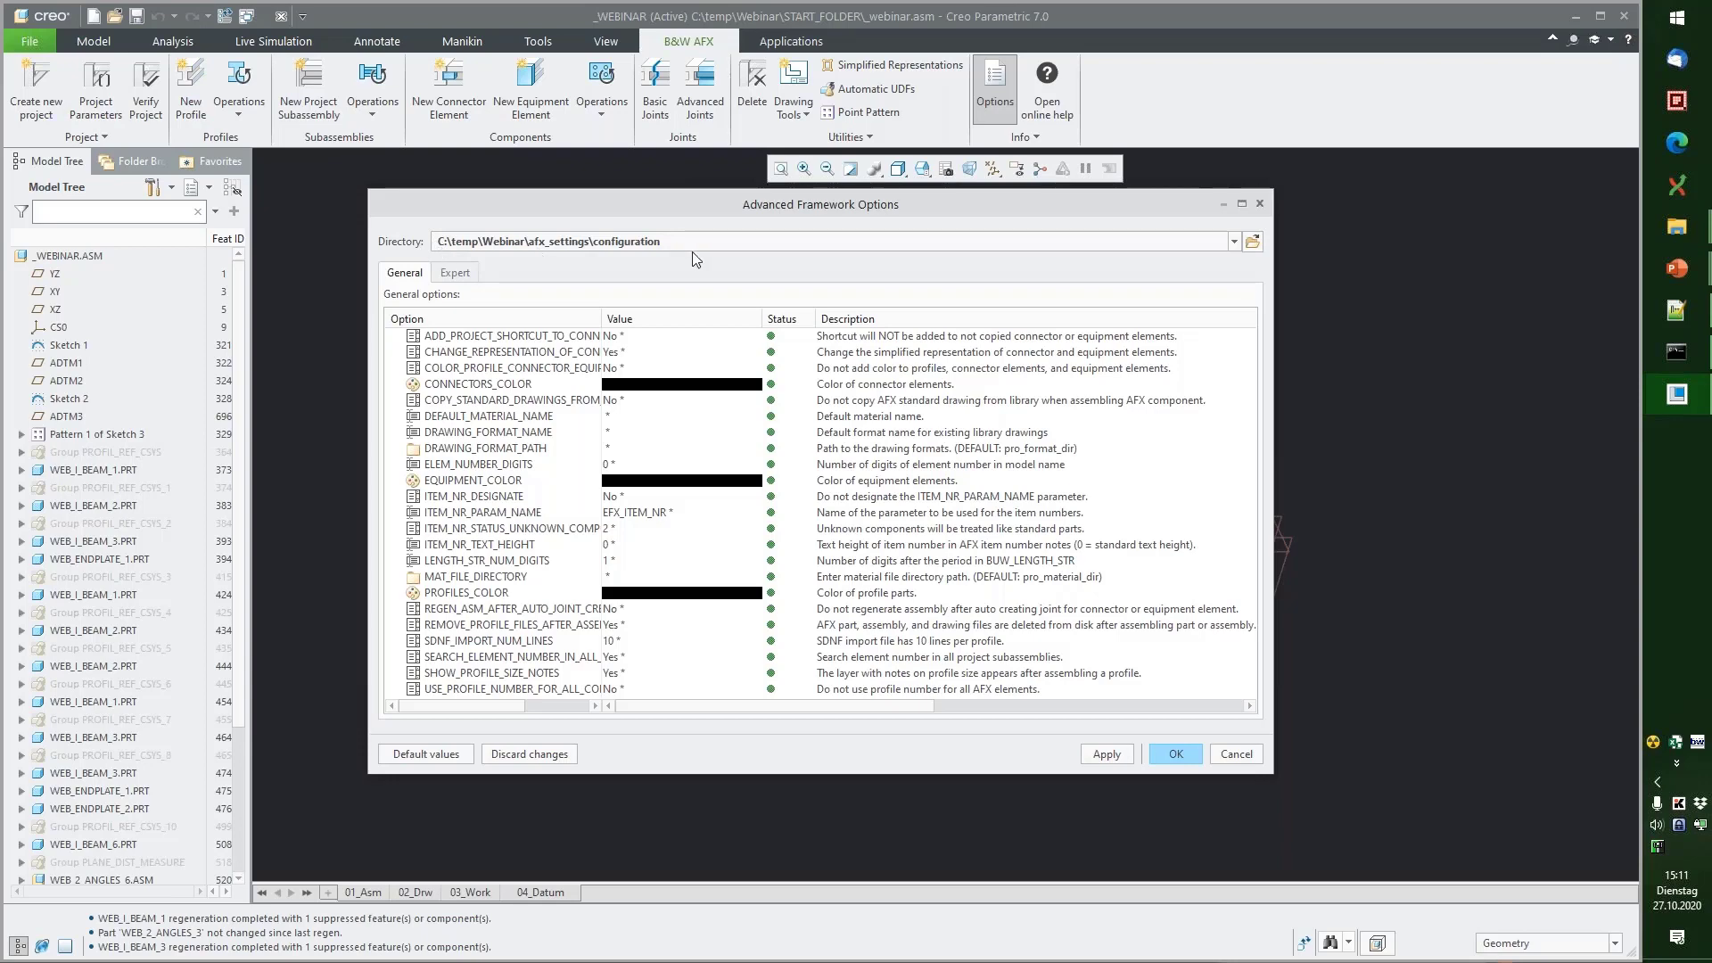
click(456, 273)
click(528, 400)
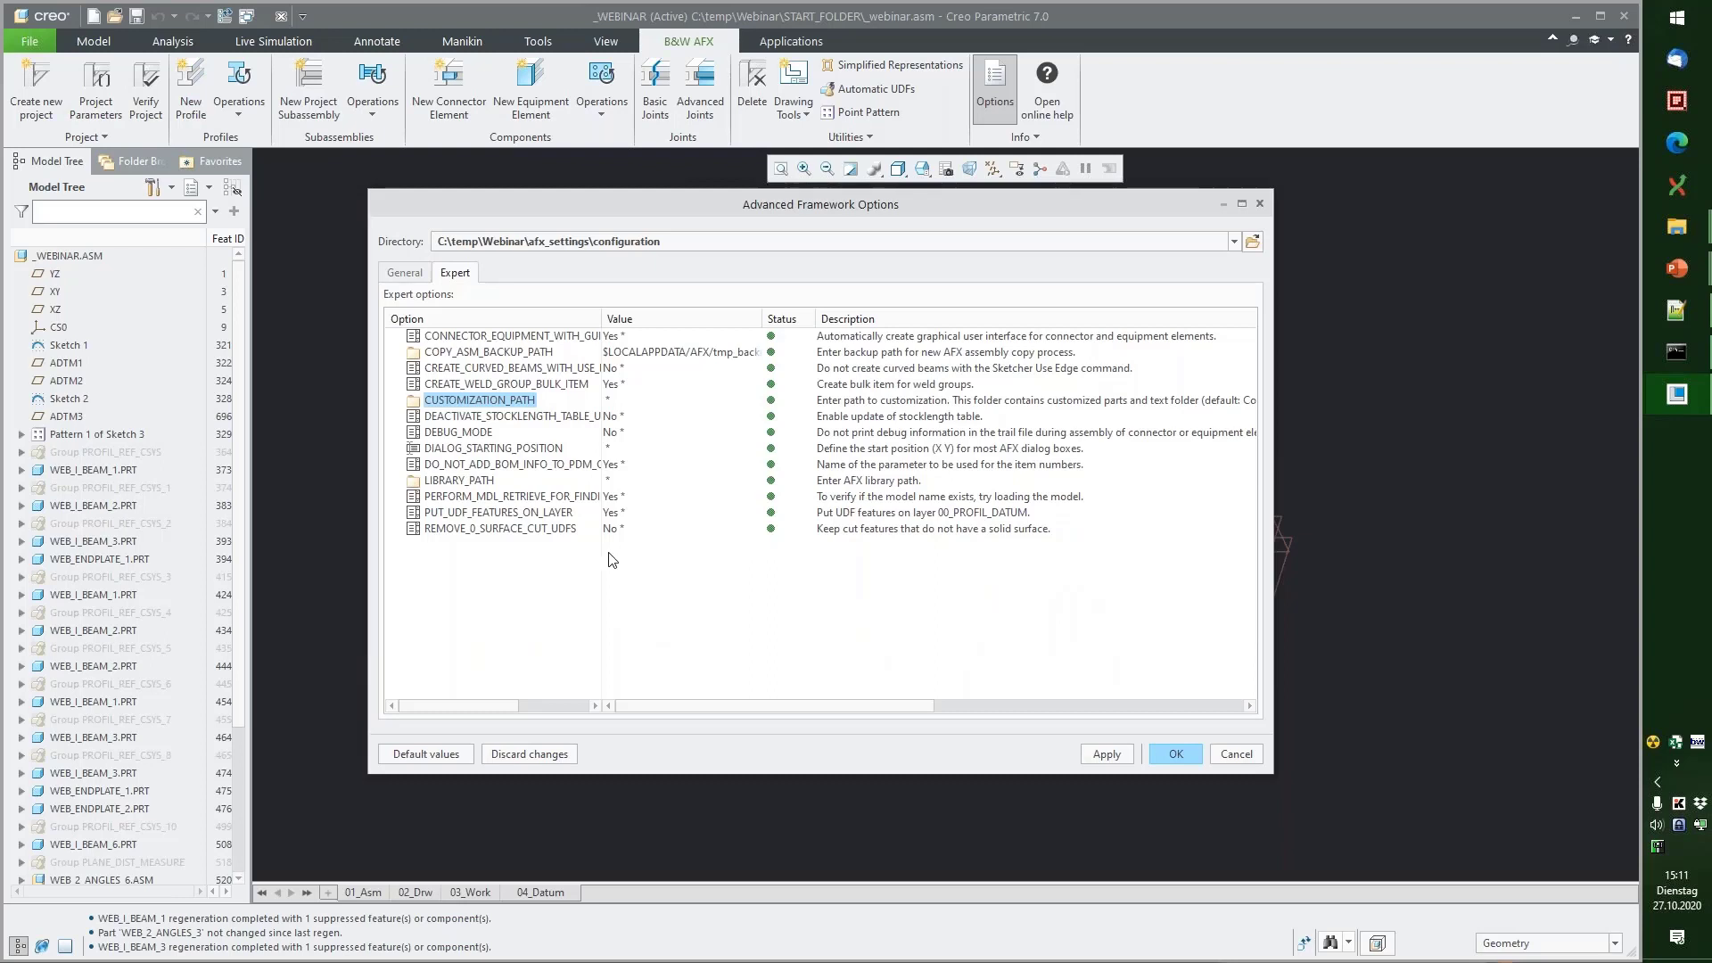
click(462, 482)
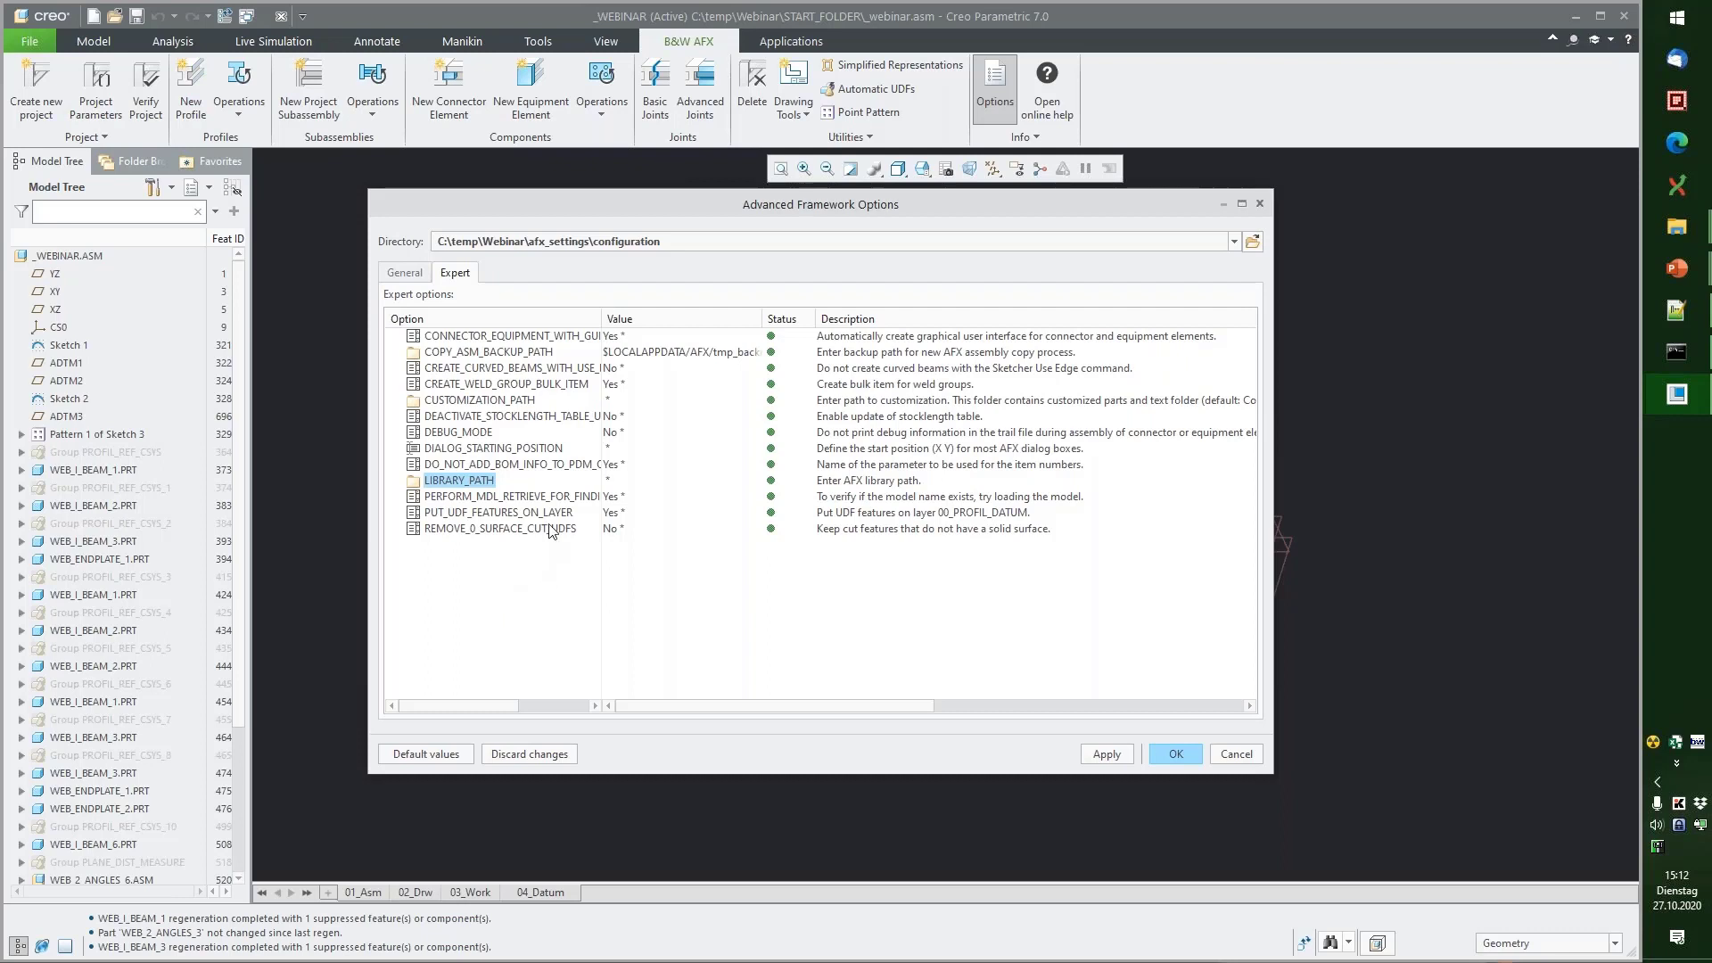
Step: Set the CUSTOMIZATION_PATH expert option to C:\temp\Webinar\afx_settings\customization and accept the framework options
click(462, 402)
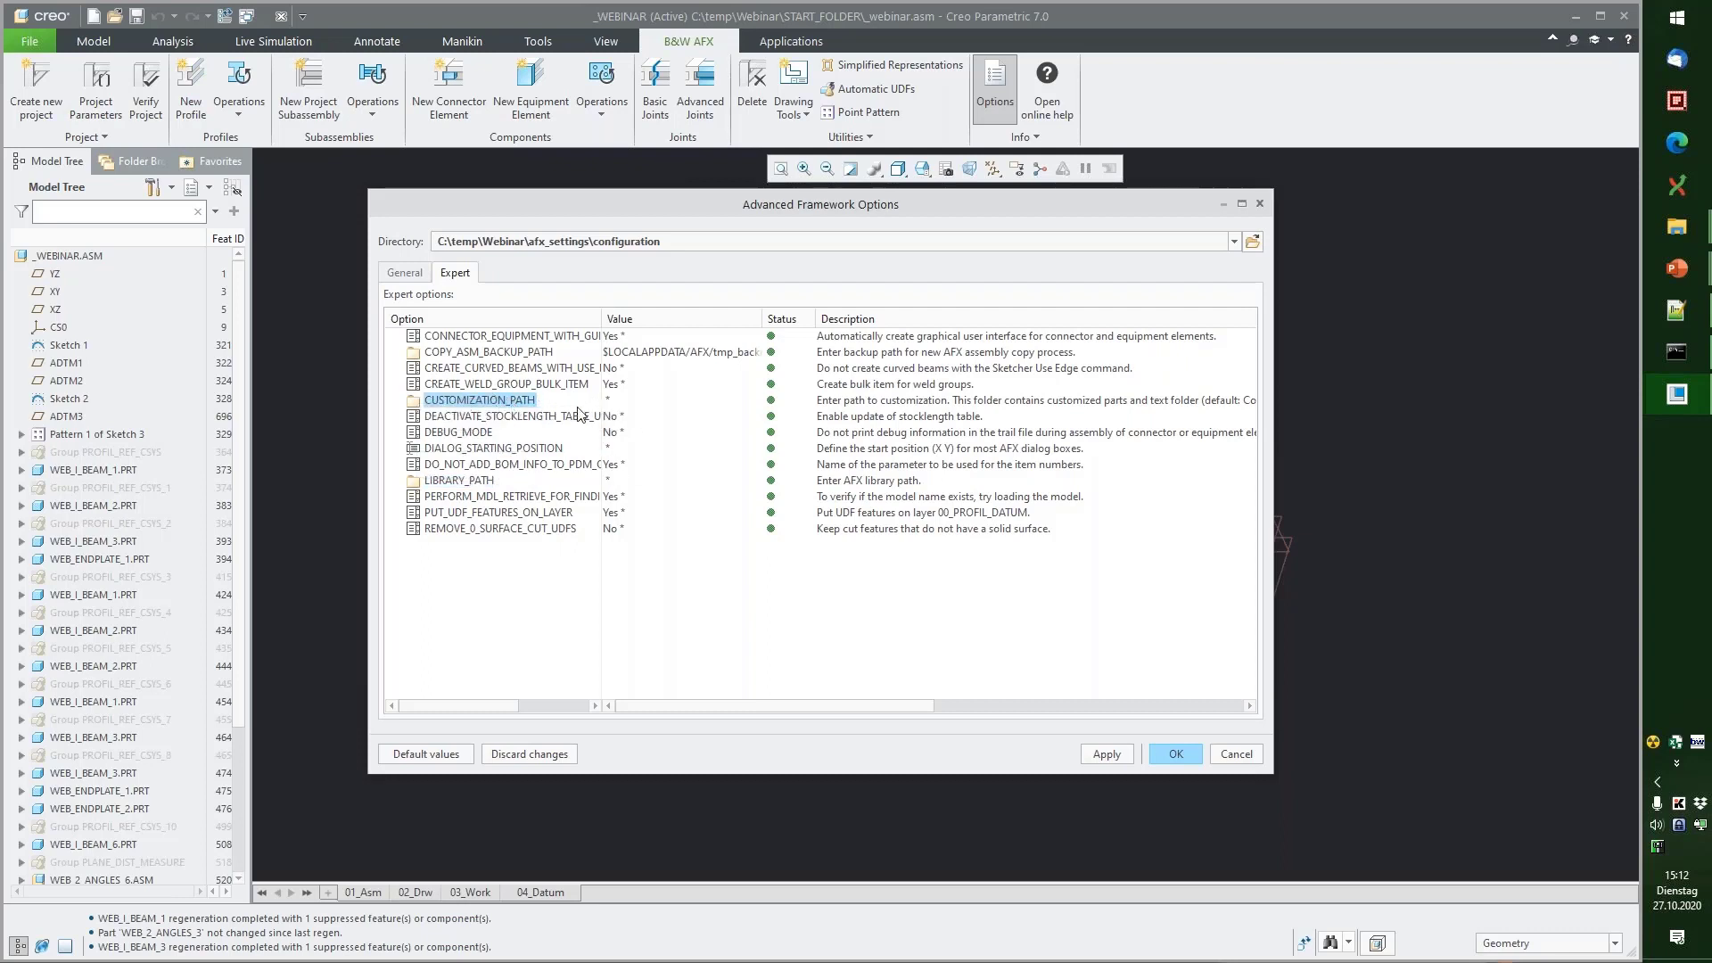
click(649, 403)
click(754, 400)
click(644, 436)
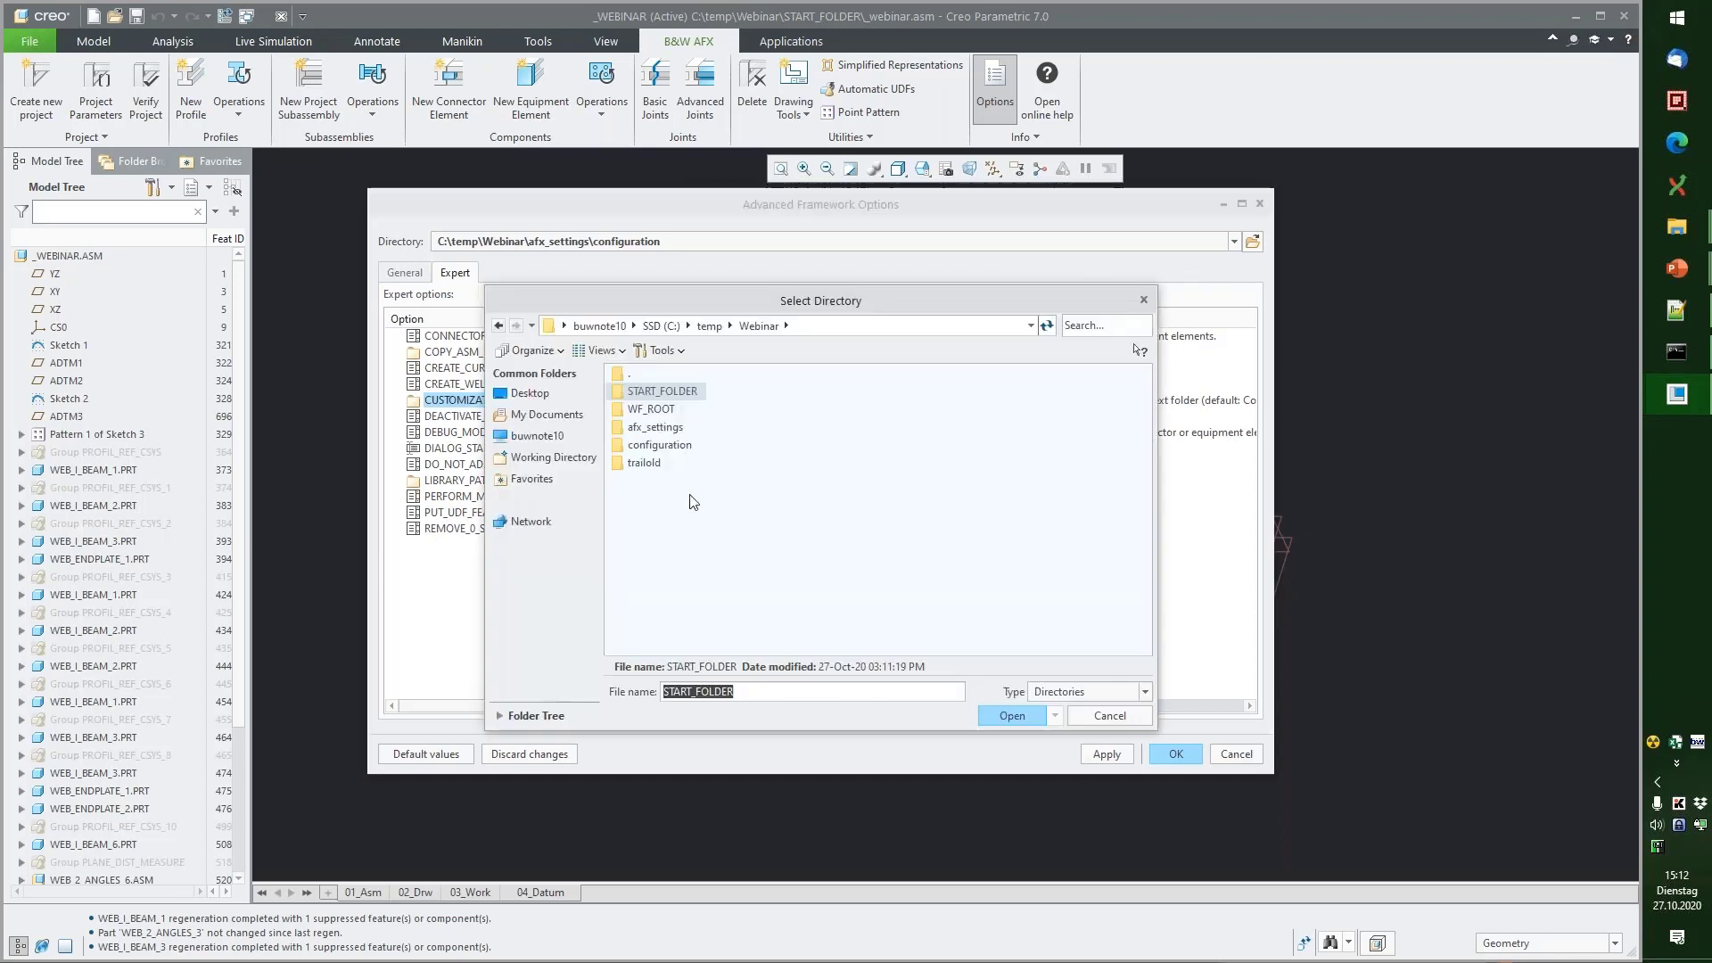
double_click(657, 429)
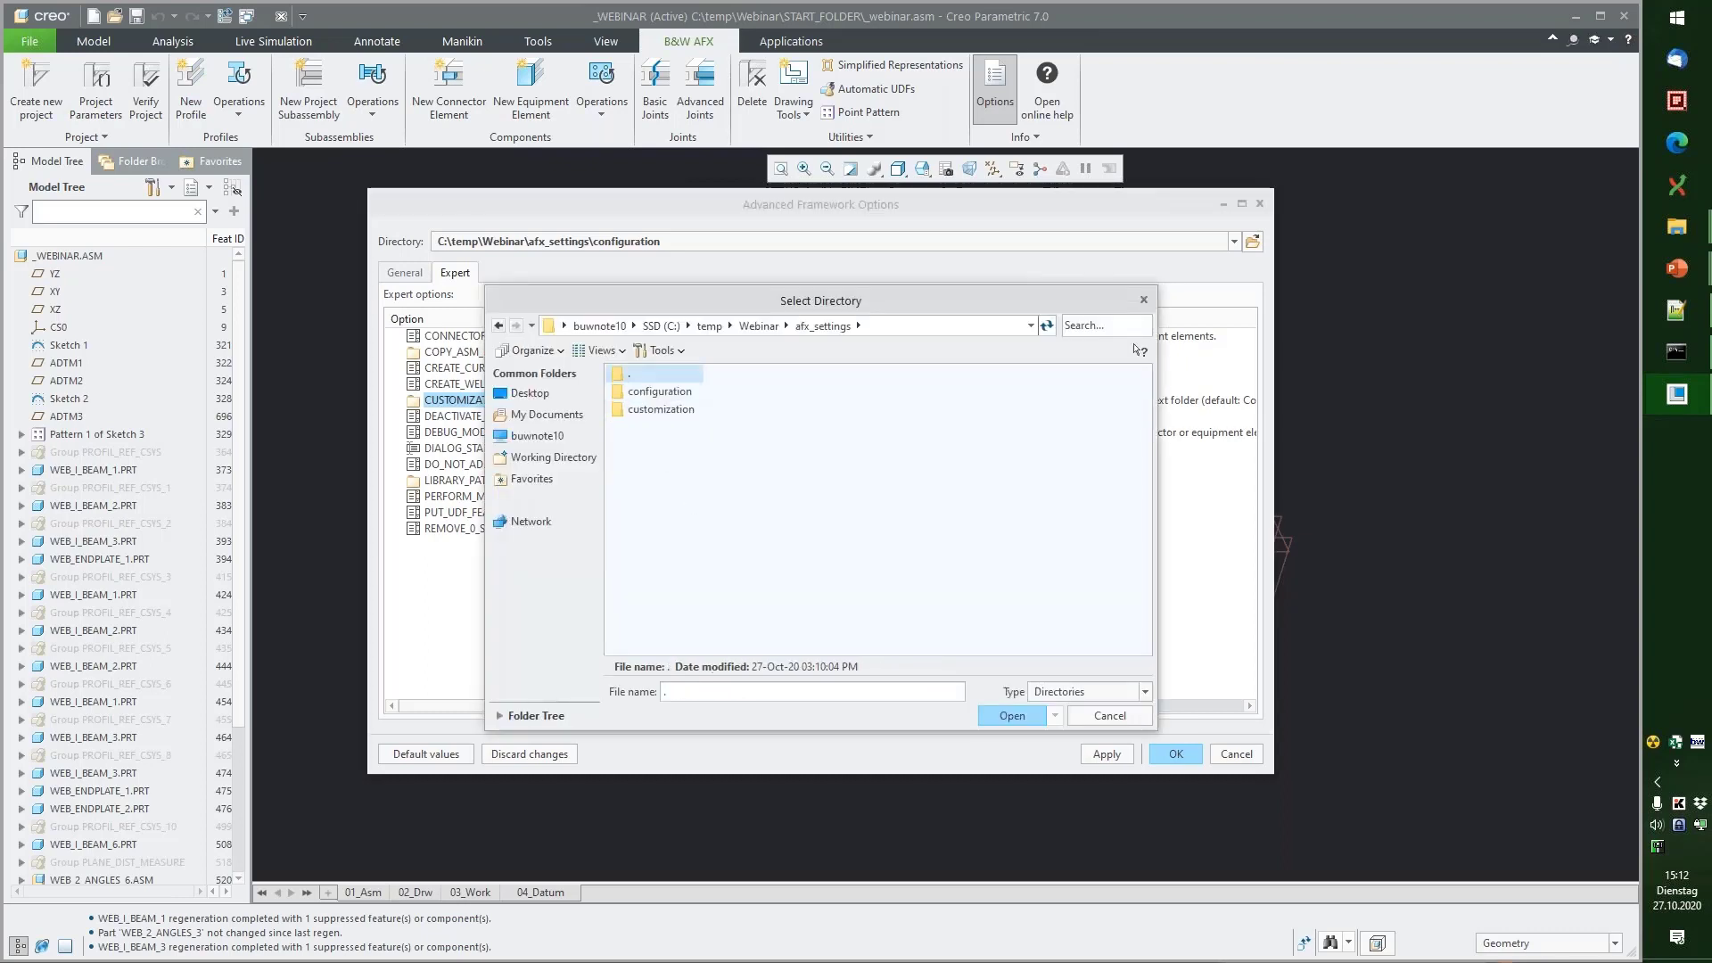
click(662, 410)
double_click(662, 410)
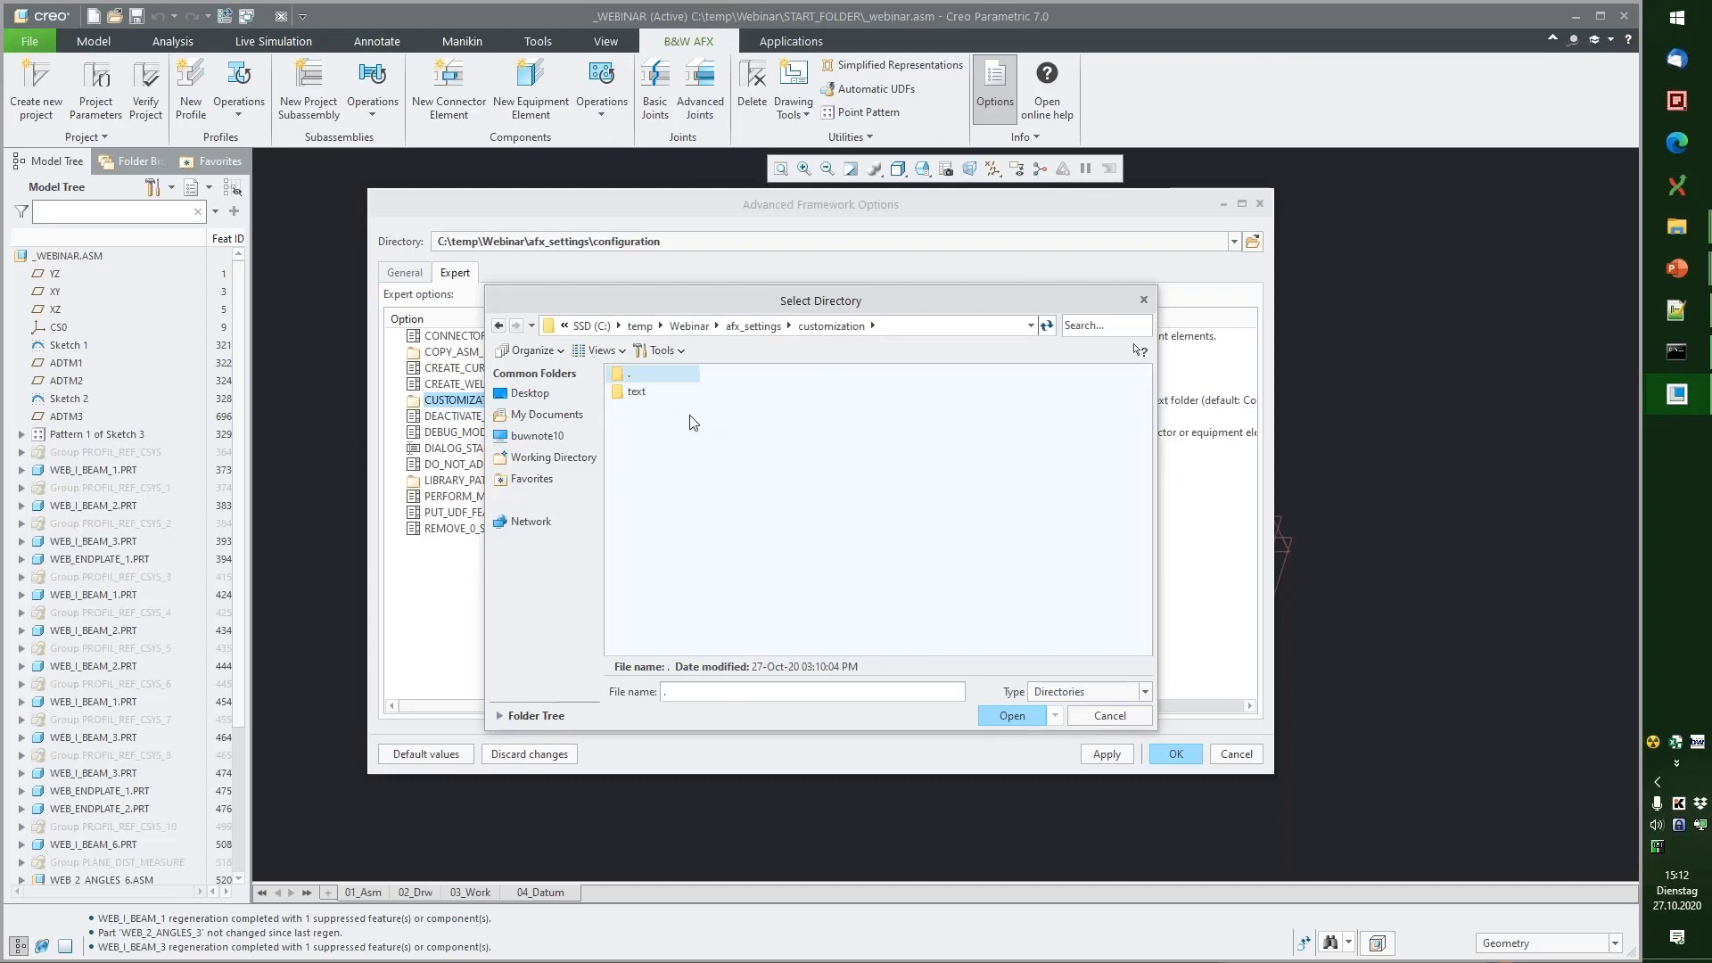
click(1012, 715)
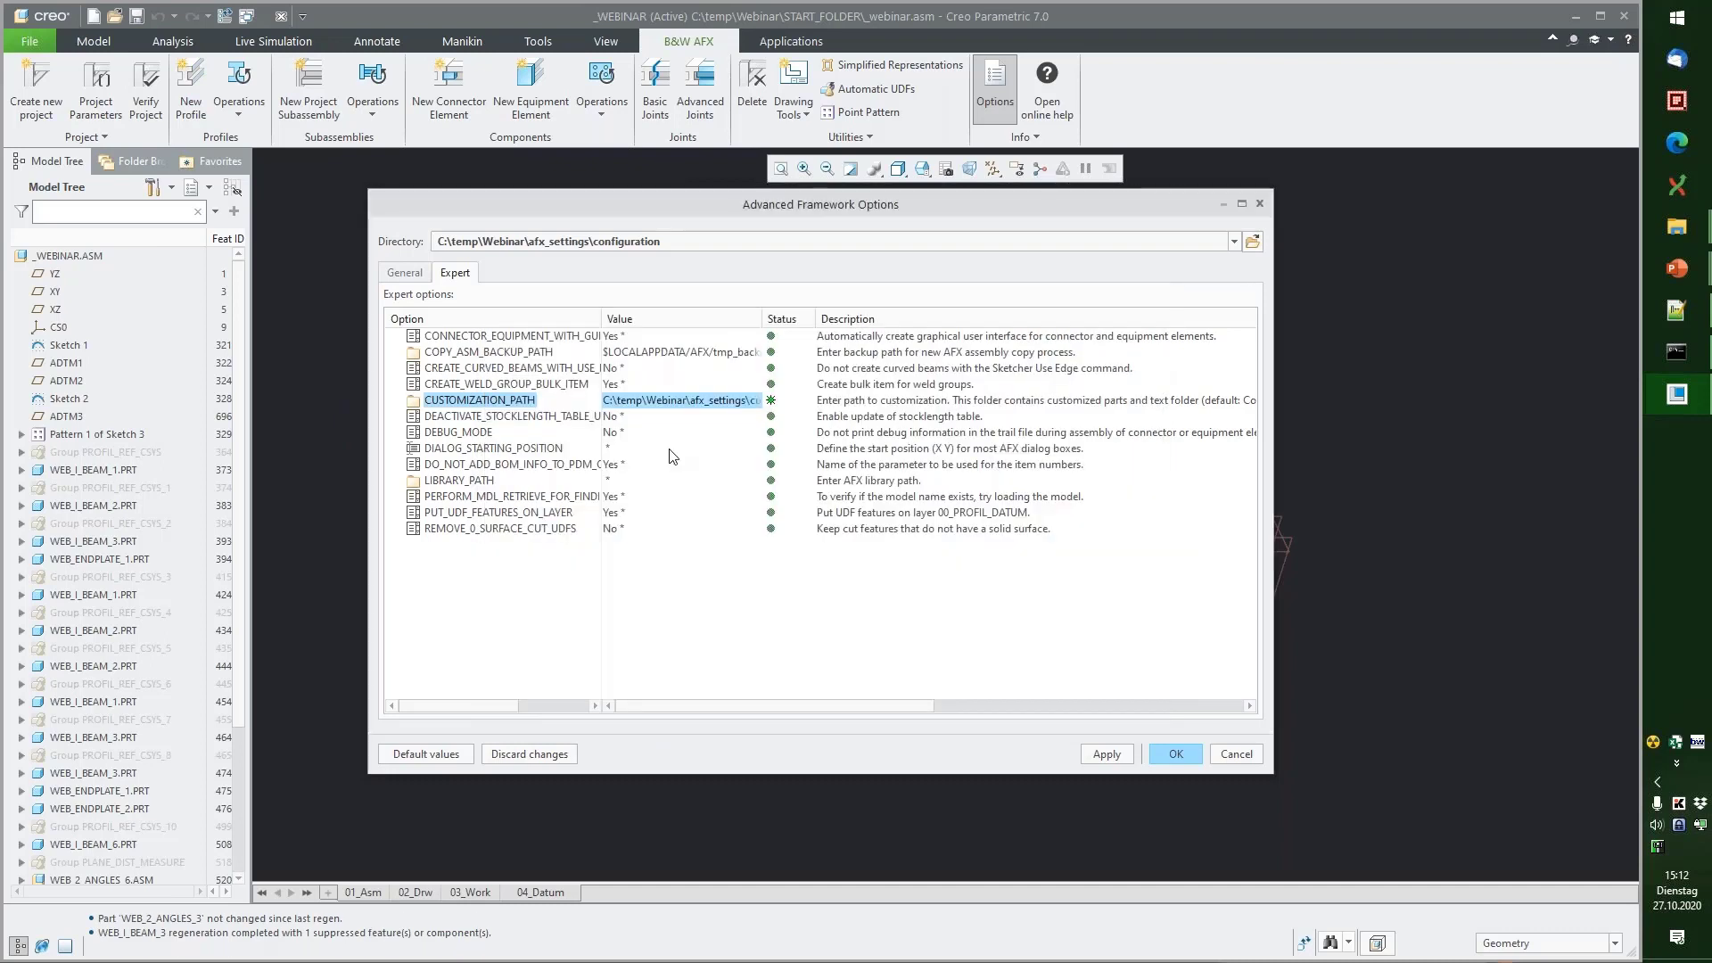
click(1176, 754)
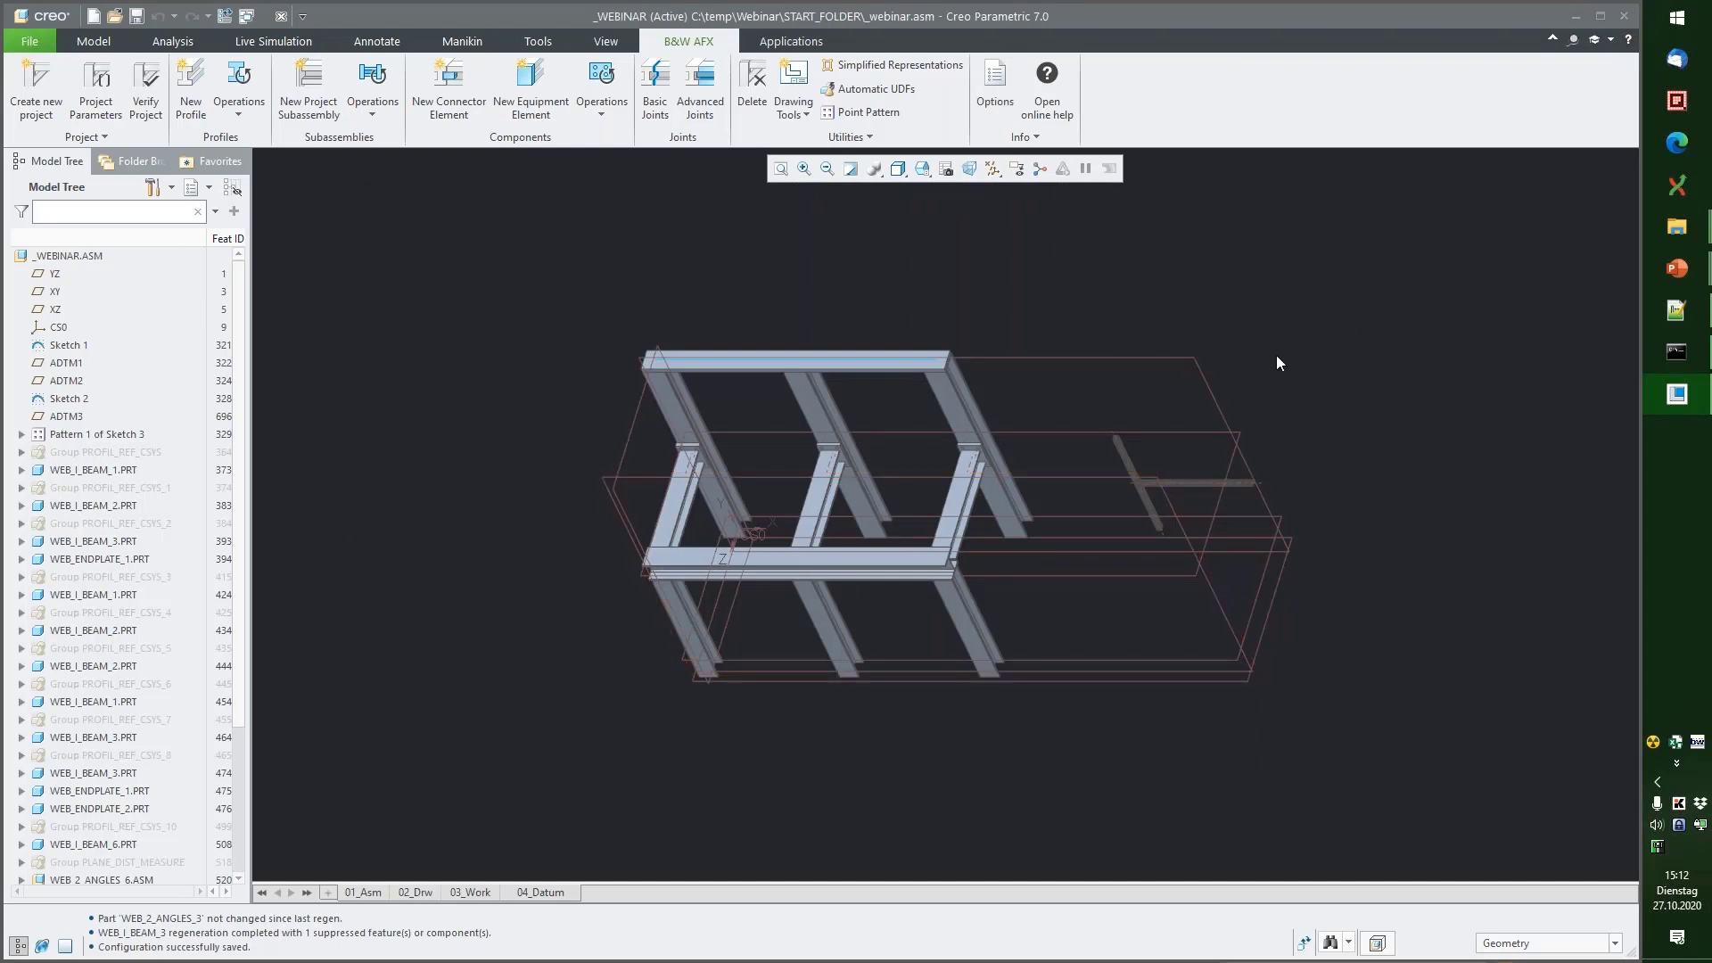
Step: Switch to File Explorer, create a folder named parts in Webinar\afx_settings\customization and open it
mouse_move(1672, 232)
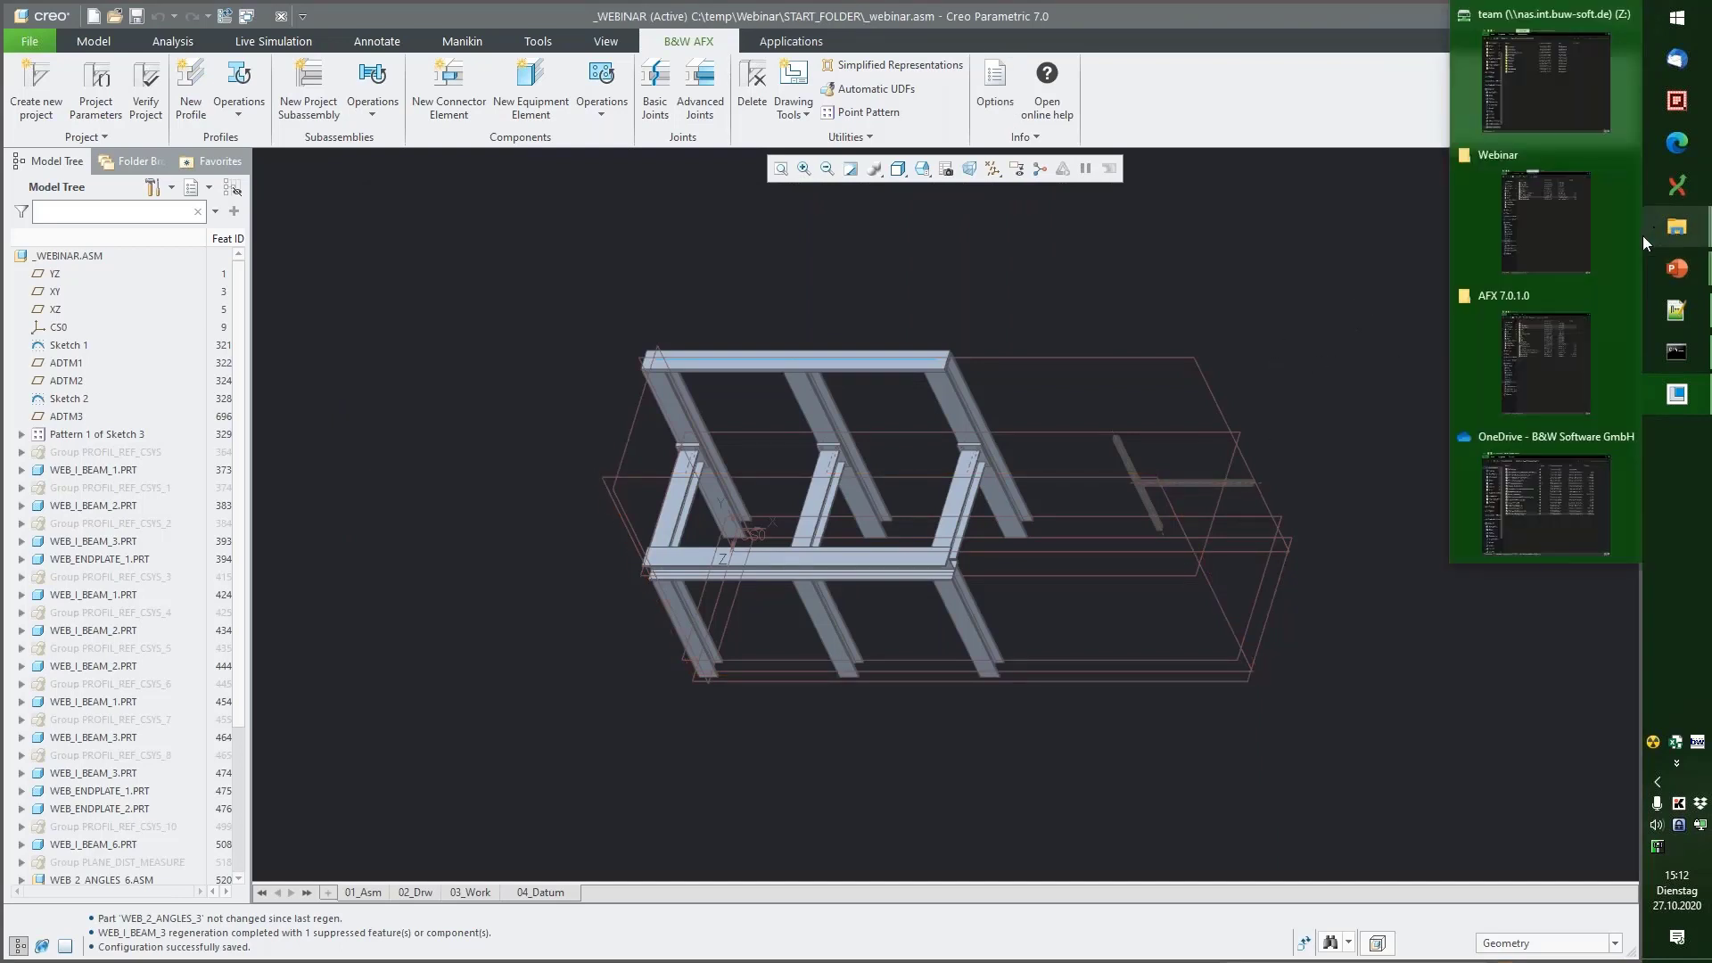
click(1538, 355)
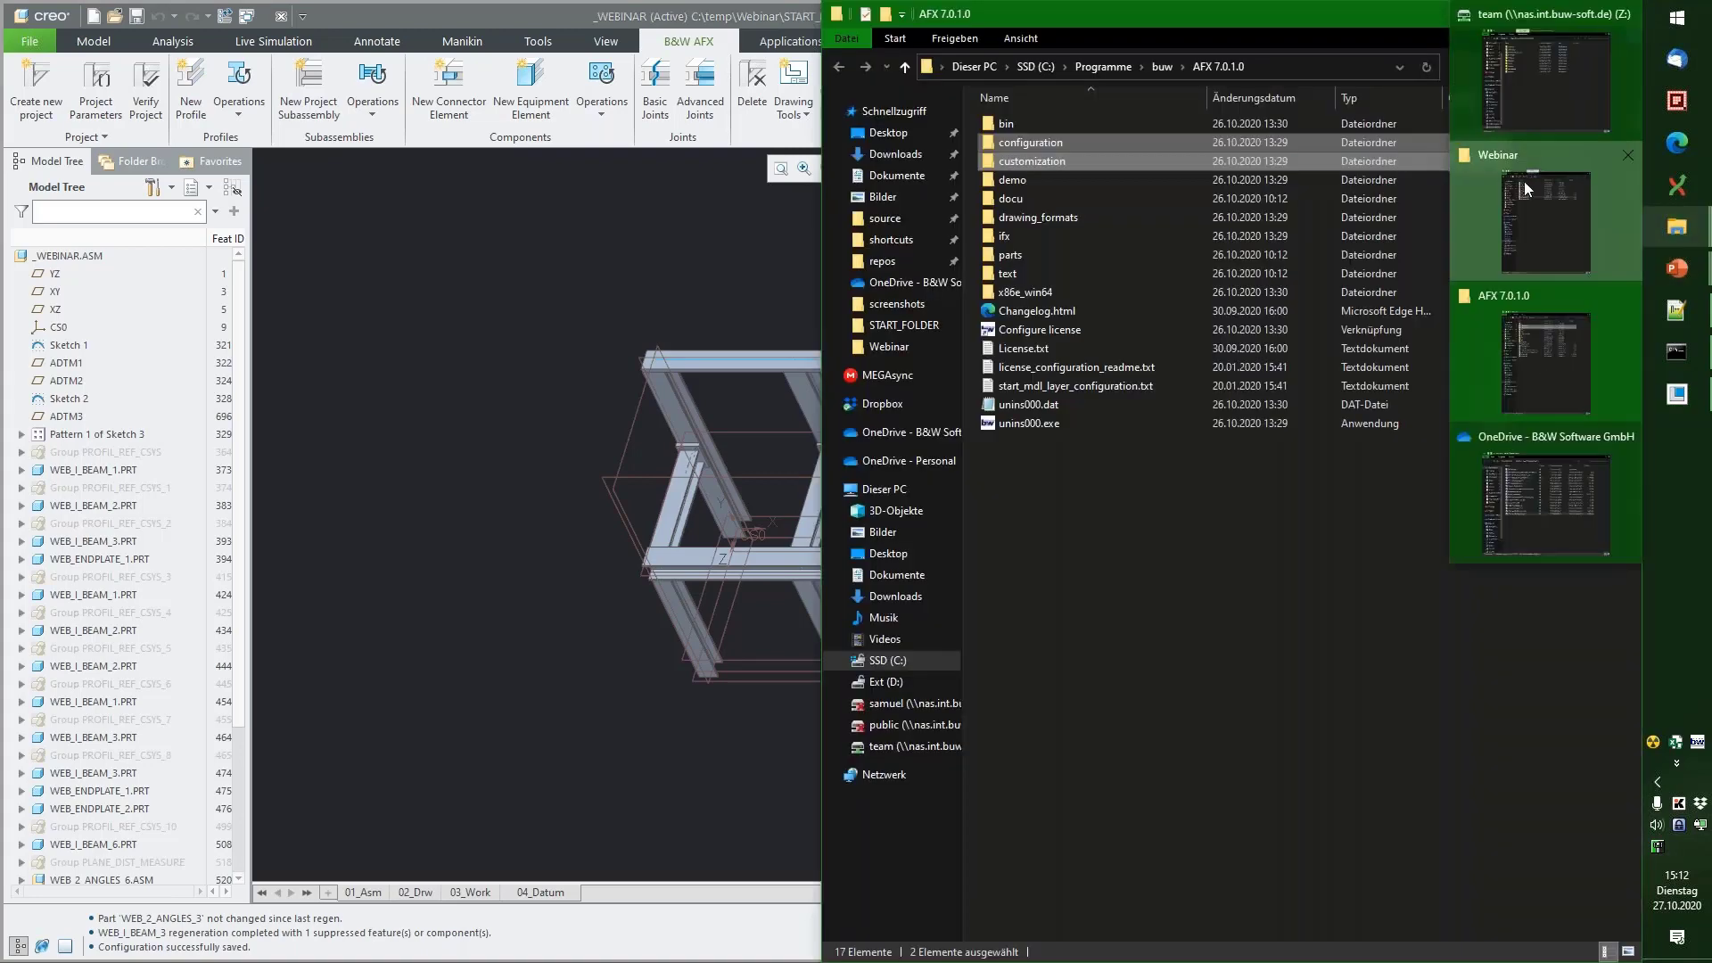
click(1525, 188)
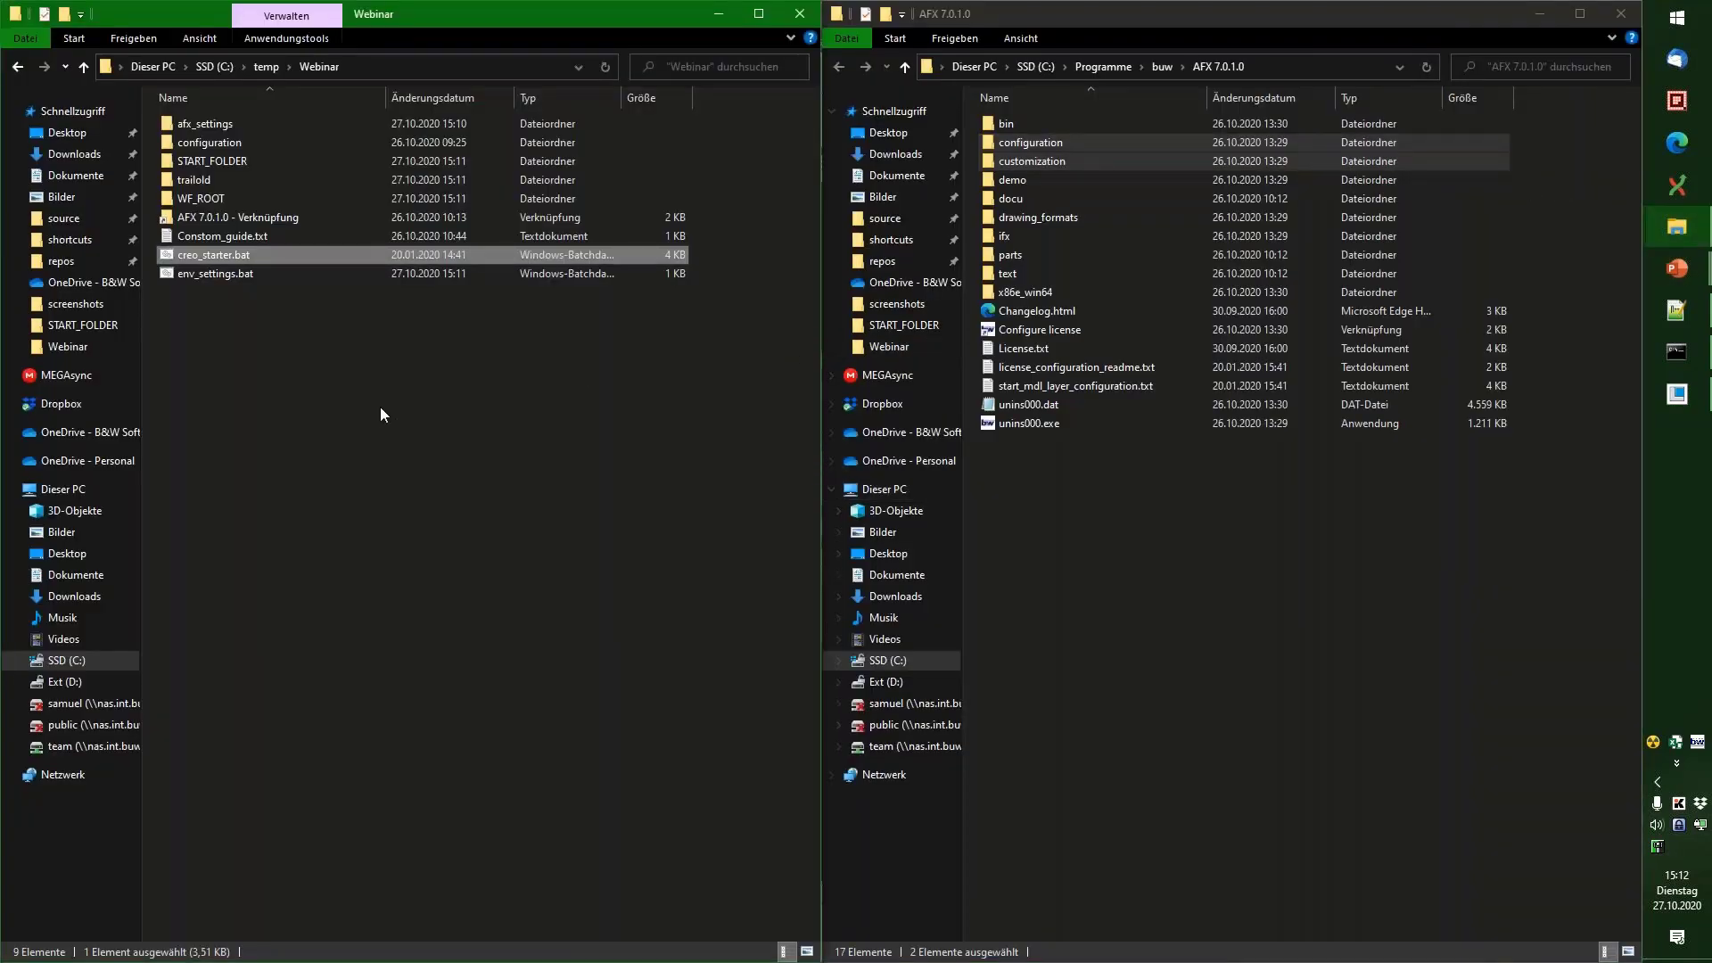
double_click(206, 120)
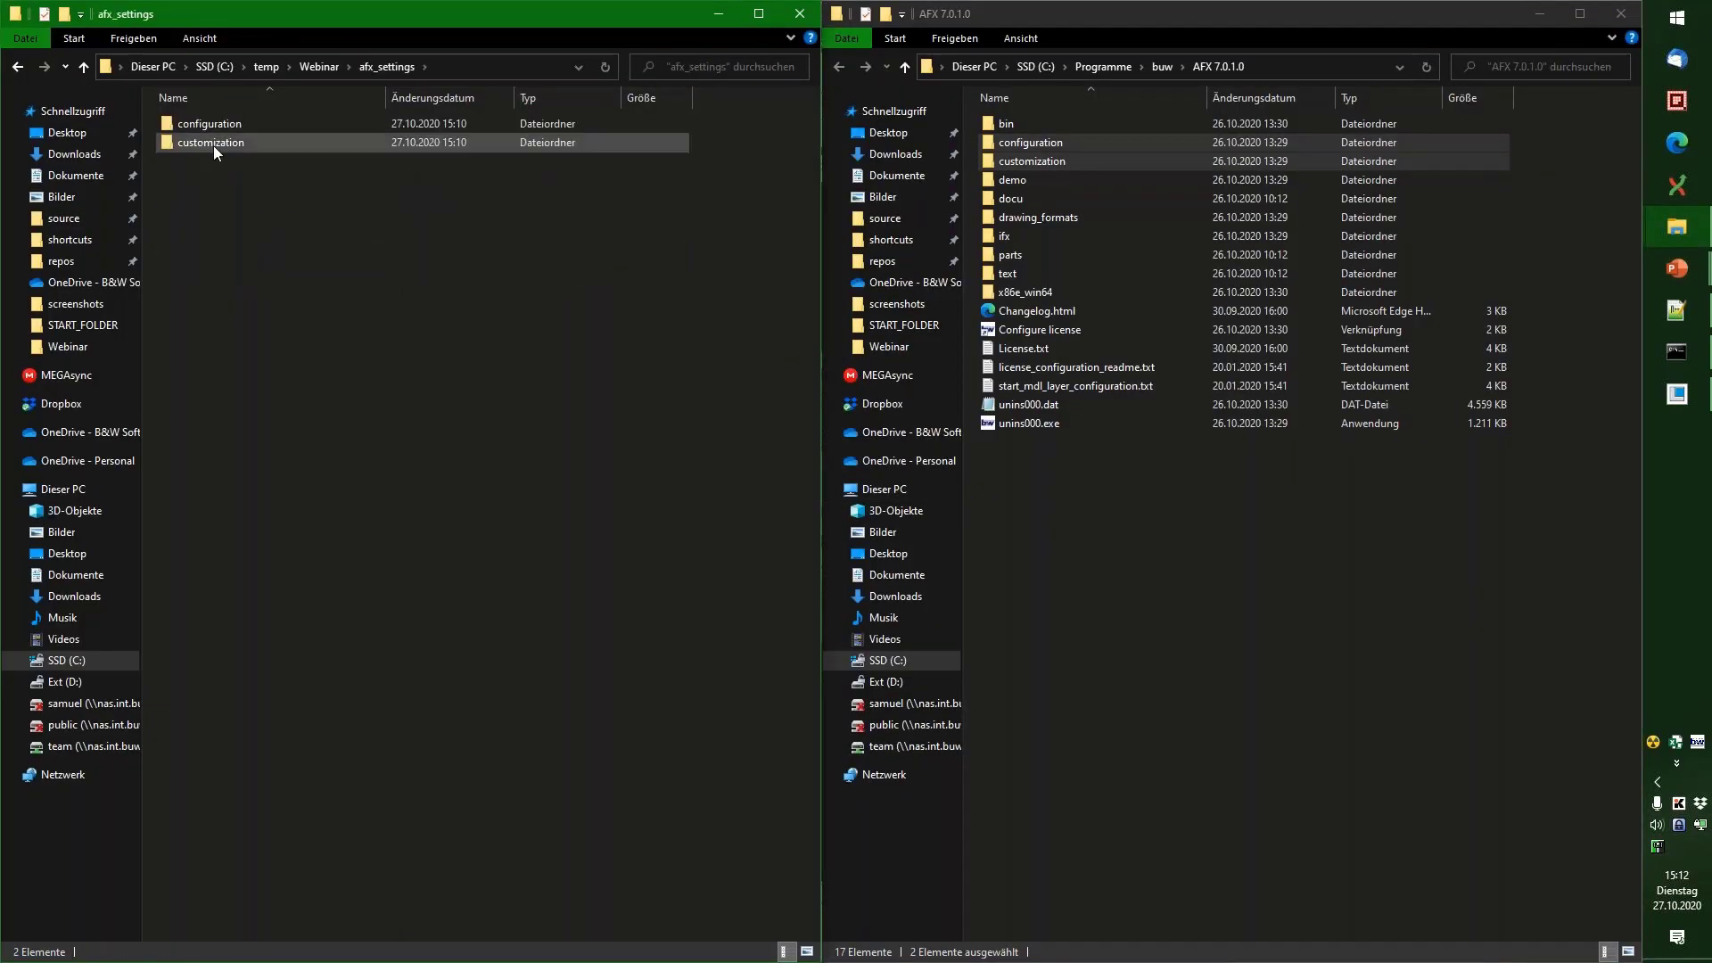
double_click(216, 141)
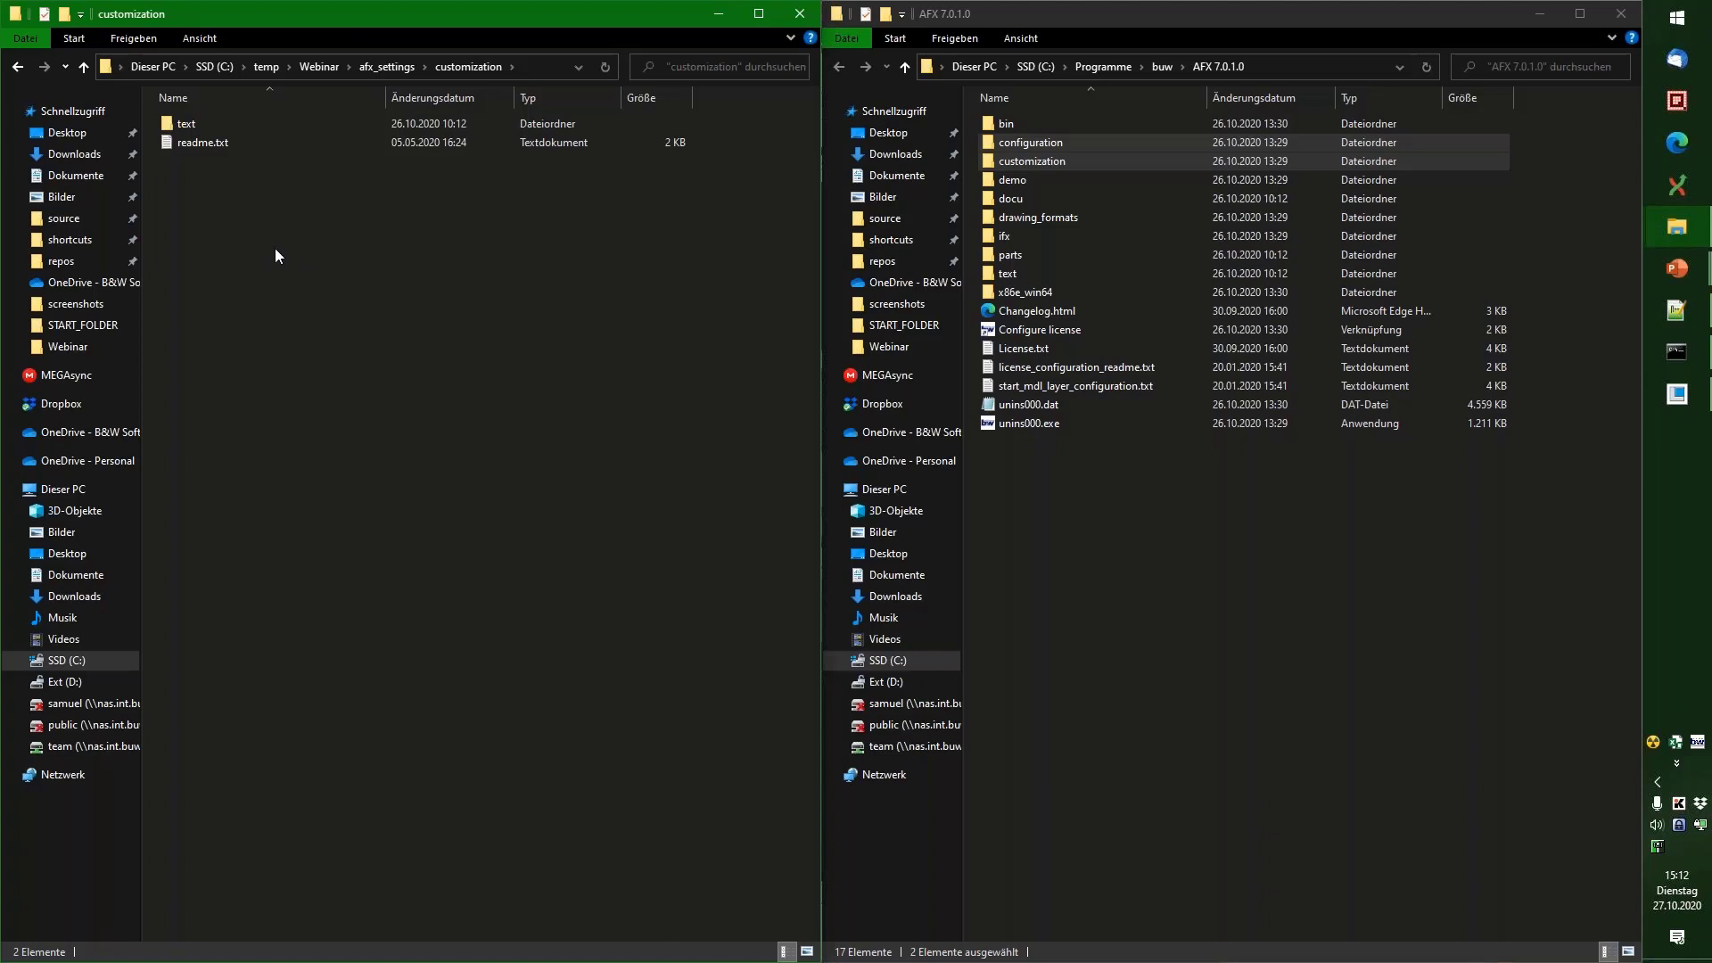
right_click(243, 223)
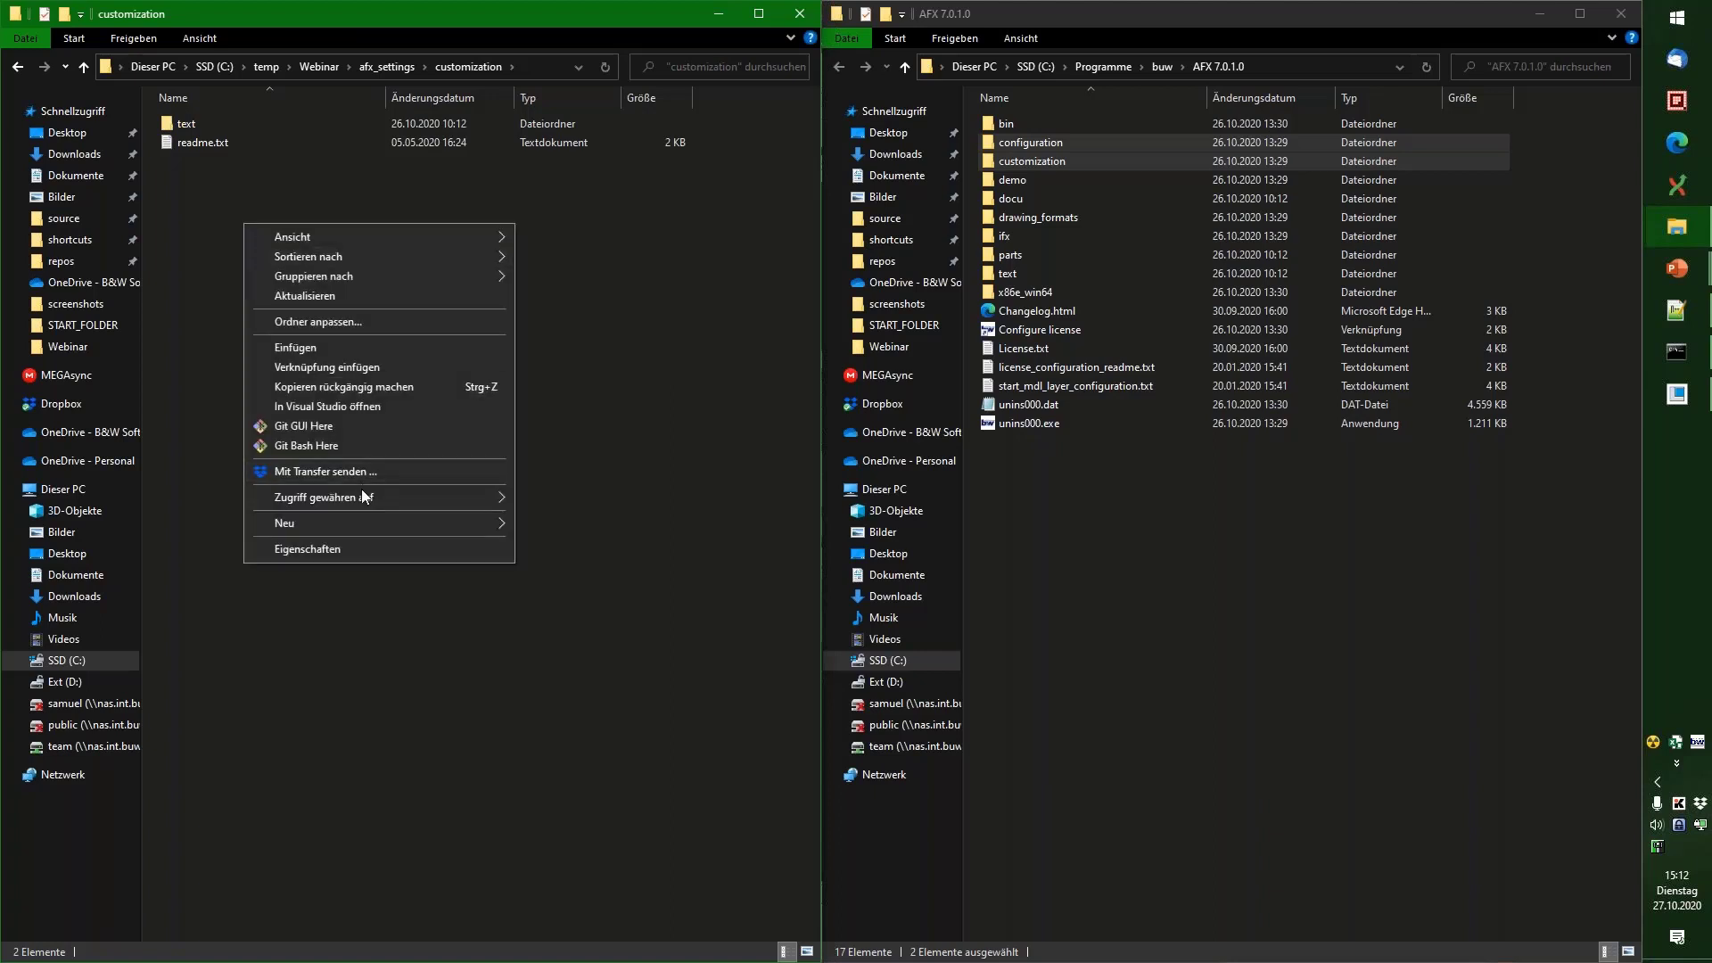
mouse_move(372, 523)
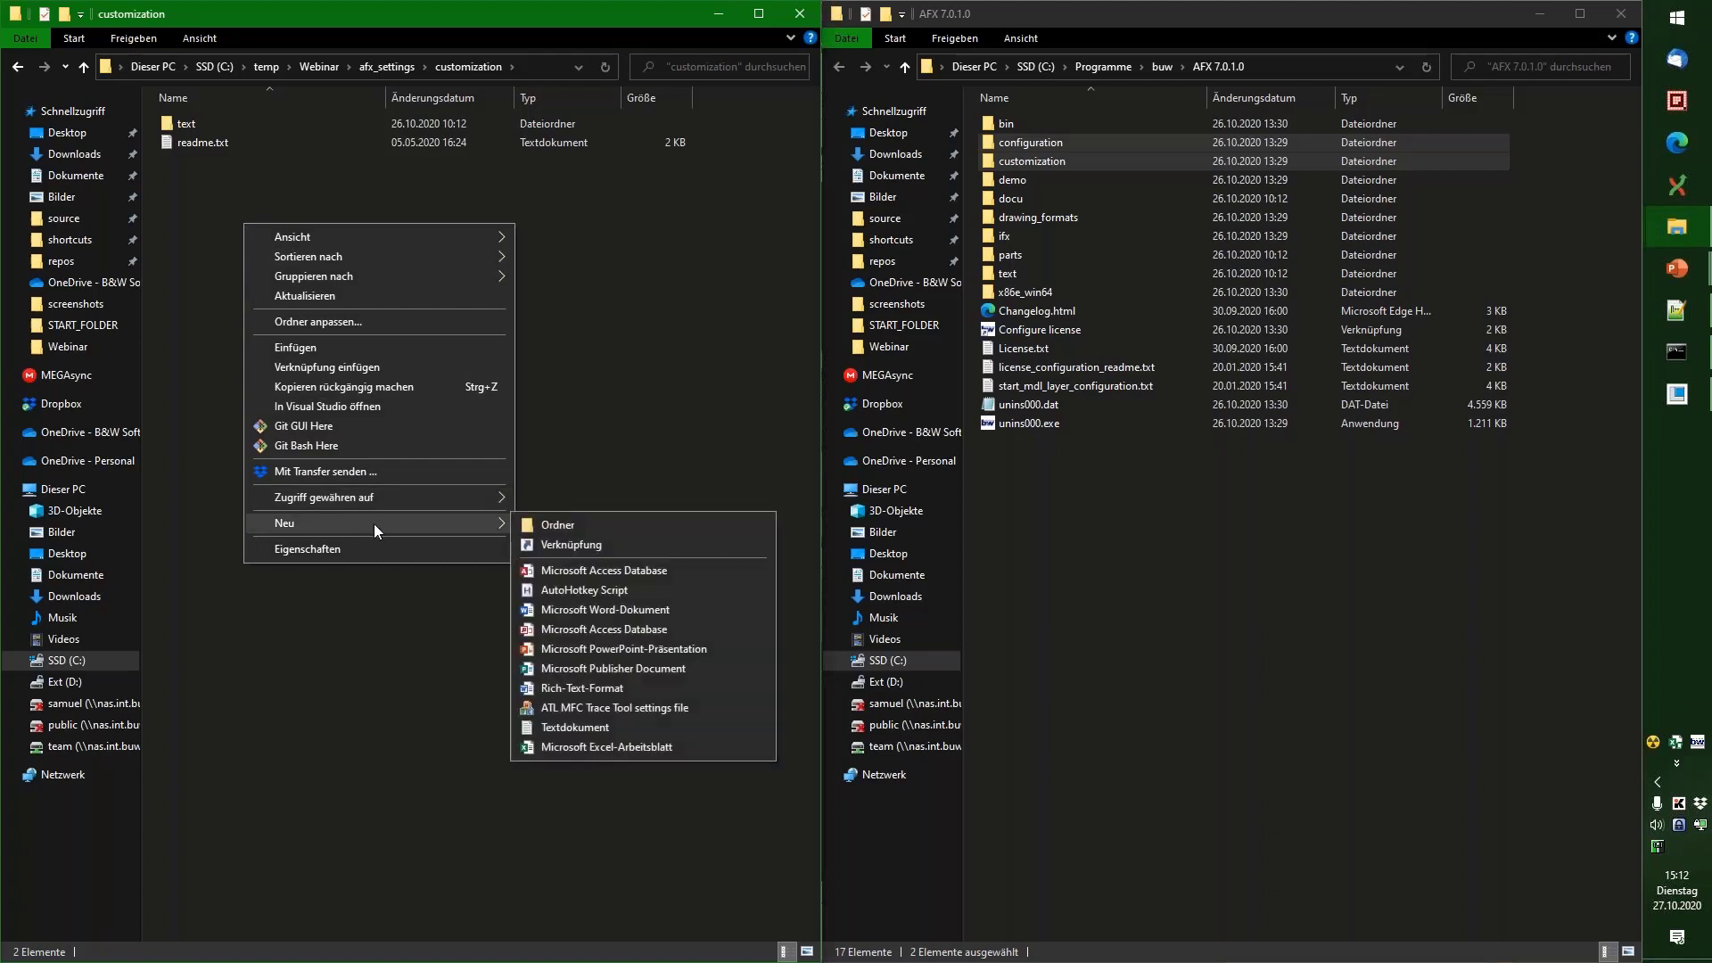
click(610, 524)
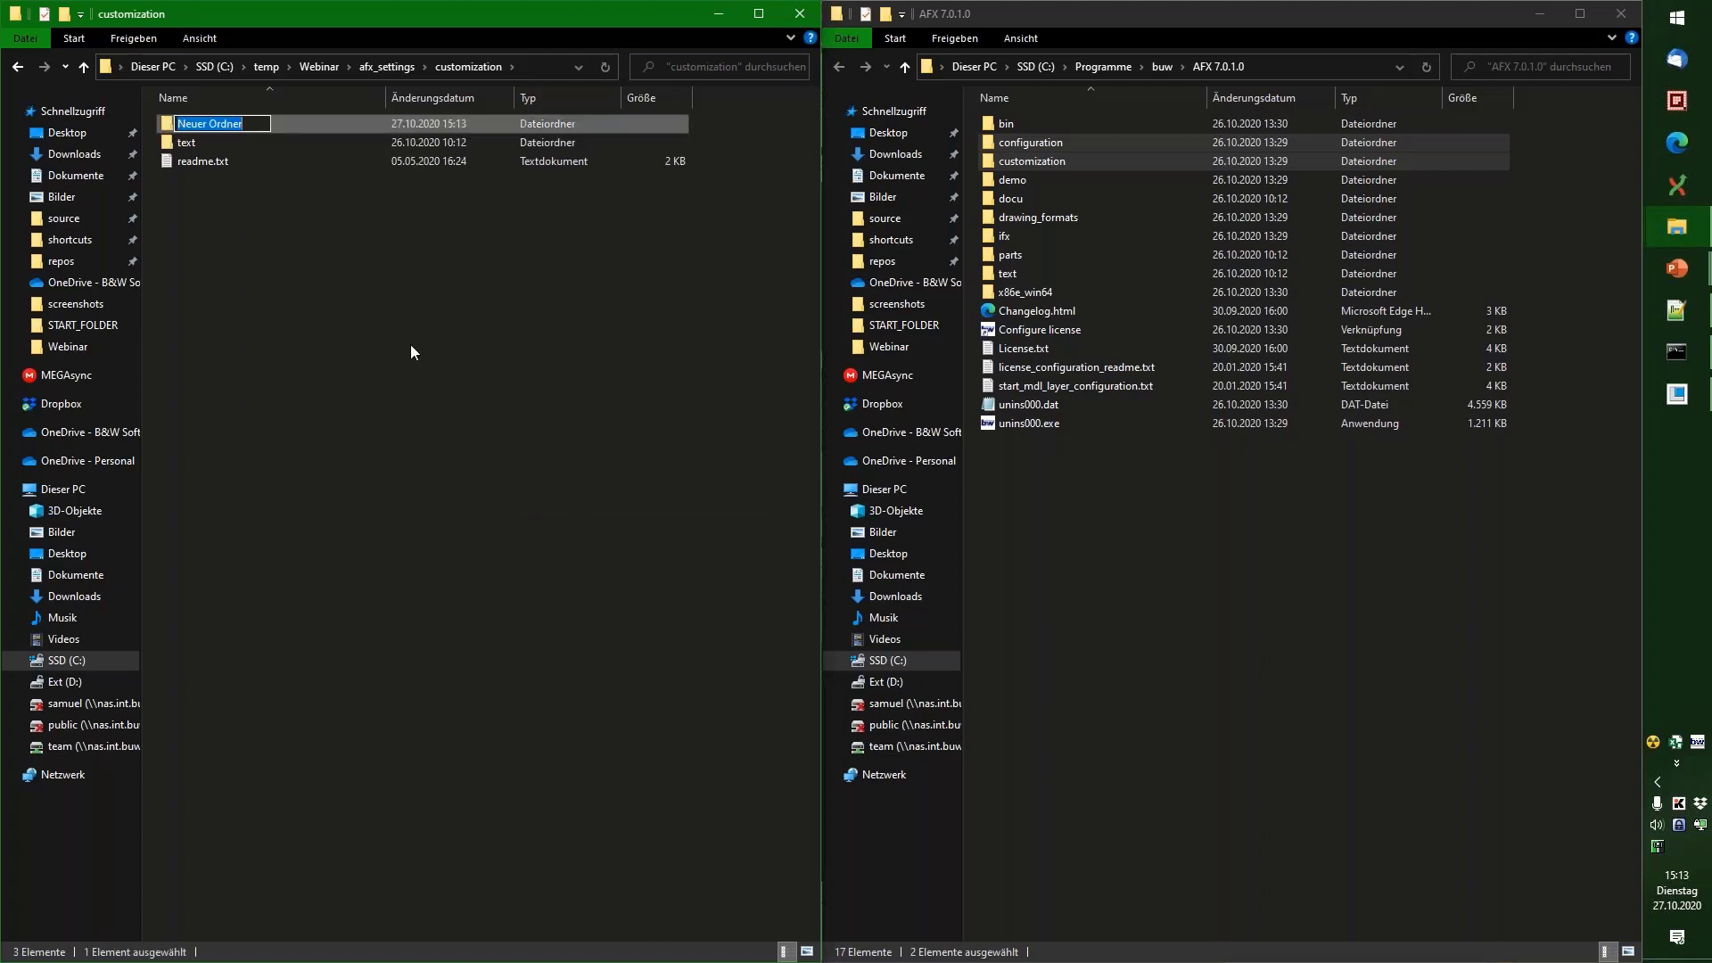
text(parts)
key(Return)
key(Return)
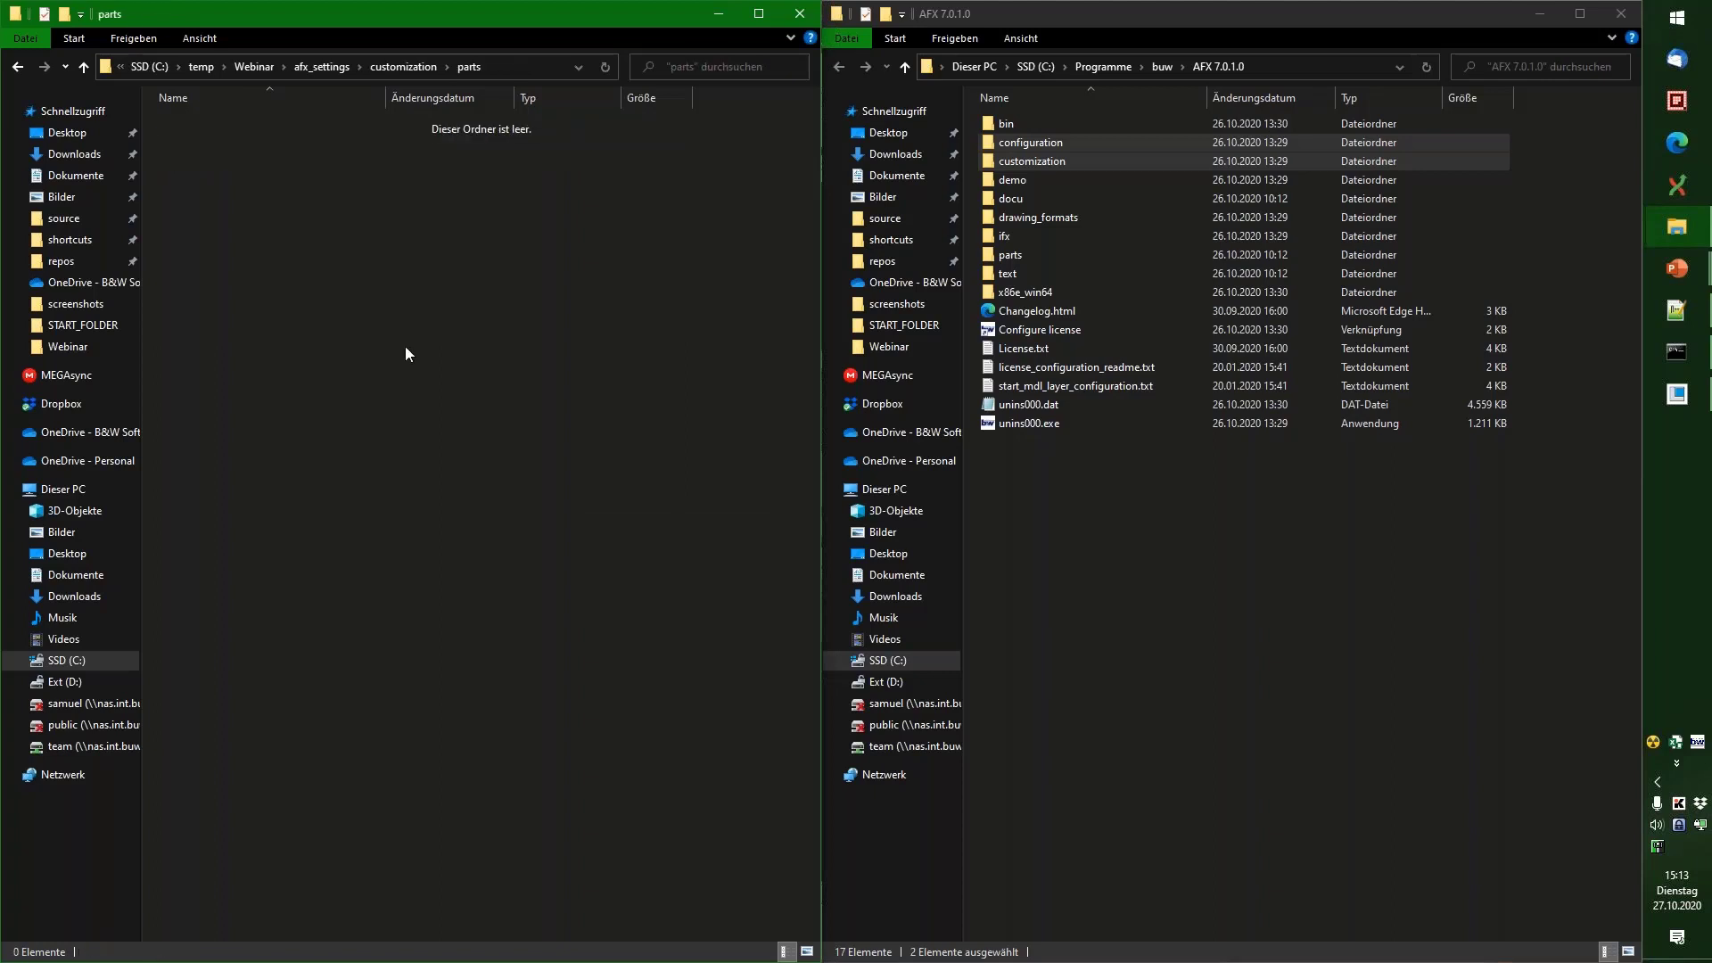
Step: Mirror the AFX 7.0.1.0 parts folder structure by creating a profiles folder in customization\parts, and open the new folder
double_click(1020, 254)
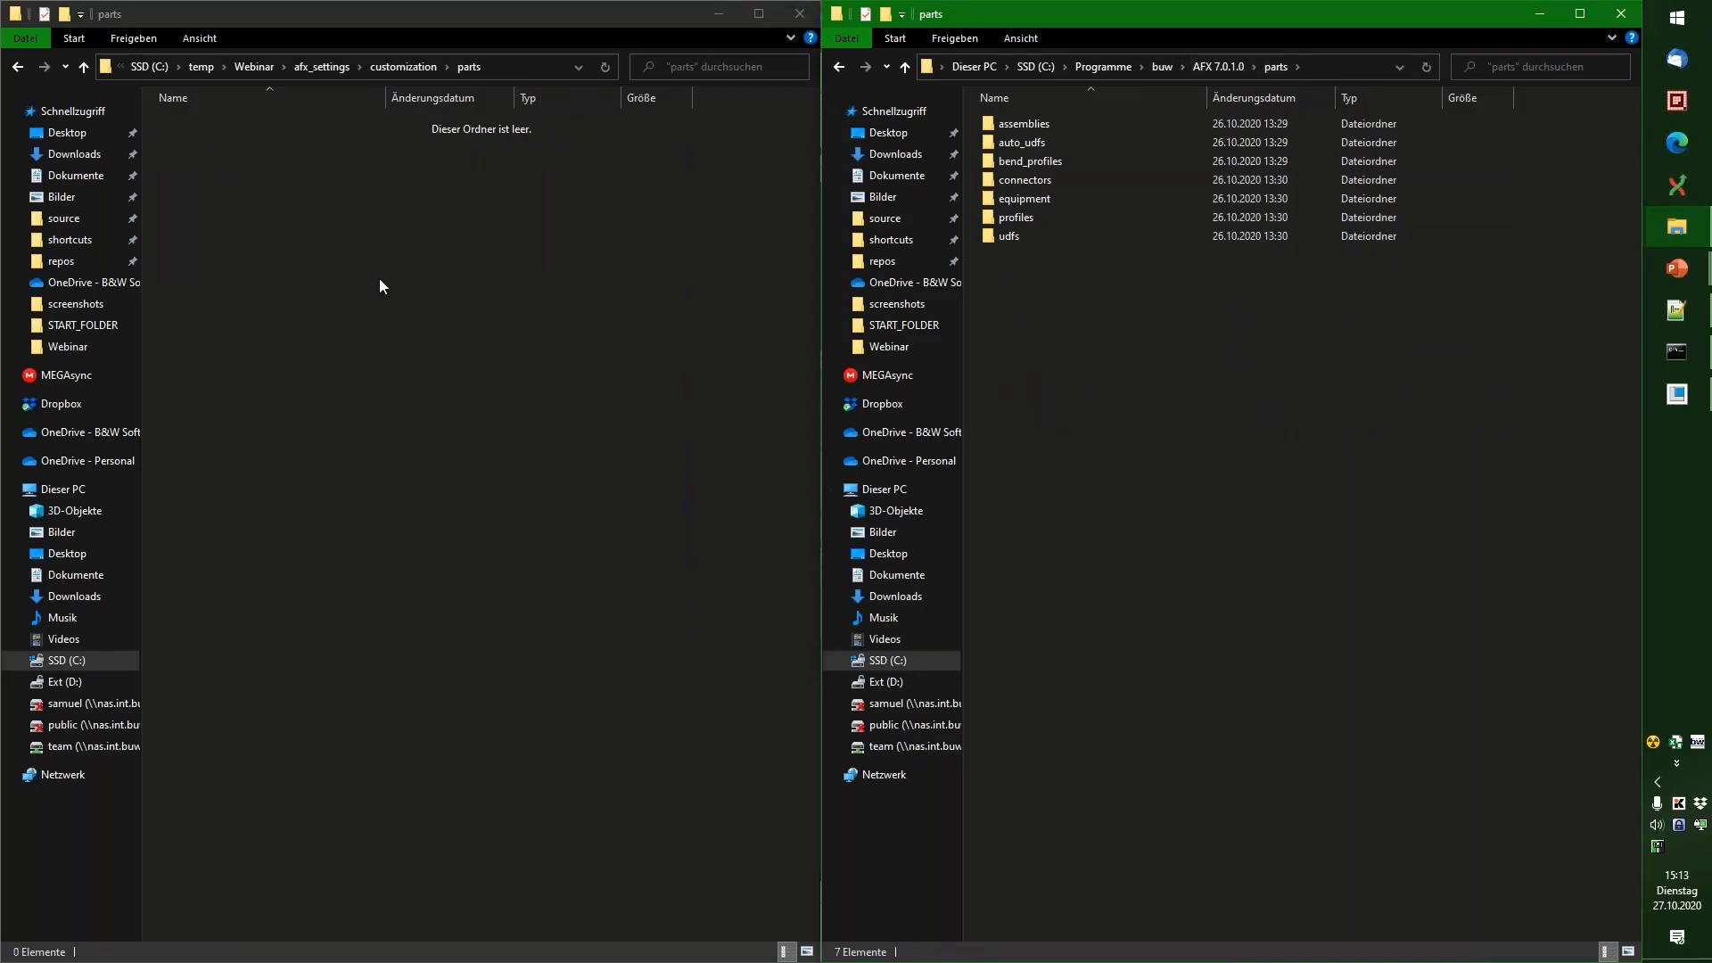
click(1022, 219)
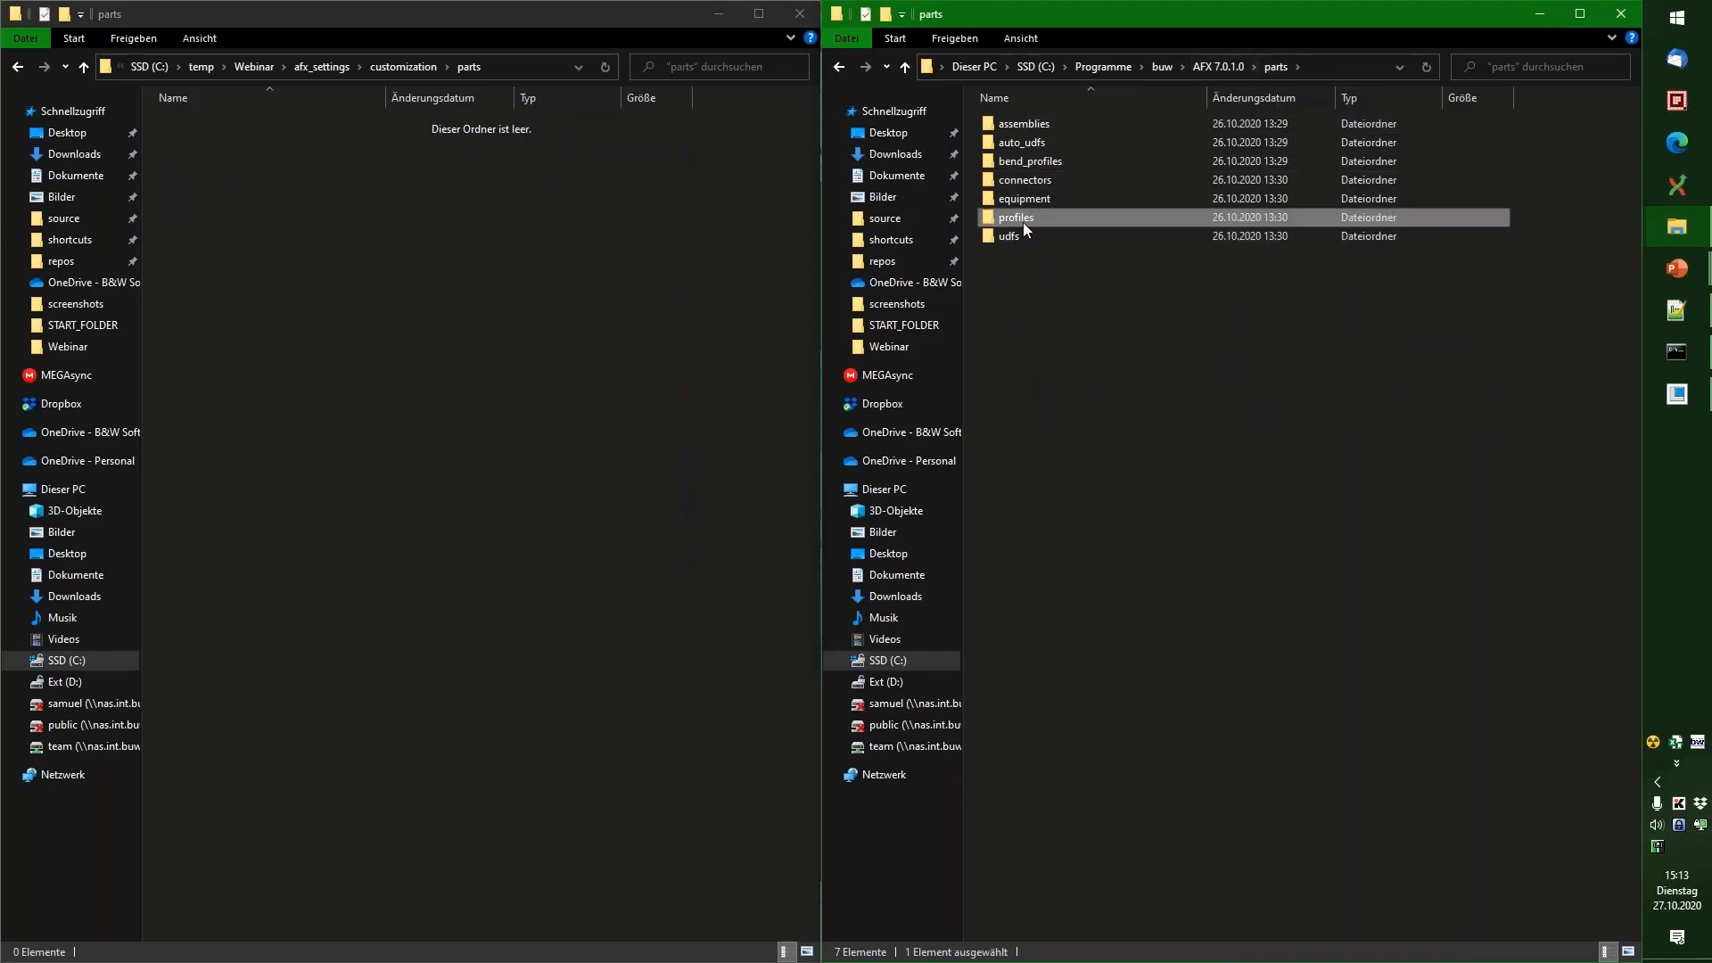
click(305, 282)
right_click(306, 275)
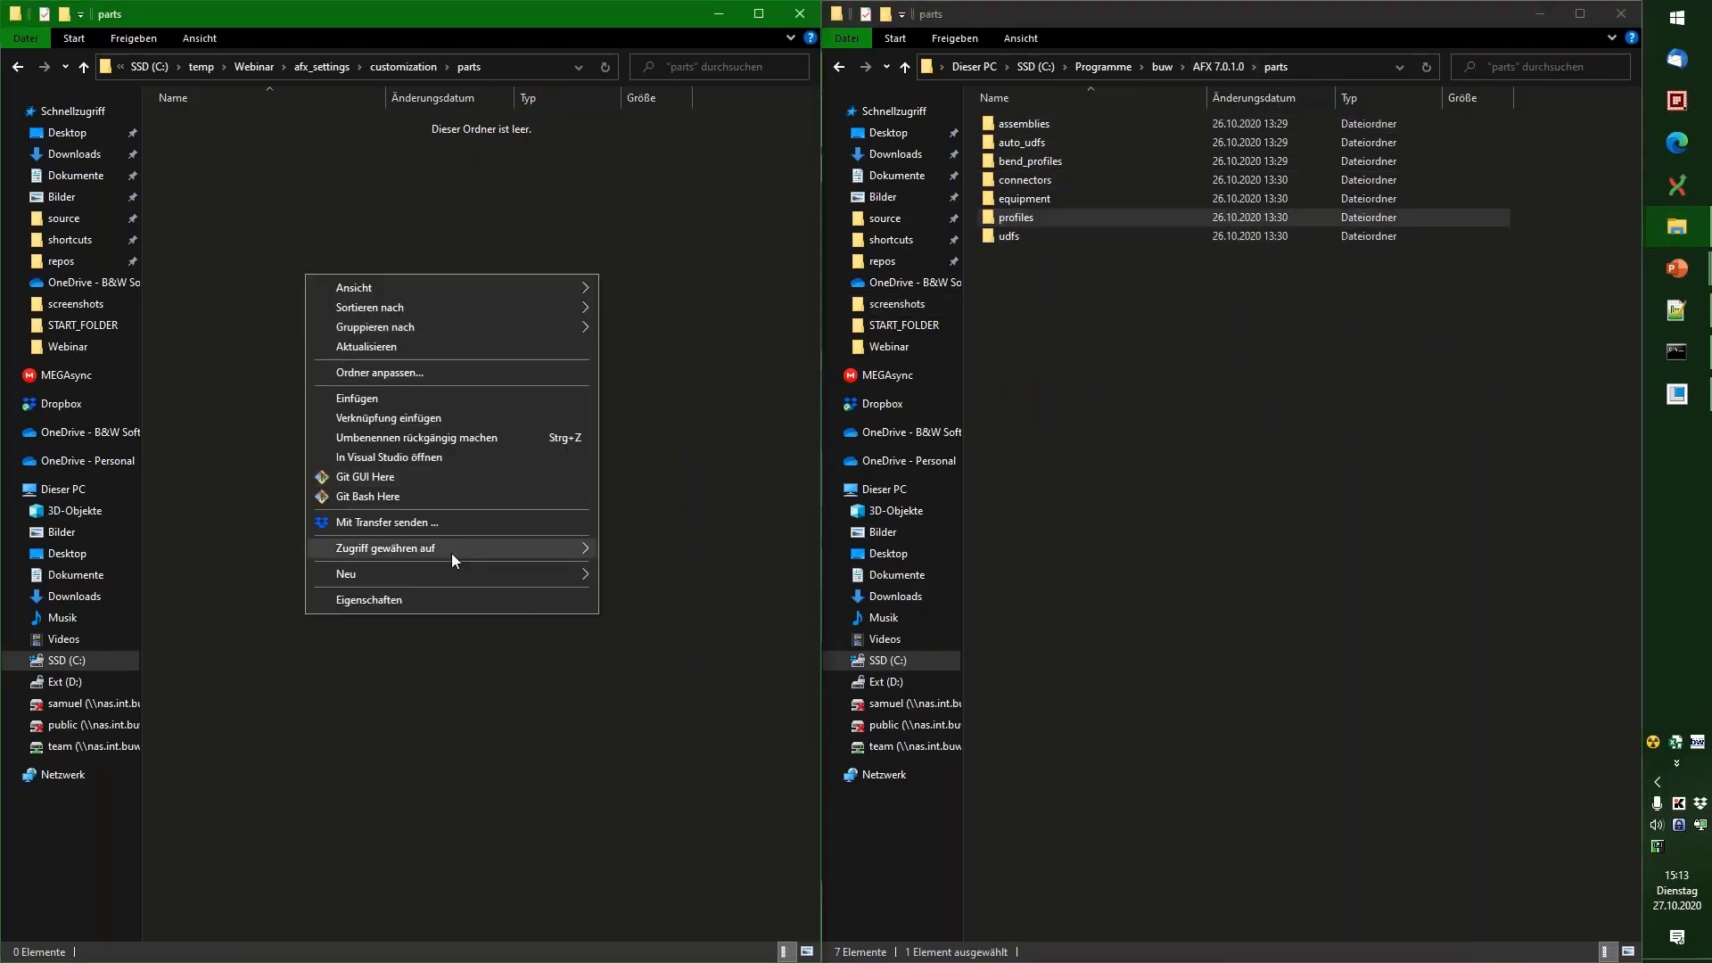
mouse_move(559, 578)
click(644, 571)
text(profiles)
key(Return)
key(Return)
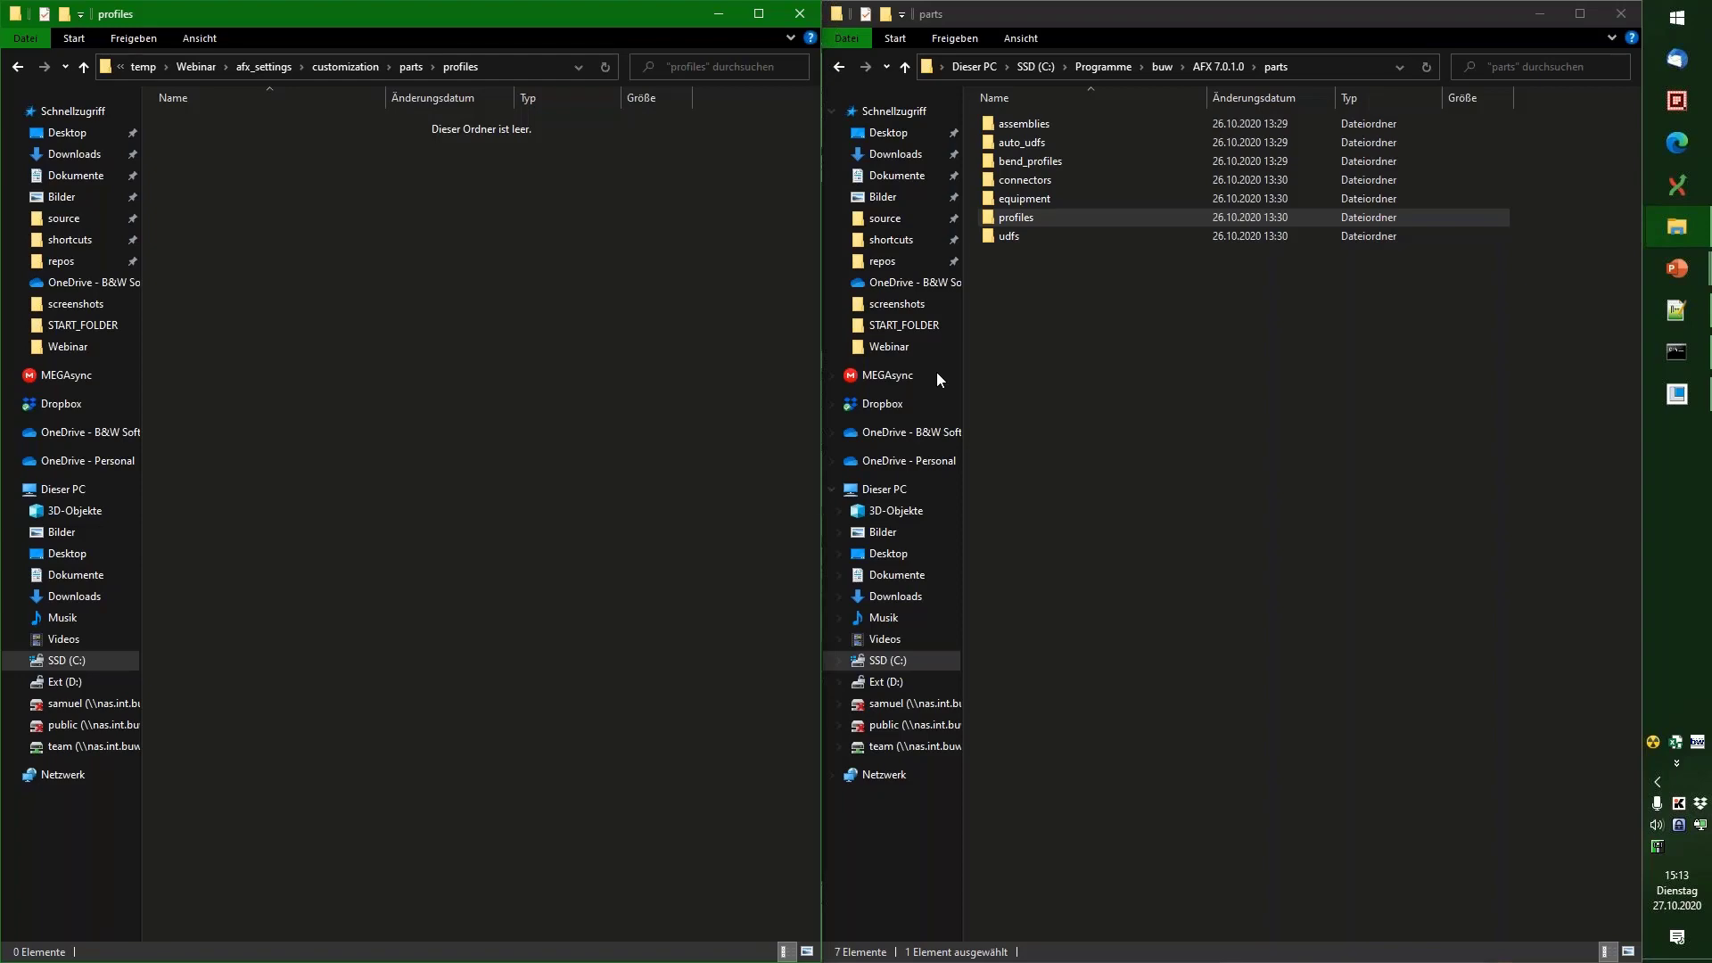
Step: Copy param_relations.txt from the AFX 7.0.1.0 parts\profiles folder into customization\parts\profiles
double_click(1029, 215)
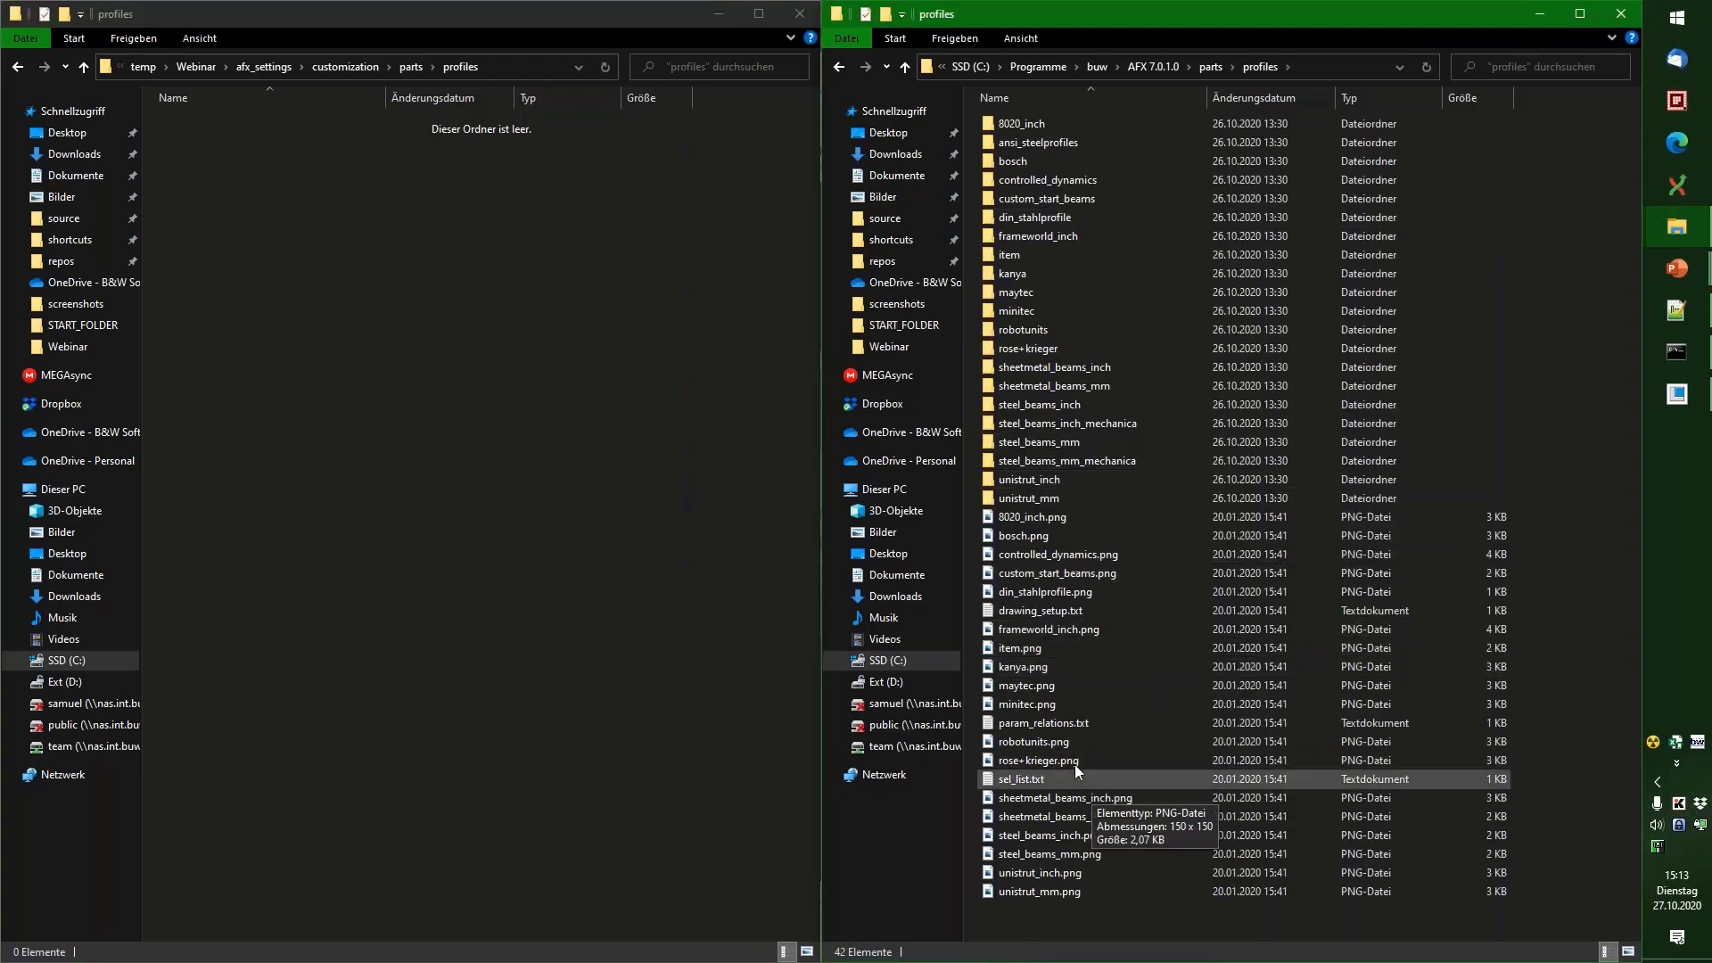
click(1068, 720)
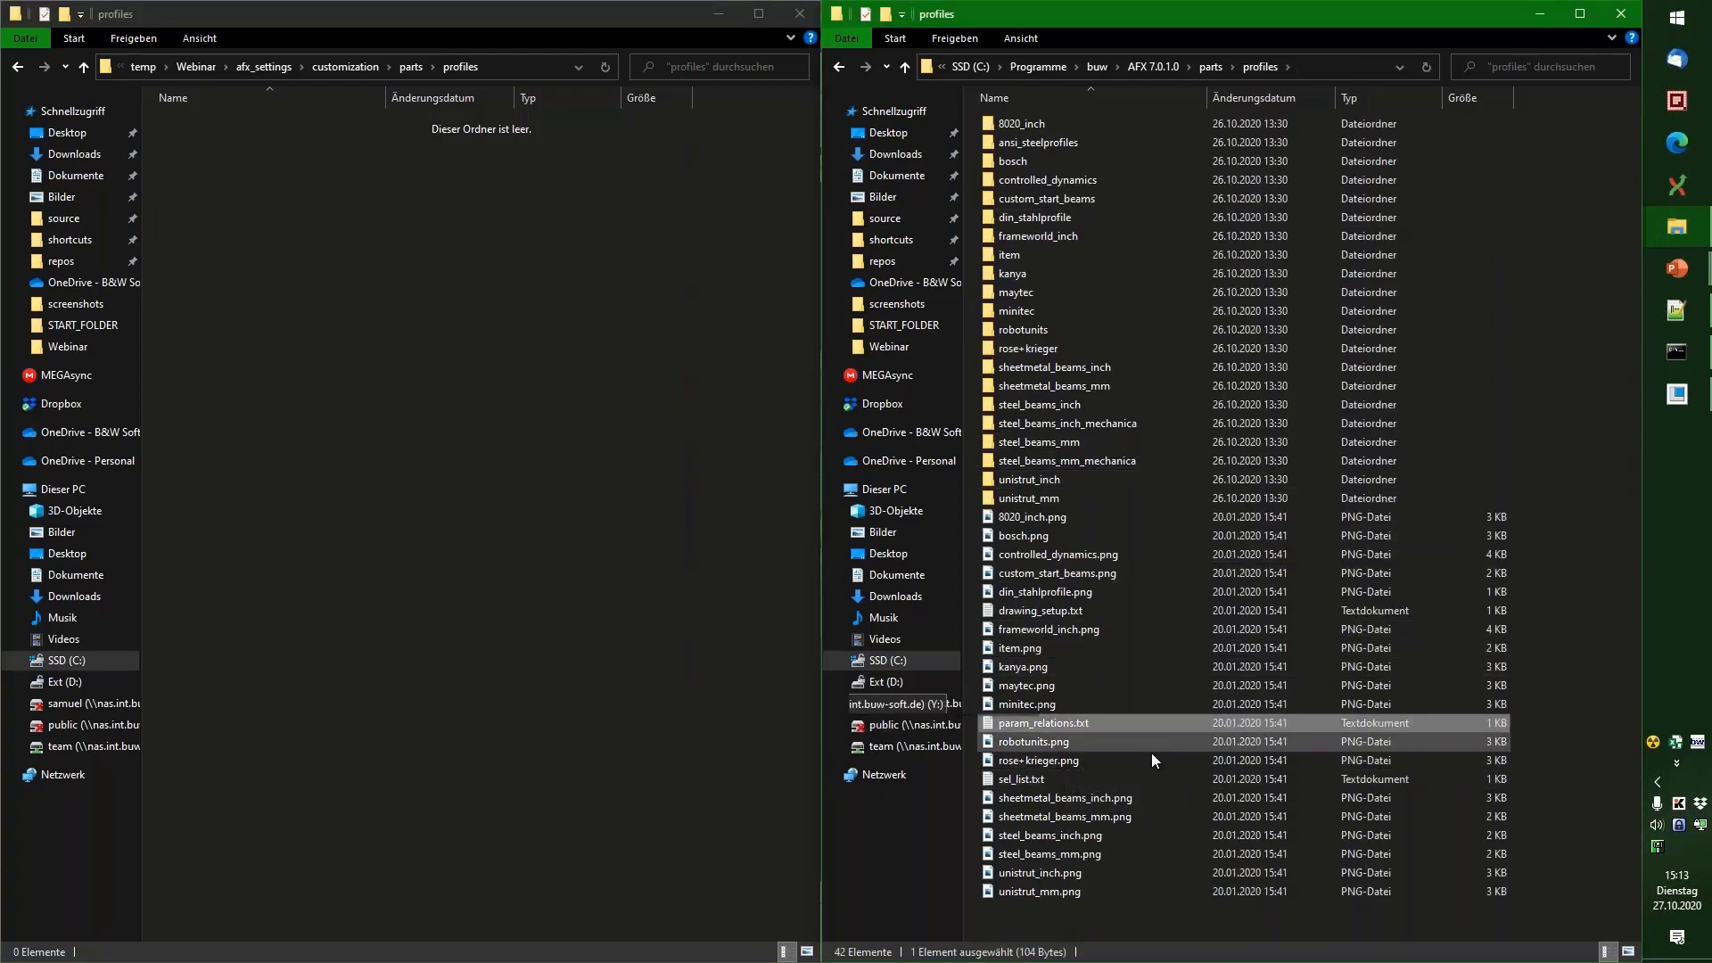
click(385, 310)
key(ctrl+v)
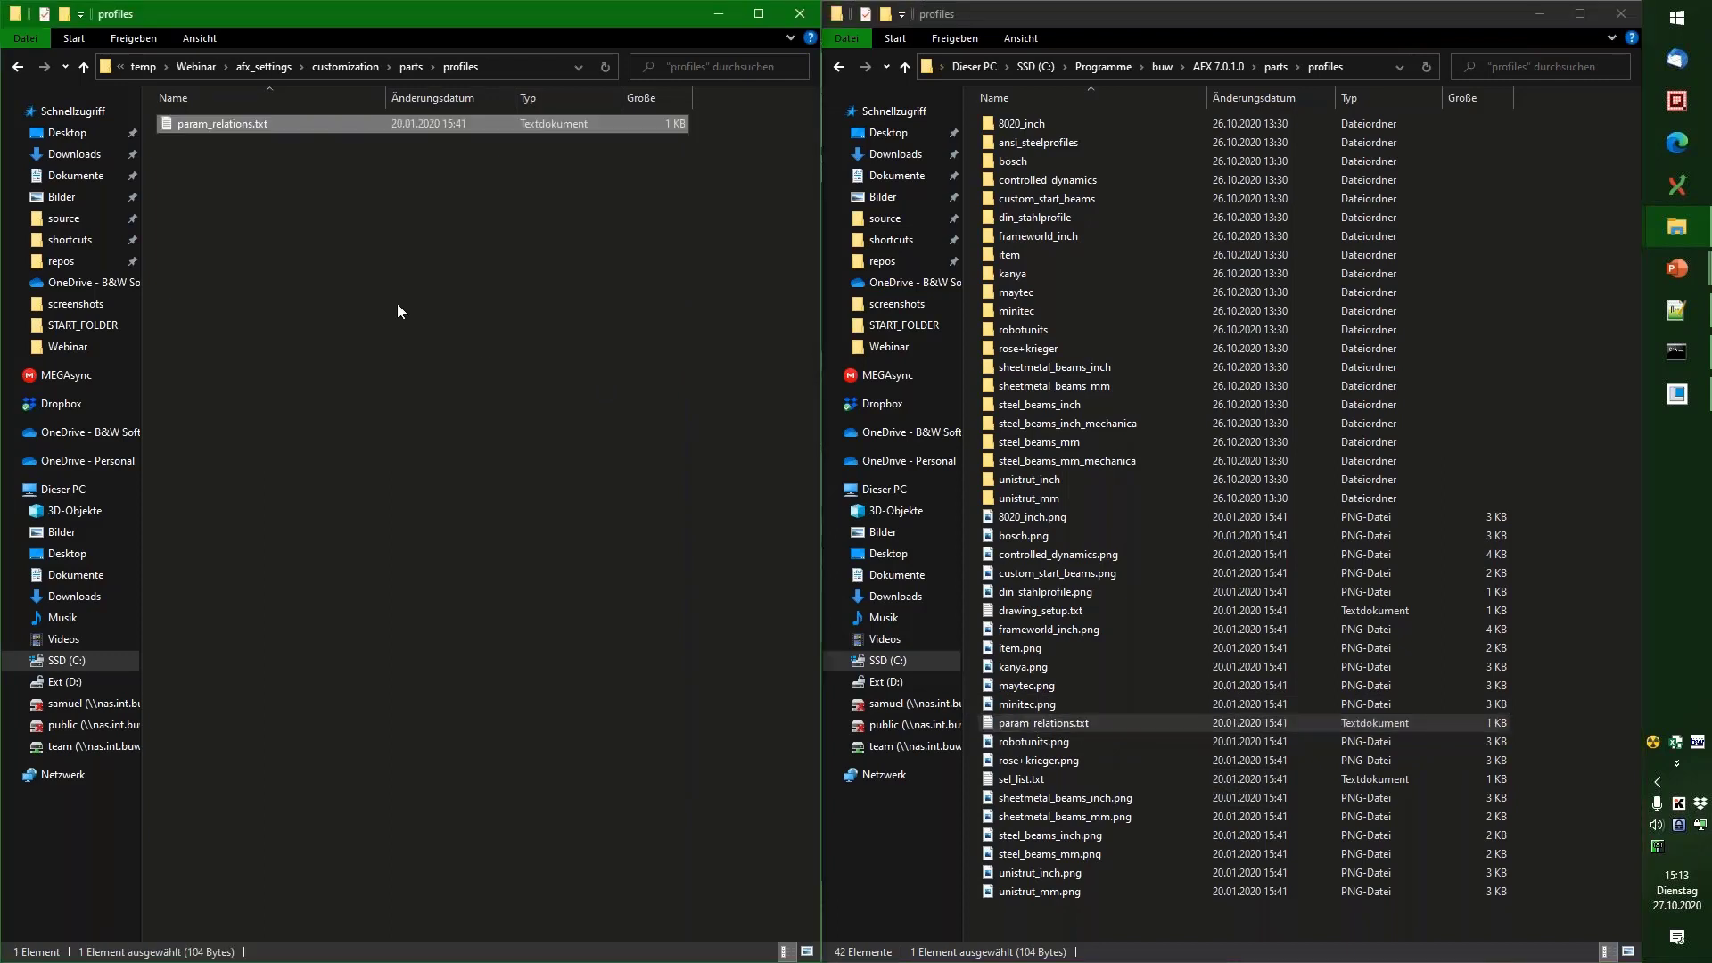
click(360, 246)
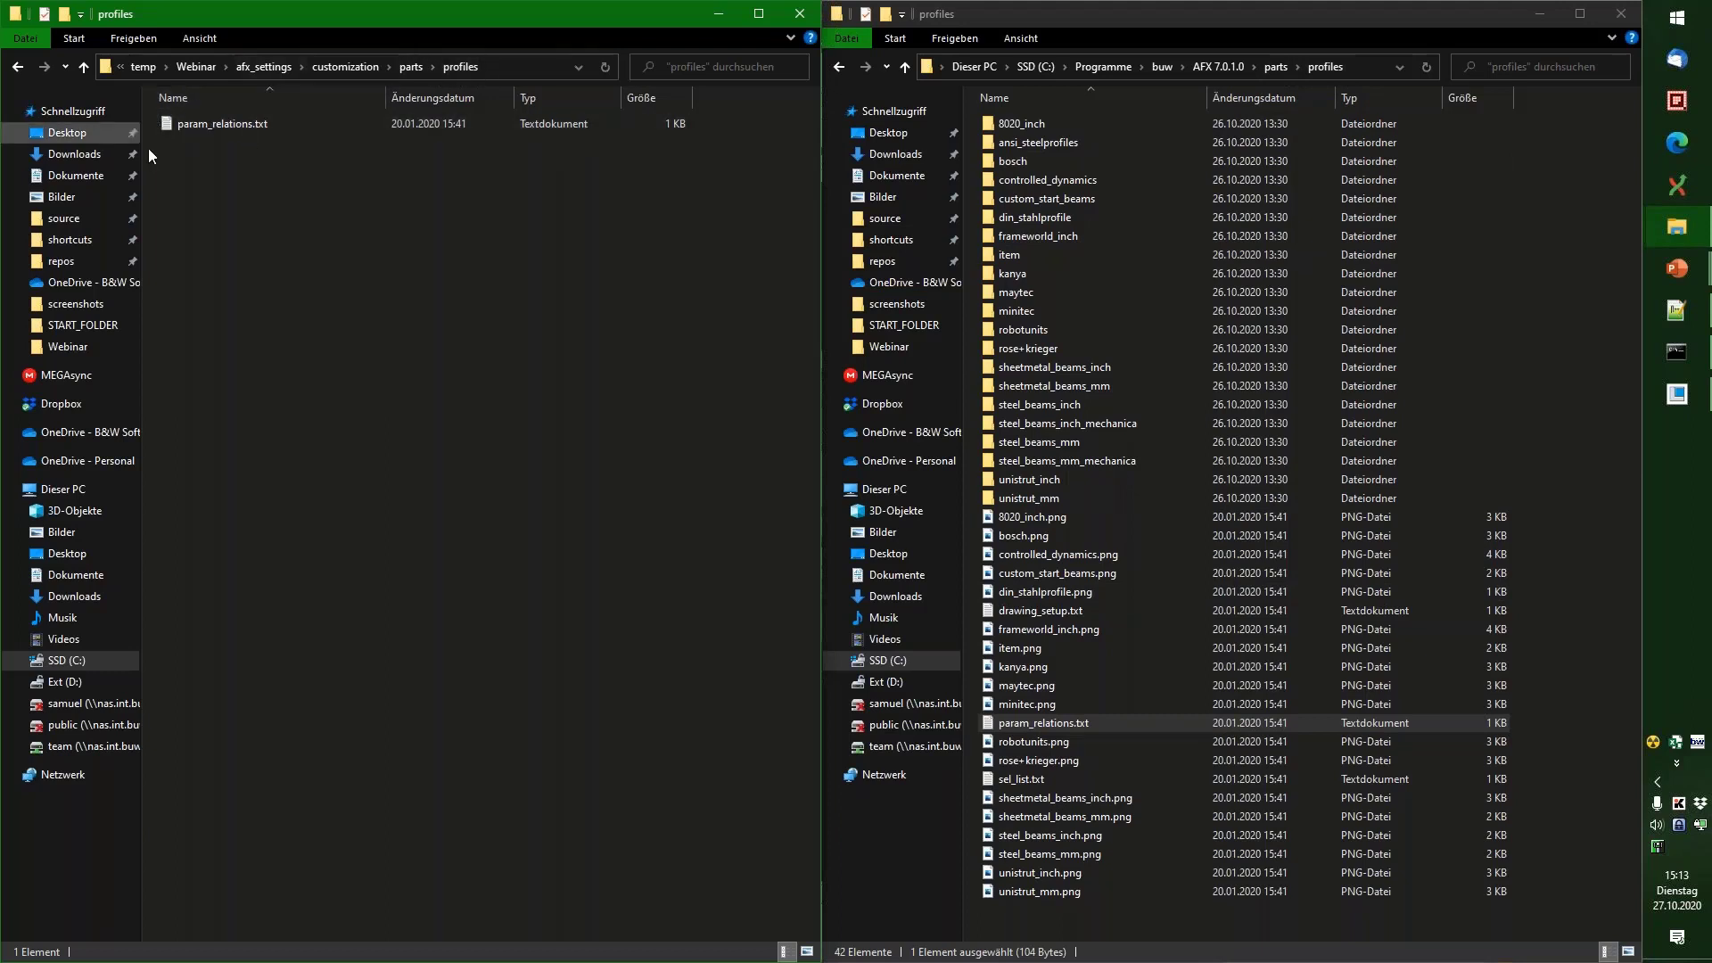
Step: In the copied param_relations.txt, rename NAMING to NAMING_2 and DESIGNATION to OUTLINE, and save the file
double_click(224, 126)
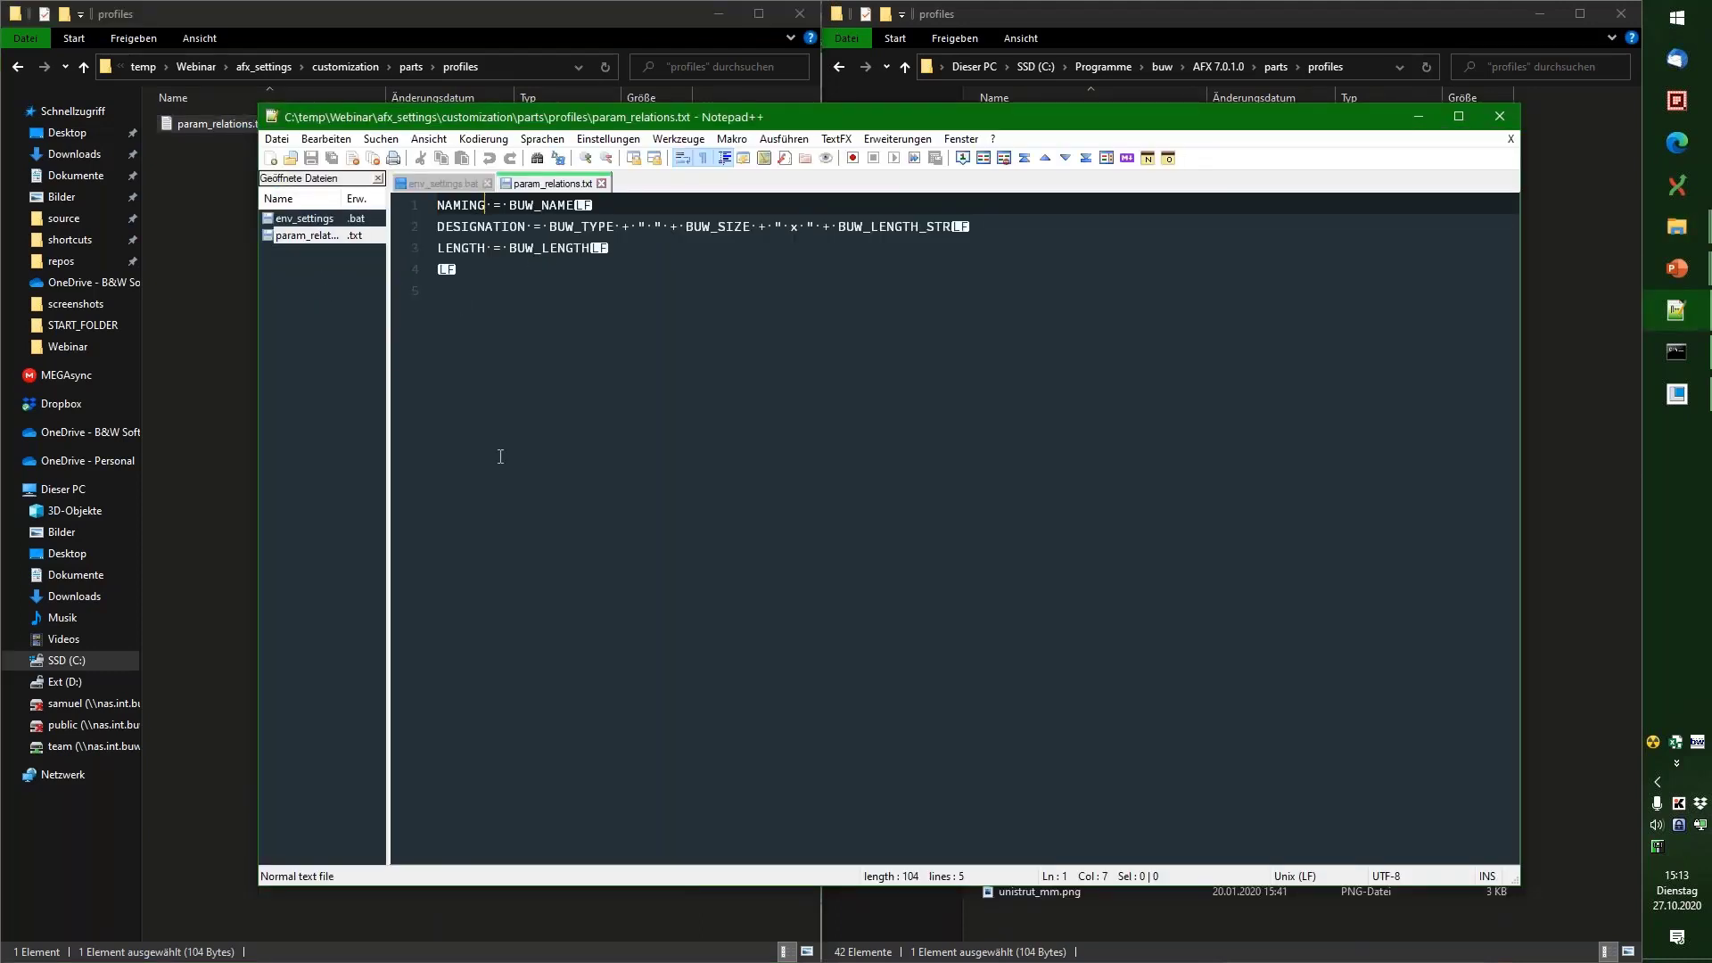
text(_2)
double_click(456, 225)
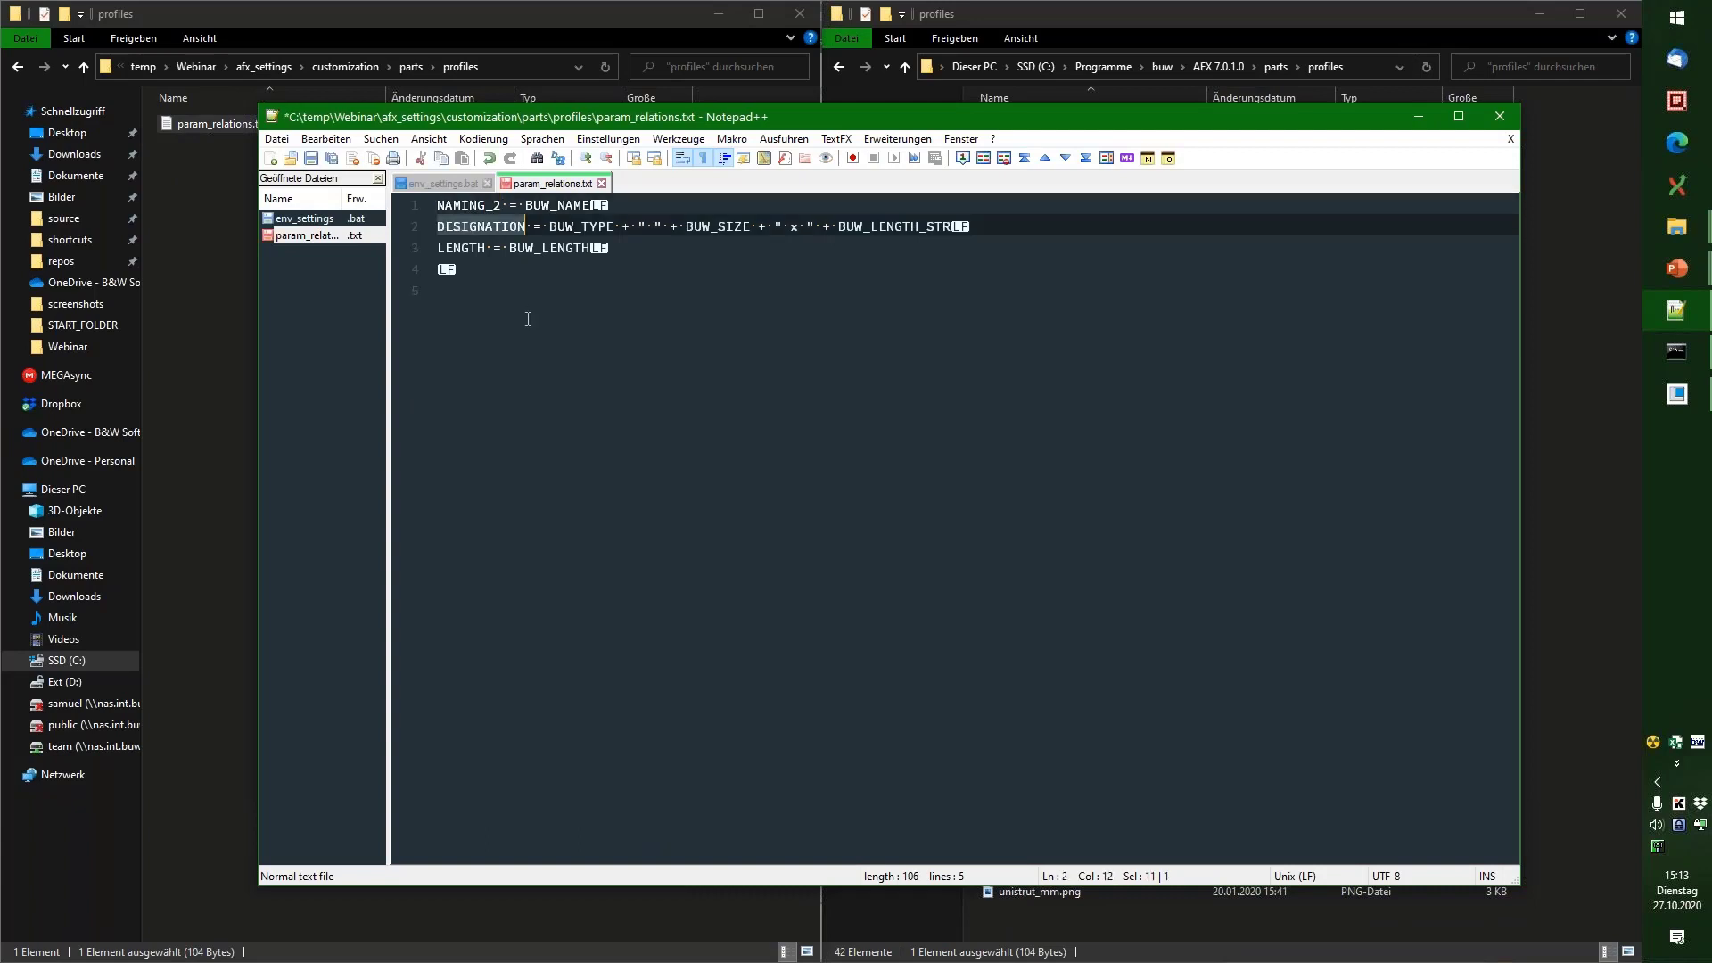
text(OUTLINE)
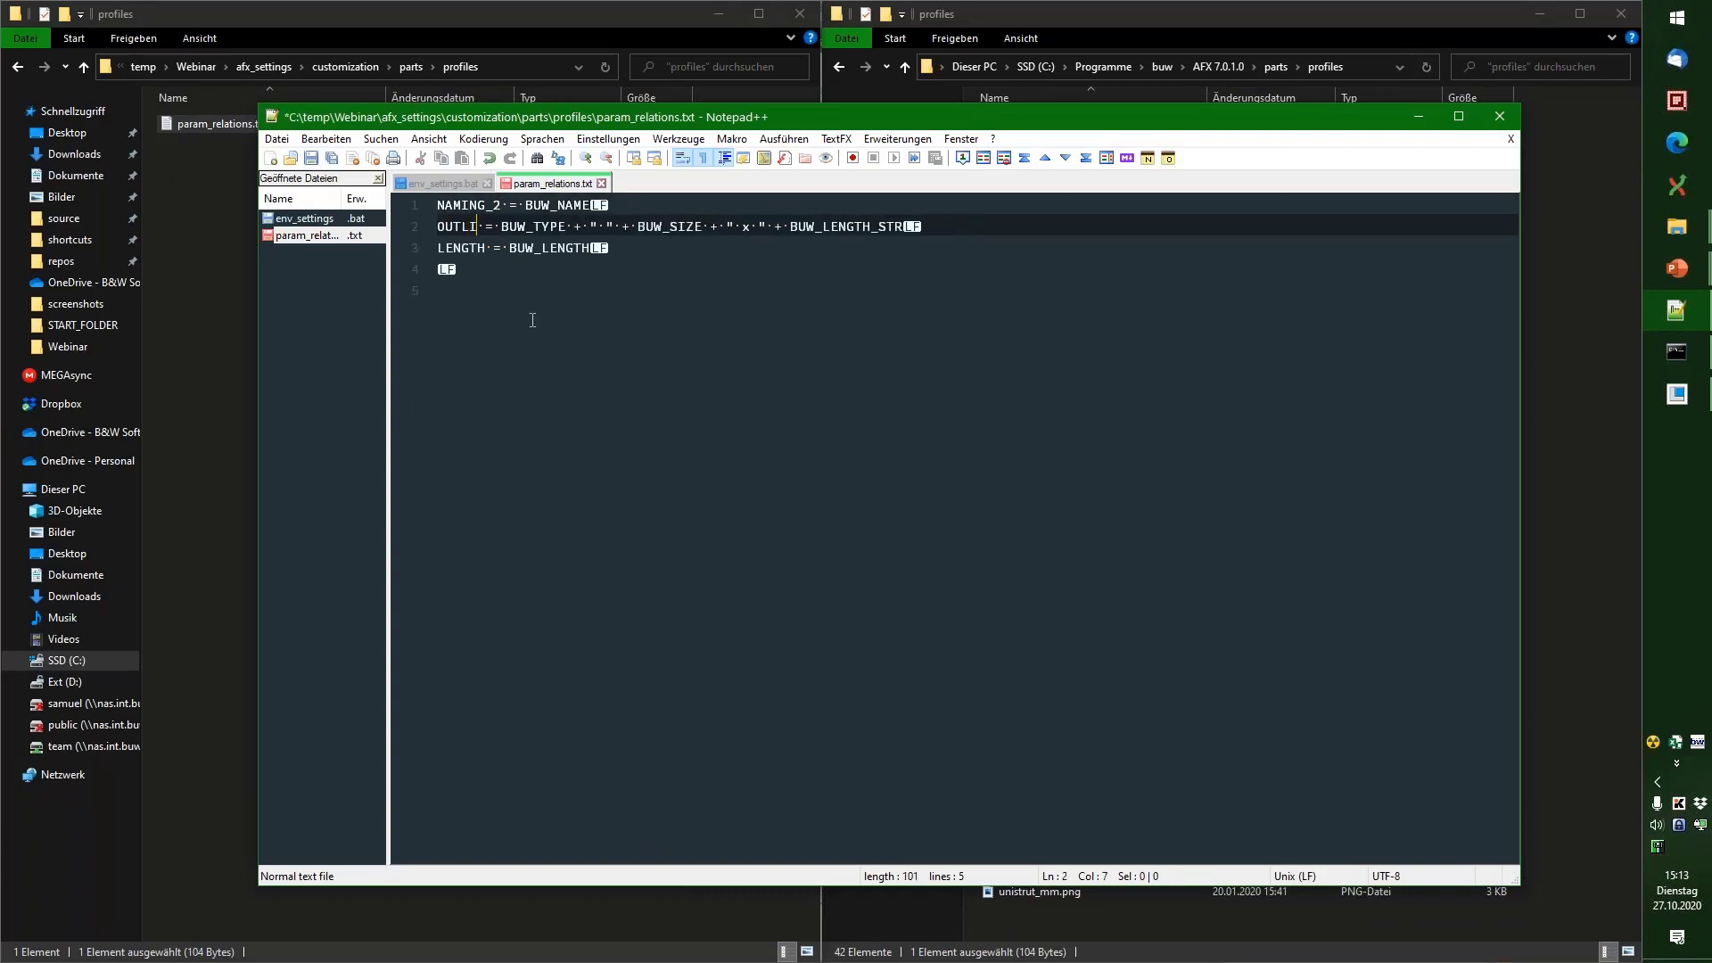
key(ctrl+s)
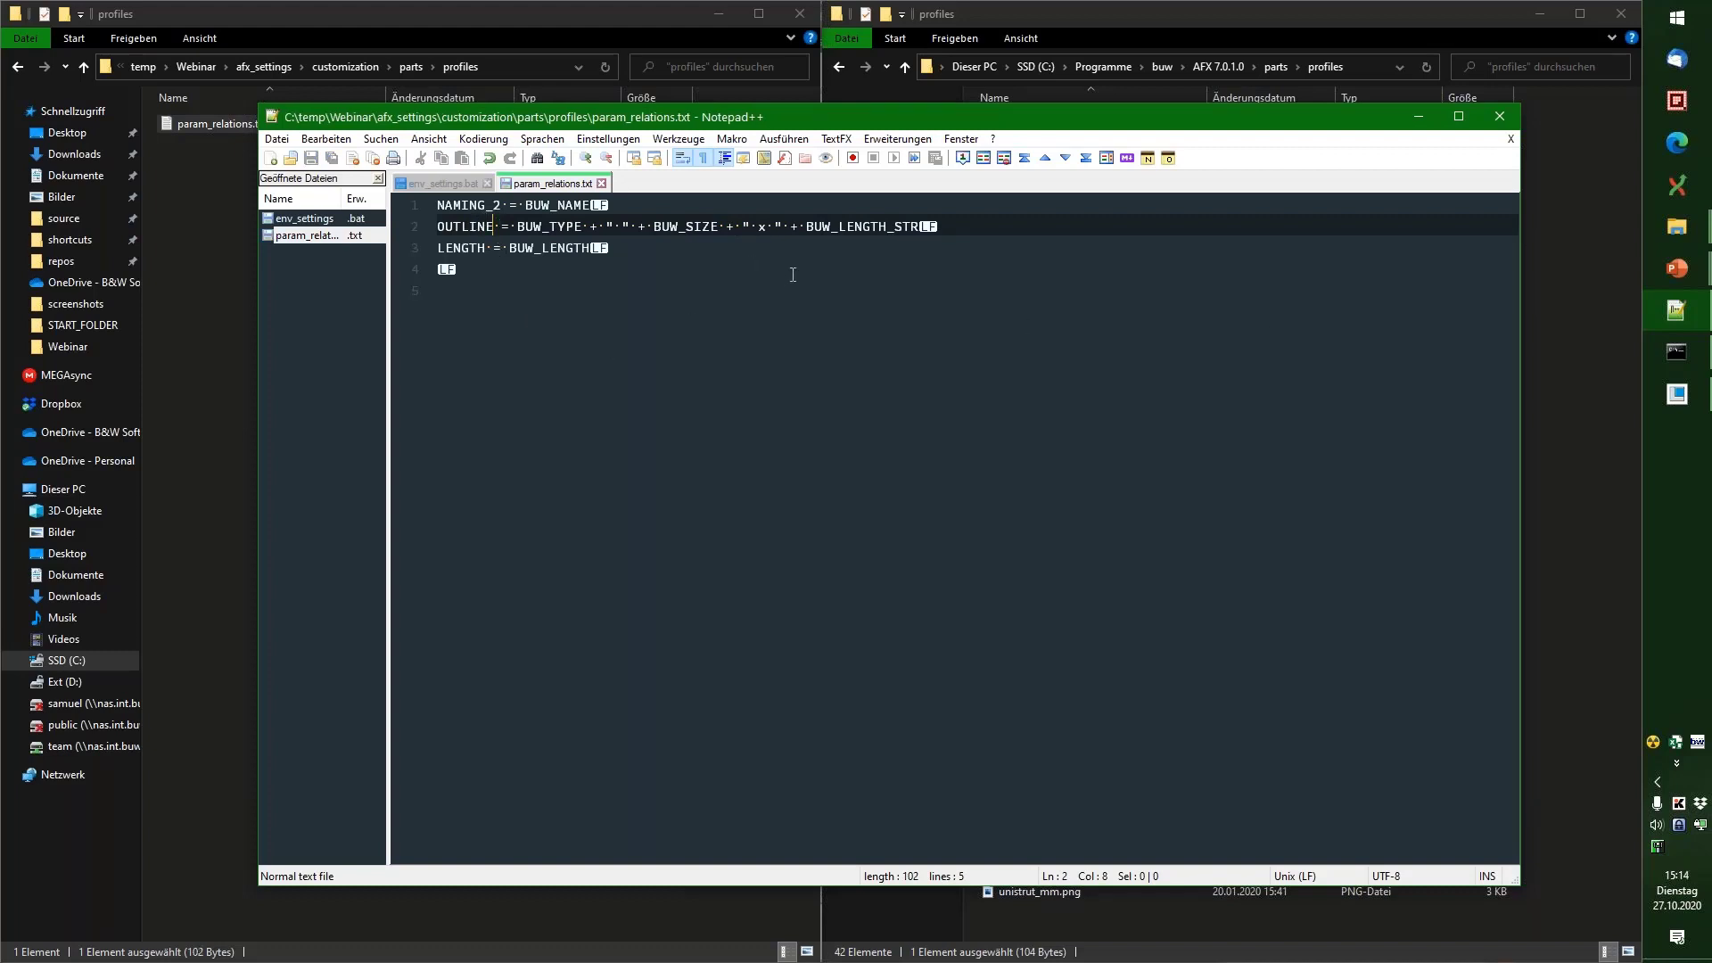
Step: Switch back to Creo Parametric, reopen the Advanced Framework Options and accept them without edits
mouse_move(1671, 399)
click(1571, 410)
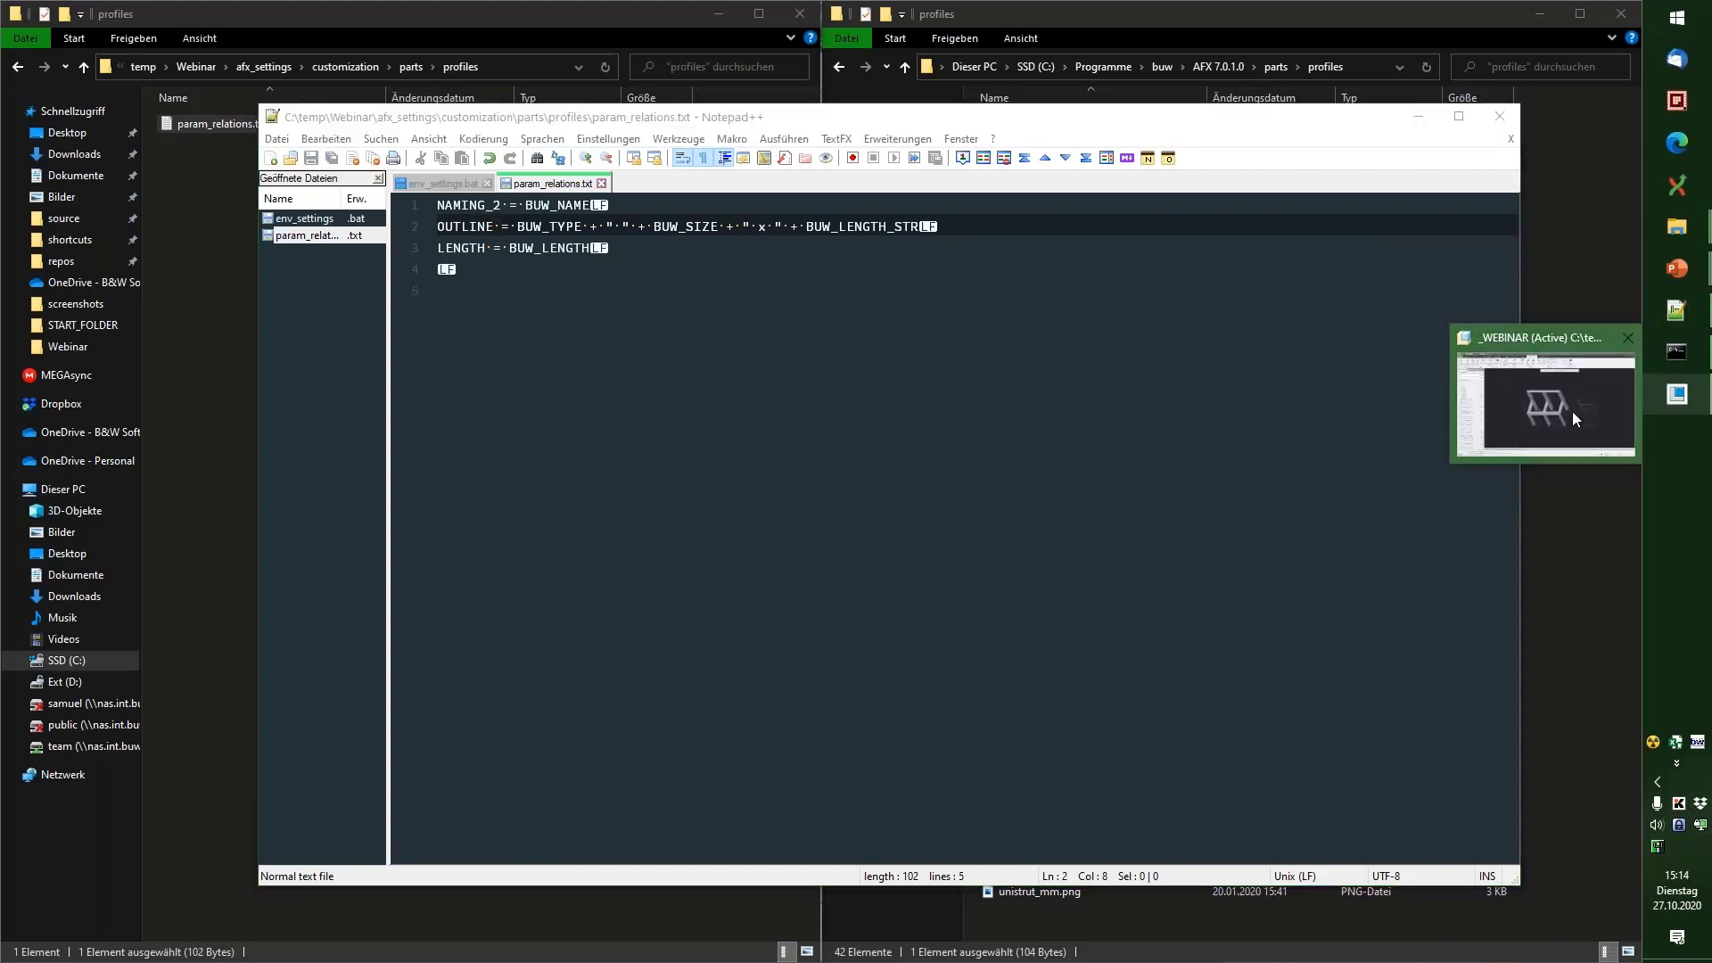
click(995, 85)
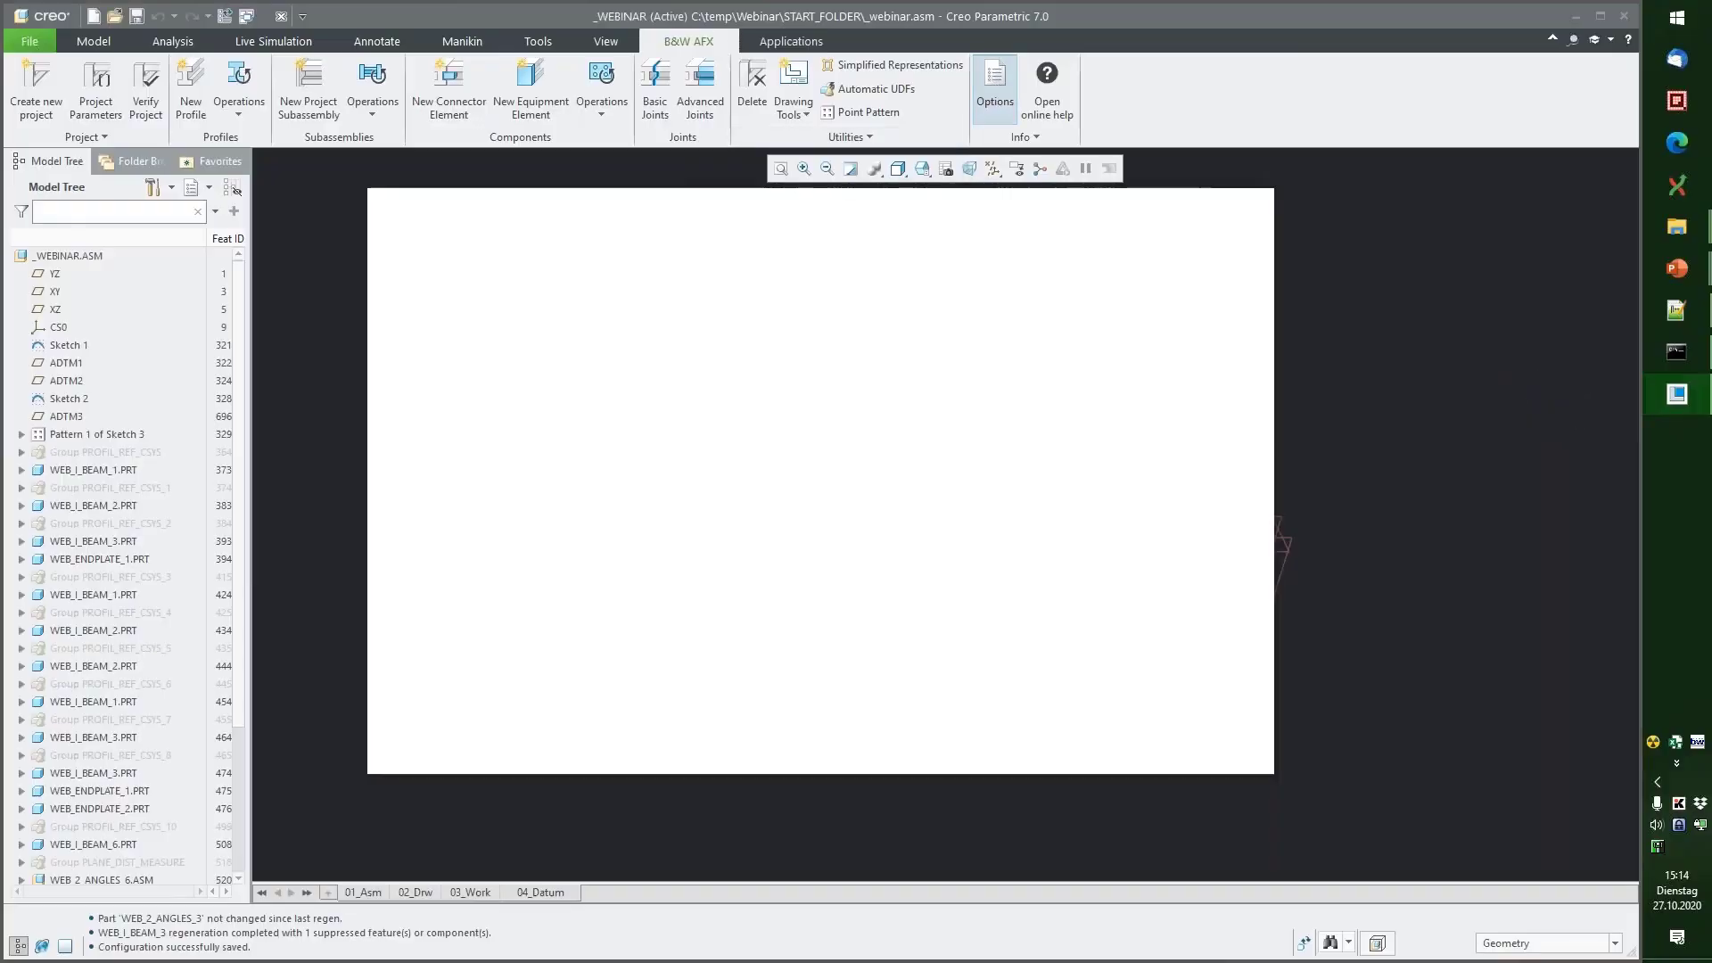
click(1170, 758)
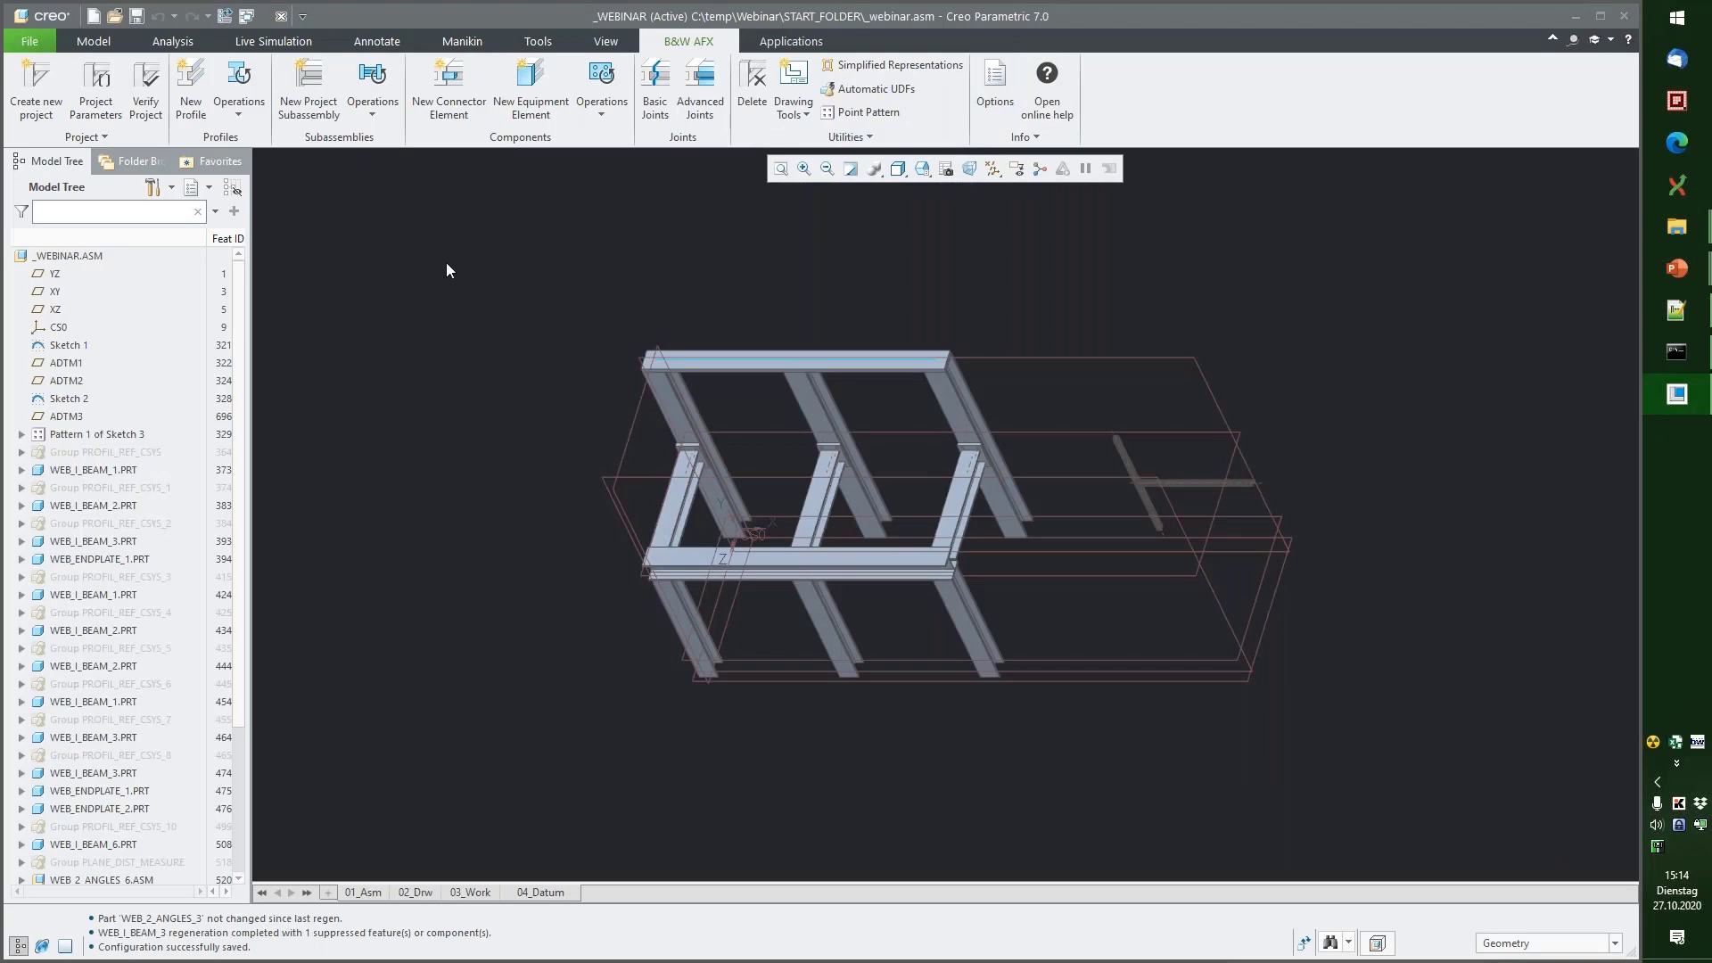
Step: Start a new profile from the STEEL BEAMS MM library, choosing I BEAM, standard DIN 1025, size IPE 100
click(191, 89)
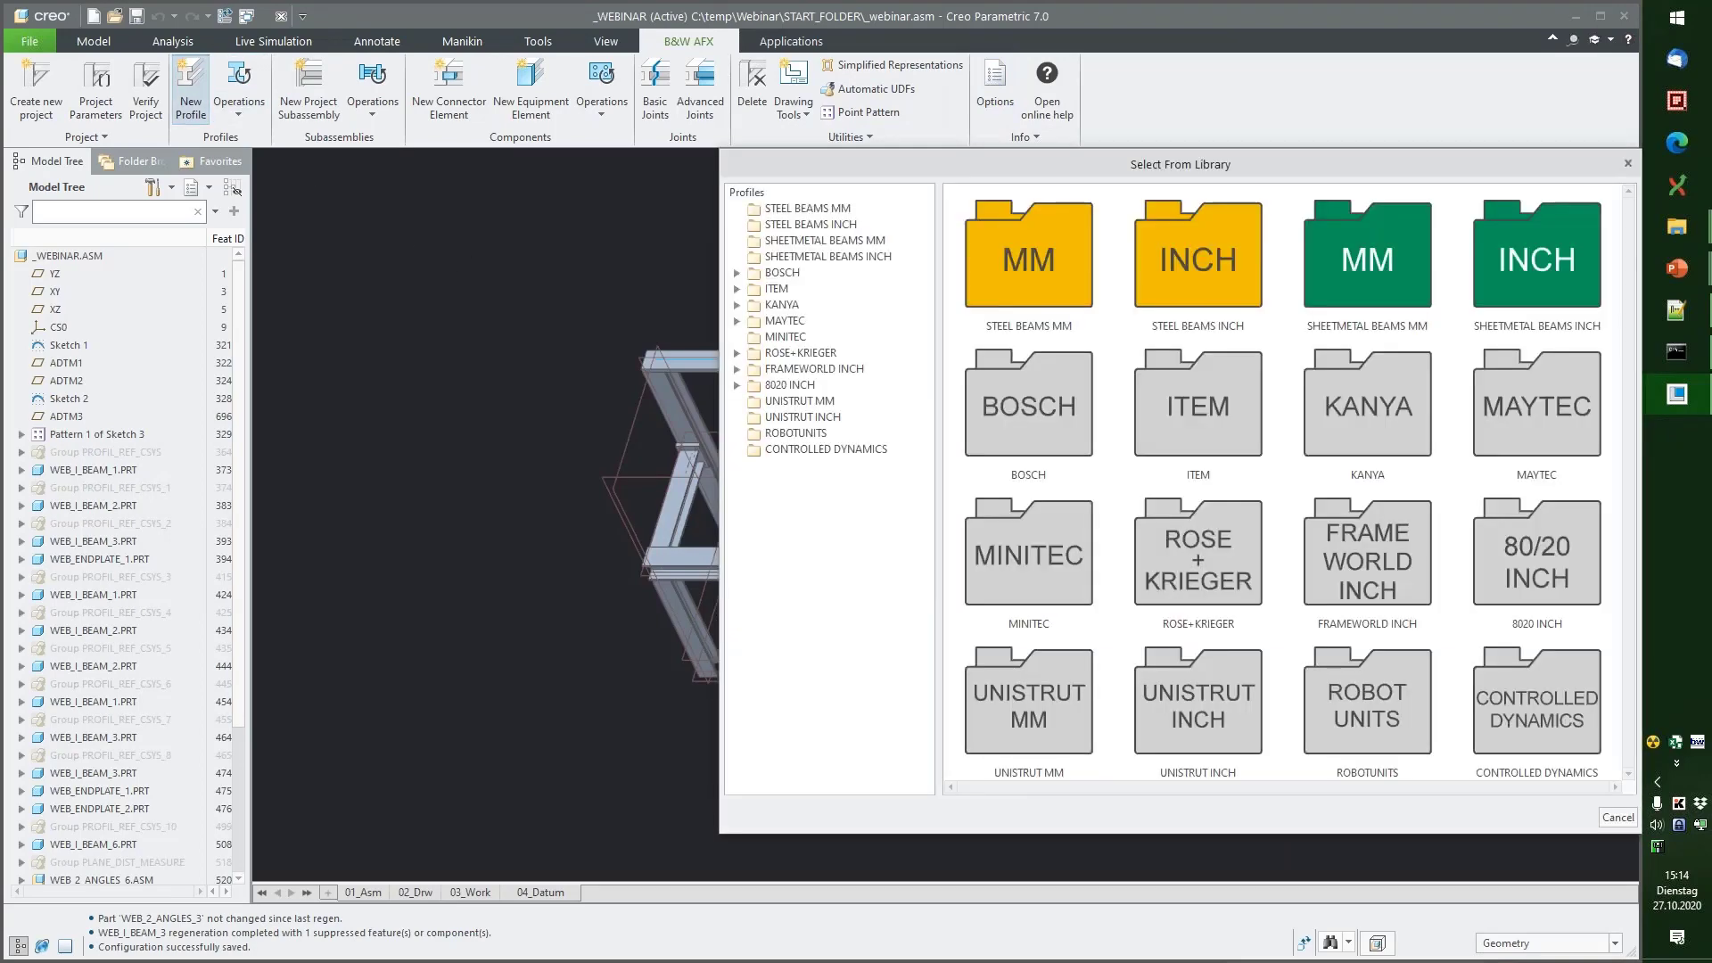
double_click(1048, 264)
double_click(1200, 718)
click(1240, 529)
click(1410, 549)
click(1560, 724)
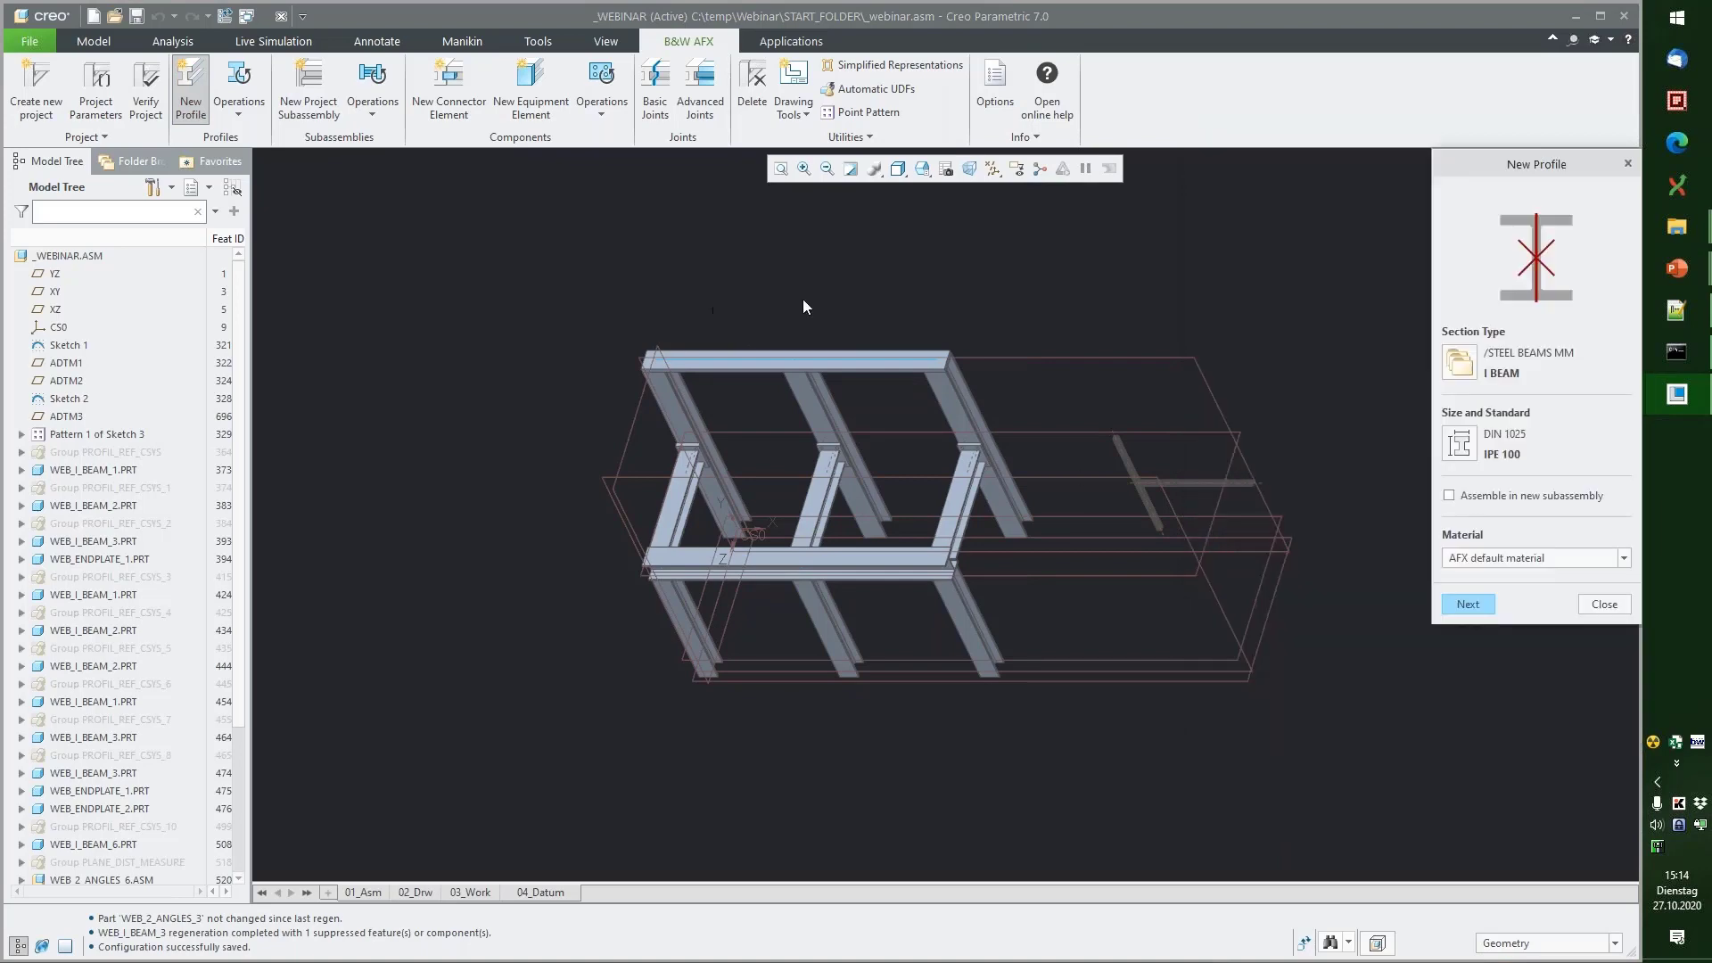
Step: Place the IPE 100 beam along the upper long beam of the frame and open the new part's parameters
middle_click(992, 296)
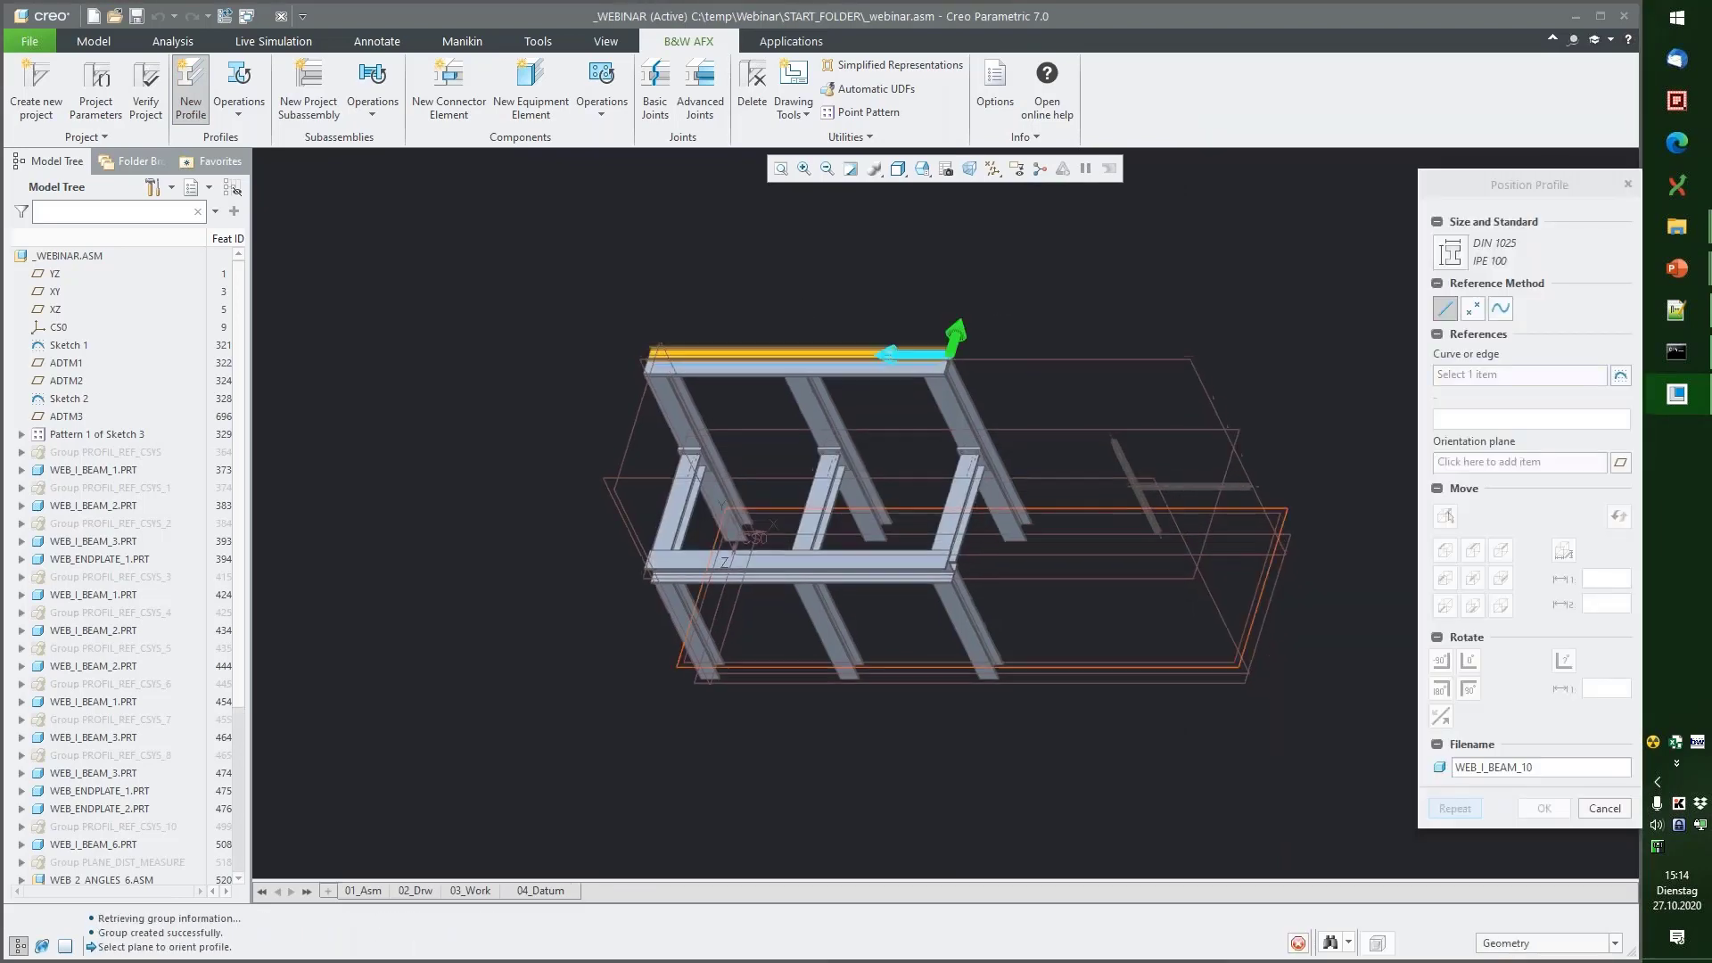
middle_click(901, 346)
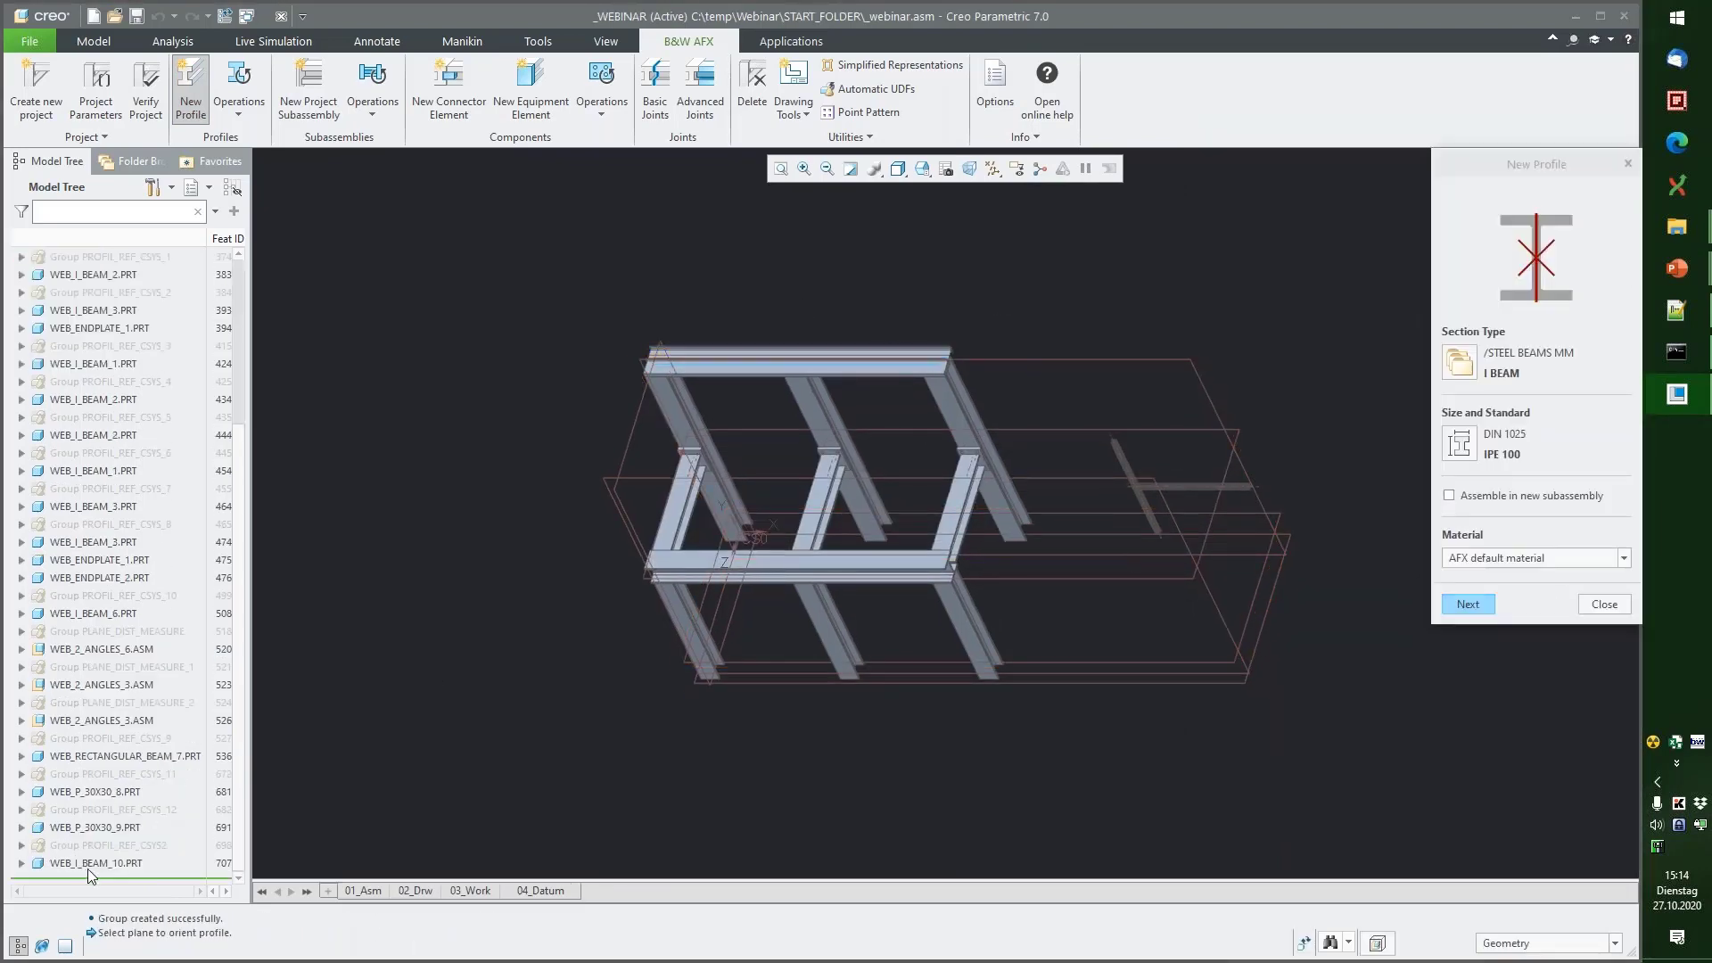
click(100, 860)
right_click(111, 858)
click(157, 776)
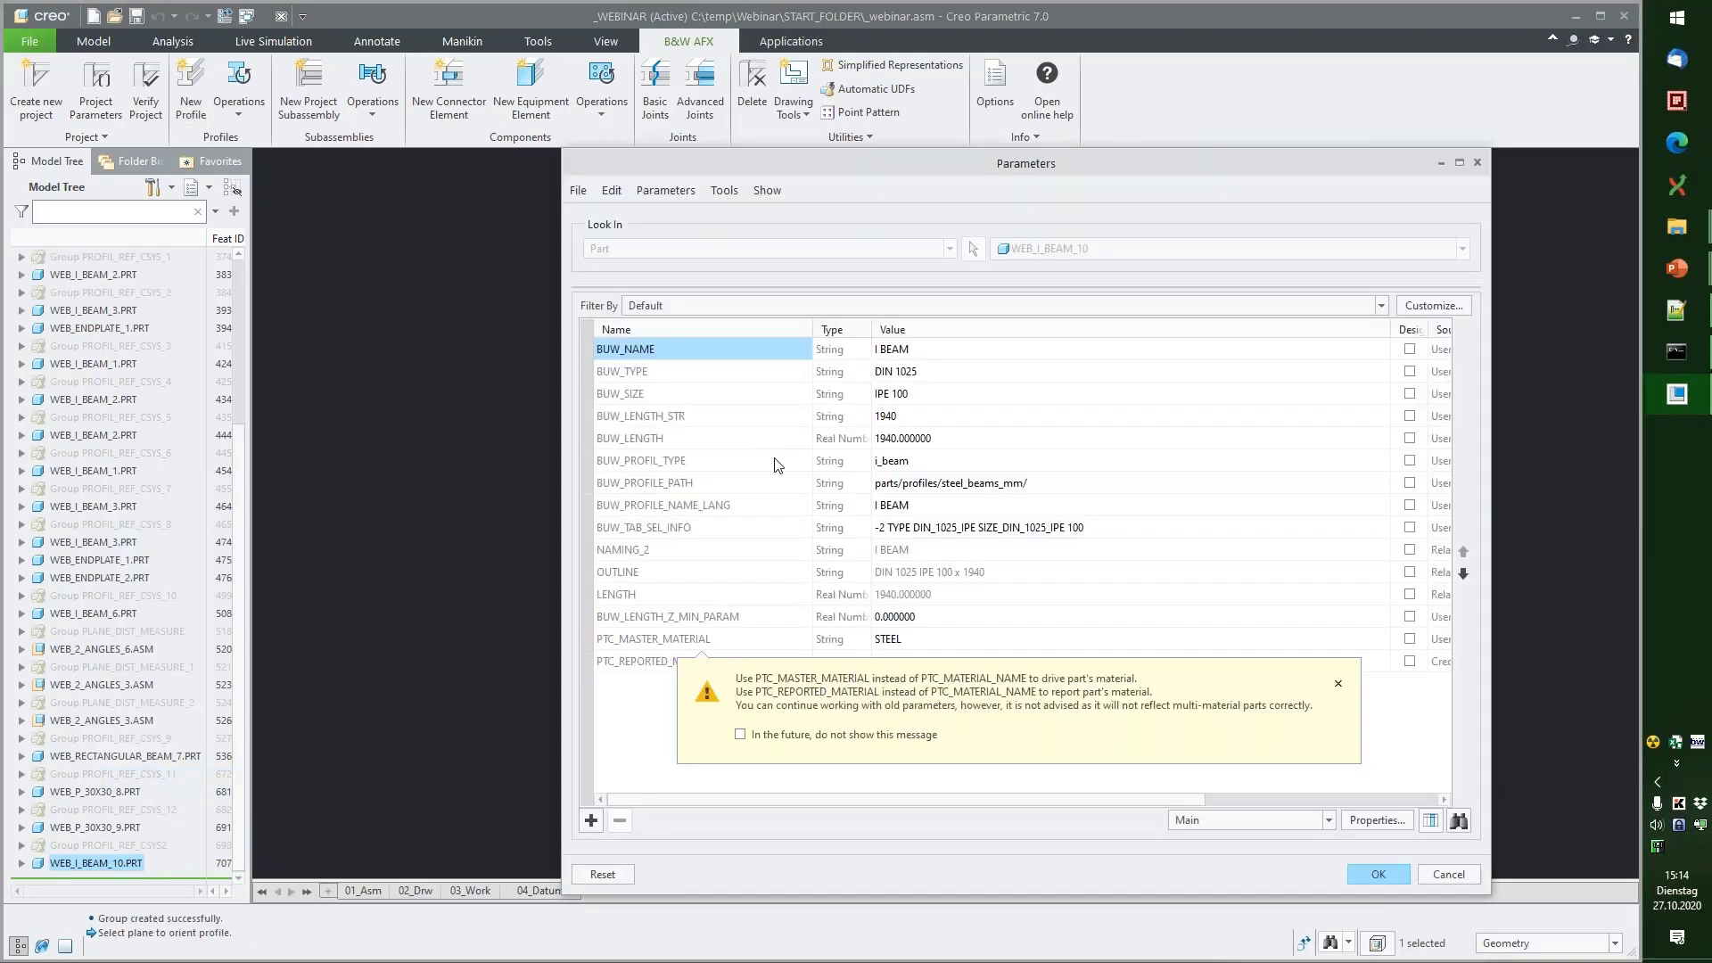
Step: Examine the NAMING_2, OUTLINE and LENGTH parameters of the new I-beam part
click(658, 554)
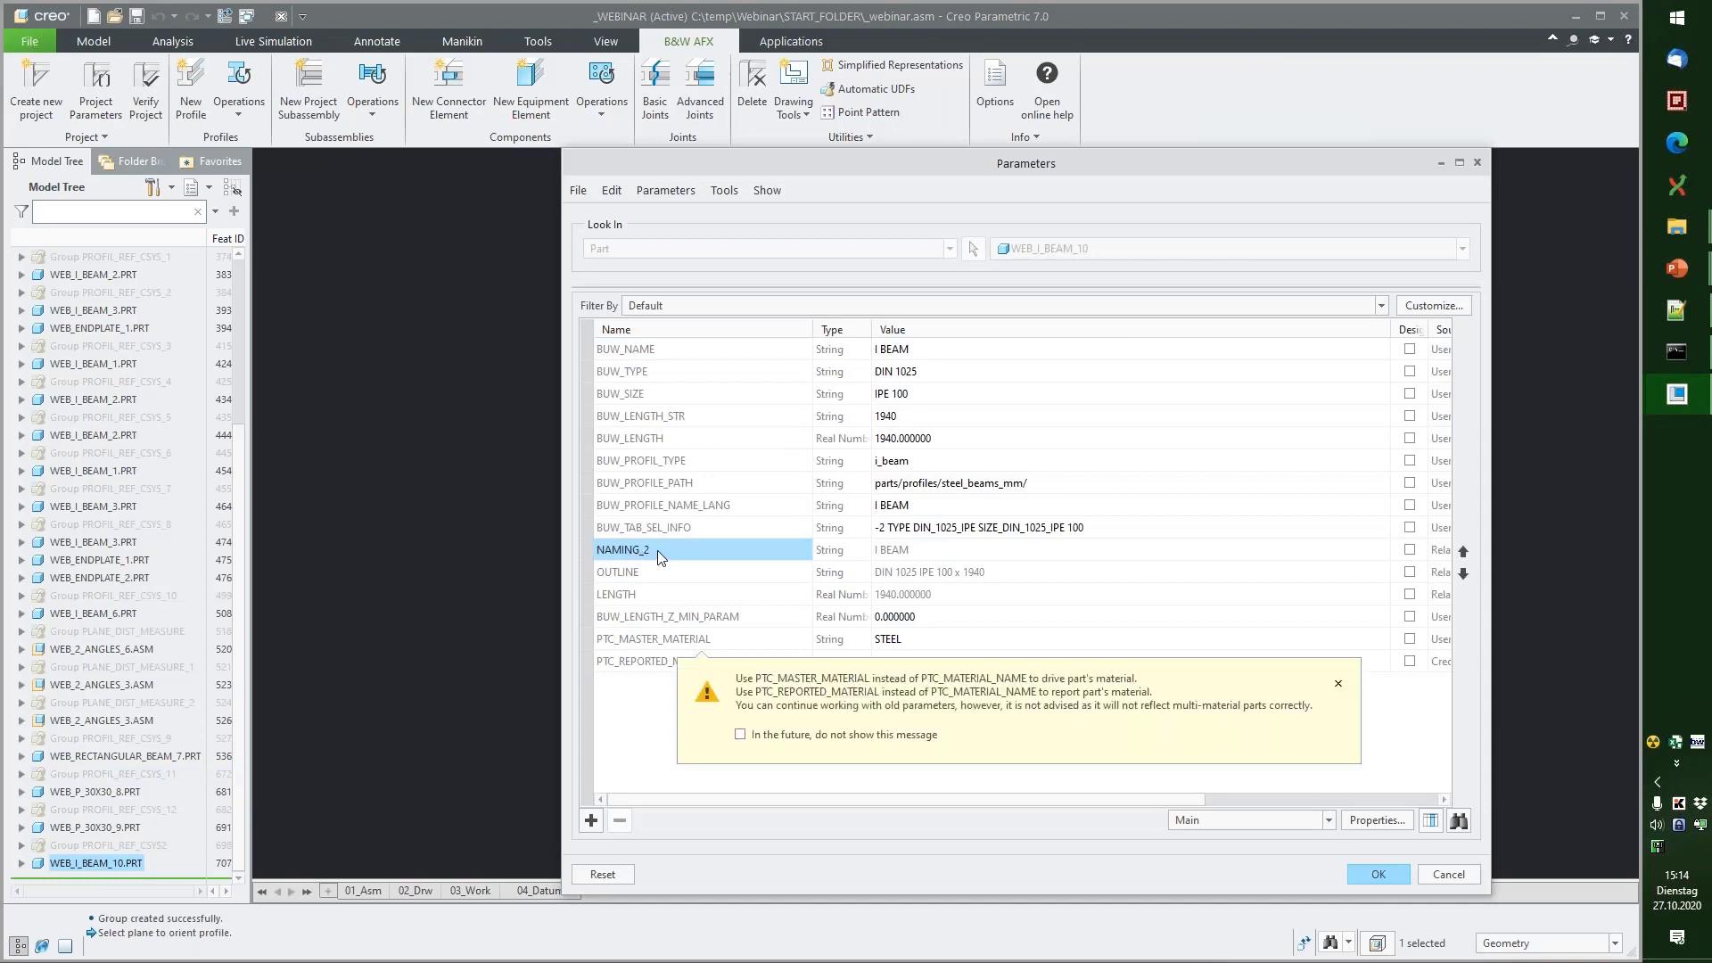
click(657, 580)
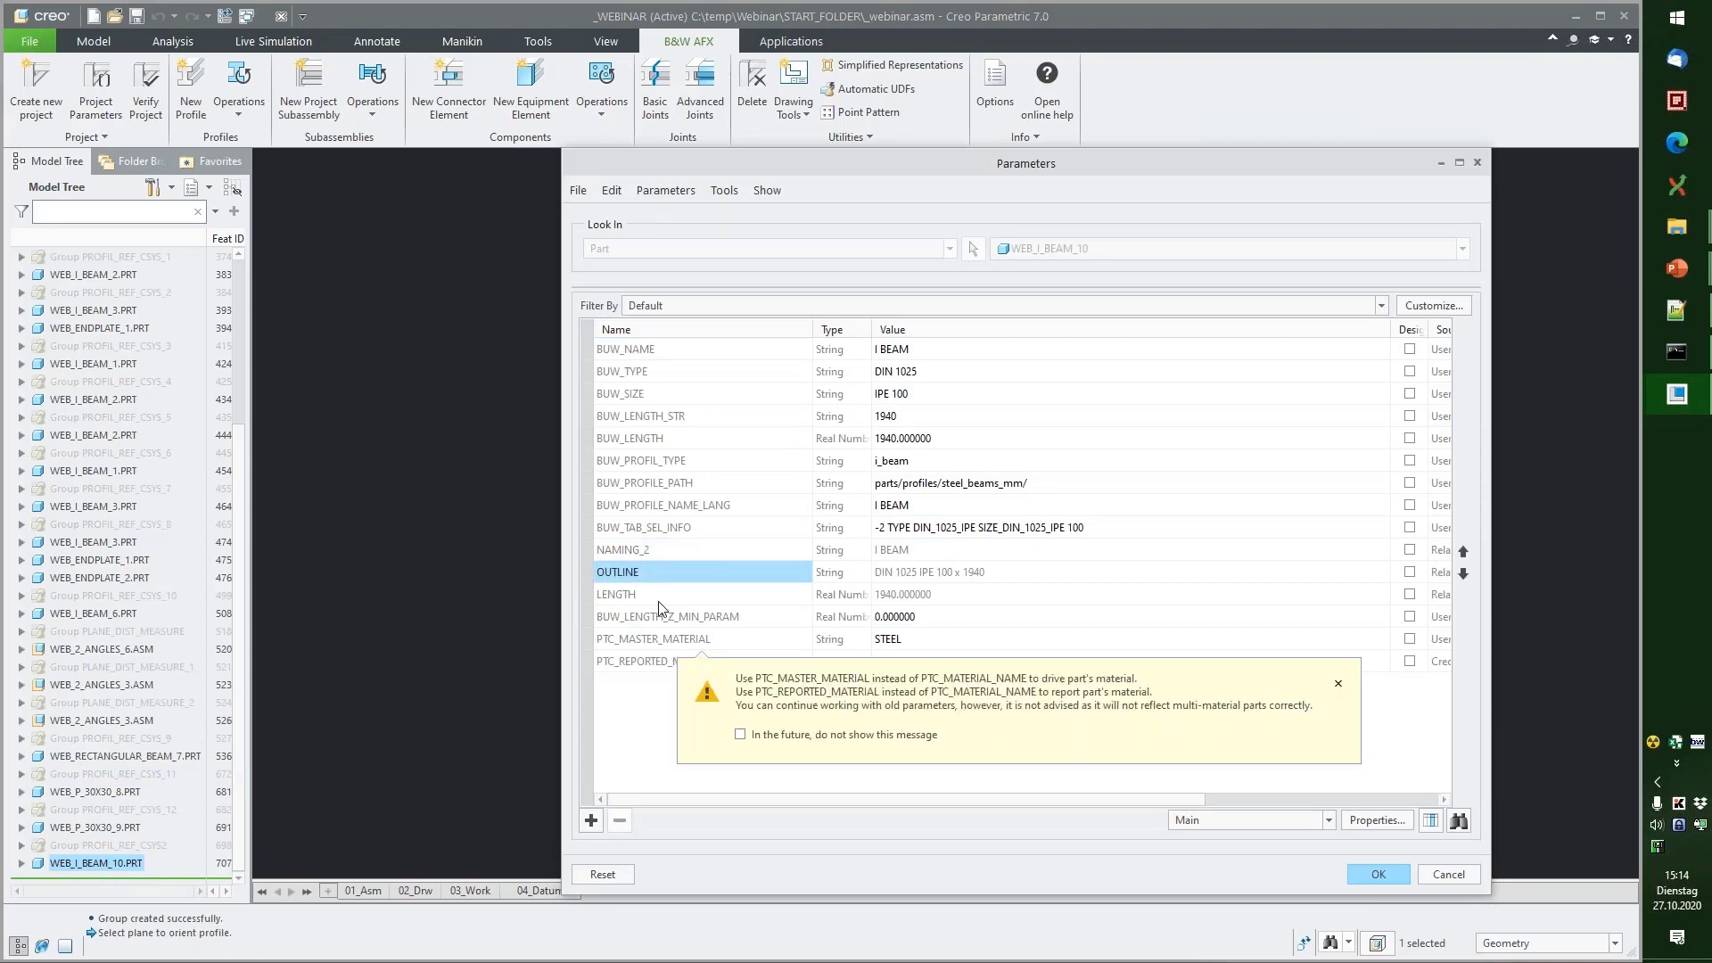
click(660, 601)
click(656, 569)
click(656, 594)
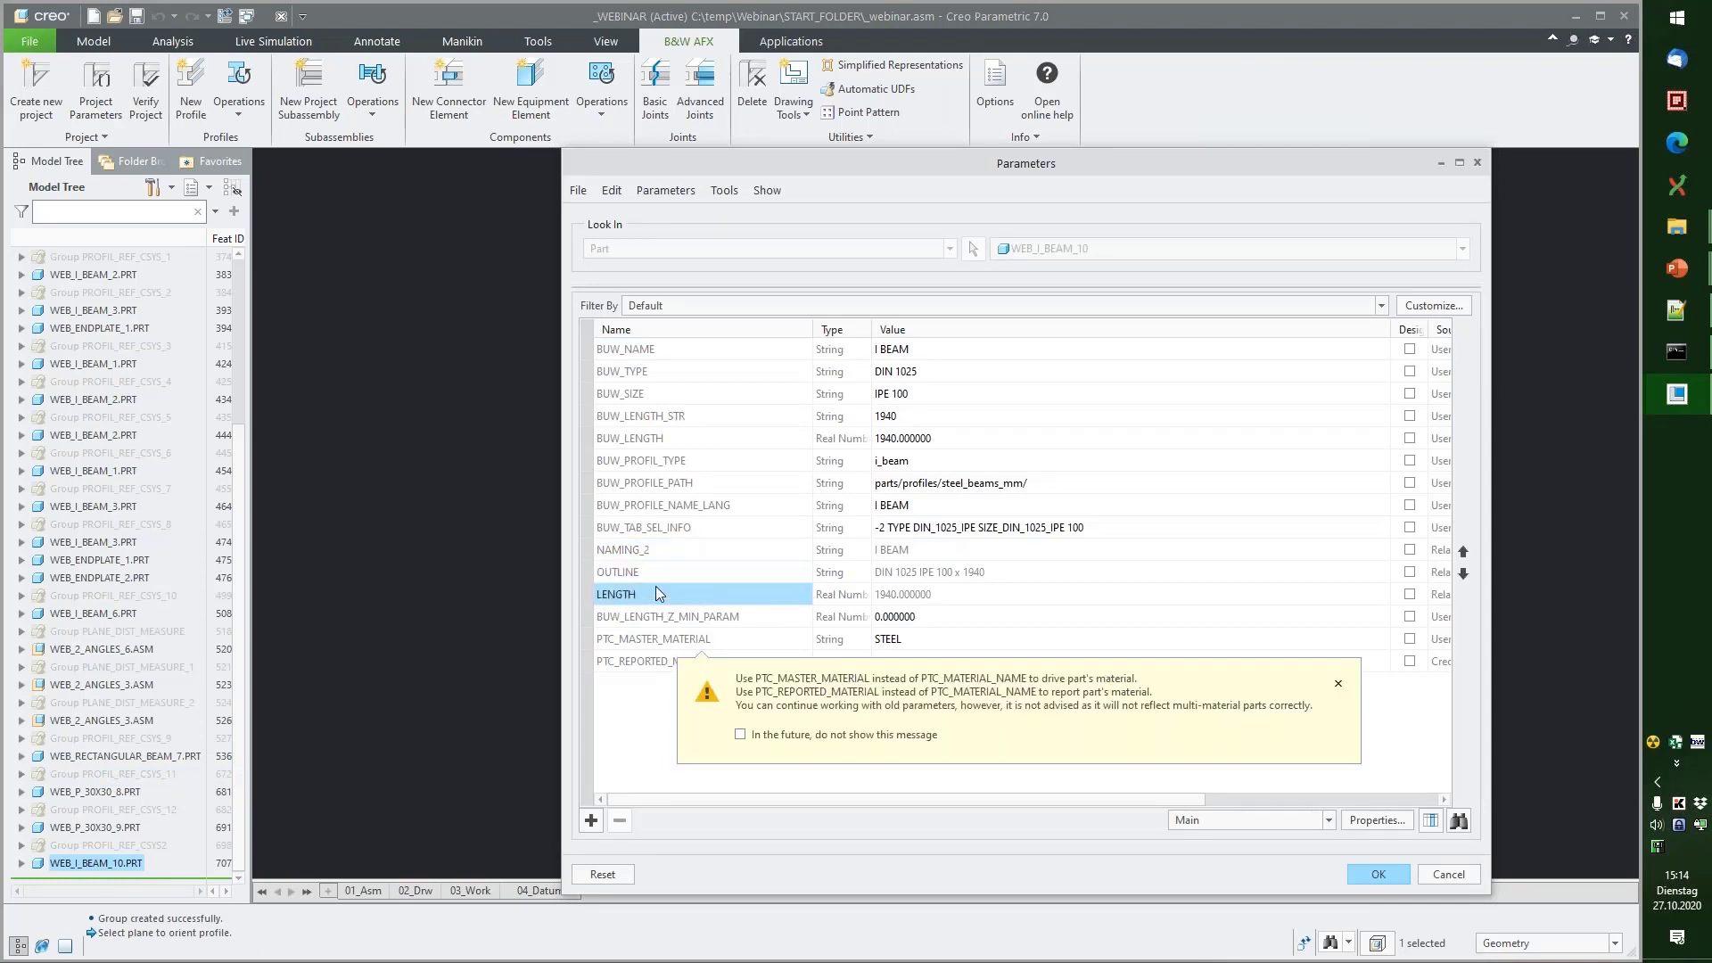
click(665, 551)
click(660, 573)
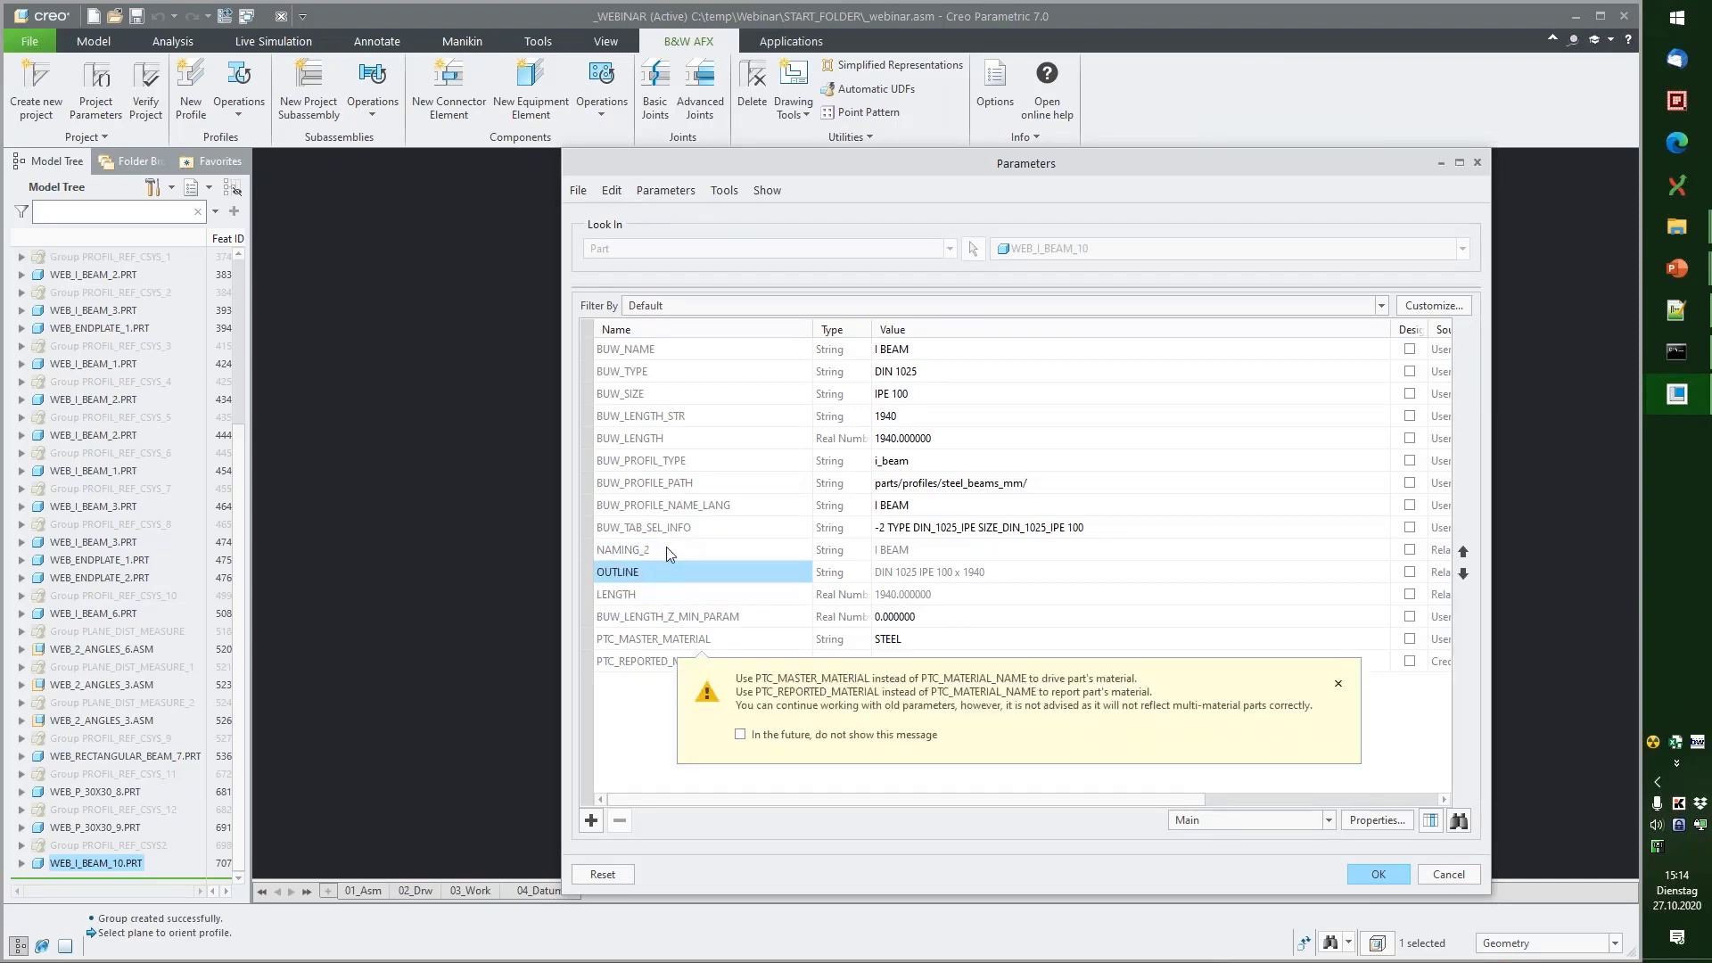
click(667, 549)
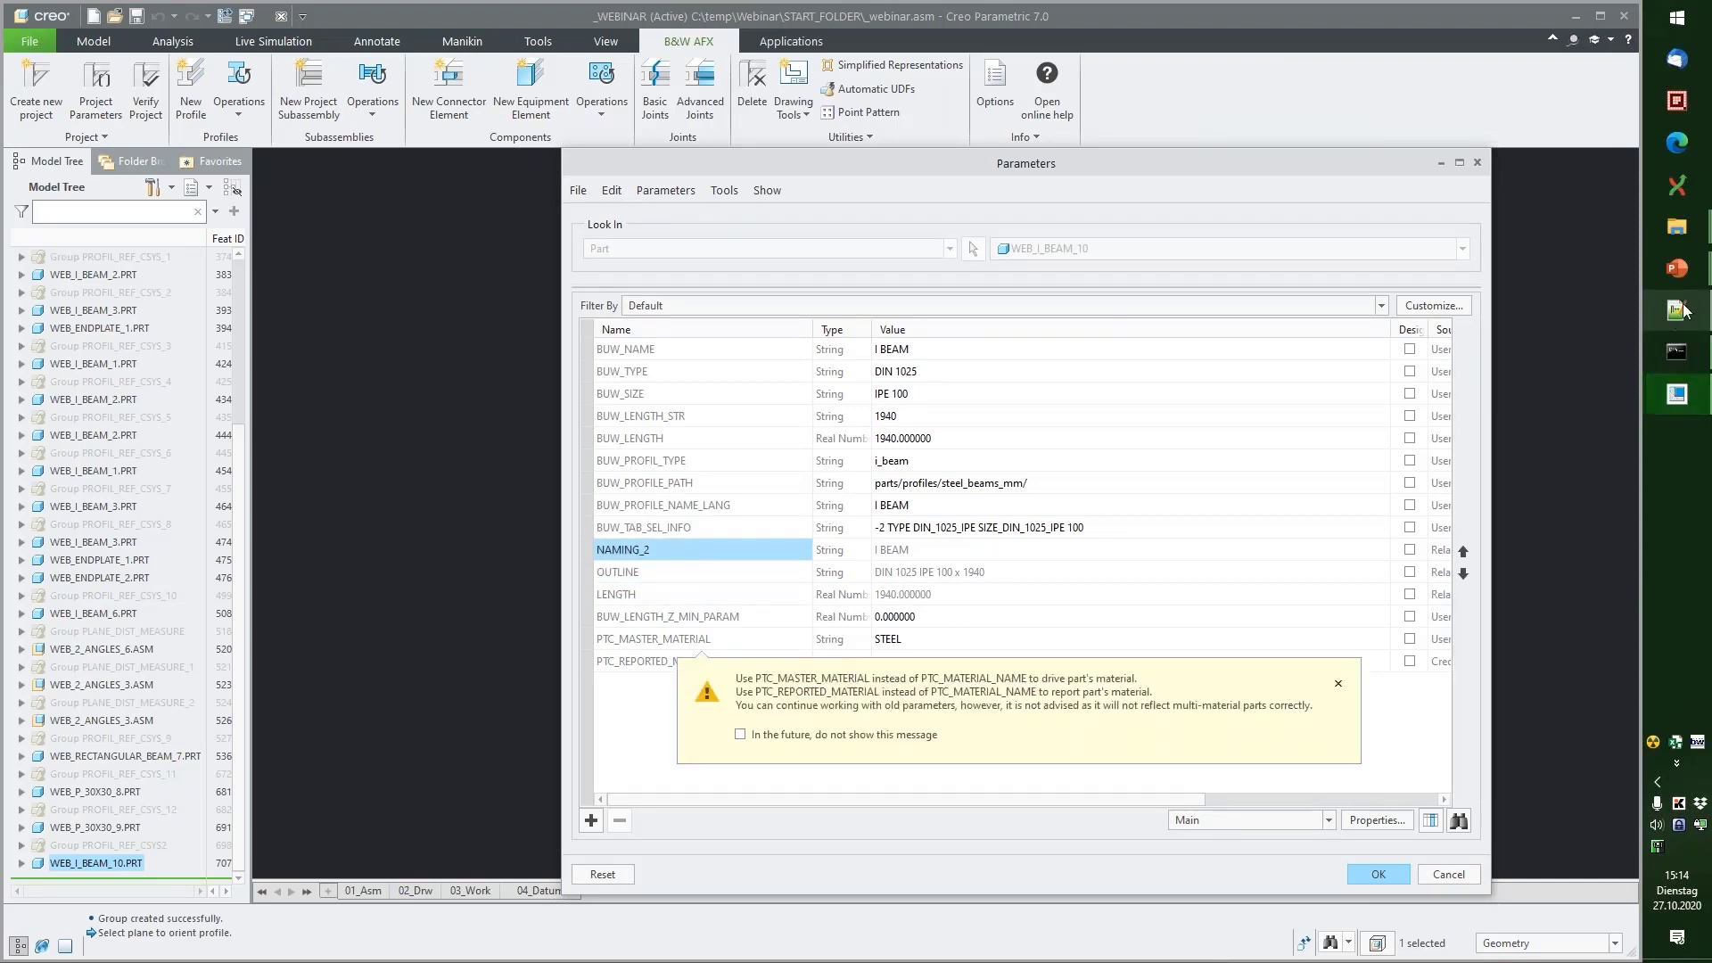
Step: Compare the parameters with param_relations.txt in Notepad++, close the text editor and leave the parameters without edits
mouse_move(1677, 310)
click(1584, 317)
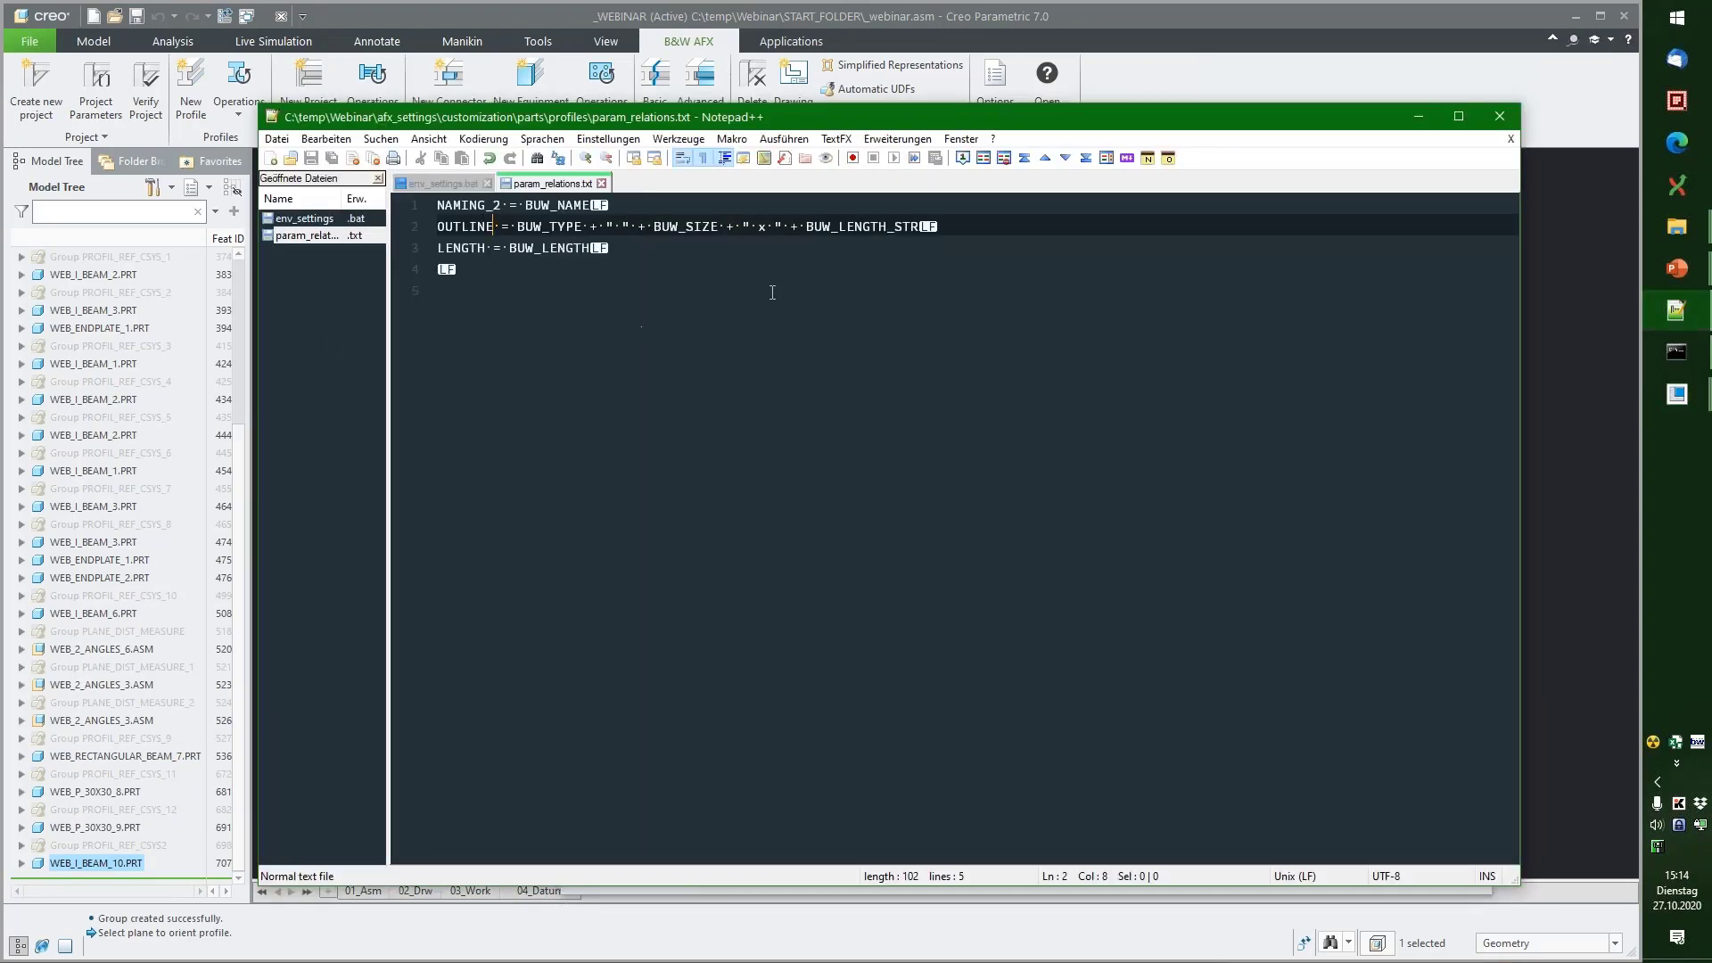
click(1500, 116)
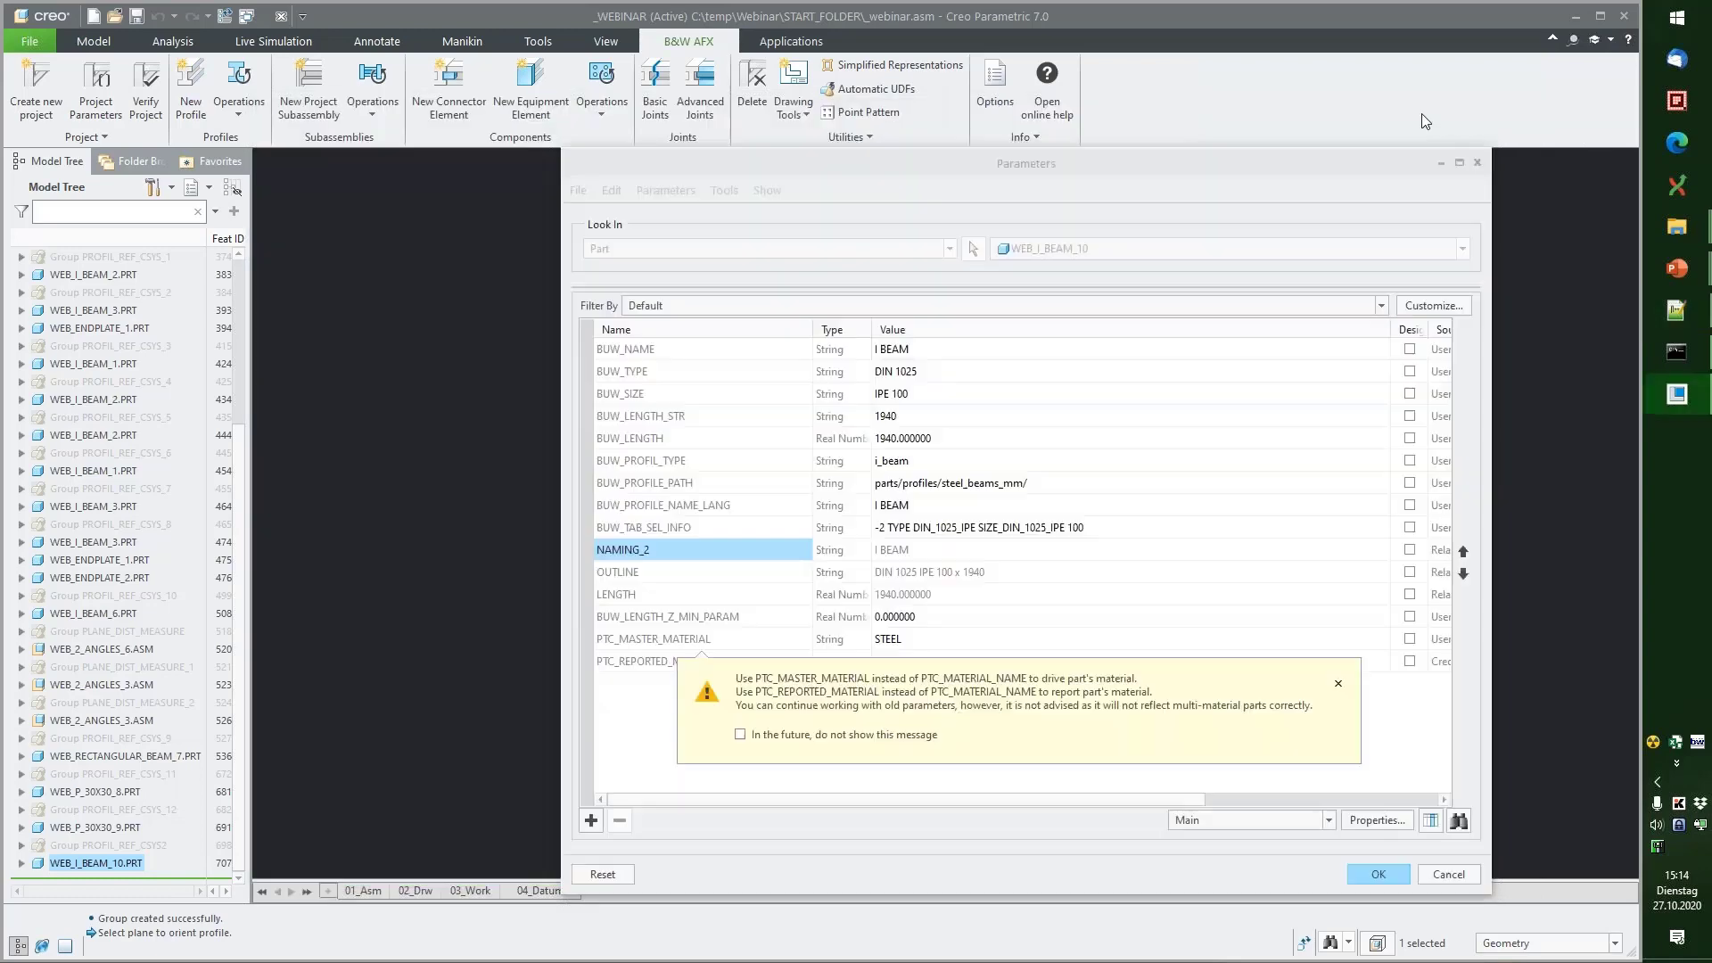
click(1448, 874)
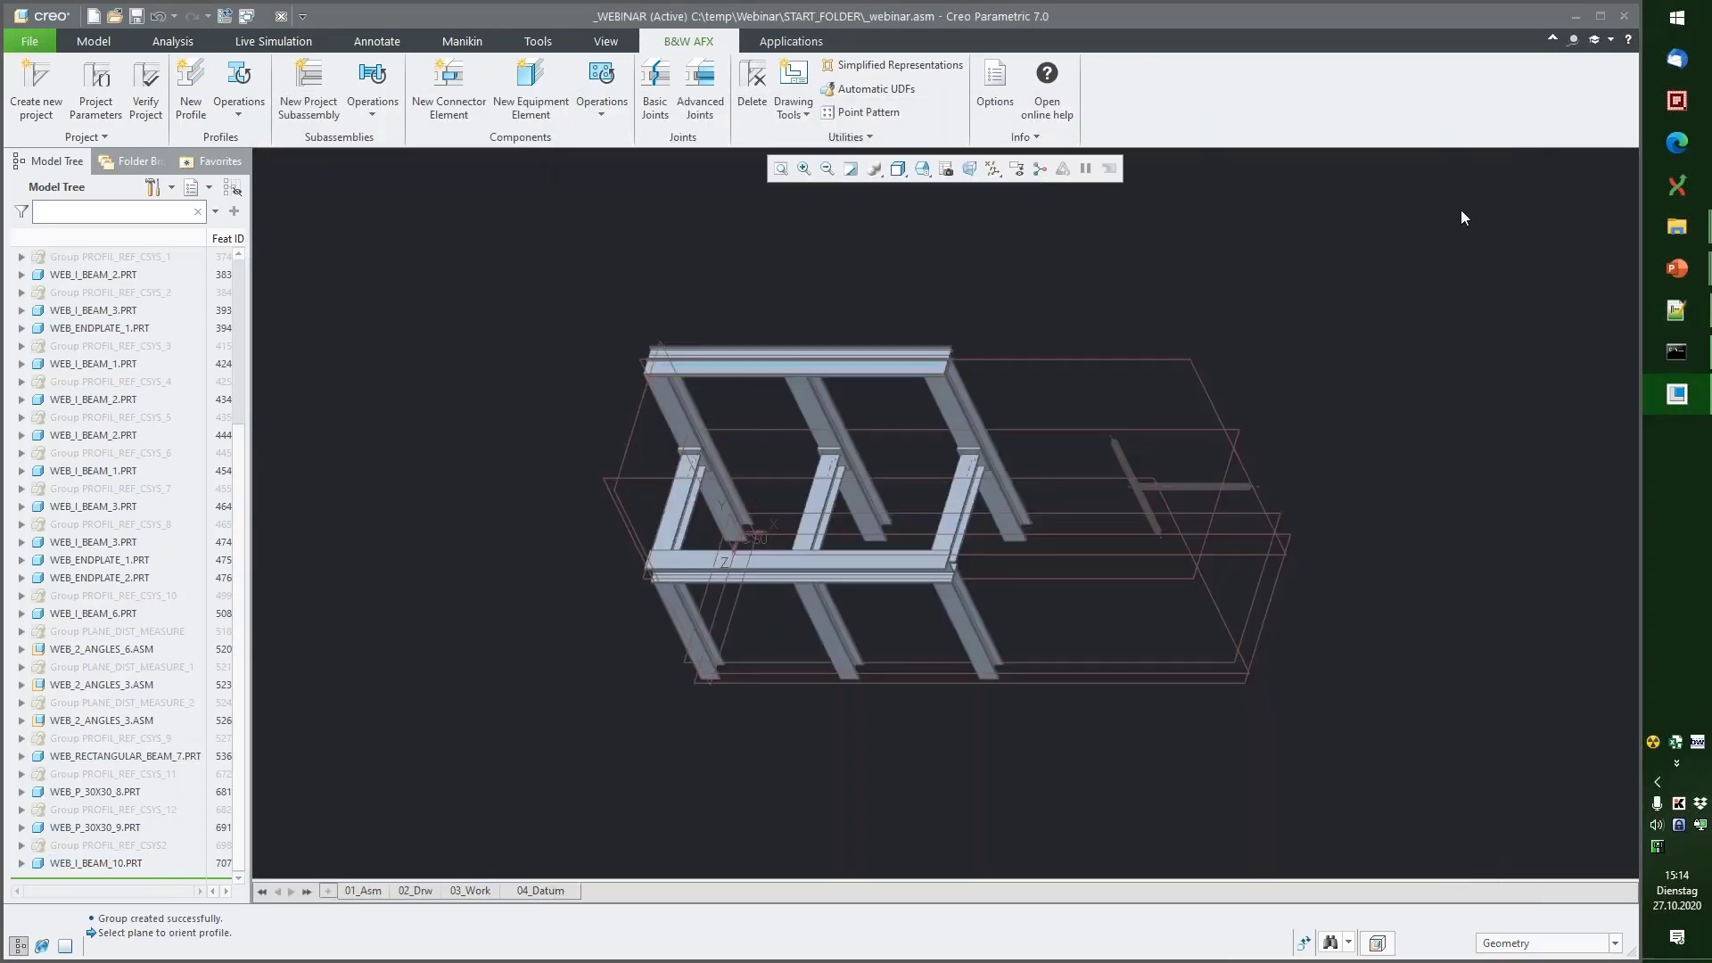
Step: Switch to File Explorer and show the customization and AFX 7.0.1.0 profiles folders side by side
mouse_move(1707, 228)
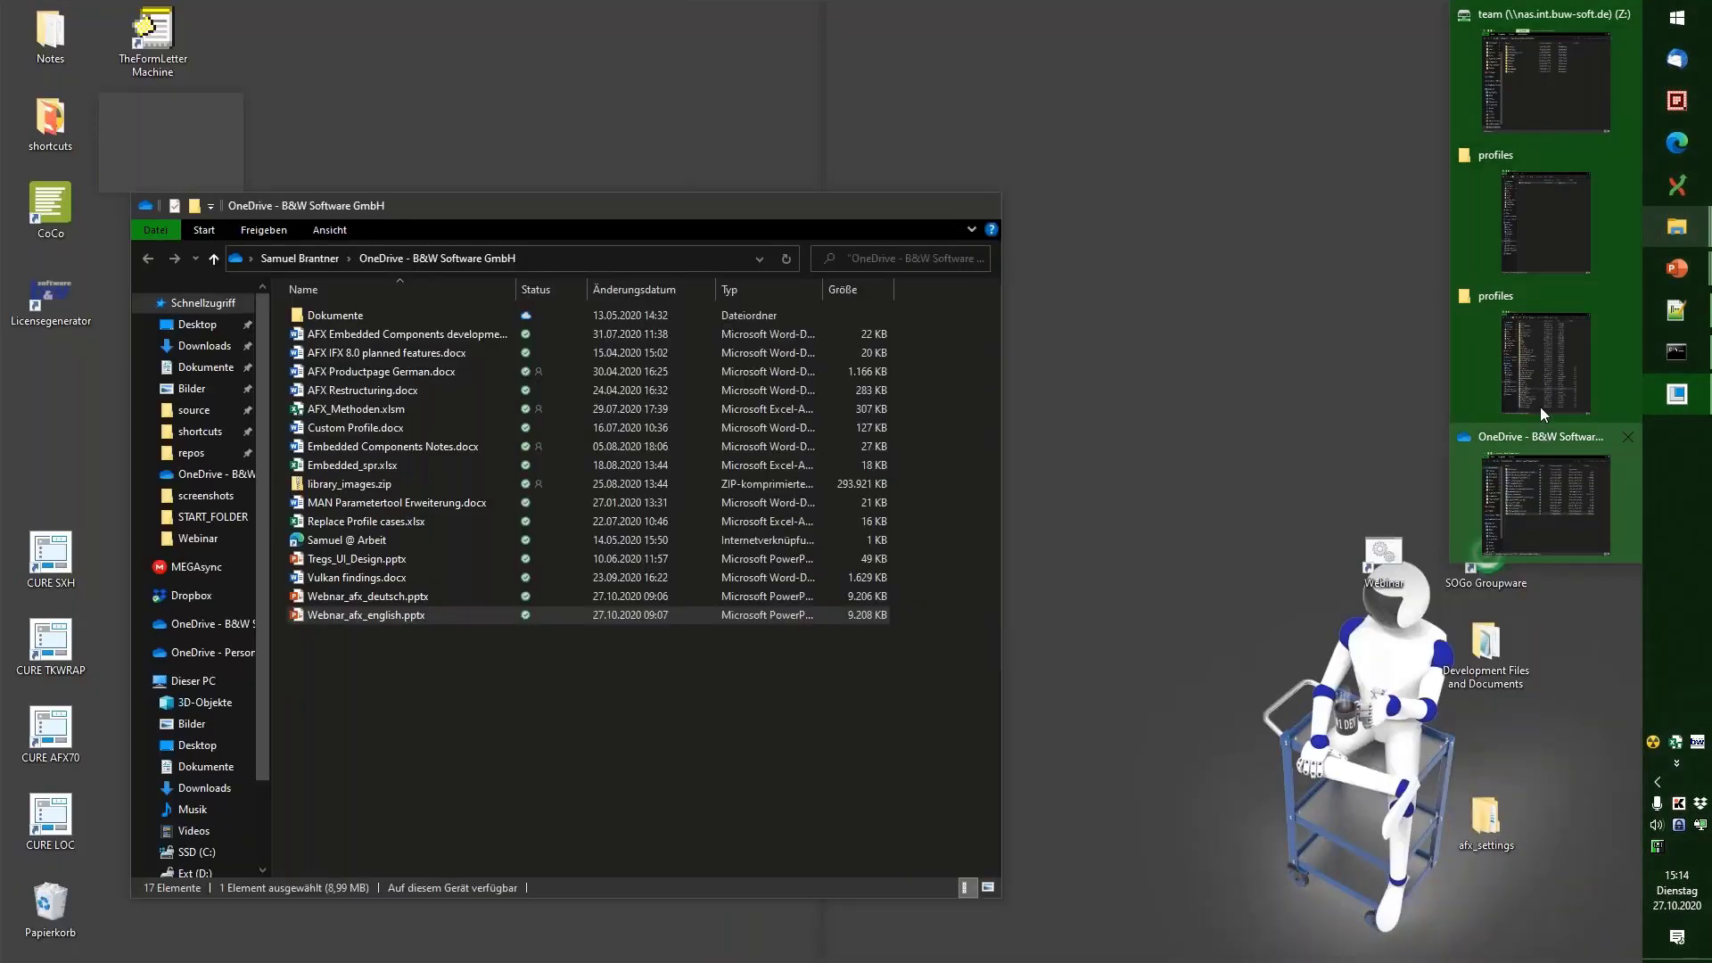
click(1541, 220)
mouse_move(1677, 226)
click(1545, 344)
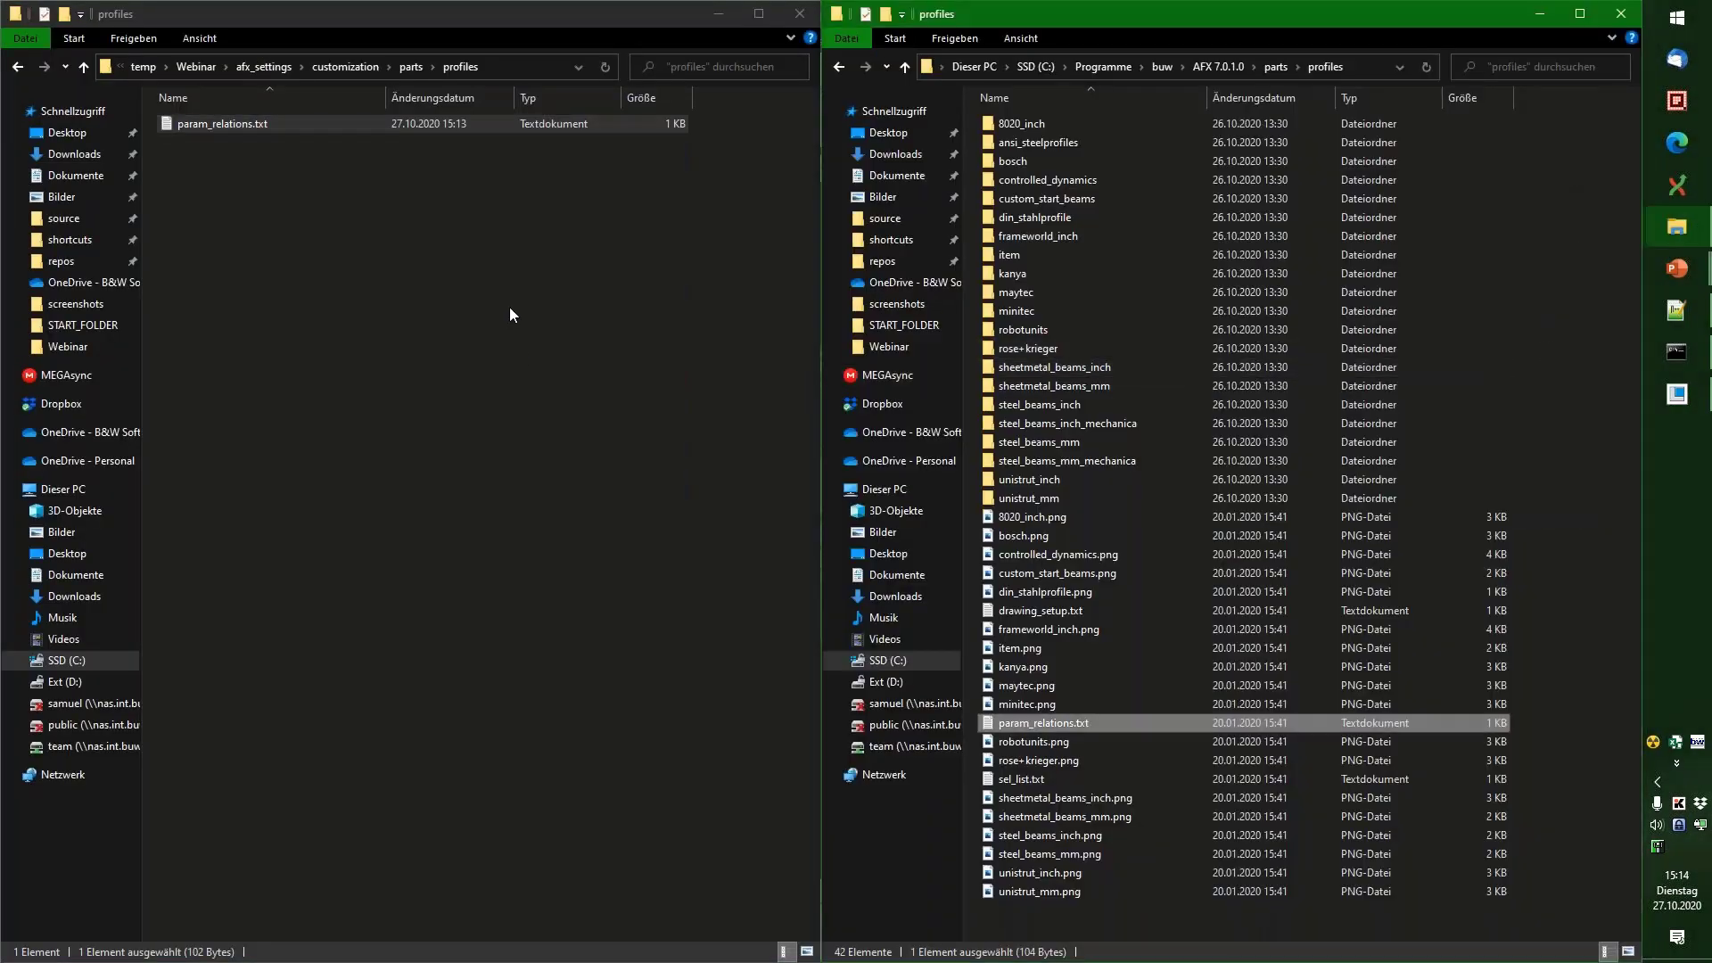
click(398, 307)
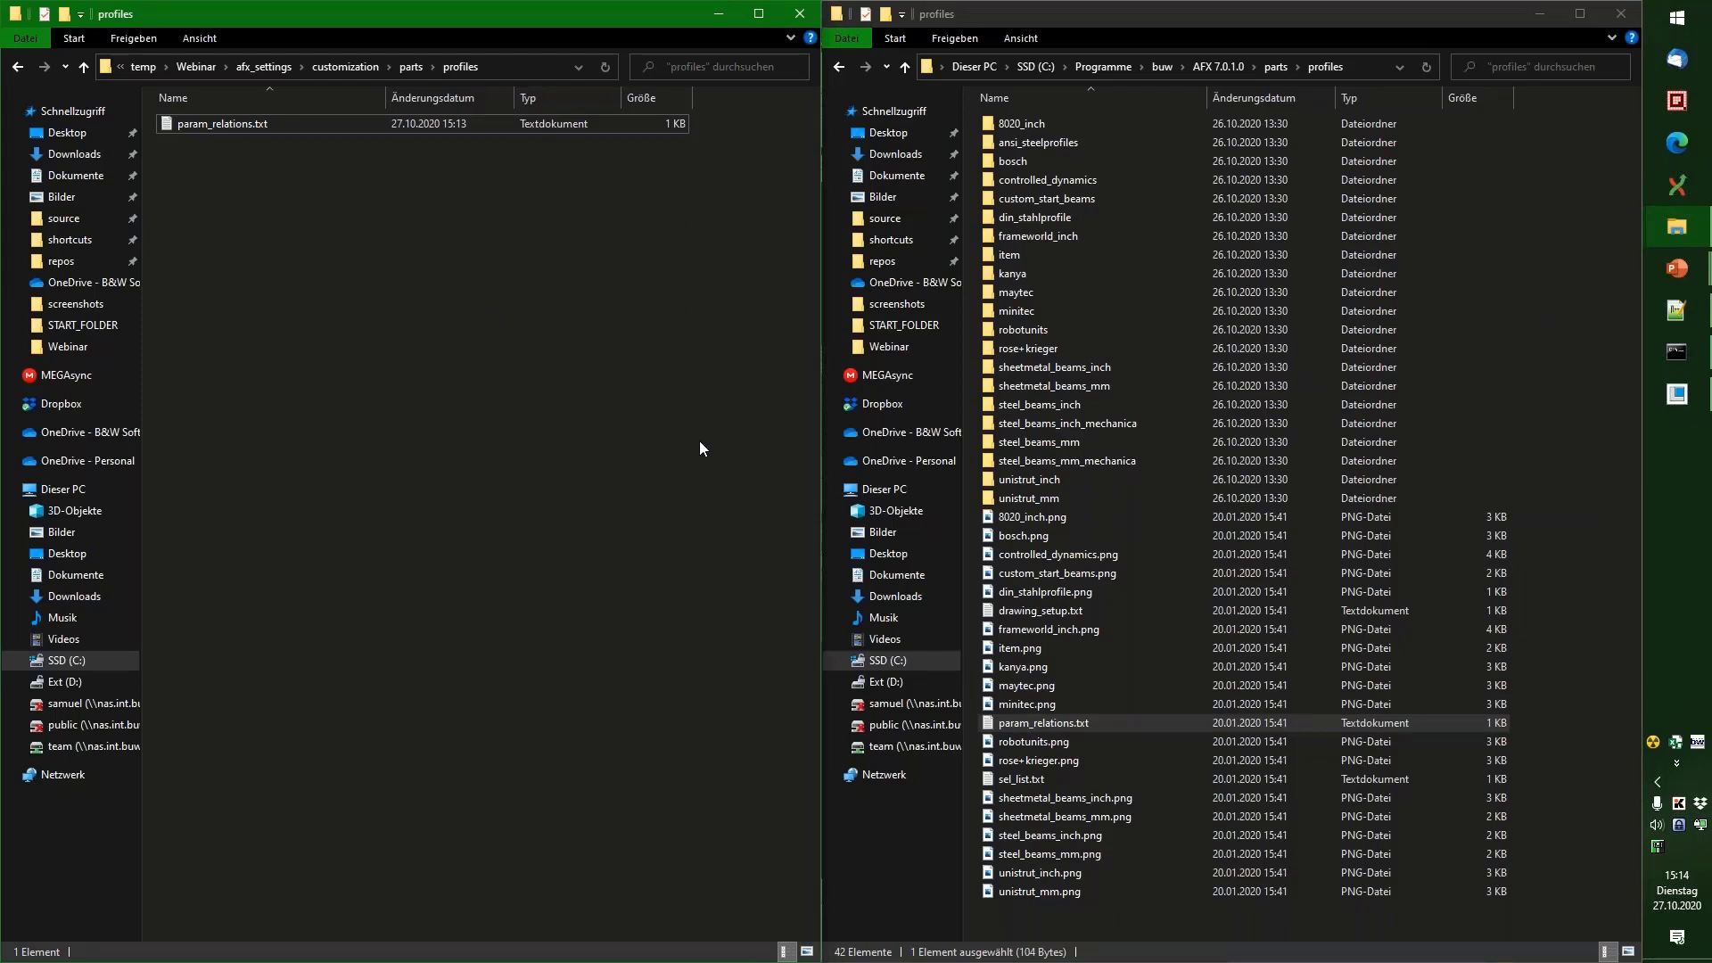
Step: Create a folder named steel_beams_mm in customization\parts\profiles, reusing the installation folder's name, and open it
click(1038, 442)
key(F2)
key(ctrl+c)
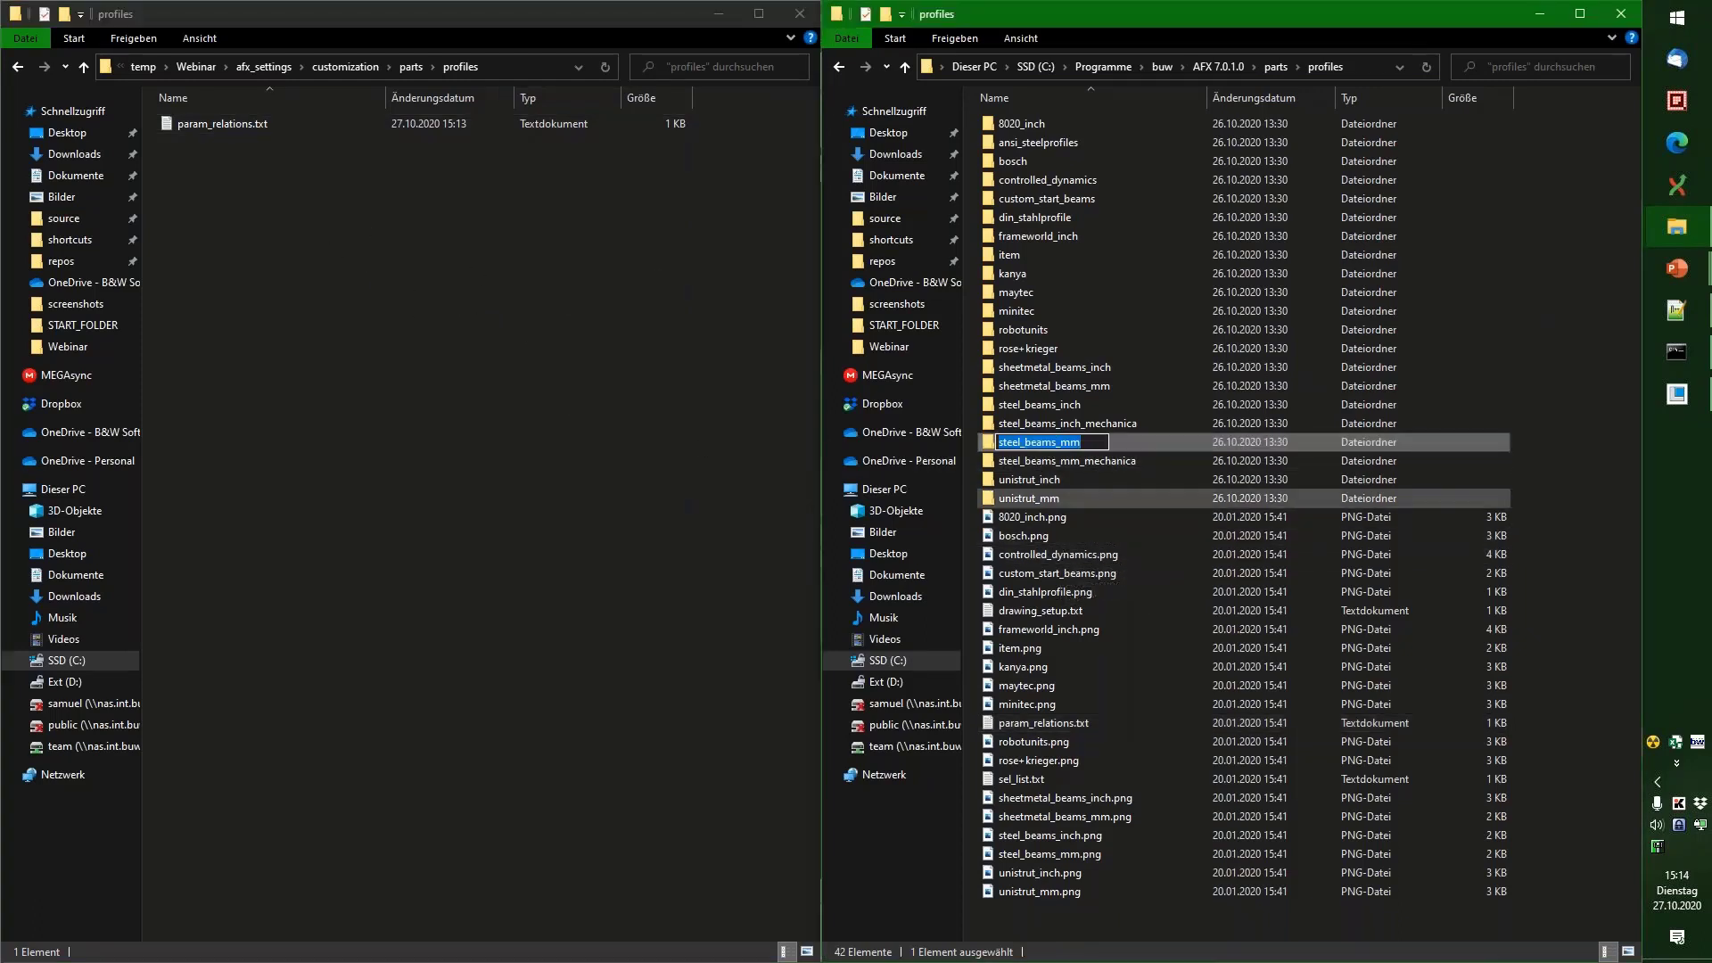
click(436, 306)
right_click(307, 257)
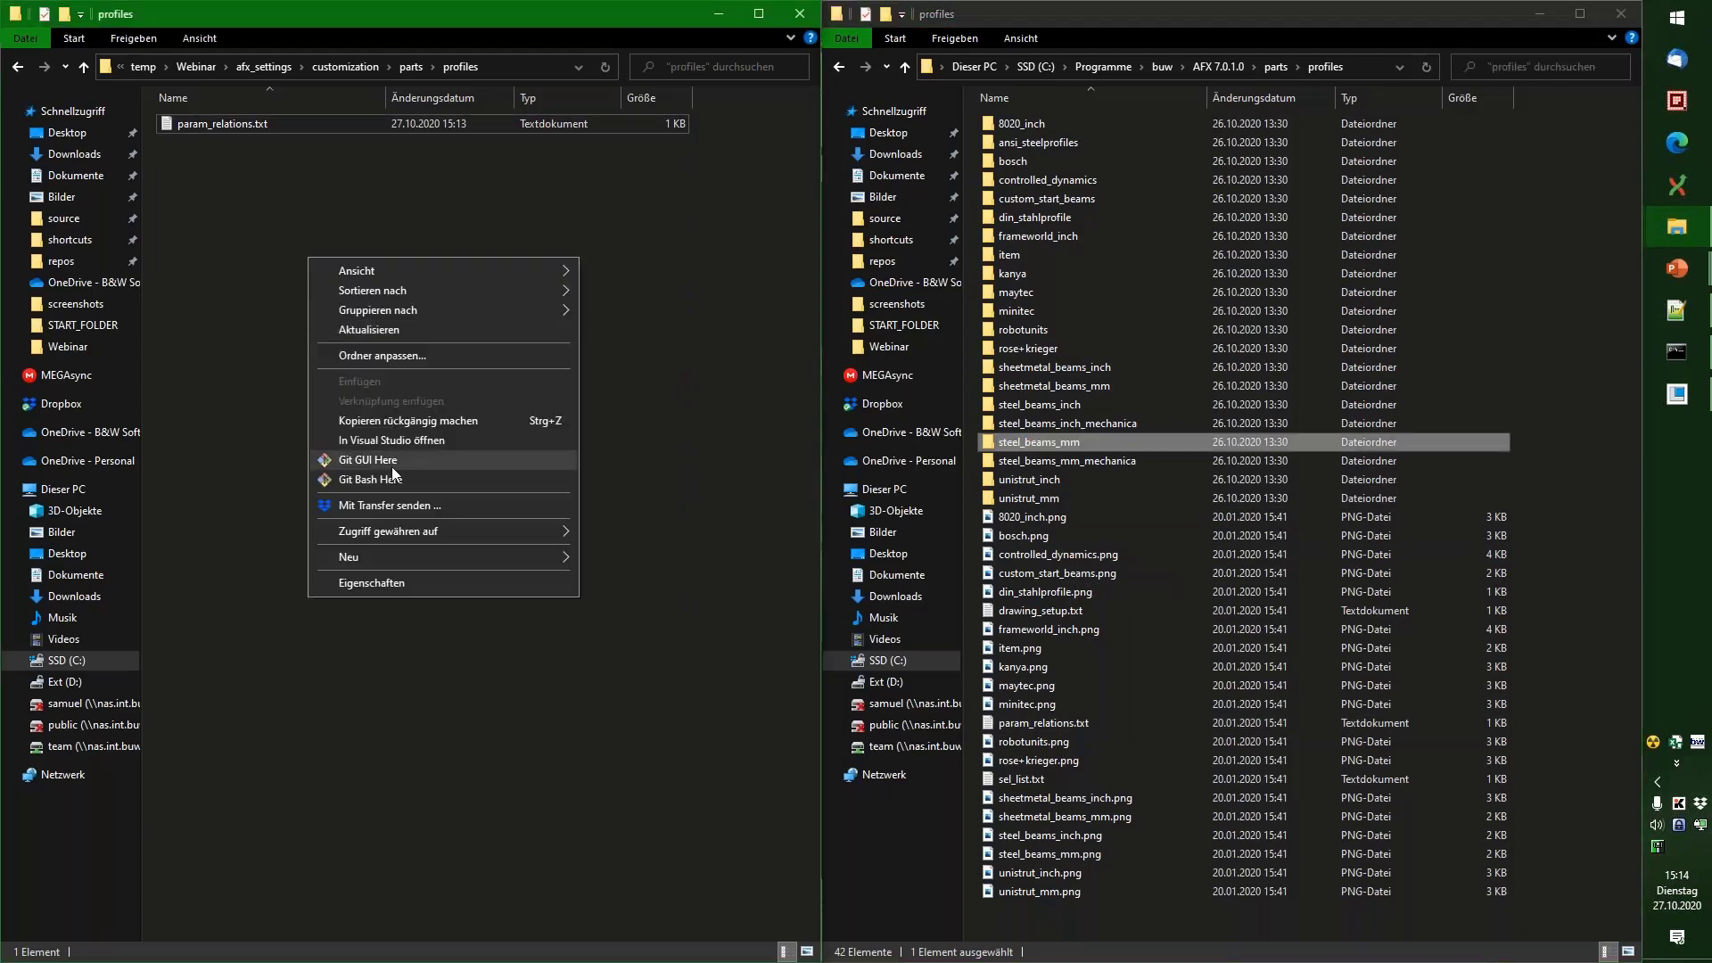
mouse_move(396, 558)
click(655, 559)
key(ctrl+v)
key(Return)
key(Return)
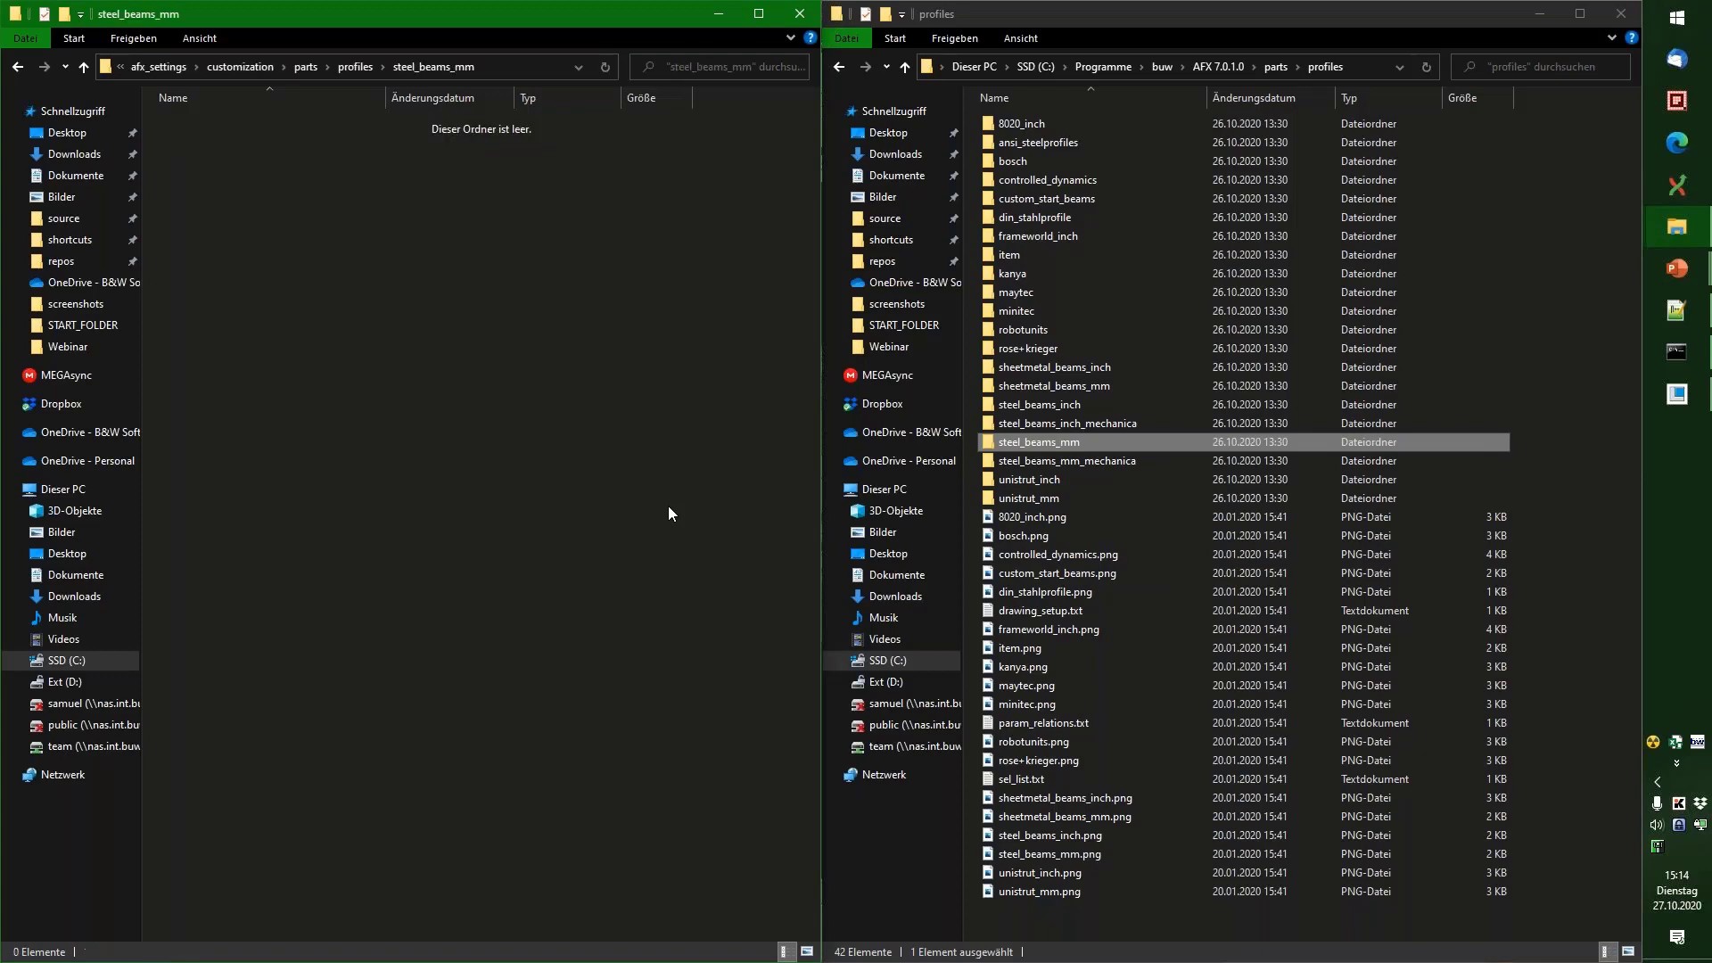
Step: Copy i_beam.tab from the AFX 7.0.1.0 steel_beams_mm folder into the customization steel_beams_mm folder
double_click(1052, 445)
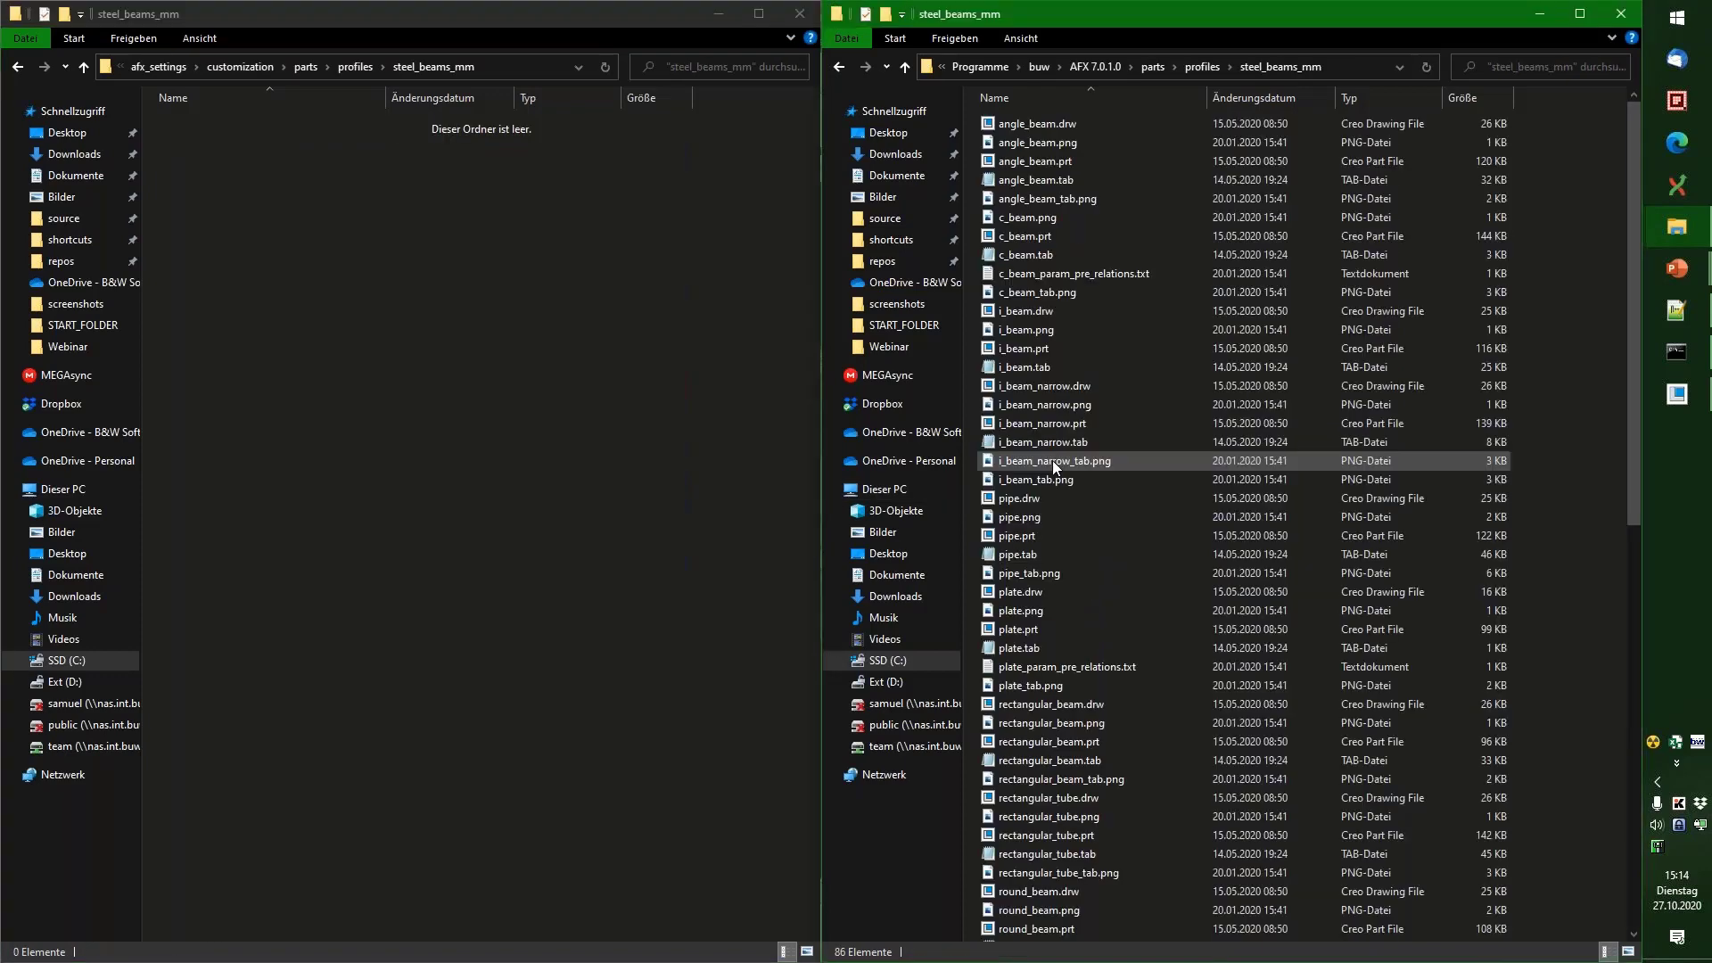
click(1036, 369)
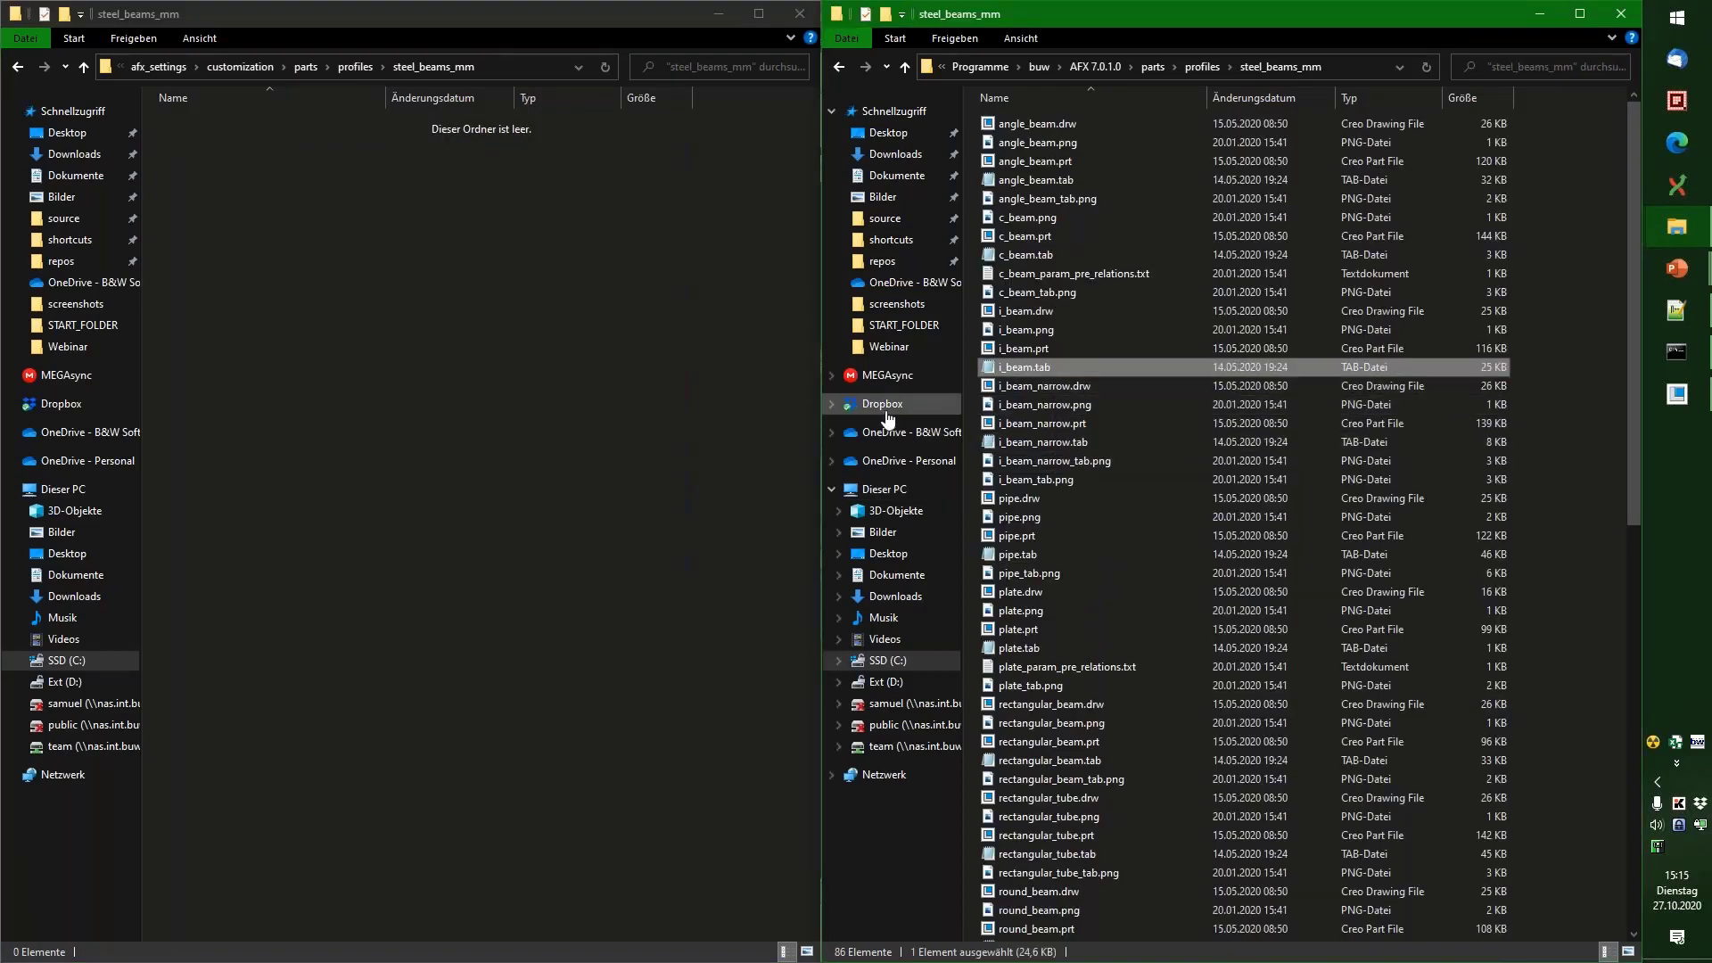
click(505, 353)
key(ctrl+v)
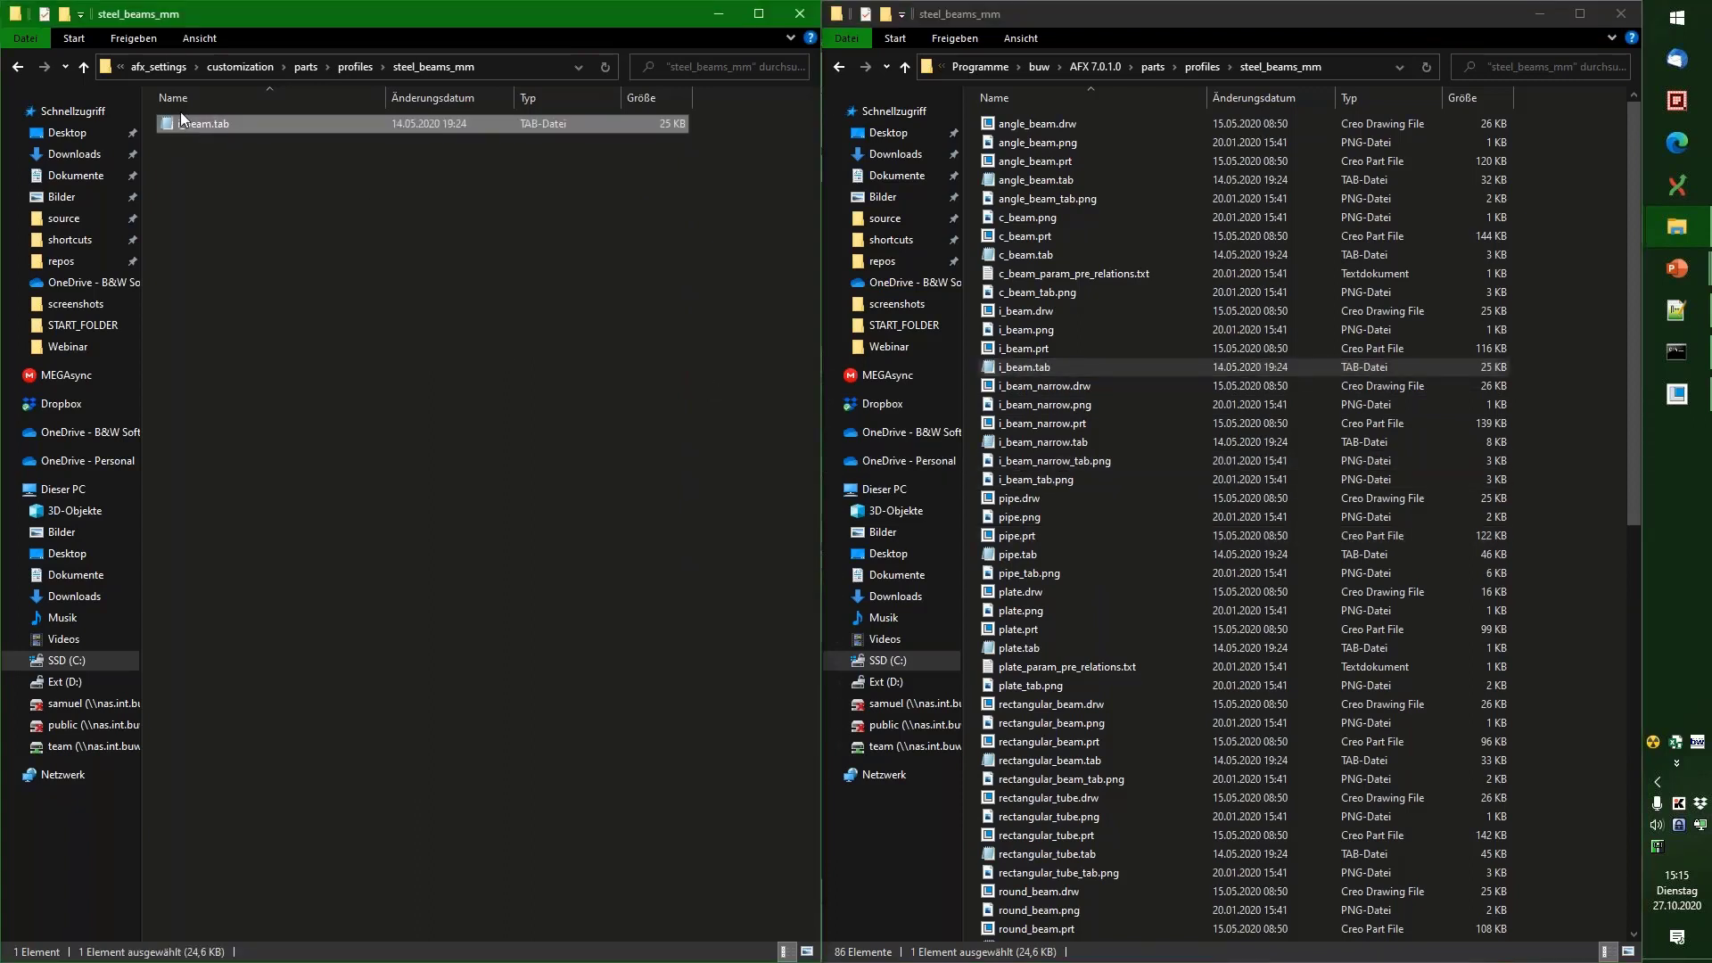
click(250, 216)
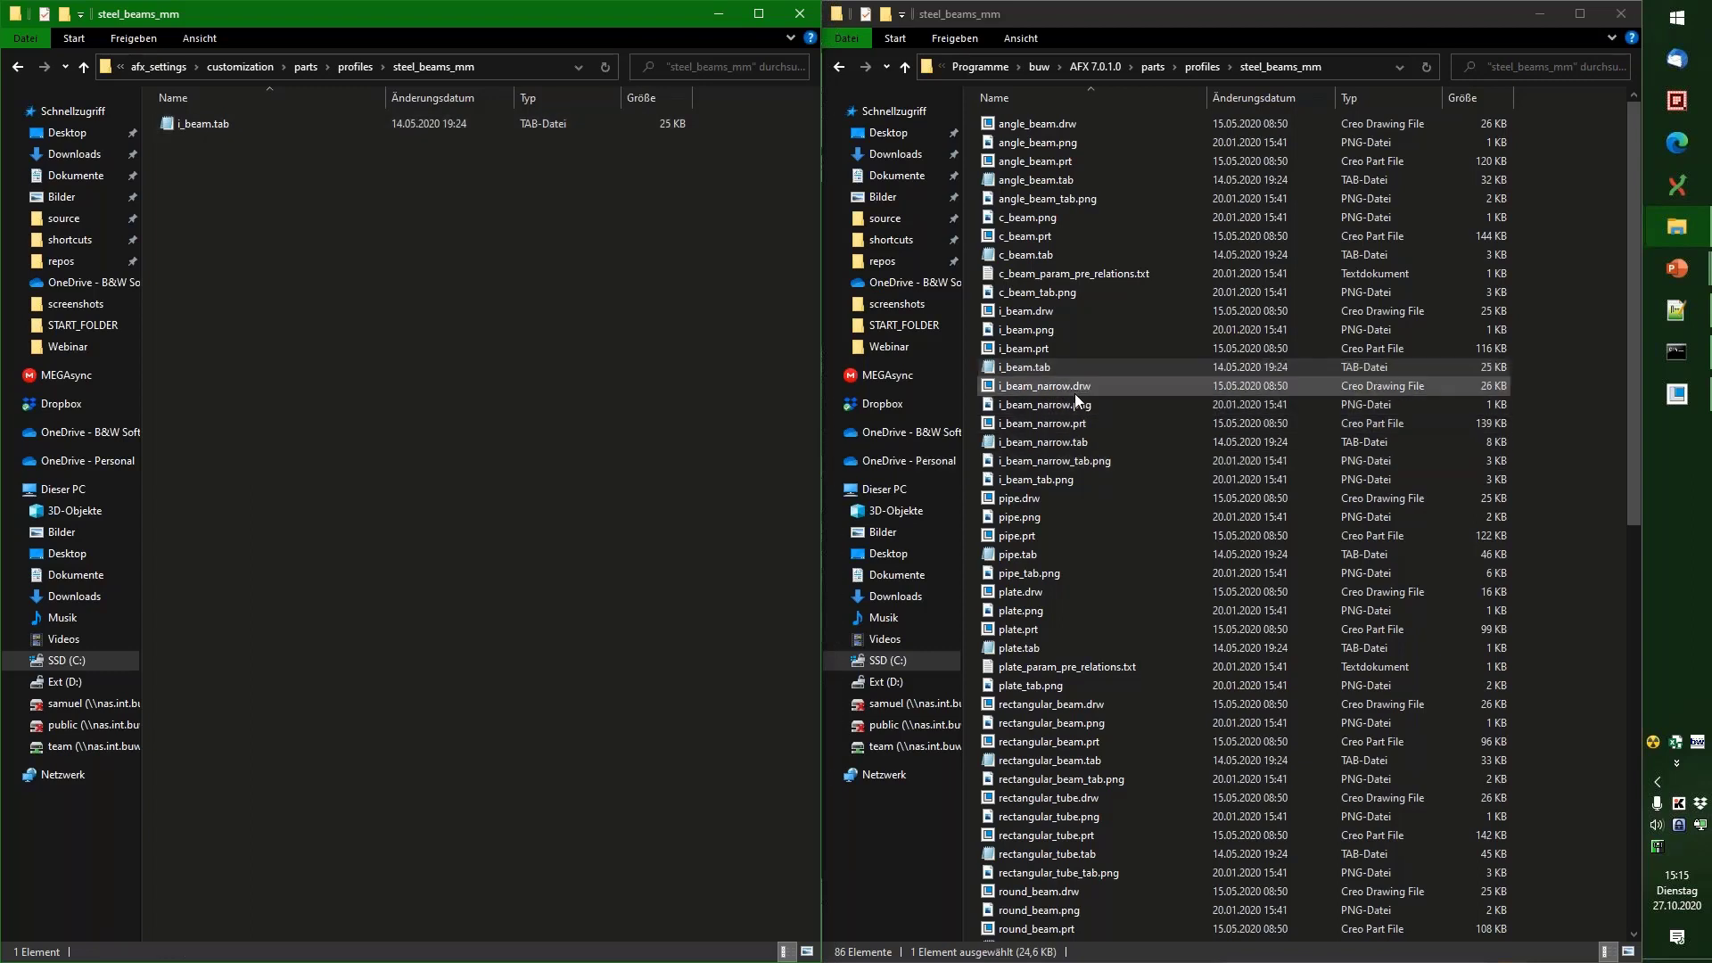
Step: Point out i_beam.prt and i_beam.drw in the installation's steel_beams_mm folder without copying them
click(1044, 347)
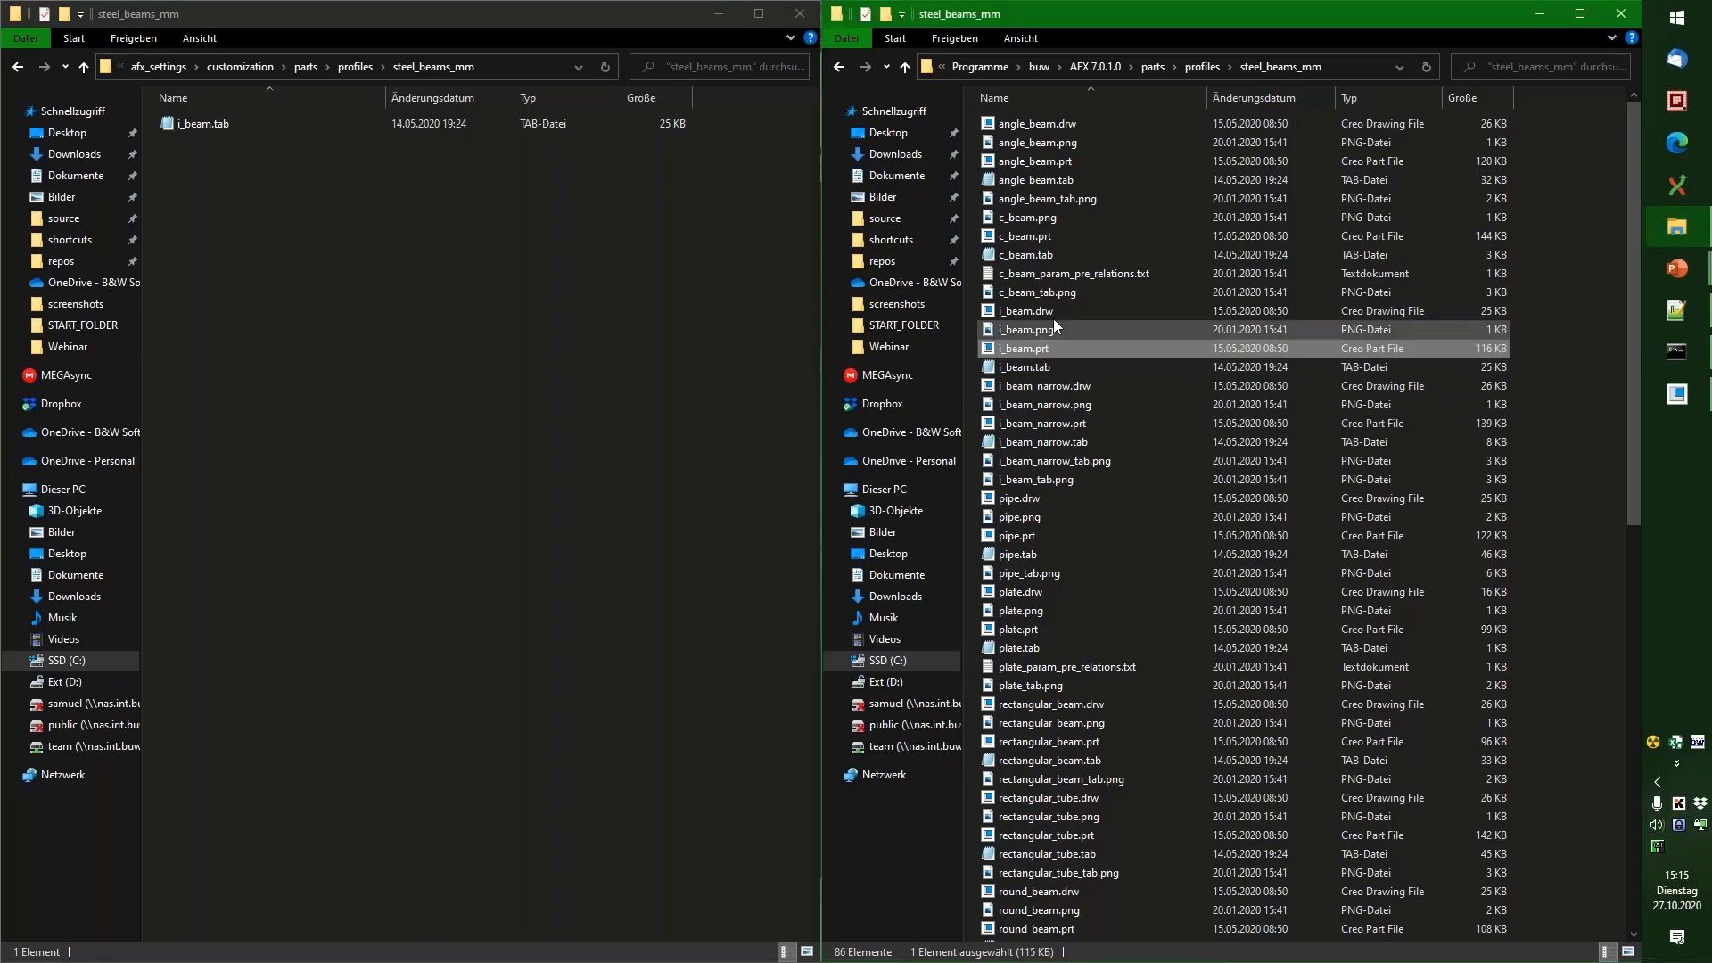
ctrl+click(1051, 309)
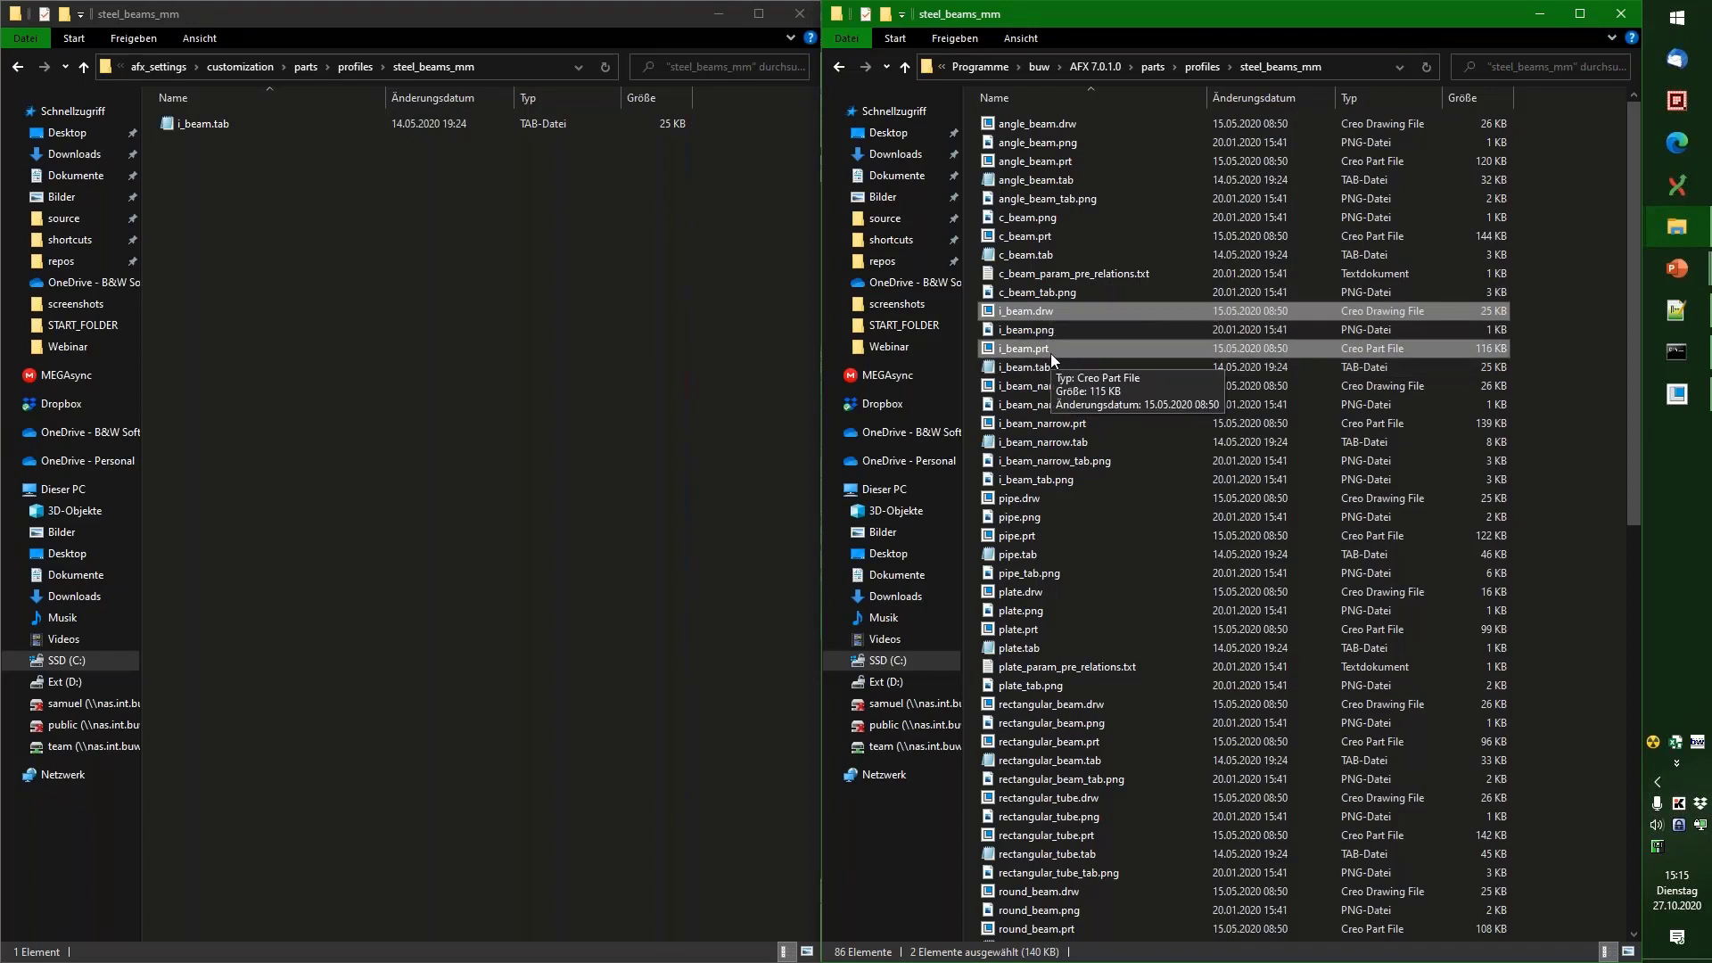
click(381, 272)
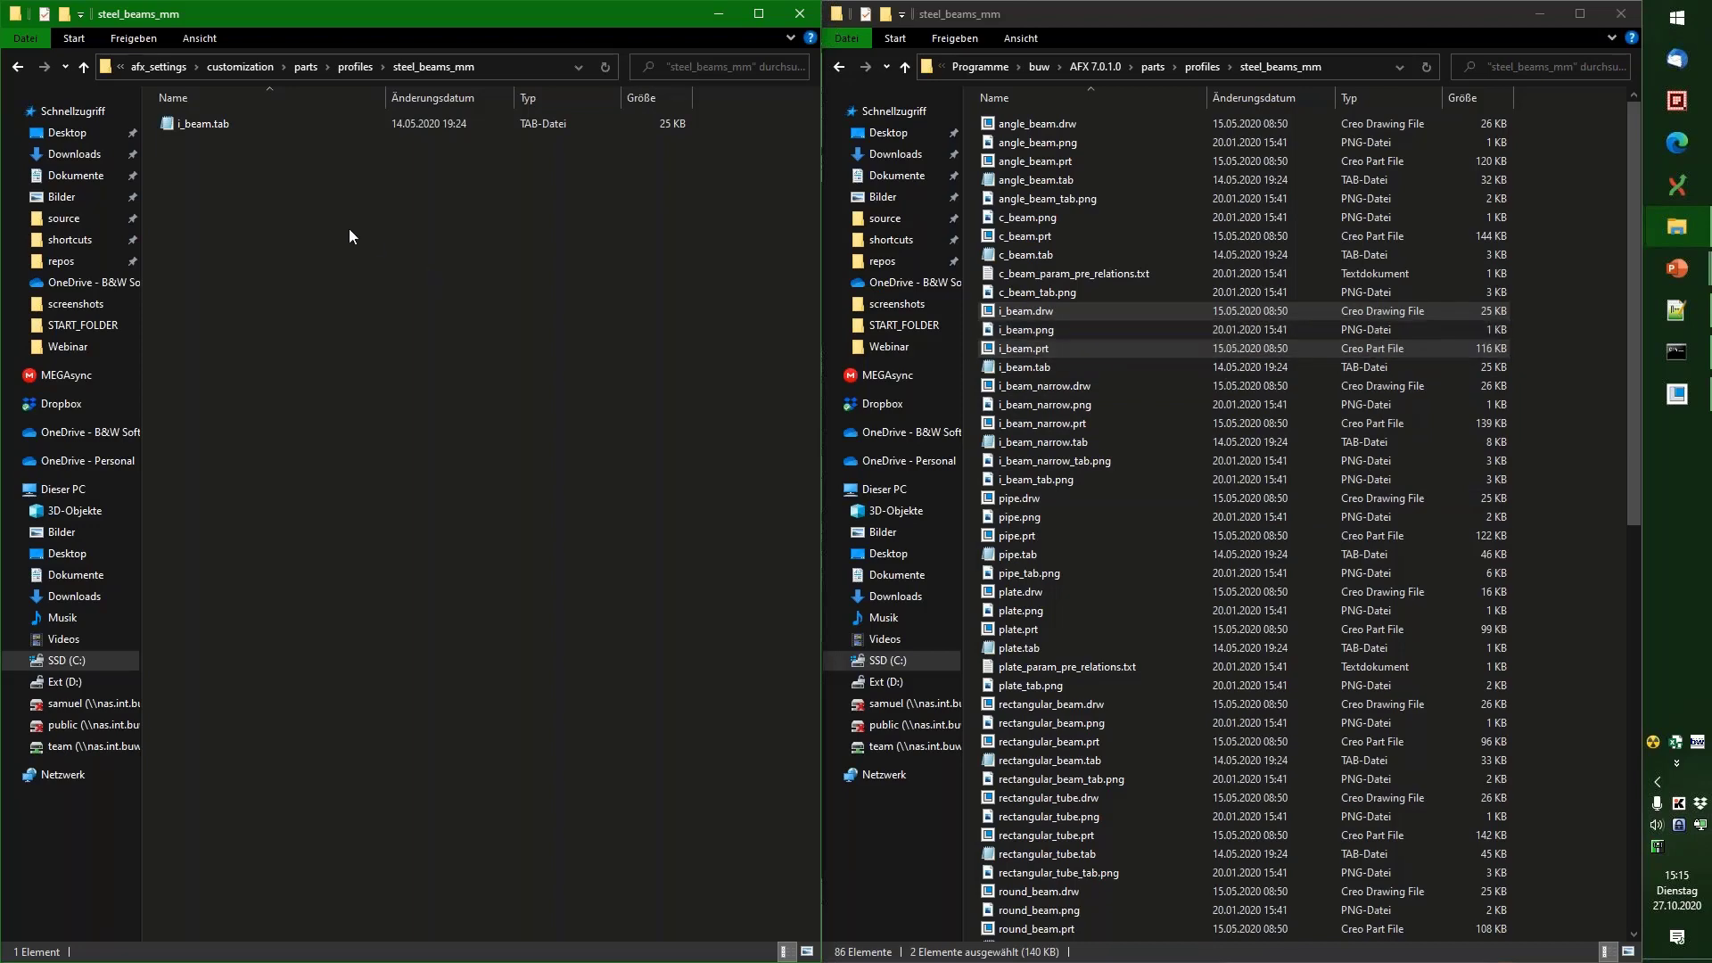
Step: Open the copied i_beam.tab in Notepad++ and delete the type rows from British Steel HE through South African Universal Columns
double_click(196, 125)
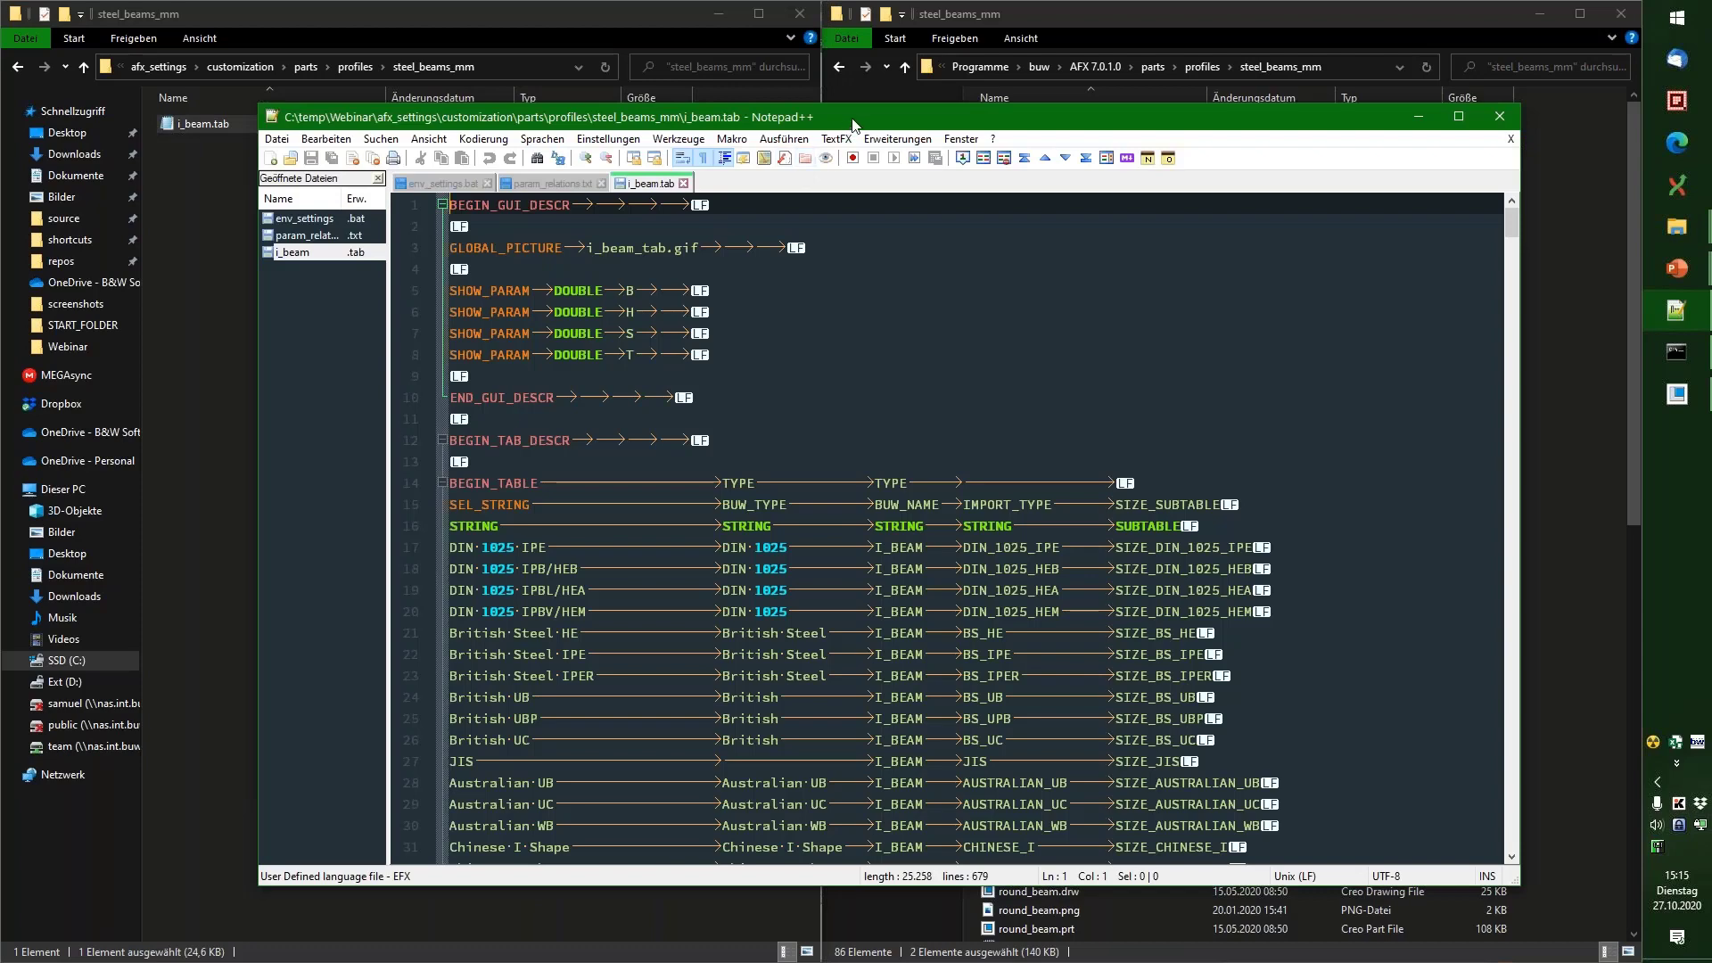
double_click(853, 119)
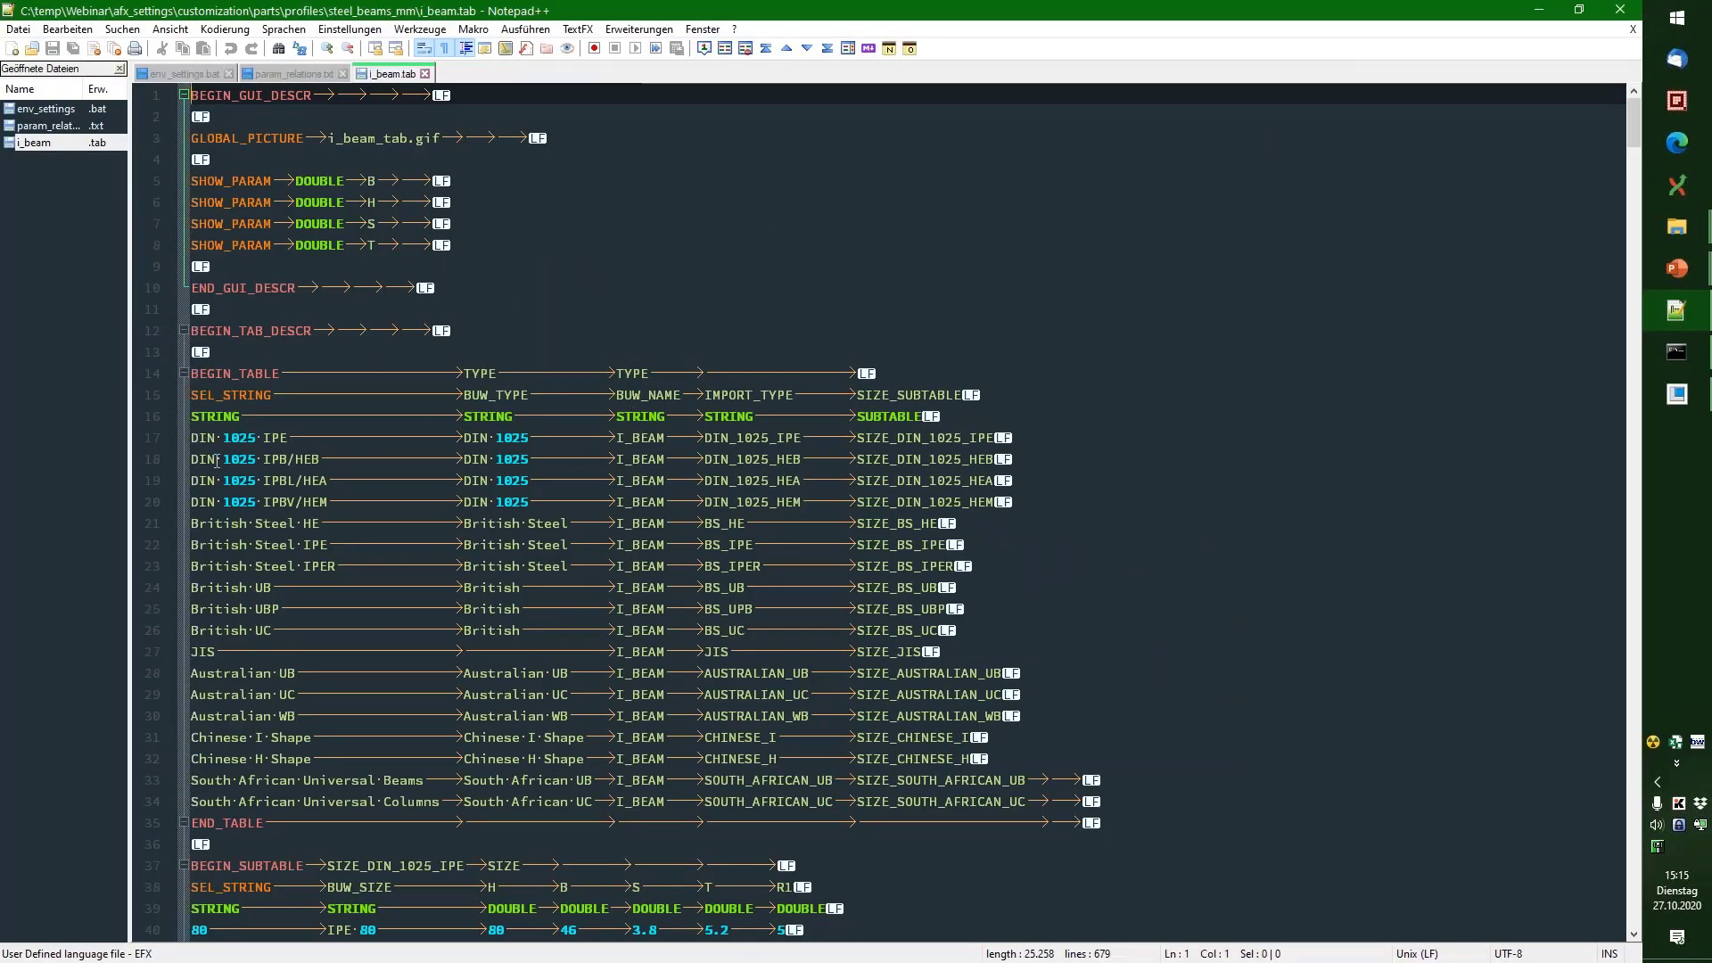
scroll(308, 520, down, 2)
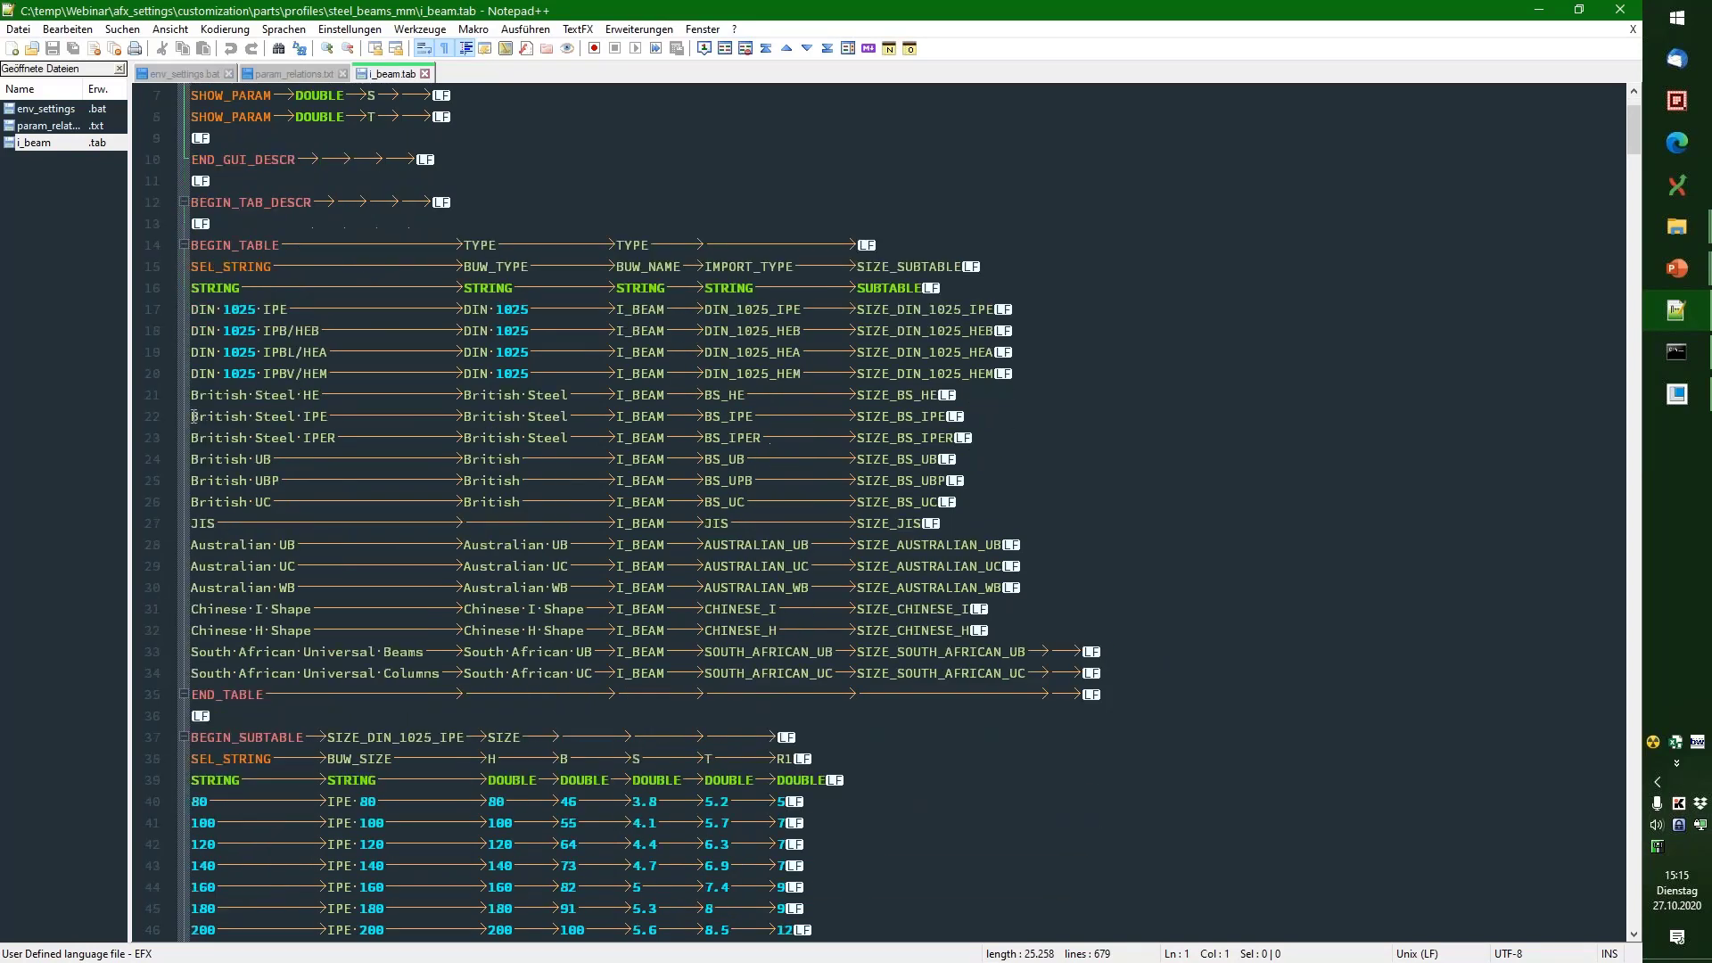
drag(194, 395, 1174, 668)
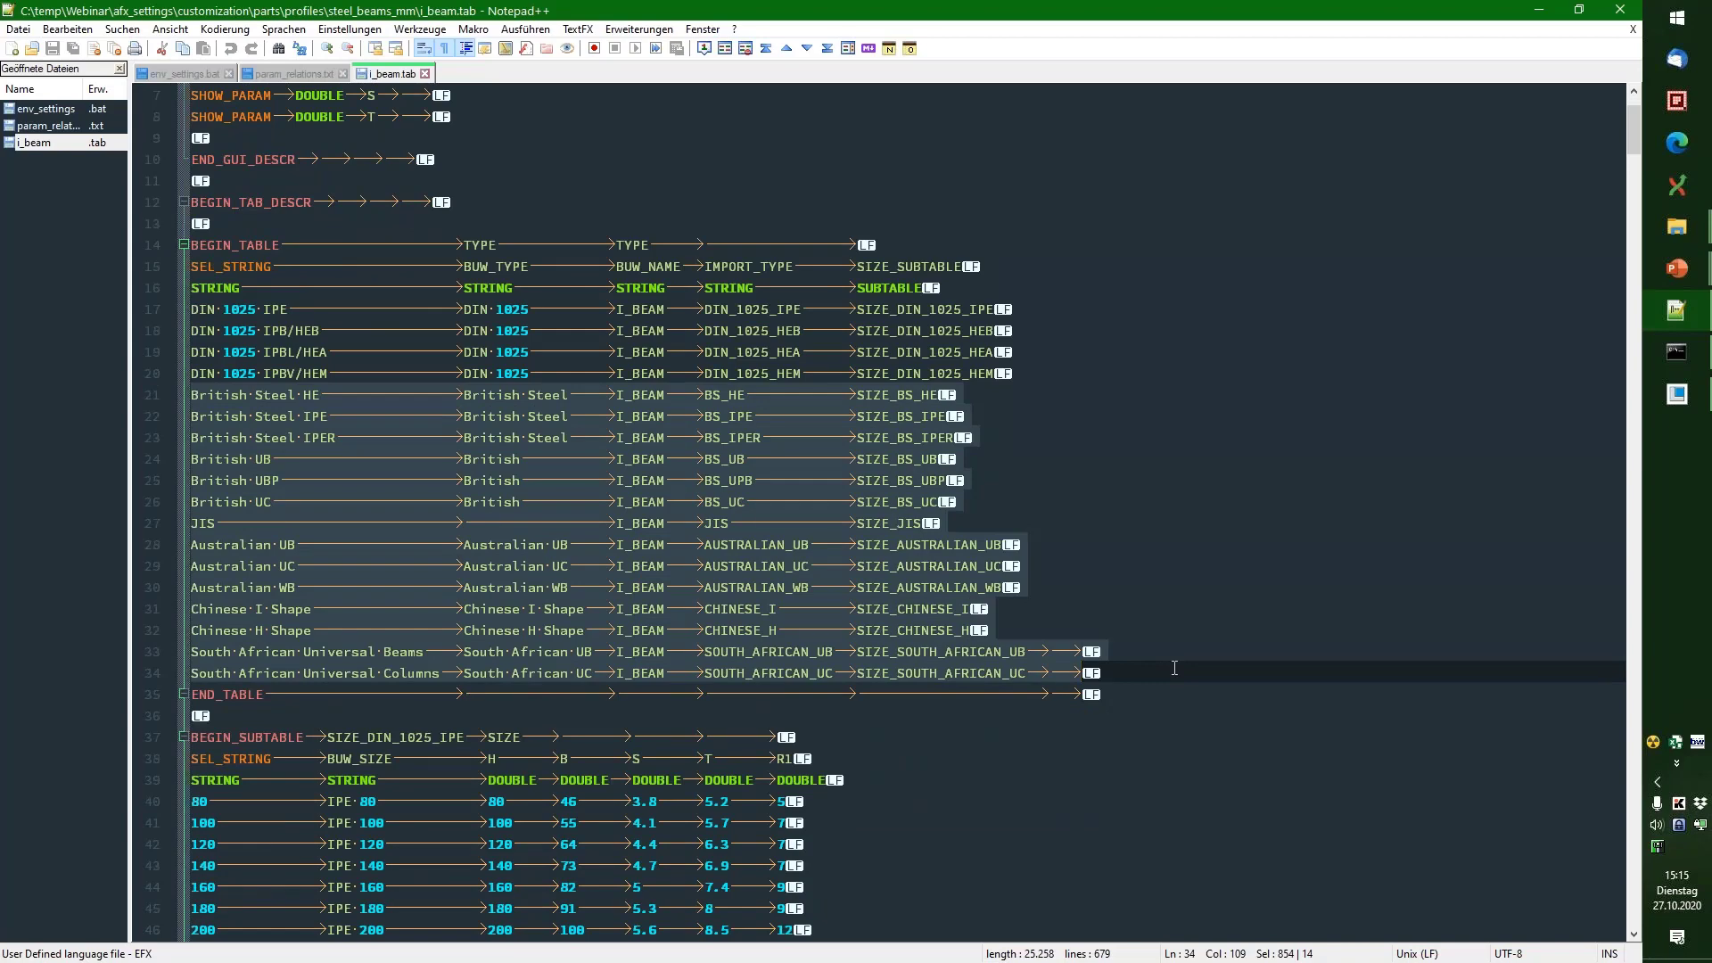
key(Delete)
key(Delete)
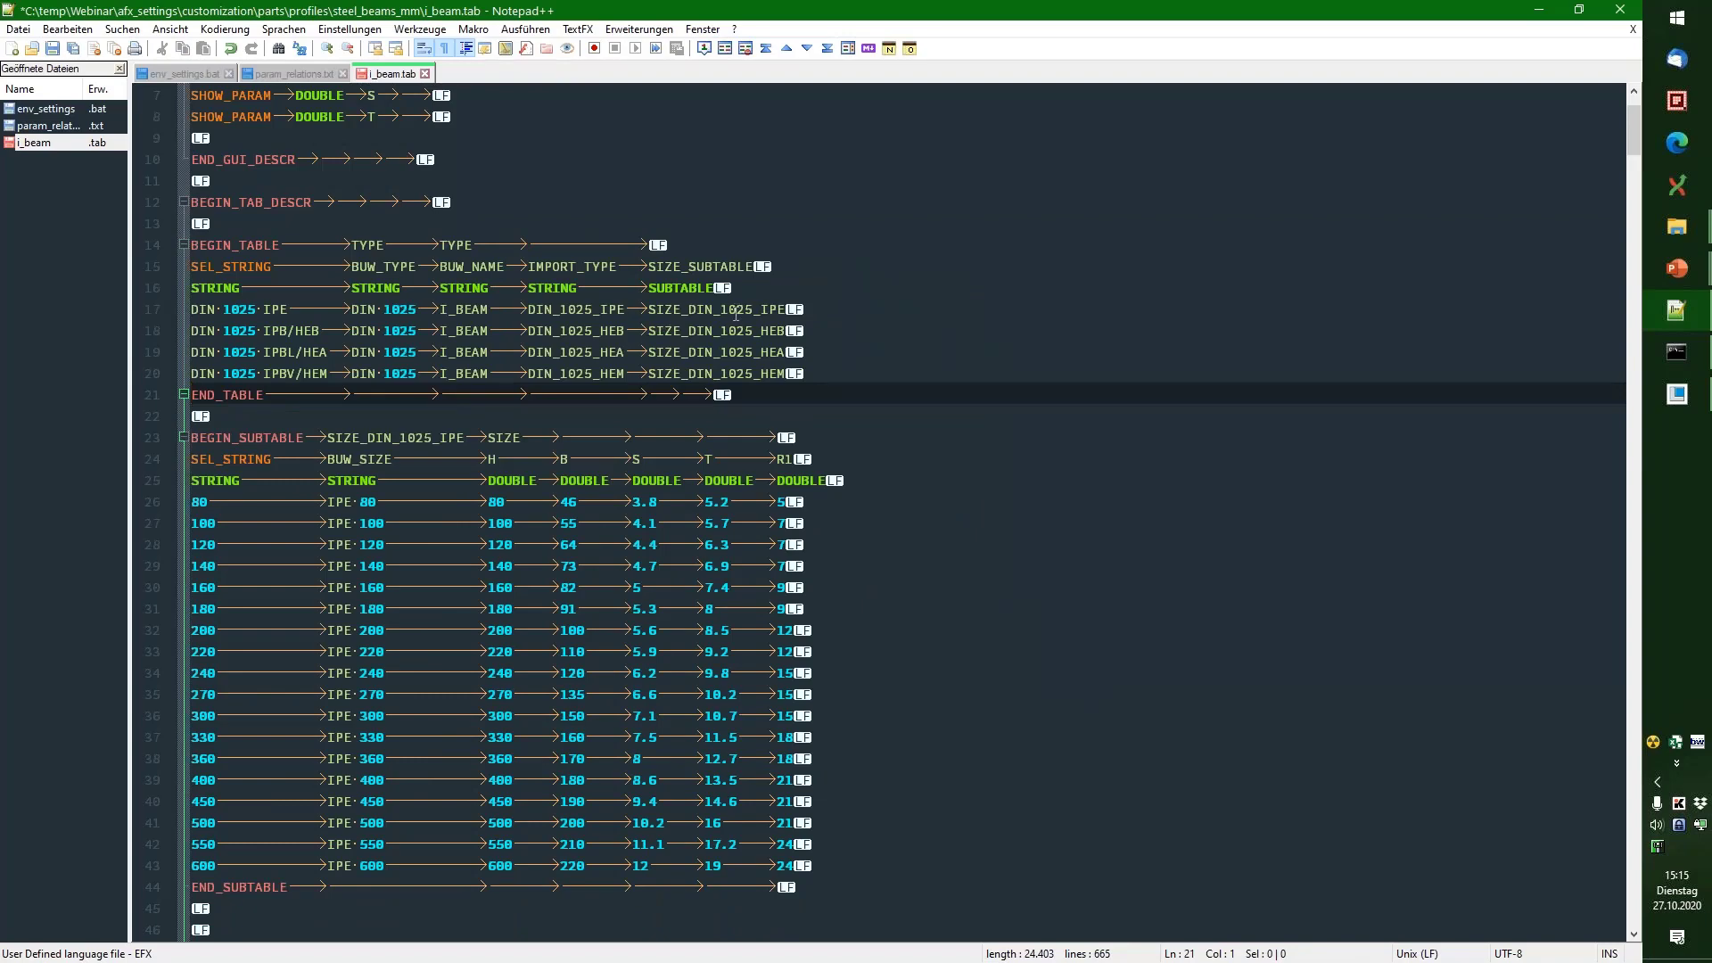
Step: Delete the IPE 220 to IPE 600 rows from the SIZE_DIN_1025_IPE subtable and save i_beam.tab
double_click(736, 312)
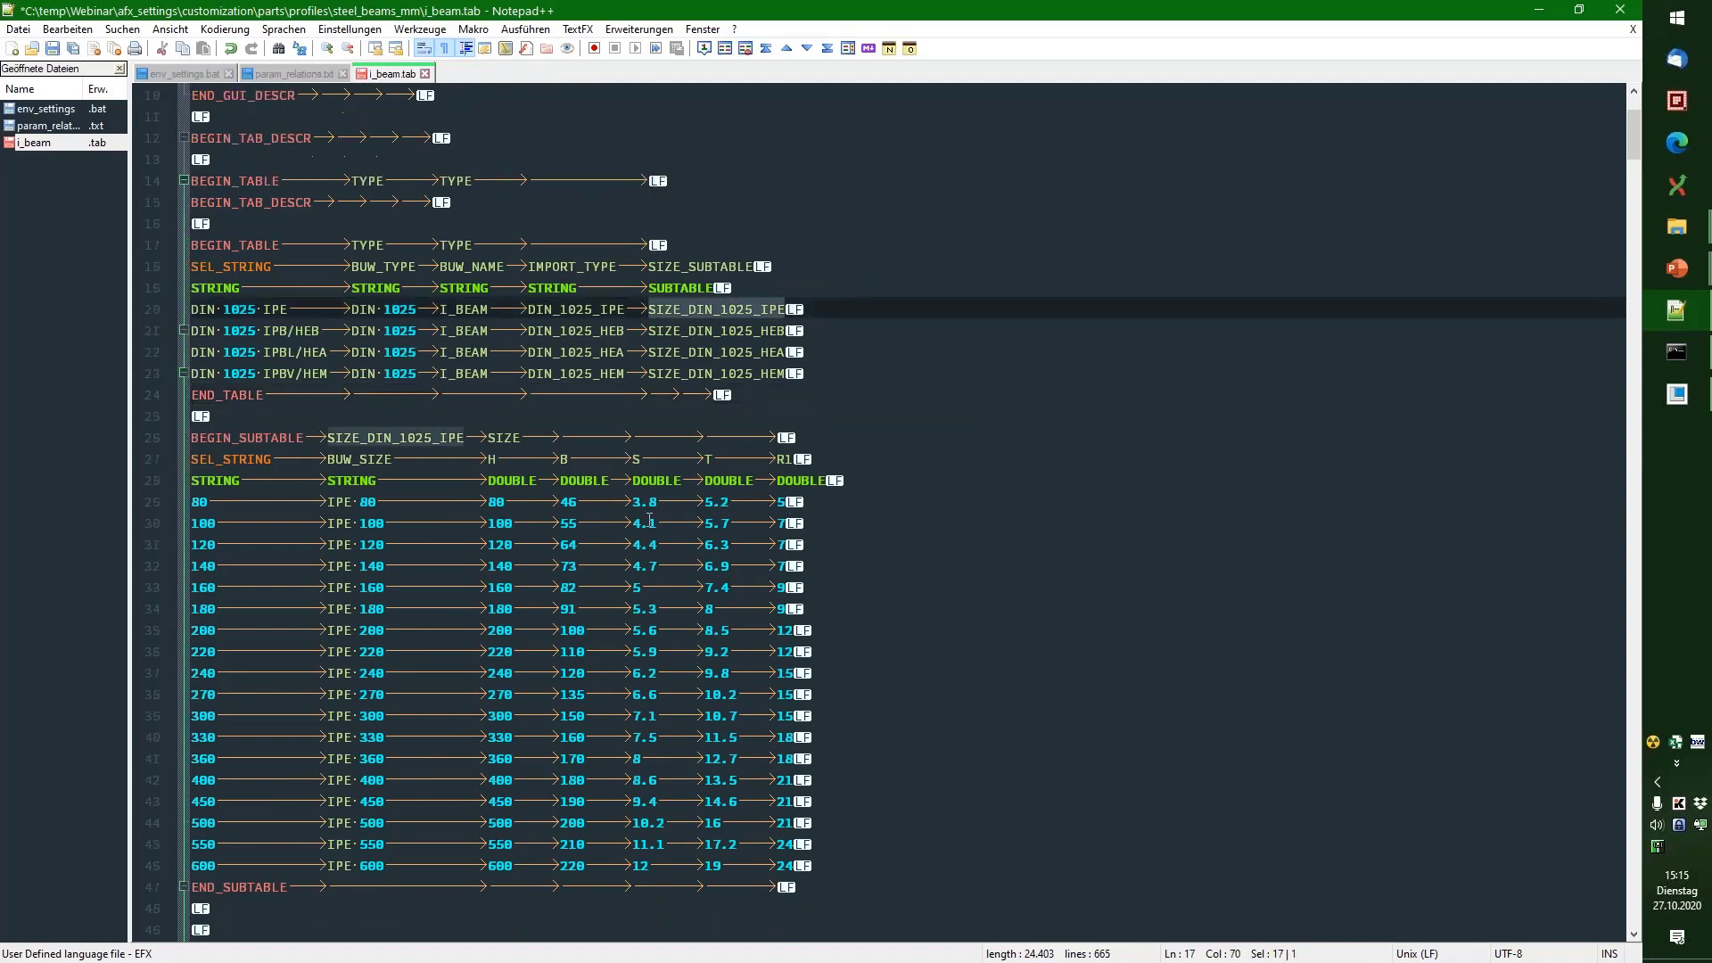
scroll(256, 496, down, 2)
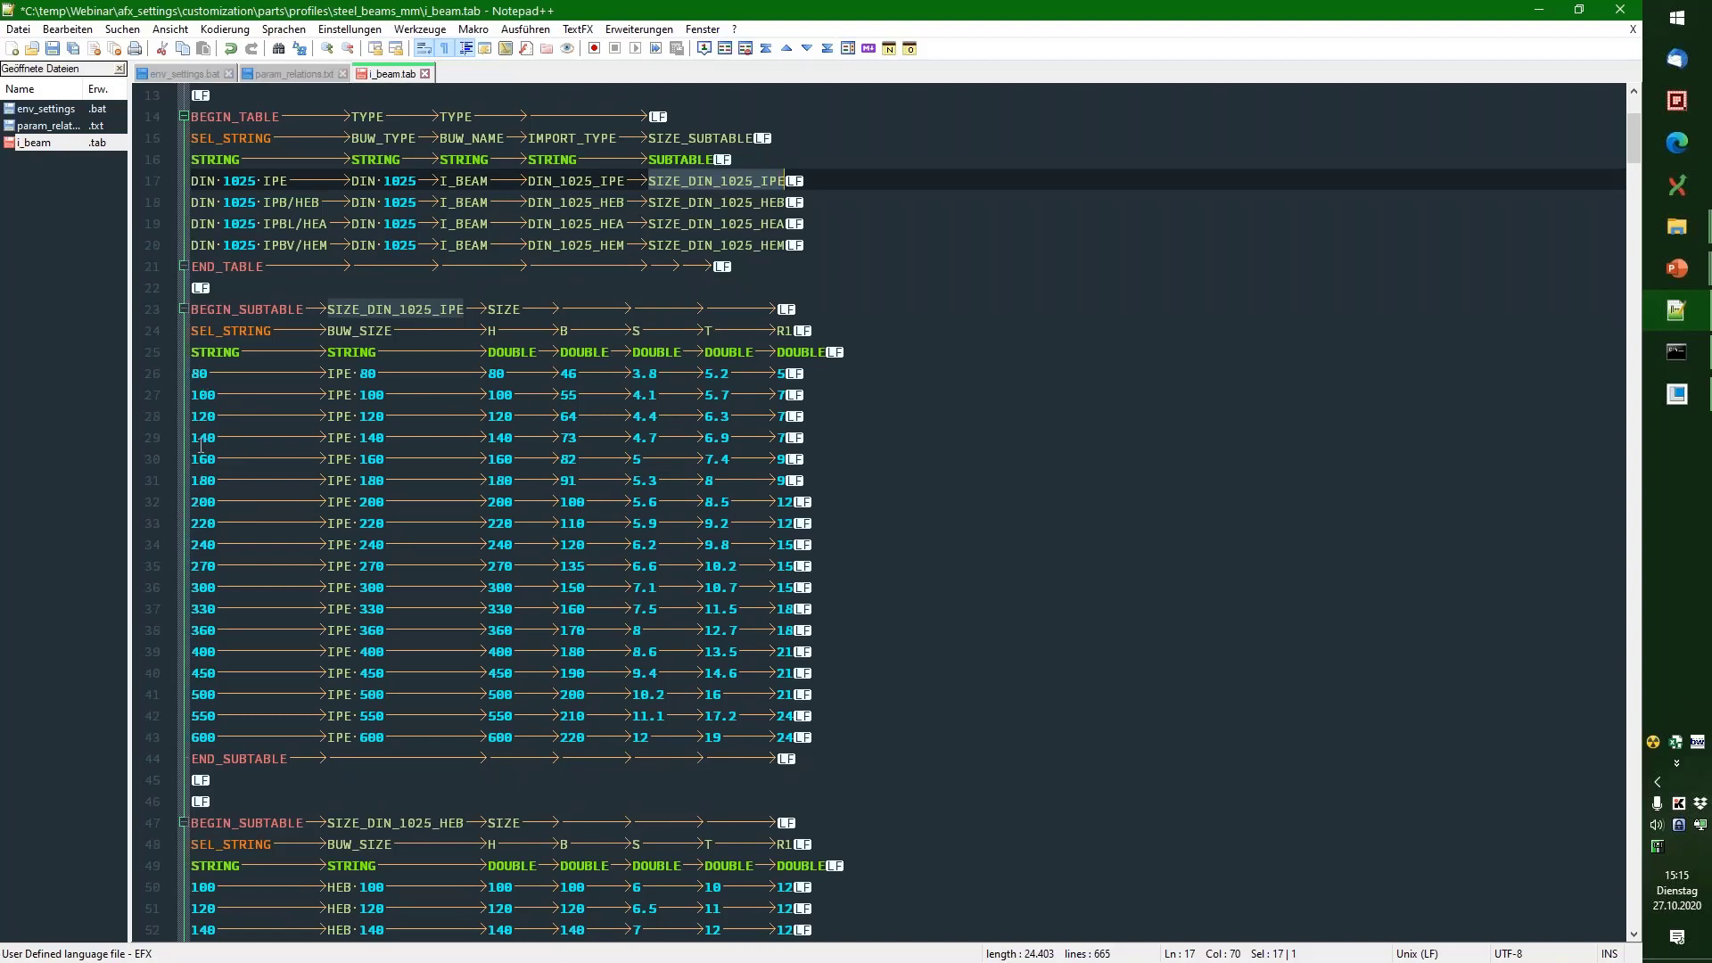
drag(192, 525, 876, 736)
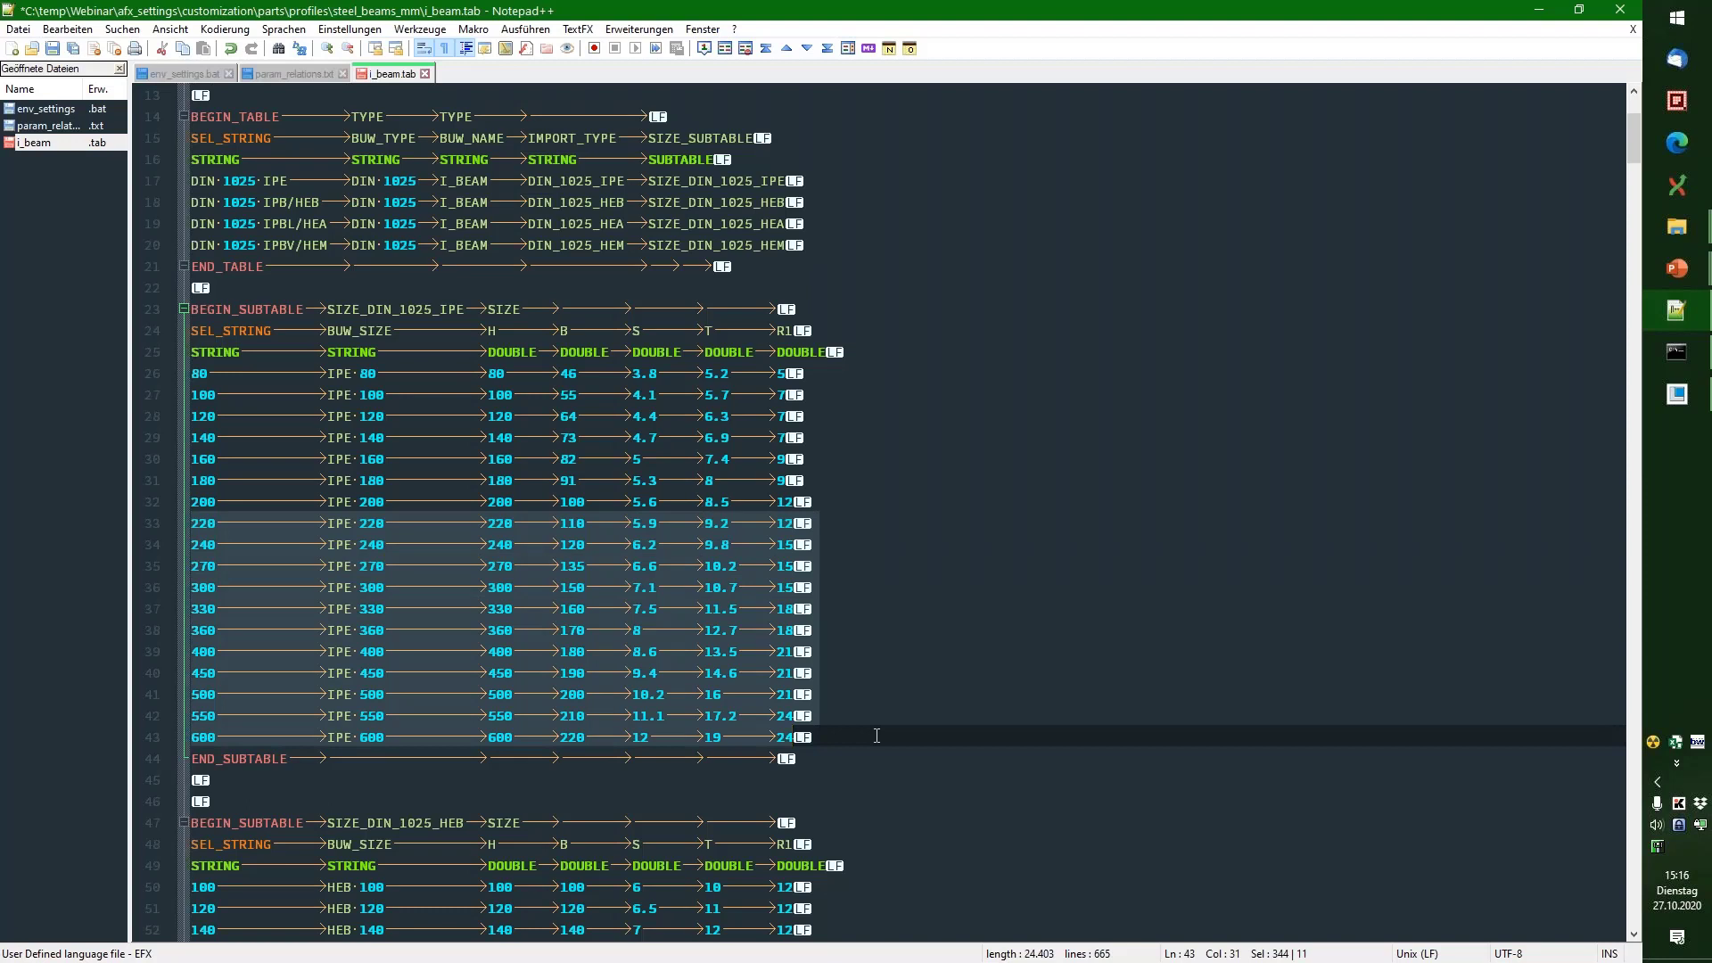
key(Delete)
key(Delete)
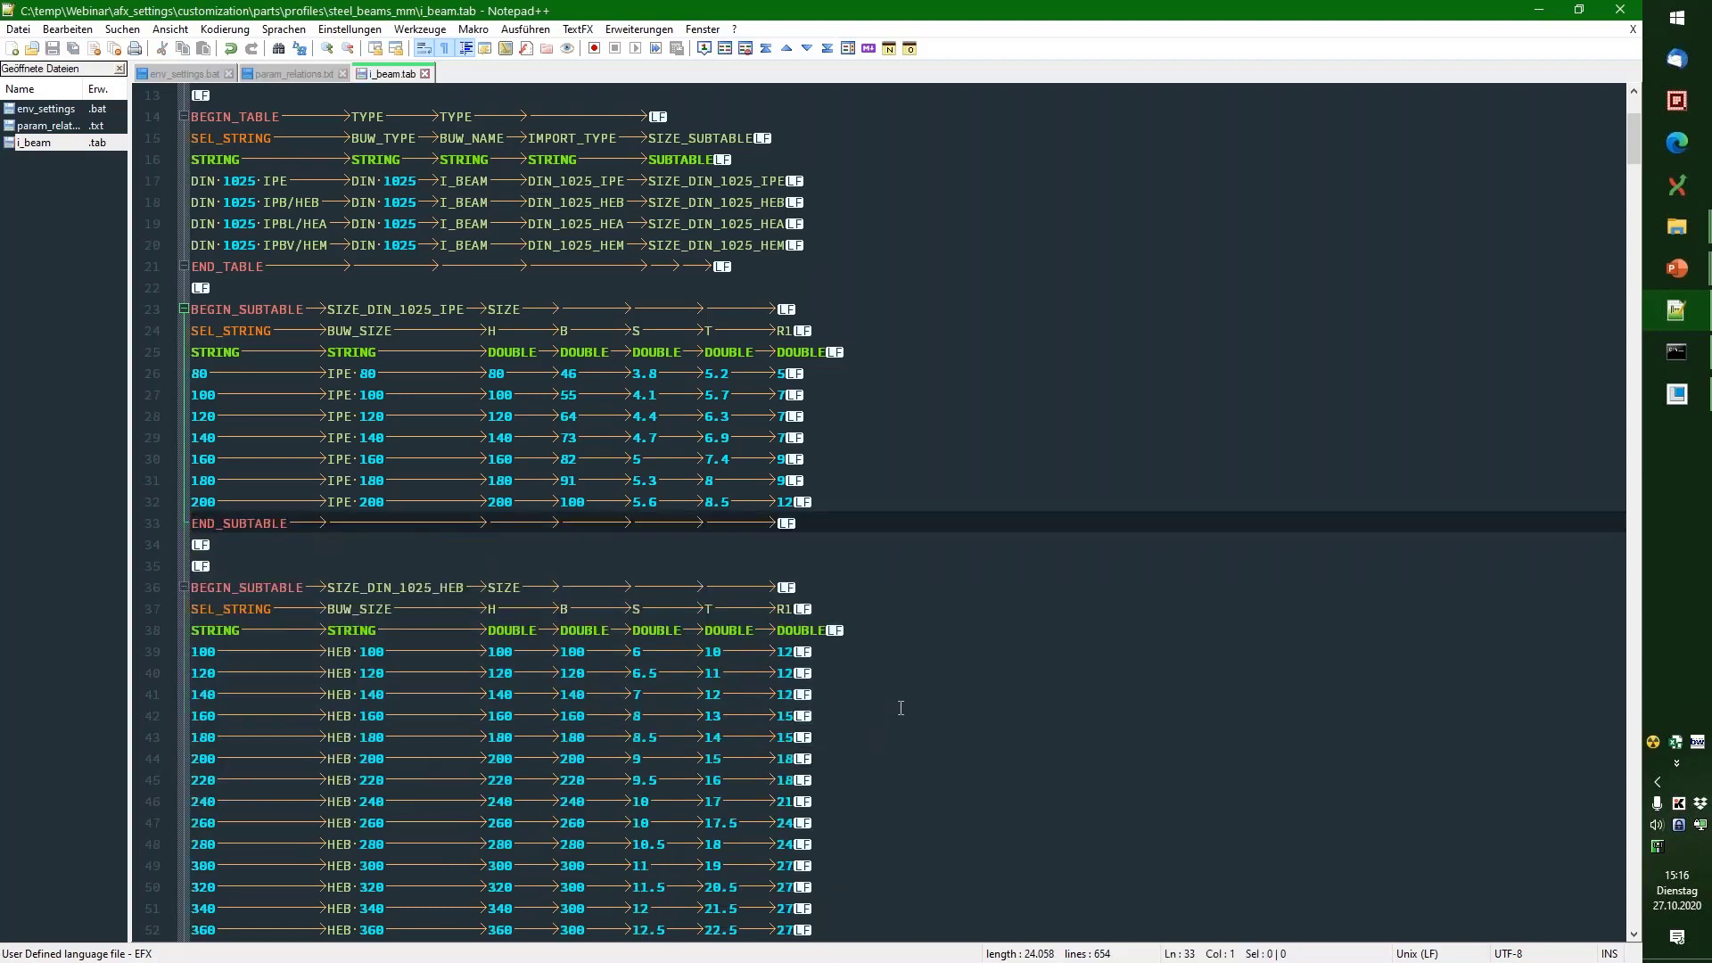
Step: Switch back to Creo Parametric and reopen and save the AFX options
mouse_move(1676, 393)
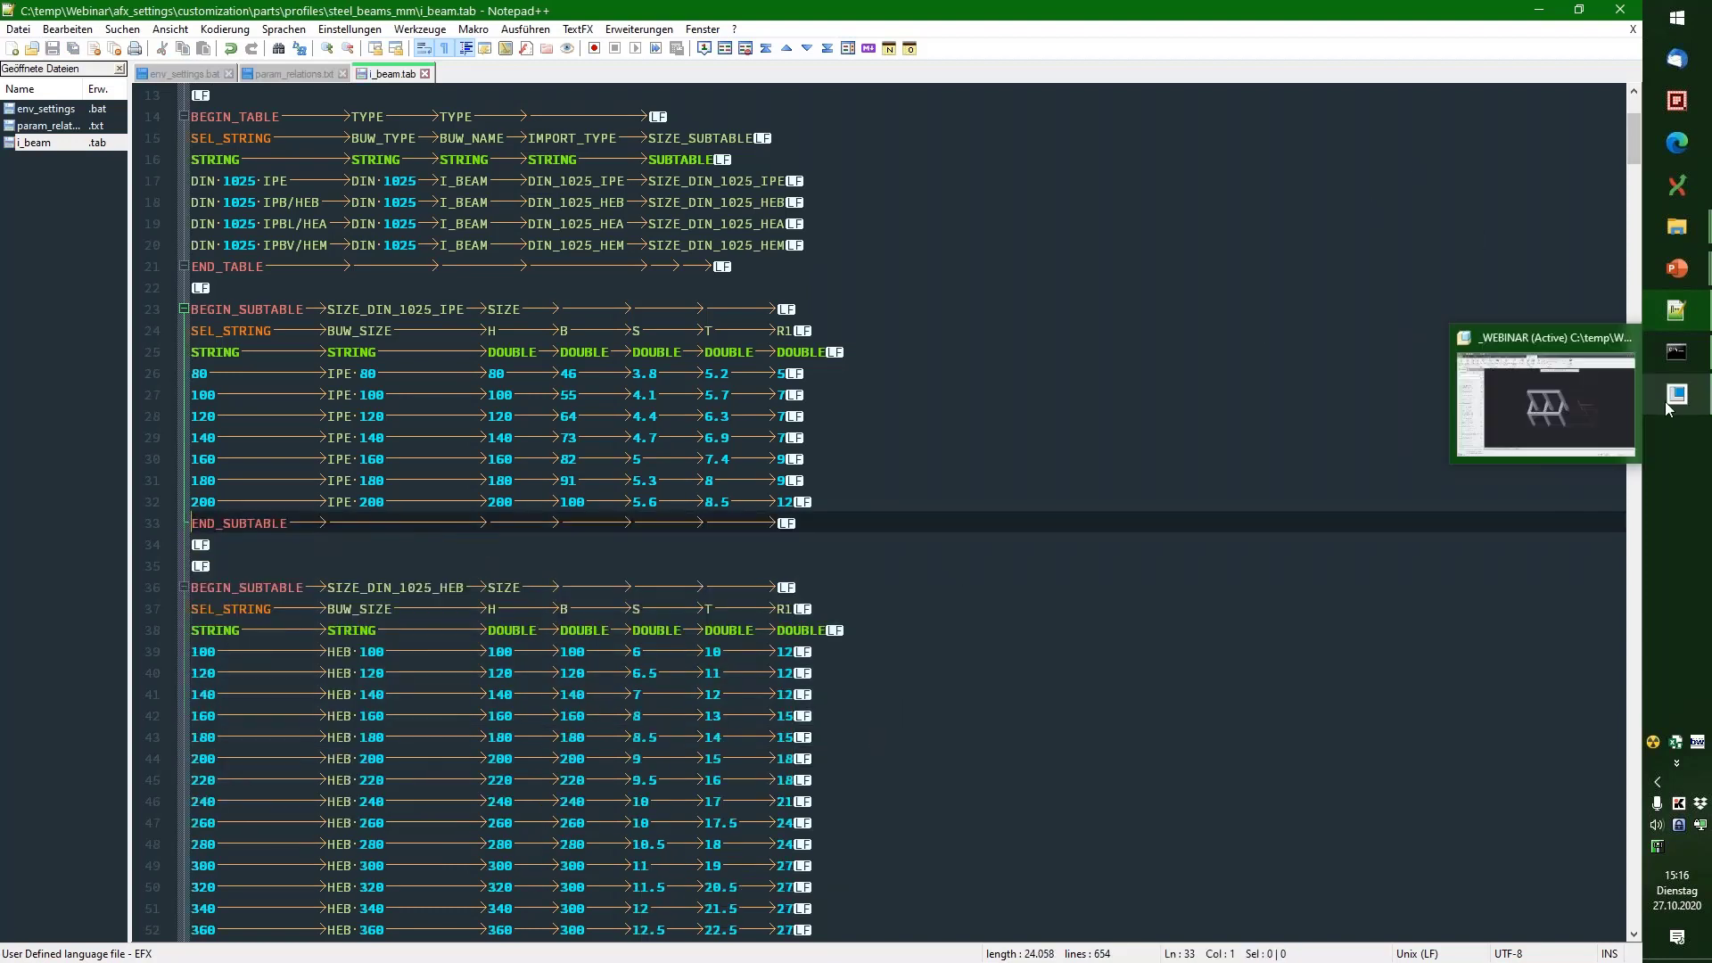
click(1587, 394)
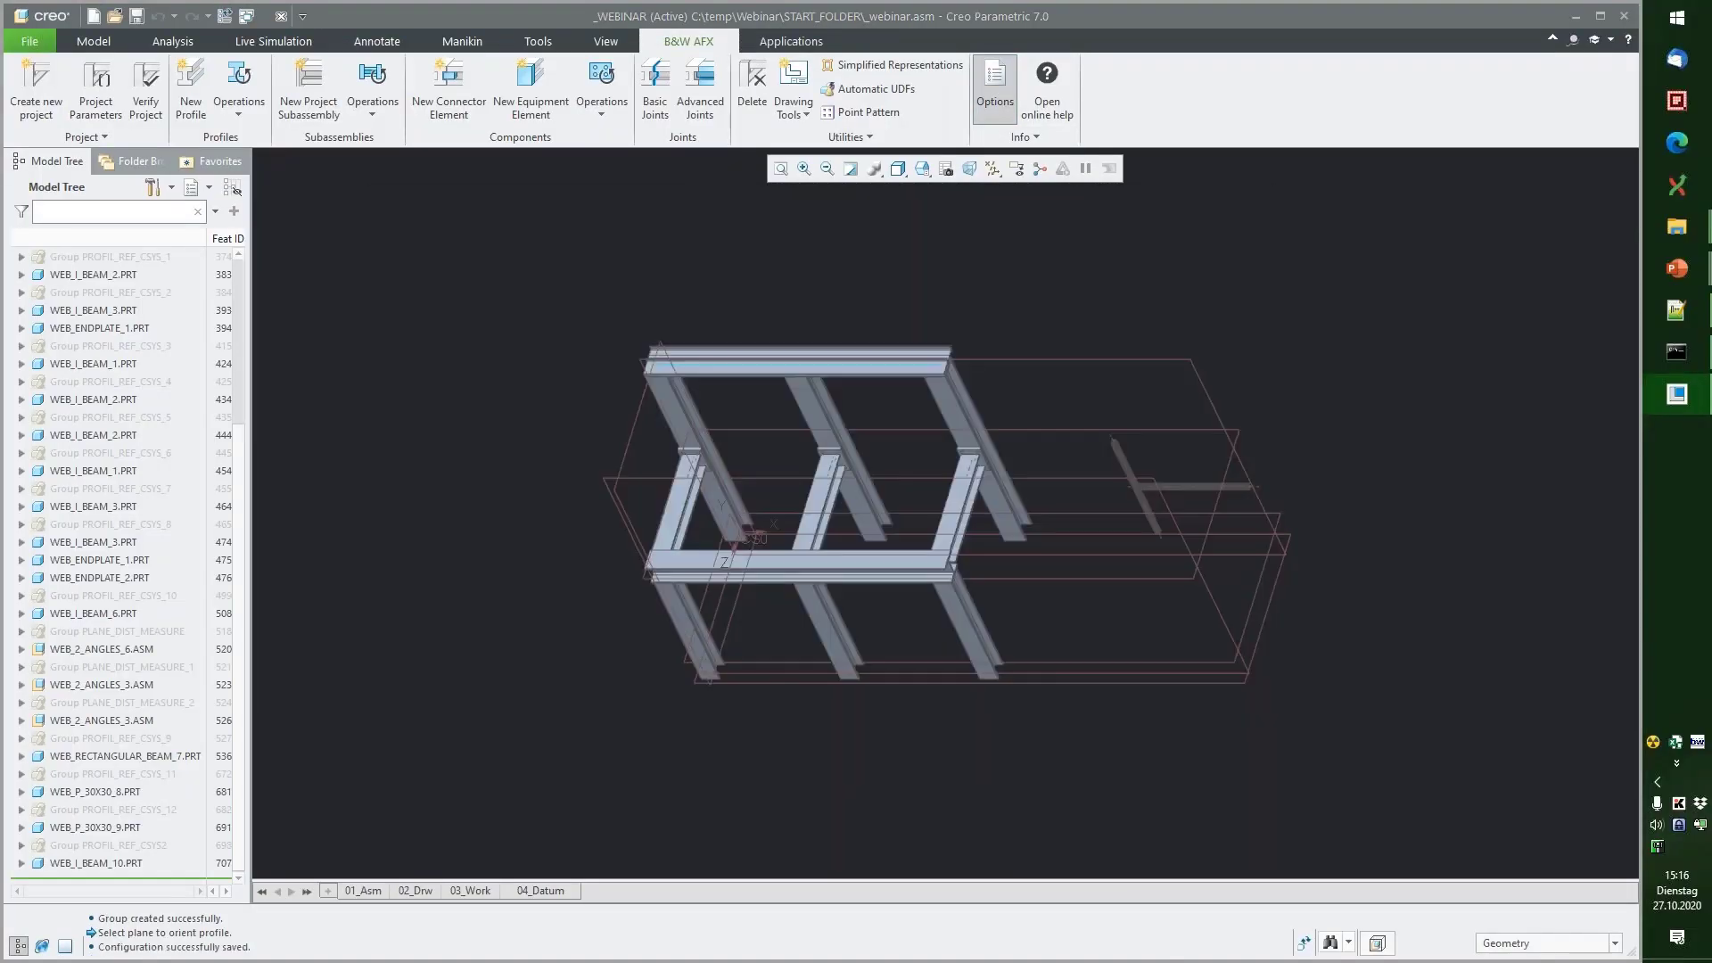
Step: Start a new profile and reselect the I BEAM section from the STEEL BEAMS MM library
click(190, 85)
click(1468, 605)
click(1604, 808)
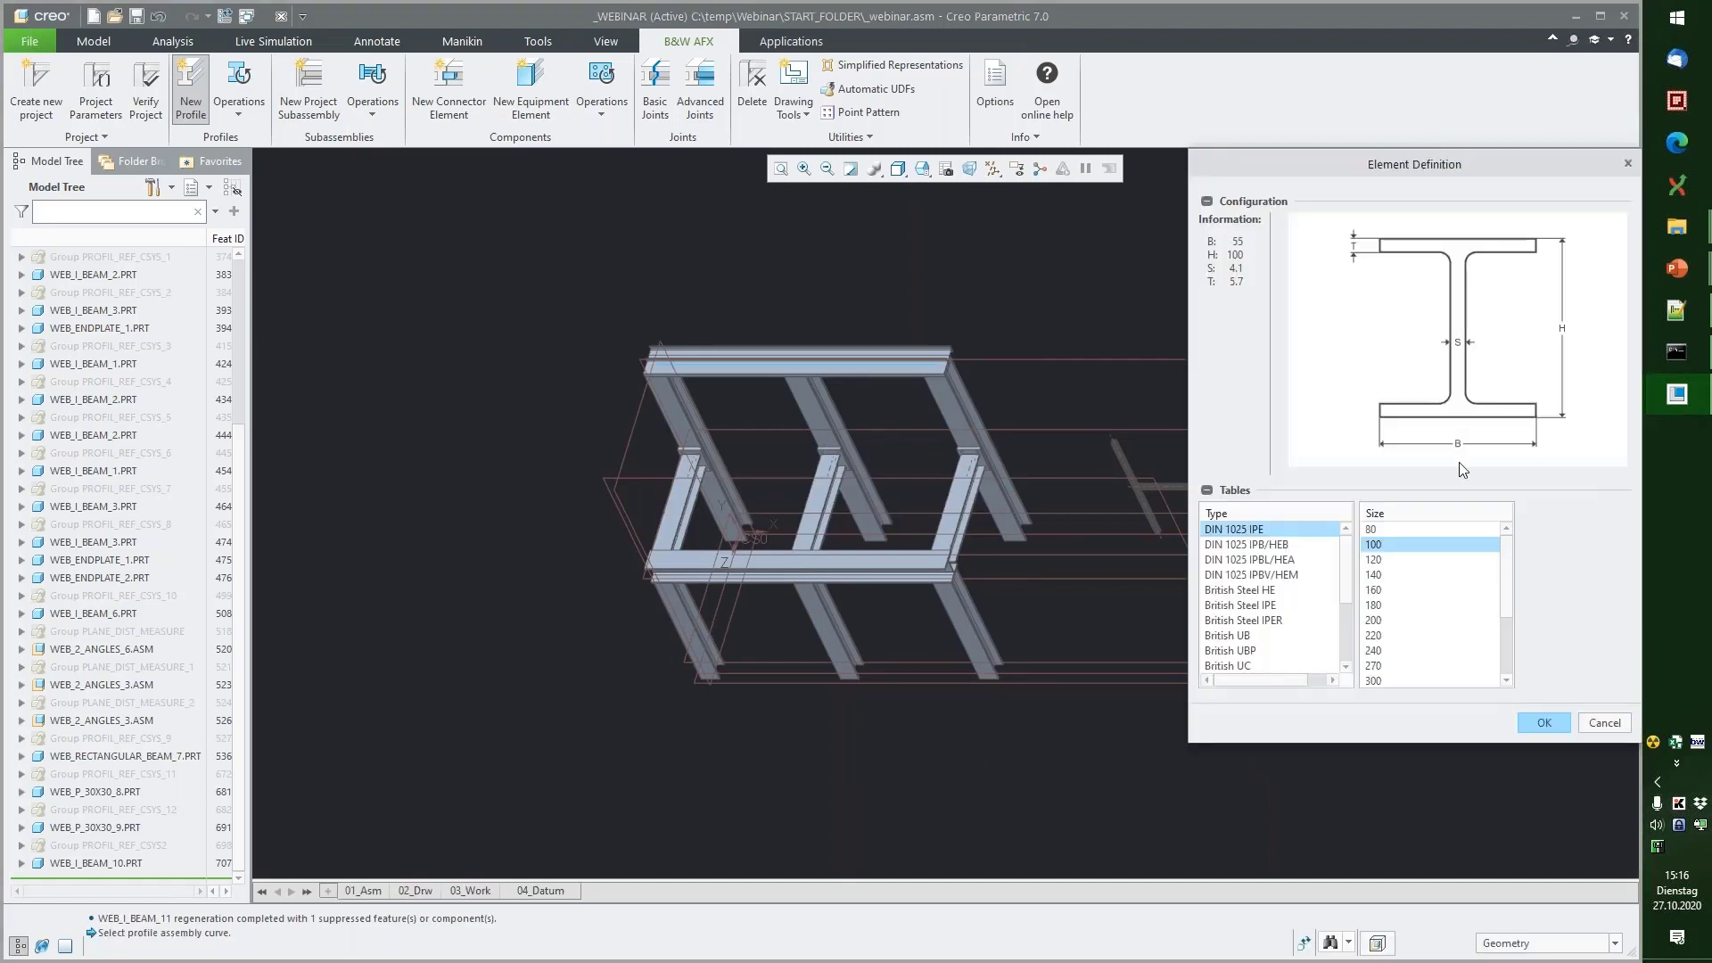
click(1614, 726)
click(1460, 360)
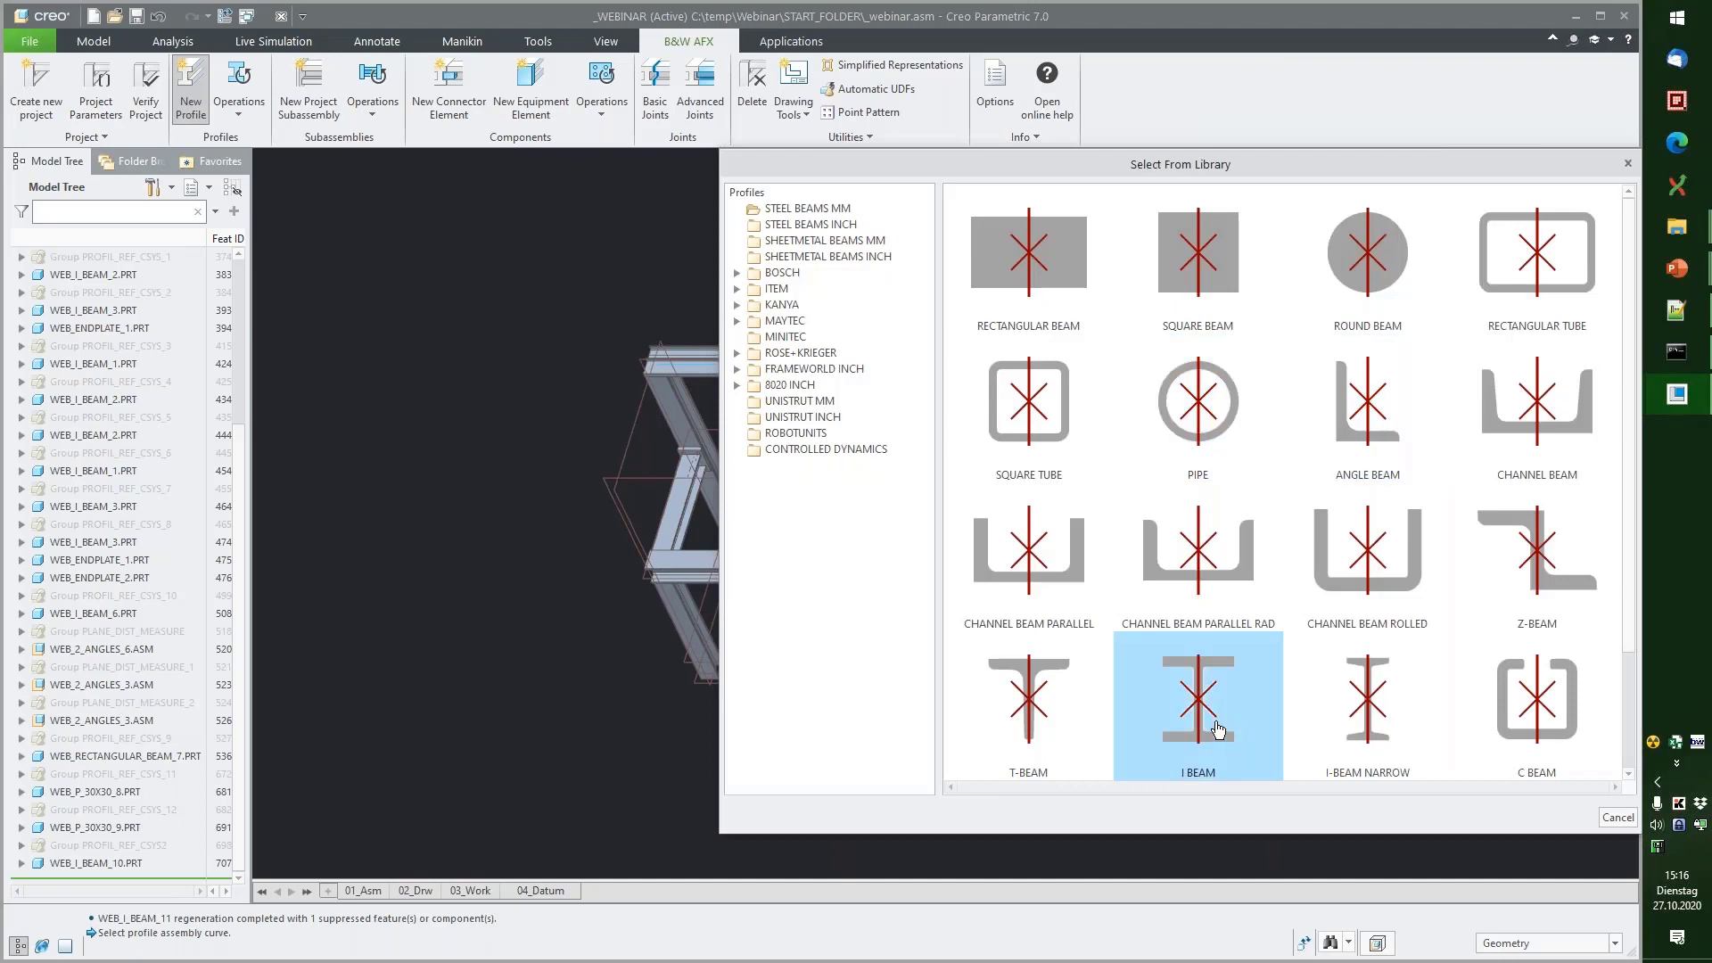
double_click(1227, 724)
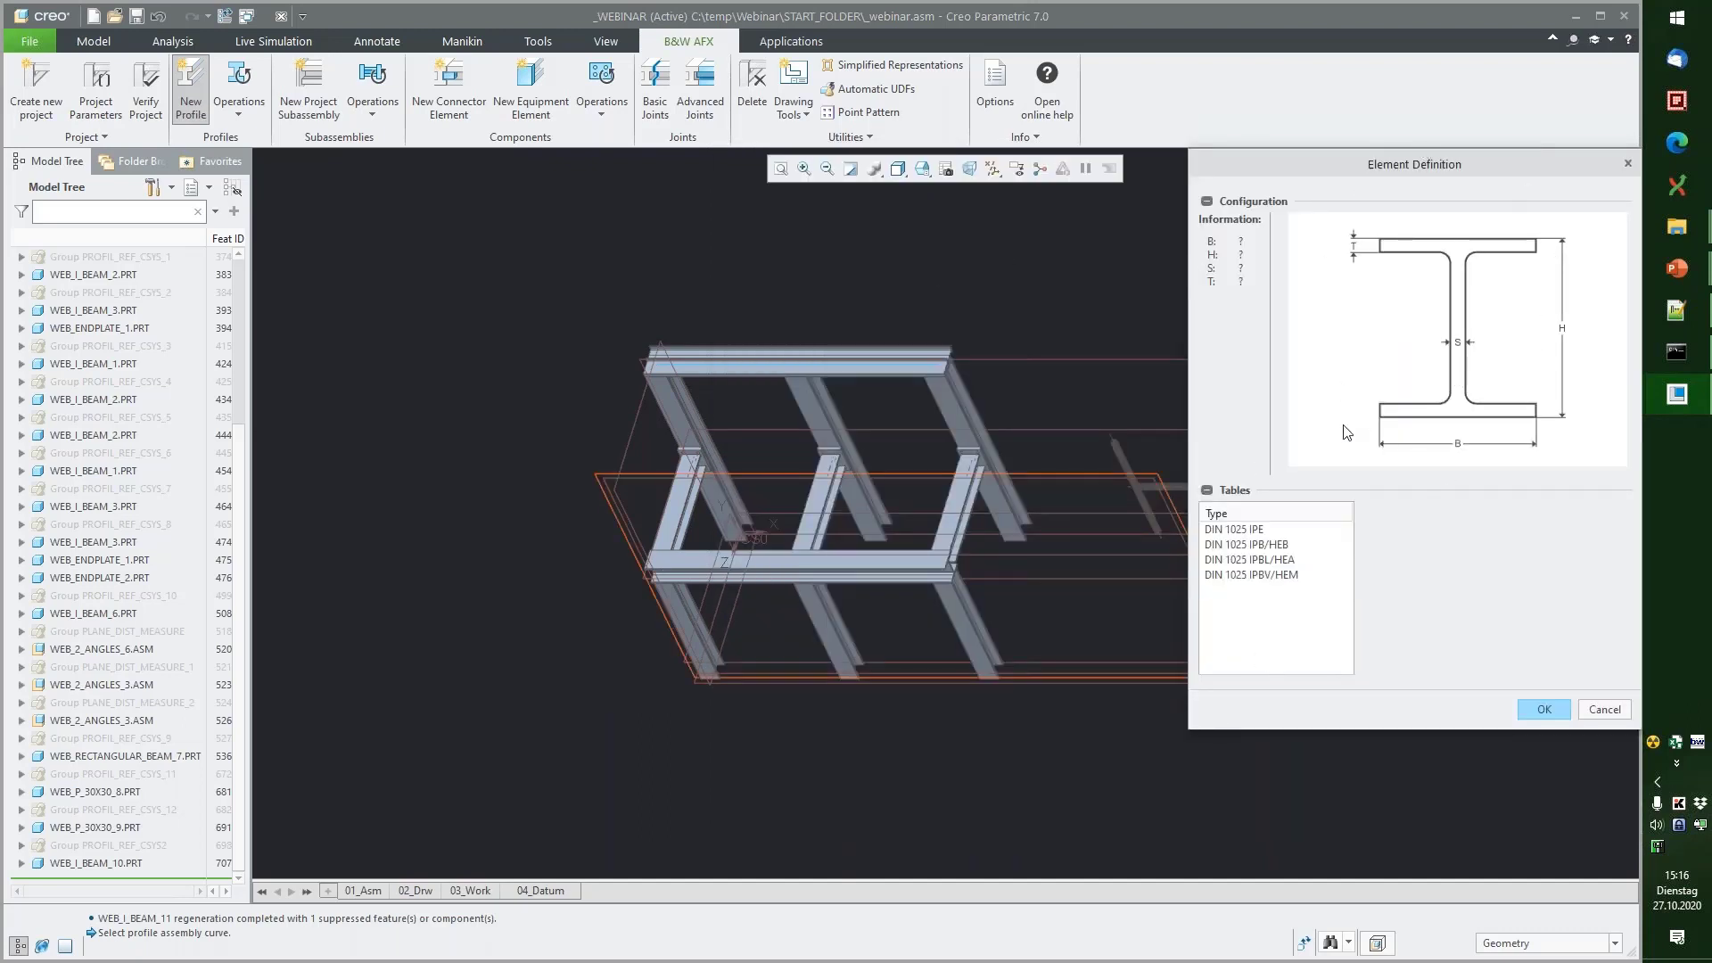
Step: Check the sizes offered for each DIN 1025 type, including DIN 1025 IPE size 200, and close the new profile without creating it
click(1251, 531)
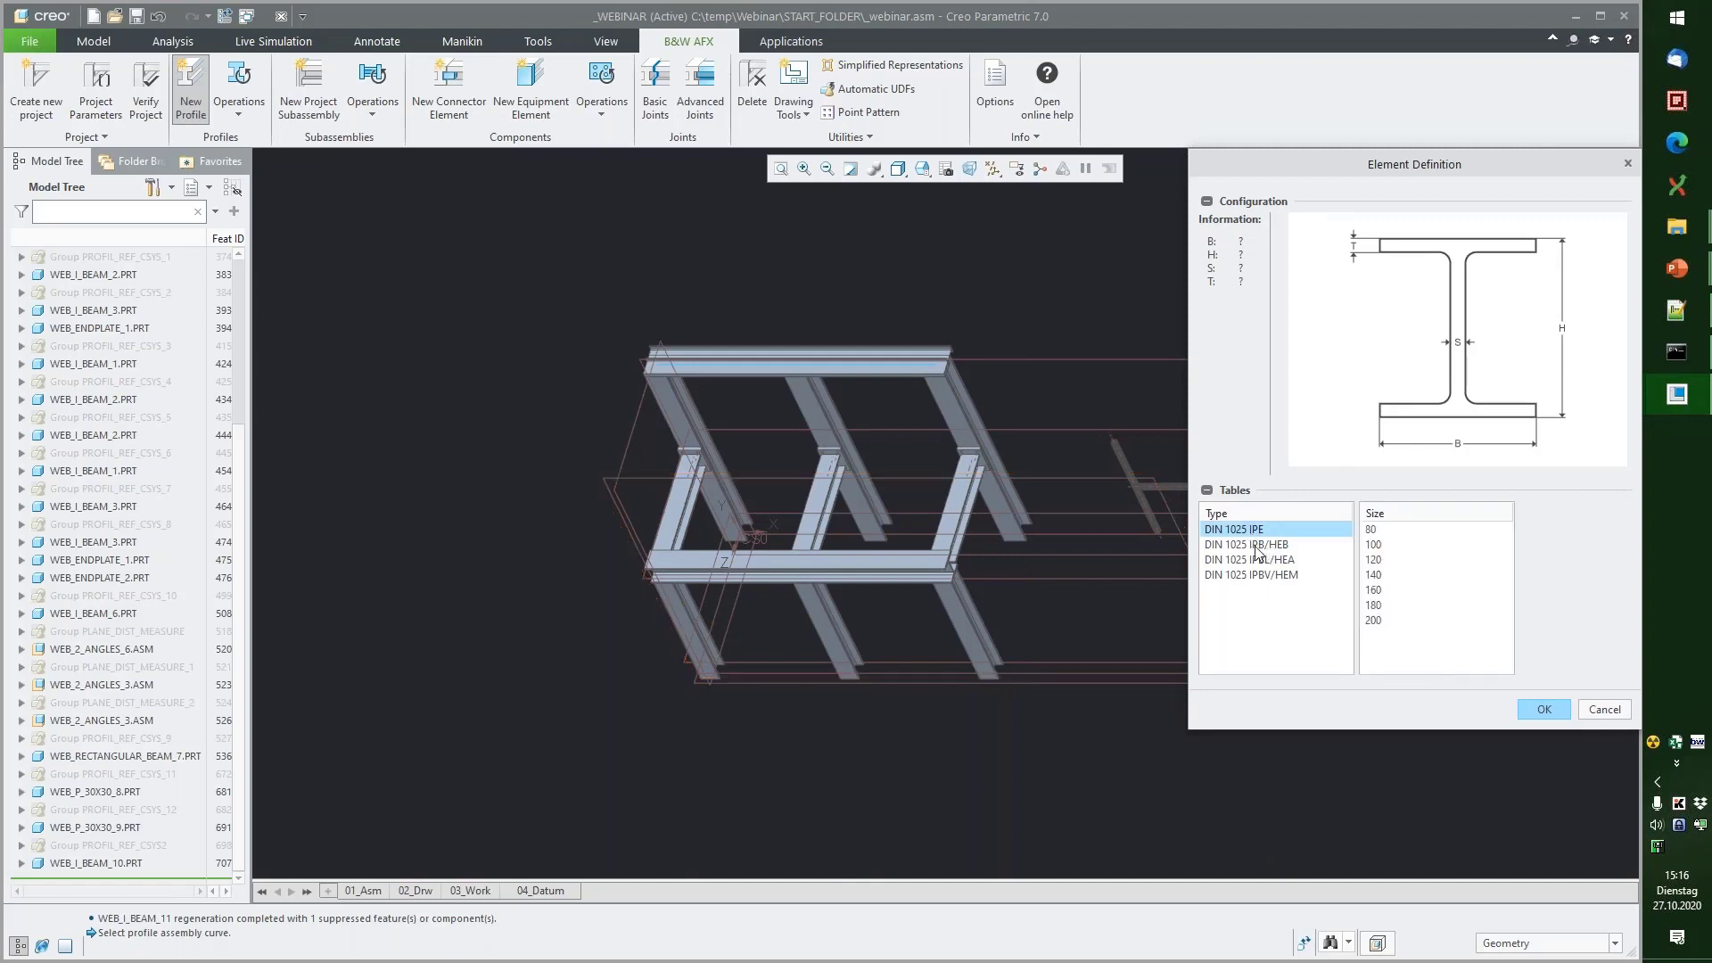
click(1222, 545)
click(1245, 560)
click(1248, 576)
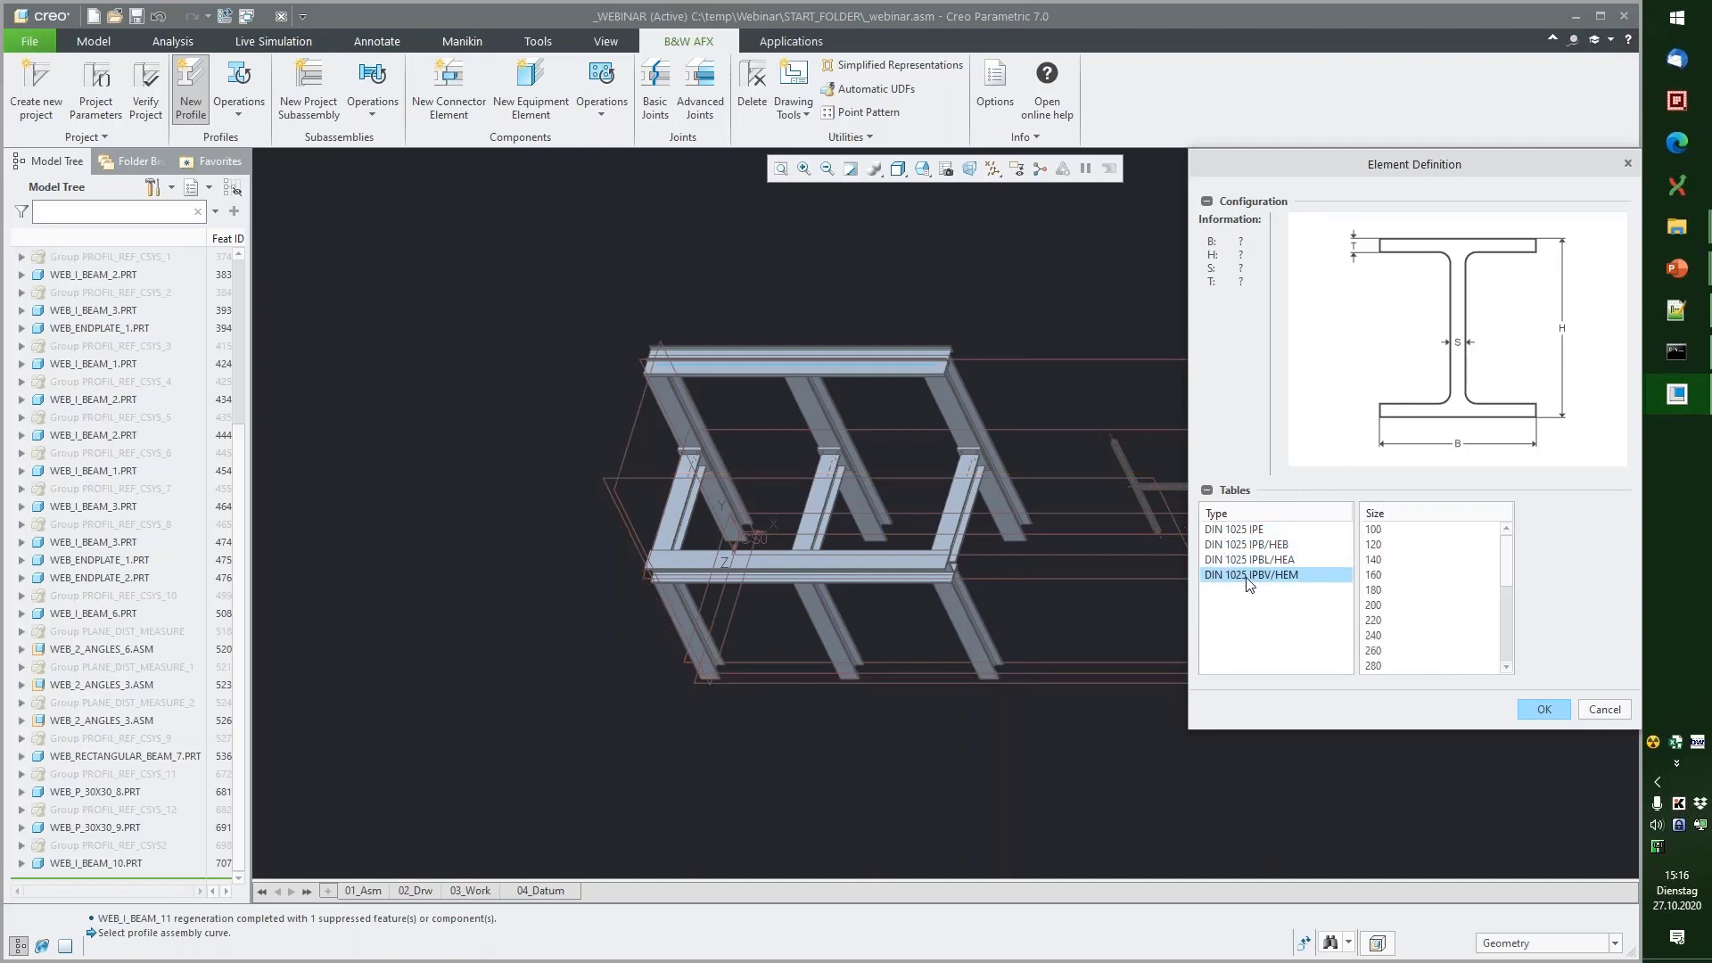
click(1259, 531)
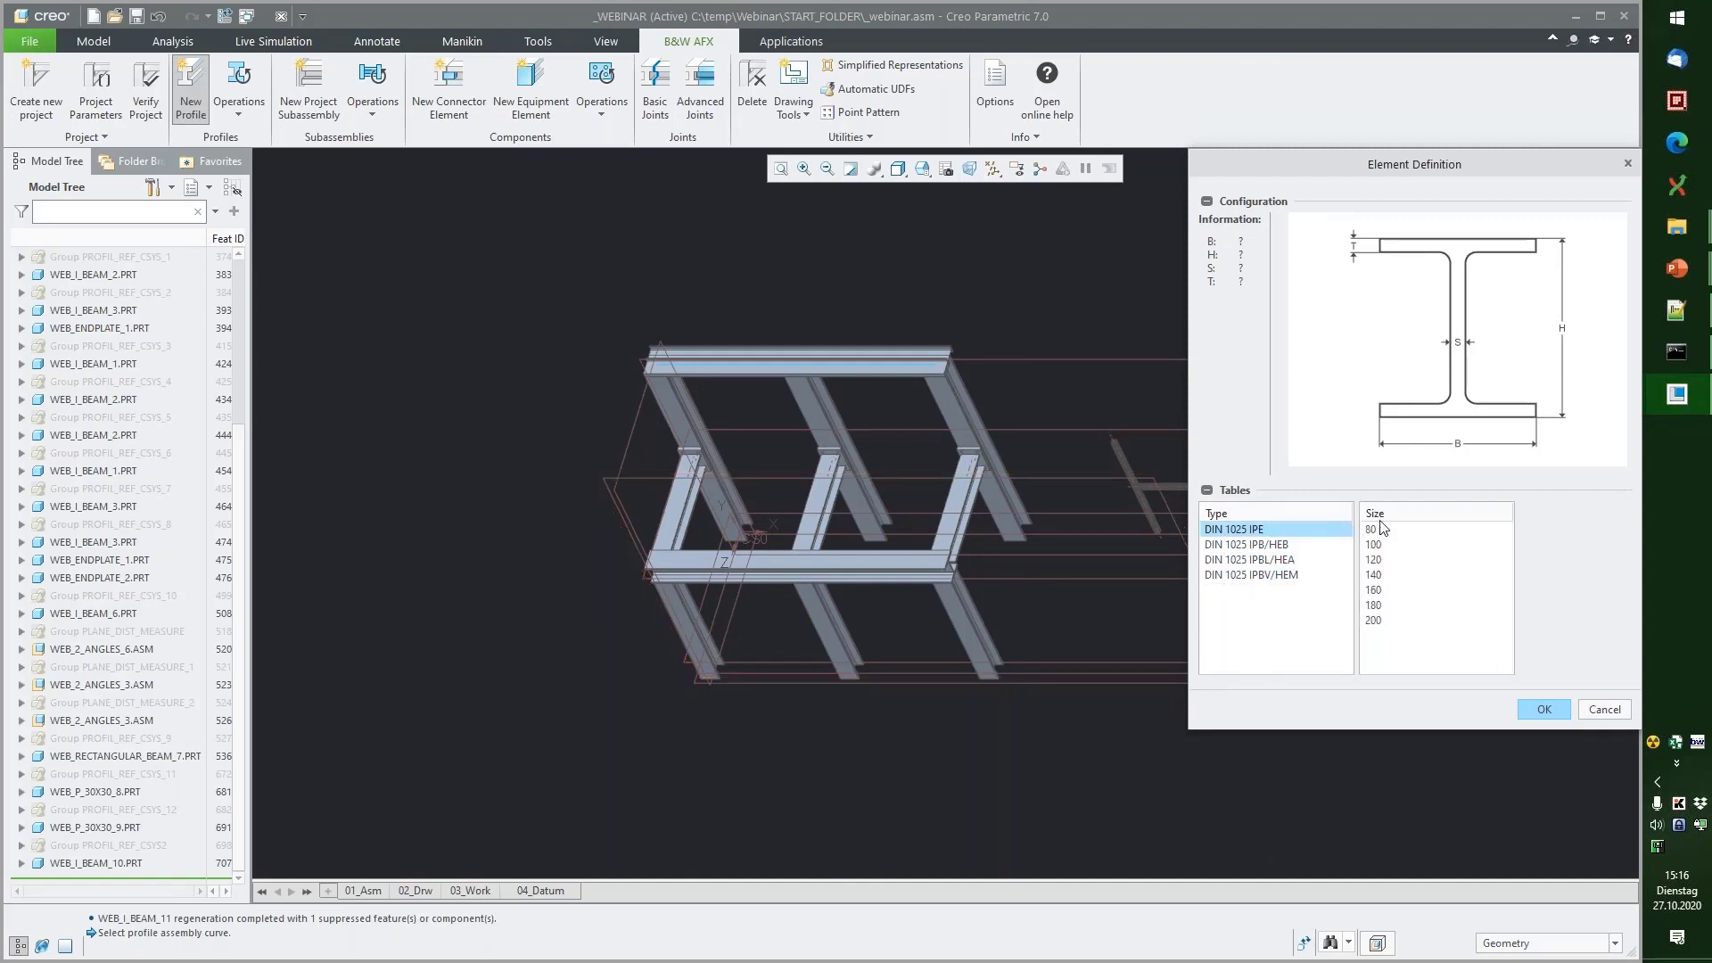
click(1383, 621)
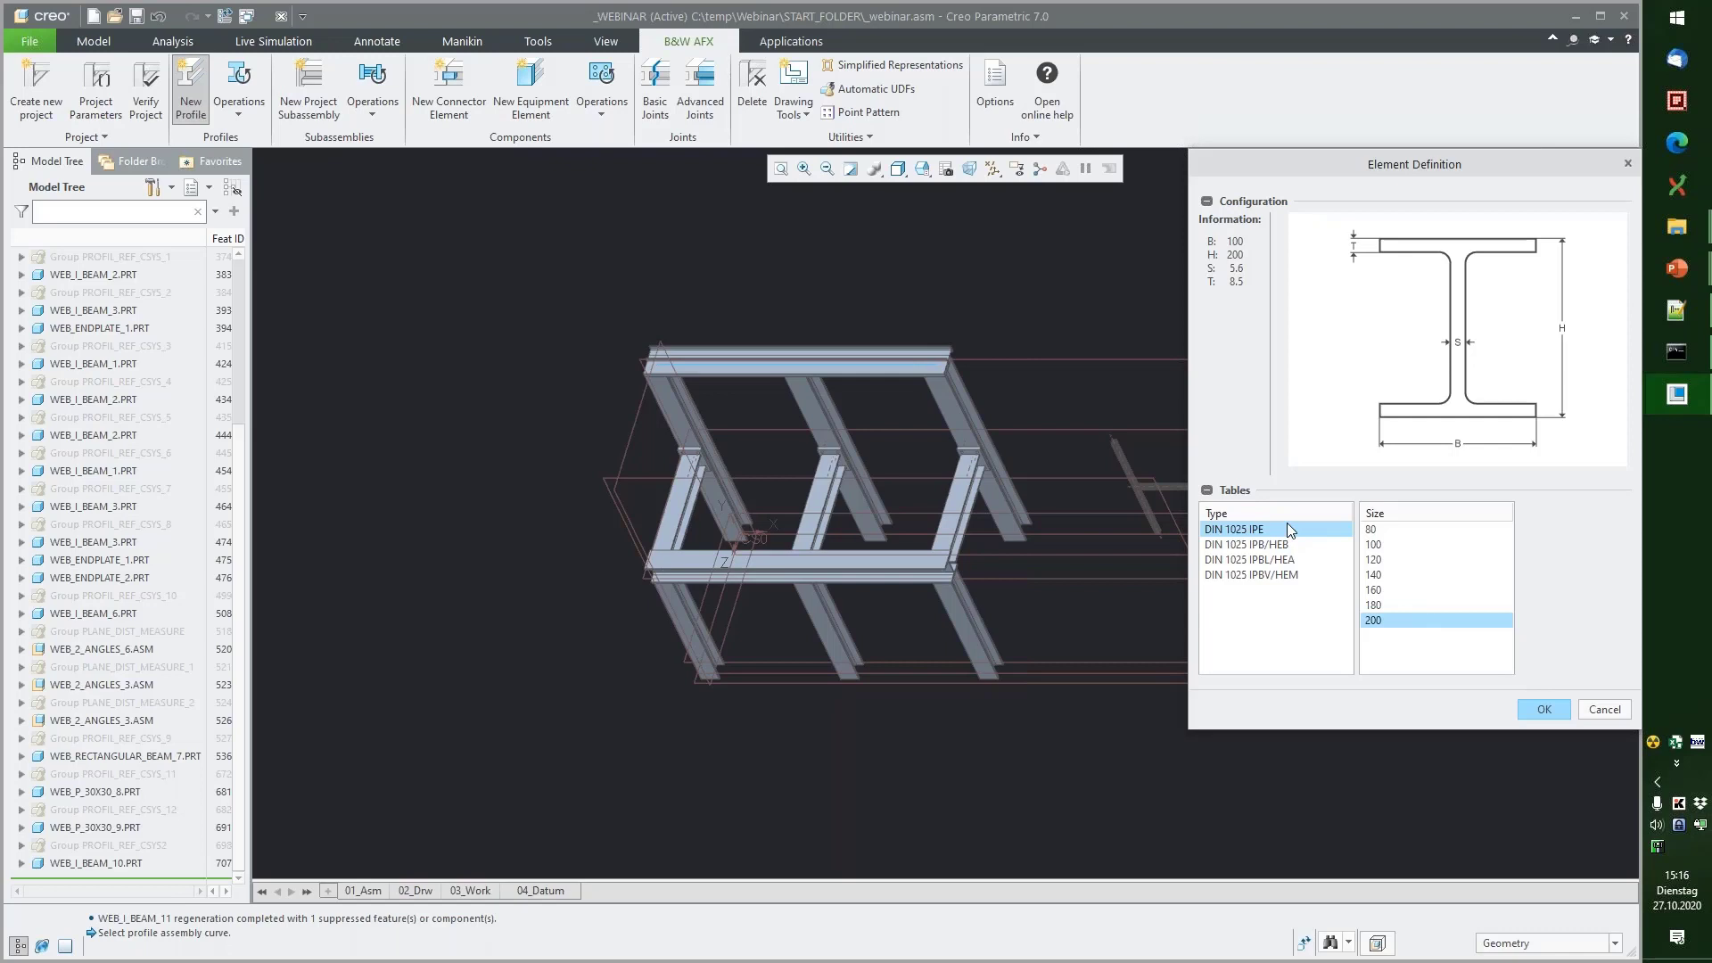
click(1603, 710)
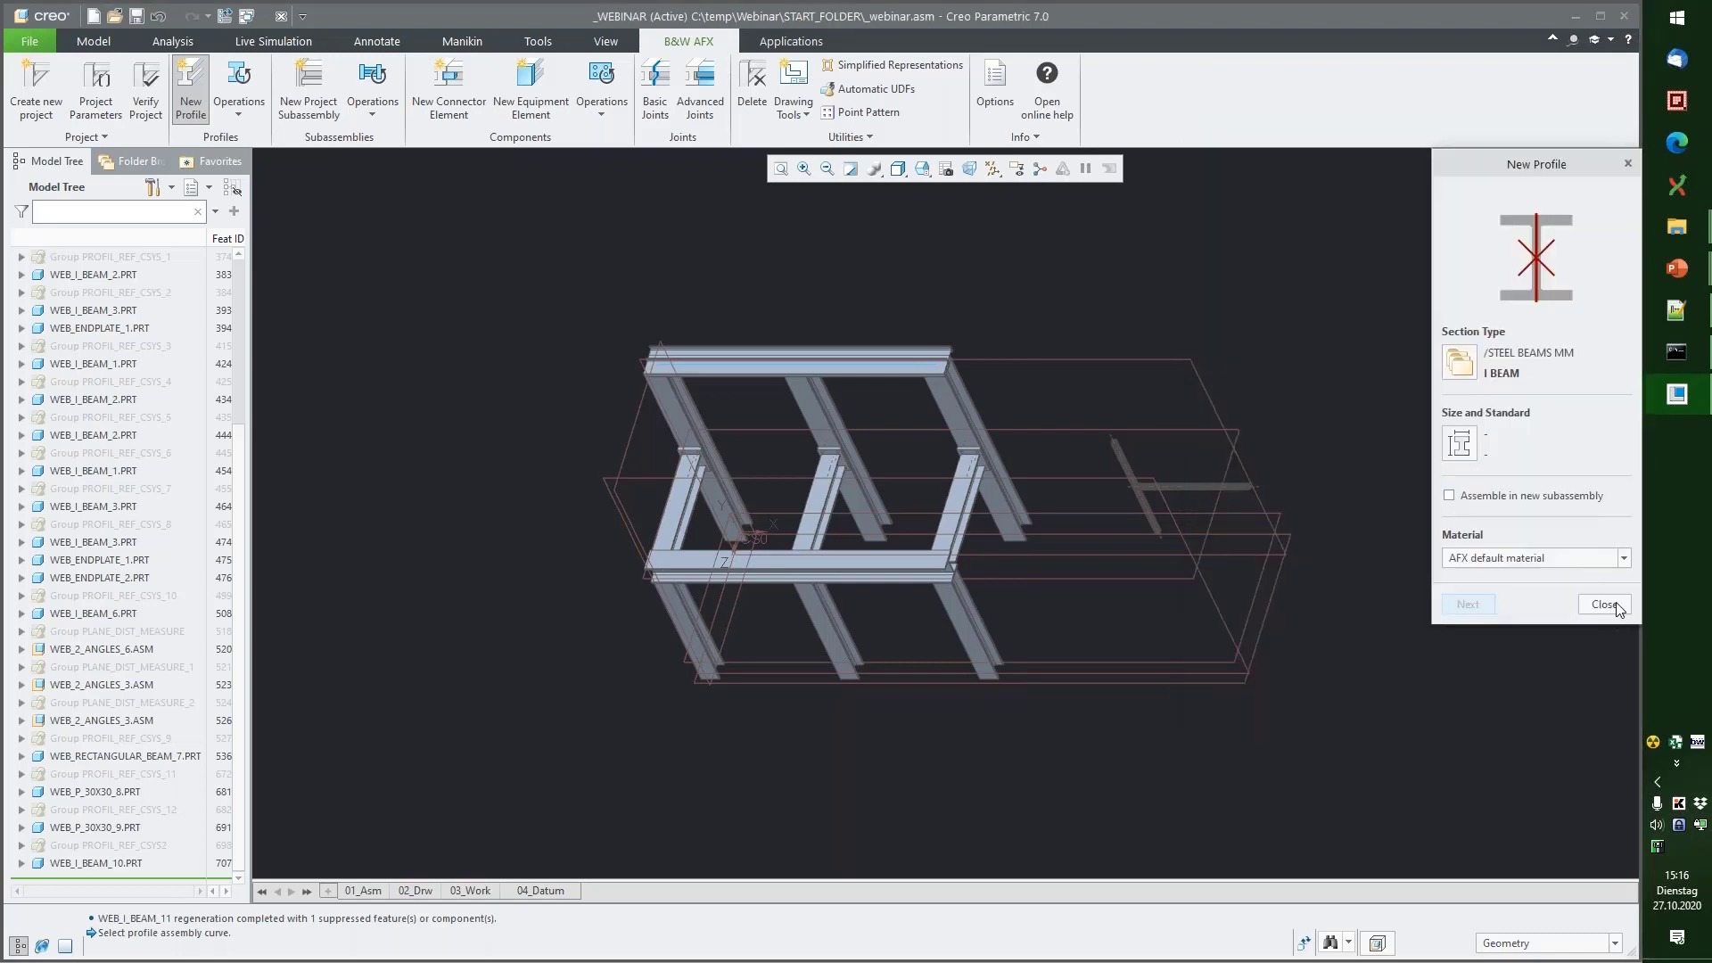
click(1611, 603)
Step: Switch to the File Explorer windows and create and open a connectors folder inside customization\parts
mouse_move(1675, 226)
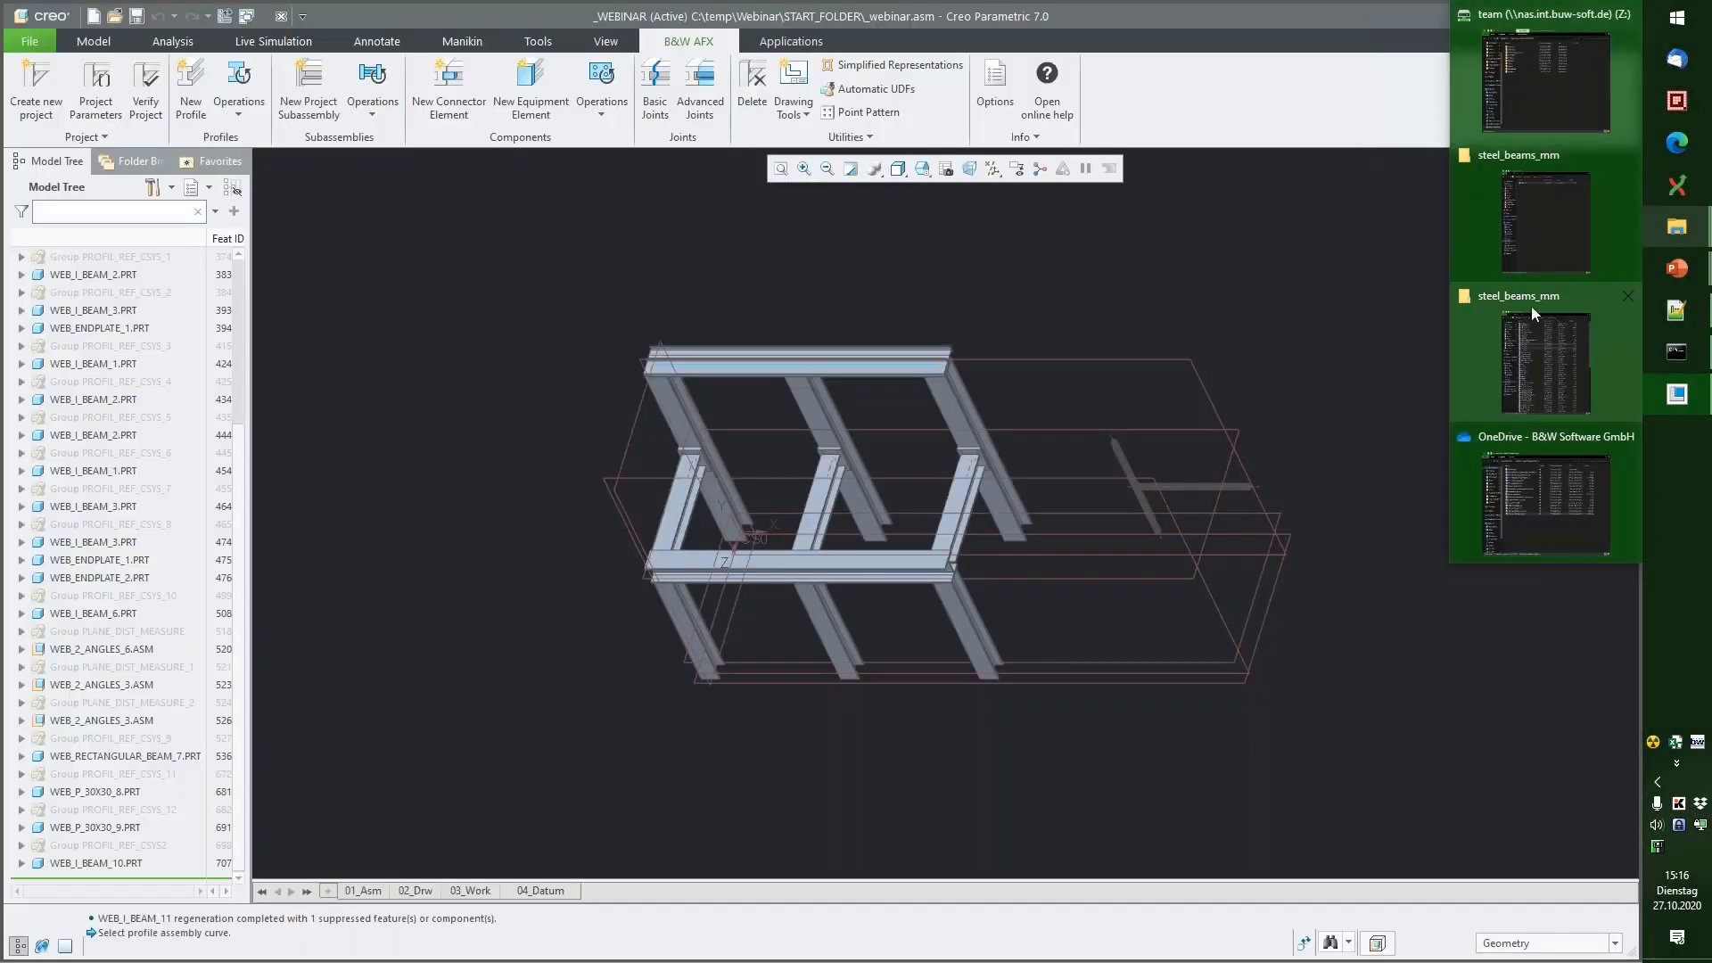
click(1514, 173)
mouse_move(1675, 225)
click(1550, 351)
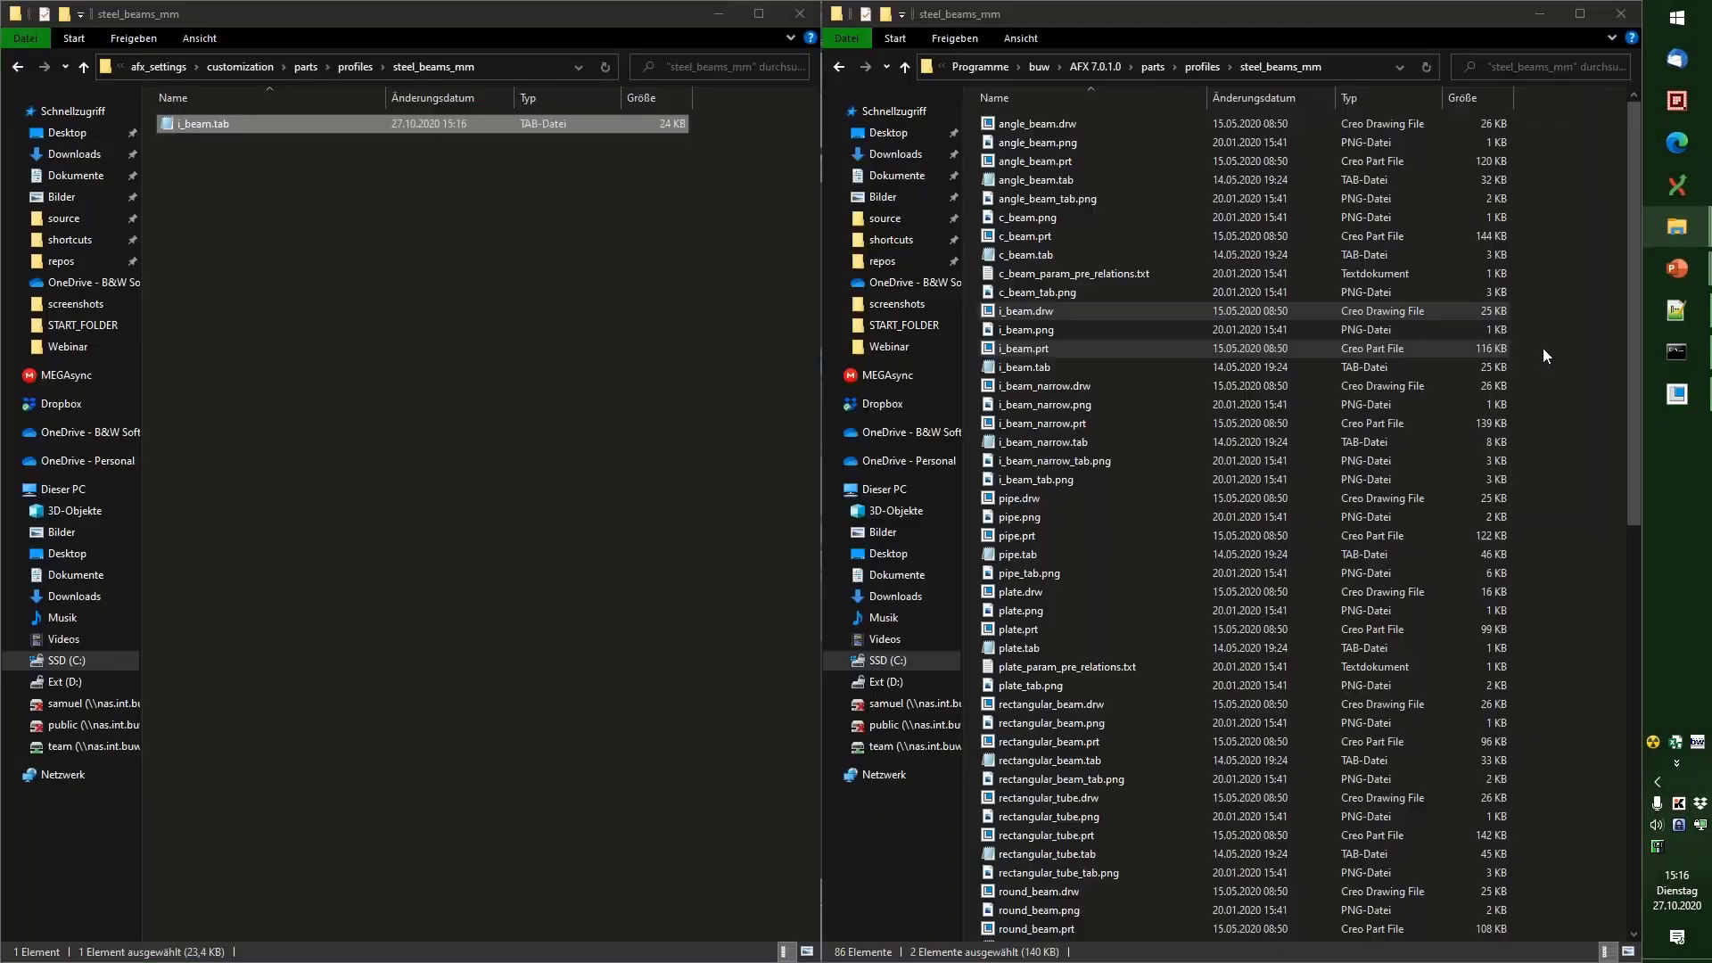
click(306, 67)
click(262, 267)
right_click(254, 196)
mouse_move(368, 489)
click(588, 496)
text(conne)
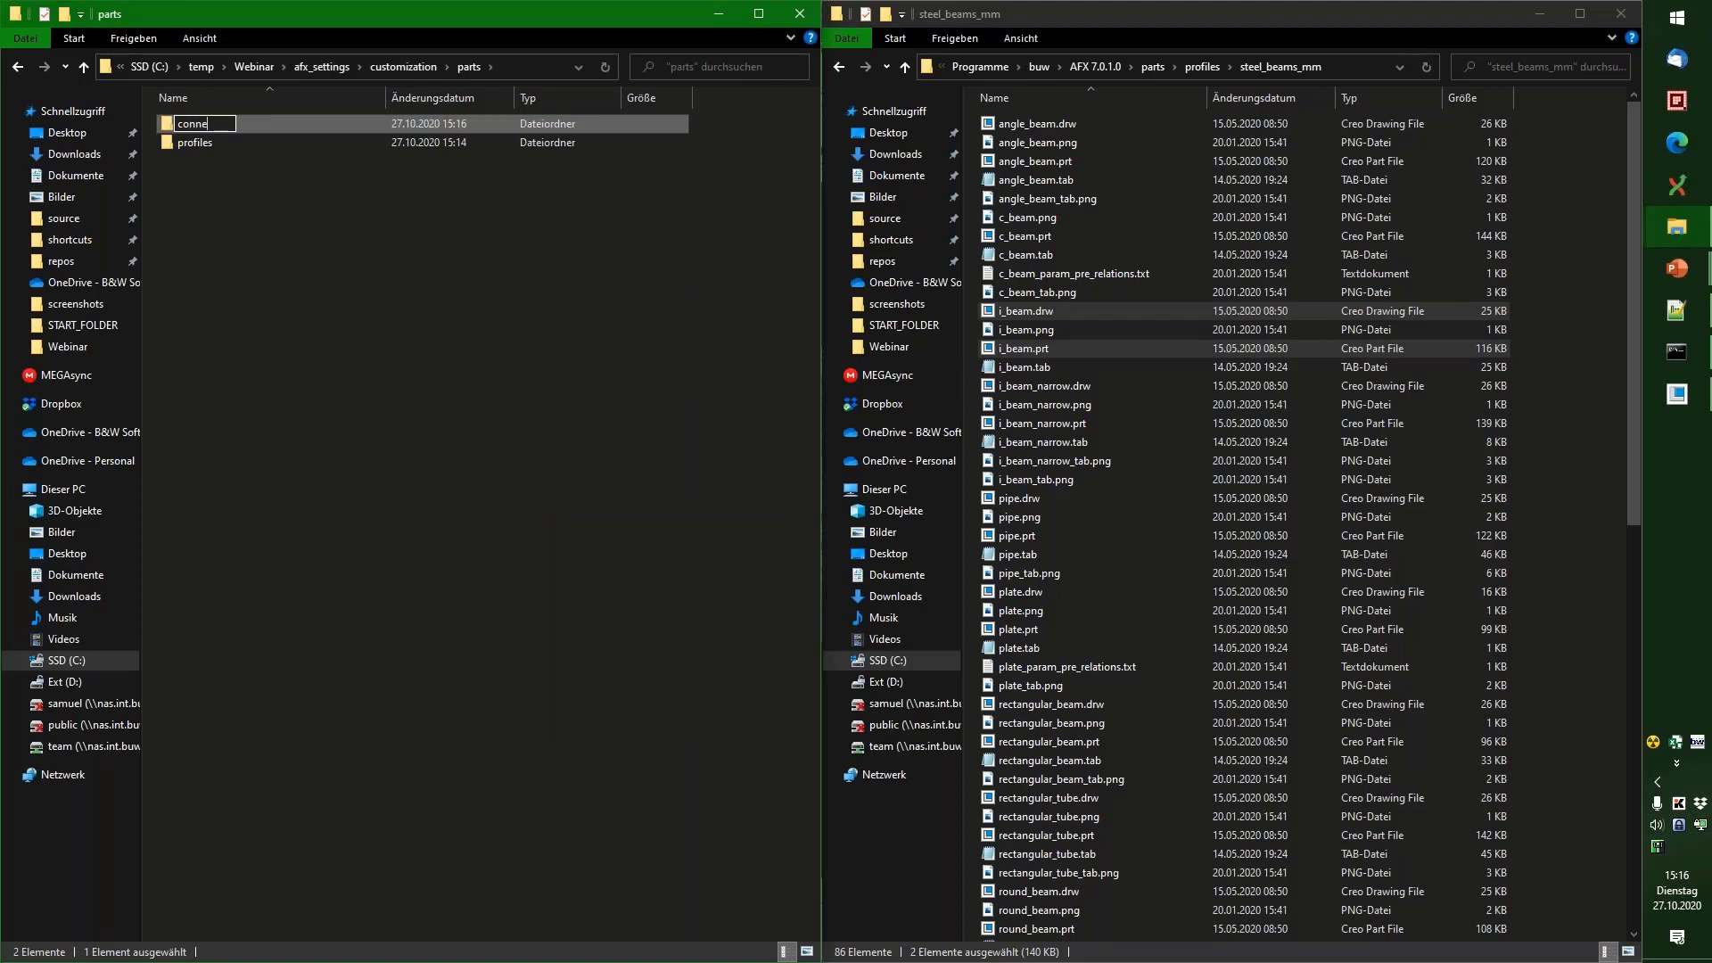
text(ctors)
key(Return)
key(Return)
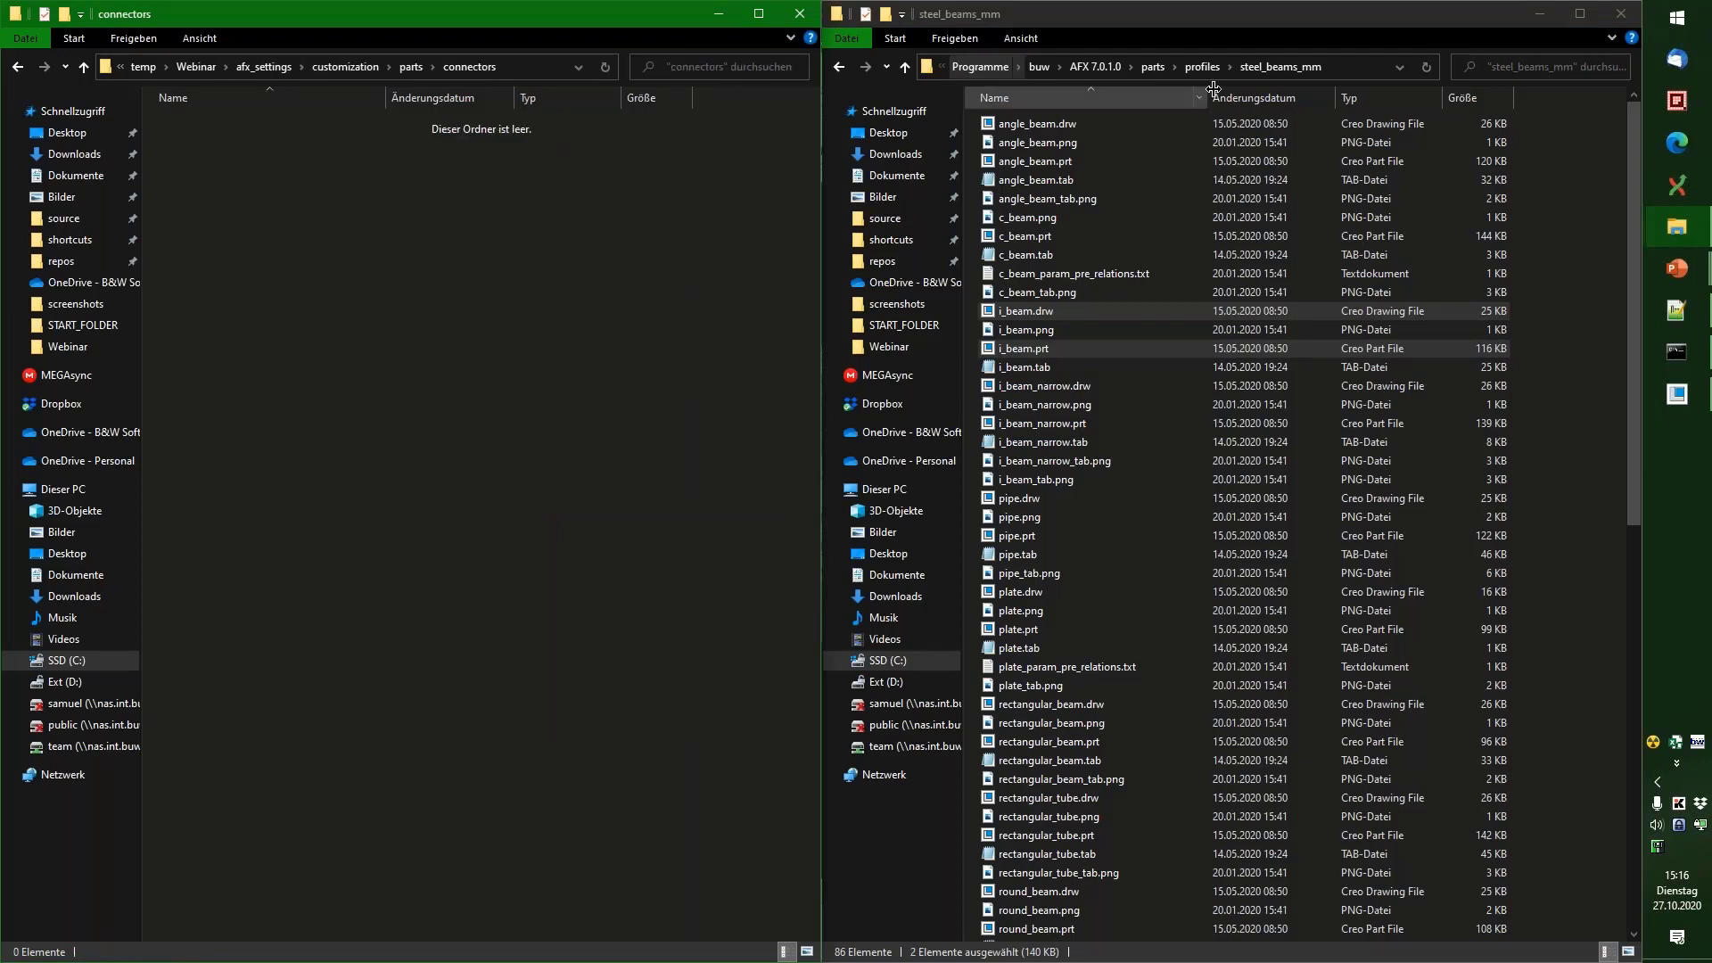
Step: Open the AFX 7.0.1.0 installation's parts\connectors folder and copy the name of its steel_construction_mm folder
click(1155, 67)
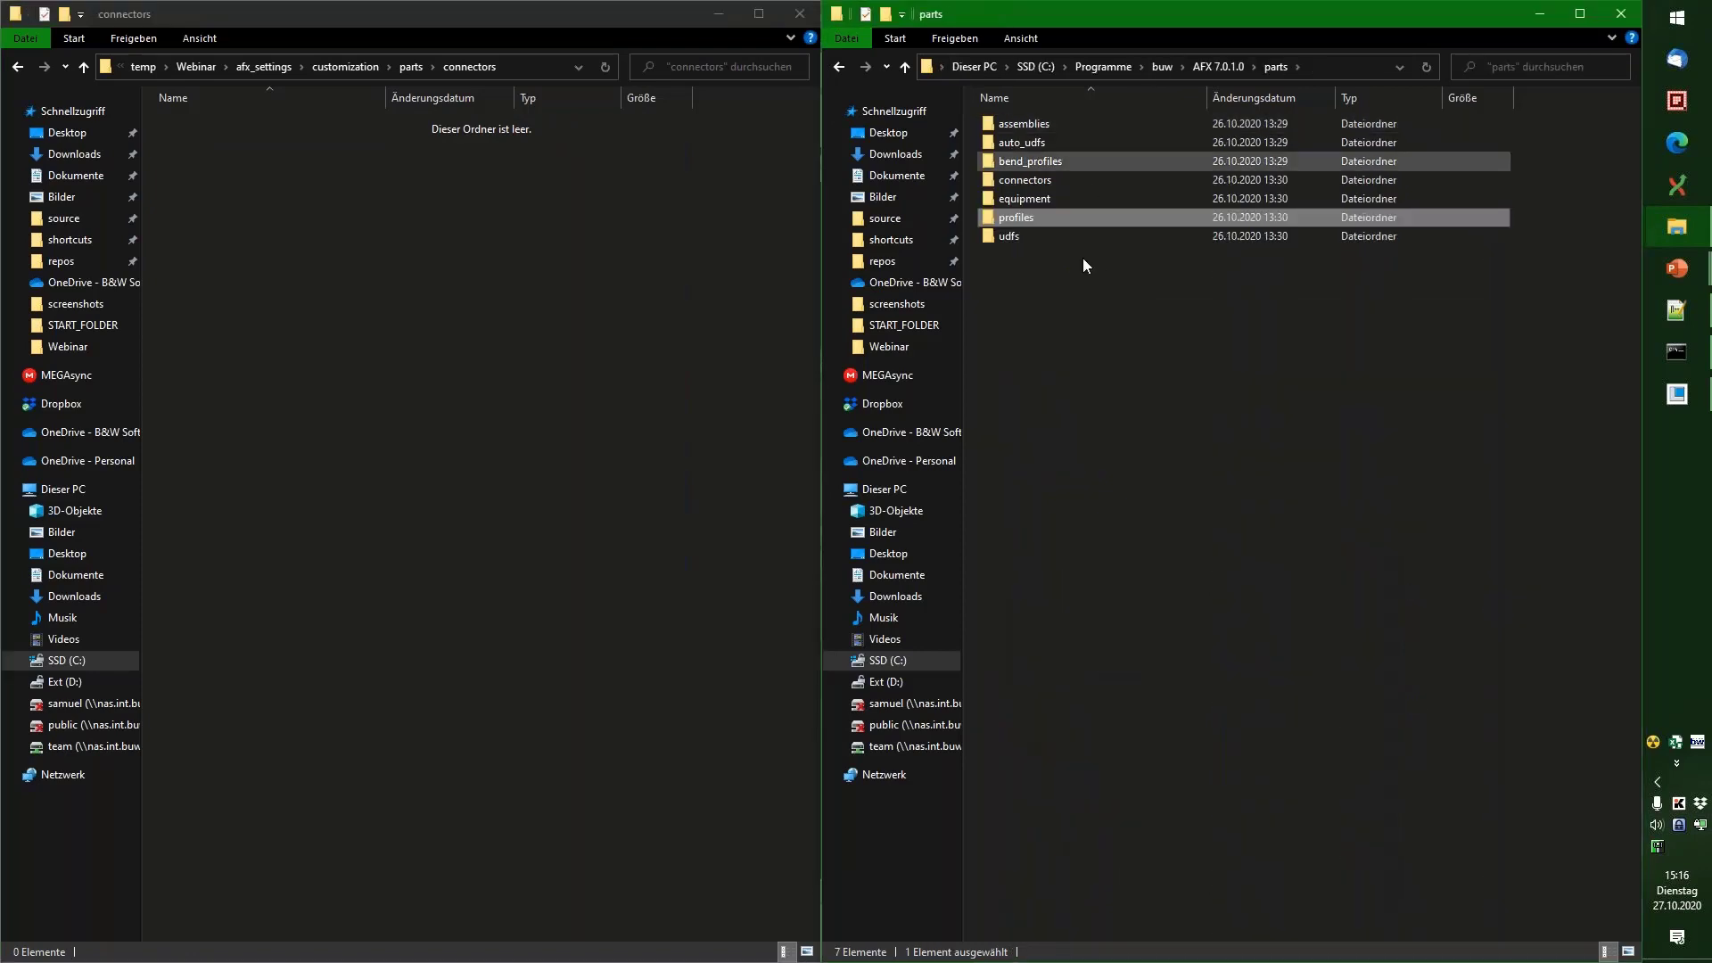
double_click(1035, 180)
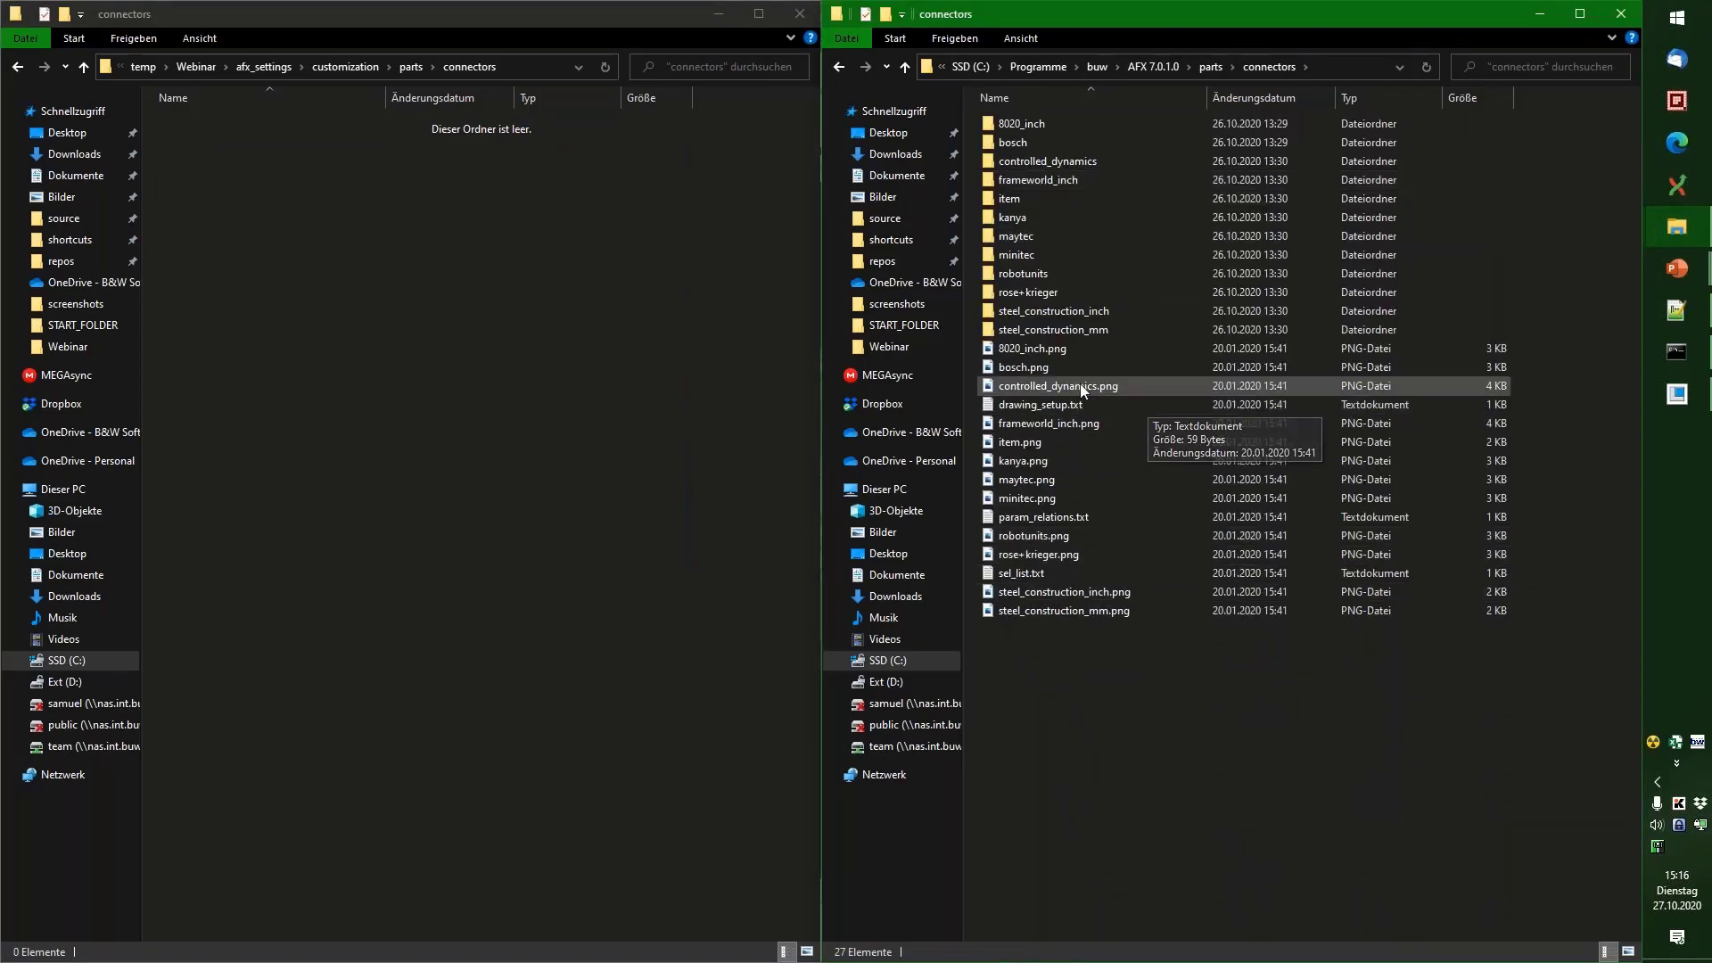
click(1068, 330)
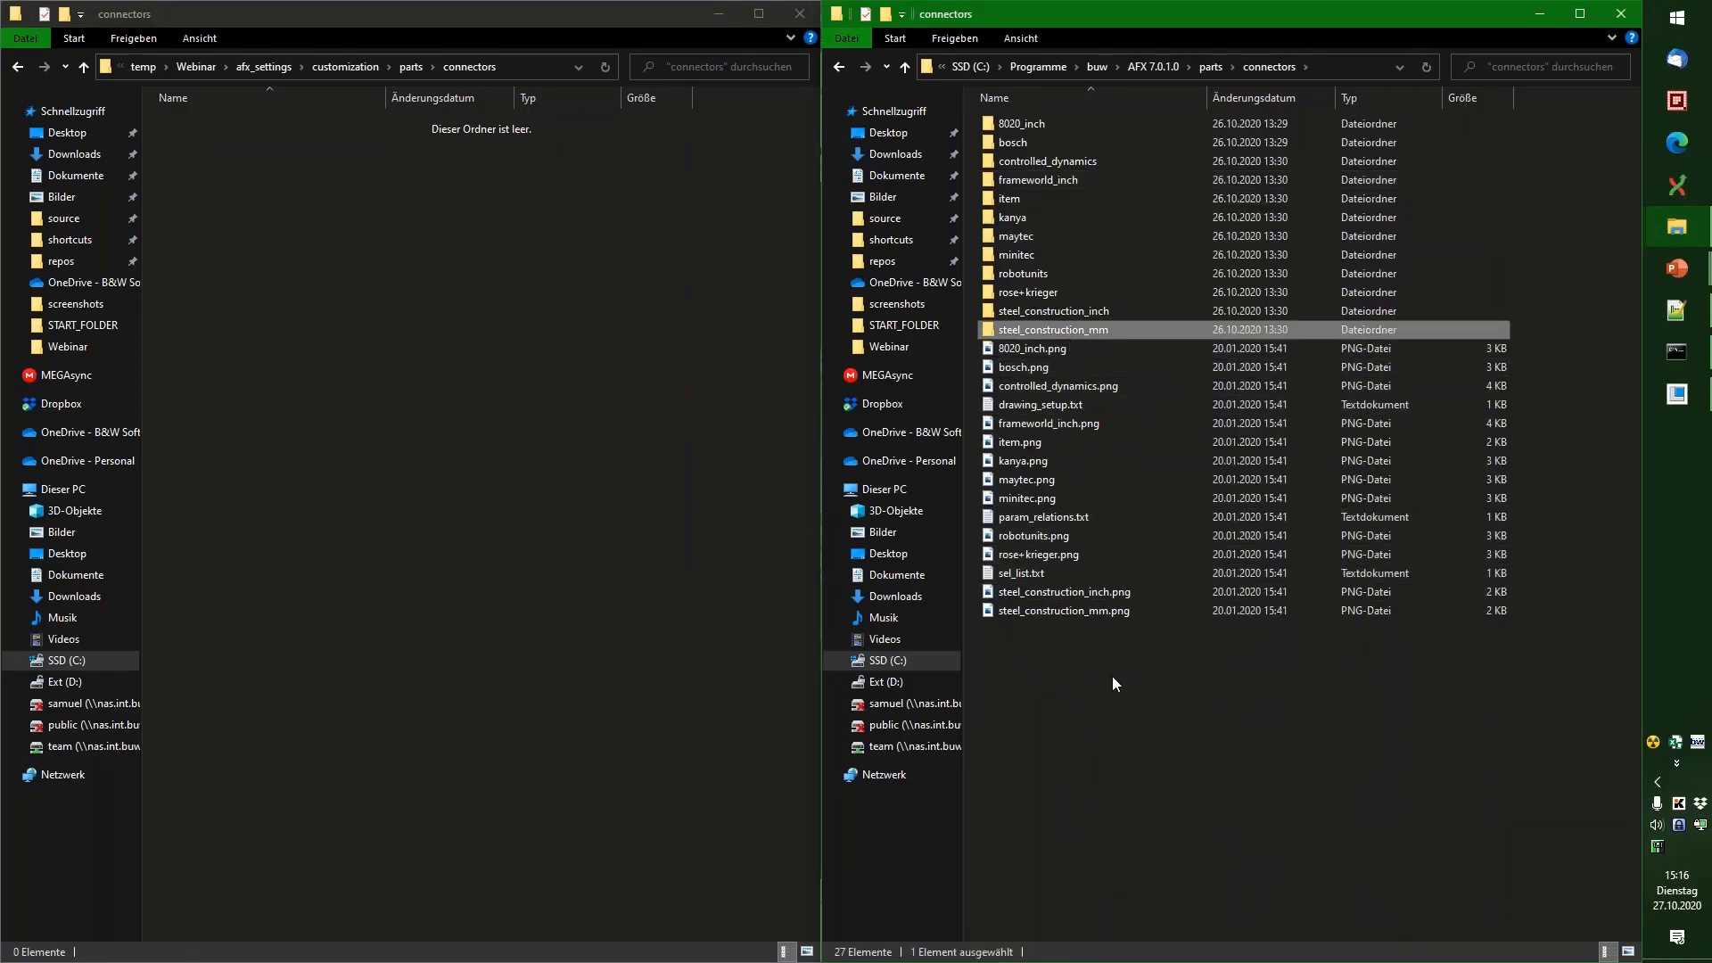
click(1013, 142)
click(1047, 332)
key(F2)
key(ctrl+c)
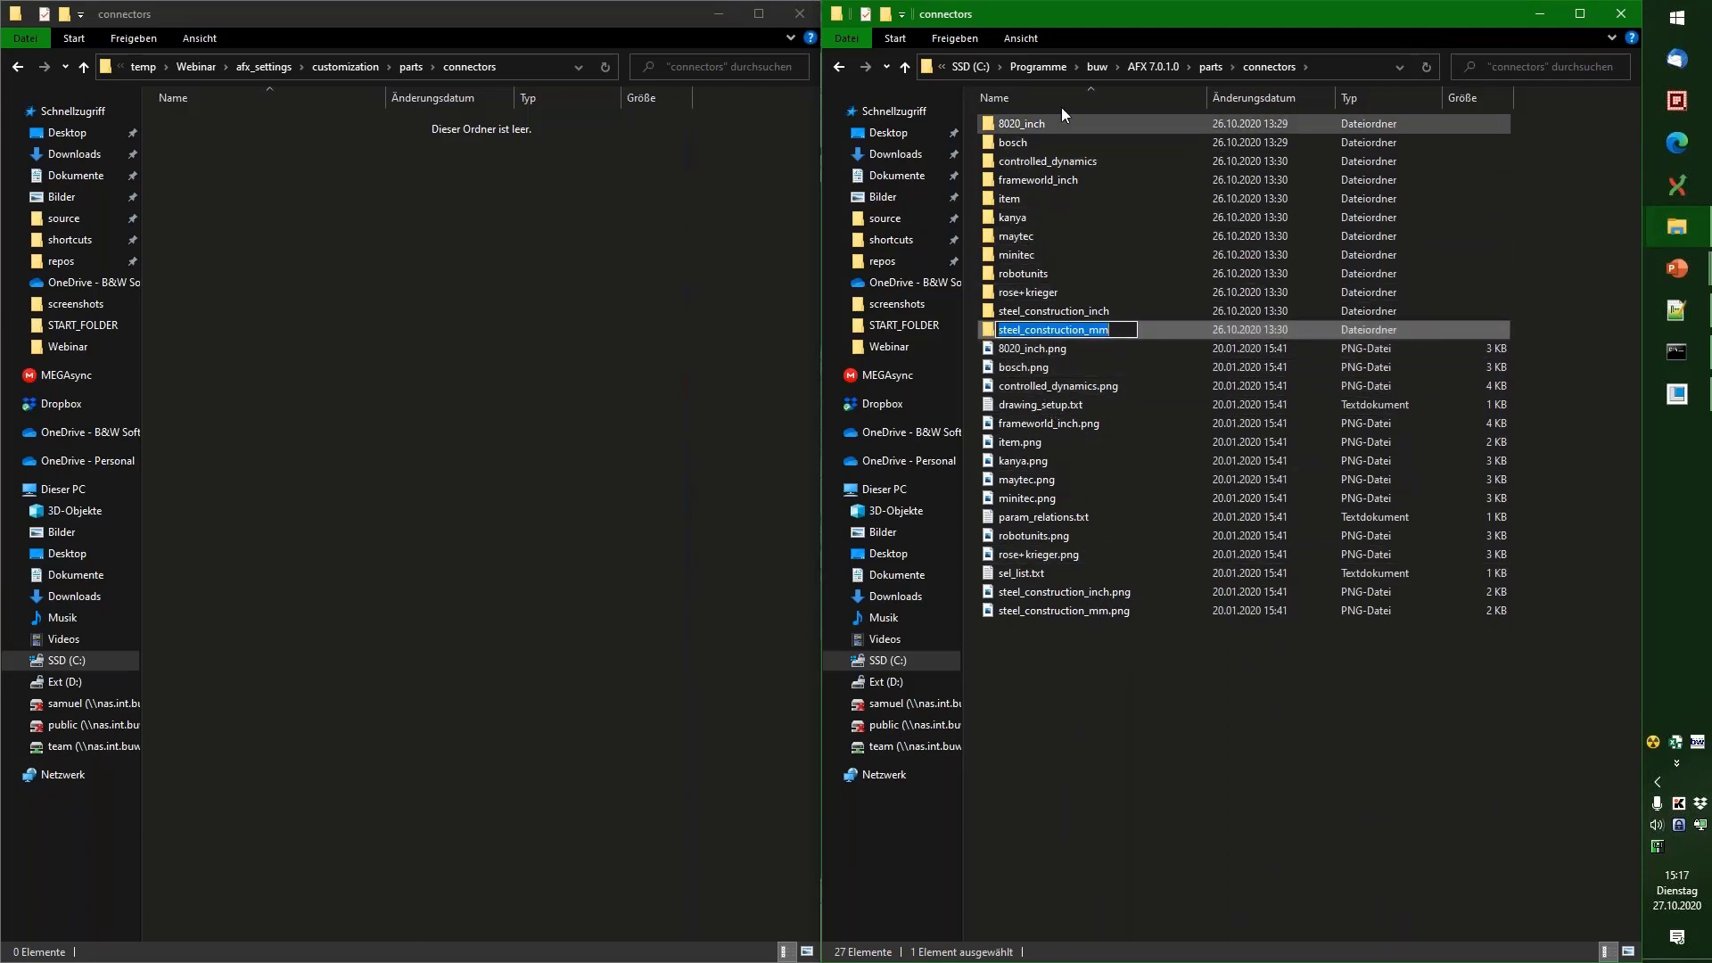
Step: Create a text file named sel_list.txt in the customization connectors folder and open it in Notepad++
click(292, 211)
right_click(291, 211)
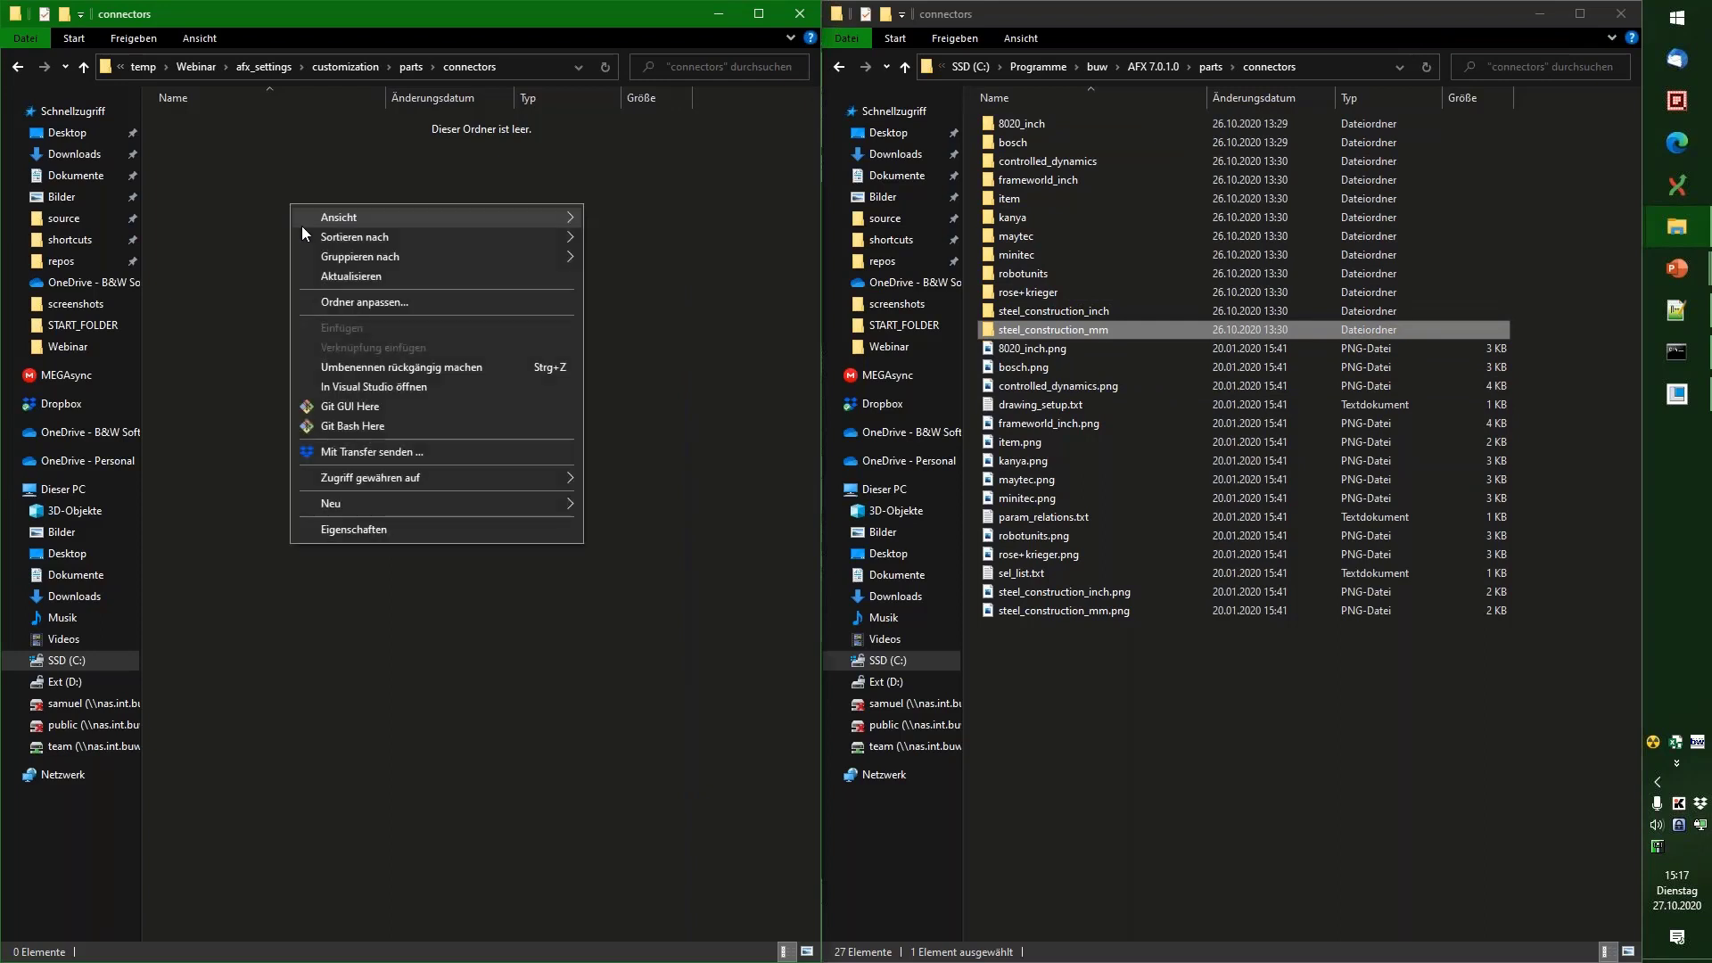
mouse_move(397, 503)
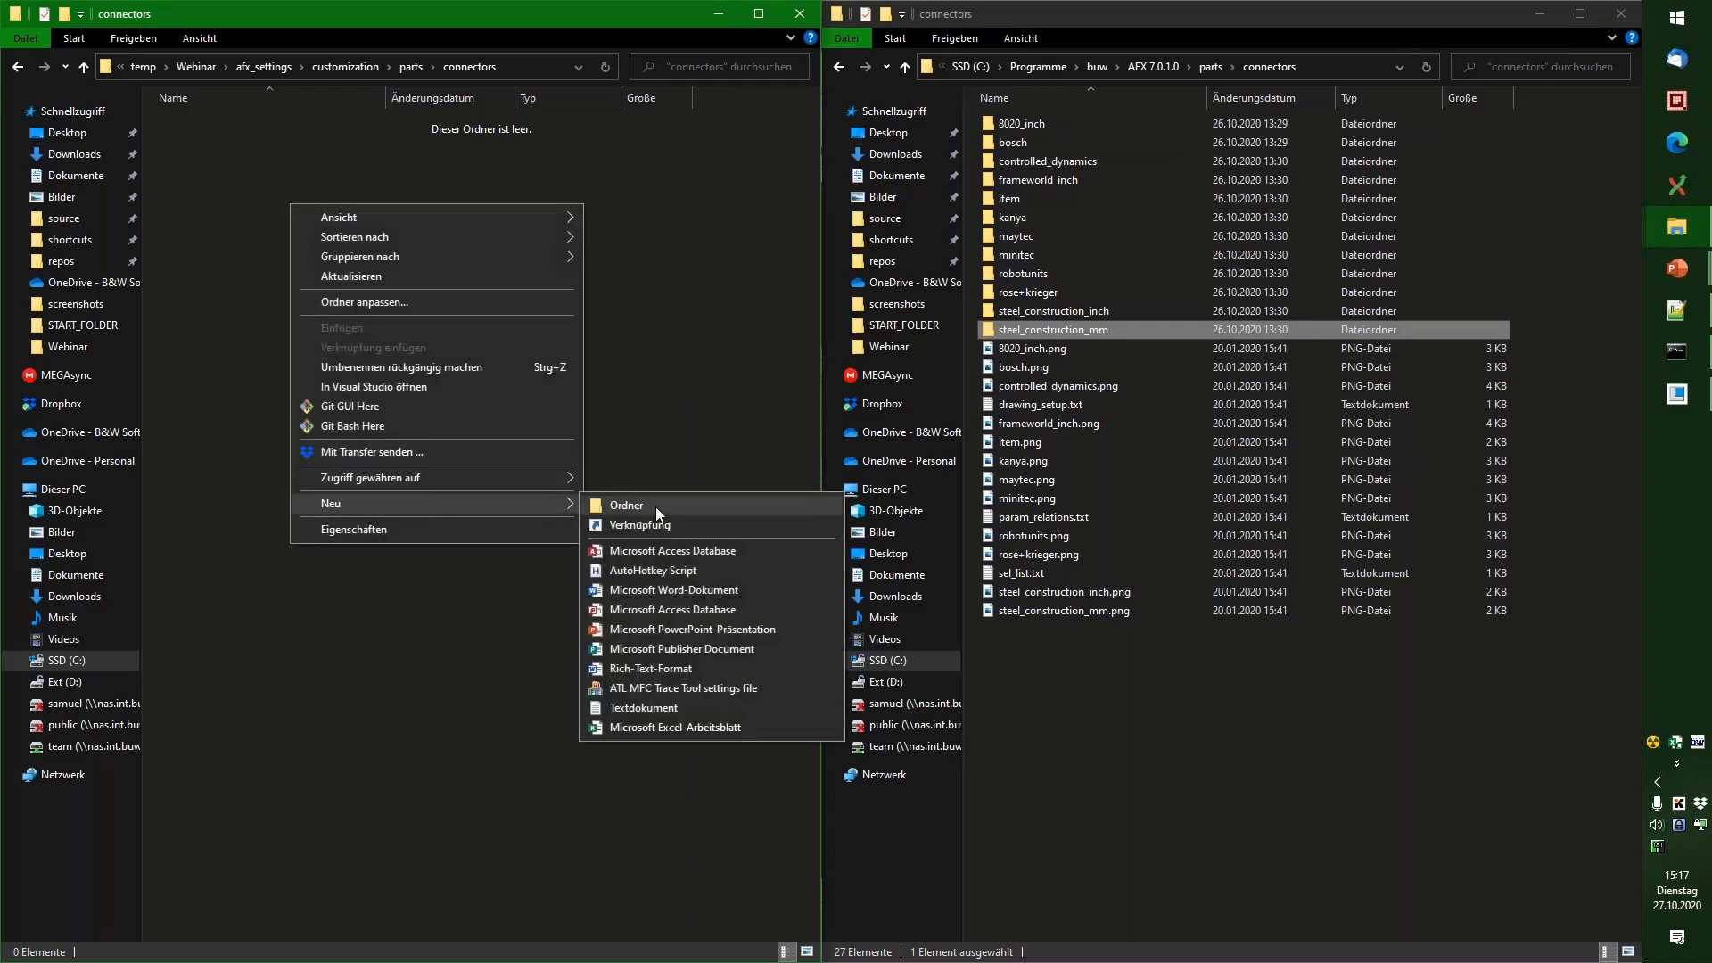
click(667, 708)
text(sel_list)
key(Return)
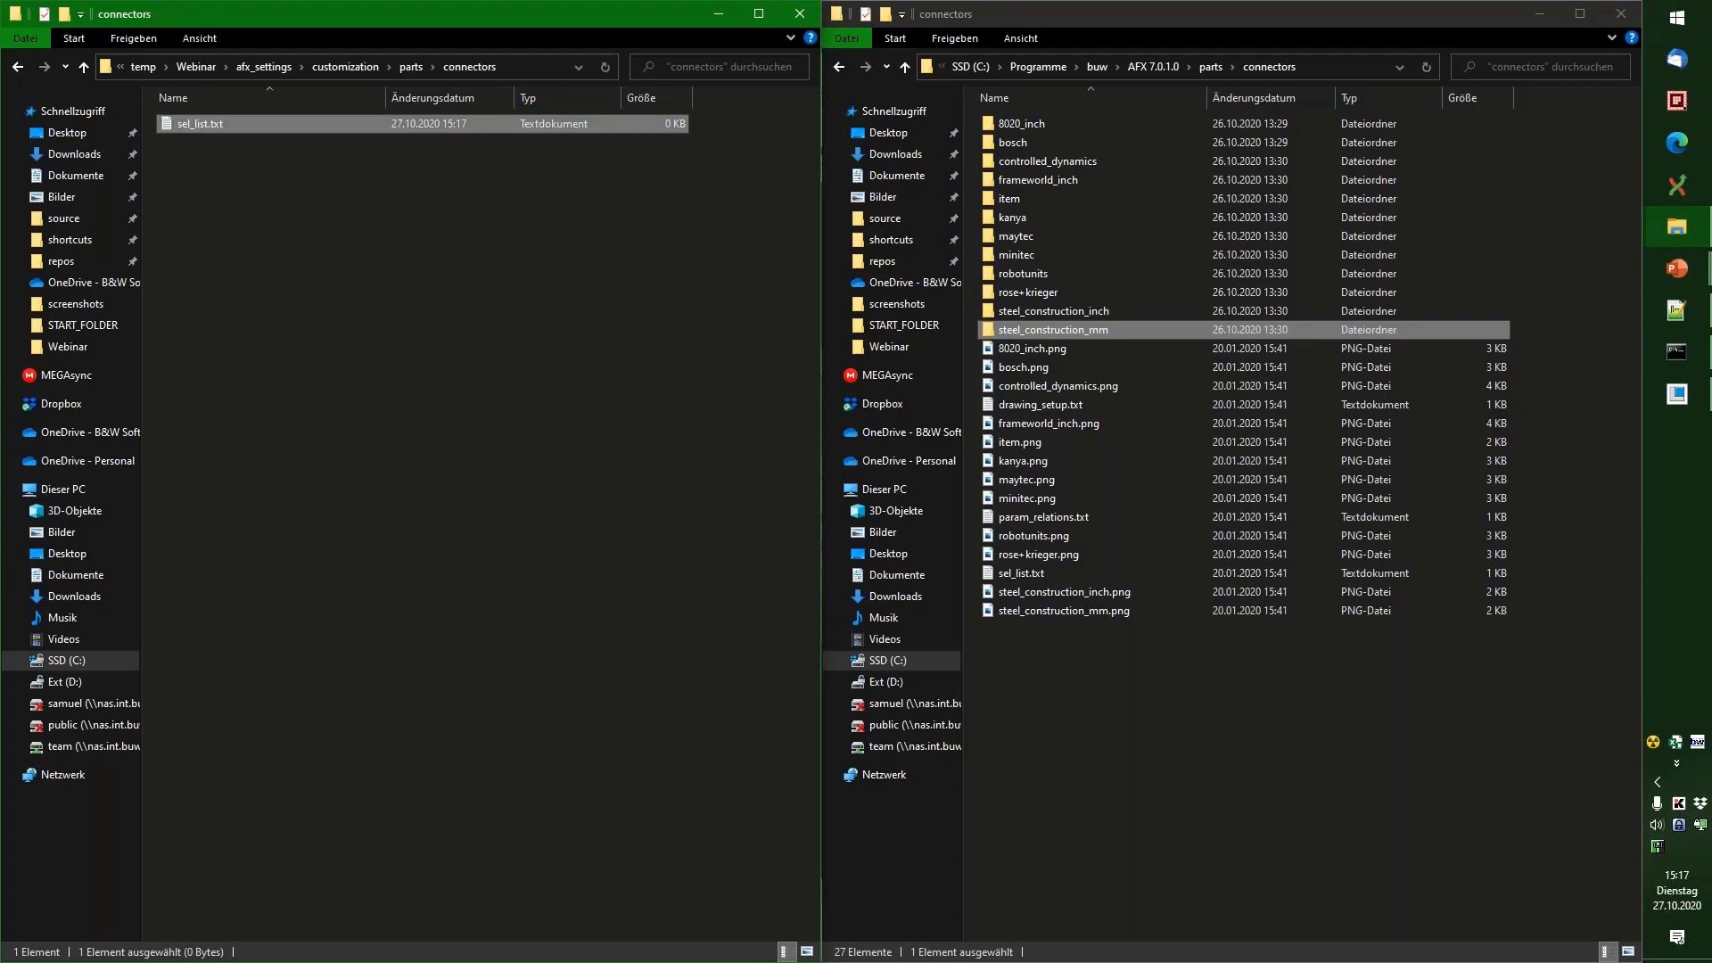
key(Return)
Step: Enter the lines "steel_construction_mm dir" and "bosch dir" in sel_list.txt and save the file
drag(633, 7, 823, 261)
key(ctrl+v)
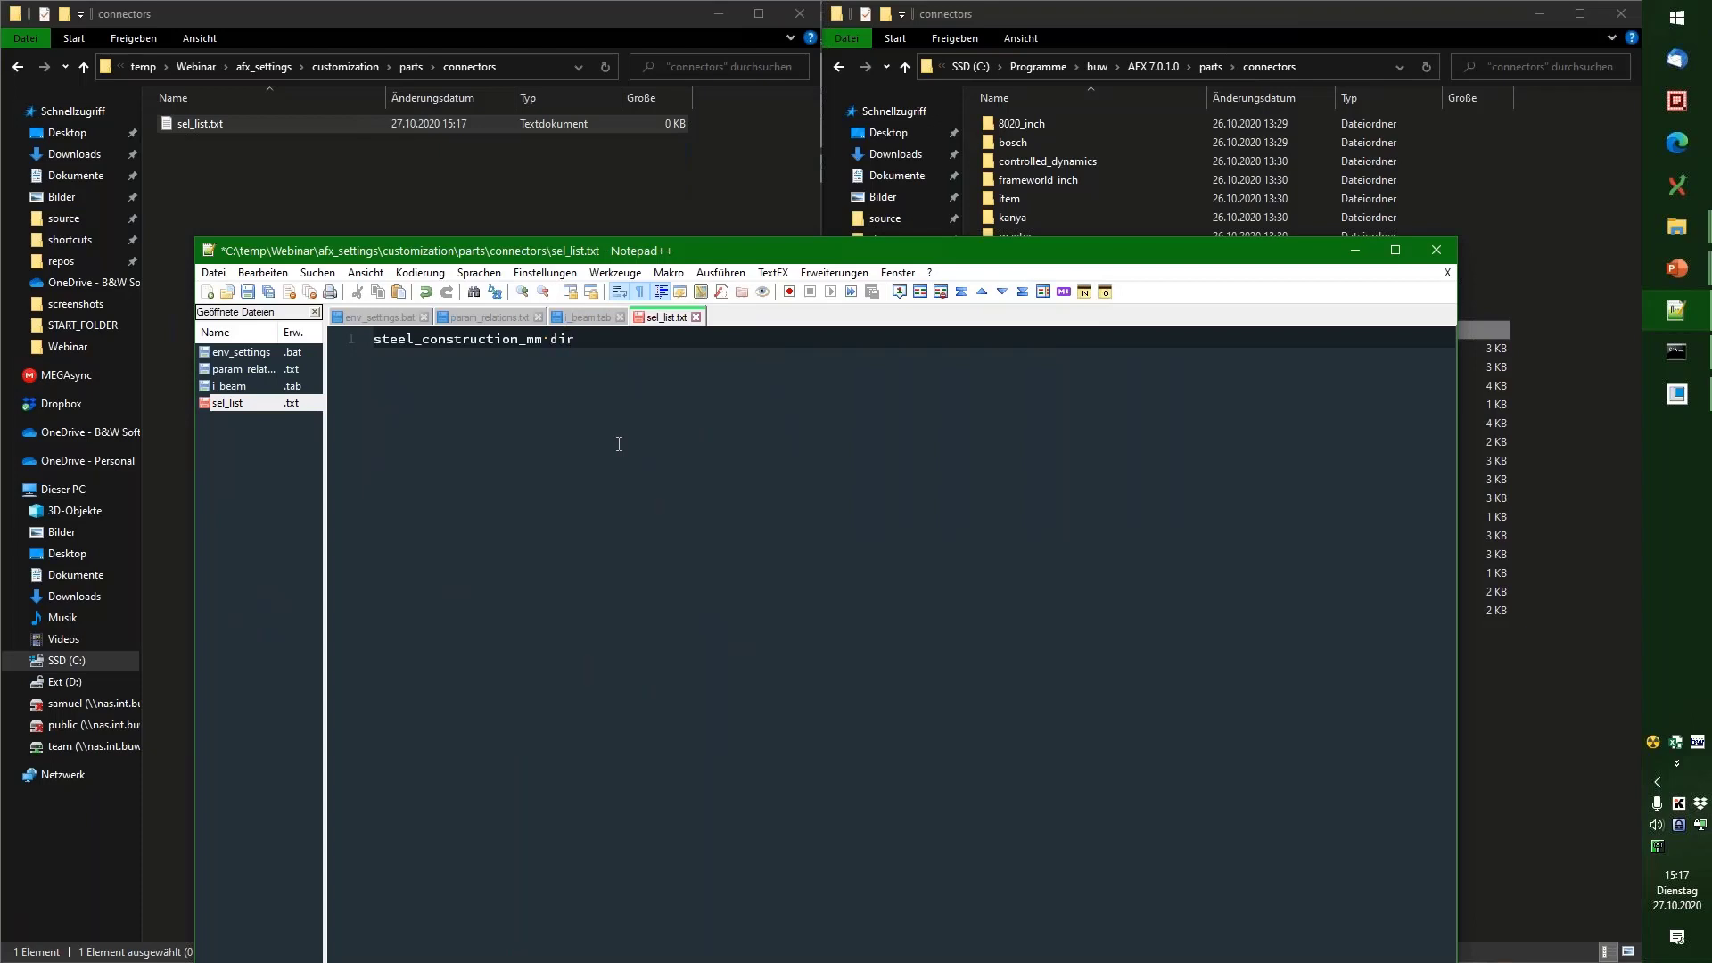
text(dir)
key(Return)
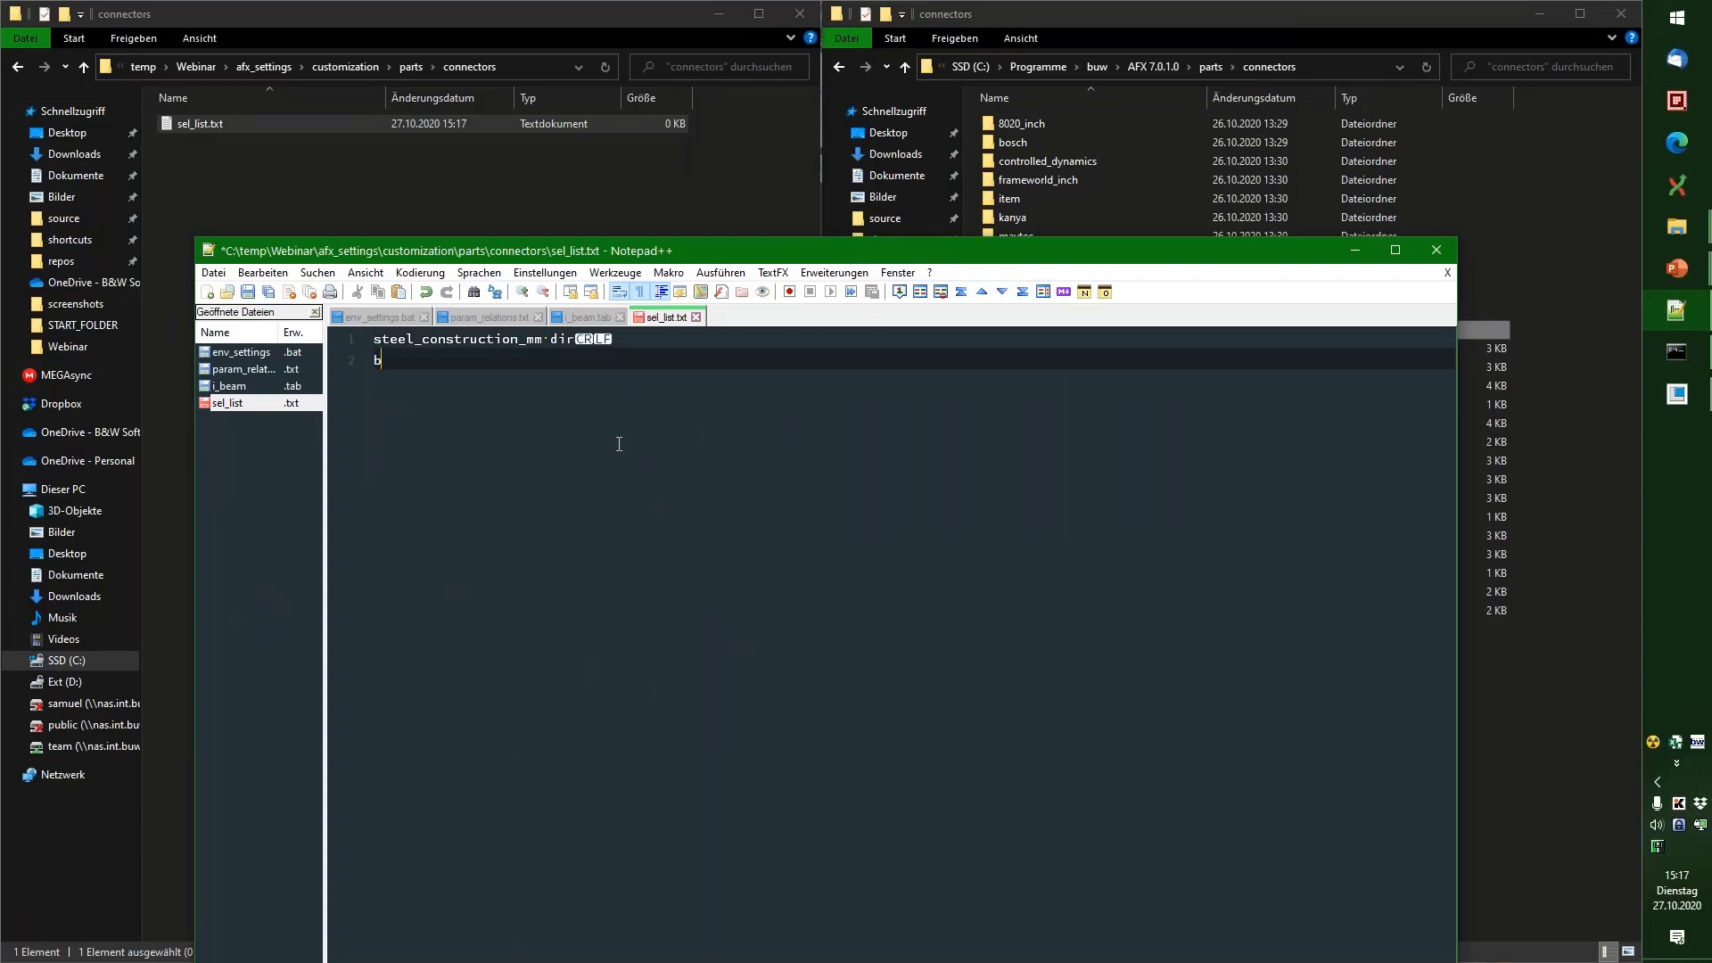
text(bosch d)
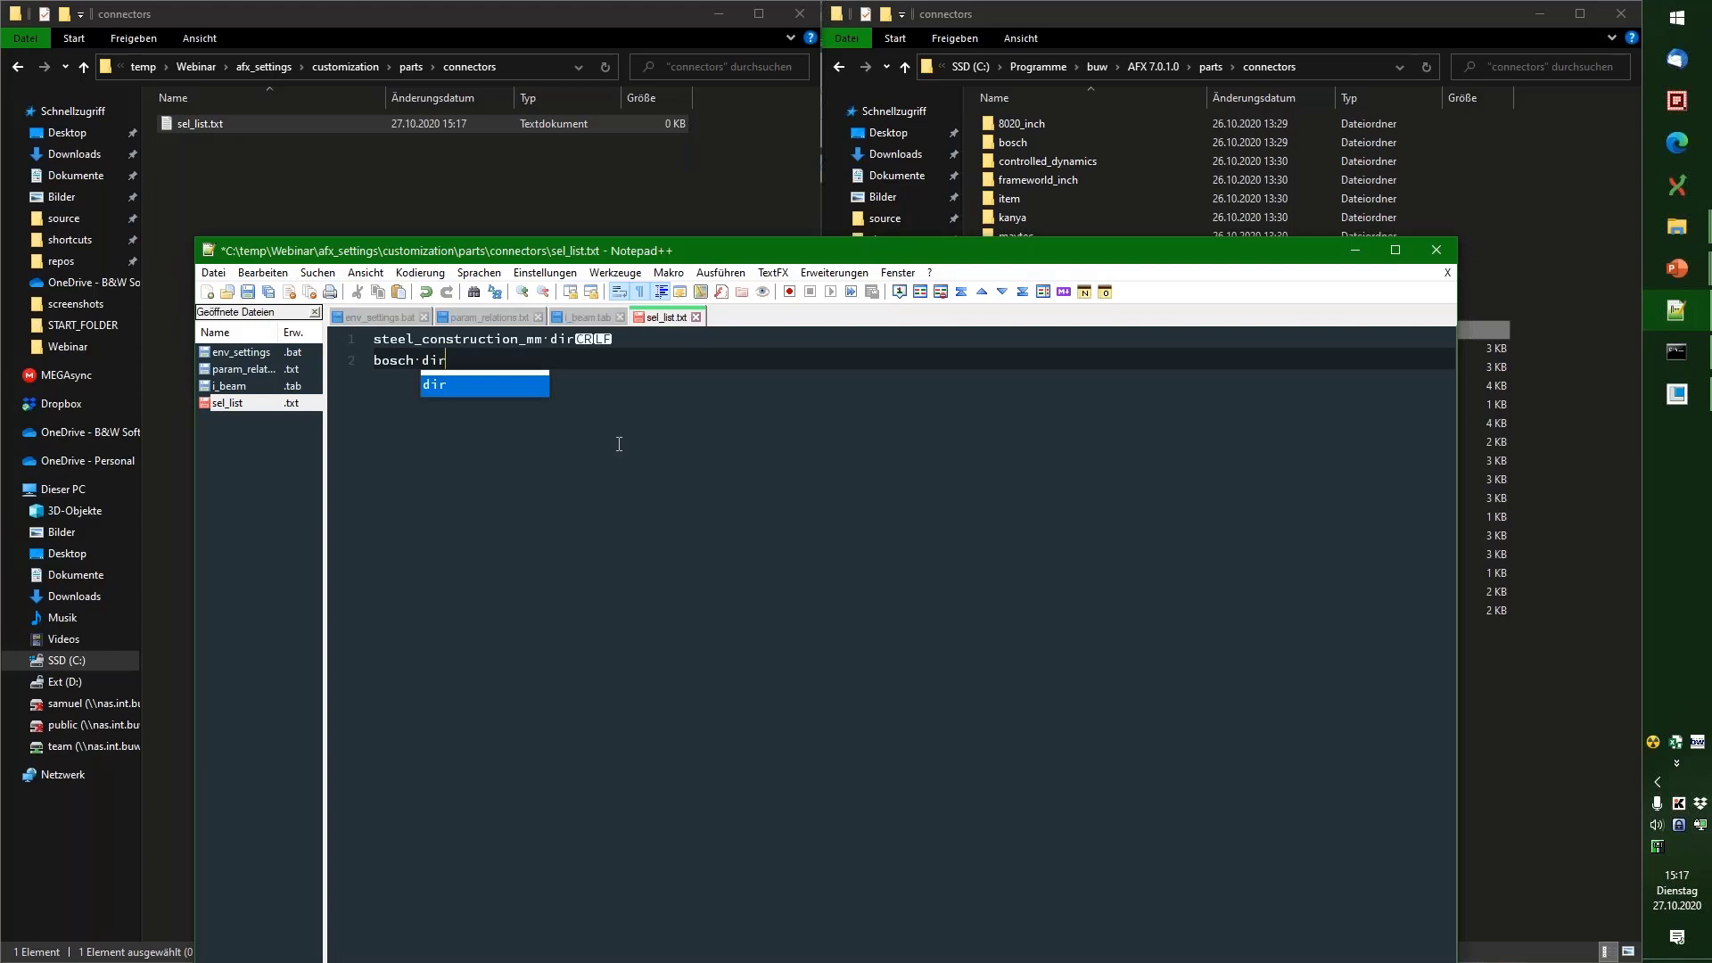
text(ir)
key(ctrl+s)
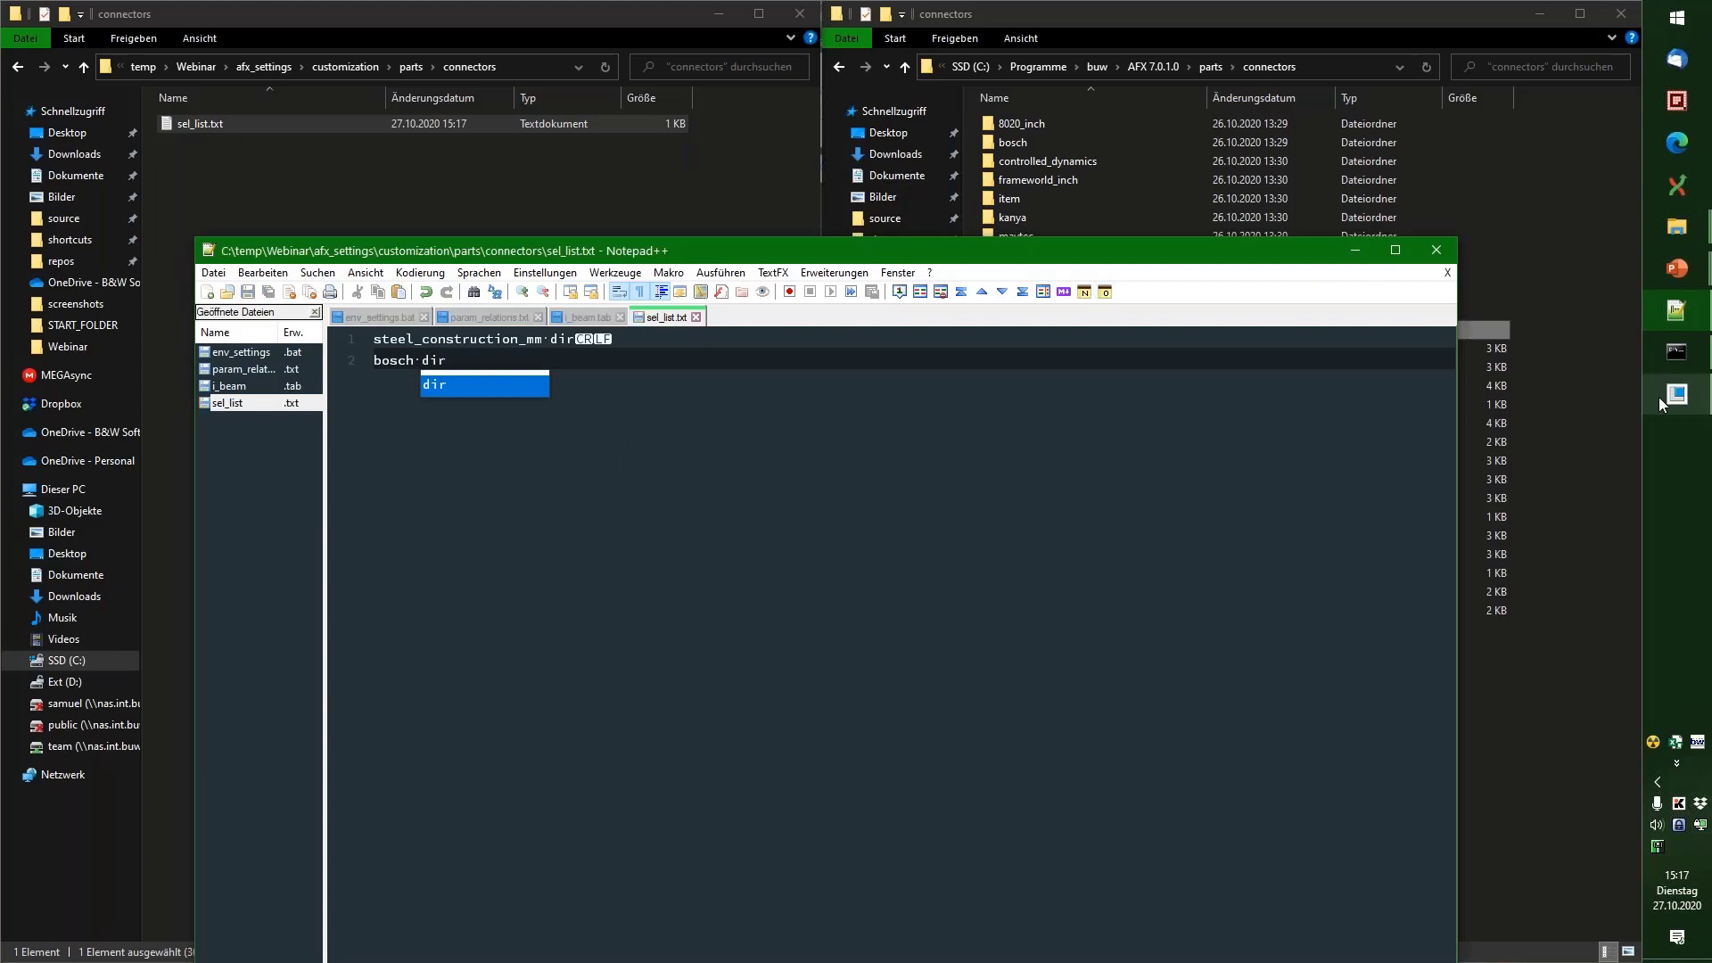
Step: Switch to Creo Parametric and reload the AFX configuration by opening and confirming the options
mouse_move(1677, 393)
click(1555, 407)
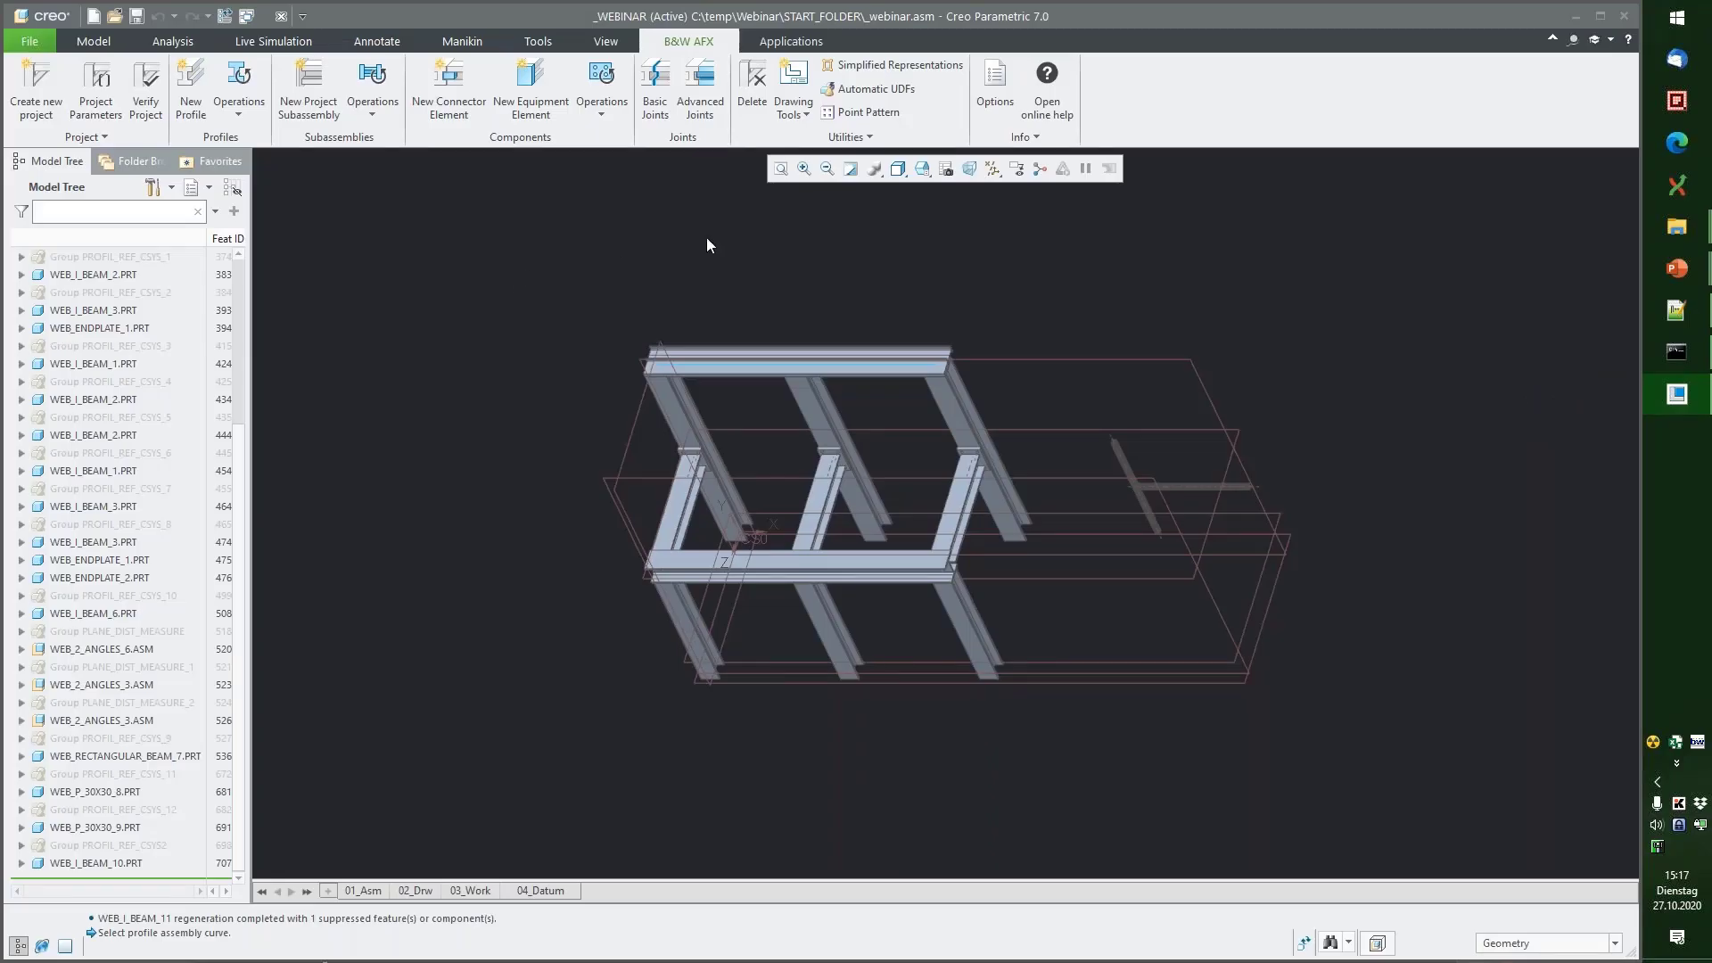
click(996, 89)
key(Return)
Step: Inspect the connector element library, including the STEEL CONSTRUCTION MM category, and close it without choosing an element
click(449, 84)
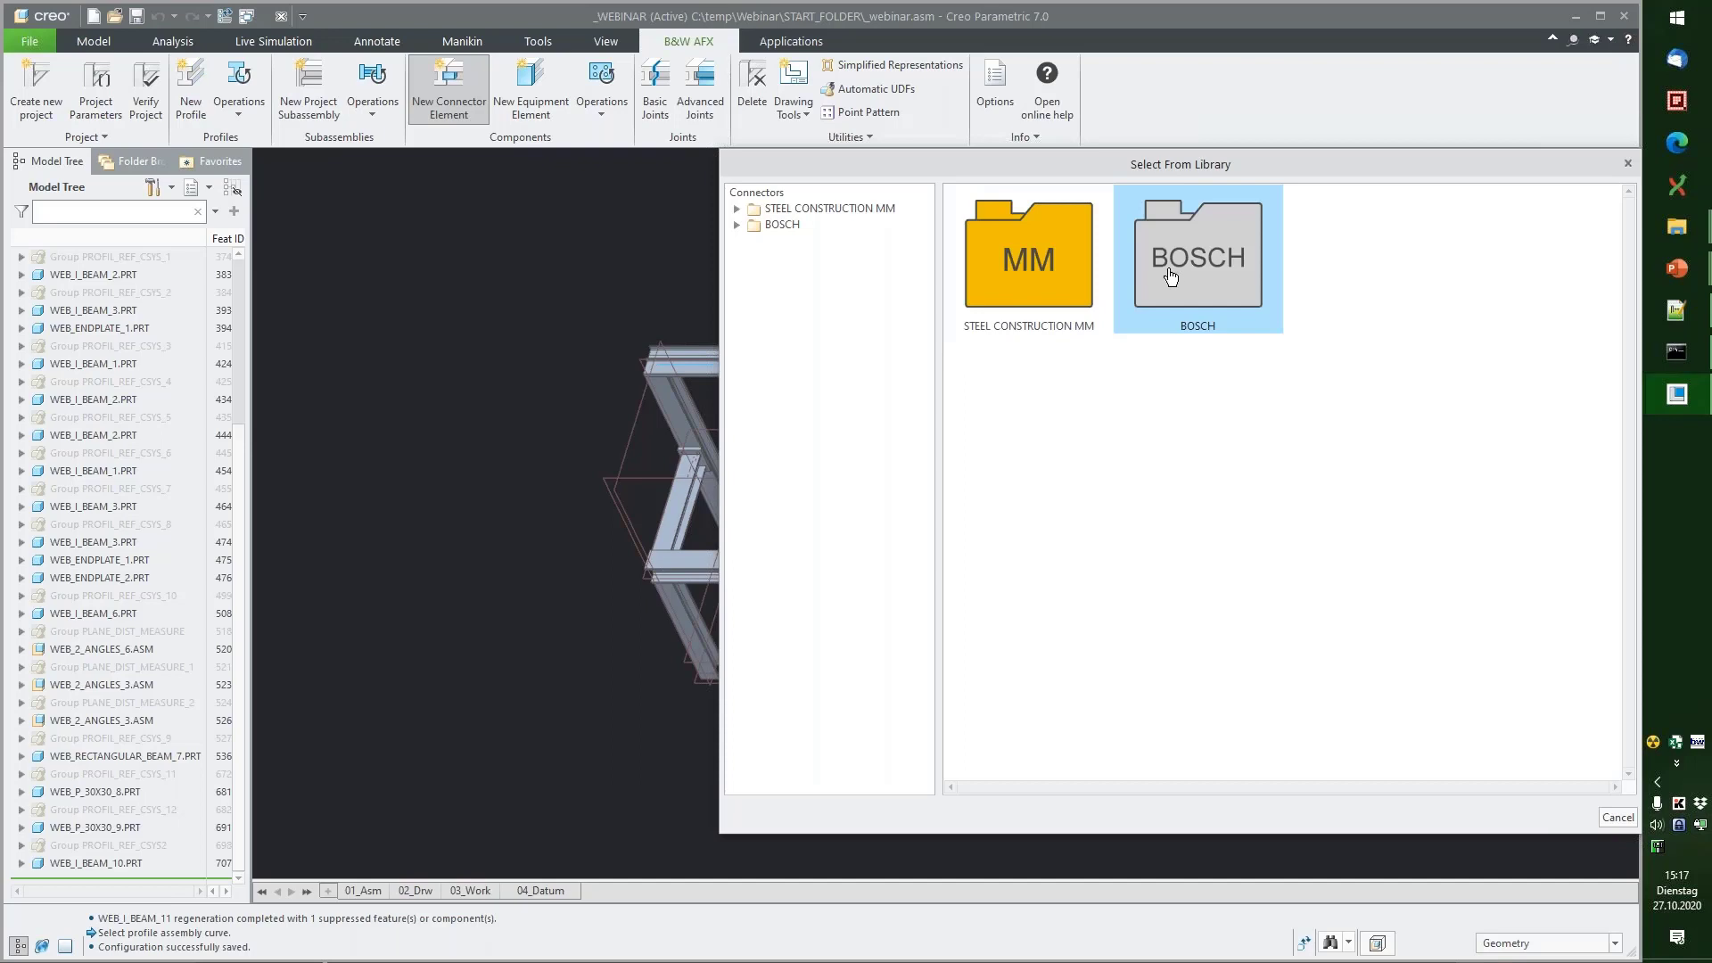
double_click(1027, 261)
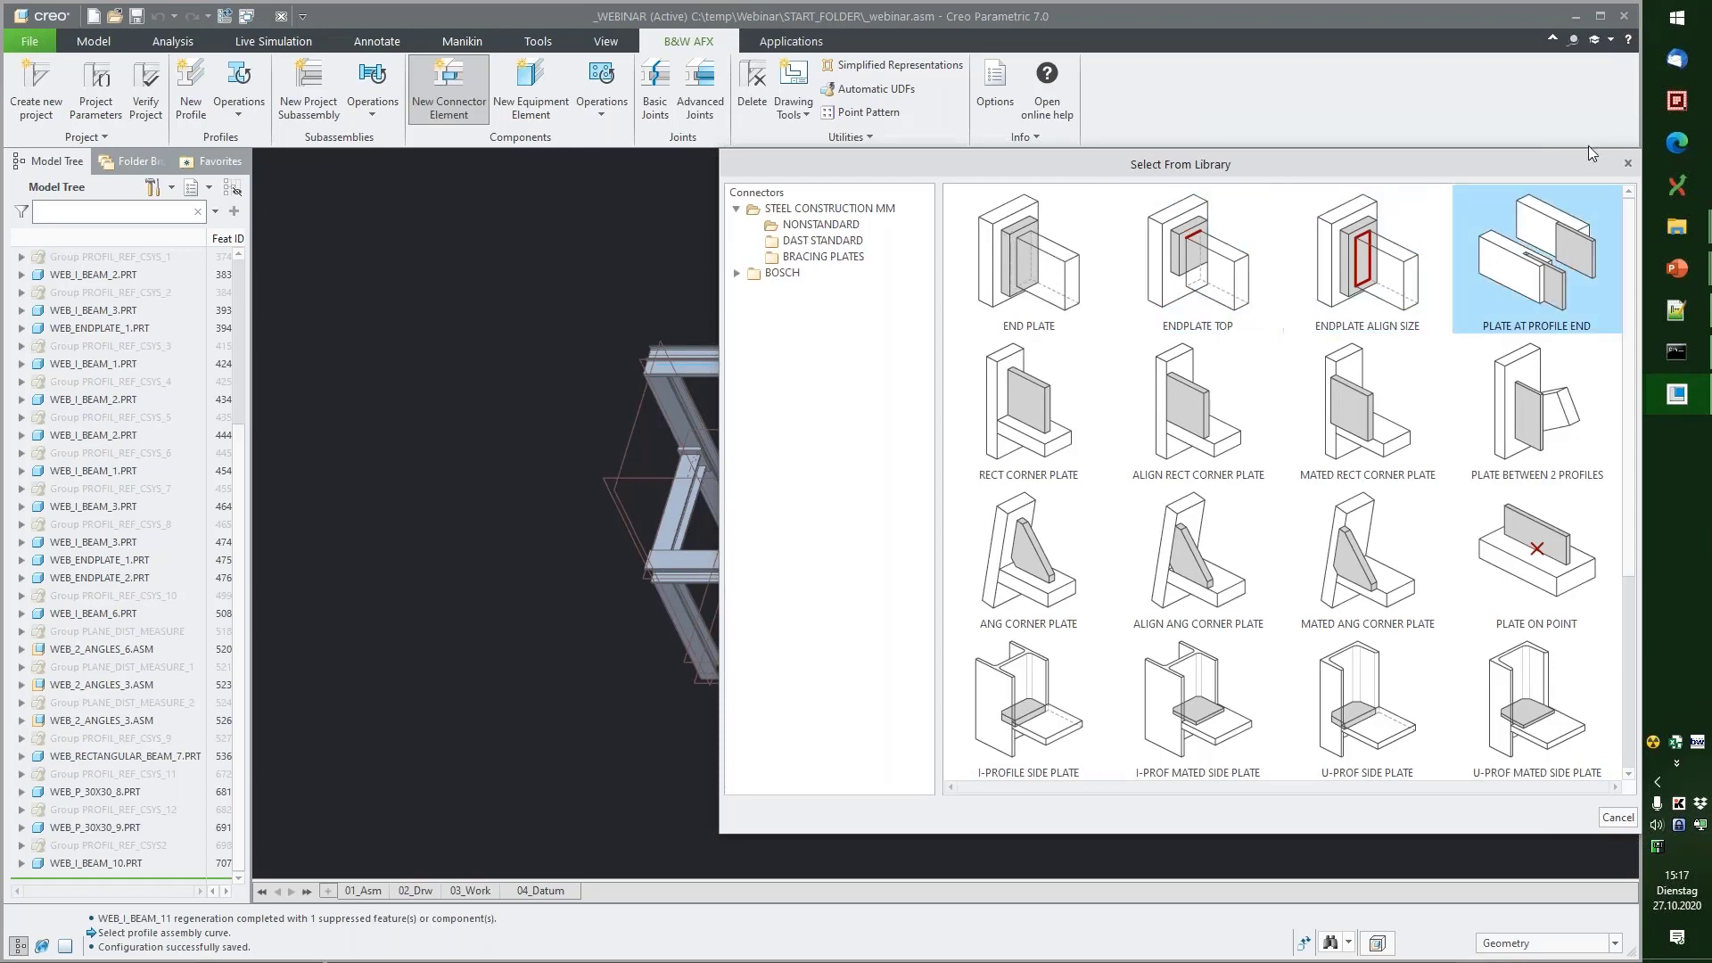
click(1628, 163)
Step: Switch back to the File Explorer windows and create a folder named s in the customization connectors folder
mouse_move(1677, 227)
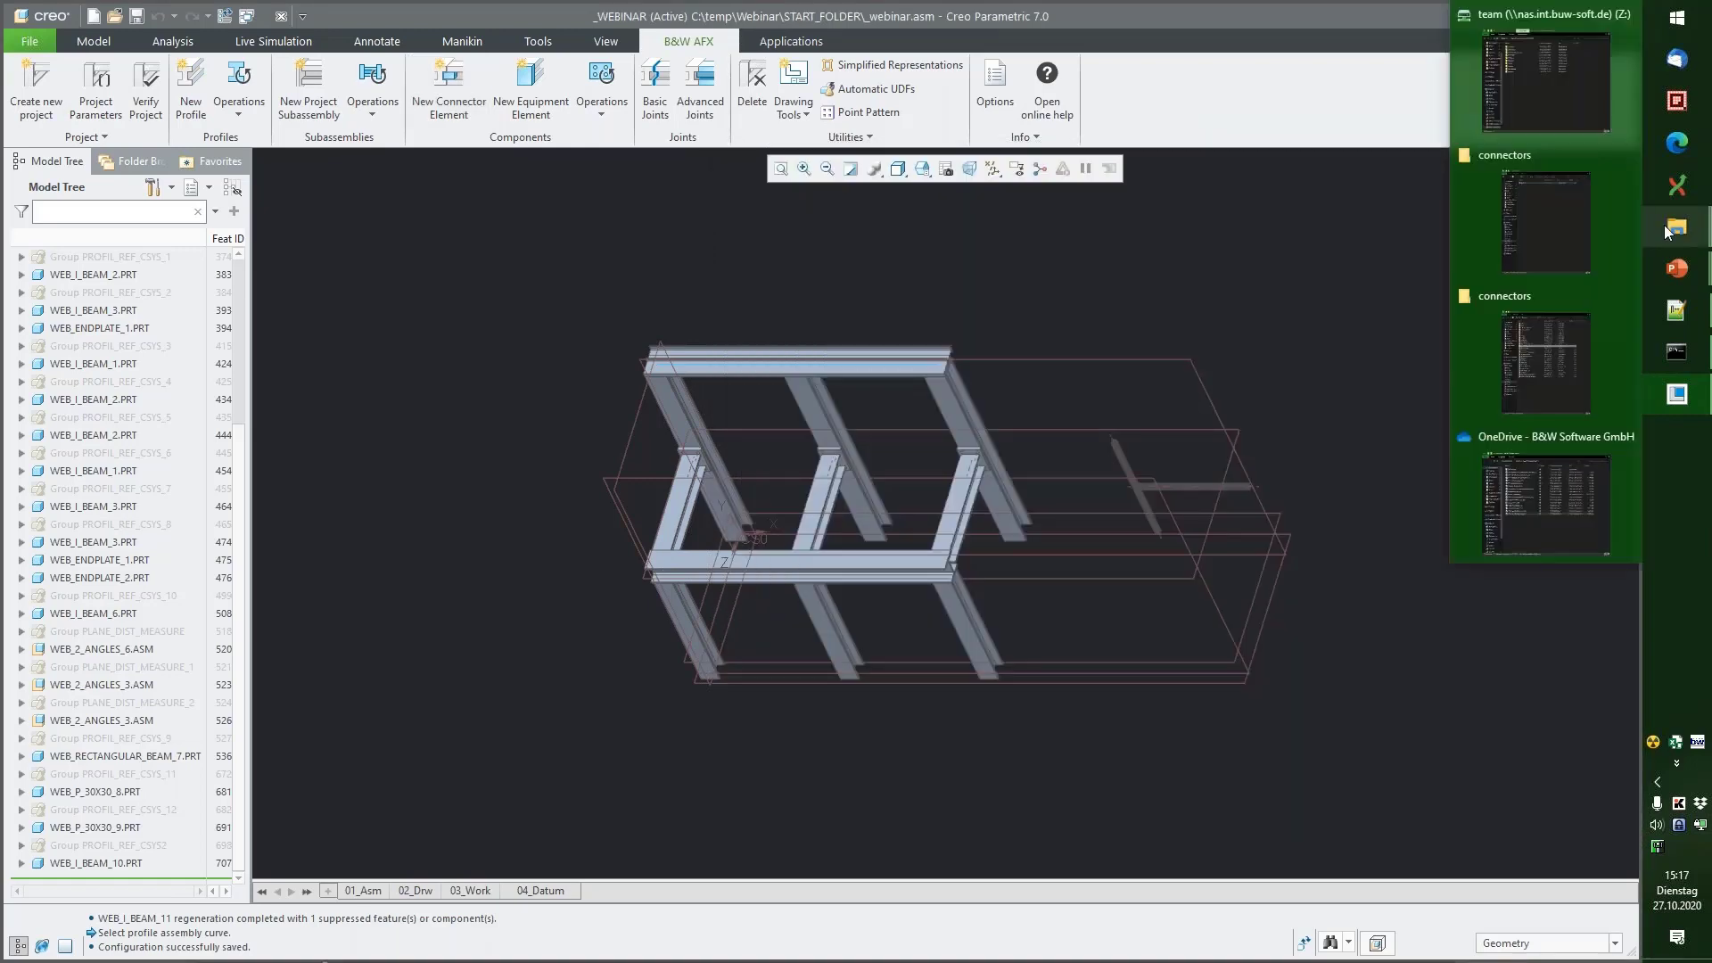
click(1539, 226)
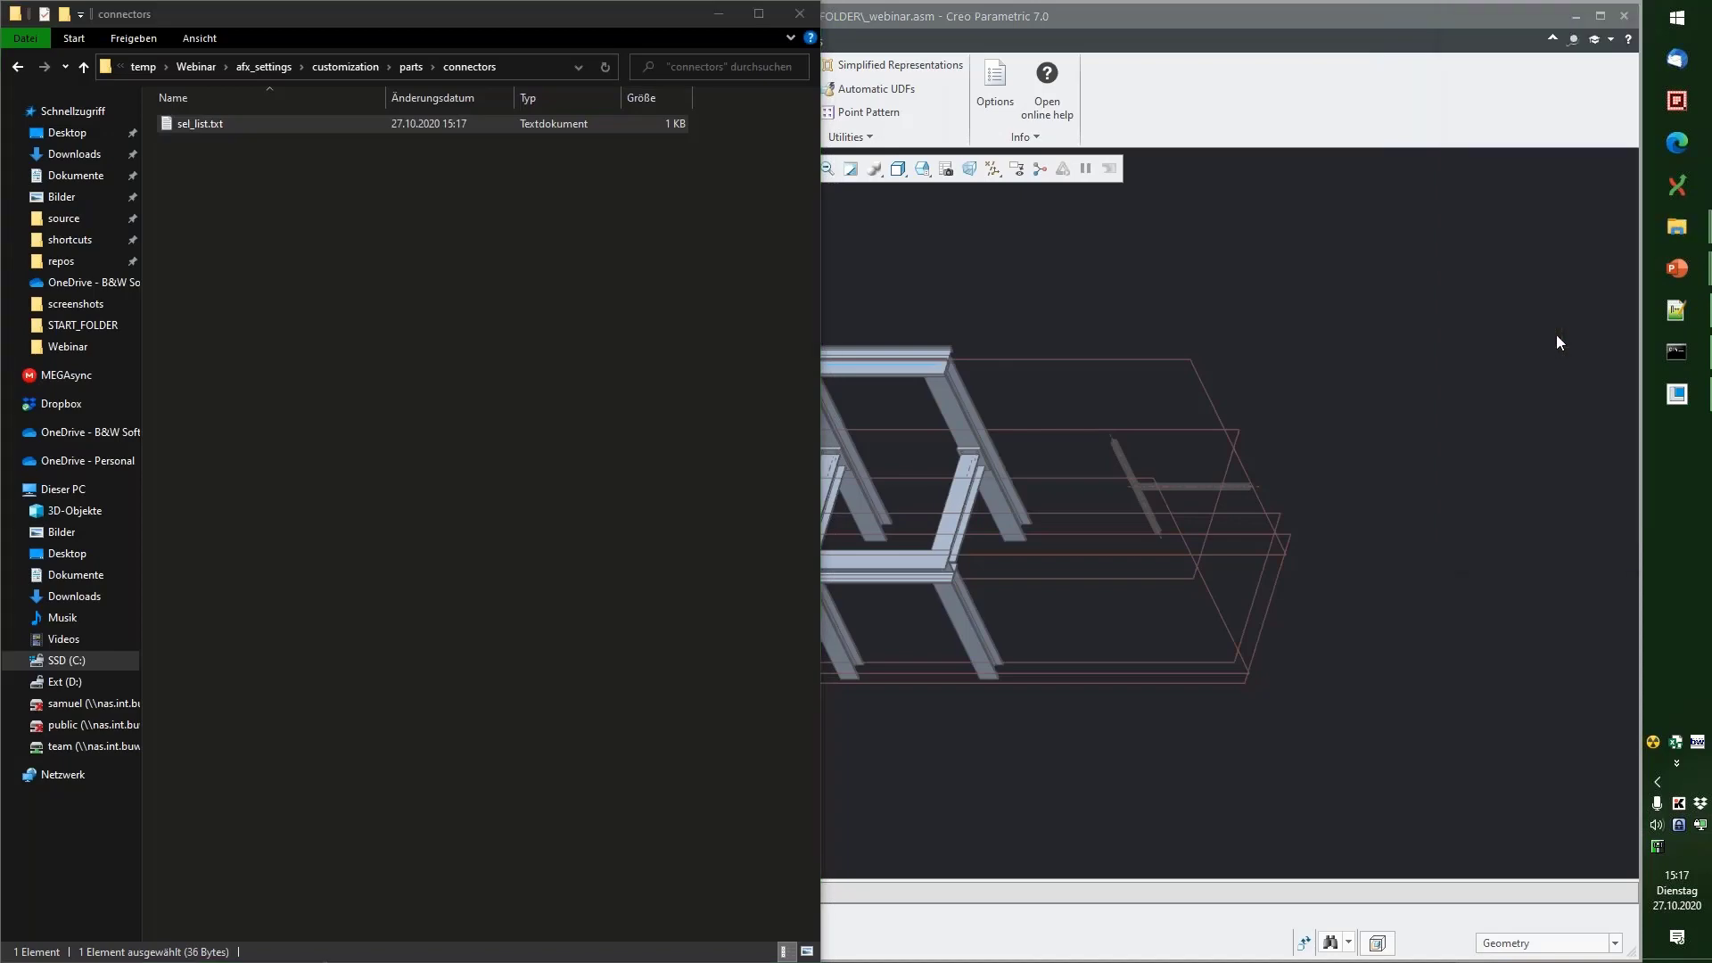
click(1609, 298)
click(323, 293)
right_click(299, 223)
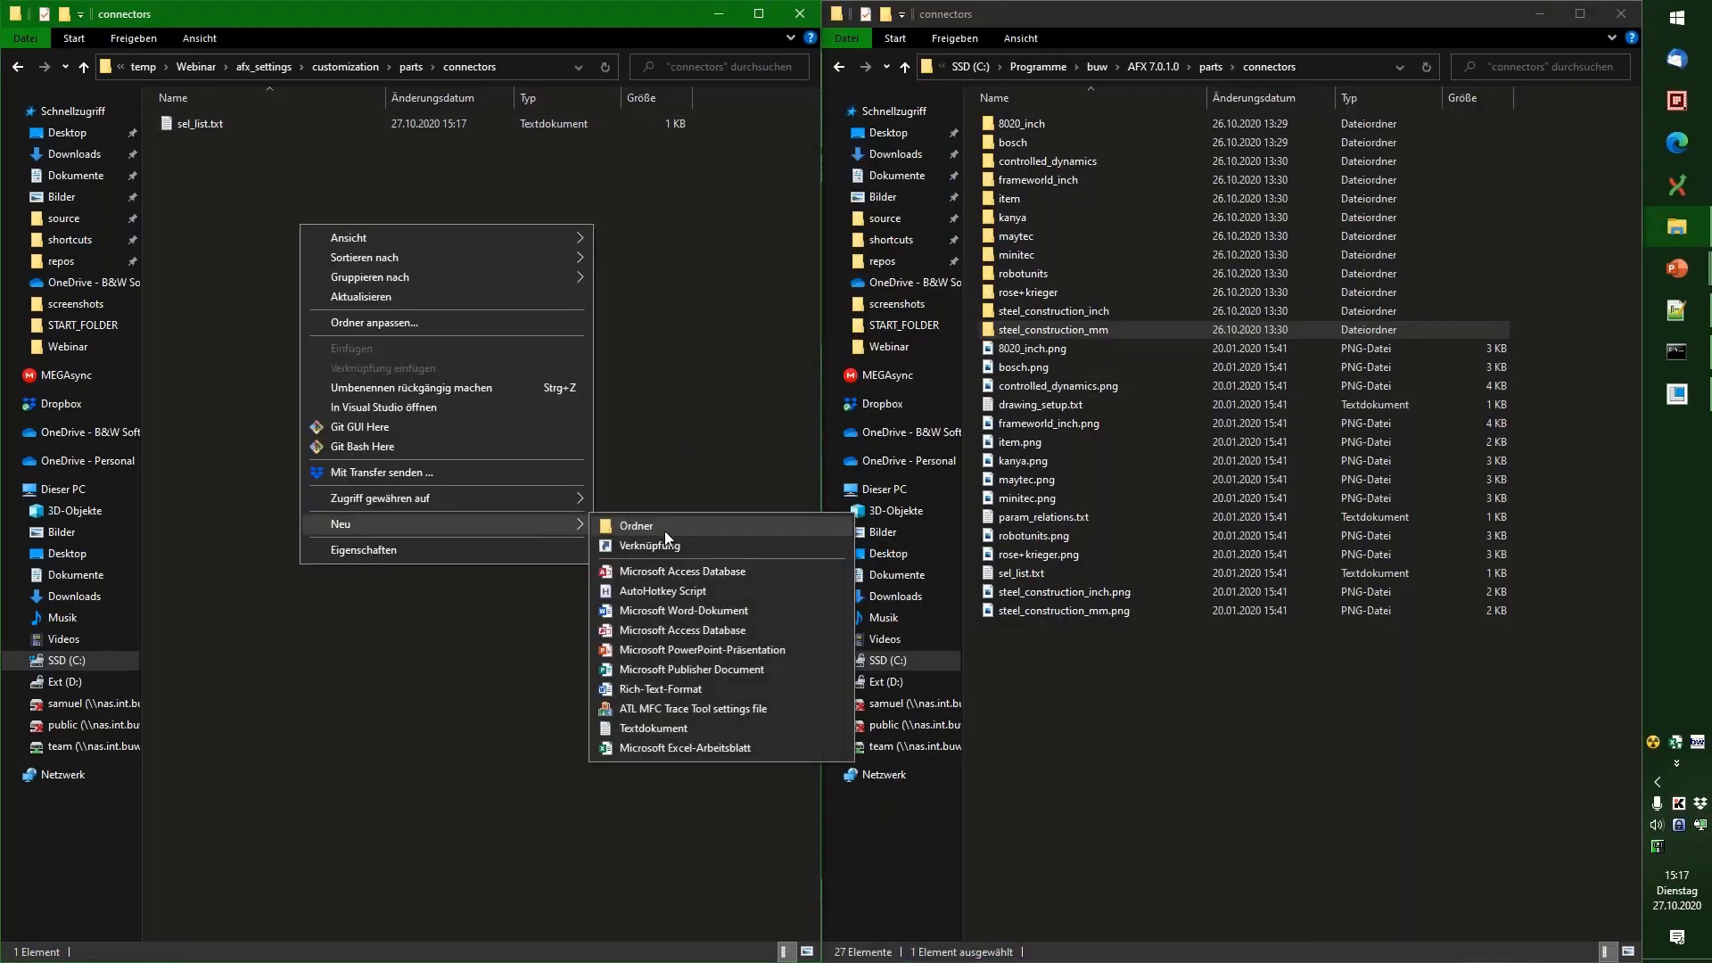
click(666, 527)
text(s)
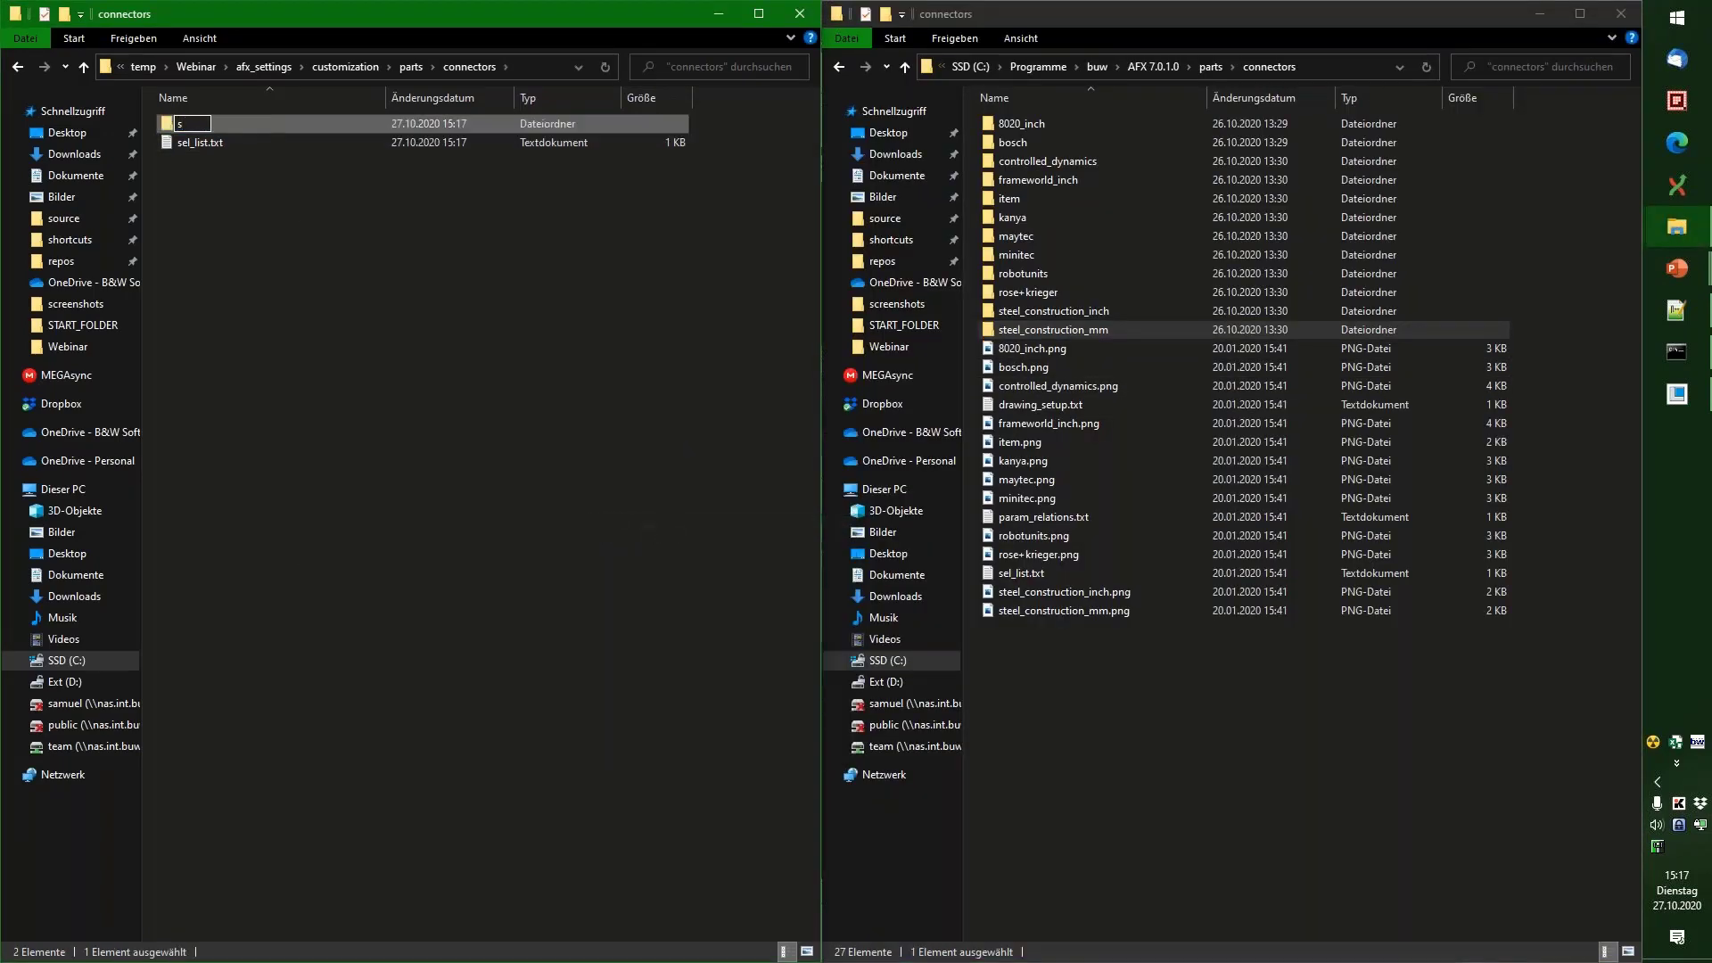
key(Return)
Step: Rename the new folder s to steel_construction_mm, matching the installation's folder name, and open it
click(1088, 330)
key(F2)
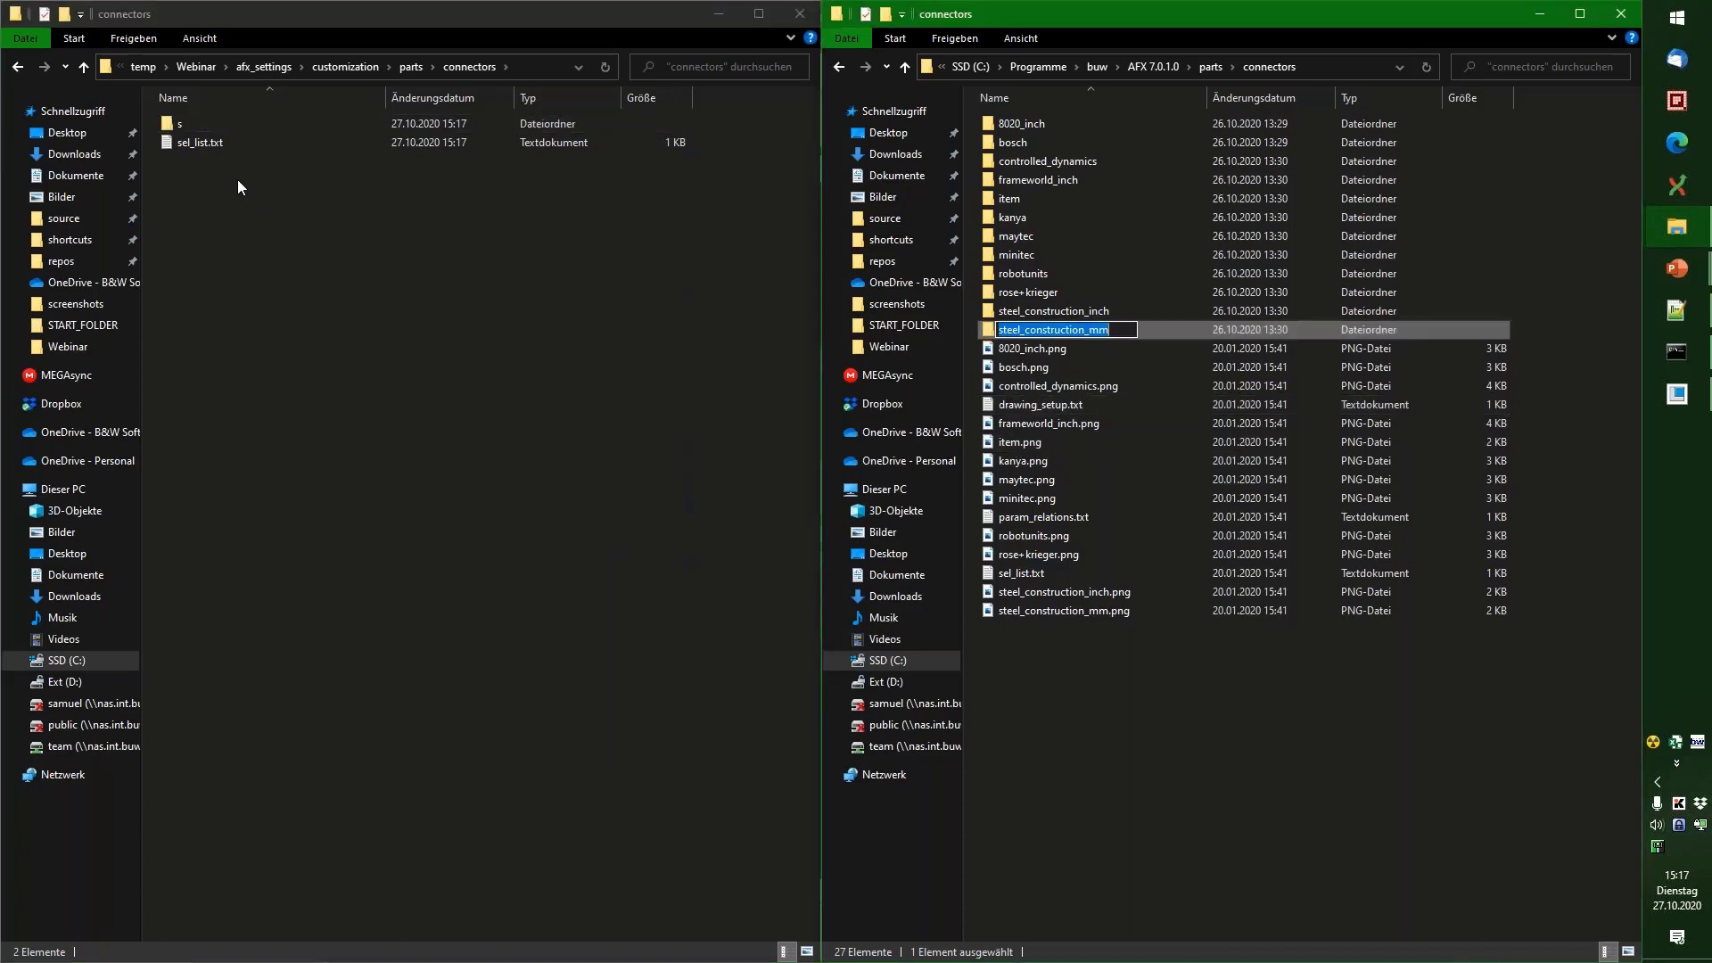
key(ctrl+c)
click(187, 123)
key(F2)
key(ctrl+v)
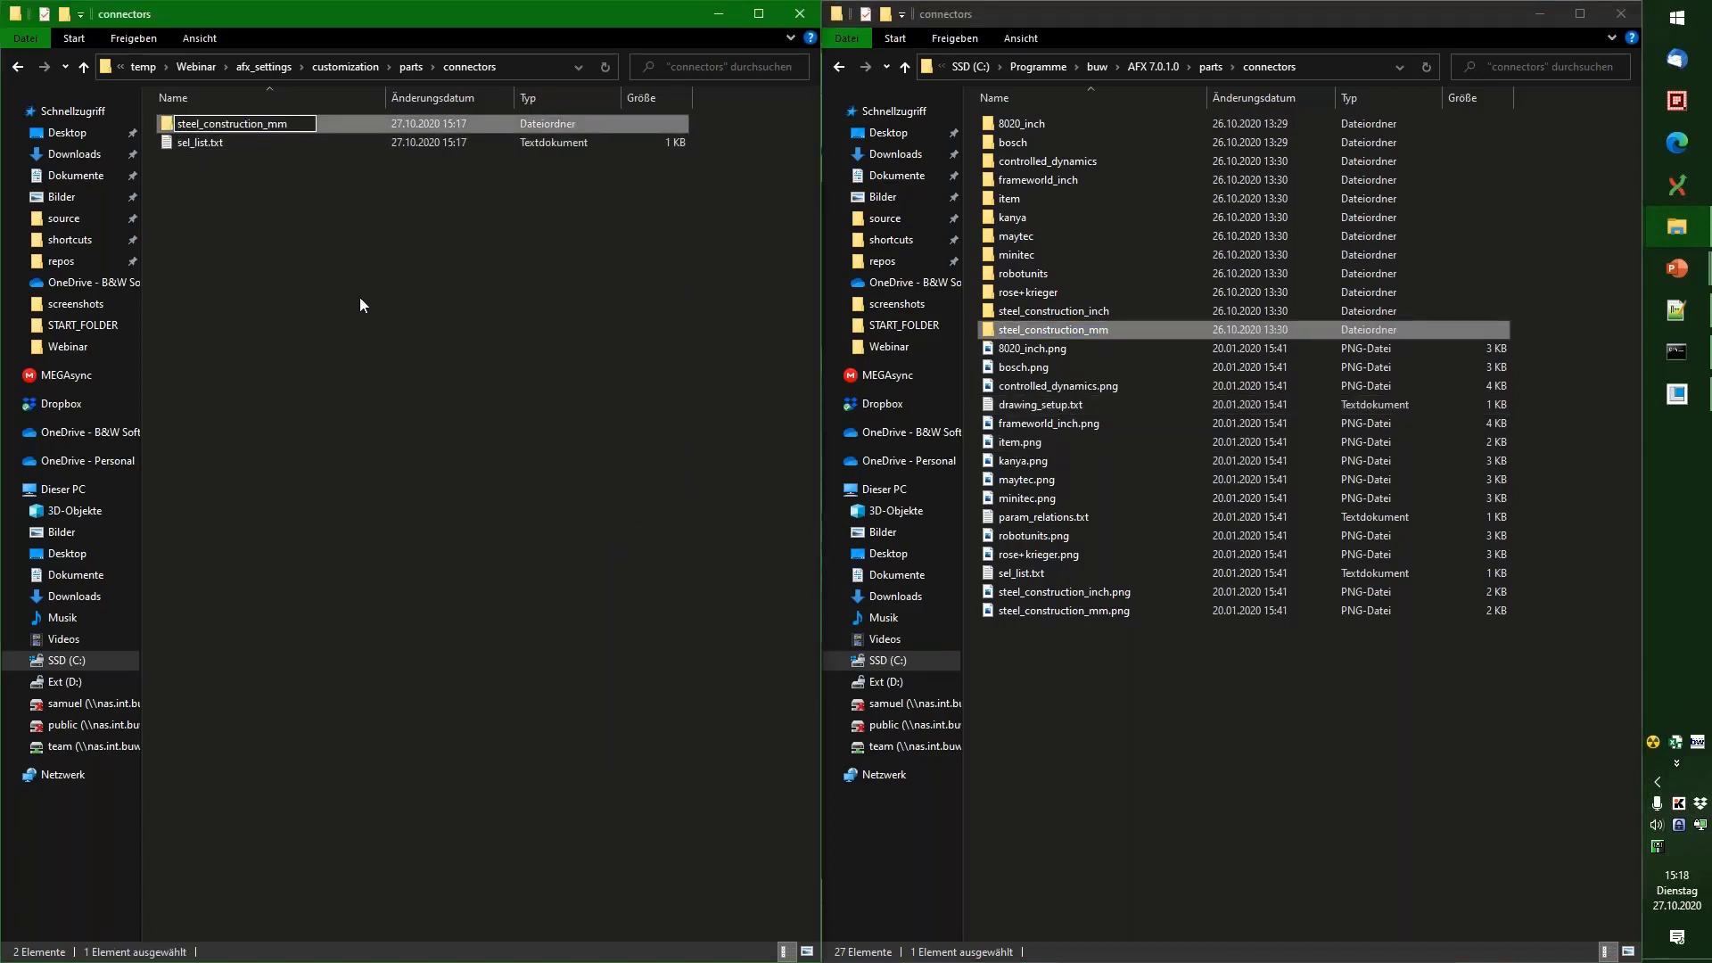
click(244, 155)
double_click(244, 123)
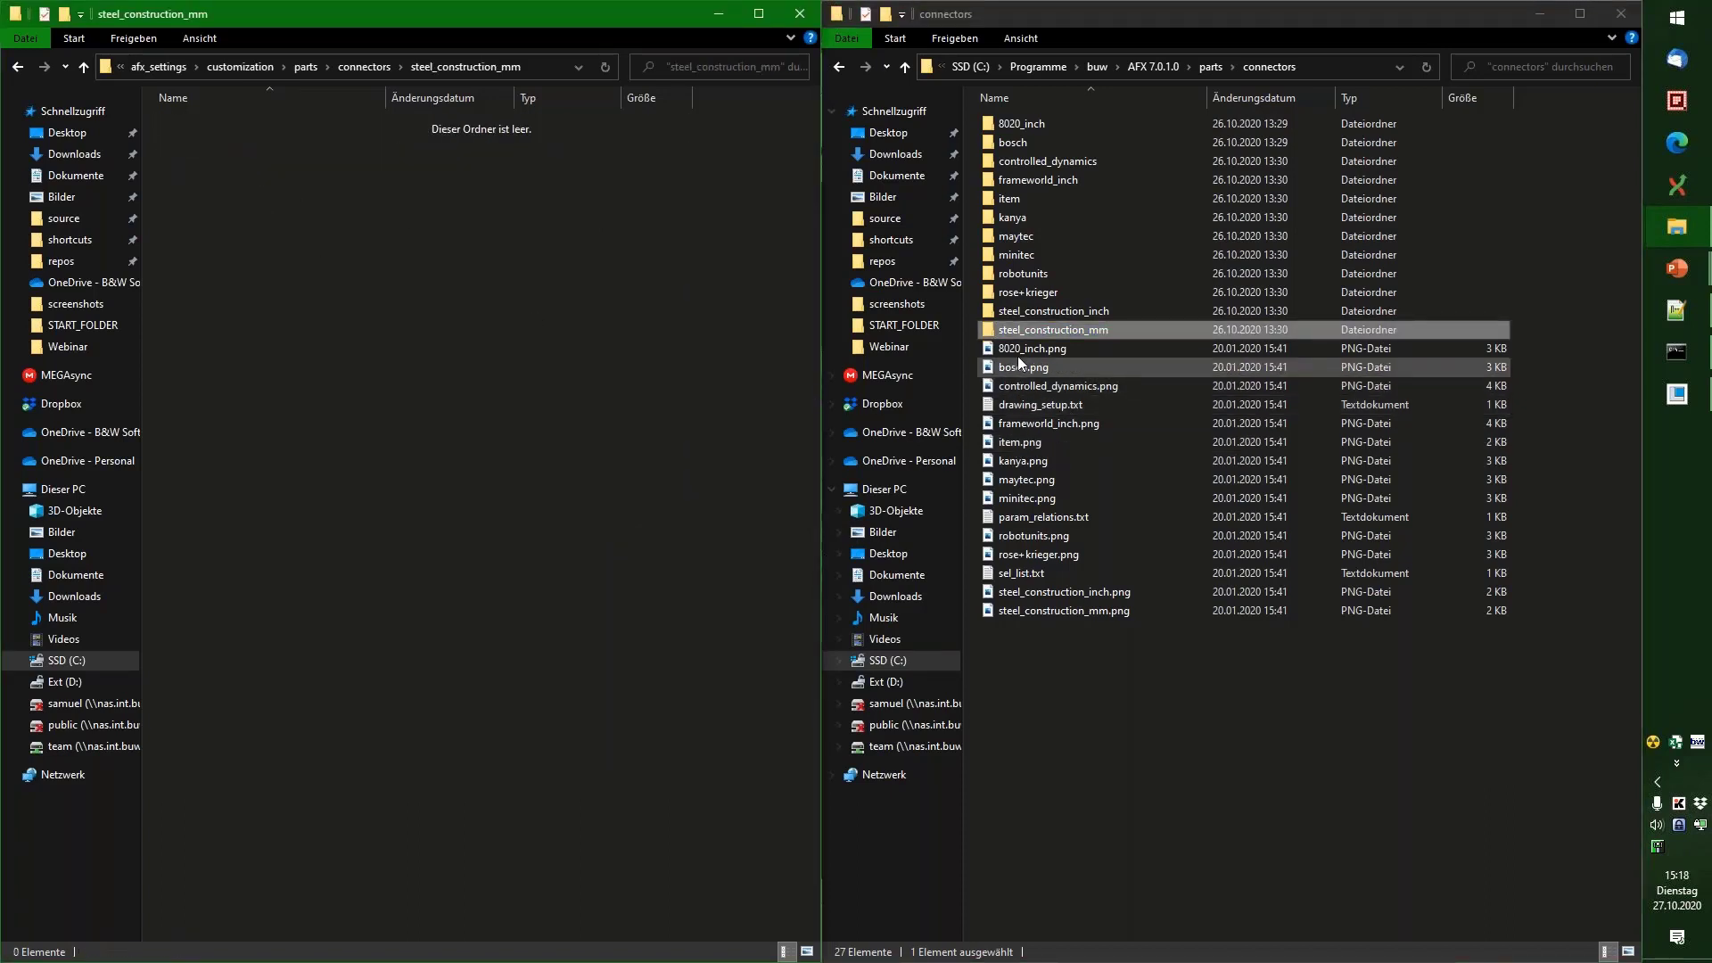
Step: Create a folder named no_standard in the customization steel_construction_mm folder, matching the installation's folder name, and open it
double_click(1040, 331)
click(1025, 160)
key(F2)
right_click(318, 258)
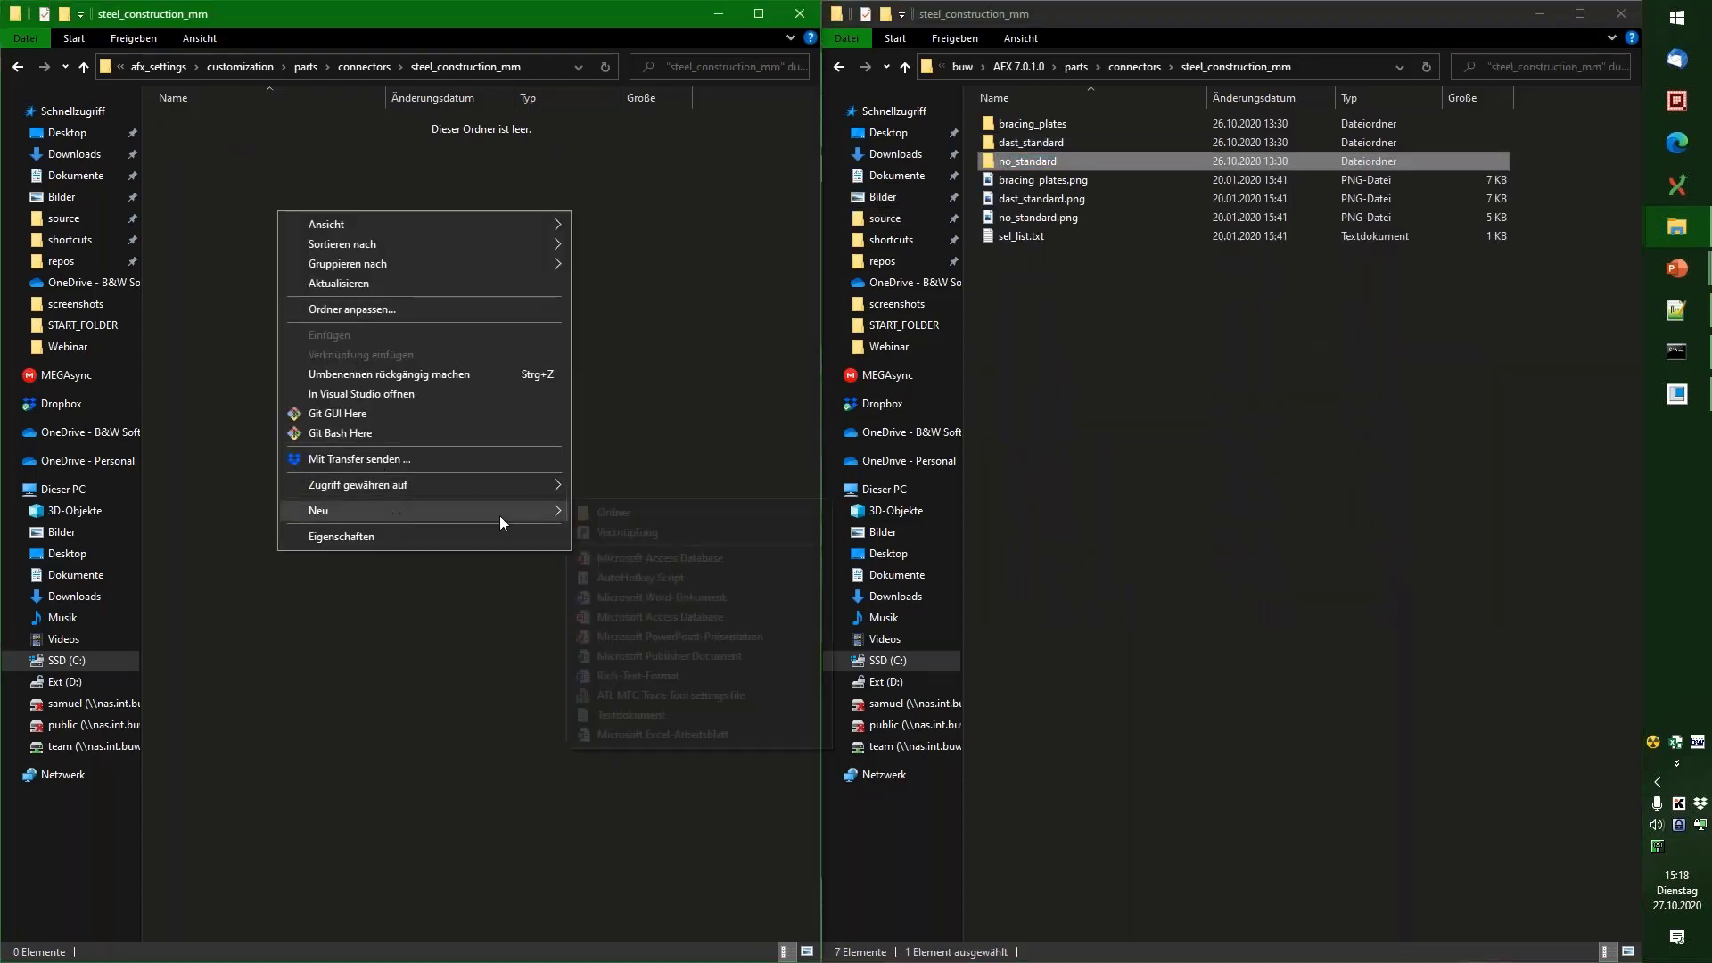
click(599, 512)
key(ctrl+v)
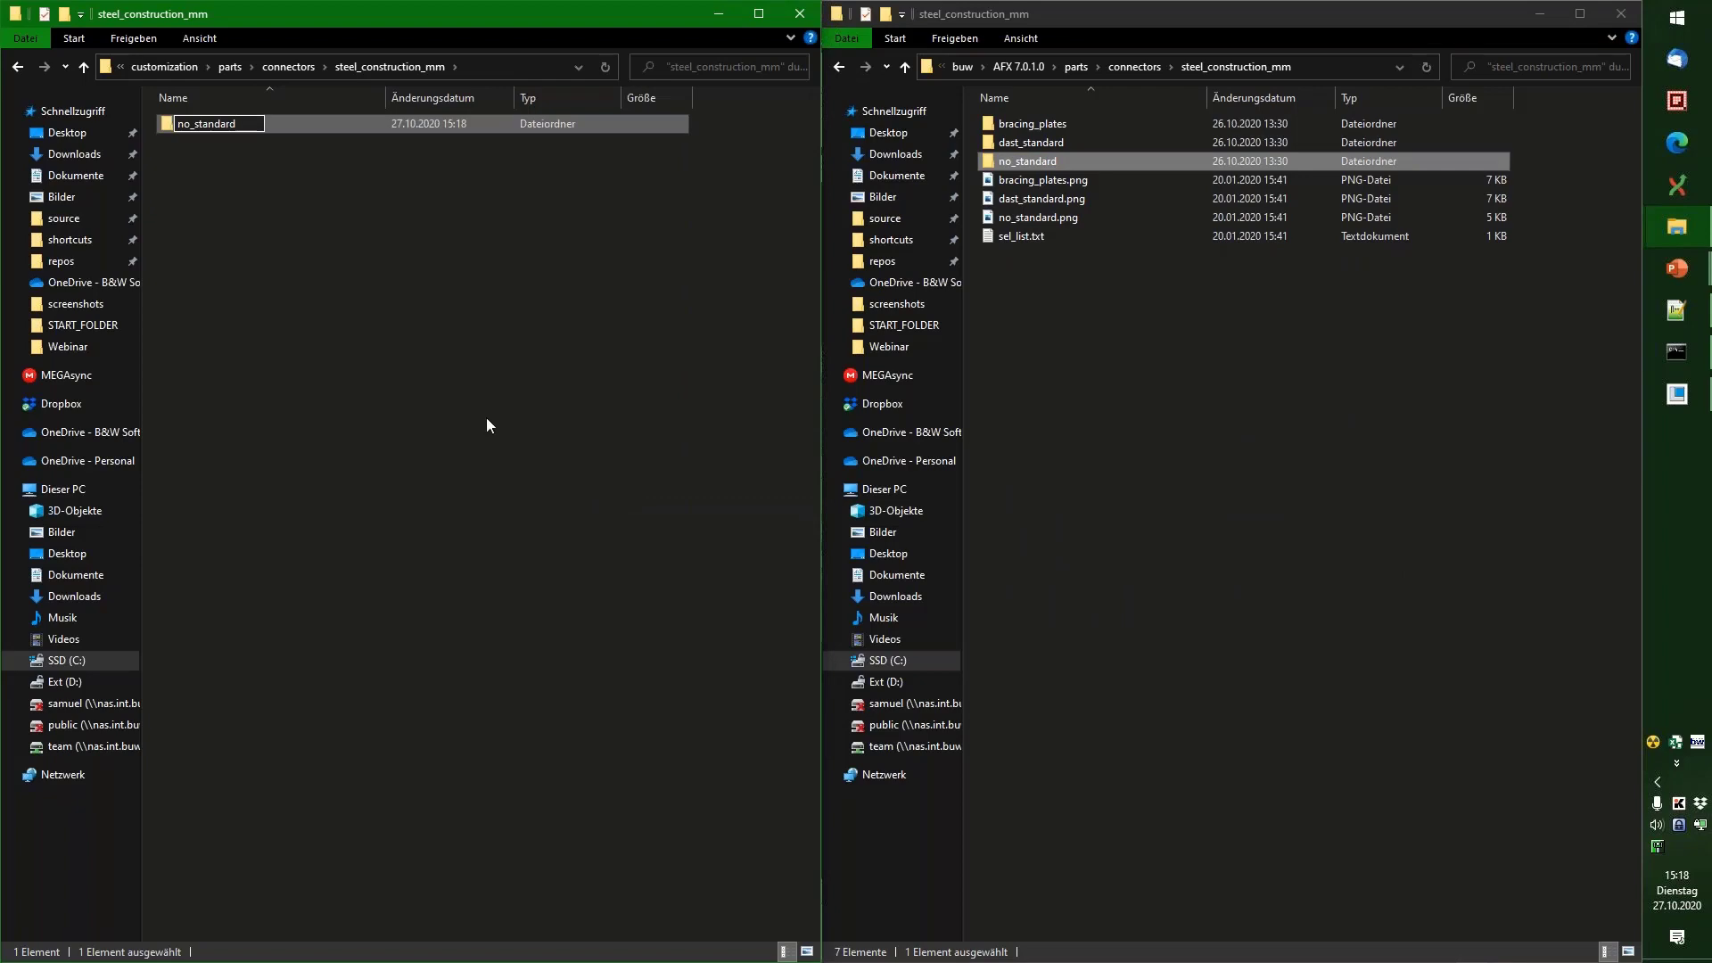
key(Return)
double_click(216, 131)
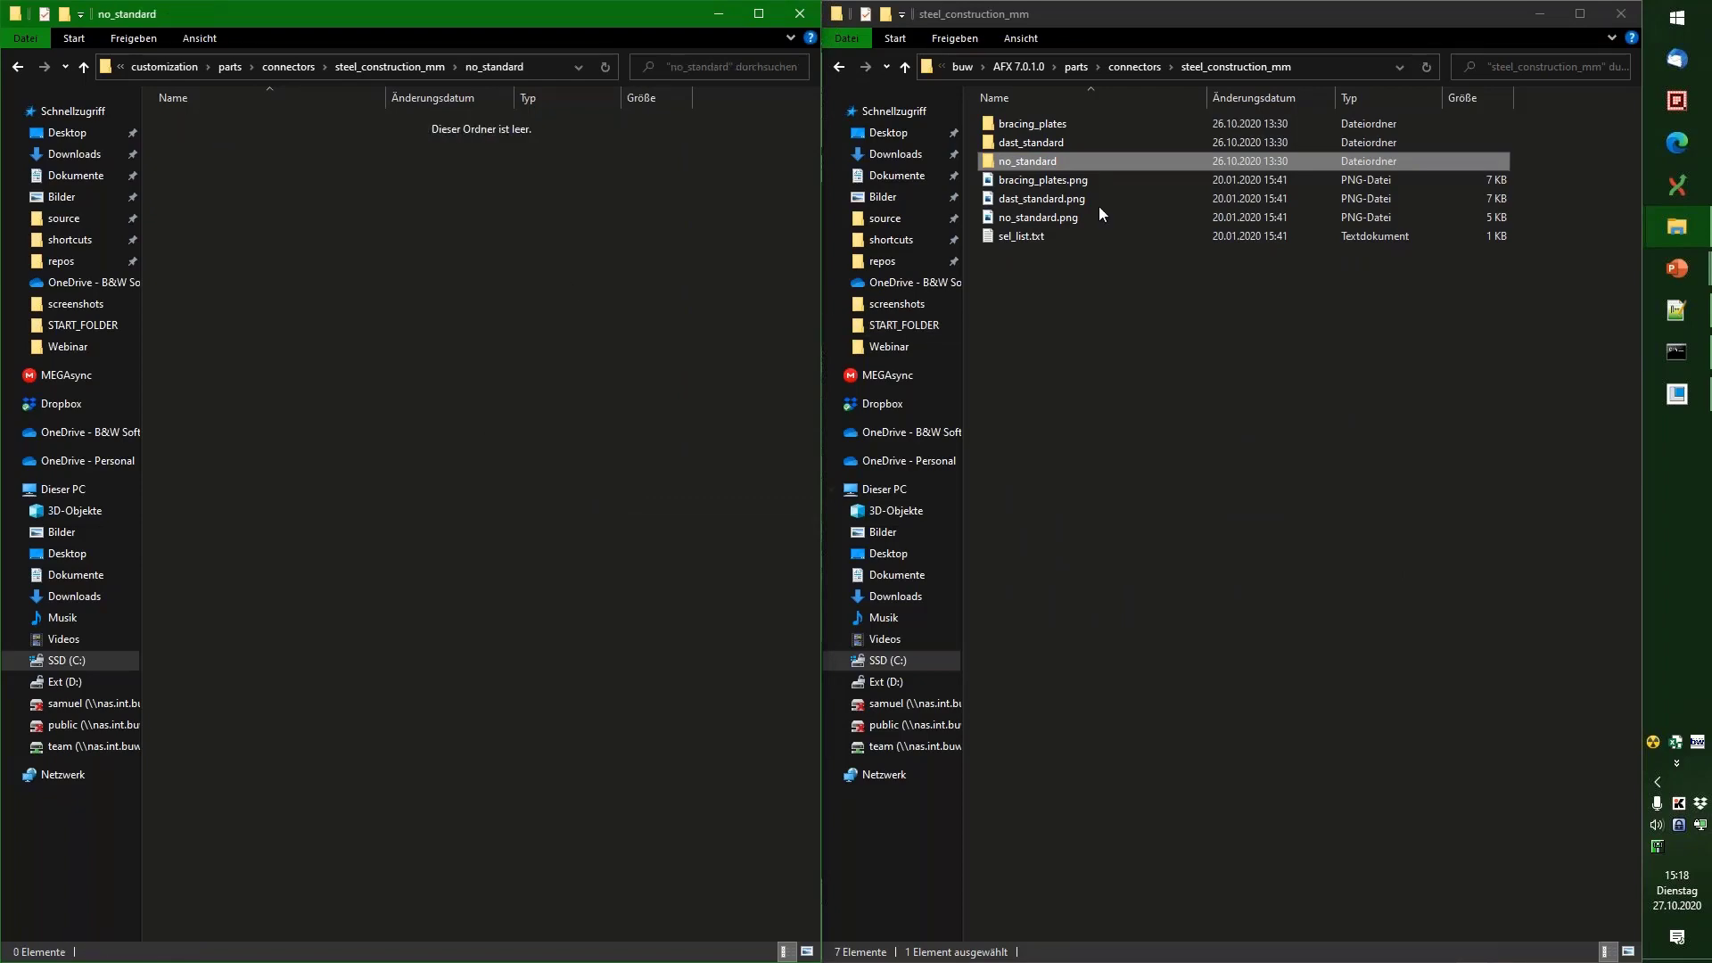
Step: Copy the endplate .drw, .png, .prt and .tab files plus endplate_references.png and endplate_settings.png from the installation's no_standard folder into the customization one
double_click(1034, 160)
click(1154, 399)
scroll(1154, 399, down, 5)
scroll(1094, 292, up, 2)
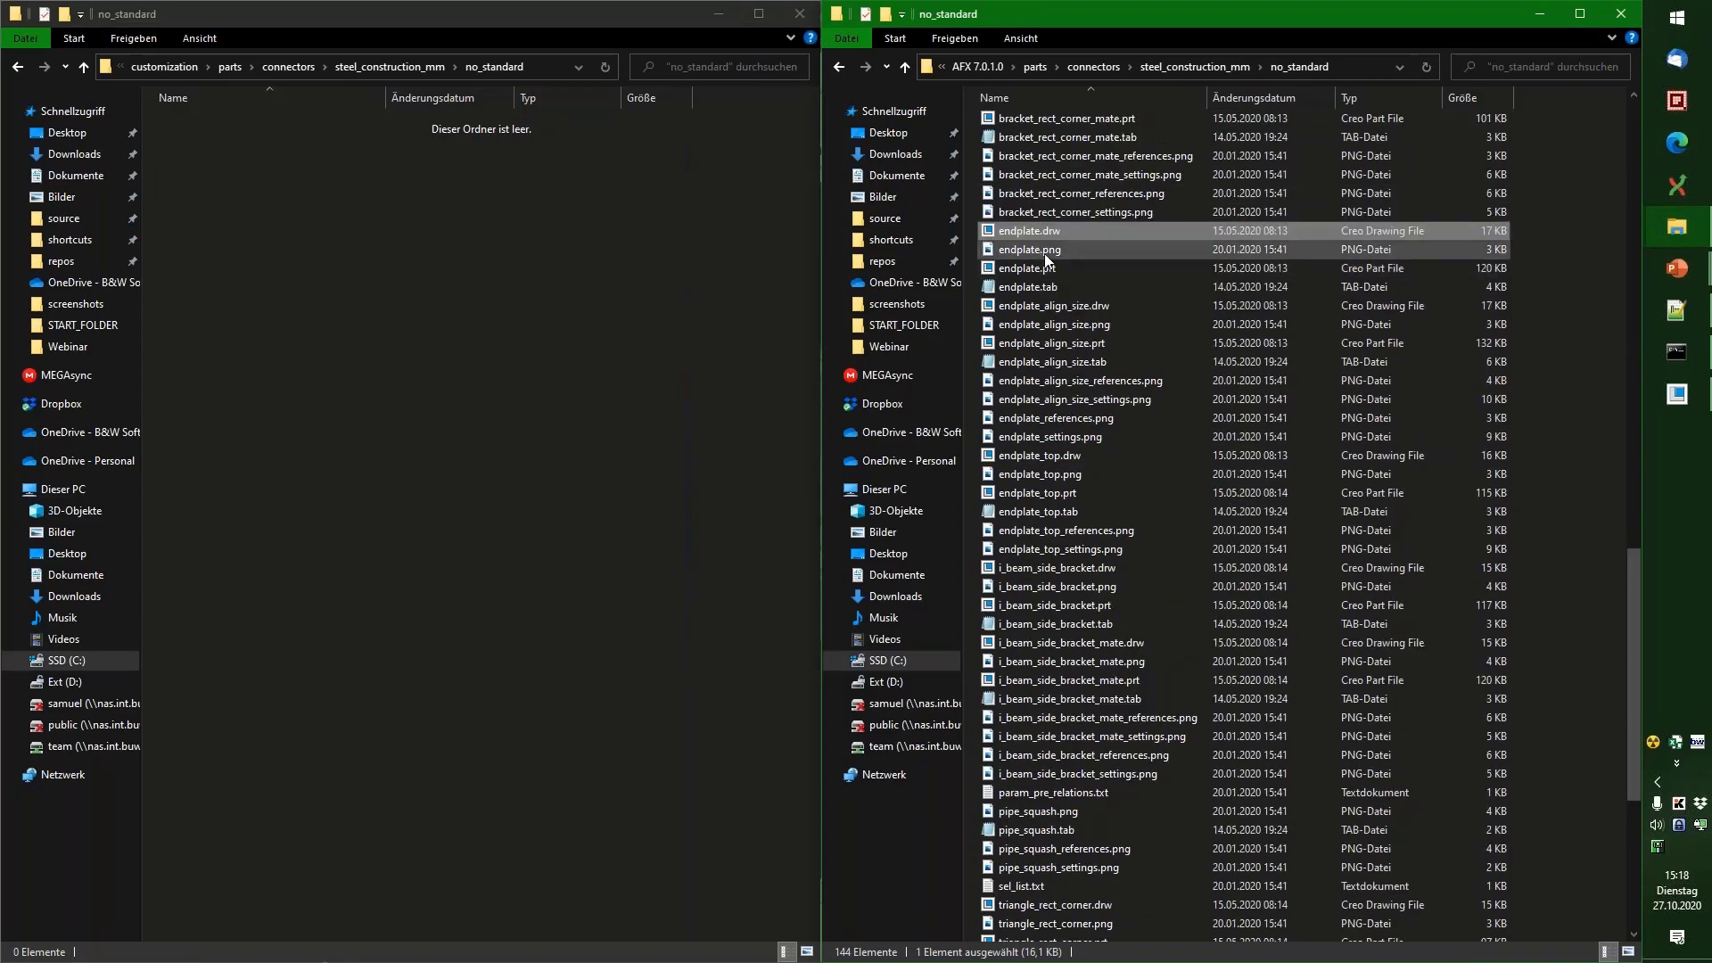
ctrl+click(1045, 251)
ctrl+click(1045, 268)
ctrl+click(1043, 286)
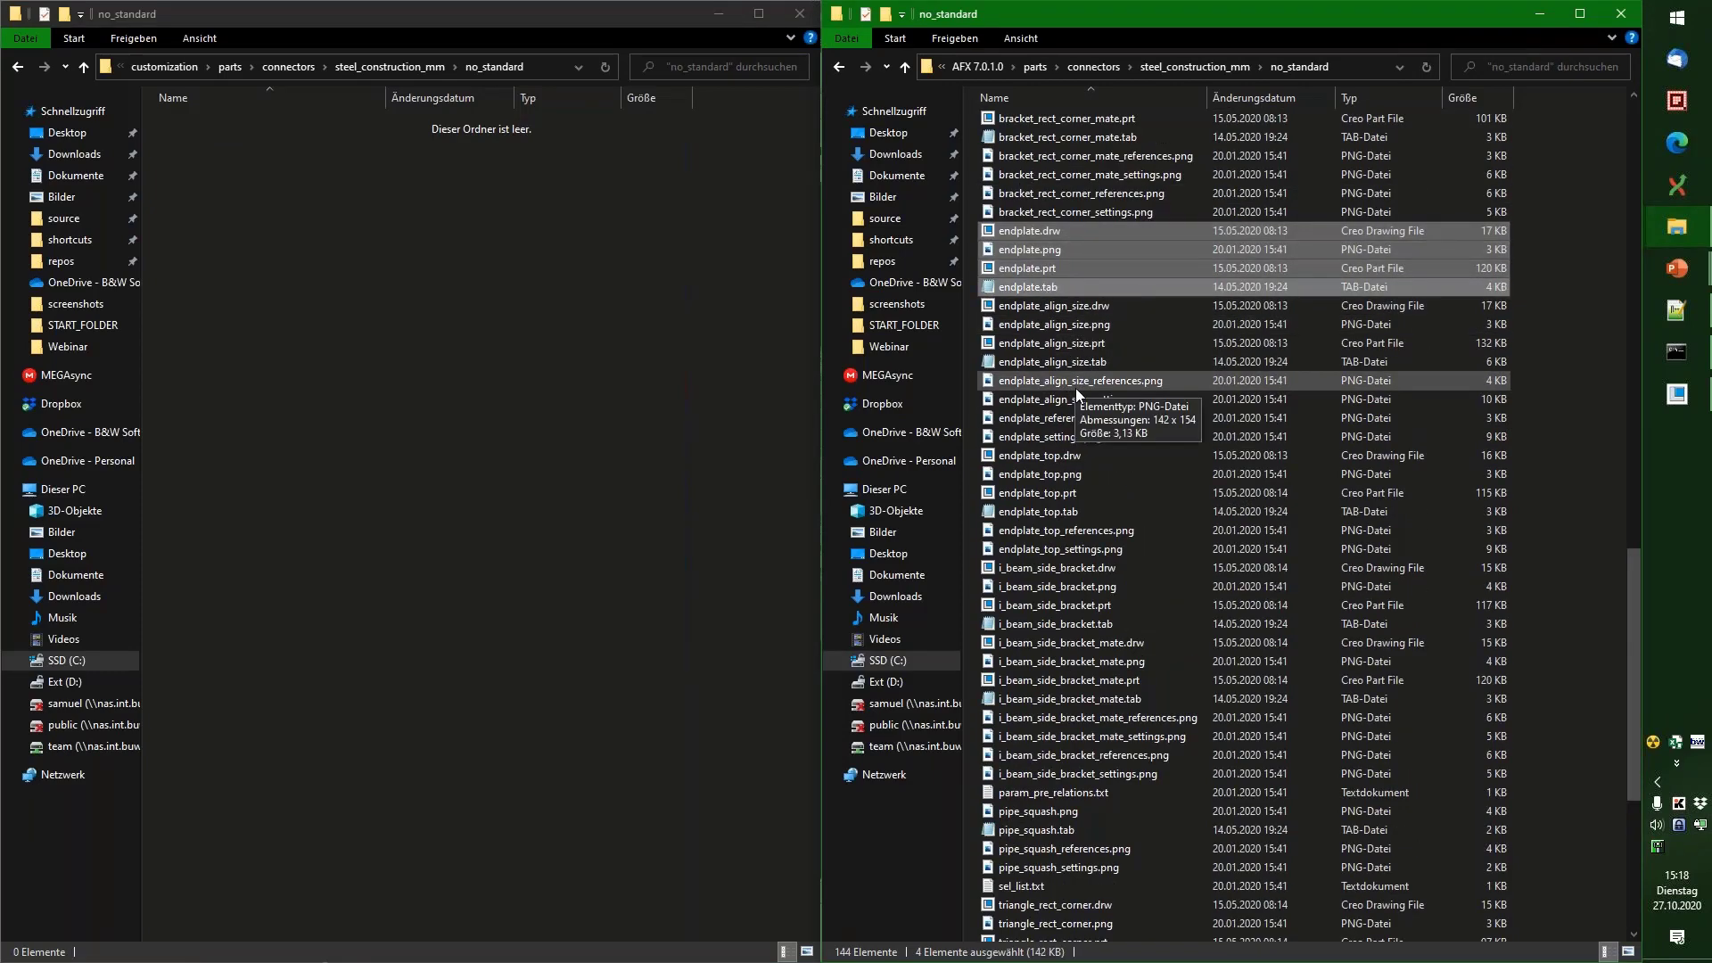
ctrl+click(1070, 417)
ctrl+click(1077, 436)
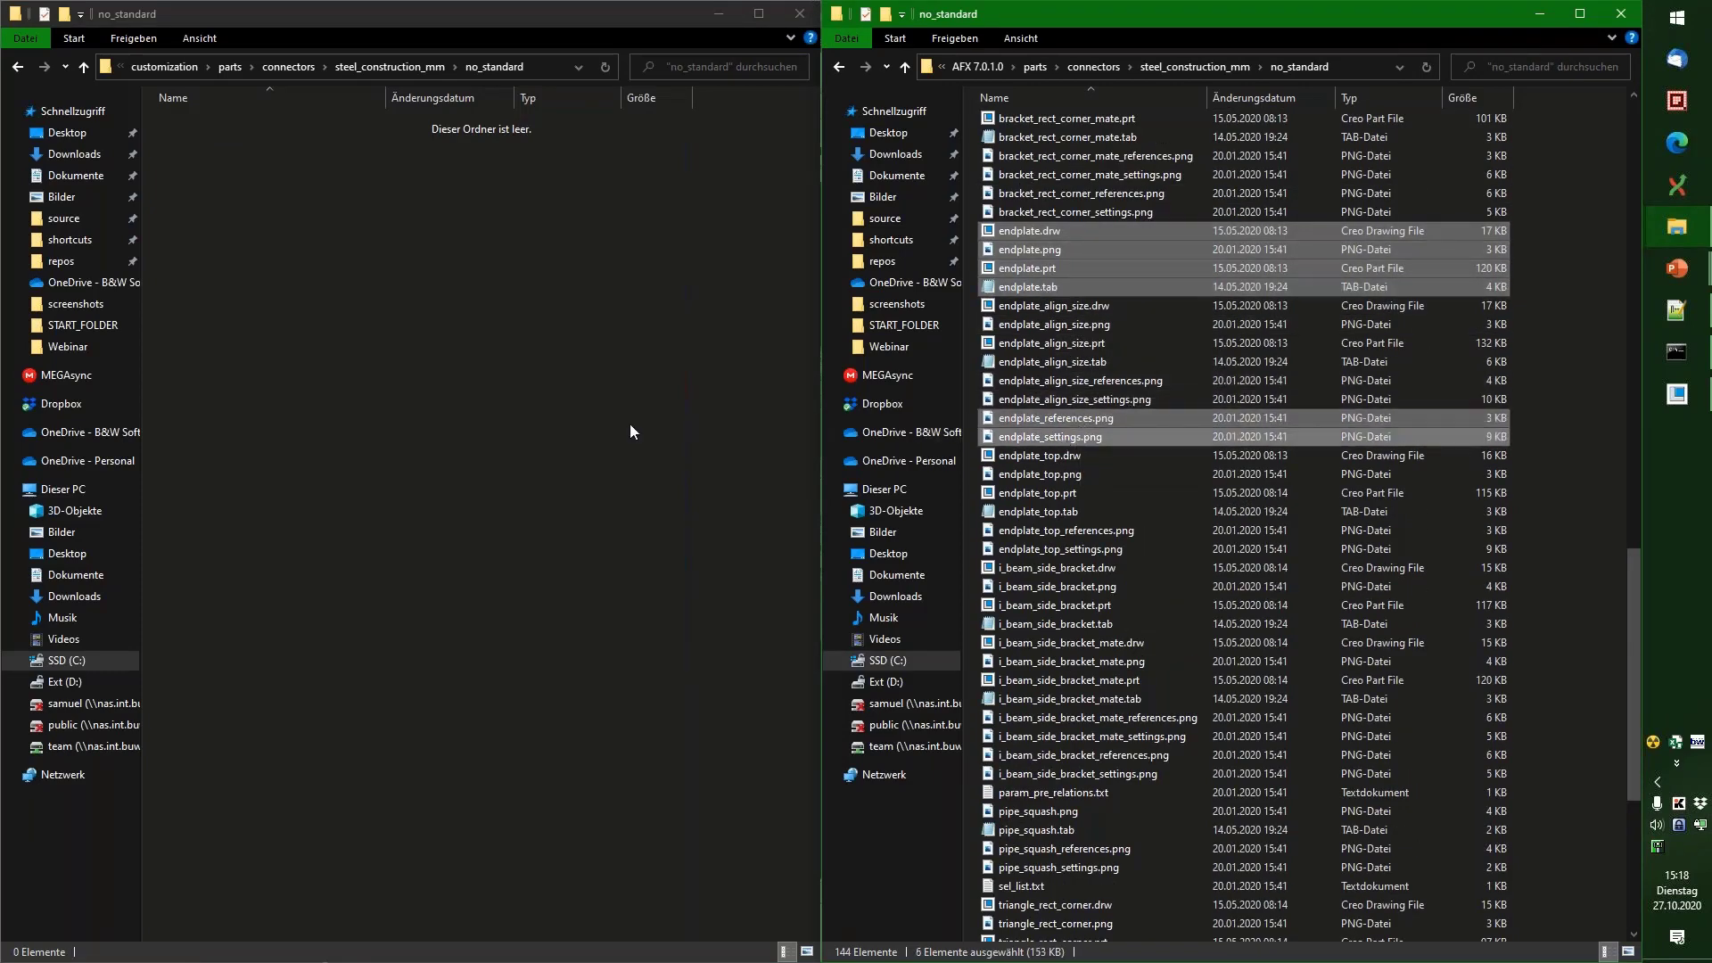
click(469, 356)
key(ctrl+v)
click(351, 298)
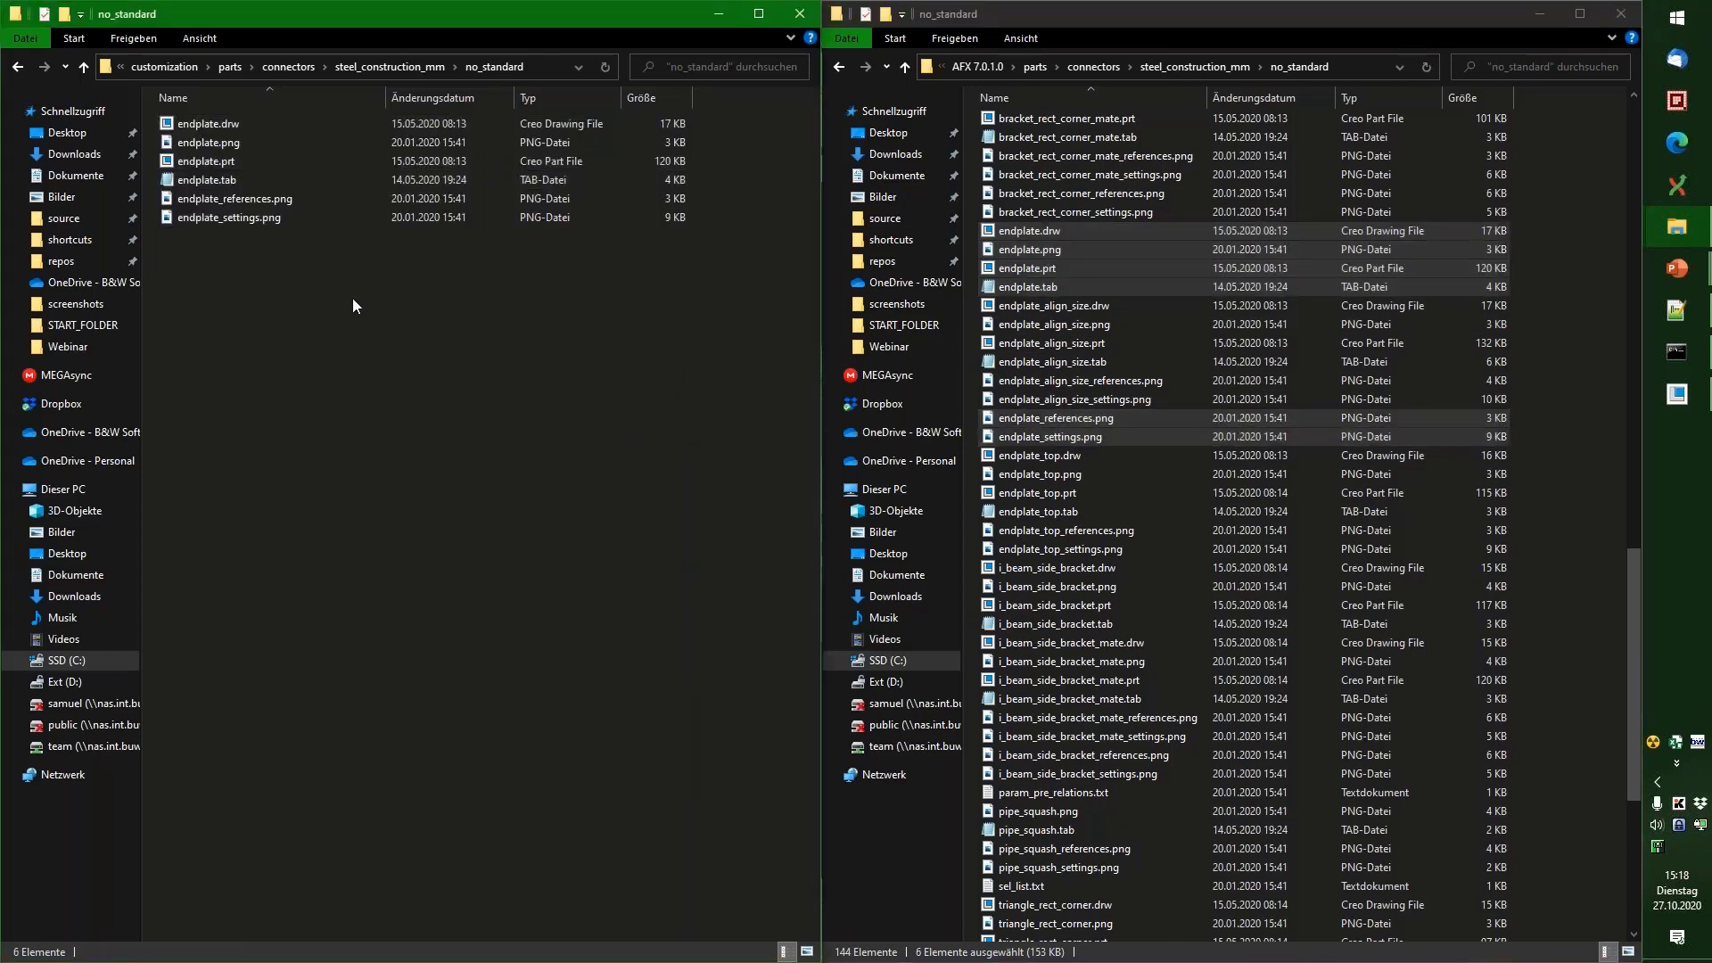
Step: Open the customization copy of endplate.png in Paint, add the text custom beside the plate drawing and save it
click(210, 179)
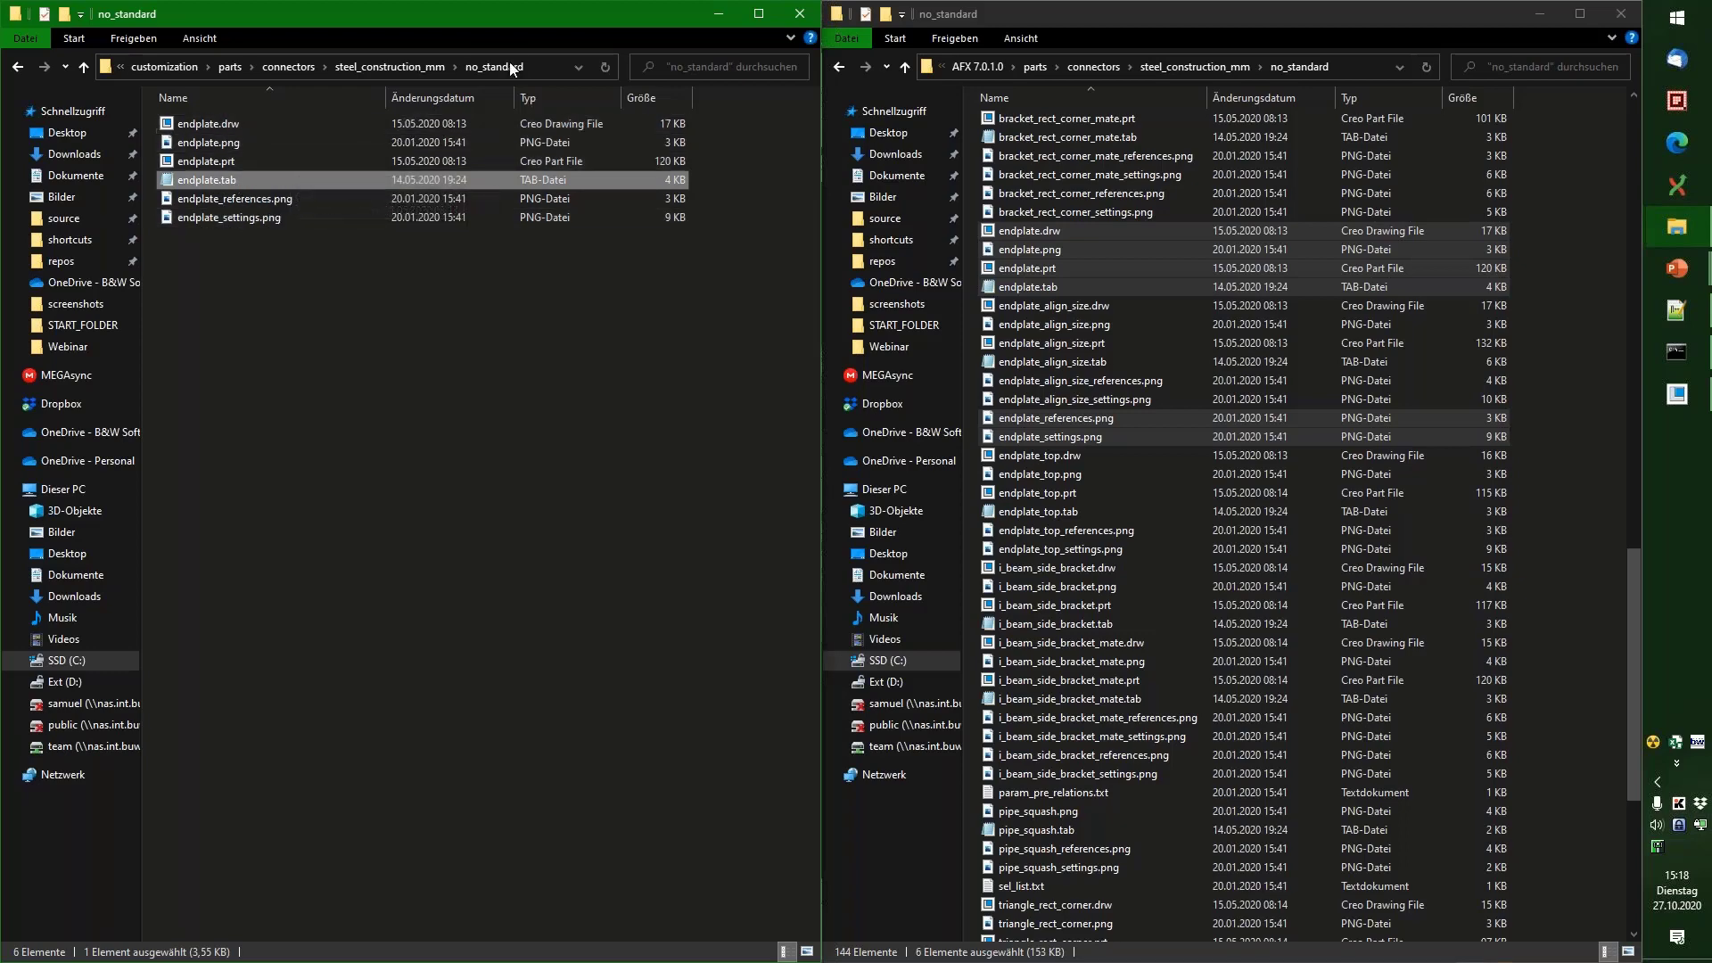
click(223, 142)
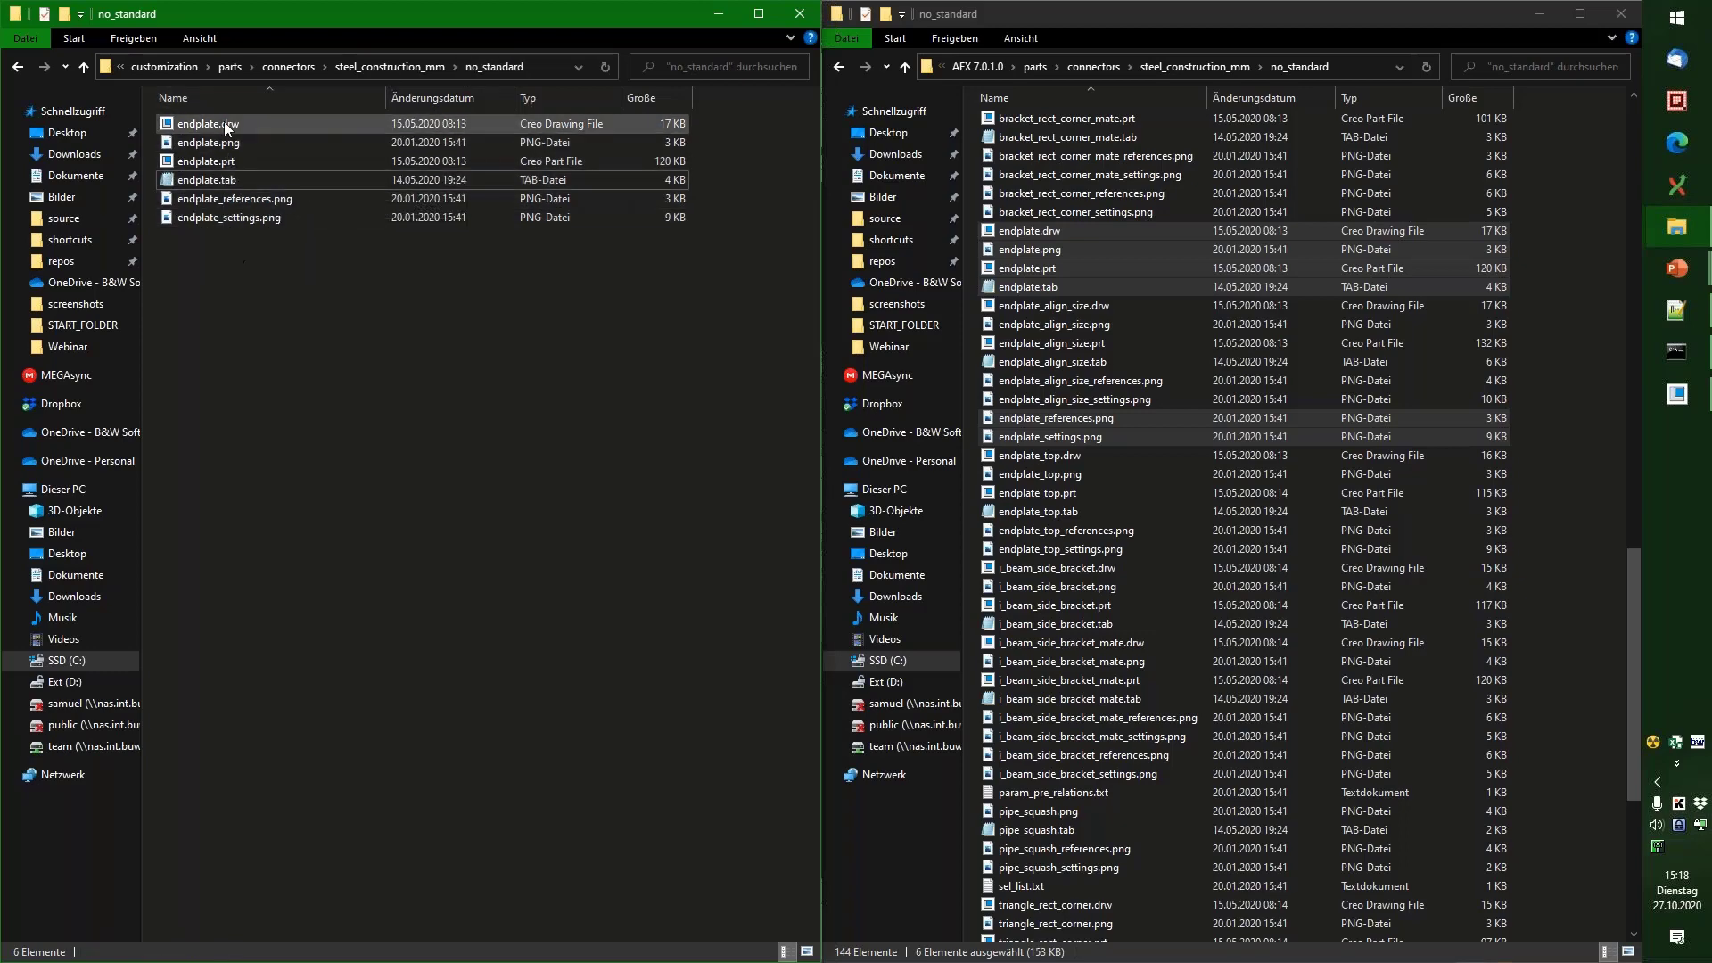
right_click(223, 138)
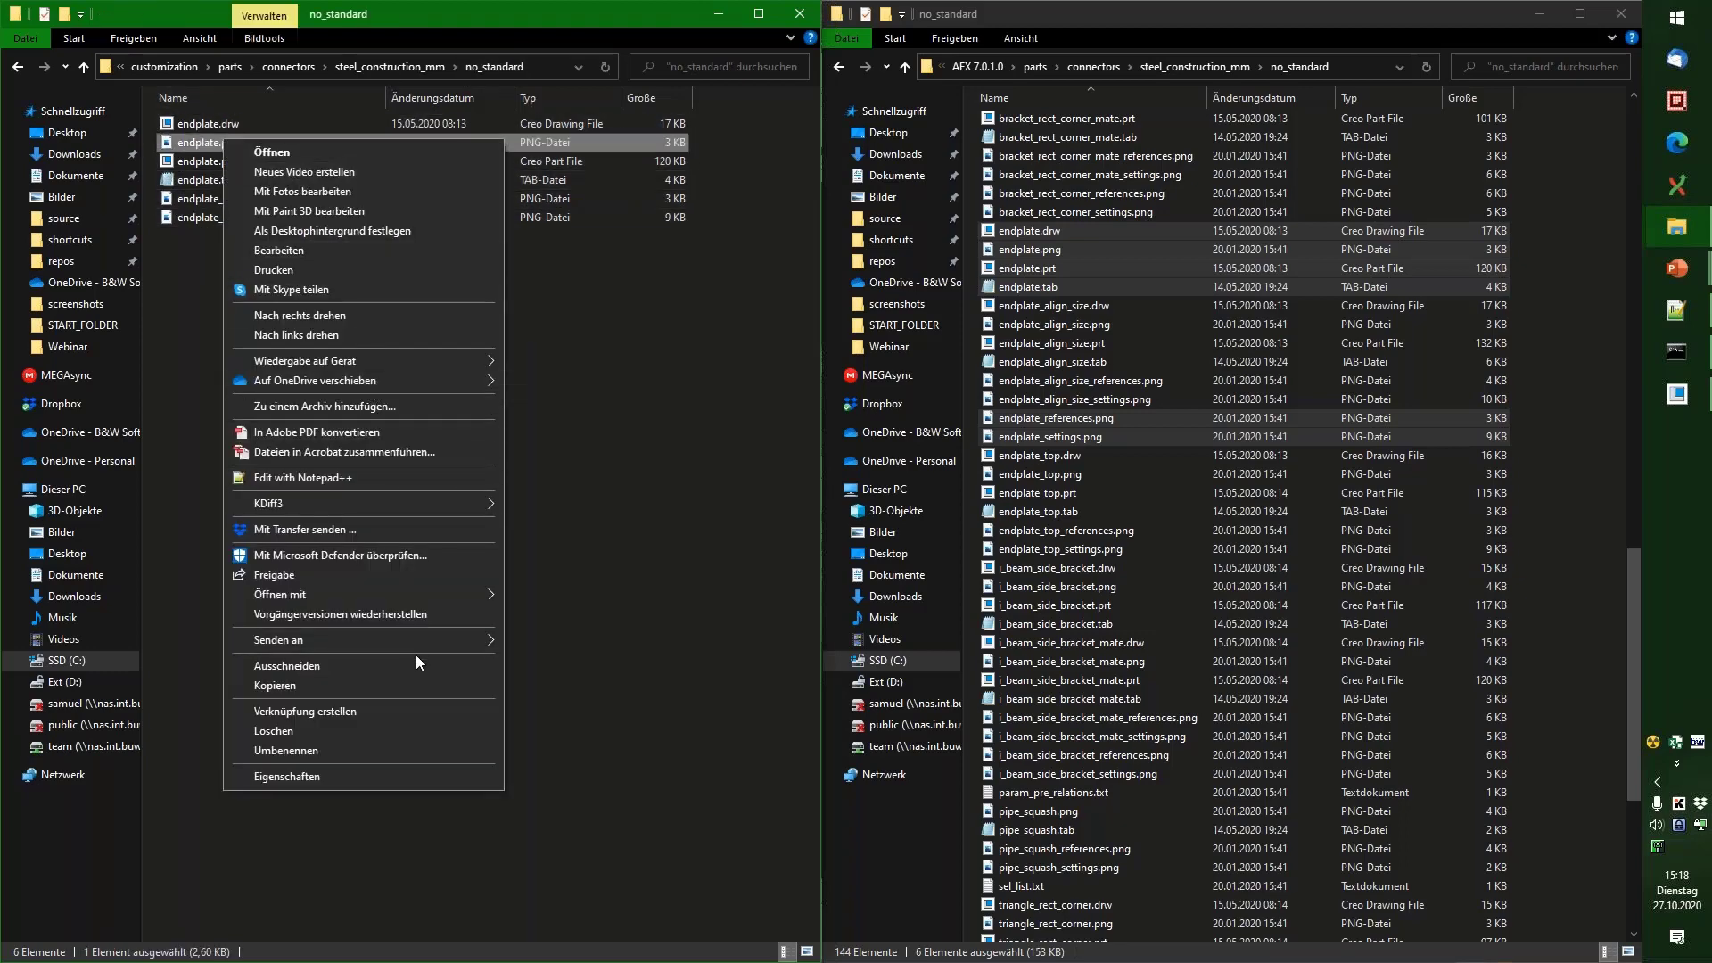
mouse_move(420, 595)
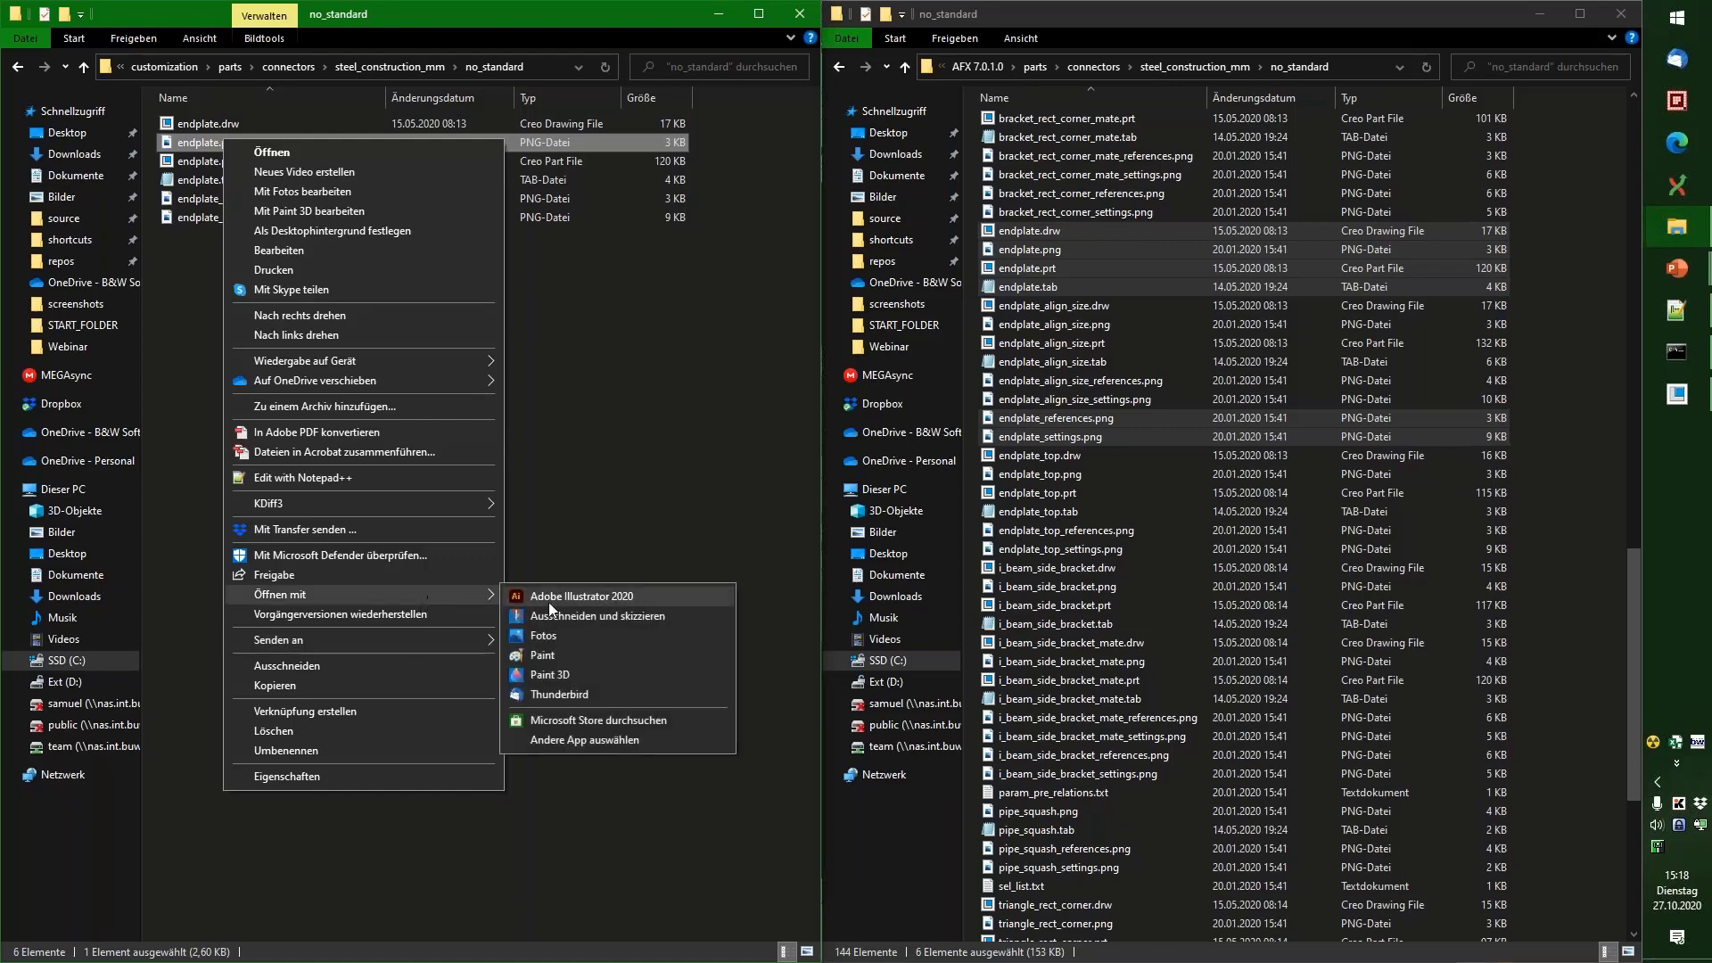
click(571, 655)
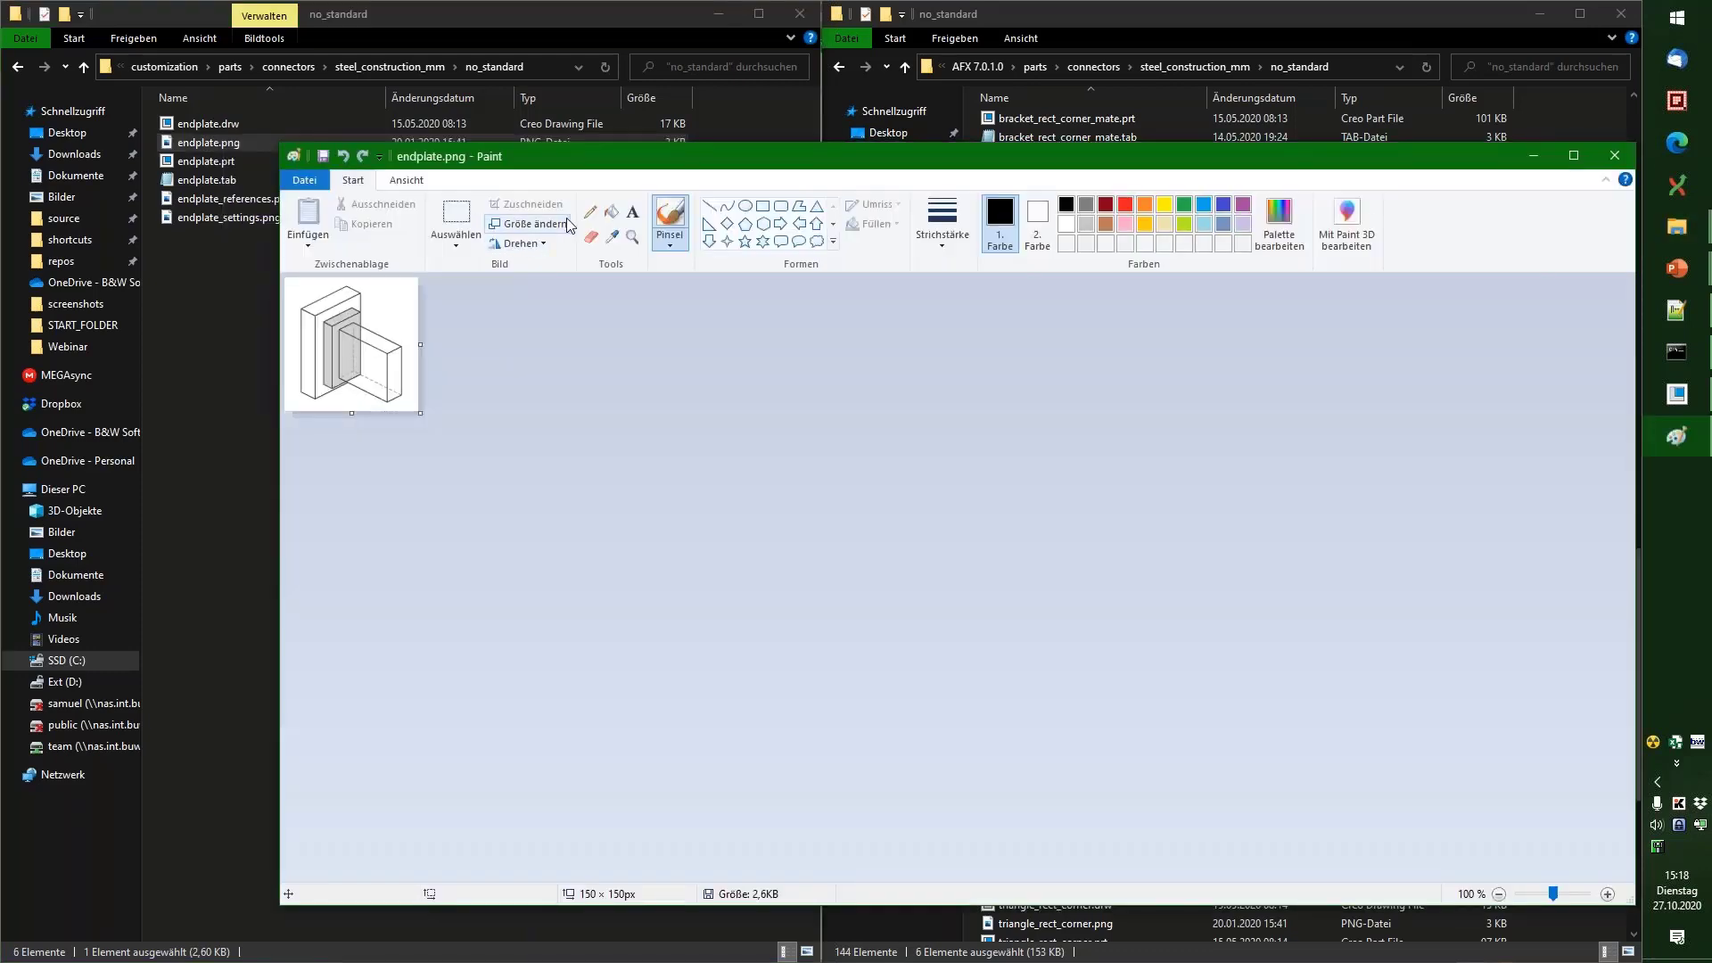
click(632, 211)
click(361, 291)
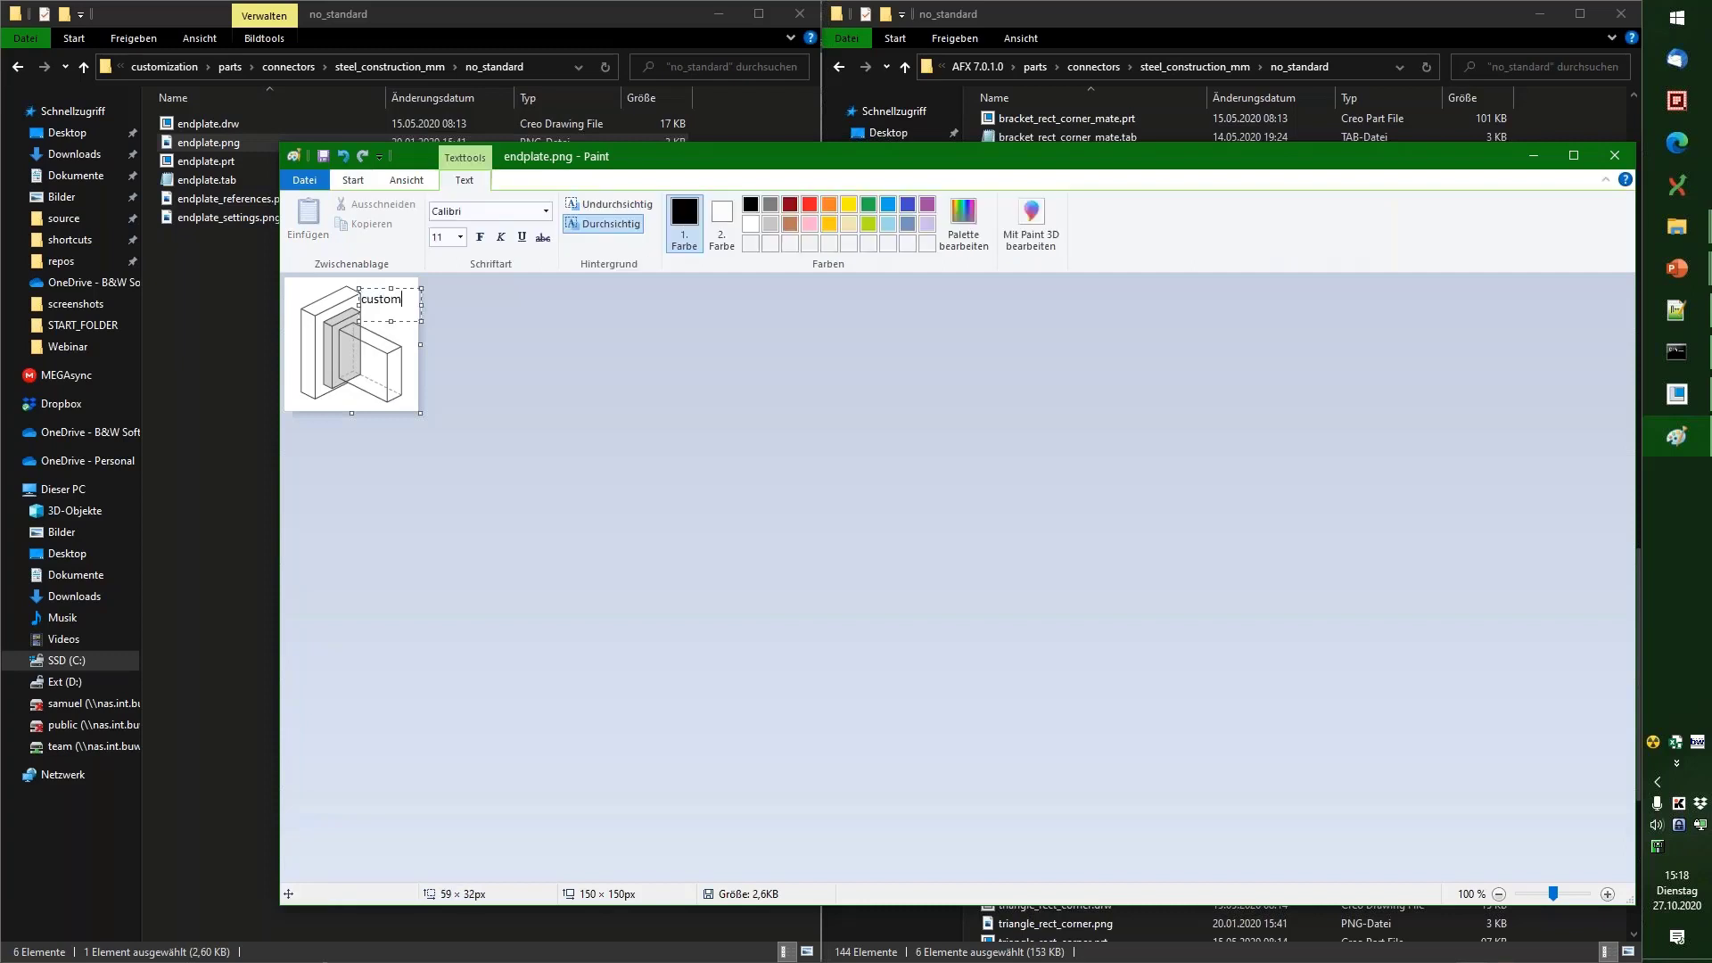
key(ctrl+s)
Step: Open endplate_references.png in Paint, add the text custom over the lower part of the drawing and save it
mouse_move(221, 194)
mouse_down()
mouse_move(267, 223)
mouse_move(321, 223)
mouse_up()
click(312, 379)
drag(389, 406, 389, 407)
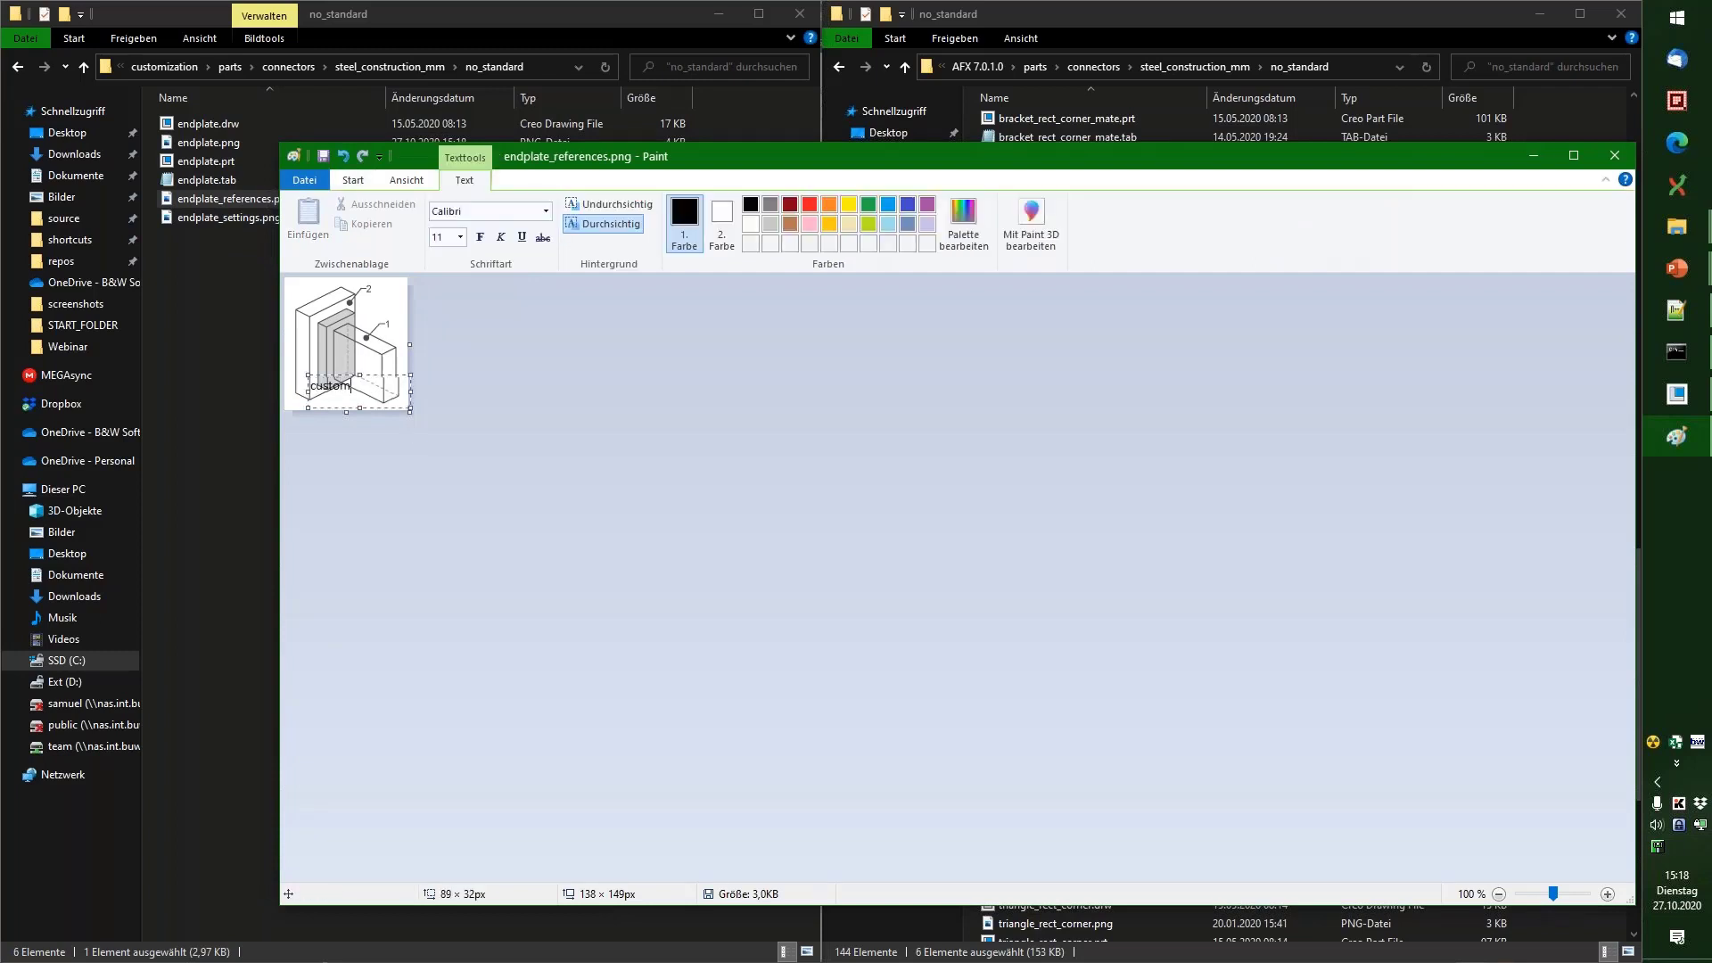
key(ctrl+s)
Step: Open endplate_settings.png in Paint, add the text custom below the plate drawing, save it and close Paint
drag(227, 217, 435, 576)
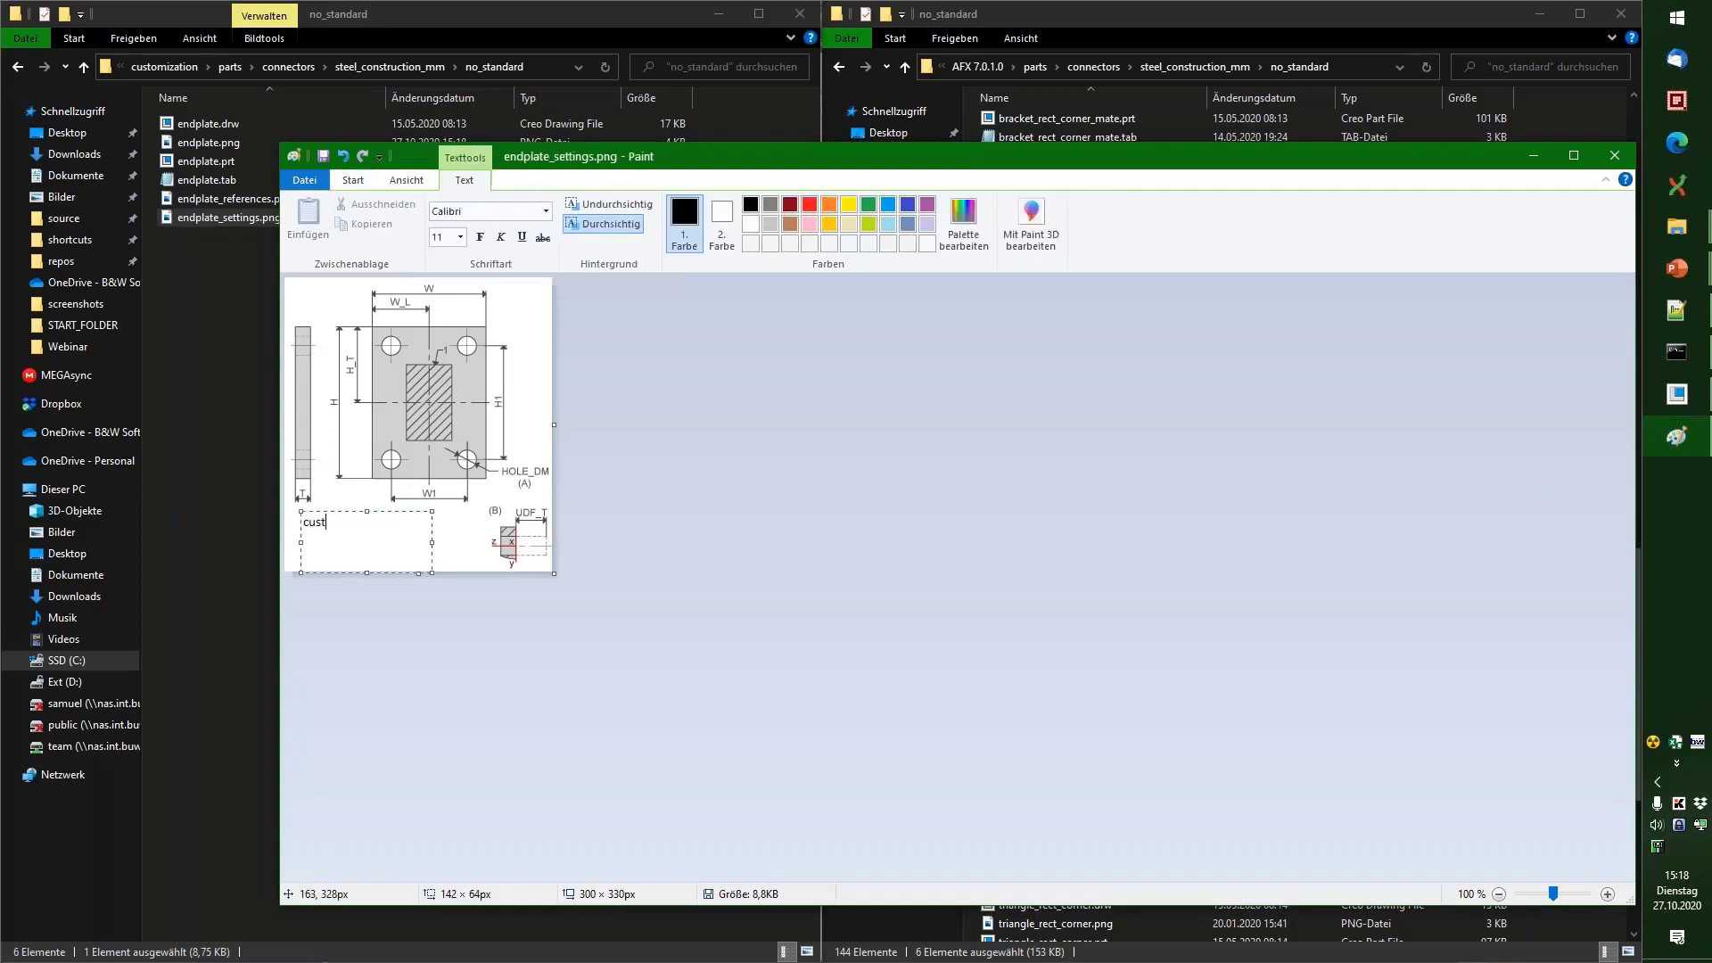
key(ctrl+s)
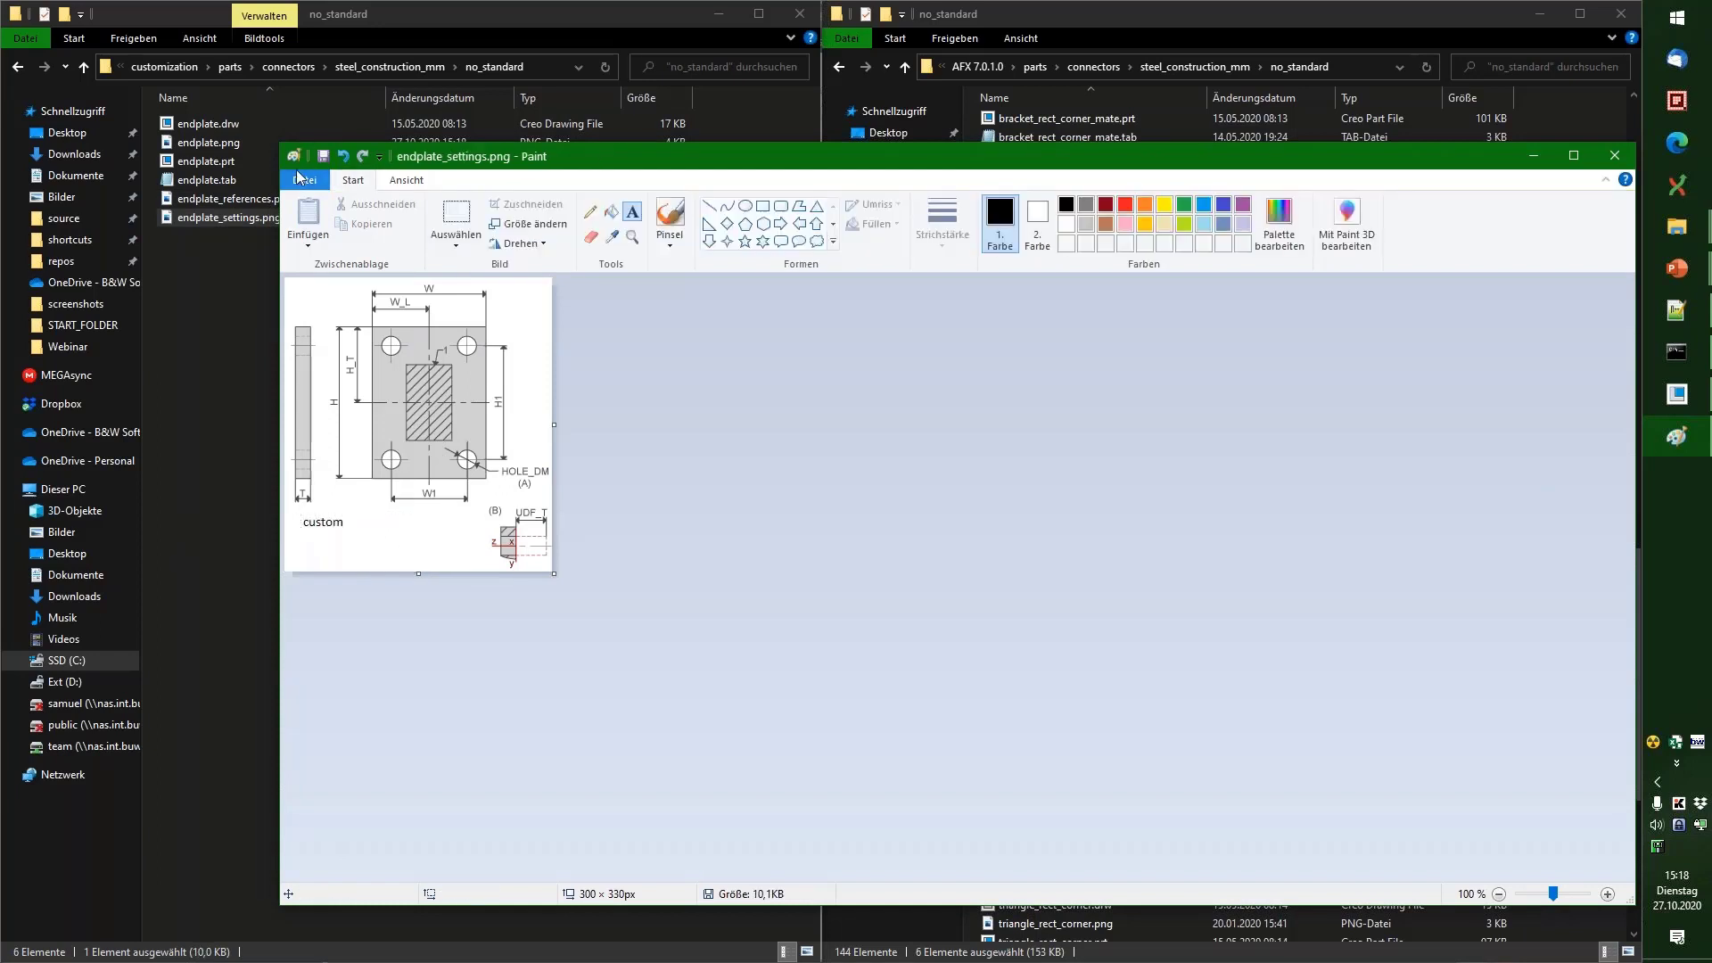
double_click(293, 160)
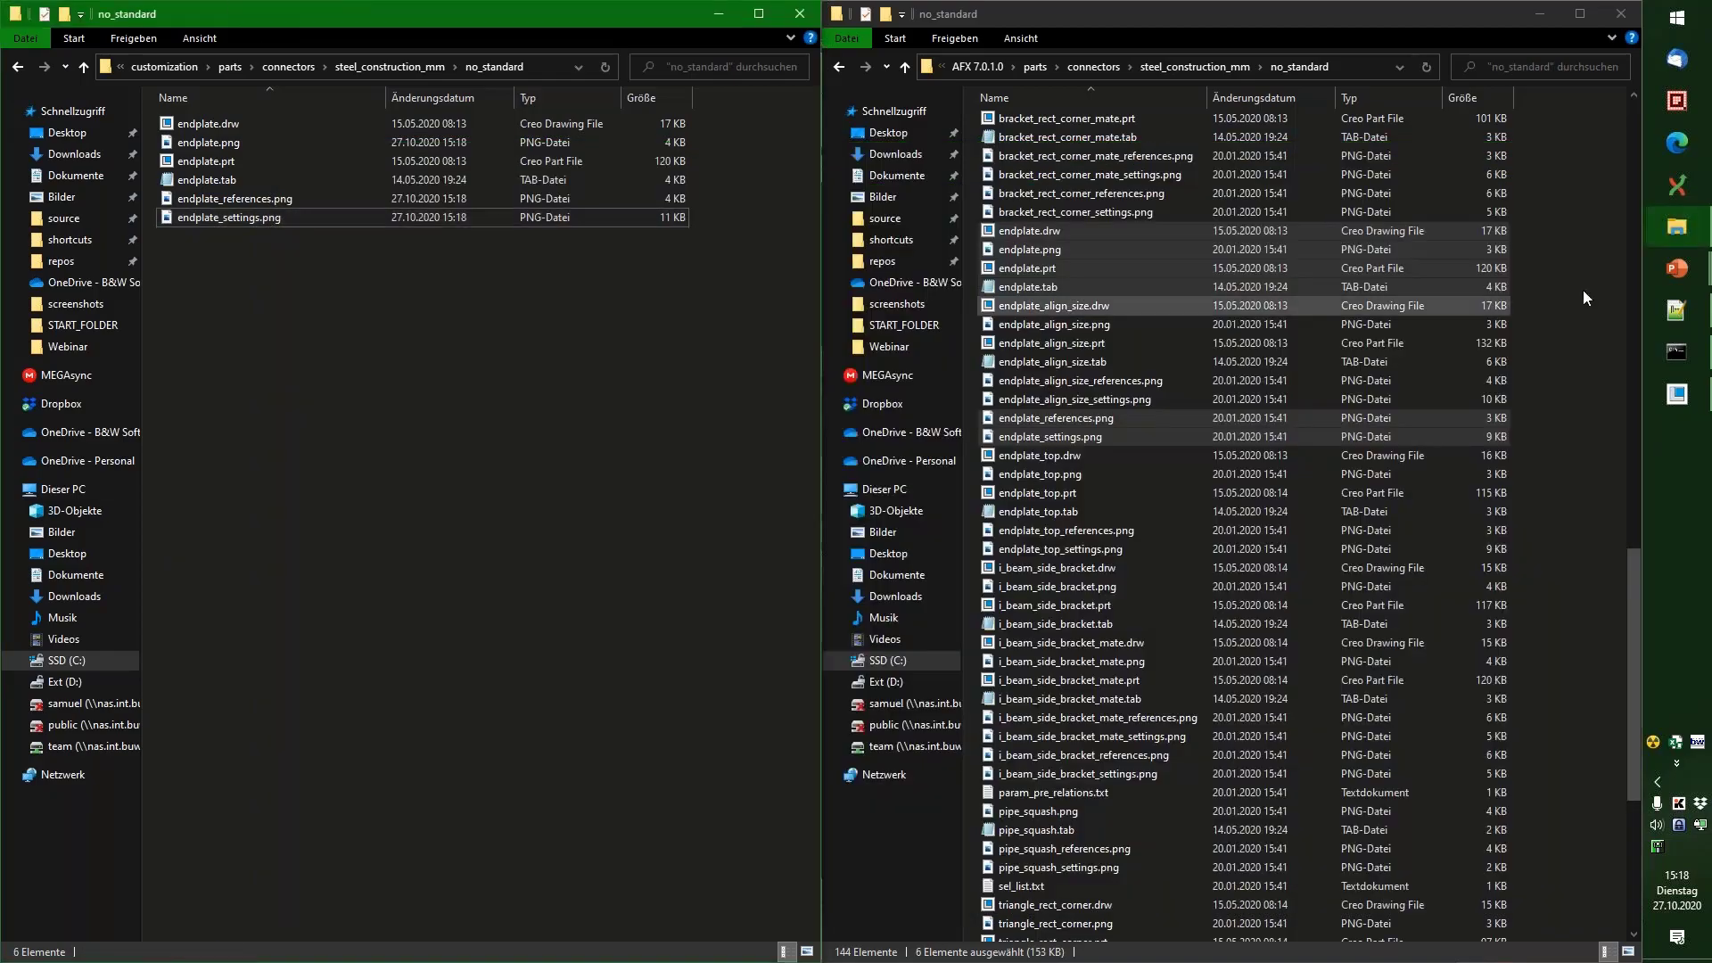
Step: Switch to Creo Parametric and reload the AFX configuration by opening and closing the options
click(1688, 398)
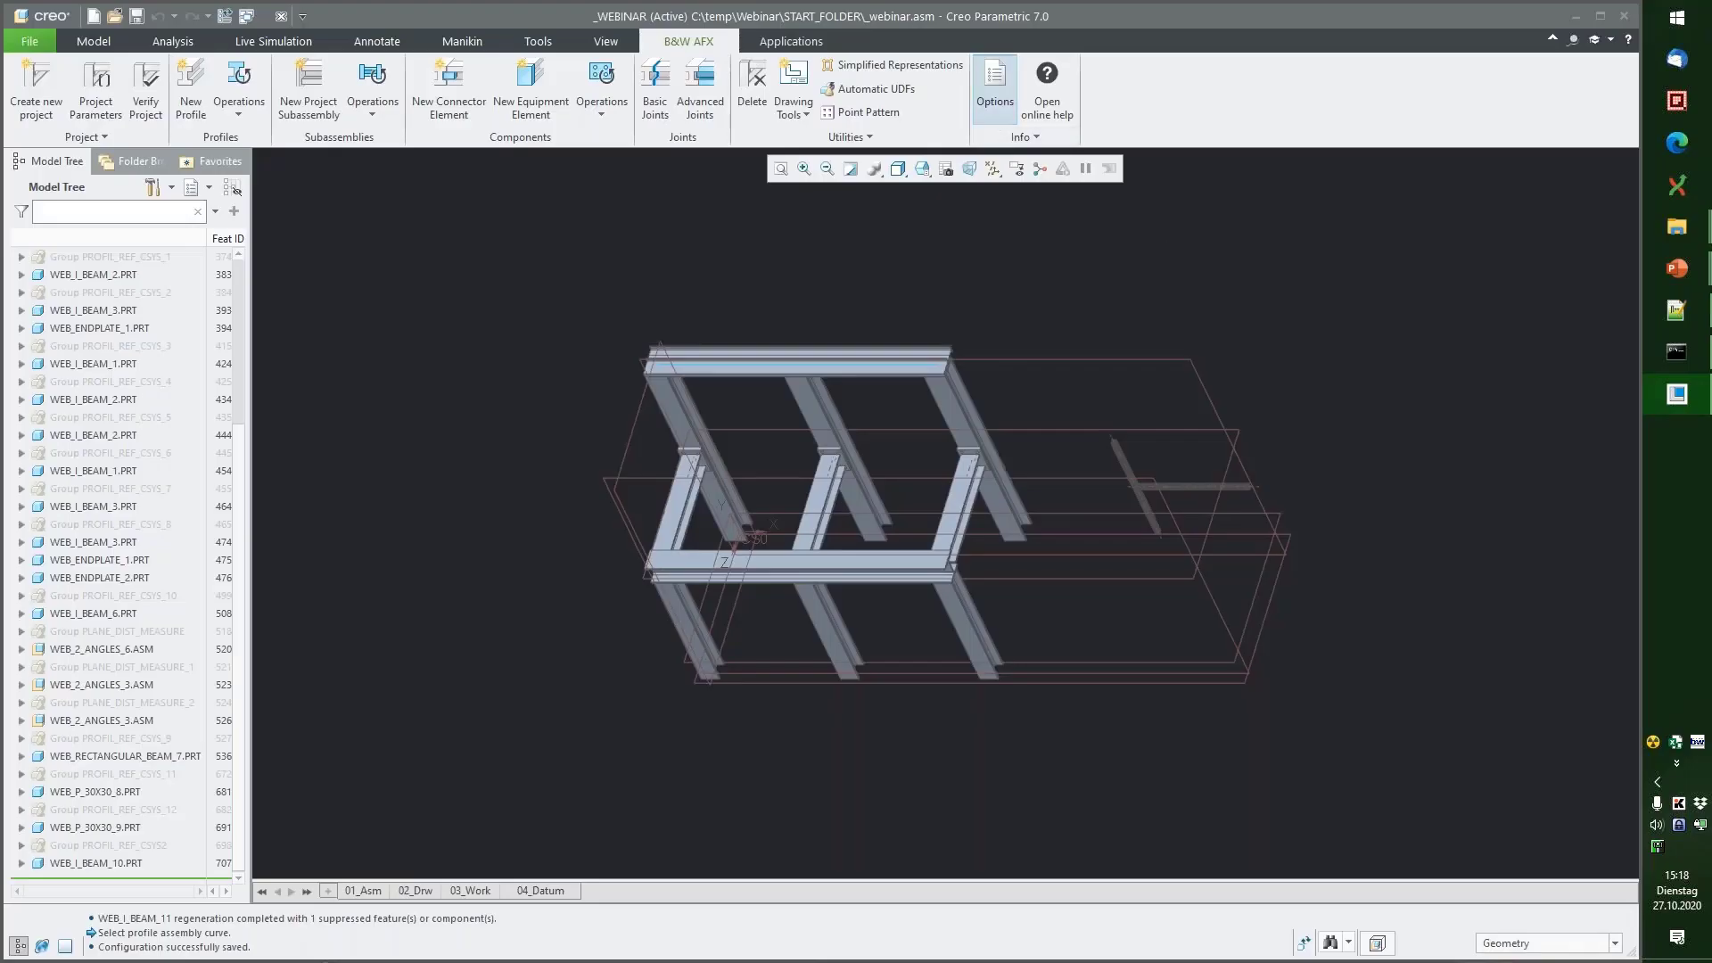
click(996, 89)
key(Escape)
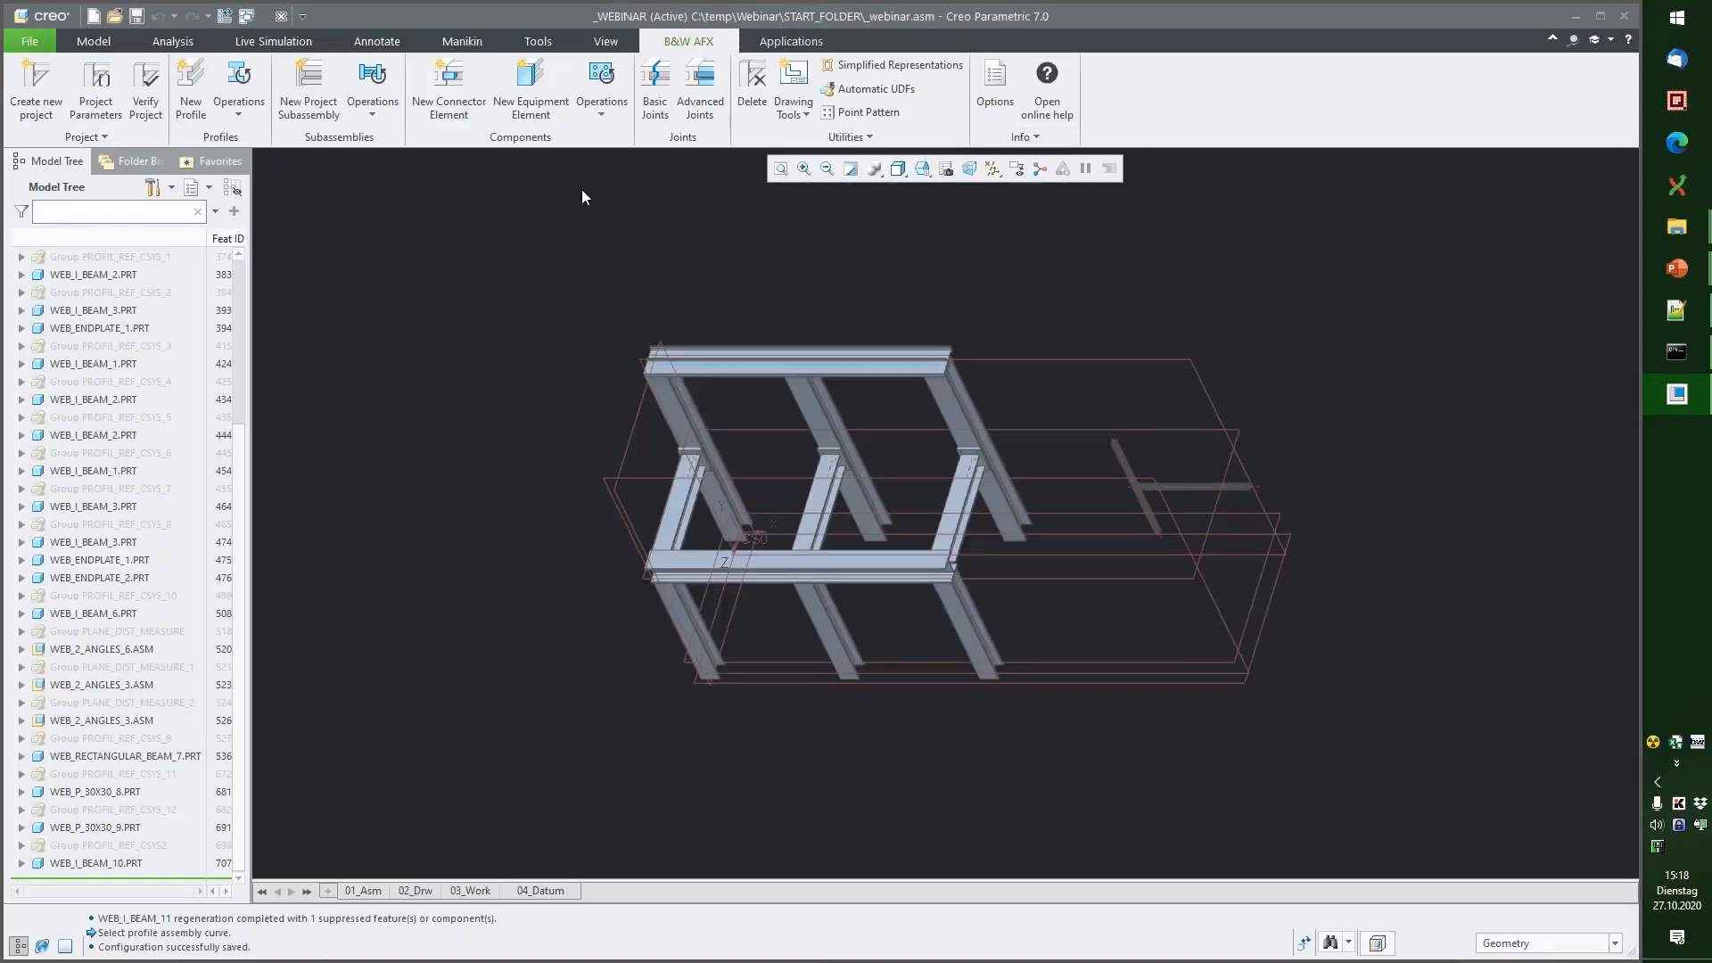
Step: Start a new connector element and choose END PLATE from the NONSTANDARD group of STEEL CONSTRUCTION MM
click(435, 82)
double_click(1028, 268)
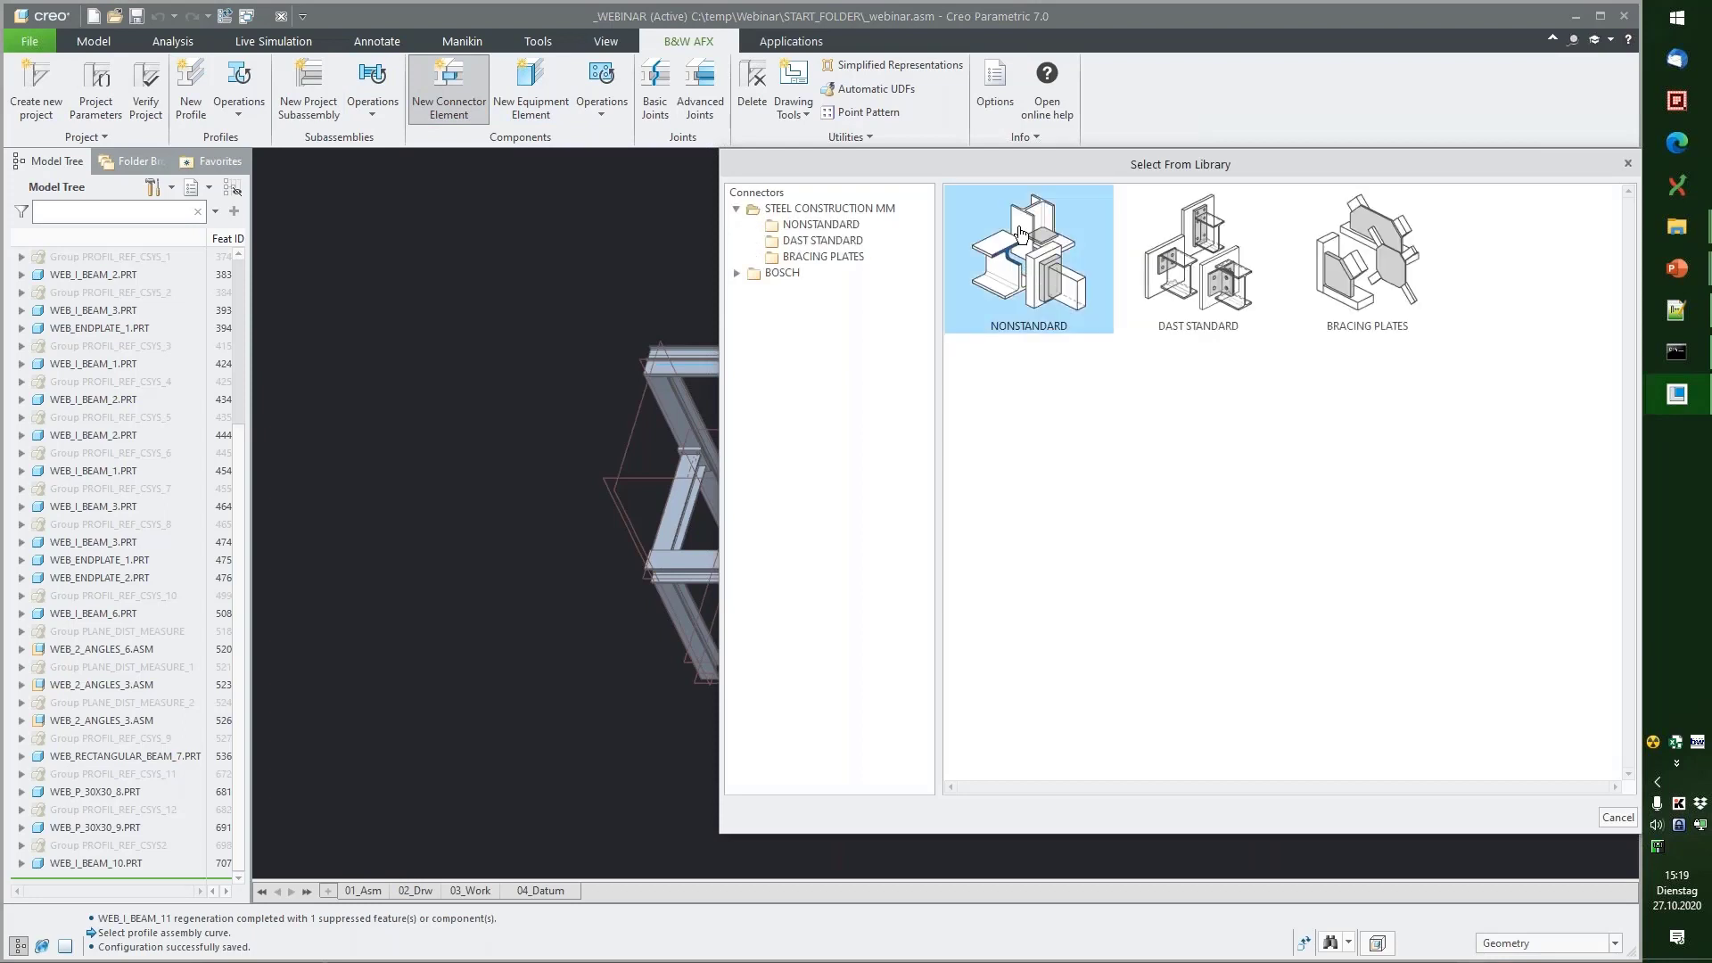
double_click(1022, 233)
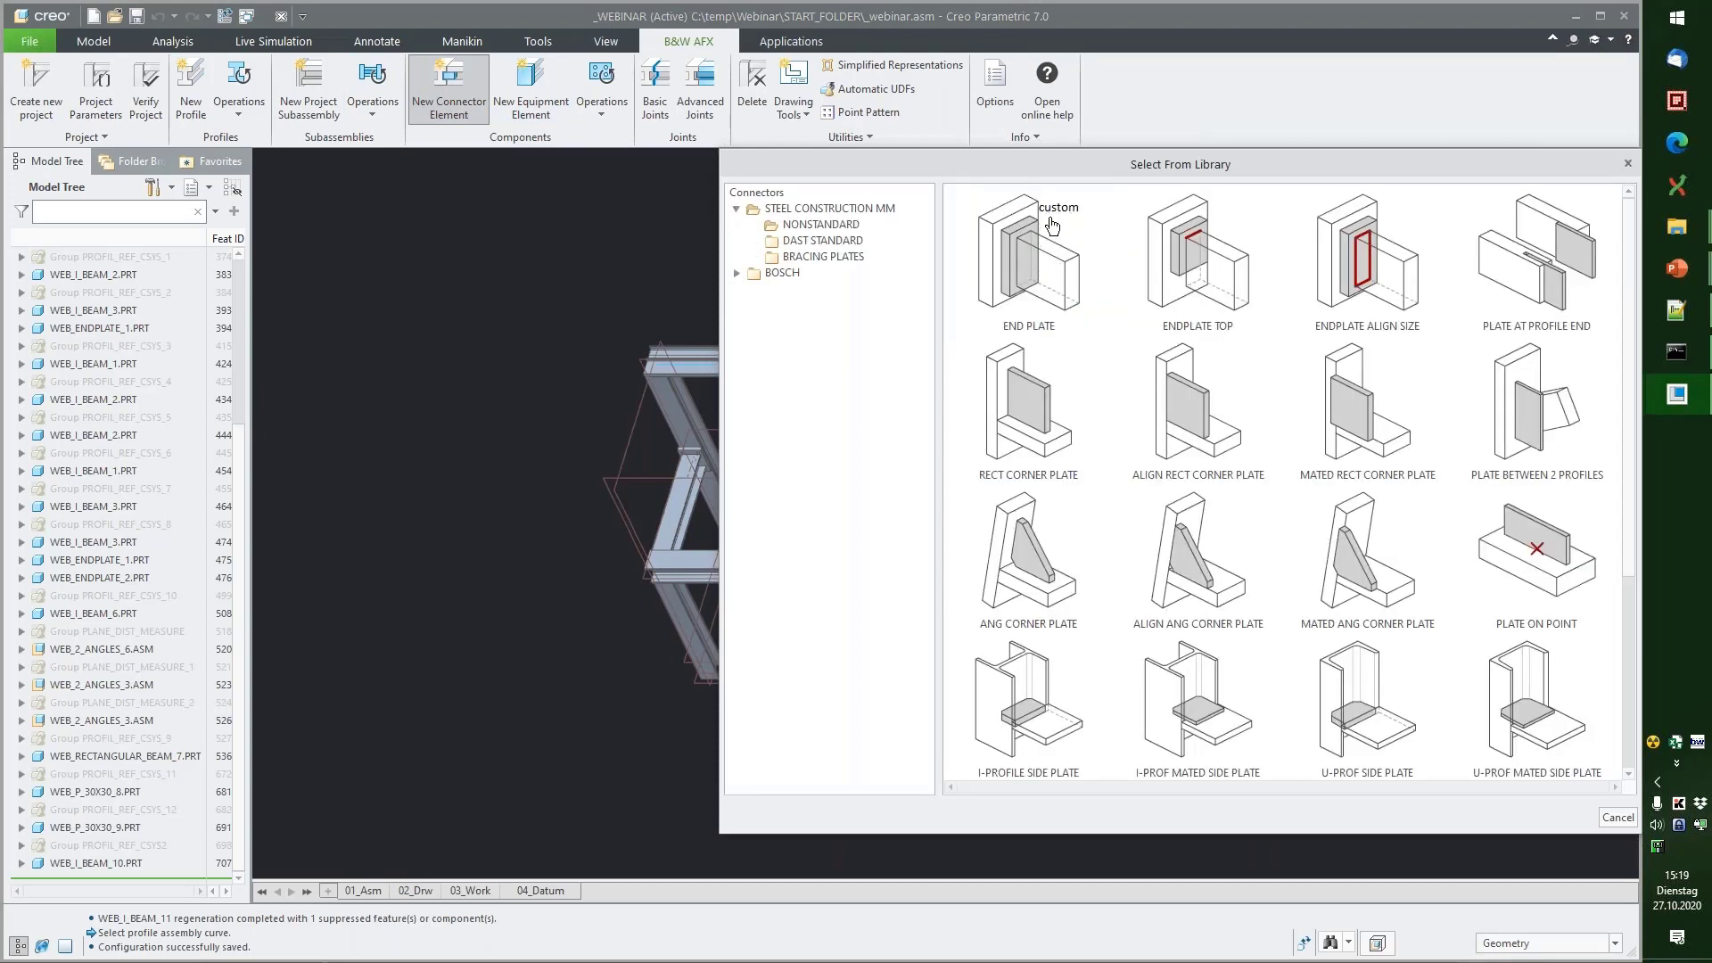
double_click(1053, 224)
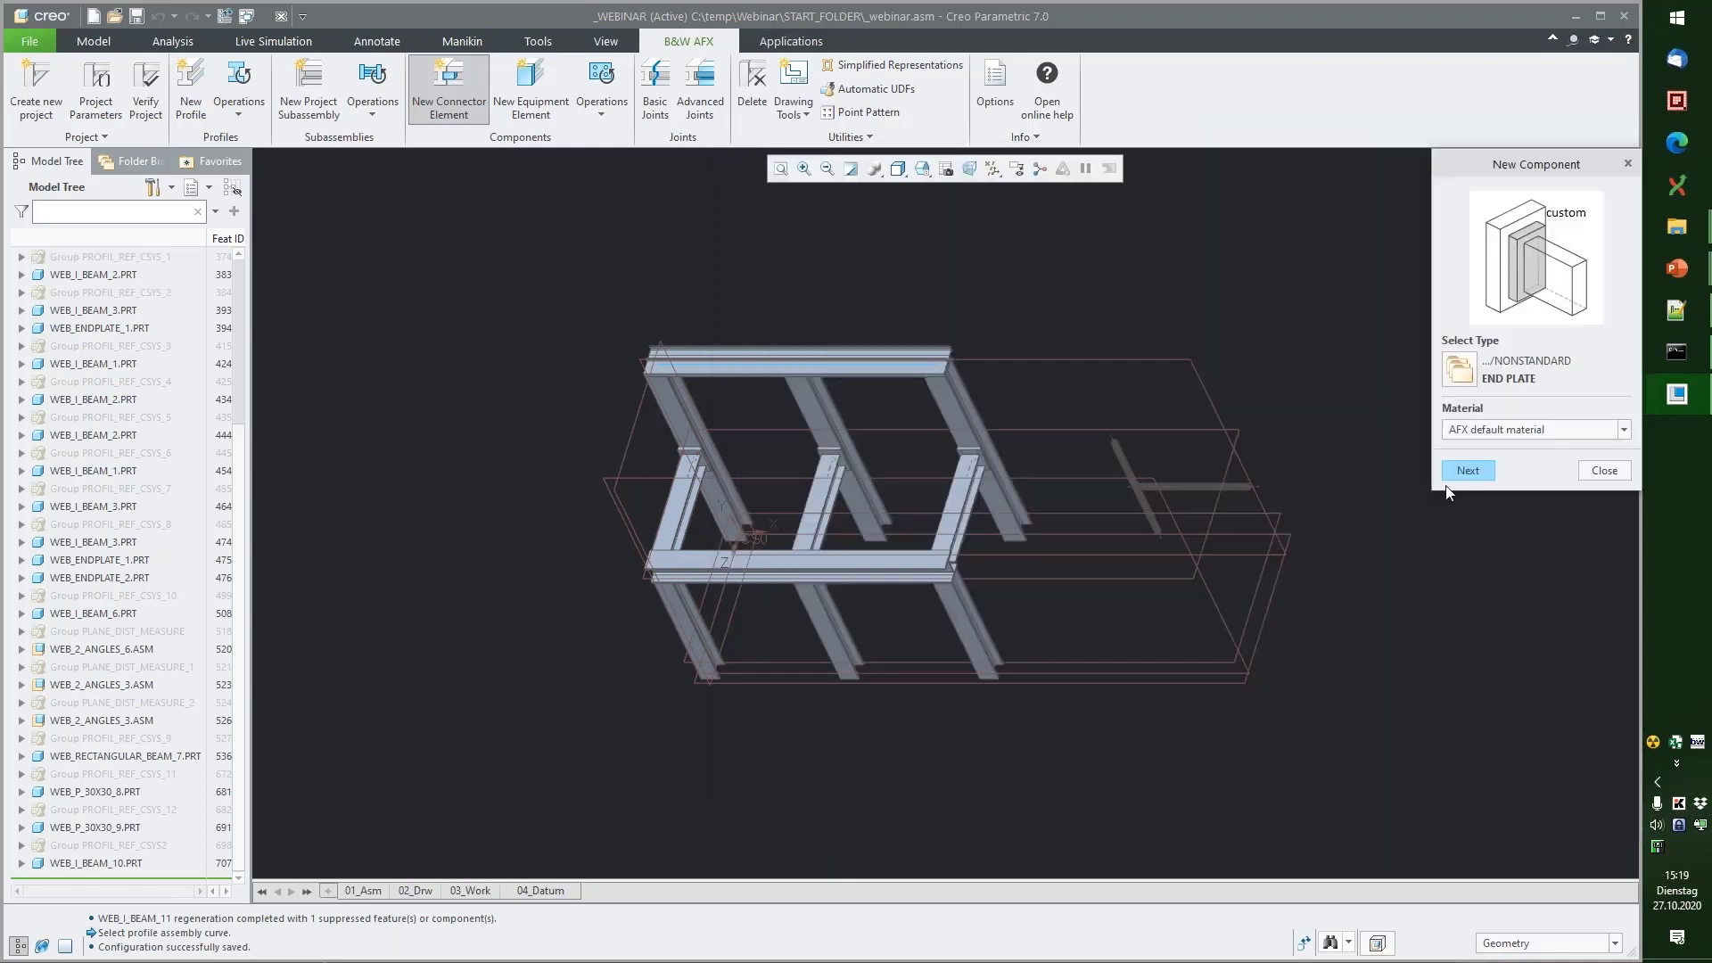
Step: Inspect the references and settings images in the END PLATE element definition, and leave the definition without placing it
click(1453, 474)
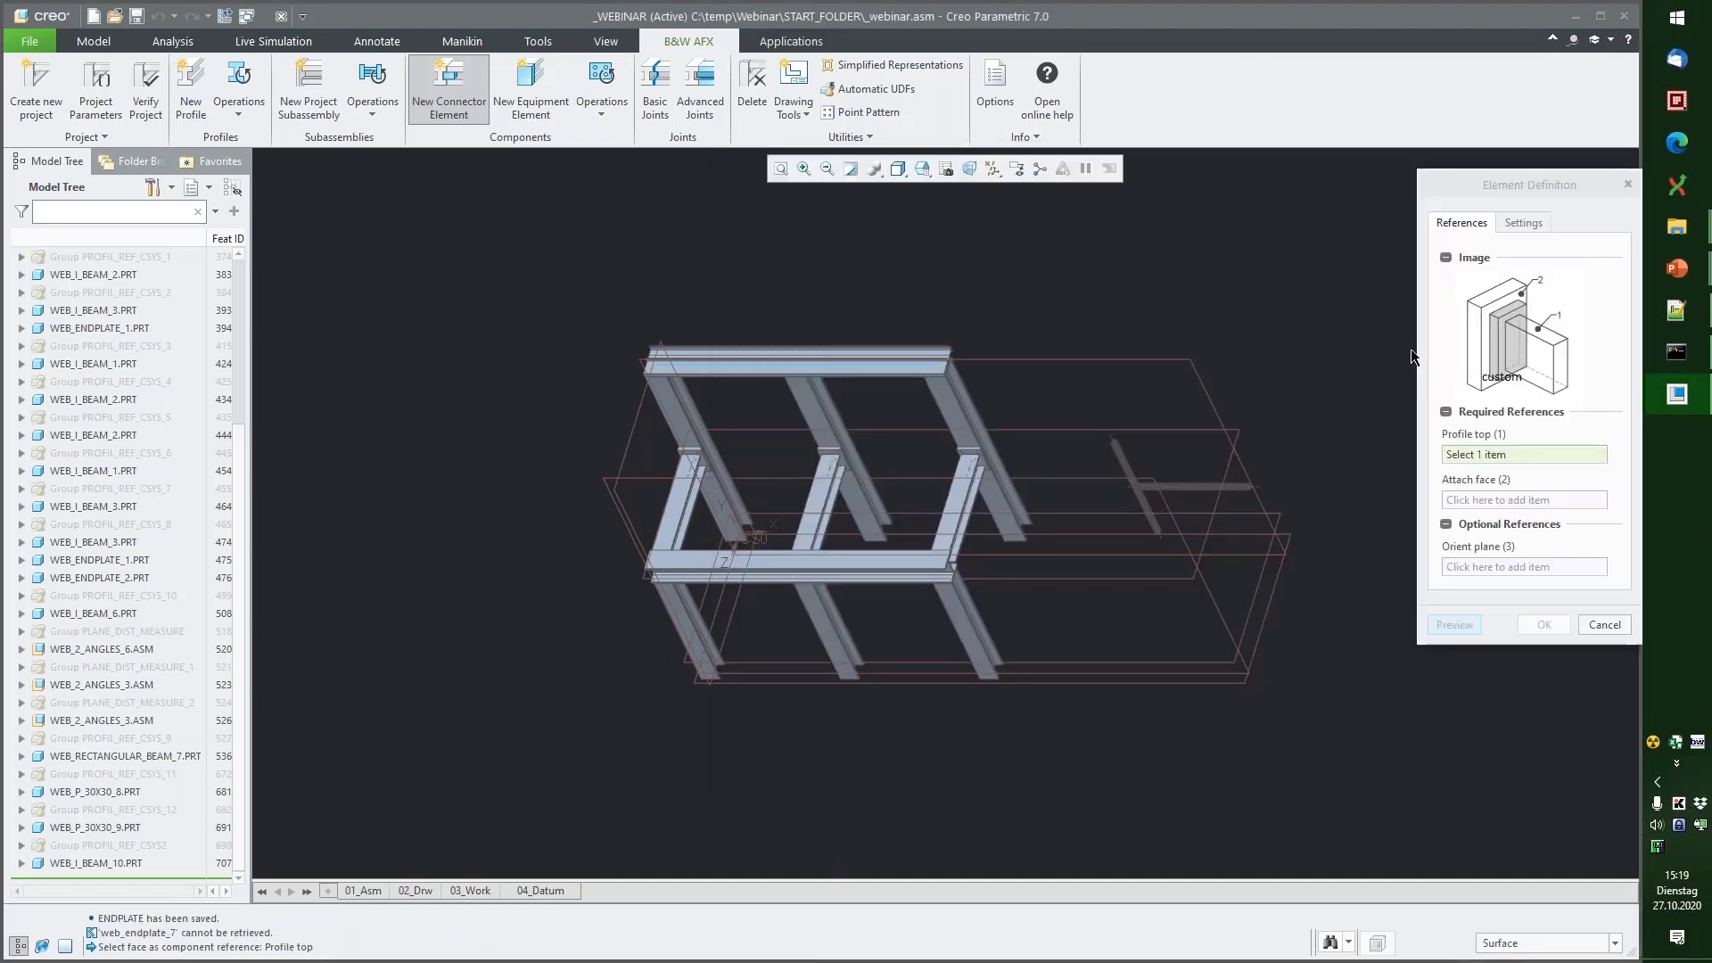
click(1524, 222)
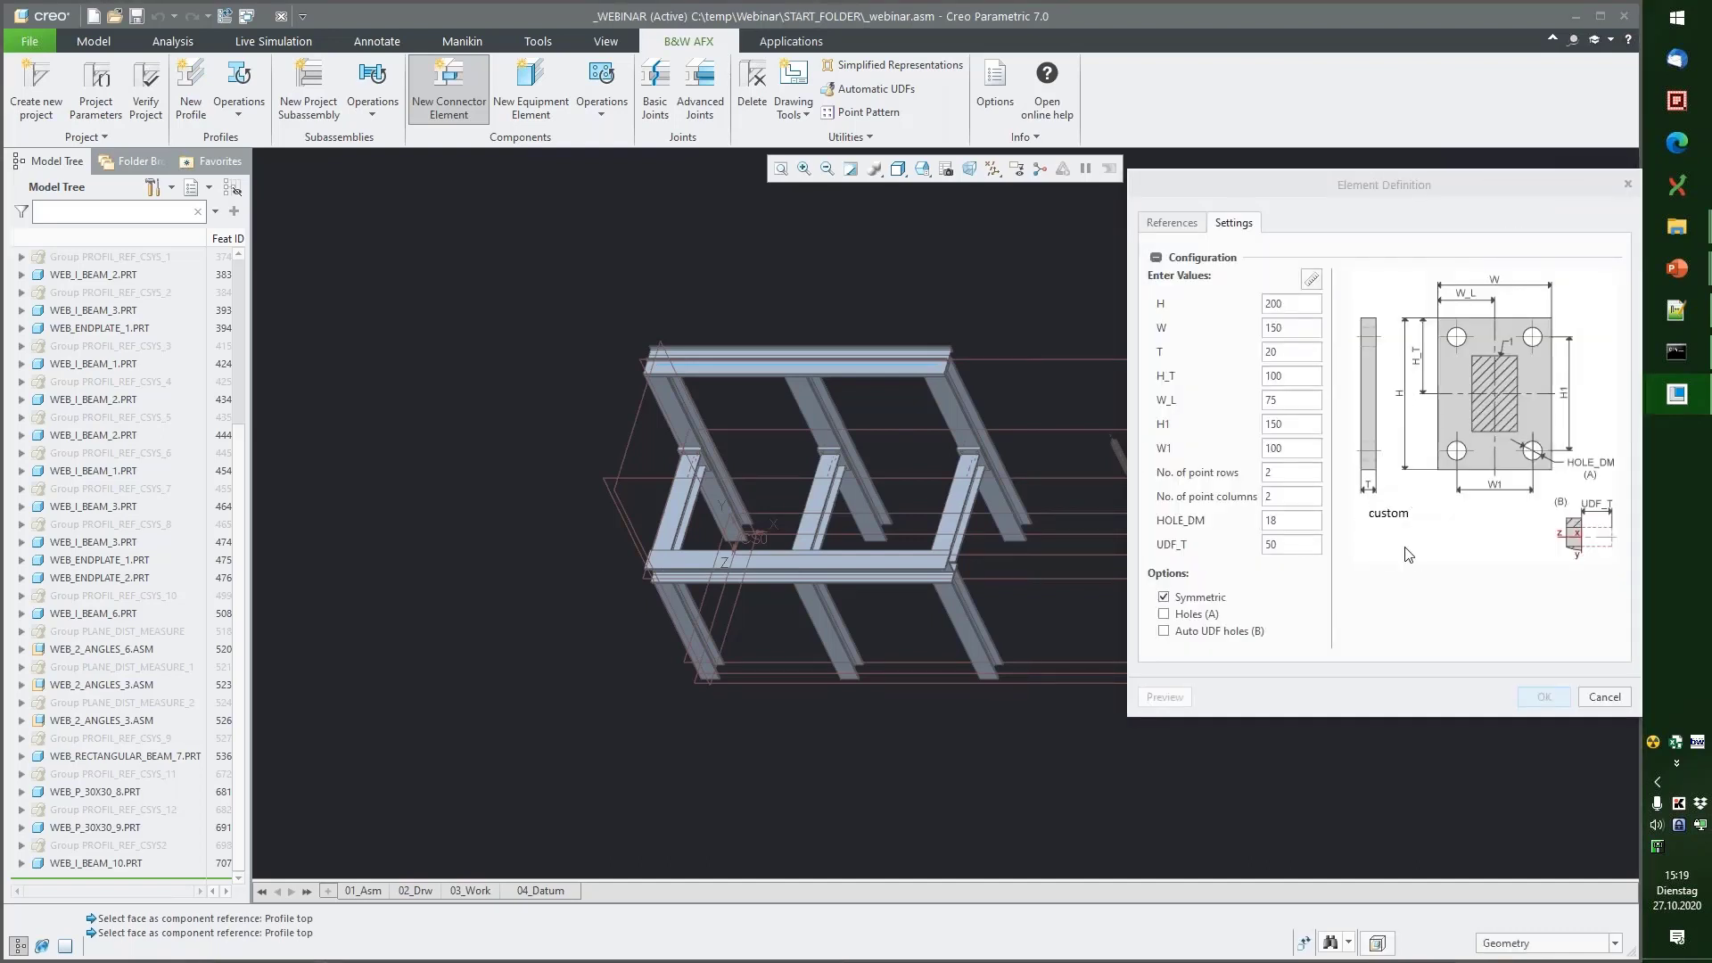
click(1171, 223)
click(419, 107)
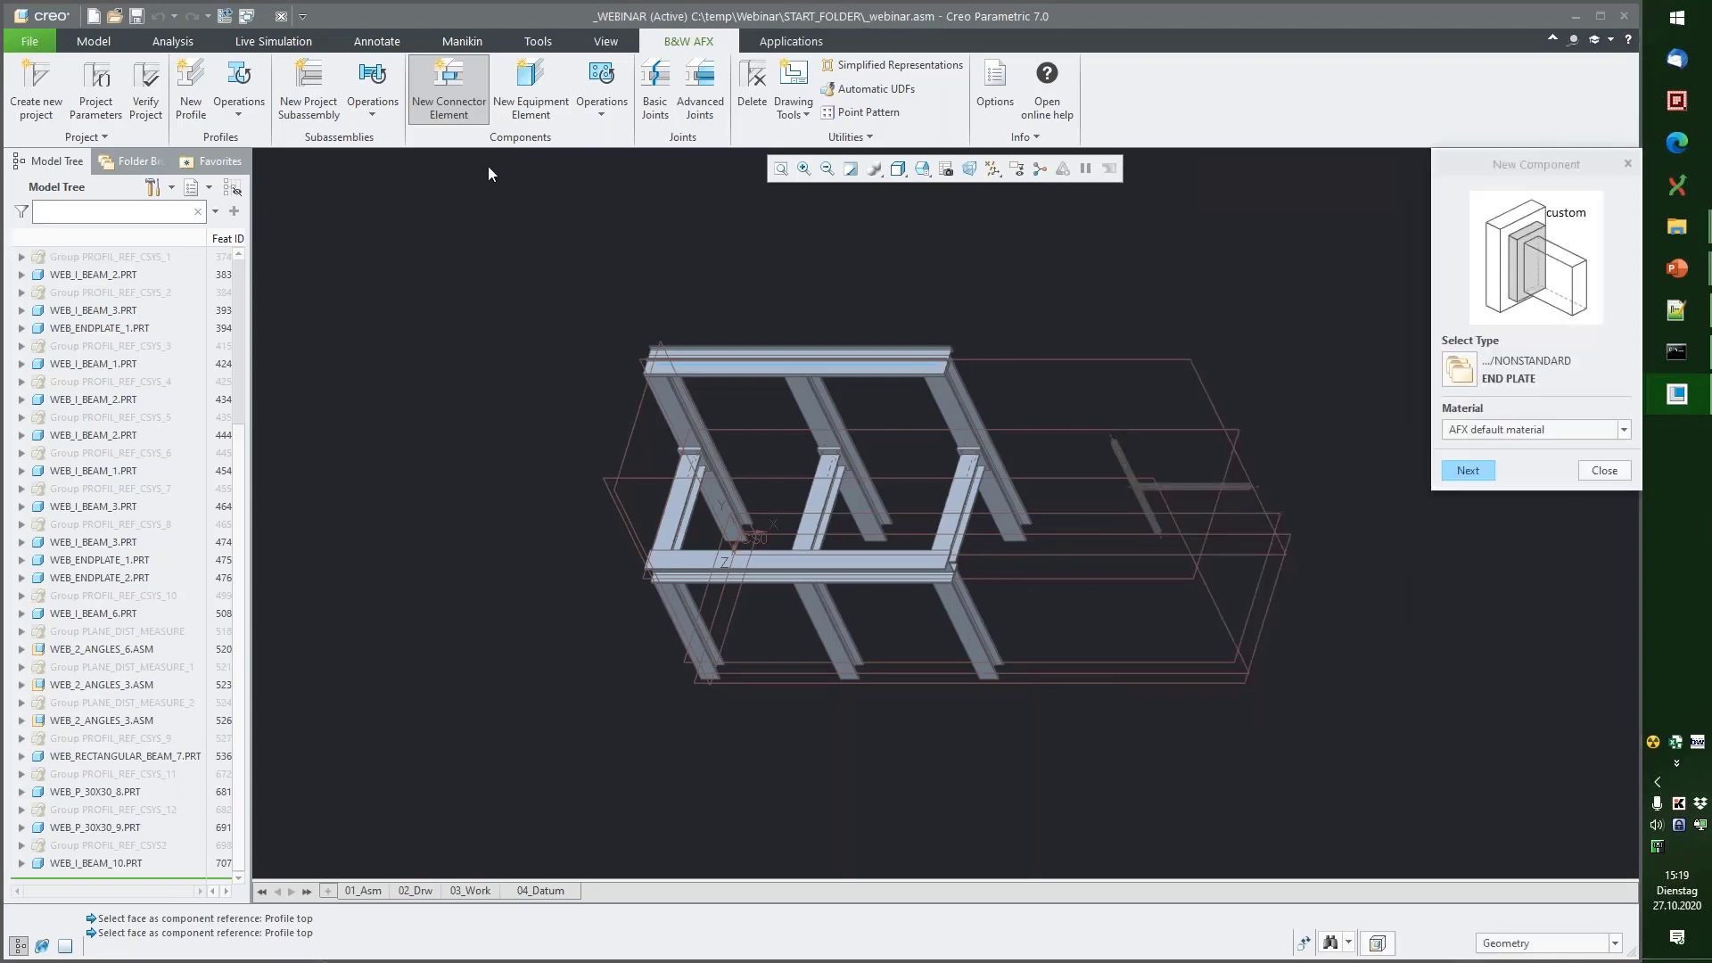
Step: Review the NONSTANDARD connectors in the library again, cancel the selection and close the new component dialog
click(1459, 371)
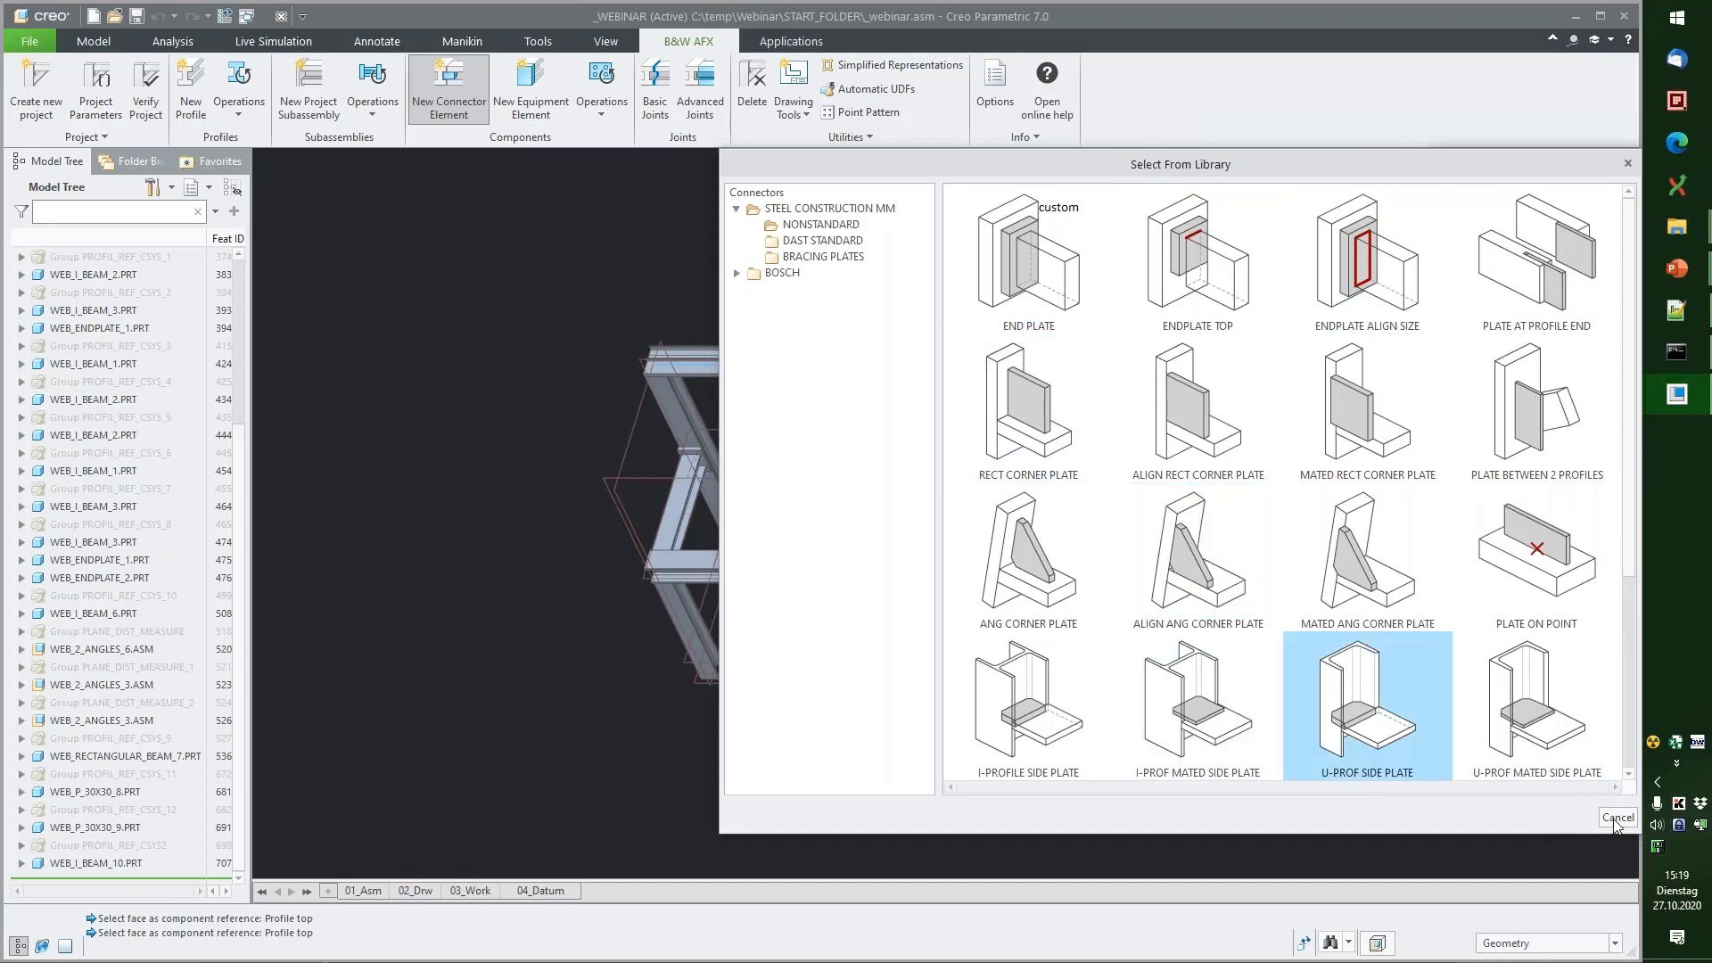
key(Escape)
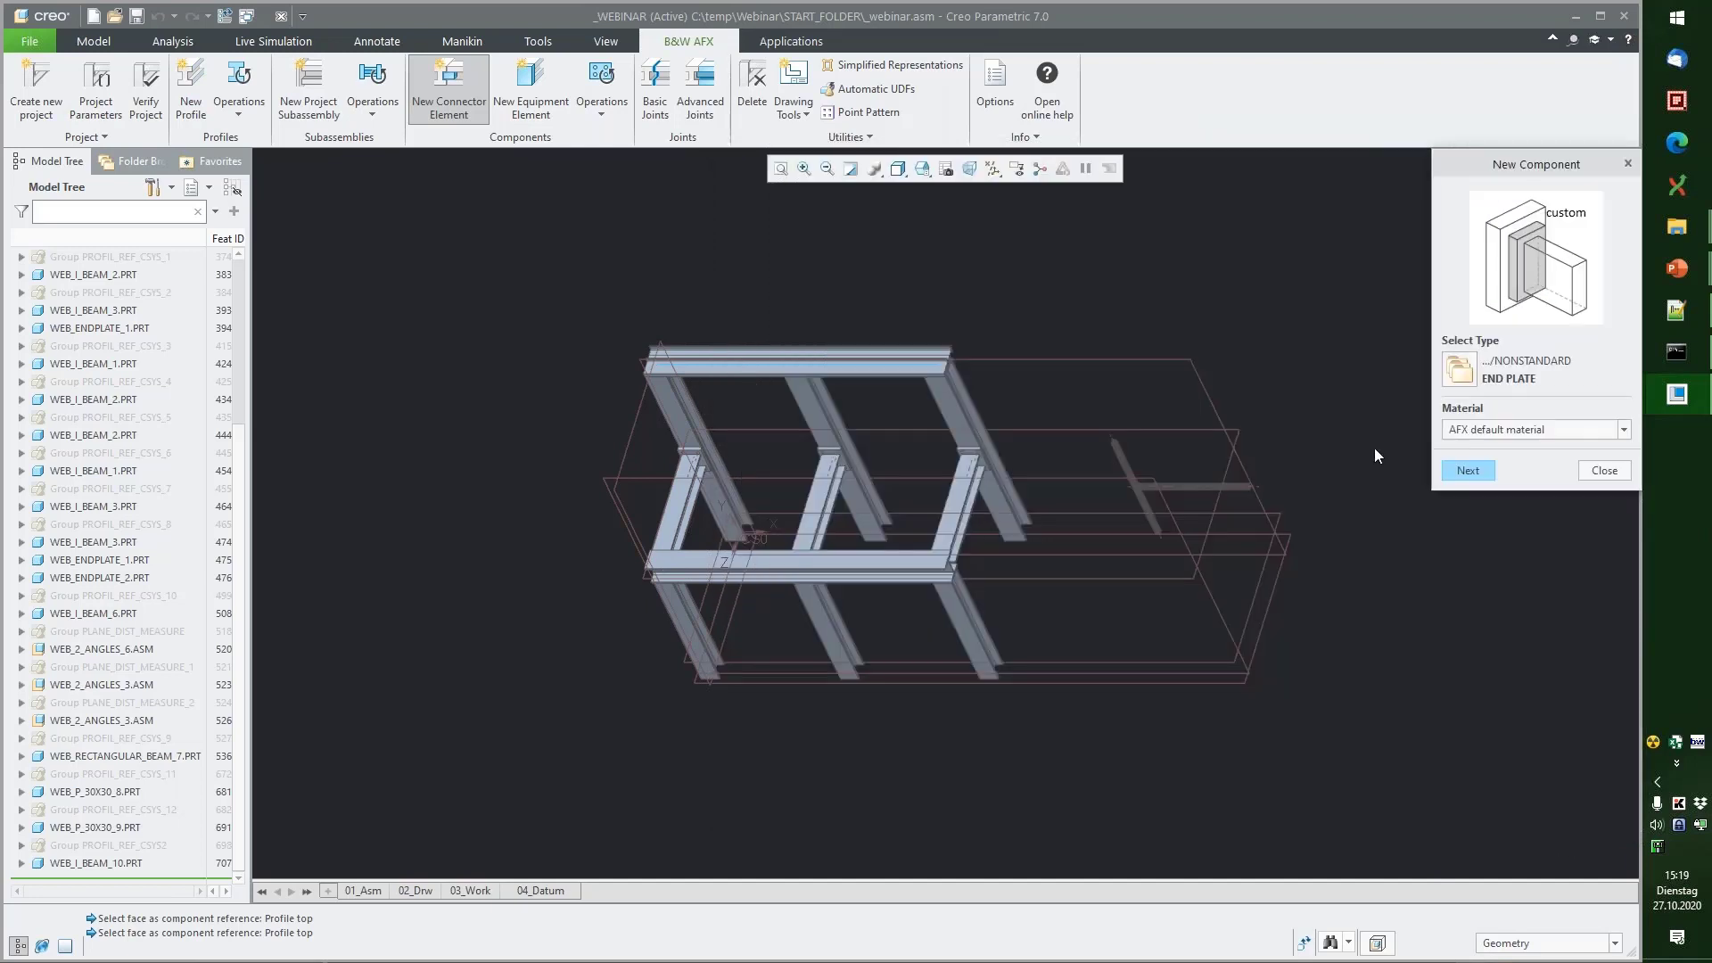
click(1604, 471)
Step: Switch to the two no_standard File Explorer windows and go up to the customization connectors folder
mouse_move(1677, 227)
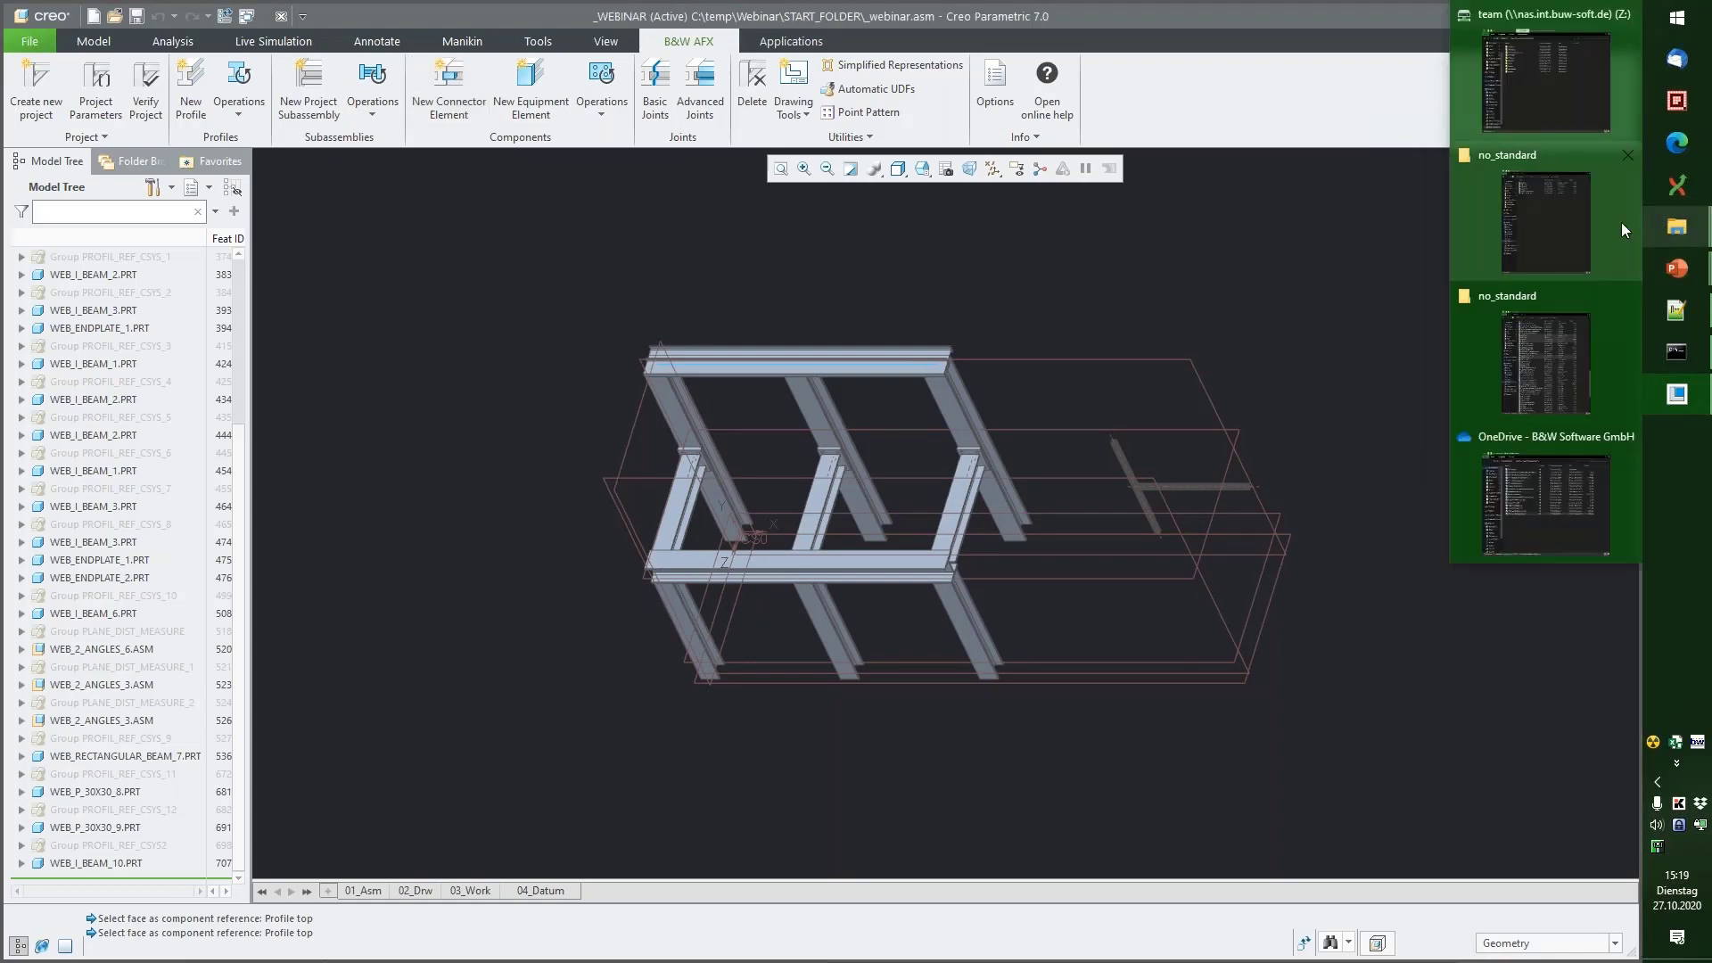
click(1536, 221)
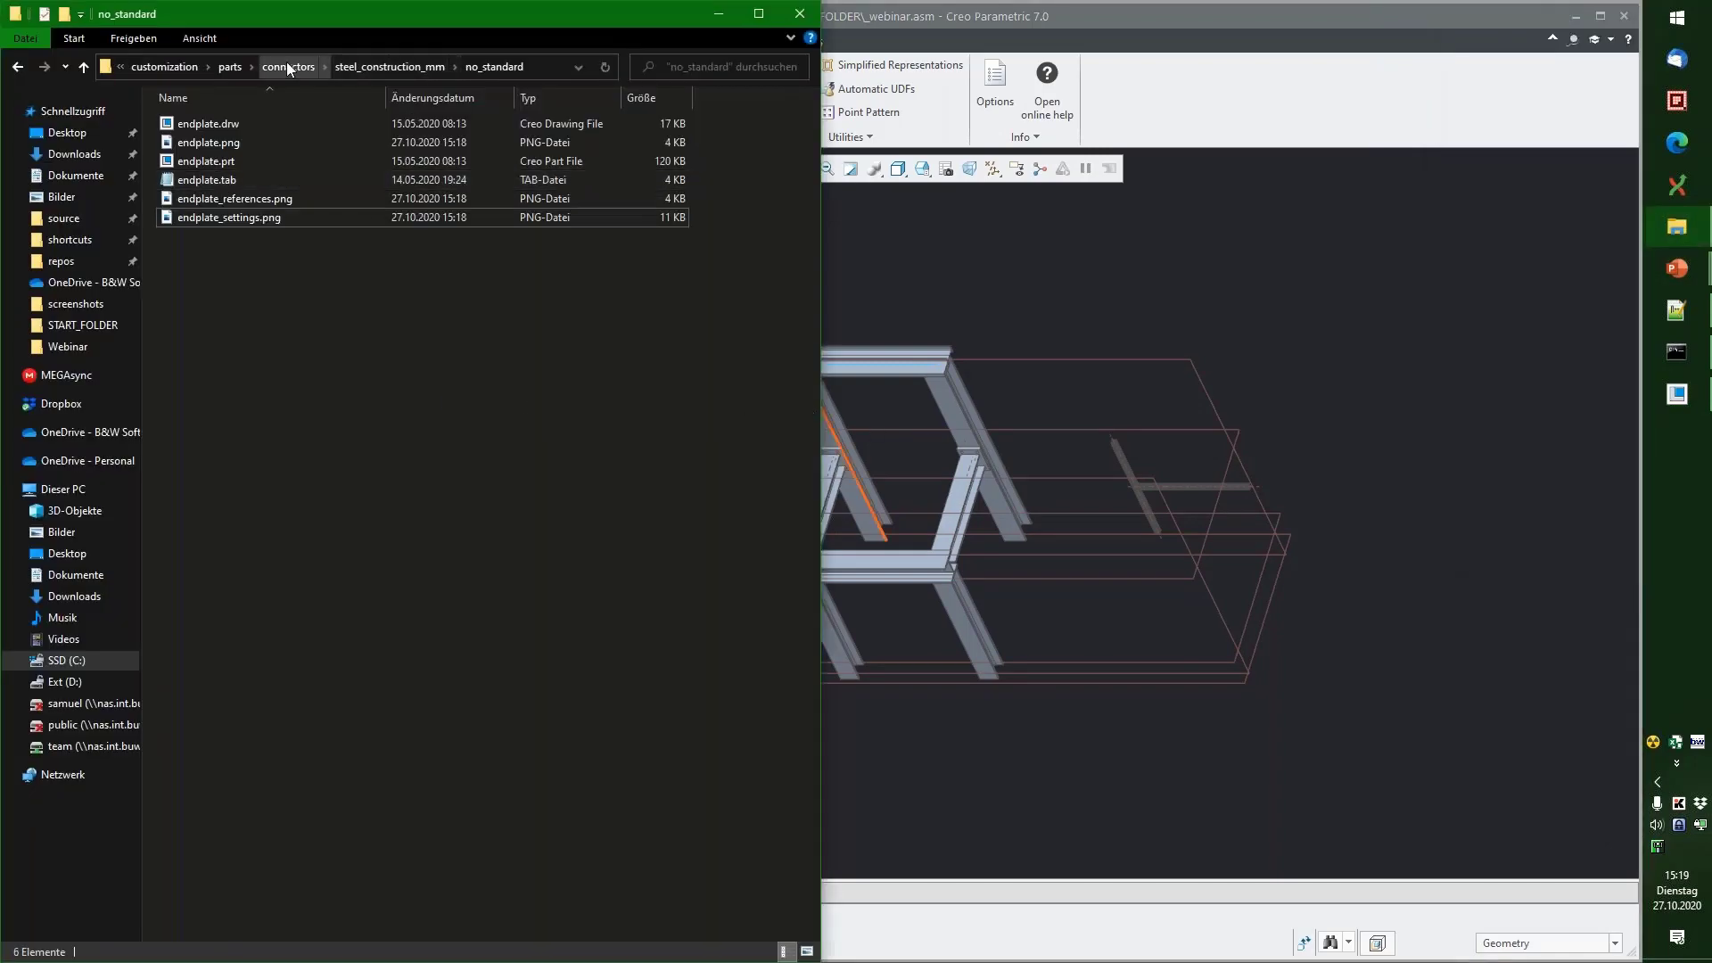
mouse_move(1705, 223)
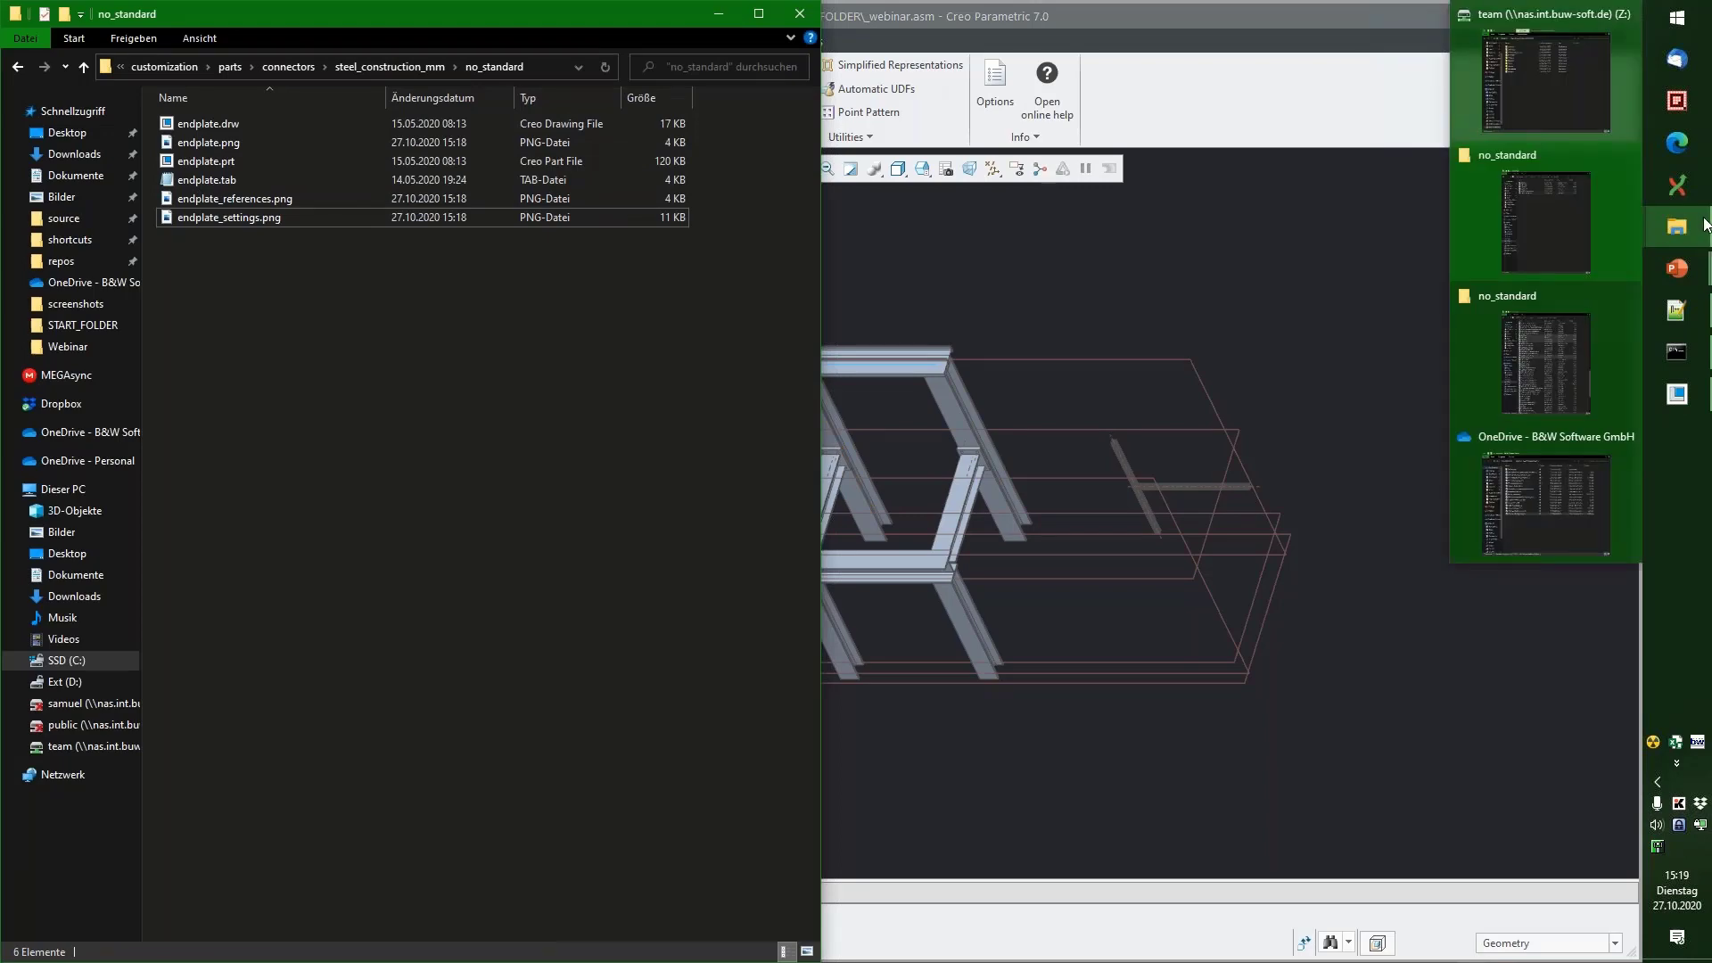
click(1553, 344)
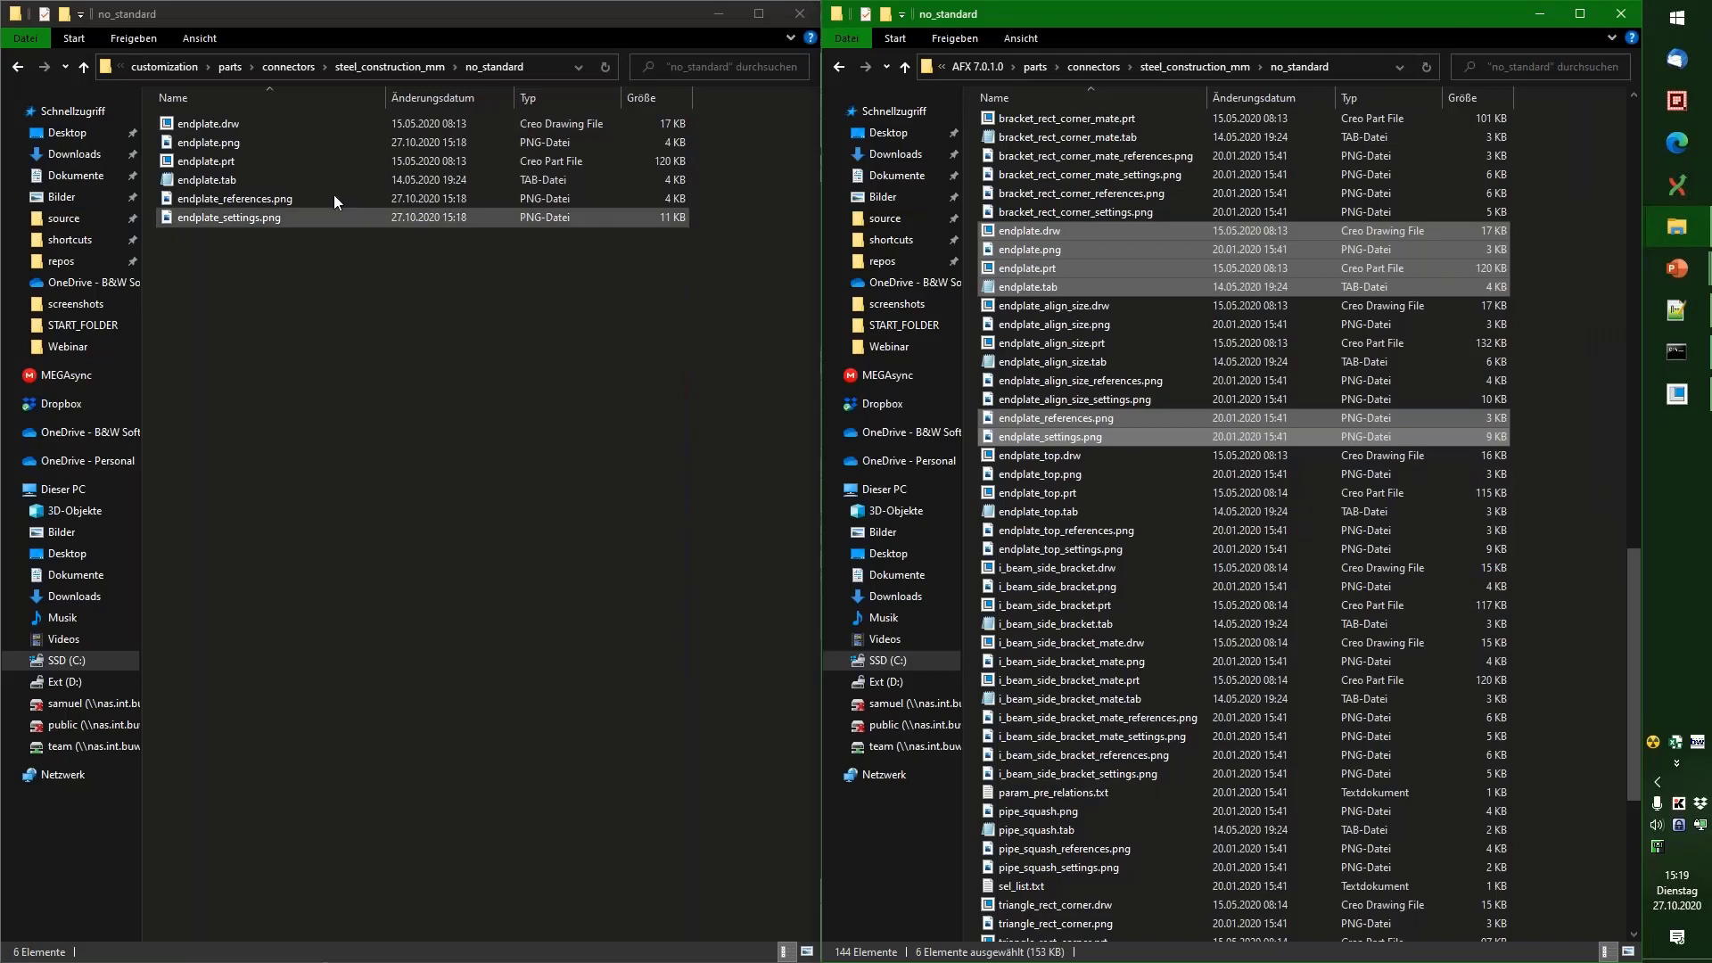
click(286, 64)
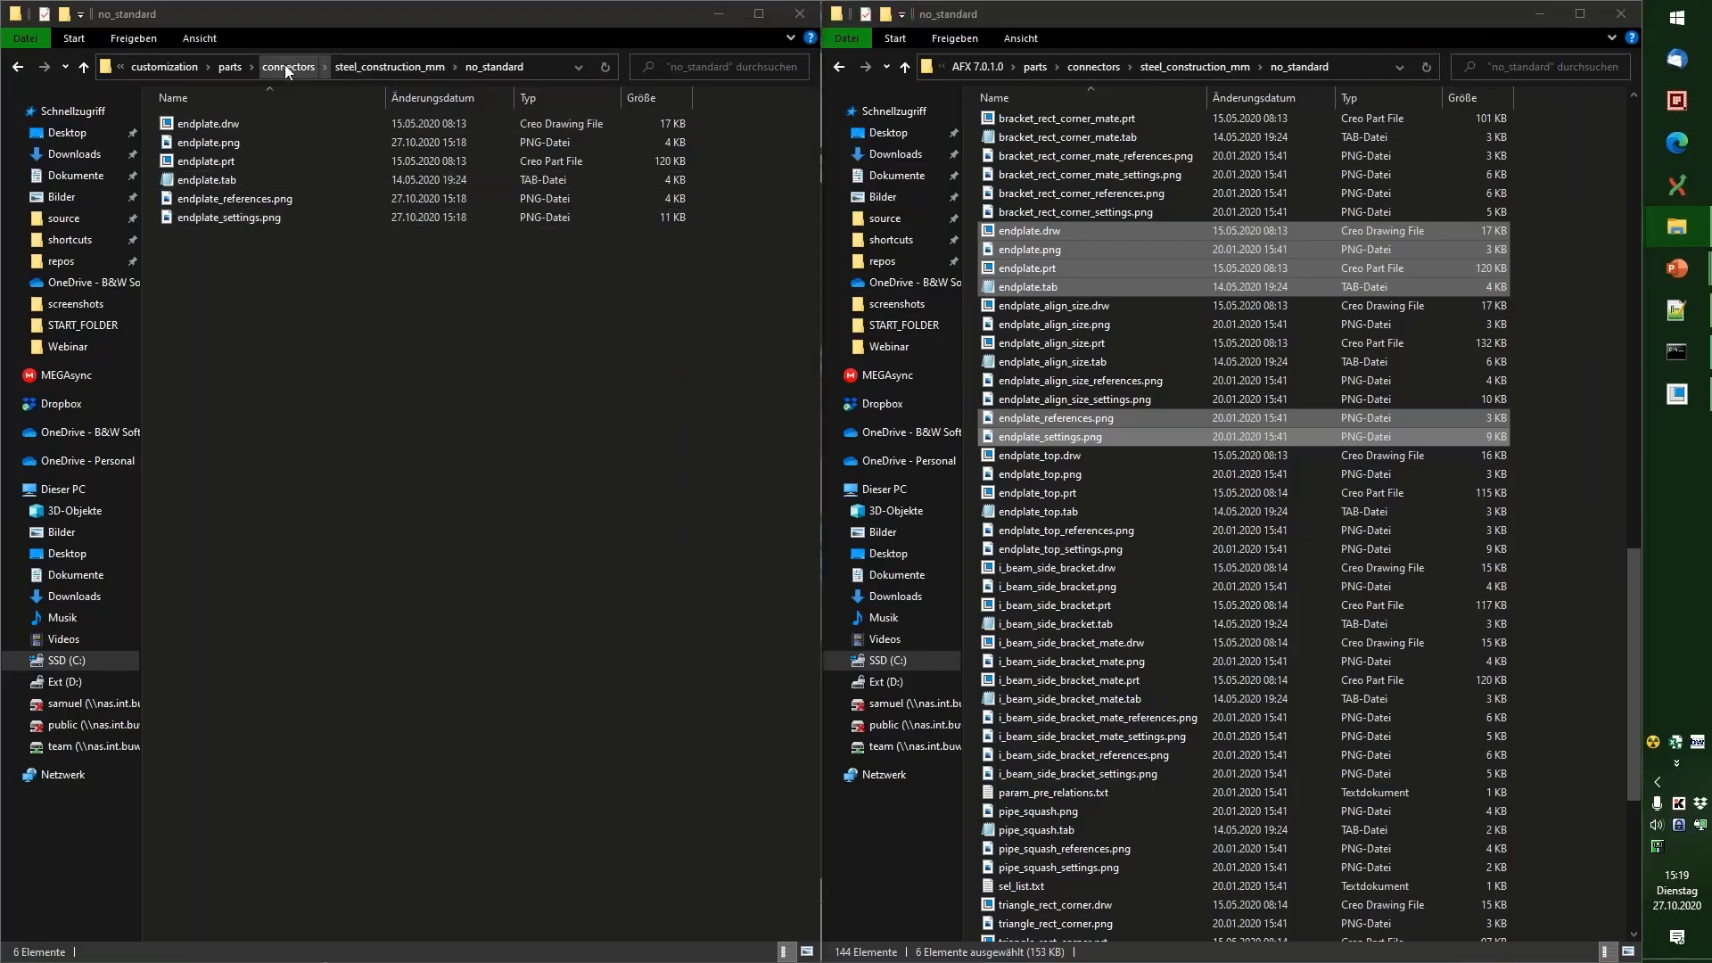
Step: Create a folder named bosch in the customization connectors folder, open it and switch back to Creo Parametric
right_click(258, 212)
mouse_move(348, 508)
click(591, 505)
text(bo)
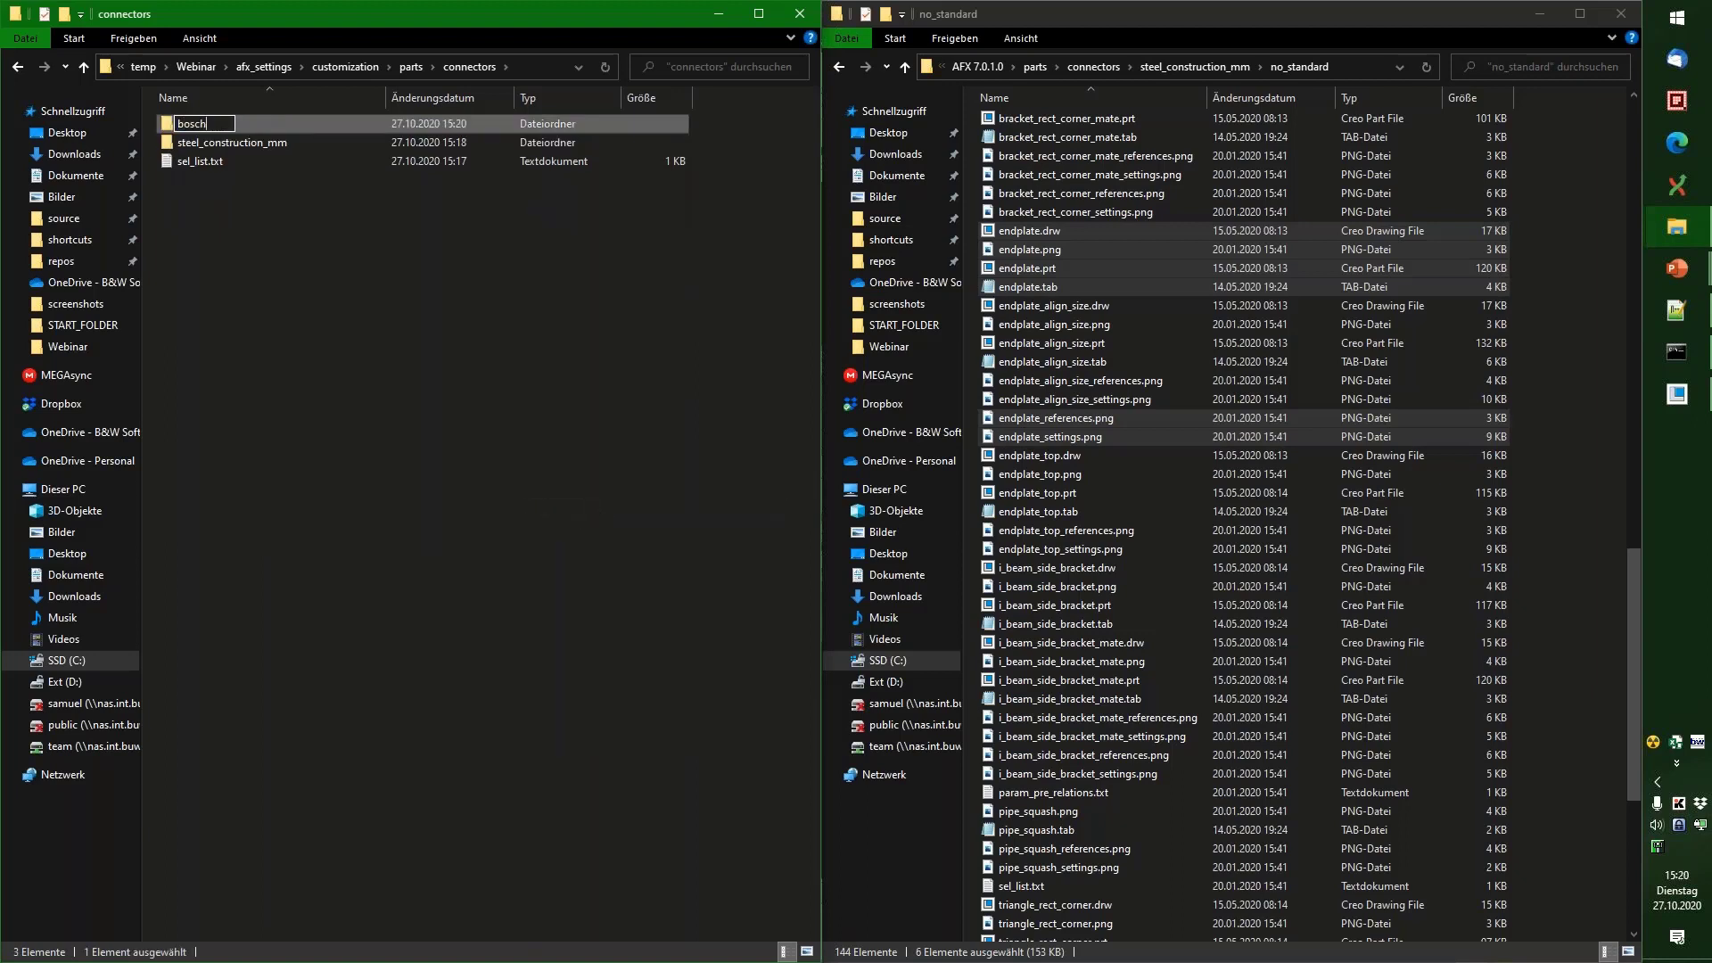
text(sch)
key(Return)
key(Return)
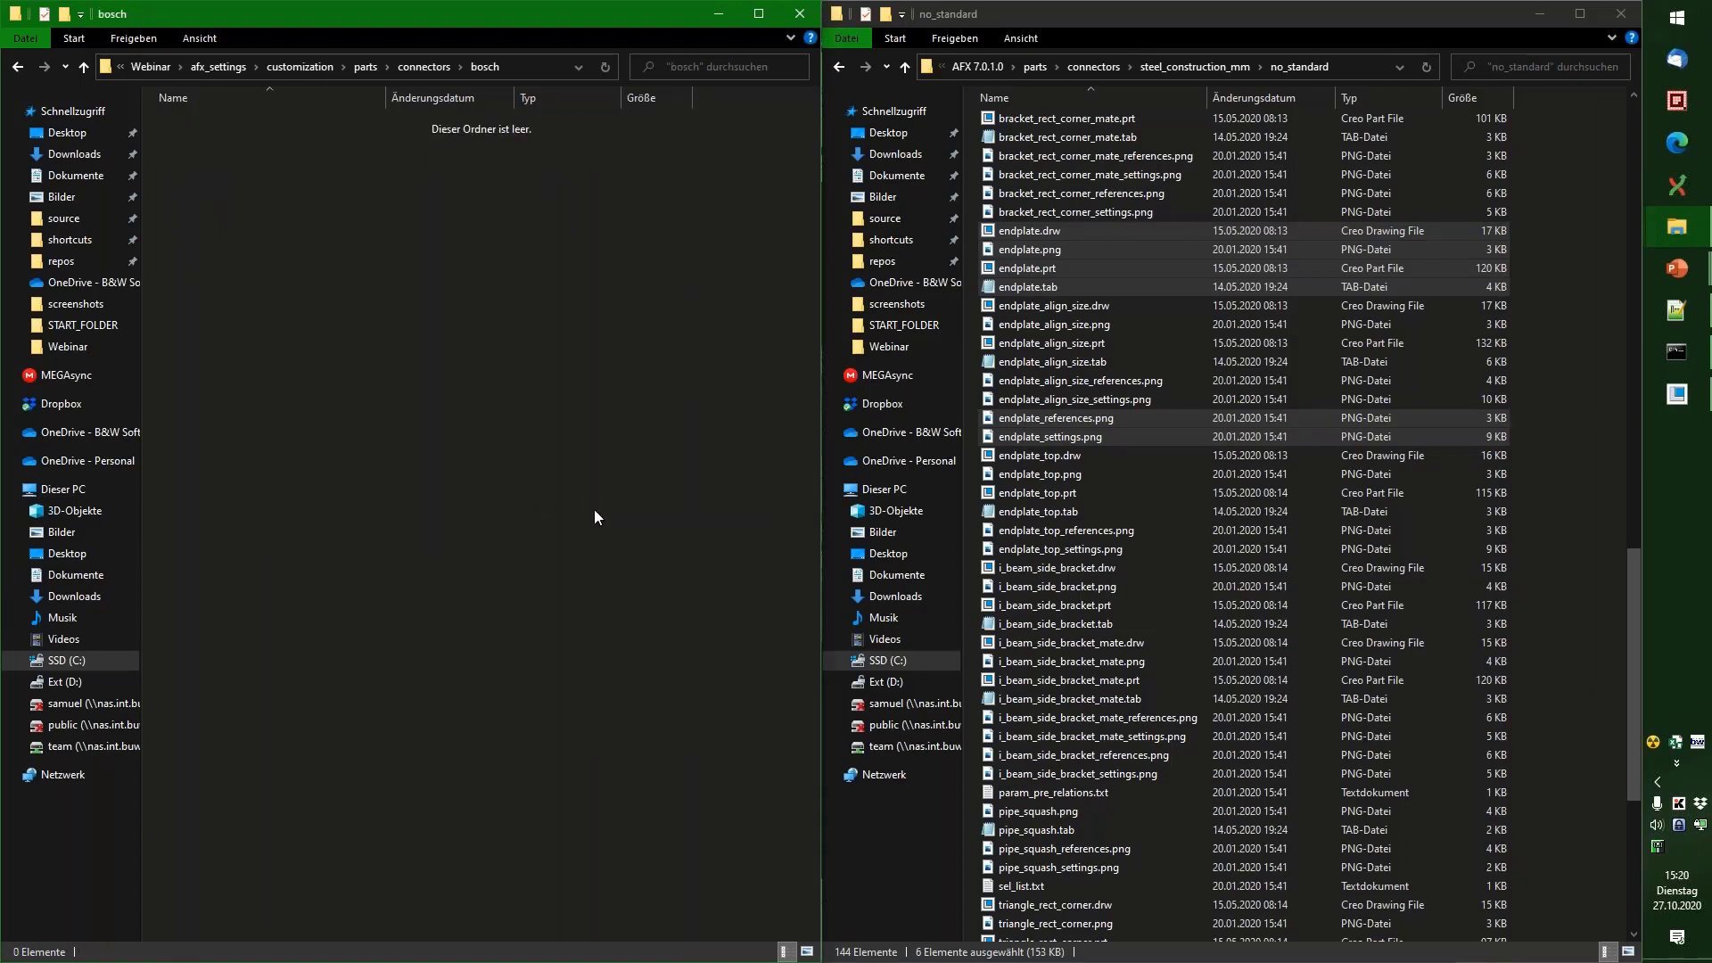
key(alt+Tab)
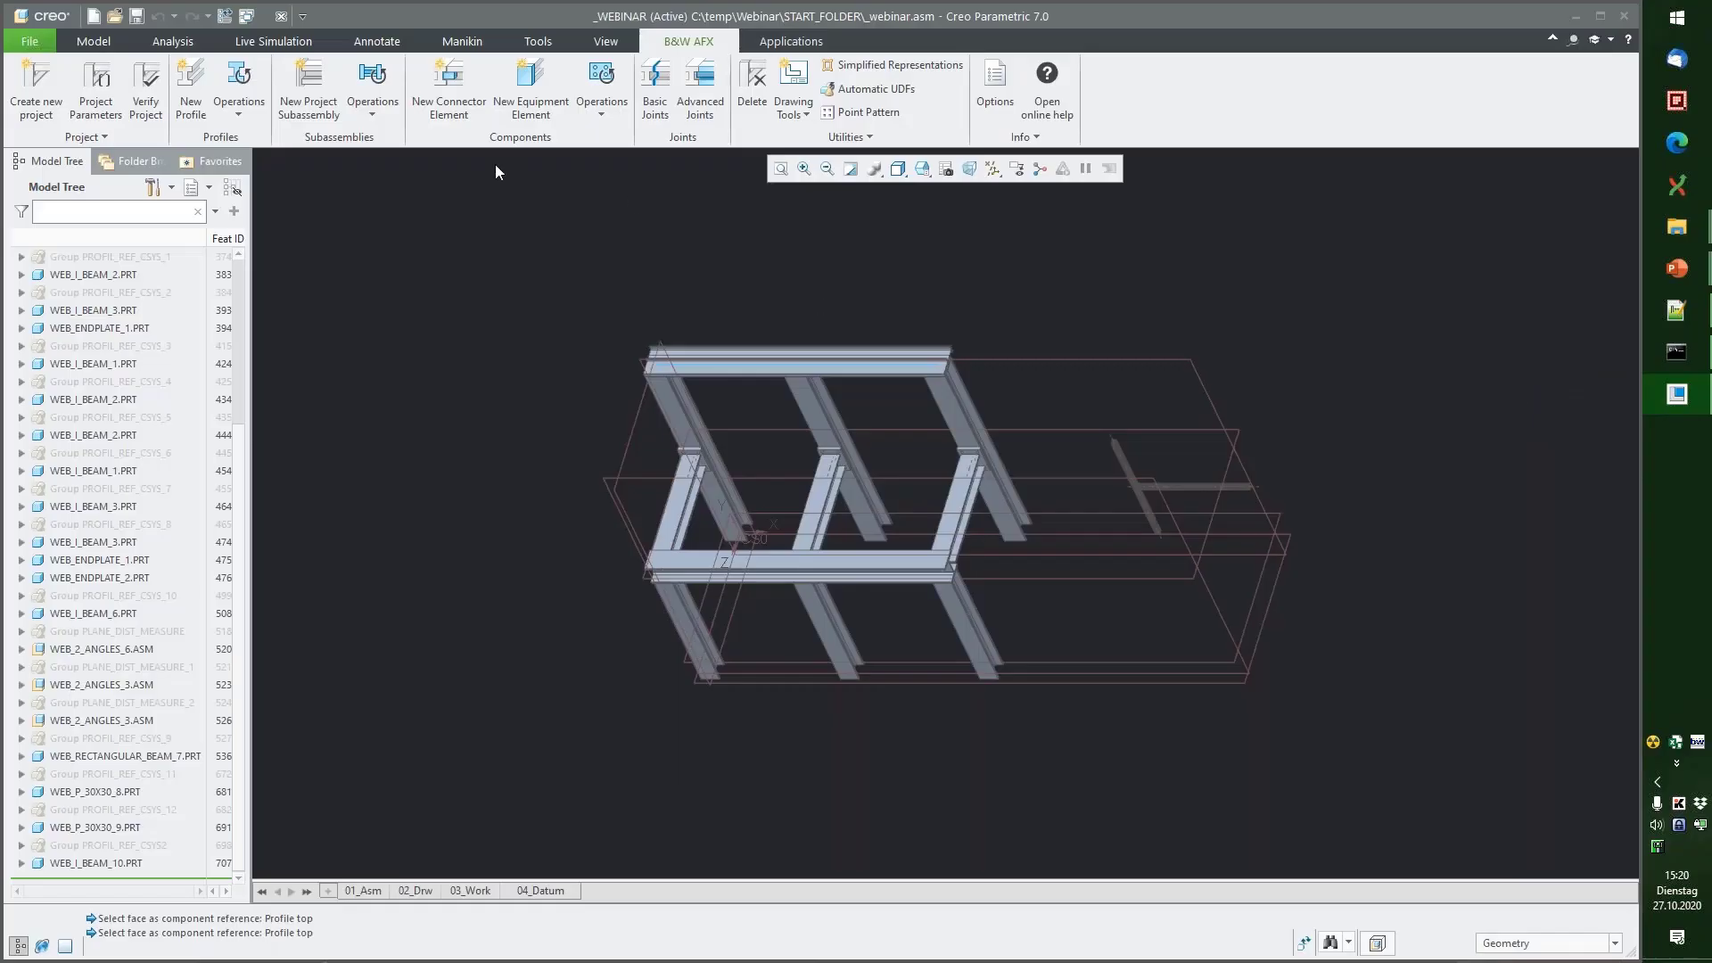
Step: Start a new connector element and view the BOSCH group in the connector library
click(446, 86)
click(1471, 375)
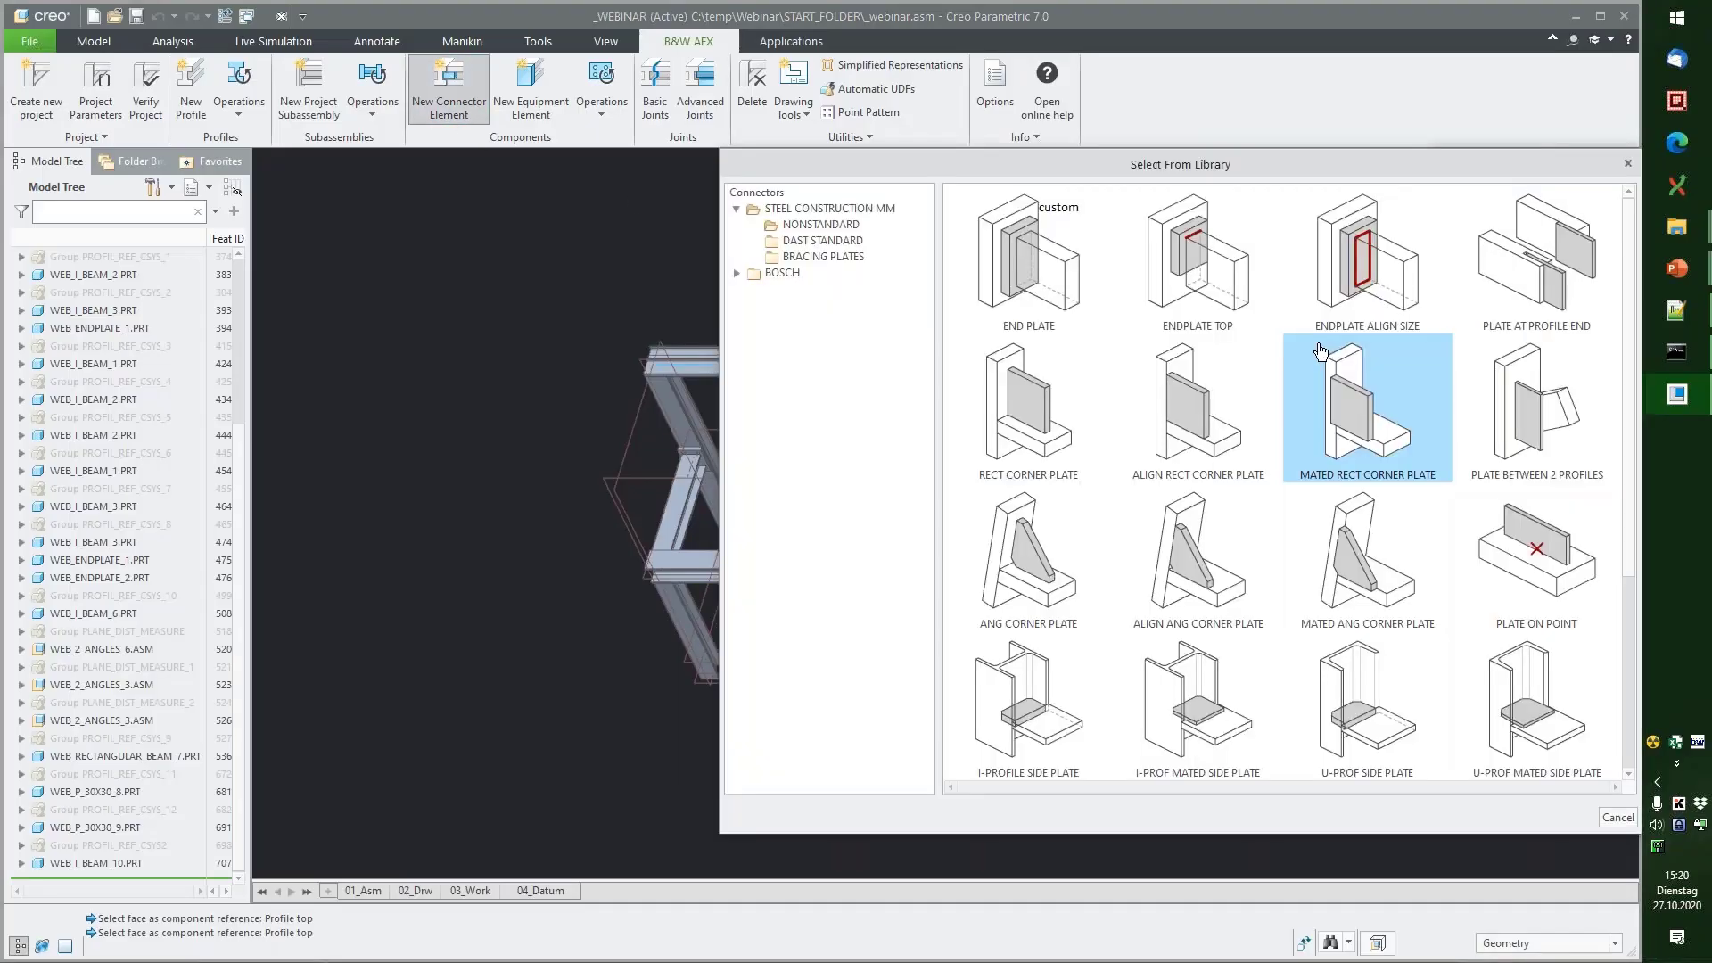
click(782, 272)
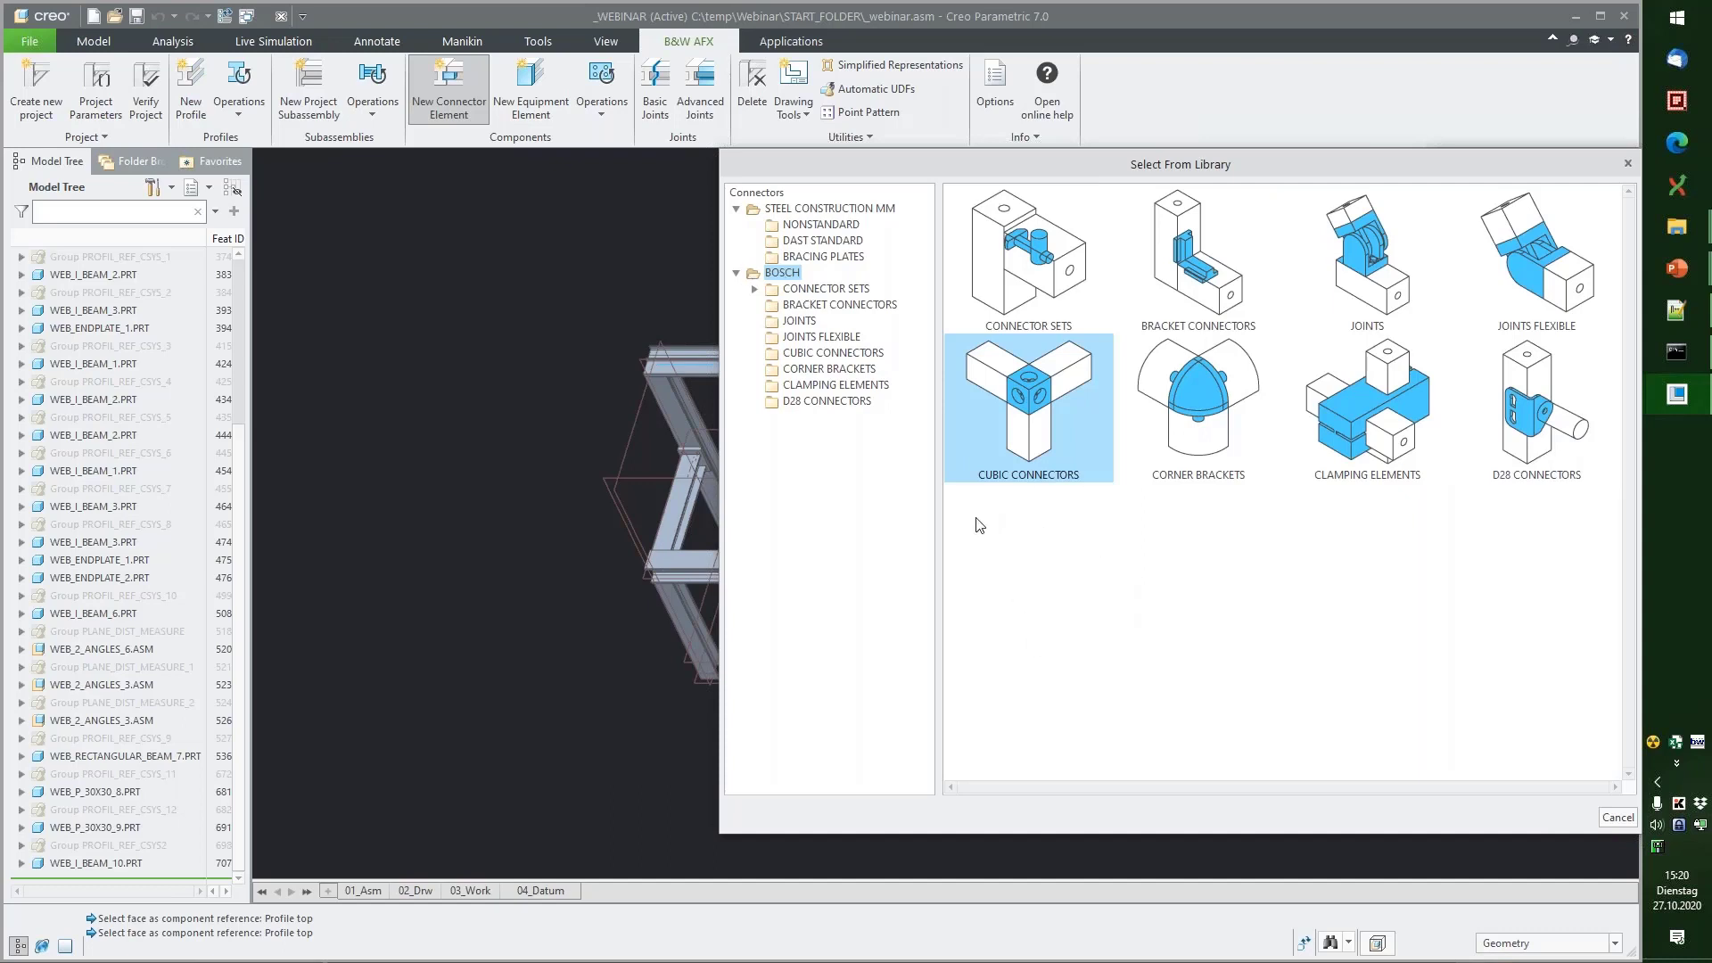
Step: Switch to the customization bosch folder in File Explorer and create a text file named sel_list_extend.txt
mouse_move(1676, 225)
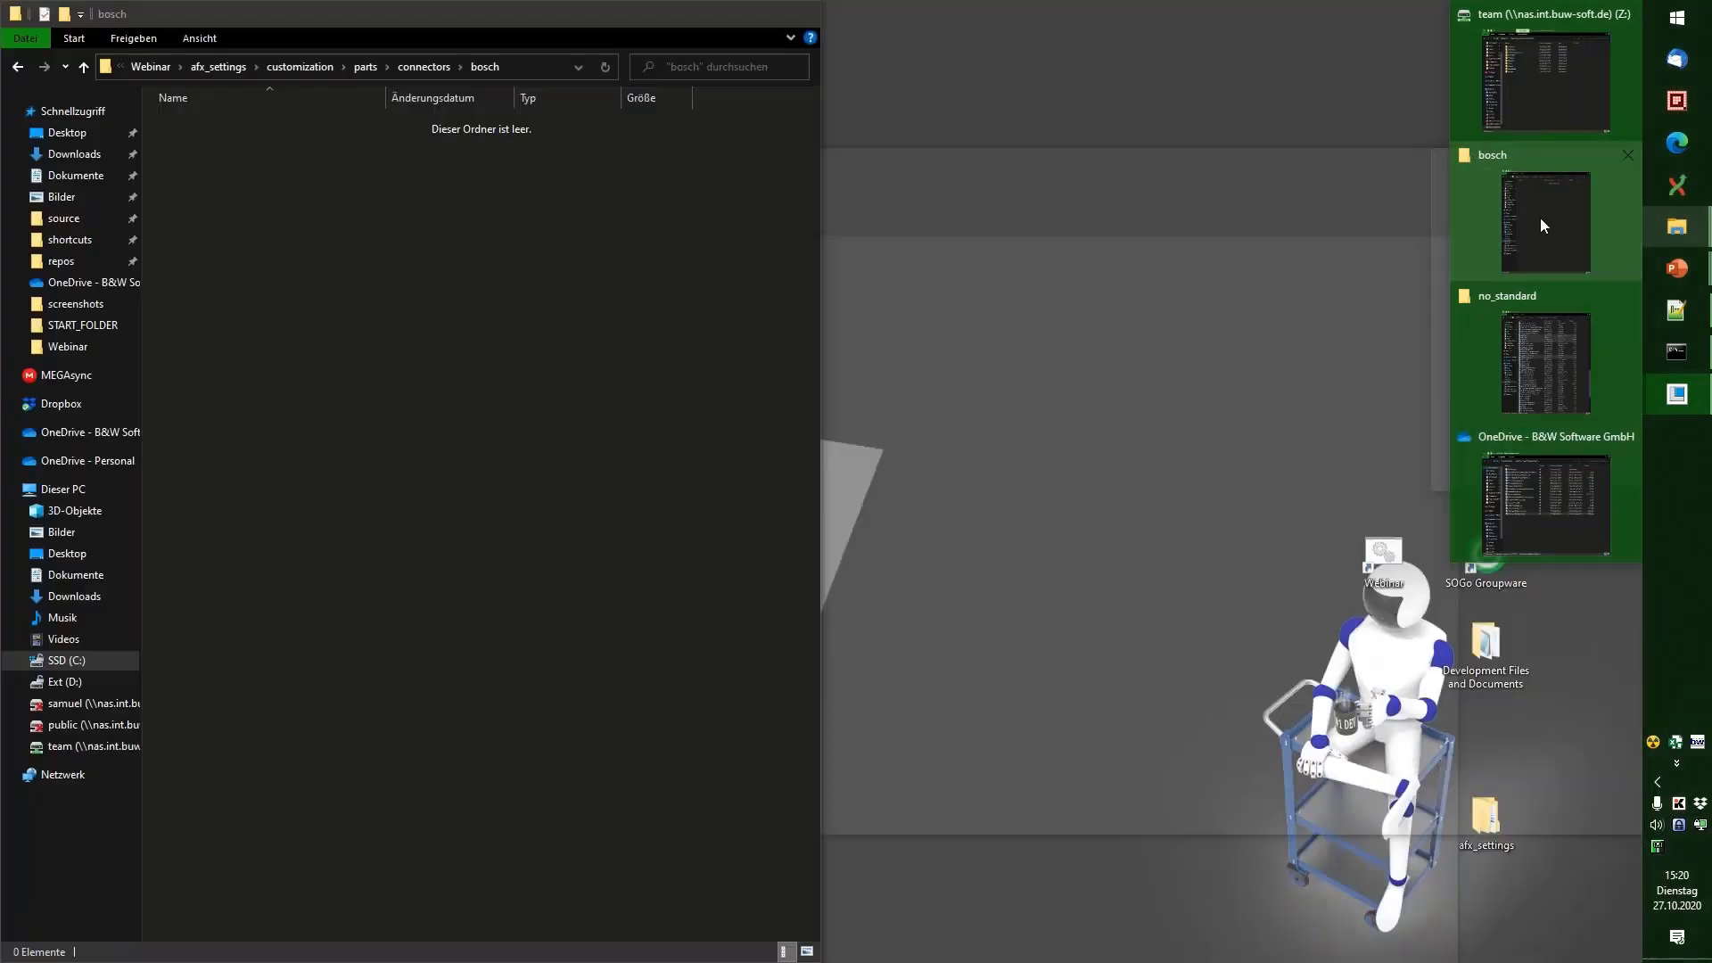
click(1539, 217)
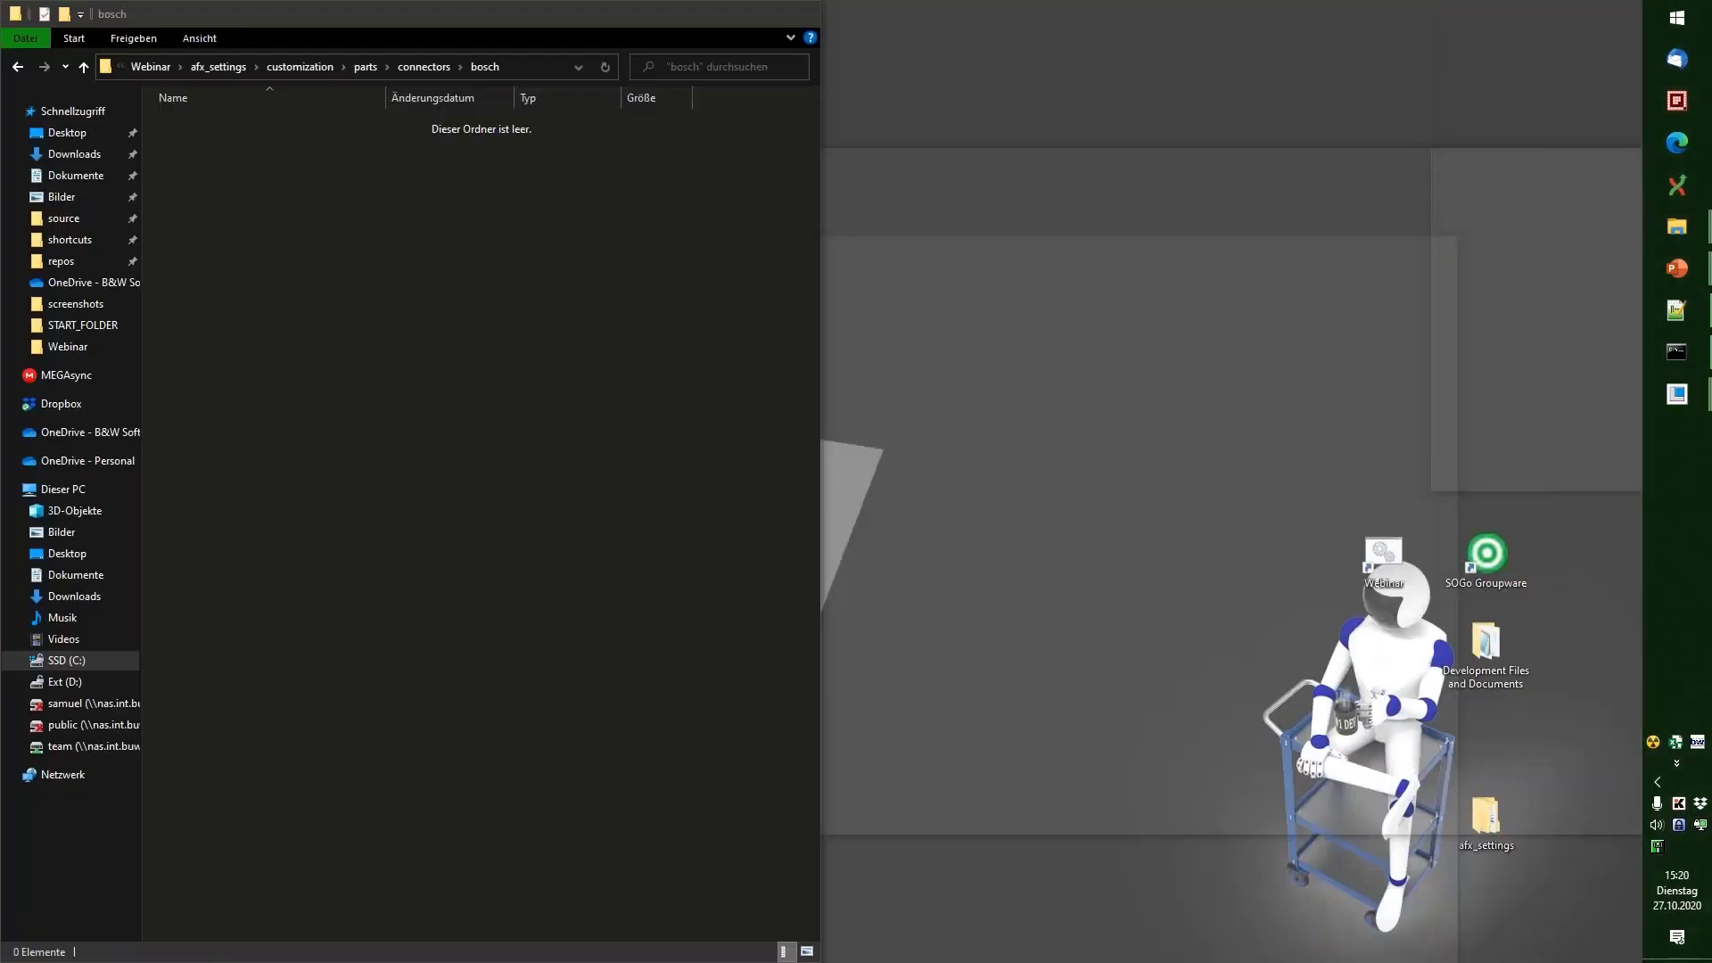
right_click(325, 235)
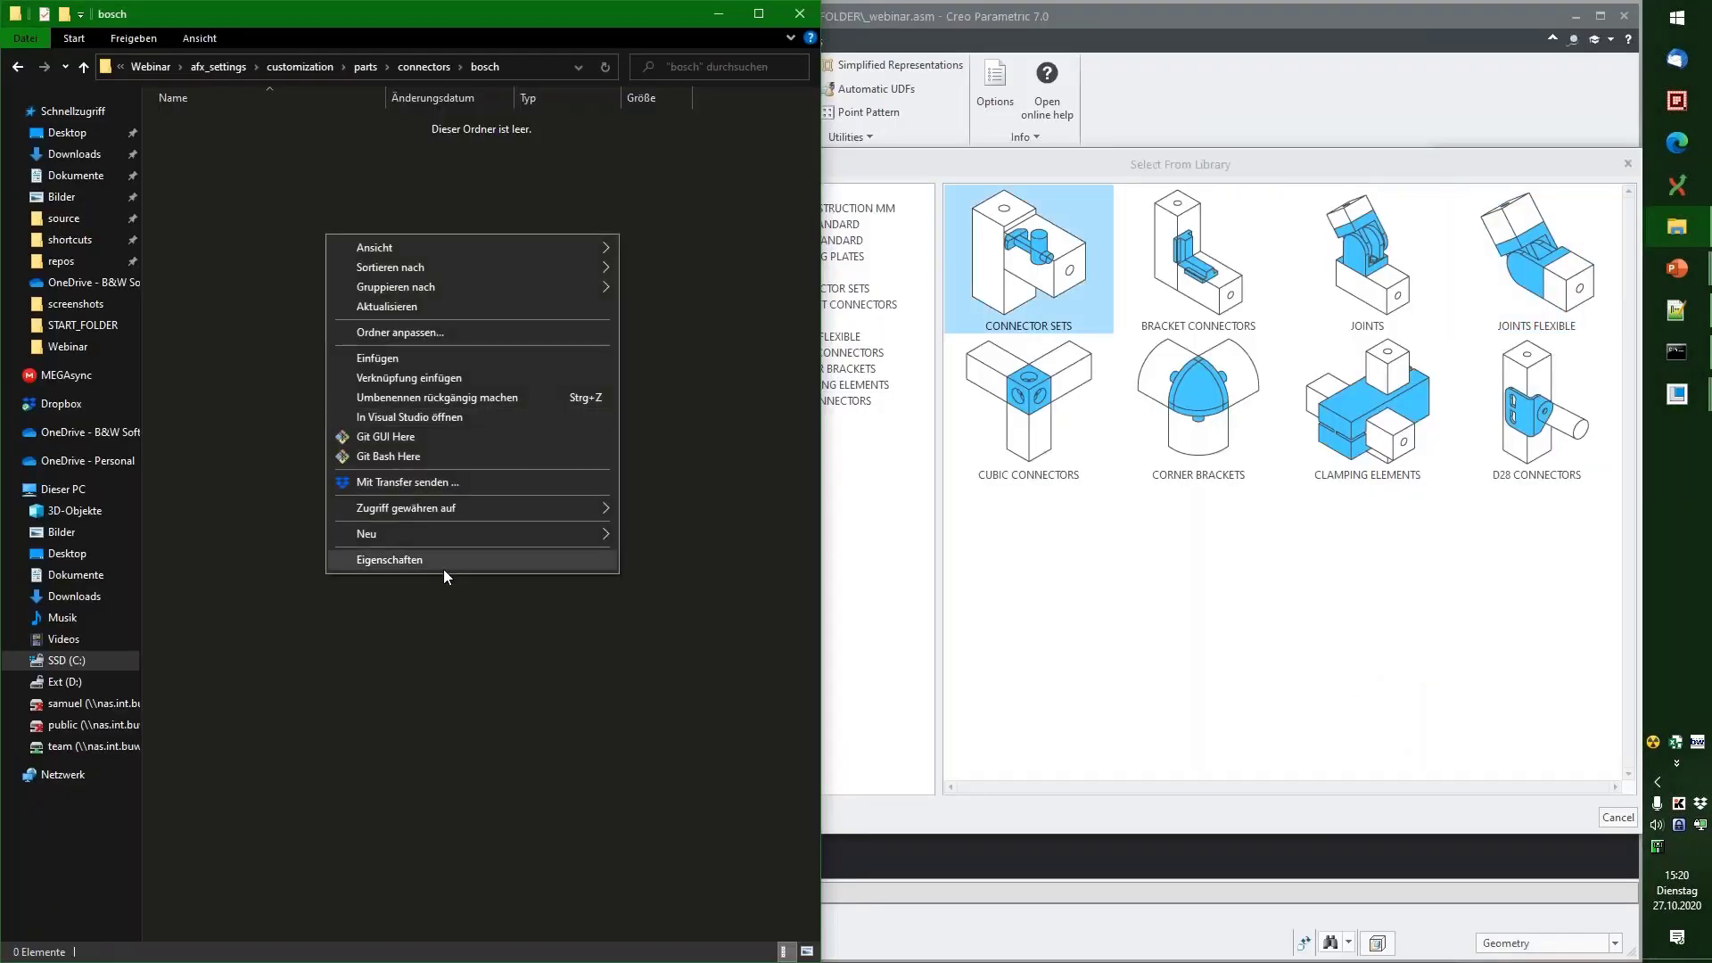
mouse_move(462, 533)
click(678, 738)
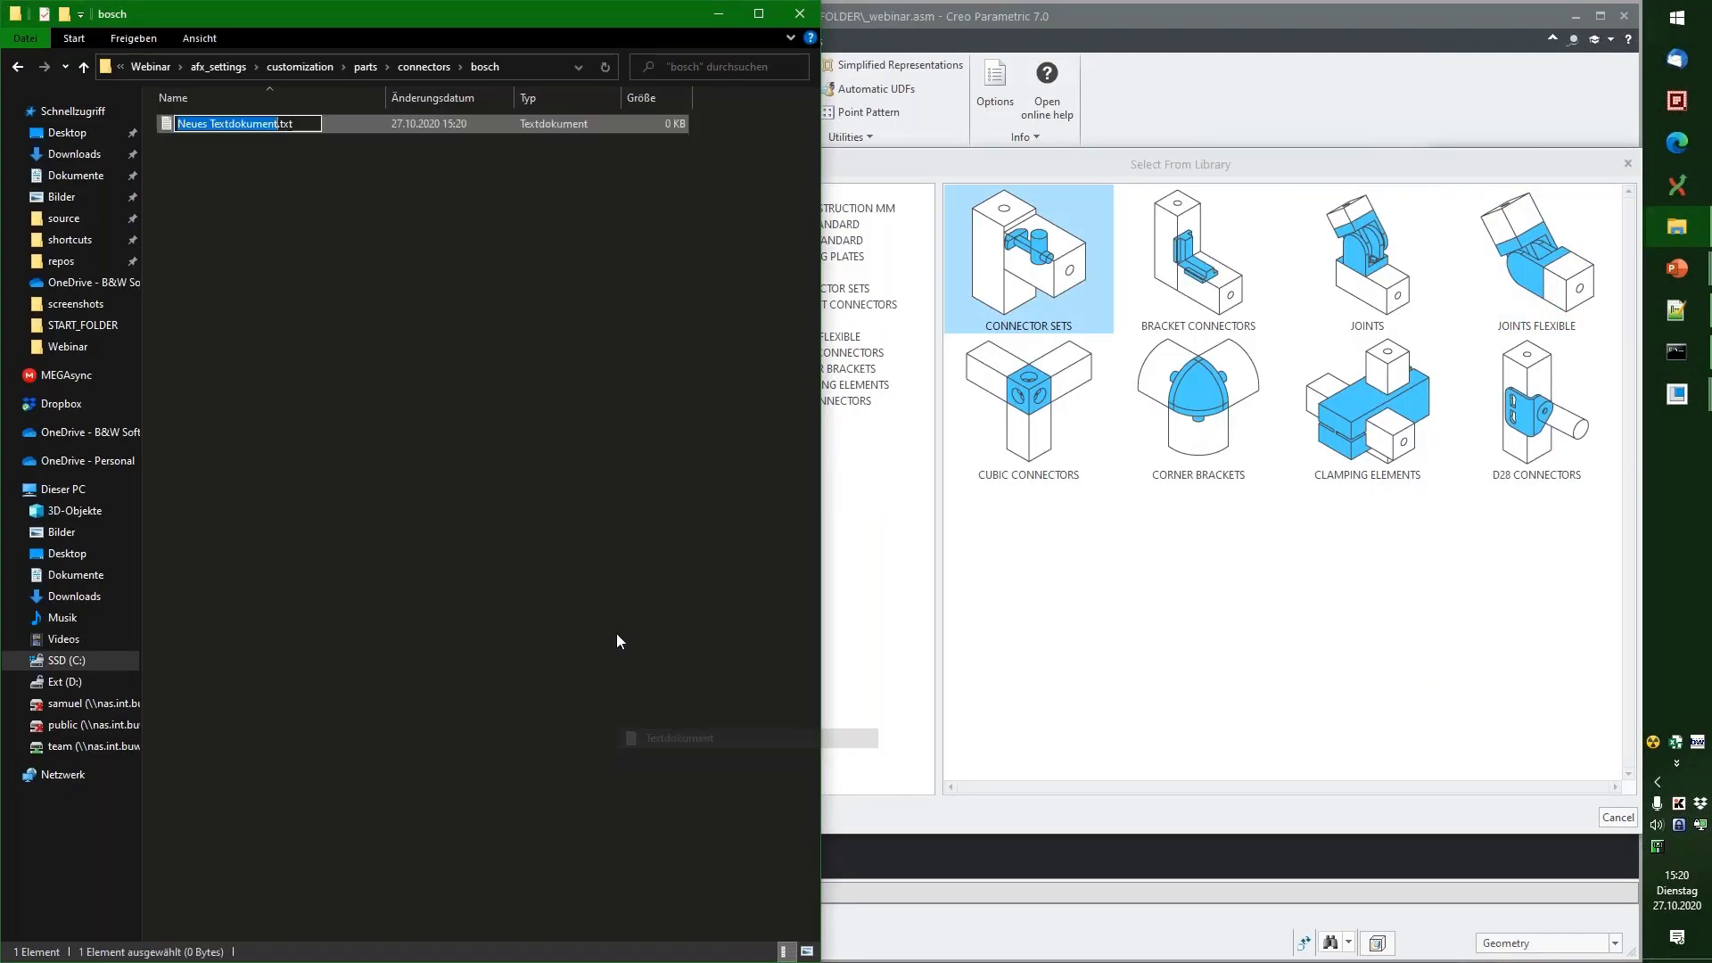
text(sel_list_)
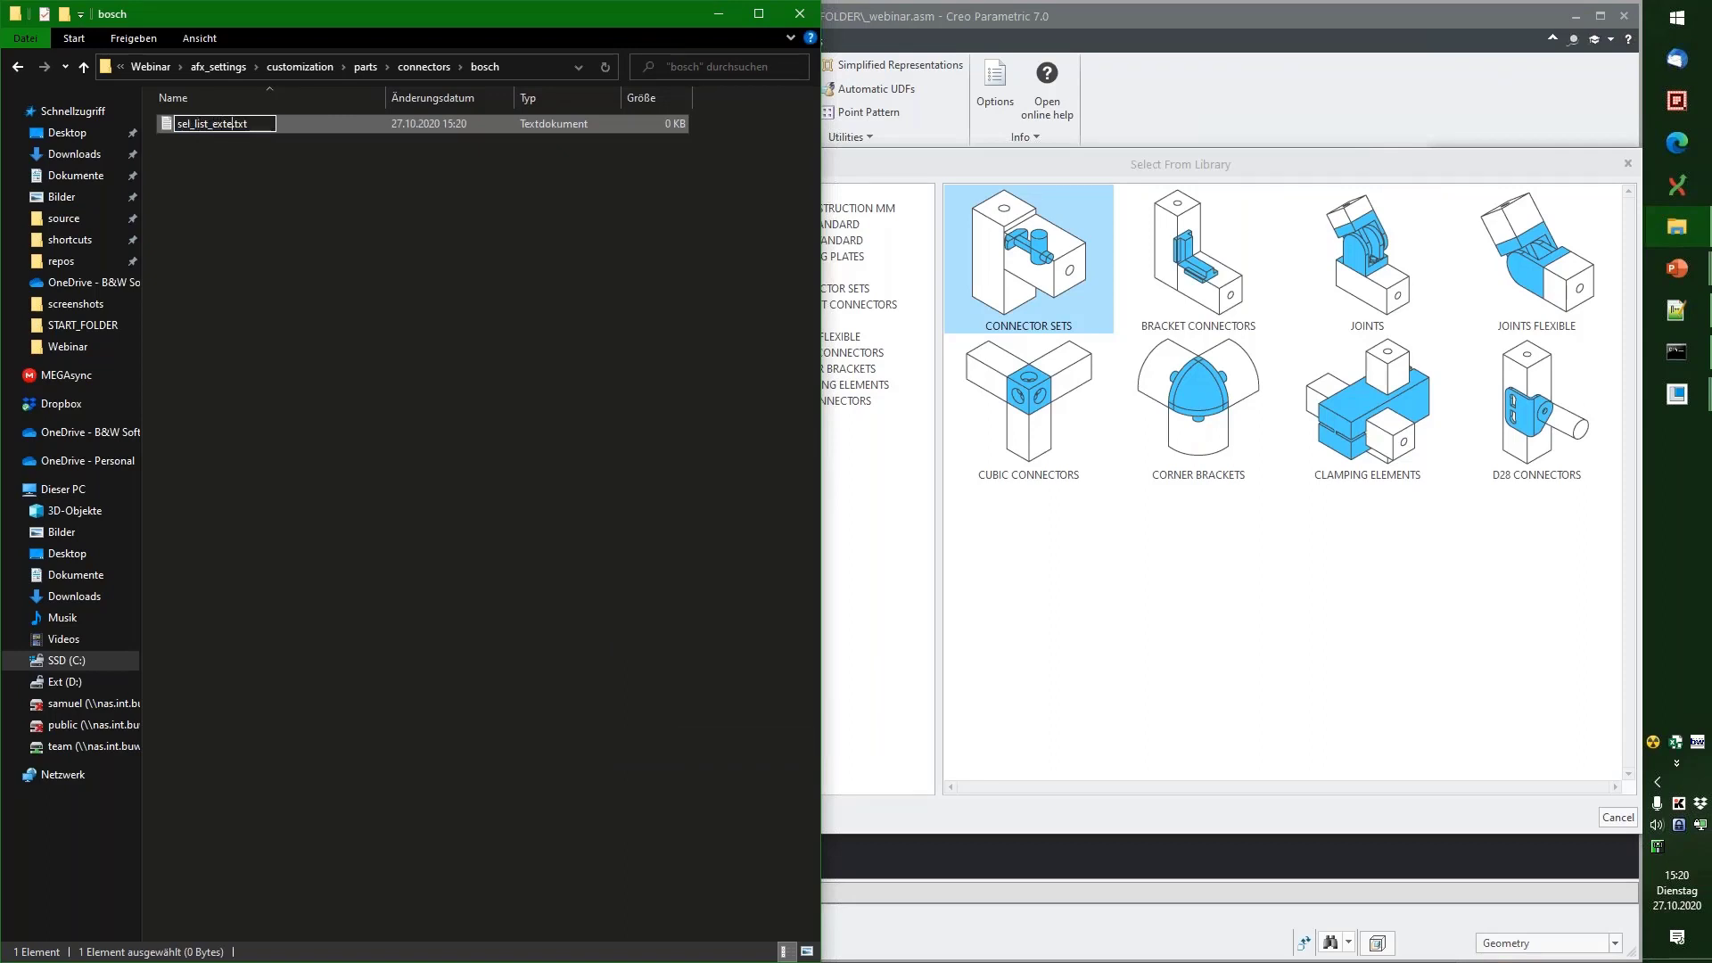
key(Return)
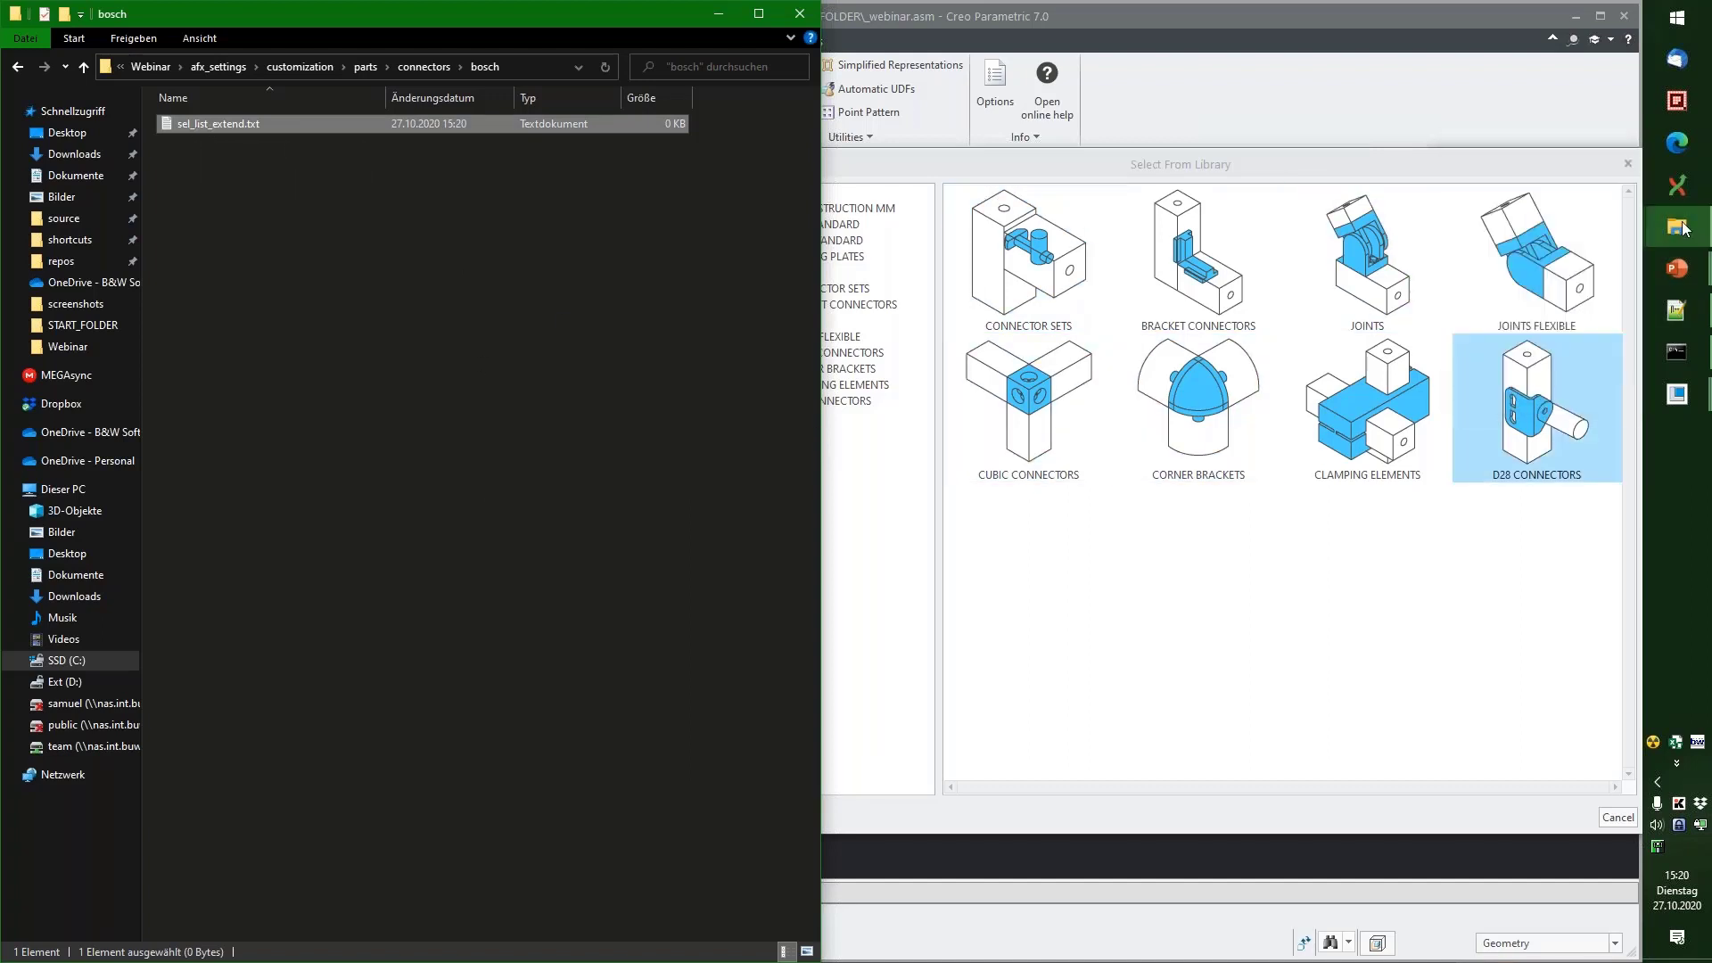
Step: In the no_standard File Explorer window, browse to the AFX 7.0.1.0 parts connectors bosch folder and select its sel_list.txt
mouse_move(1676, 226)
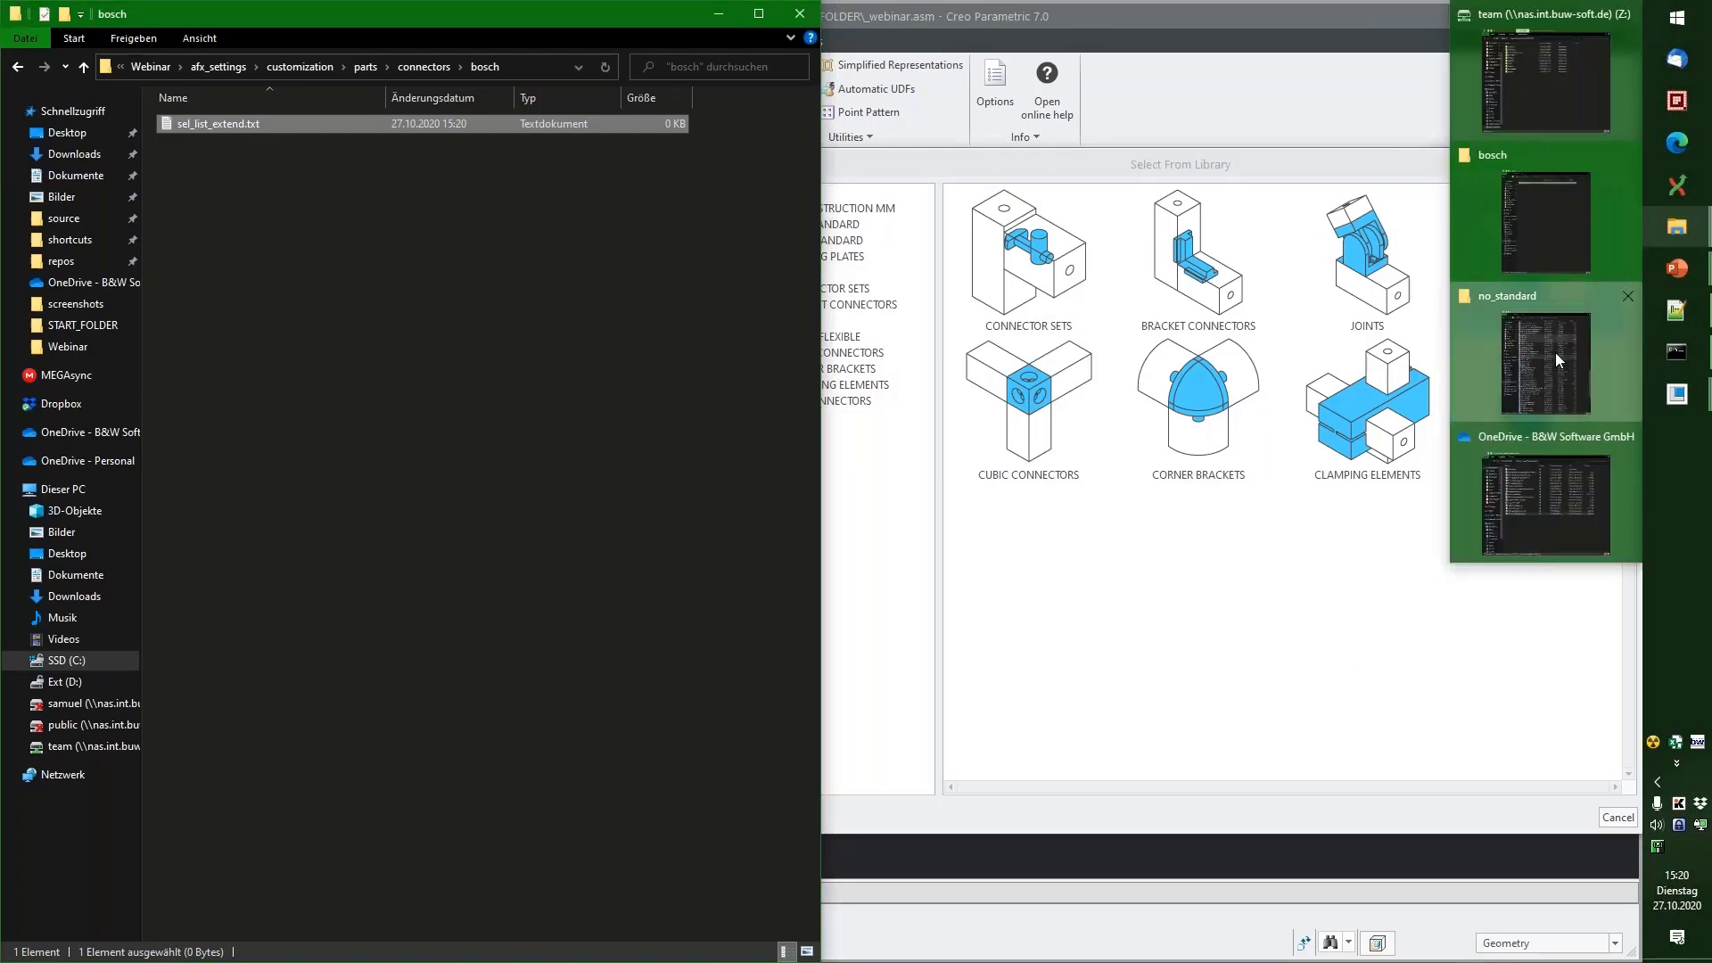
click(1555, 351)
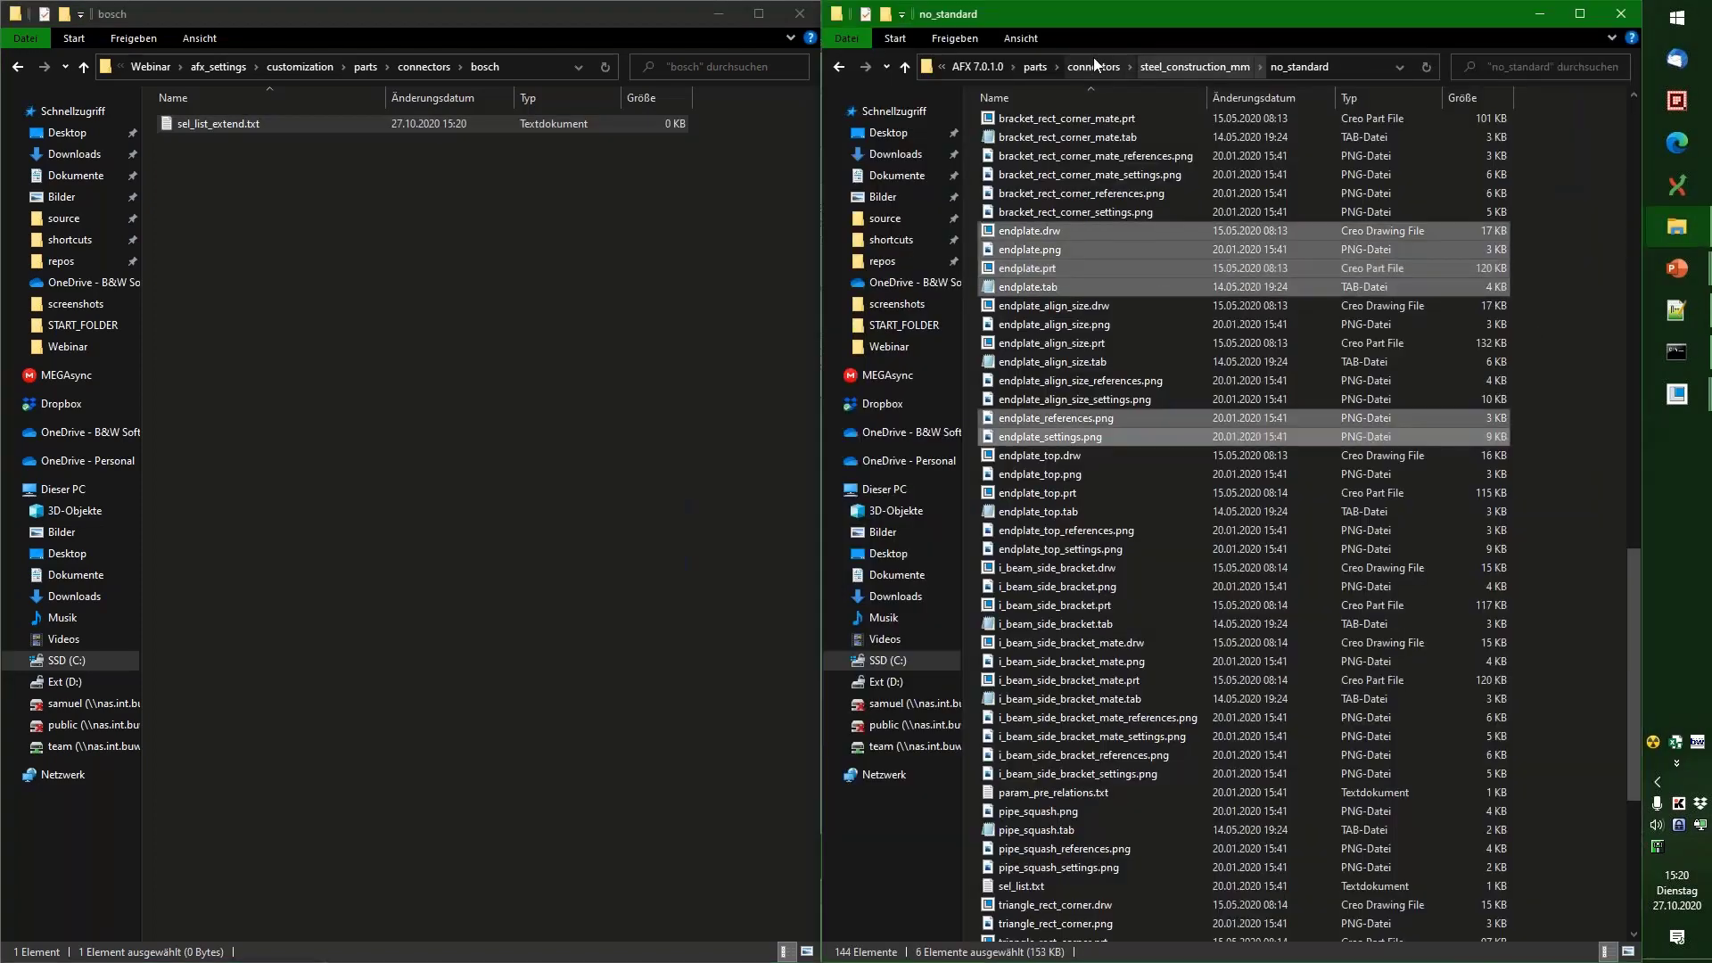
click(1037, 66)
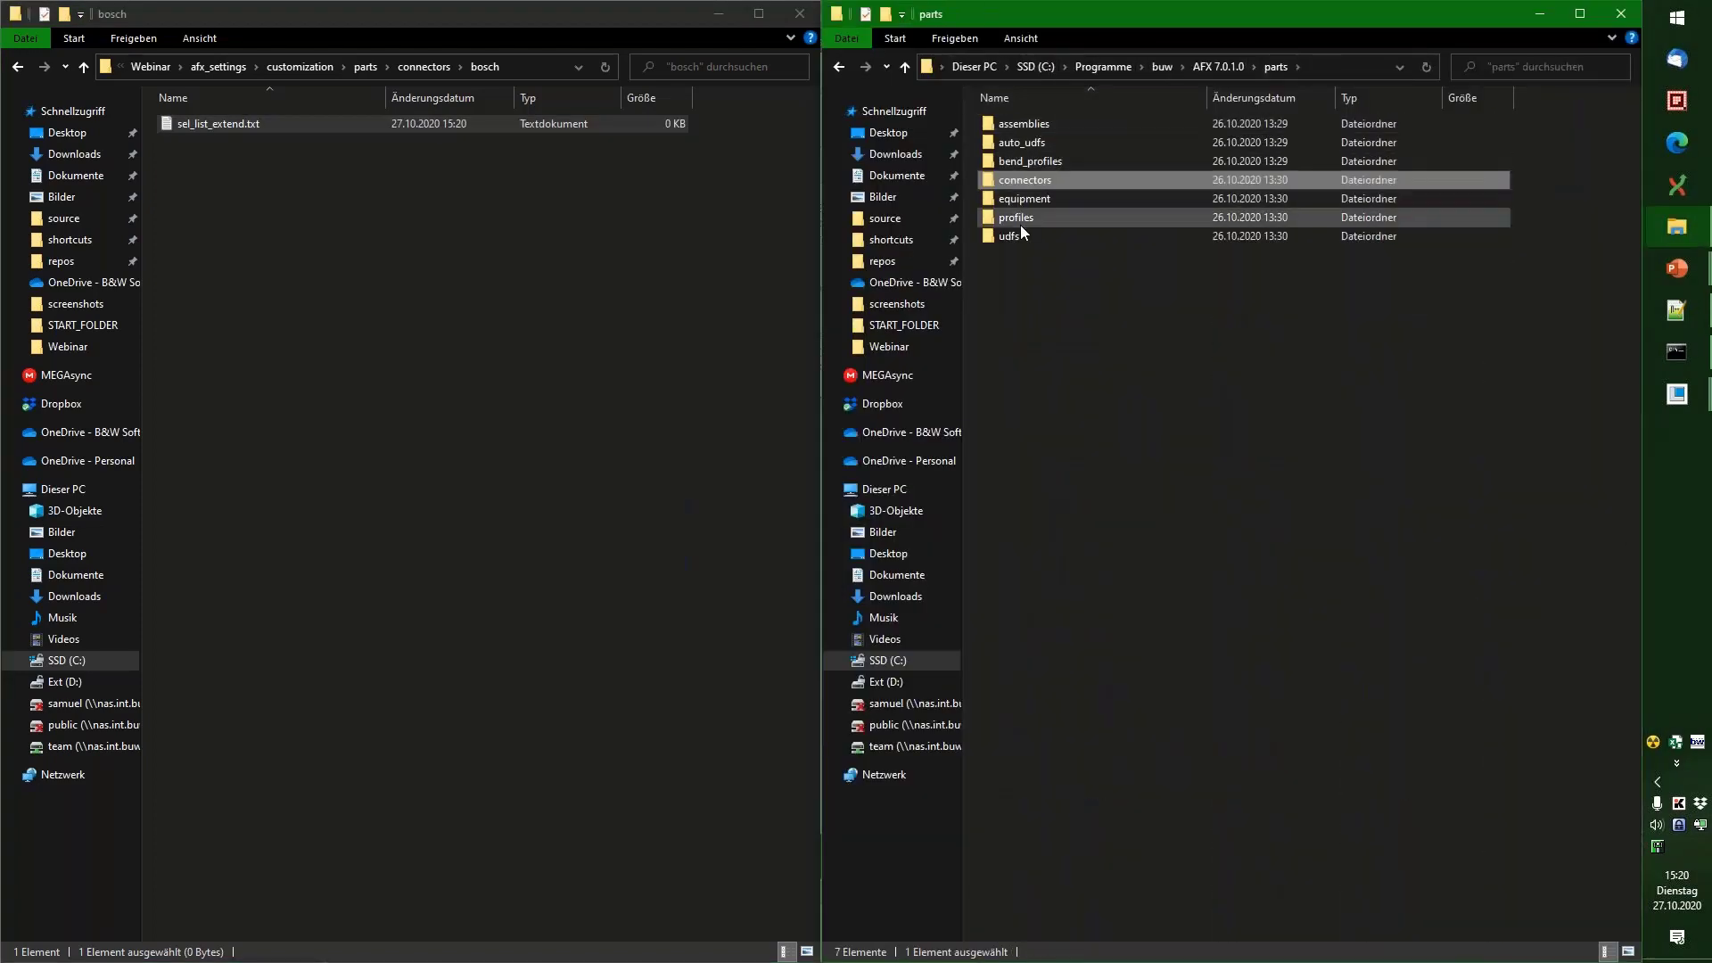
double_click(1026, 178)
double_click(1020, 143)
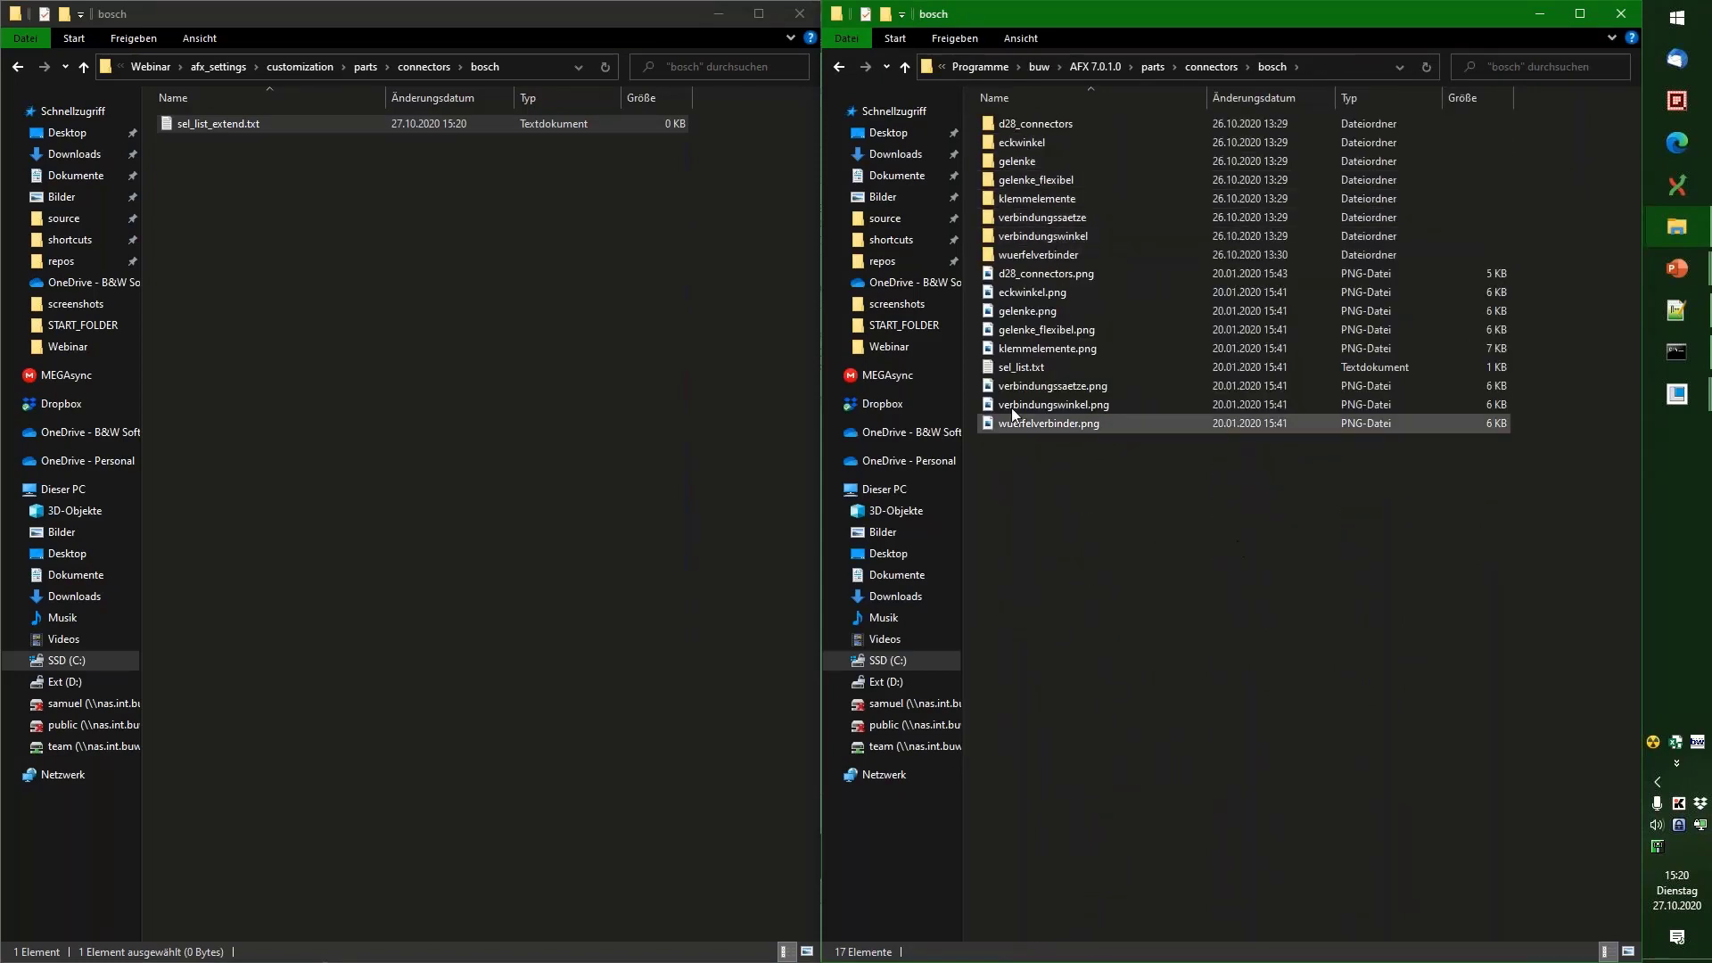
click(1028, 368)
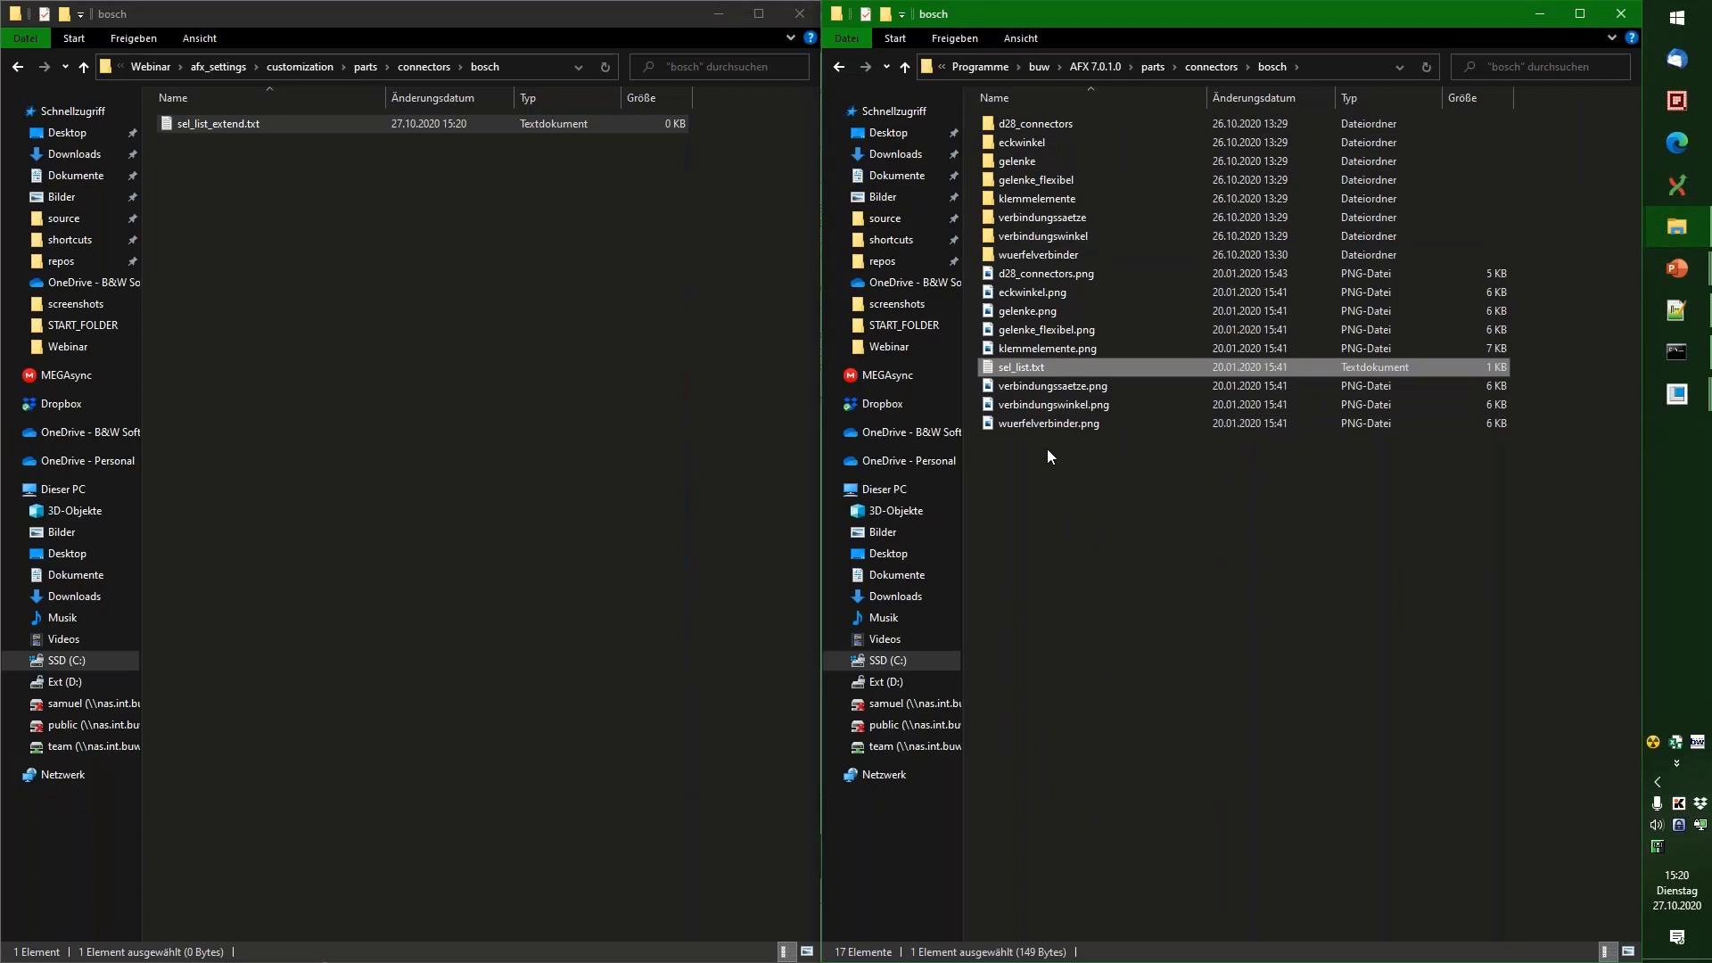
Step: Create a folder named custom in the customization bosch folder
click(366, 269)
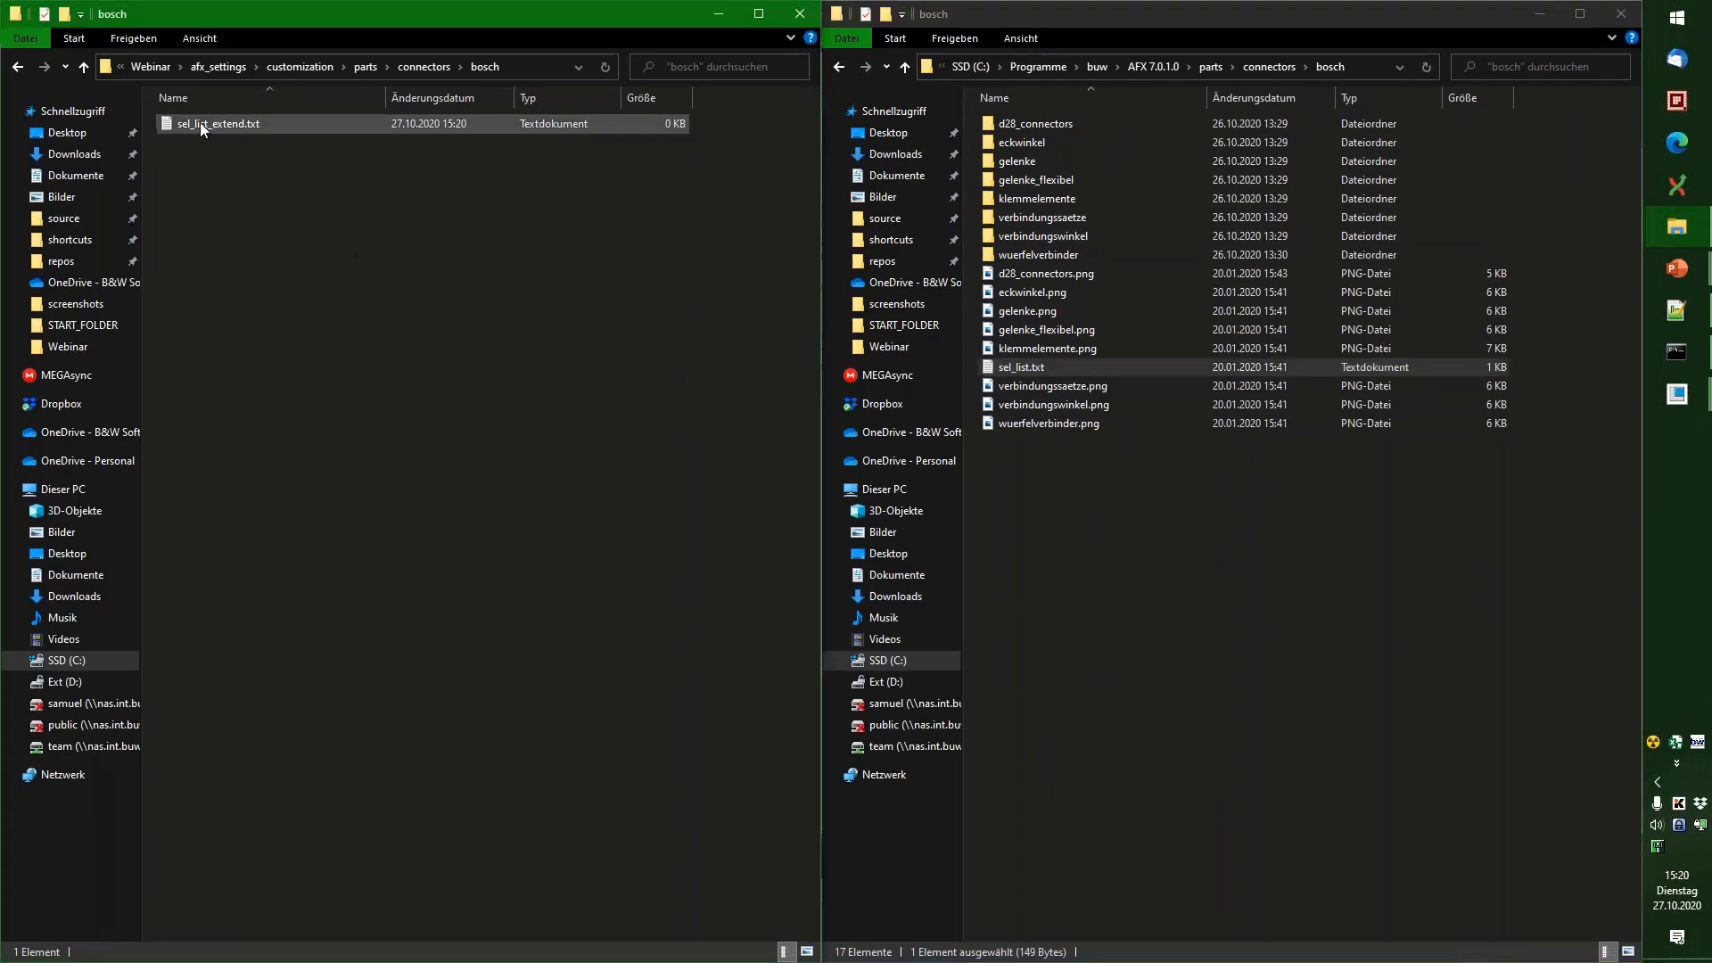
right_click(246, 214)
mouse_move(323, 471)
click(613, 474)
text(custom)
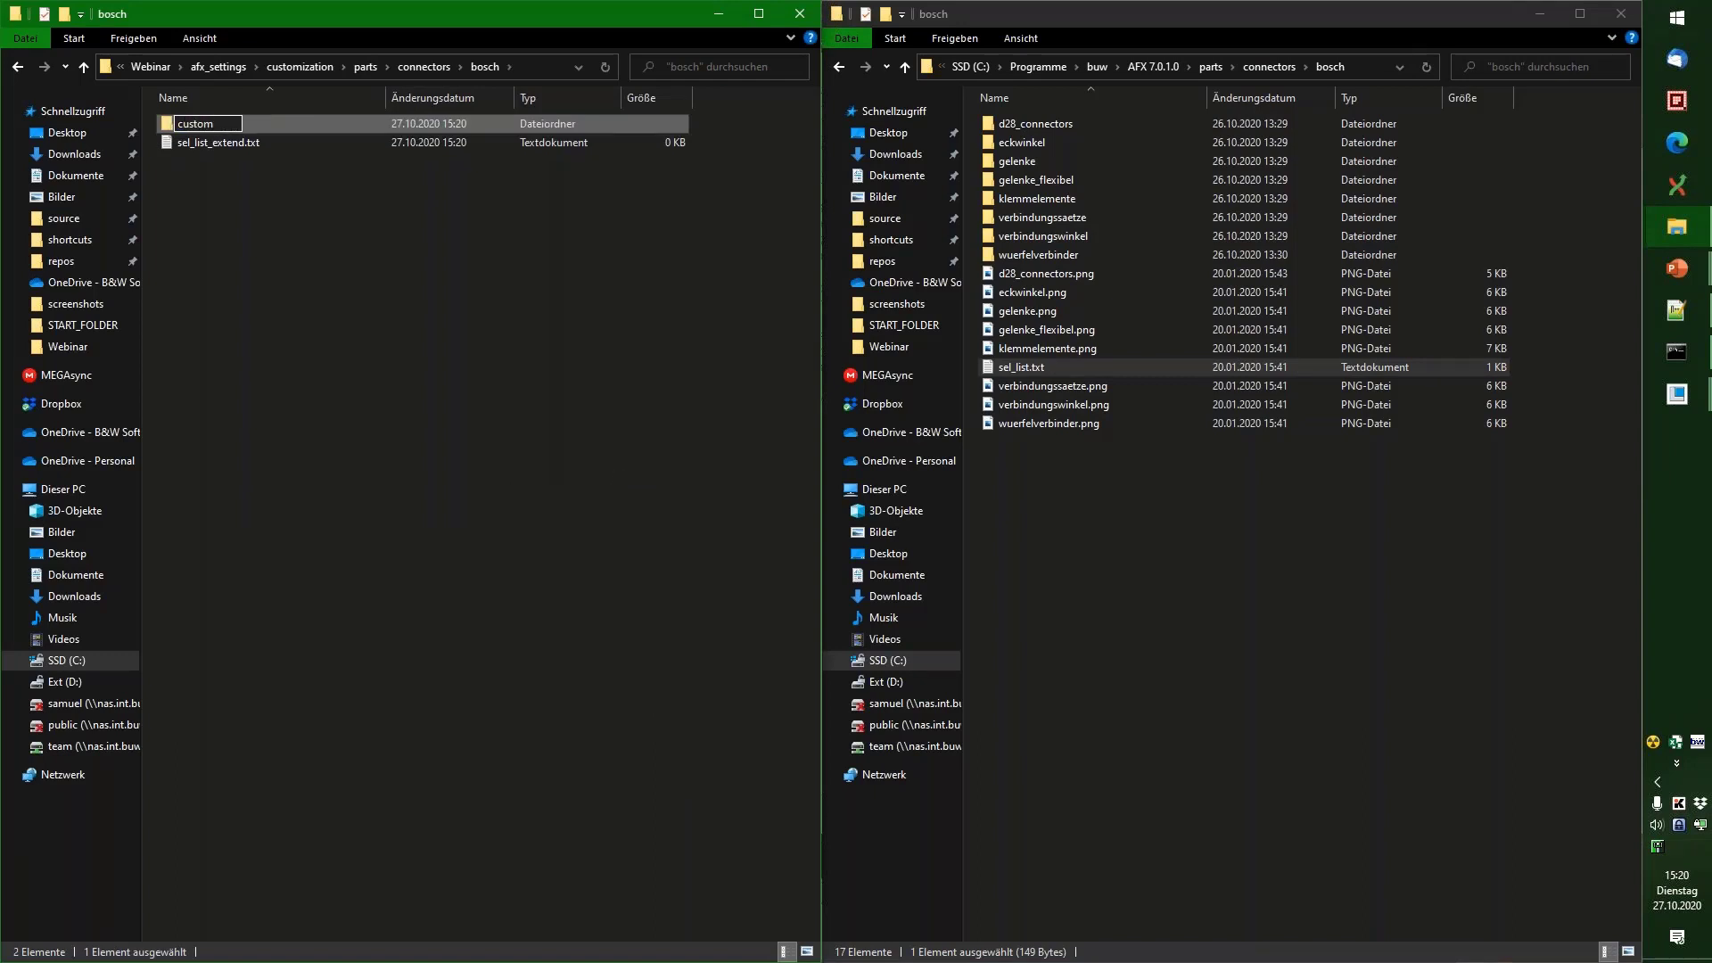
key(Return)
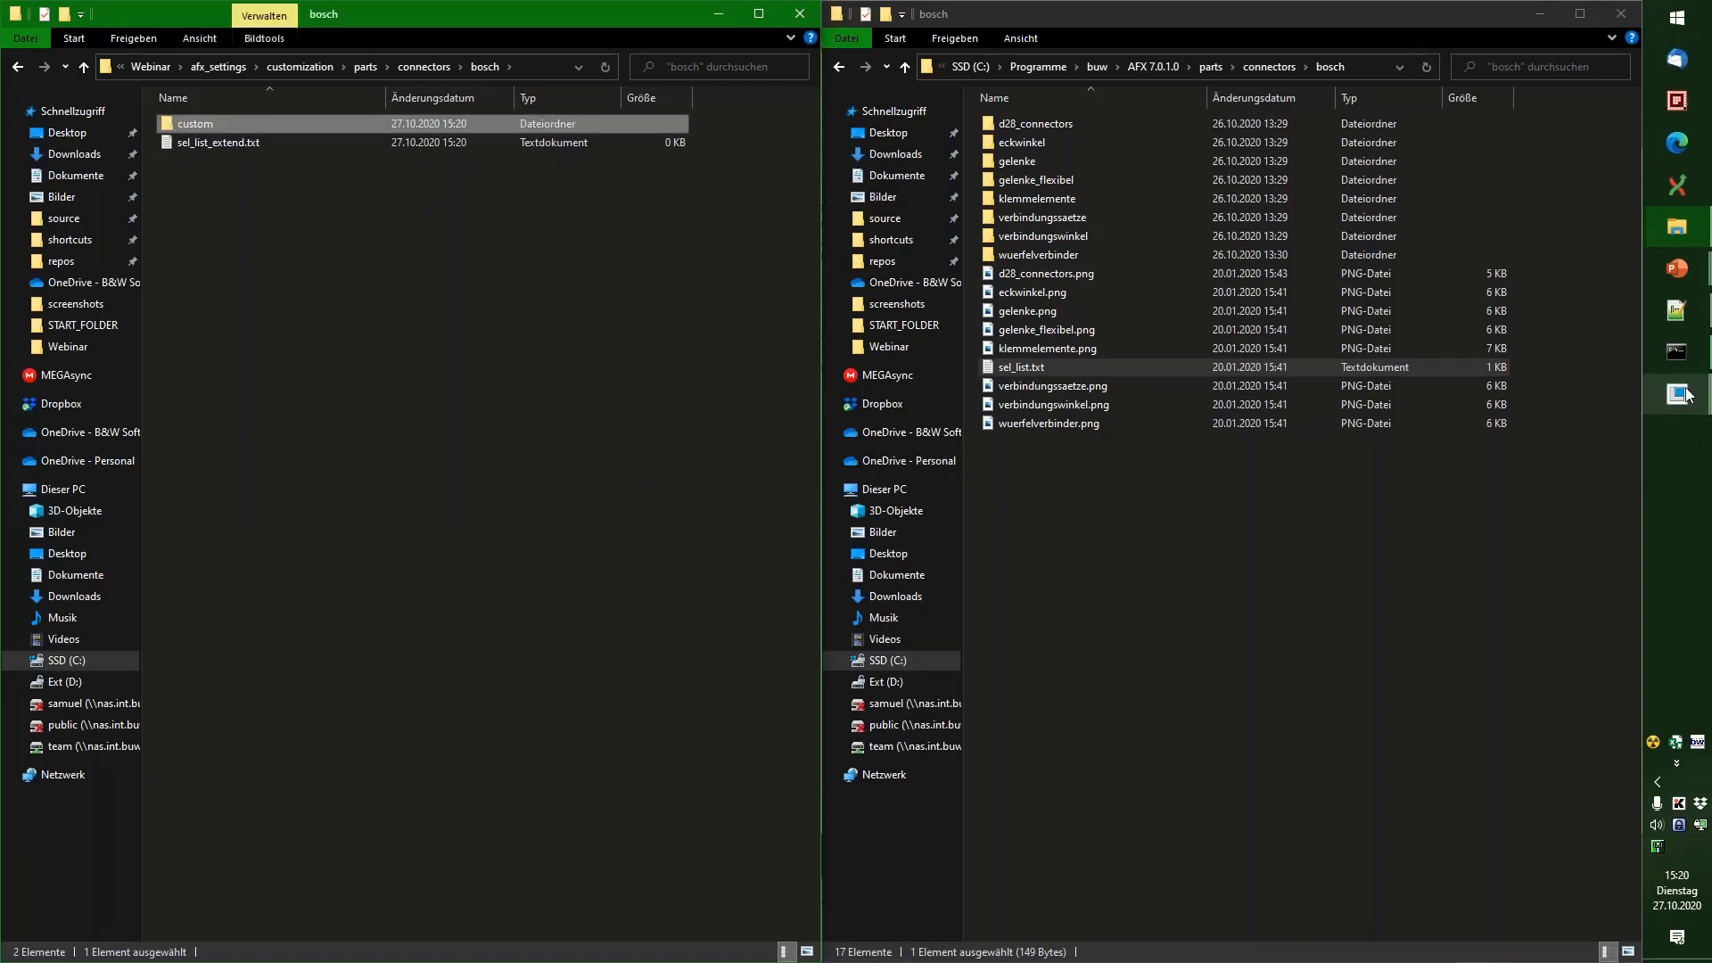
Step: Switch to Creo Parametric, save the AFX options again, check the BOSCH group in the connector library and cancel the selection
mouse_move(1676, 395)
click(1544, 552)
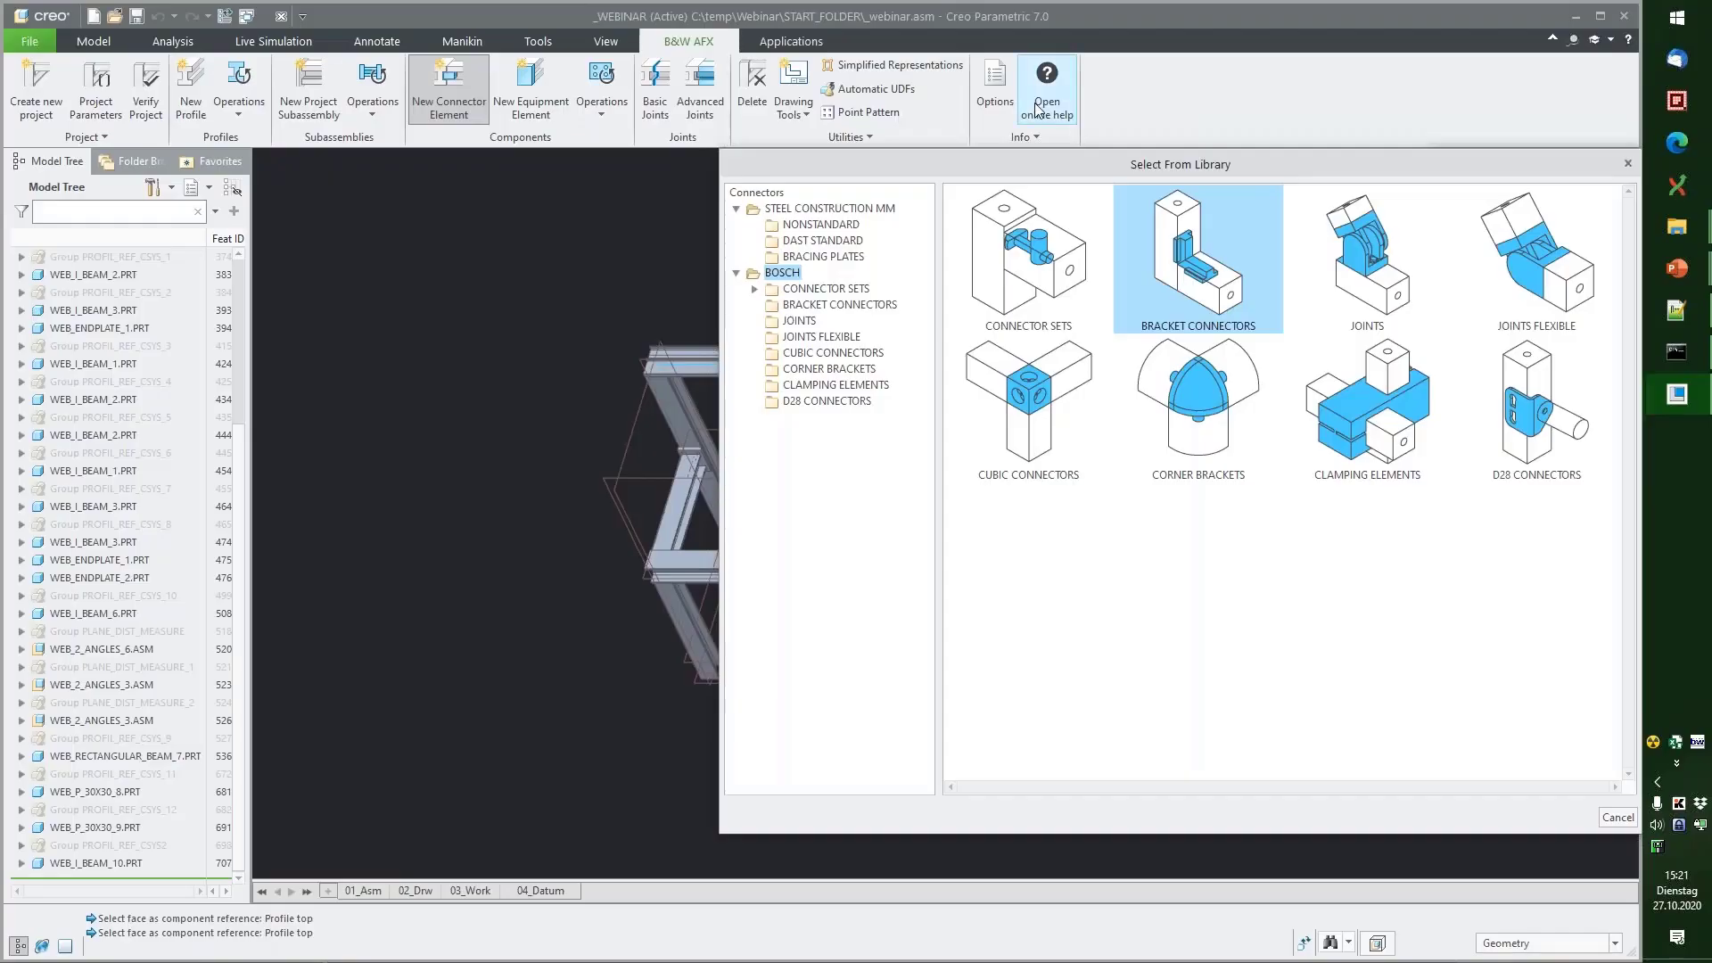
double_click(1529, 439)
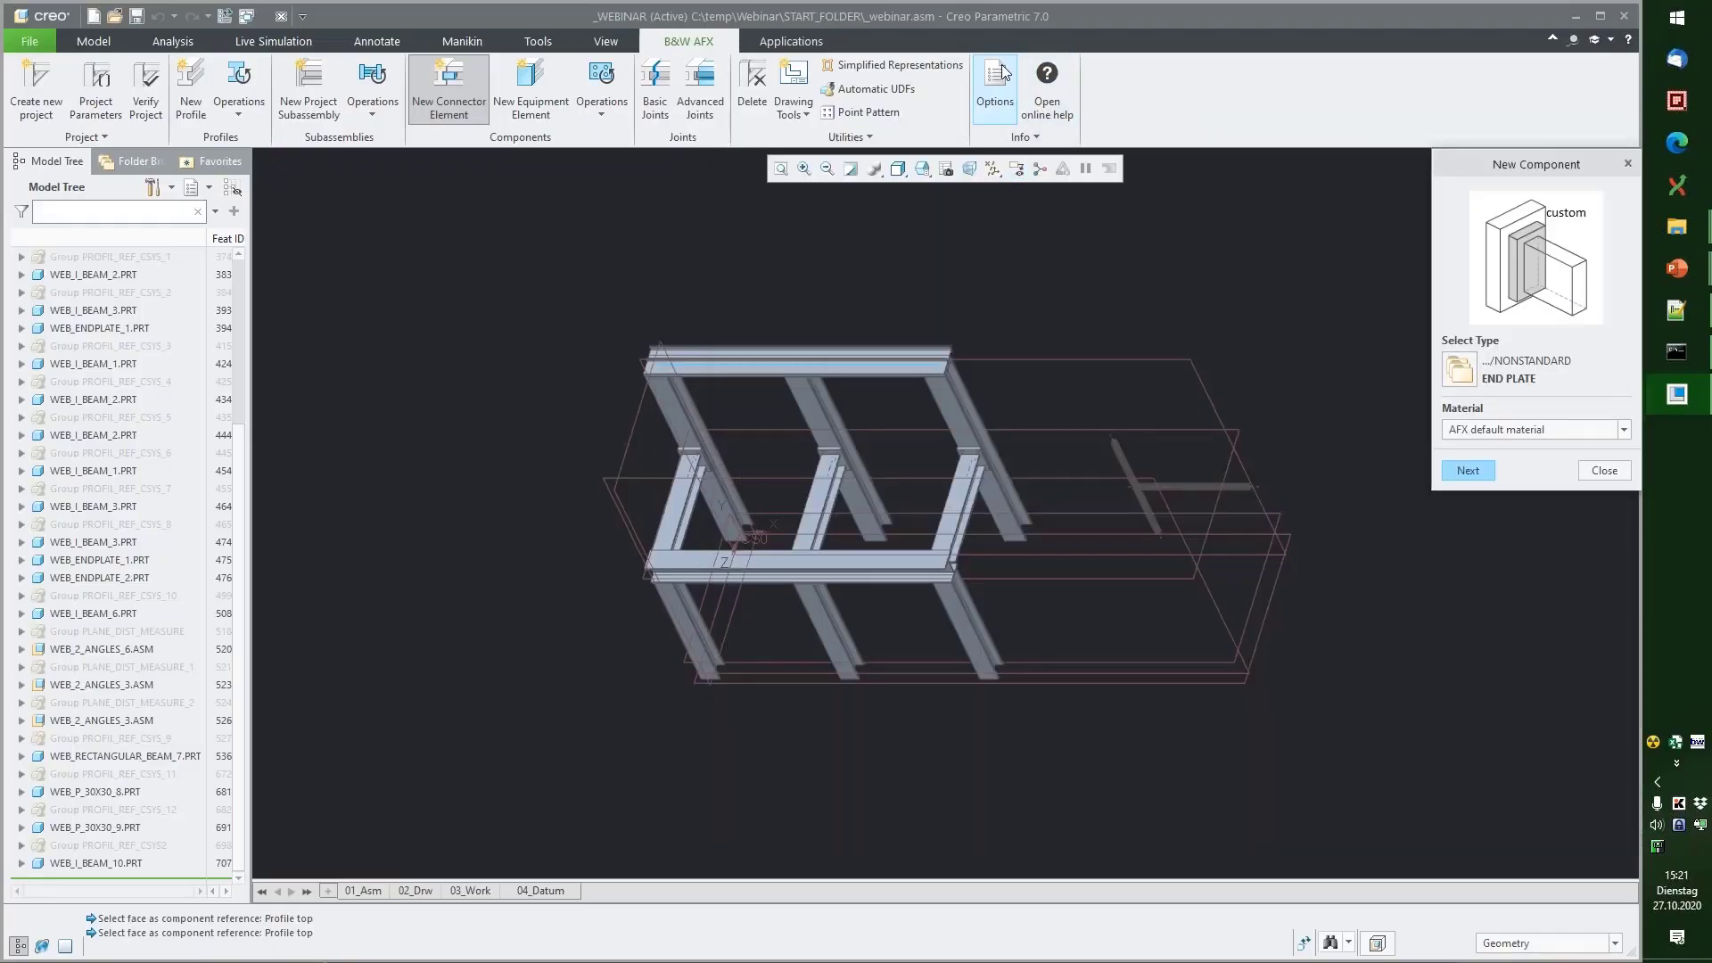
click(996, 90)
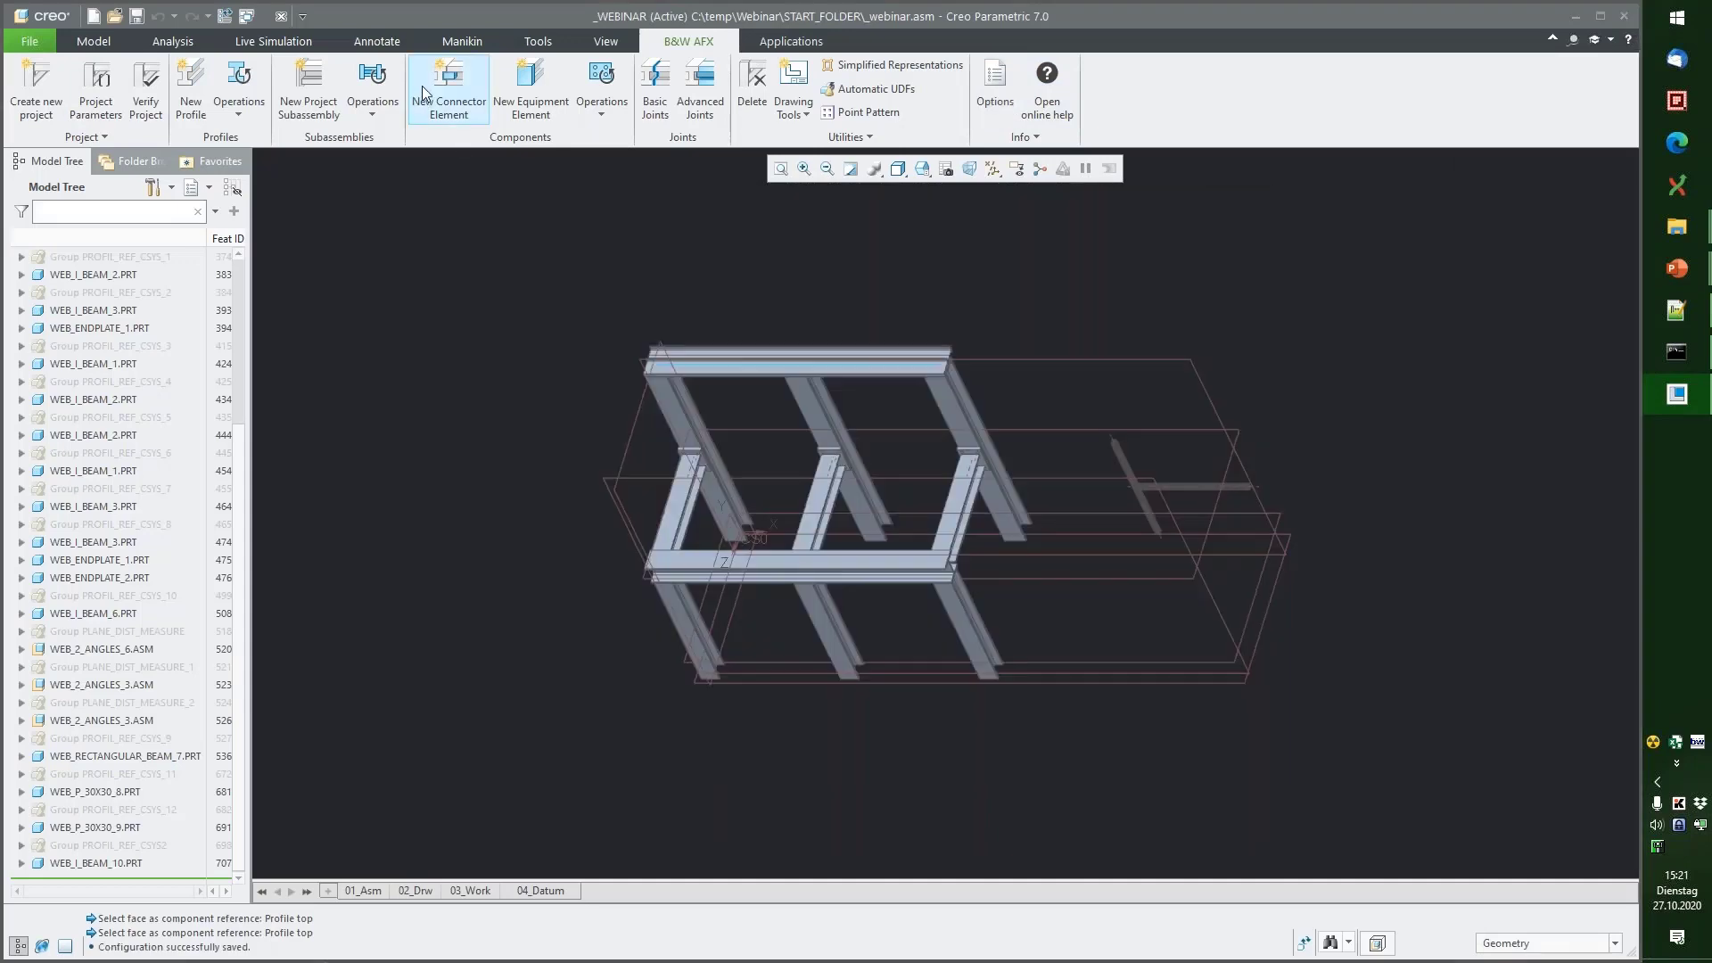
click(449, 90)
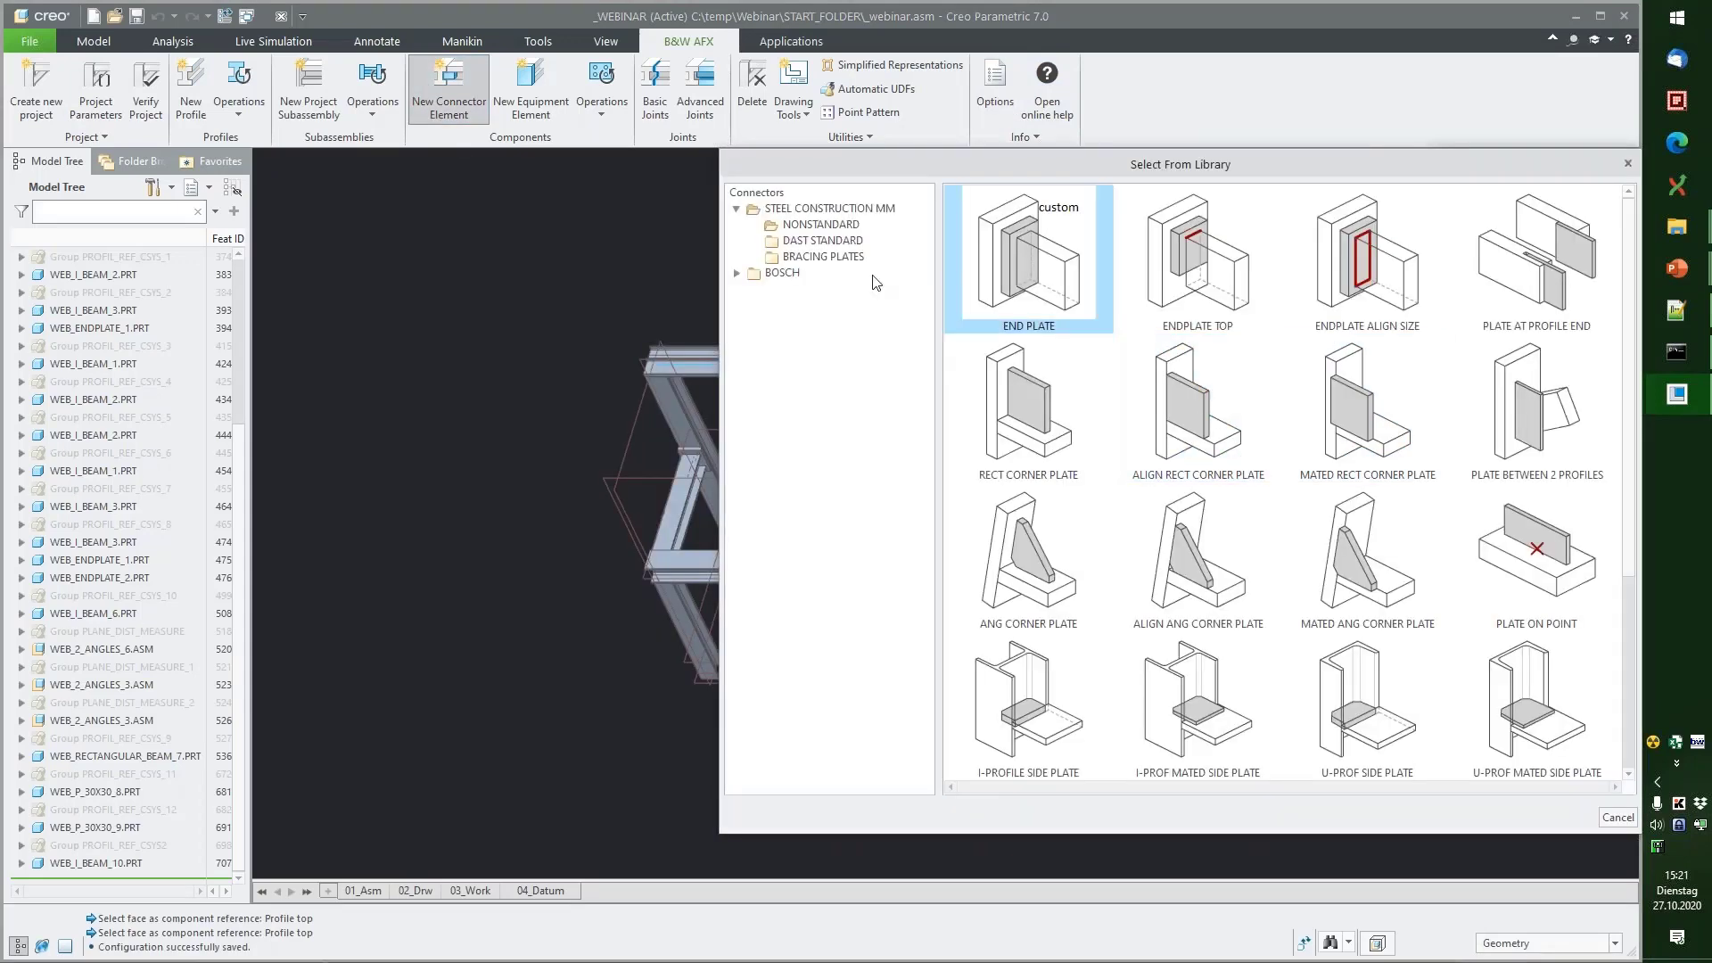
double_click(797, 270)
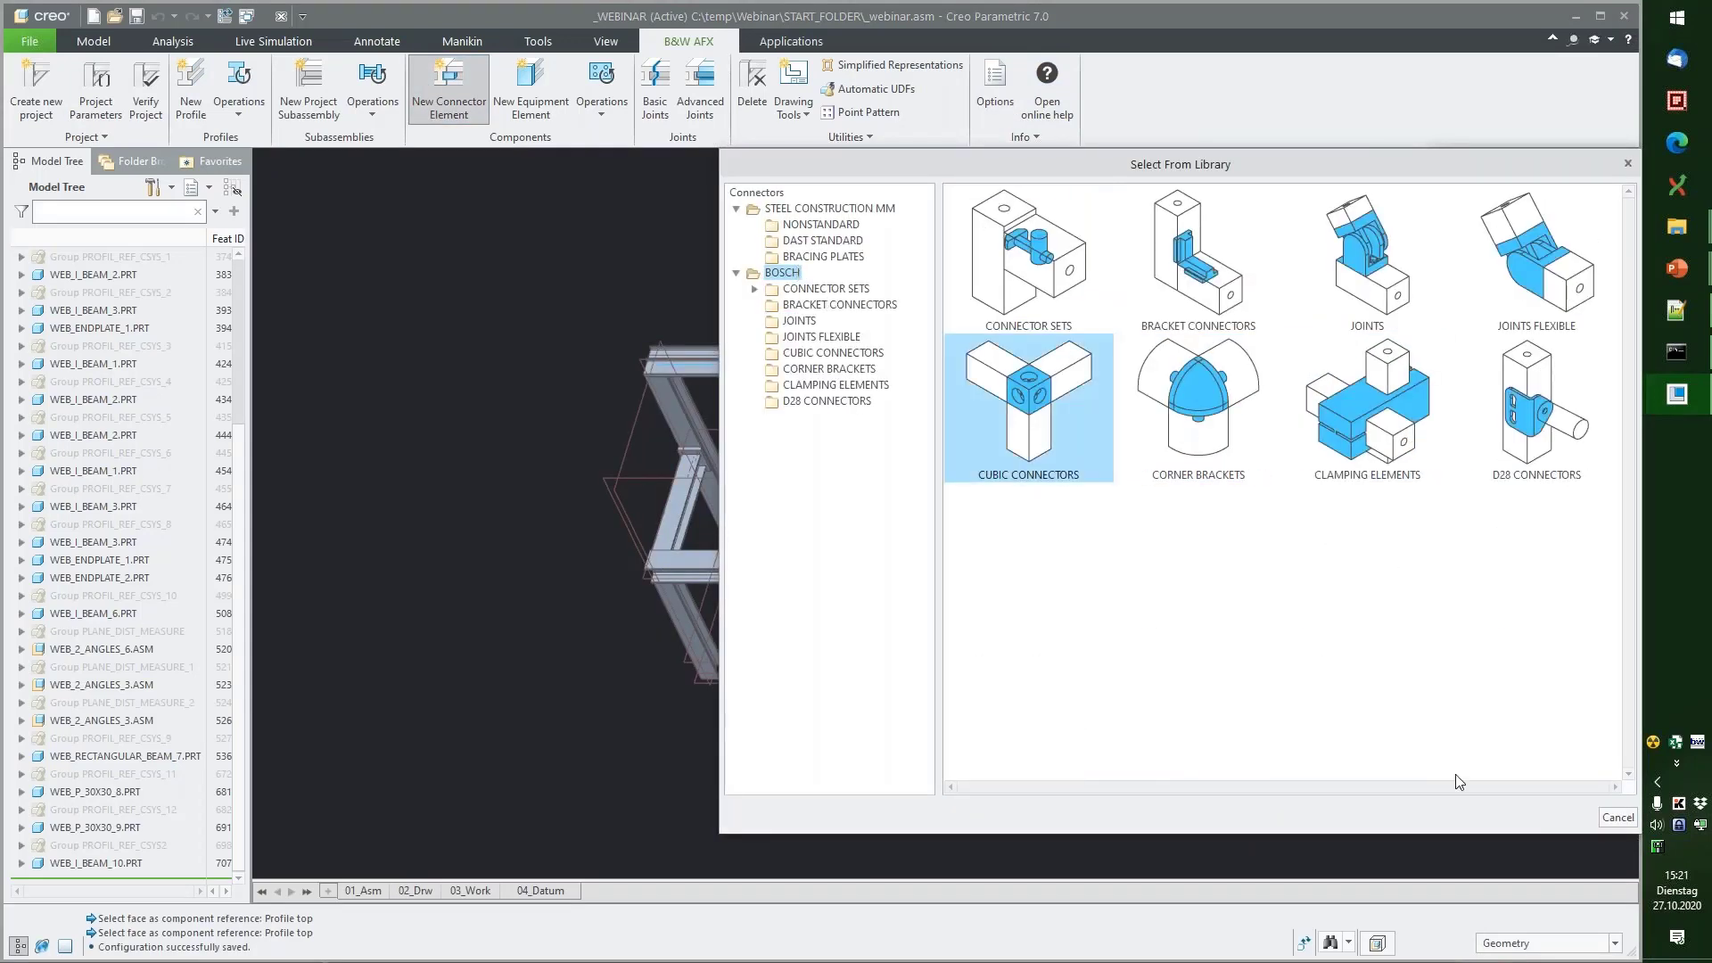
click(1617, 818)
Step: Open sel_list_extend.txt from the customization bosch folder in Notepad++, enter the line "custom dir" and save the file
click(1677, 393)
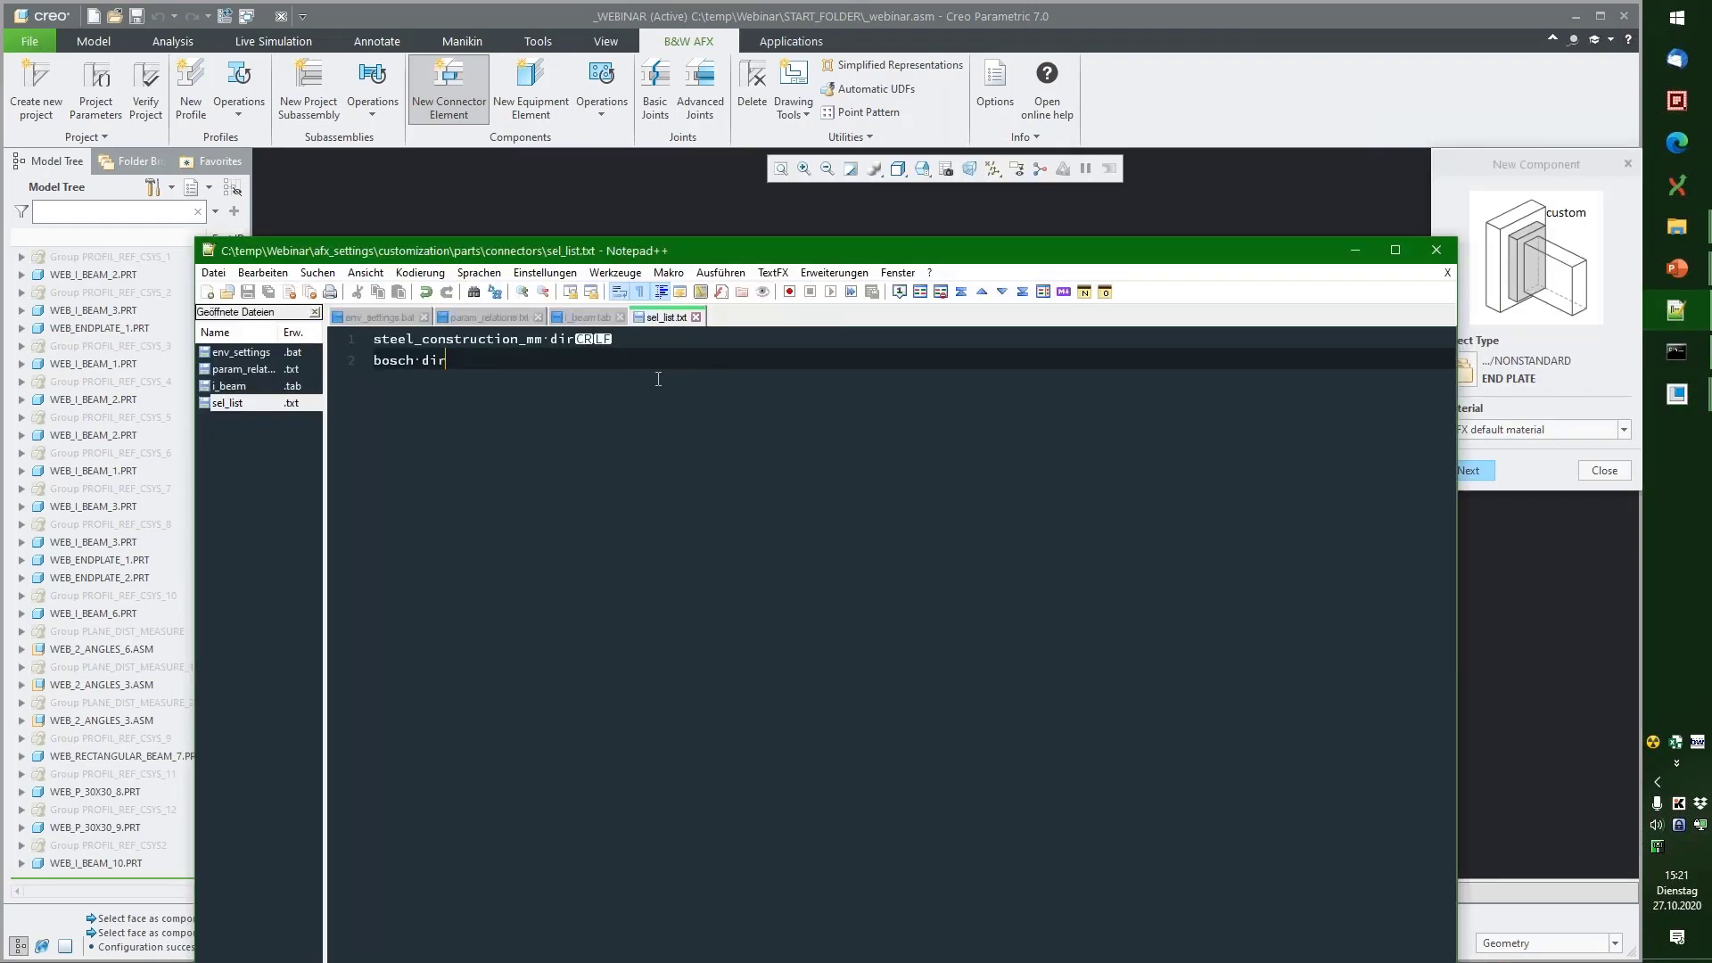
key(alt+Tab)
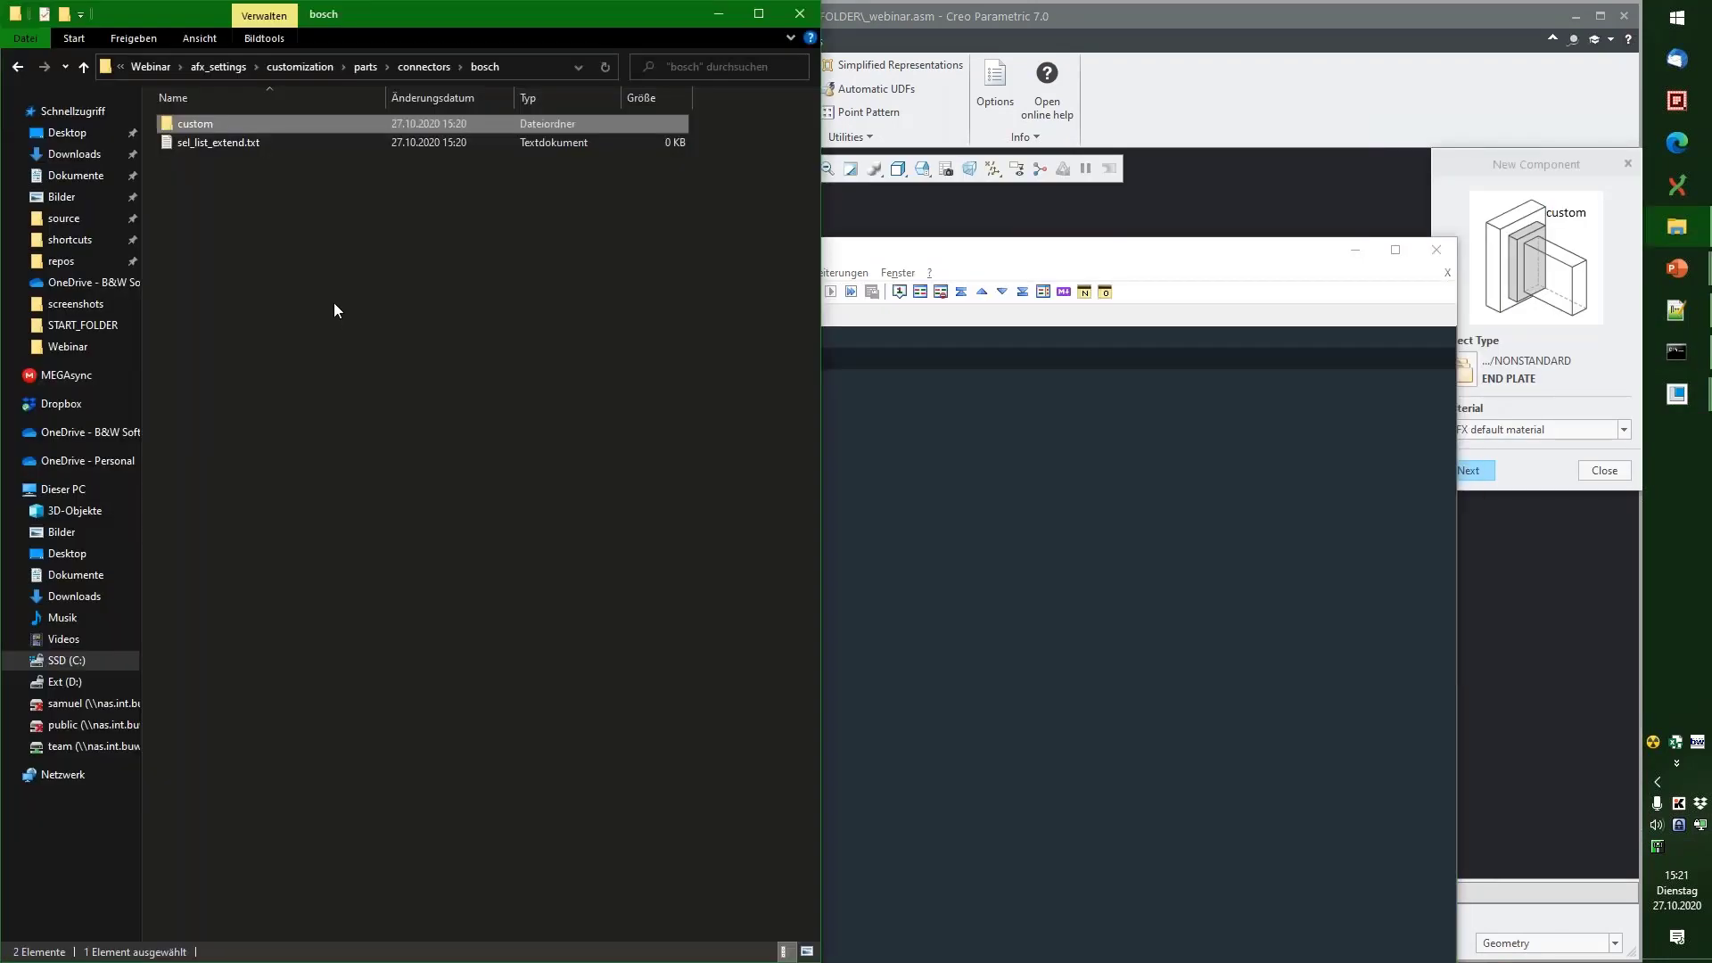
double_click(222, 146)
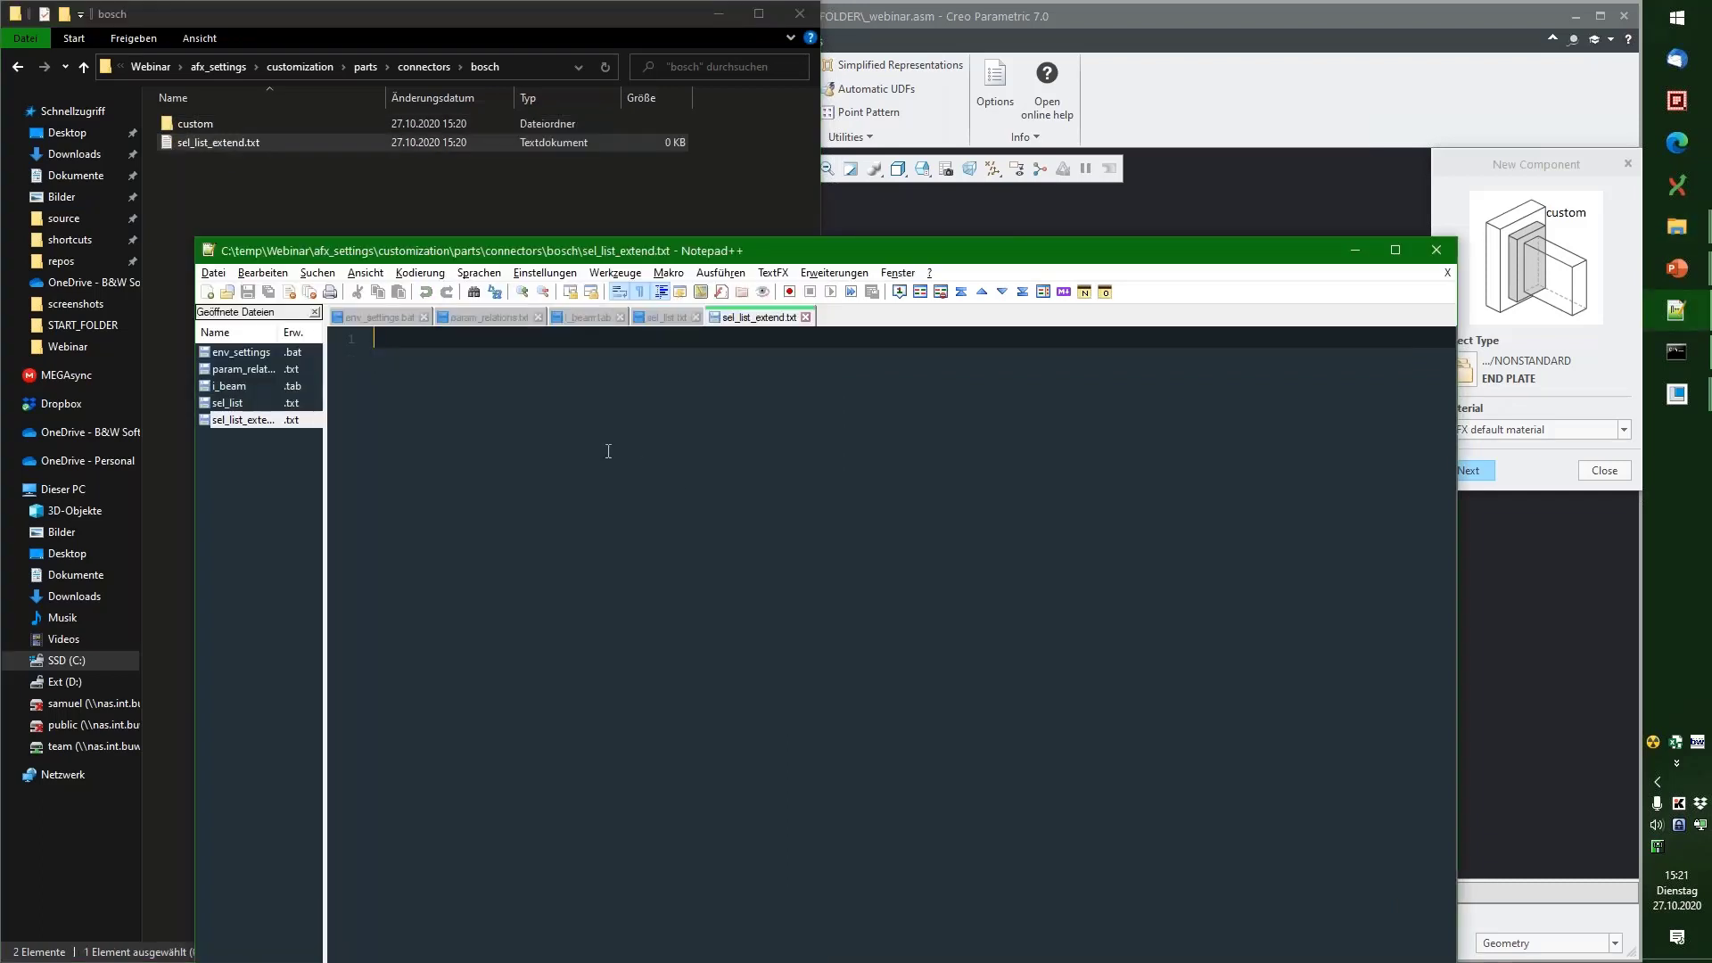
text(custom dur)
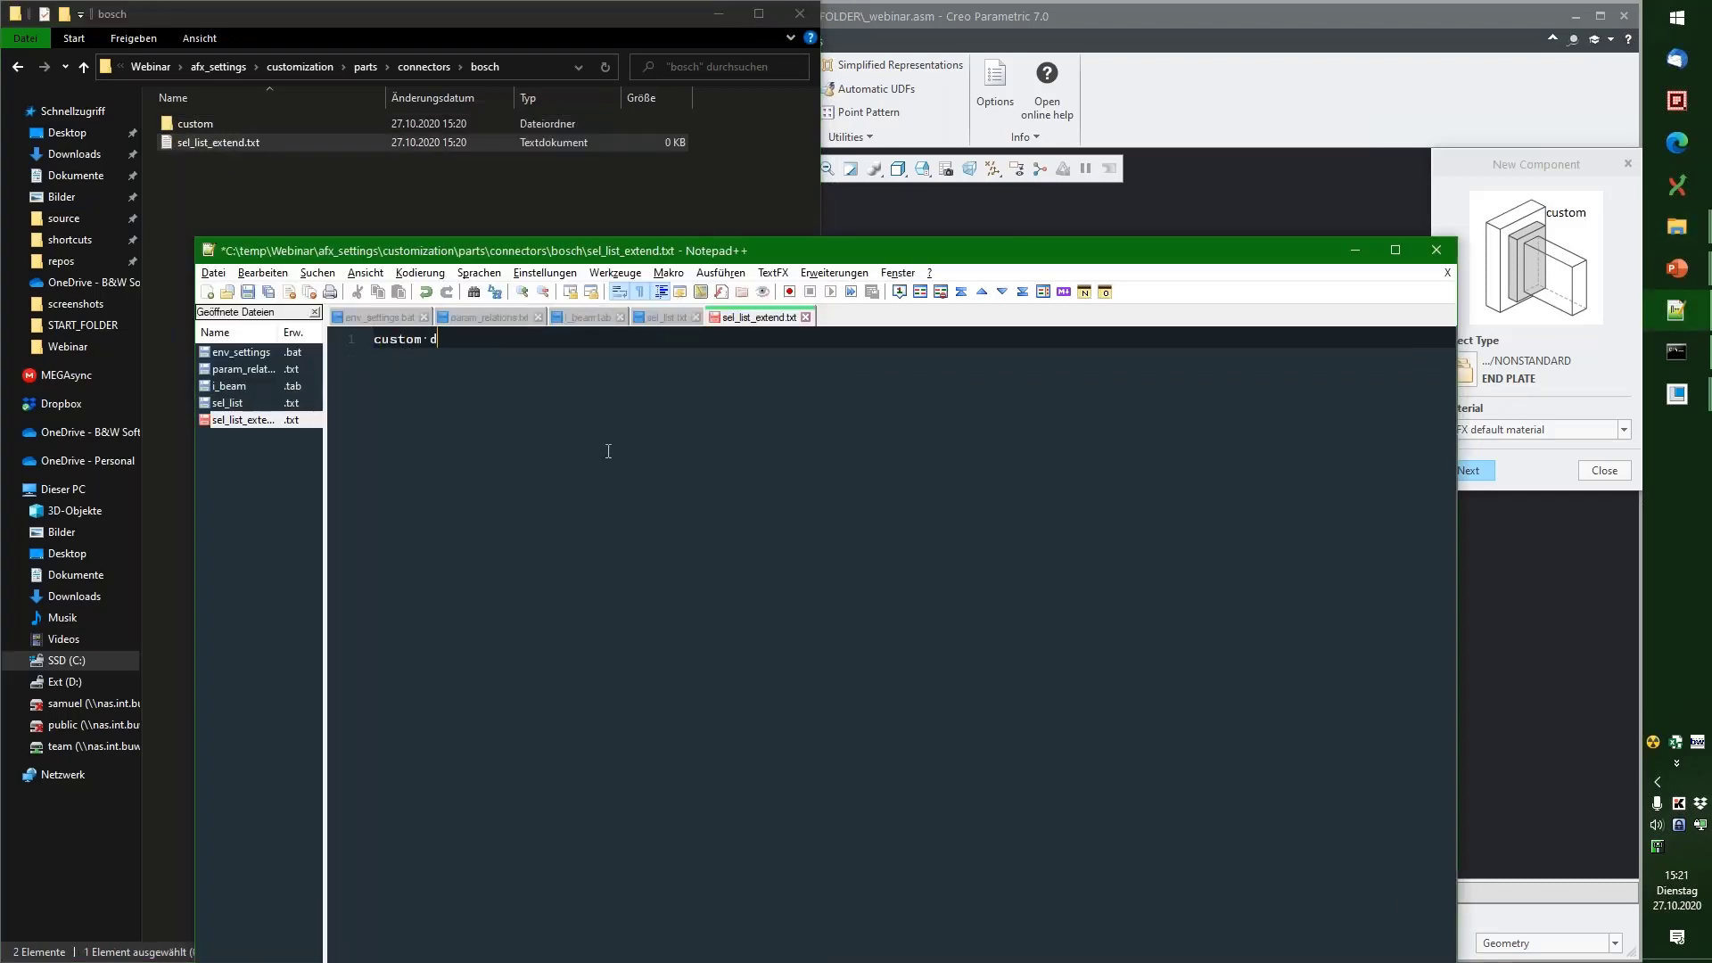
key(BackSpace)
key(BackSpace)
text(ir)
key(ctrl+s)
Step: Switch to Creo Parametric, save the AFX options again and view the BOSCH group in the library for a new connector element
click(1323, 171)
click(995, 89)
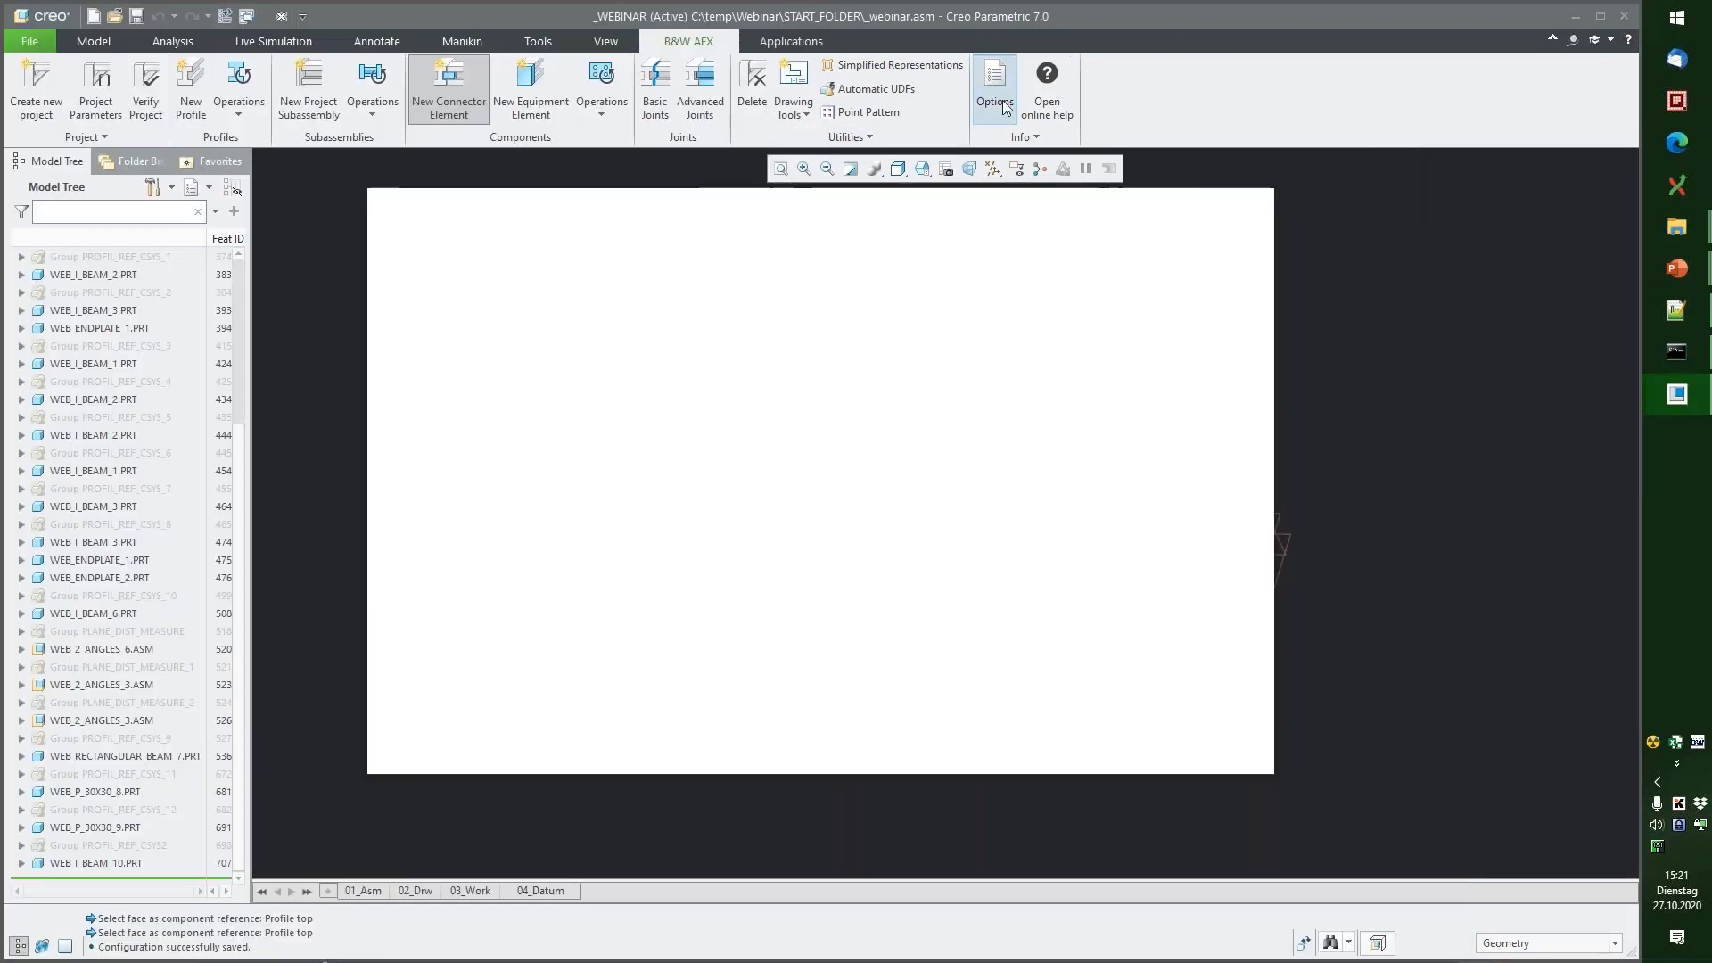
click(452, 89)
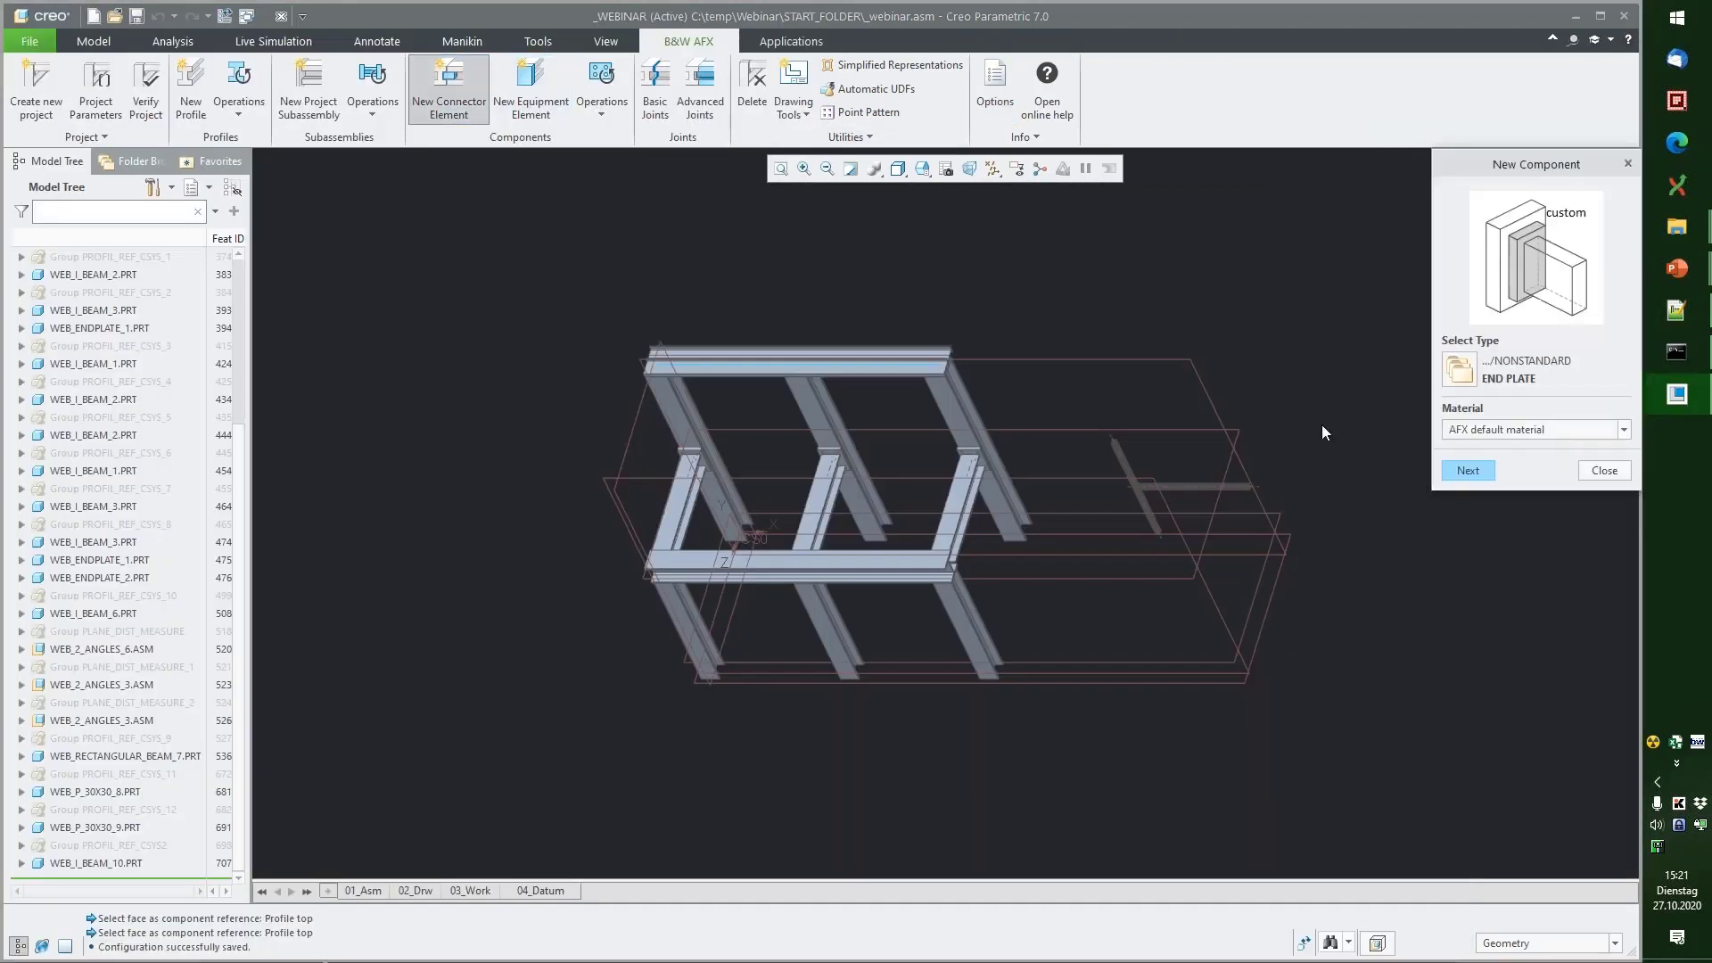
click(1457, 368)
click(782, 272)
click(1084, 607)
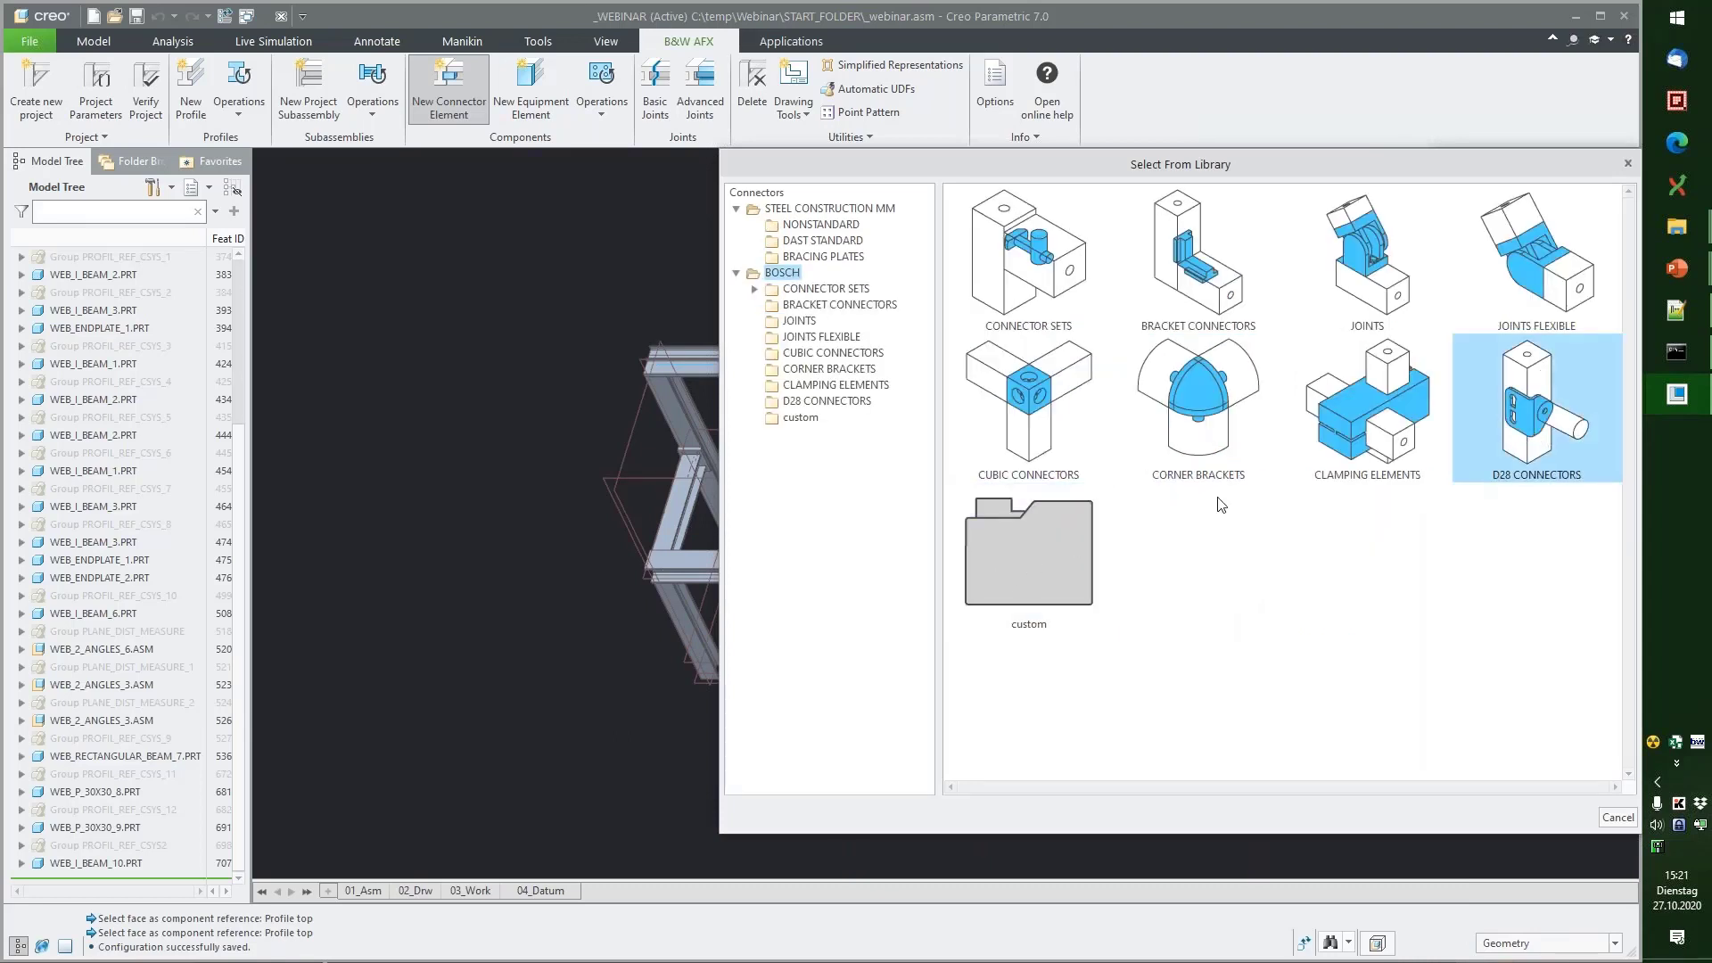
Step: Open the empty custom folder in File Explorer and, in the AFX installation's bosch window, browse to verbindungssaetze and spannverbinder
click(1650, 223)
click(1572, 244)
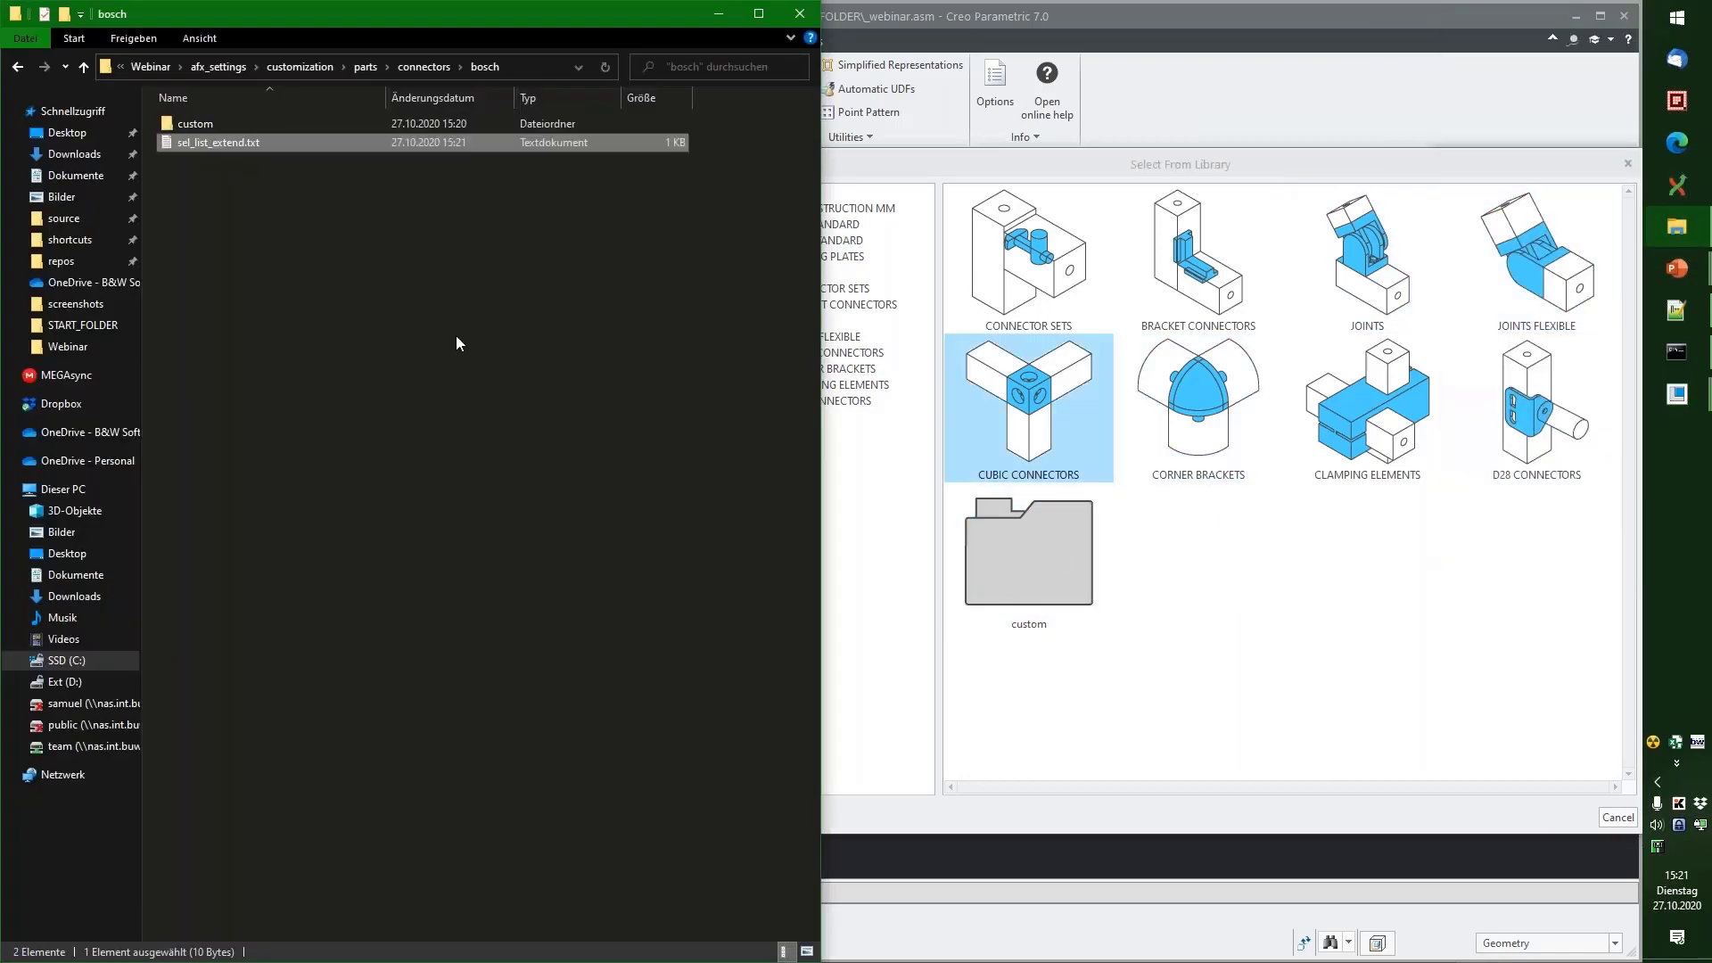
double_click(196, 123)
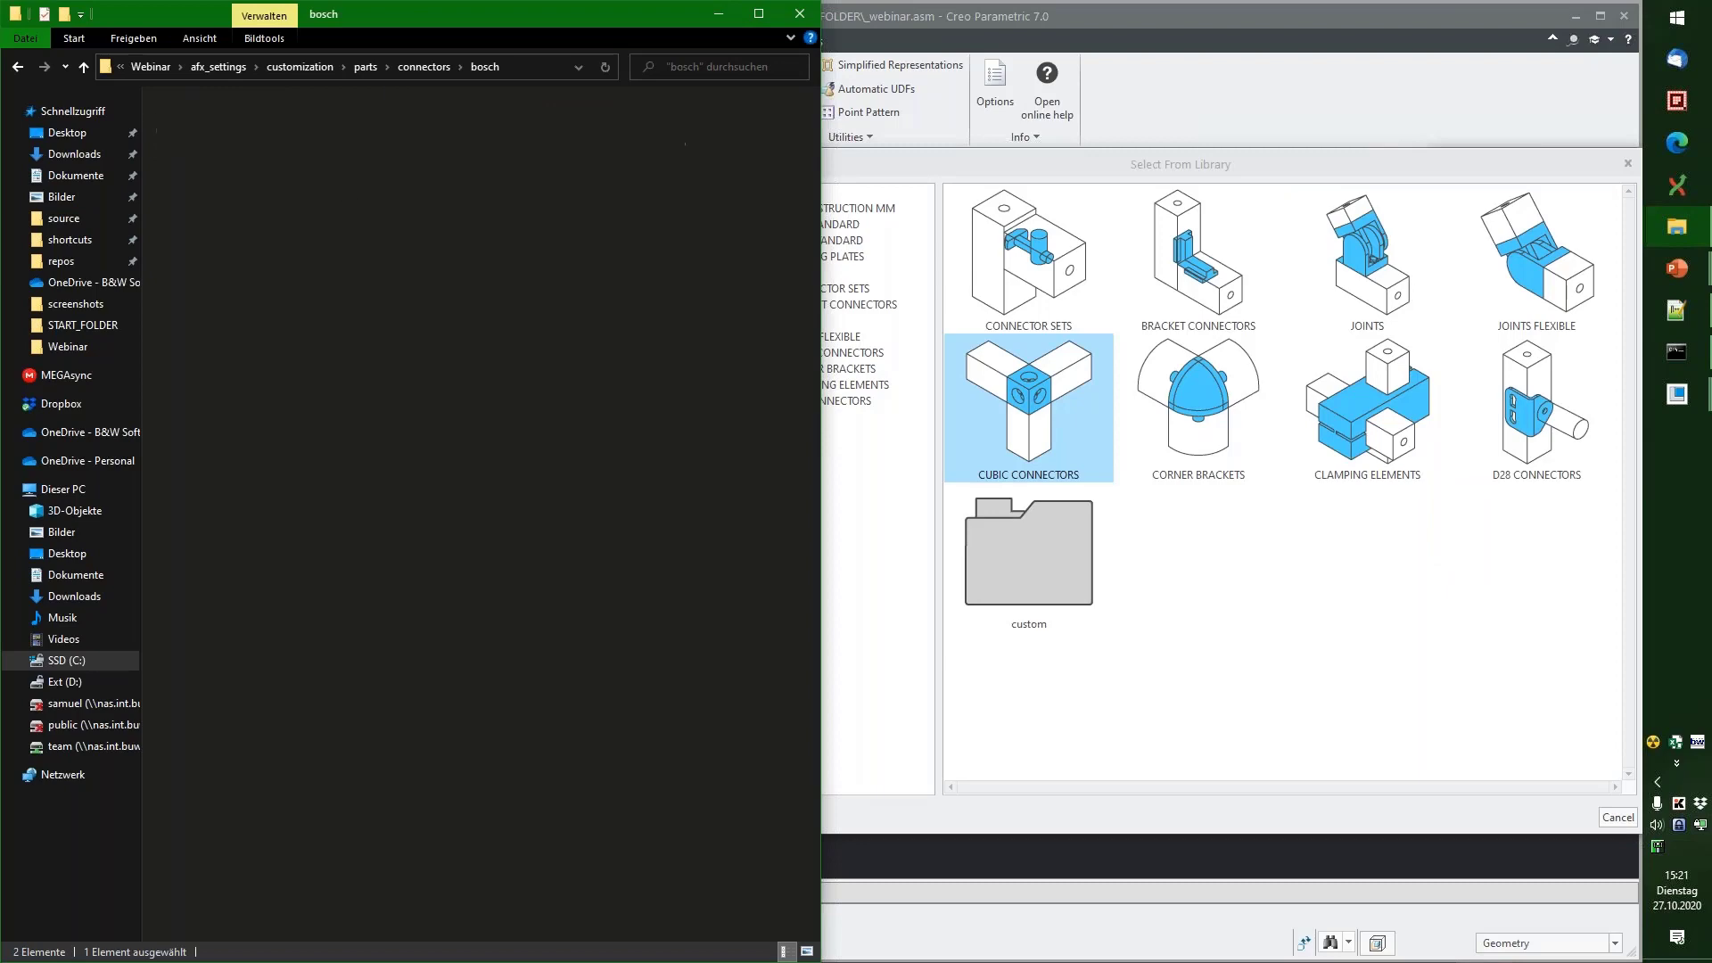
click(1677, 226)
click(1546, 350)
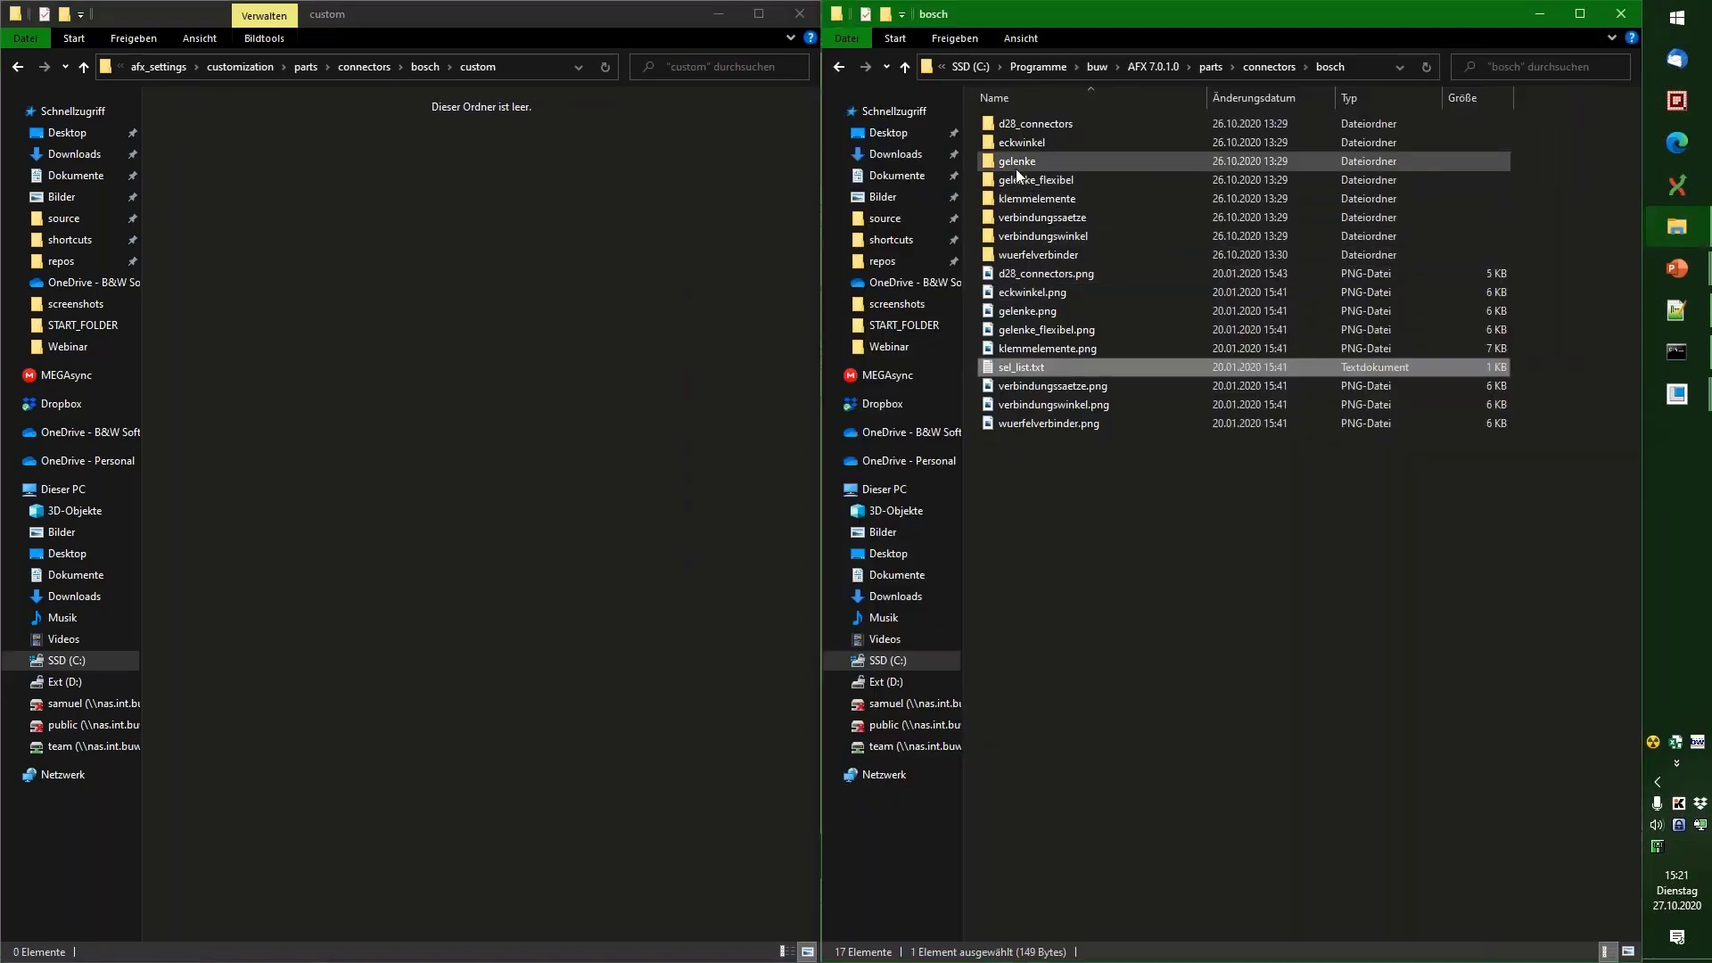
double_click(1049, 216)
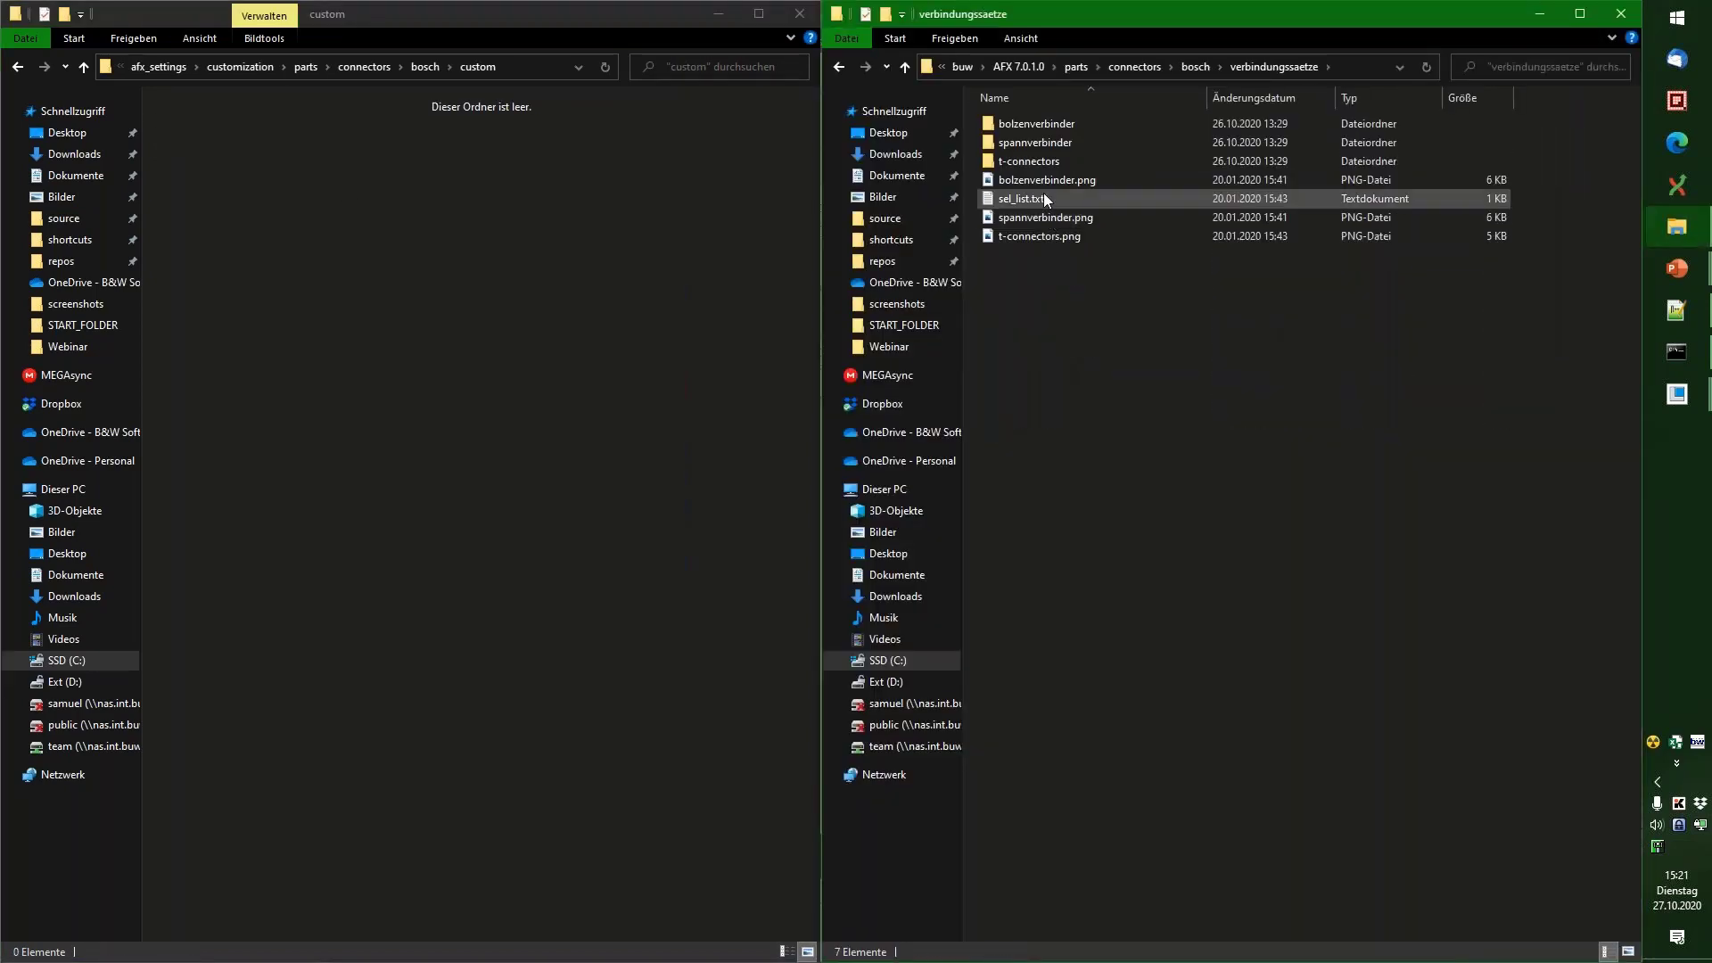
double_click(1046, 143)
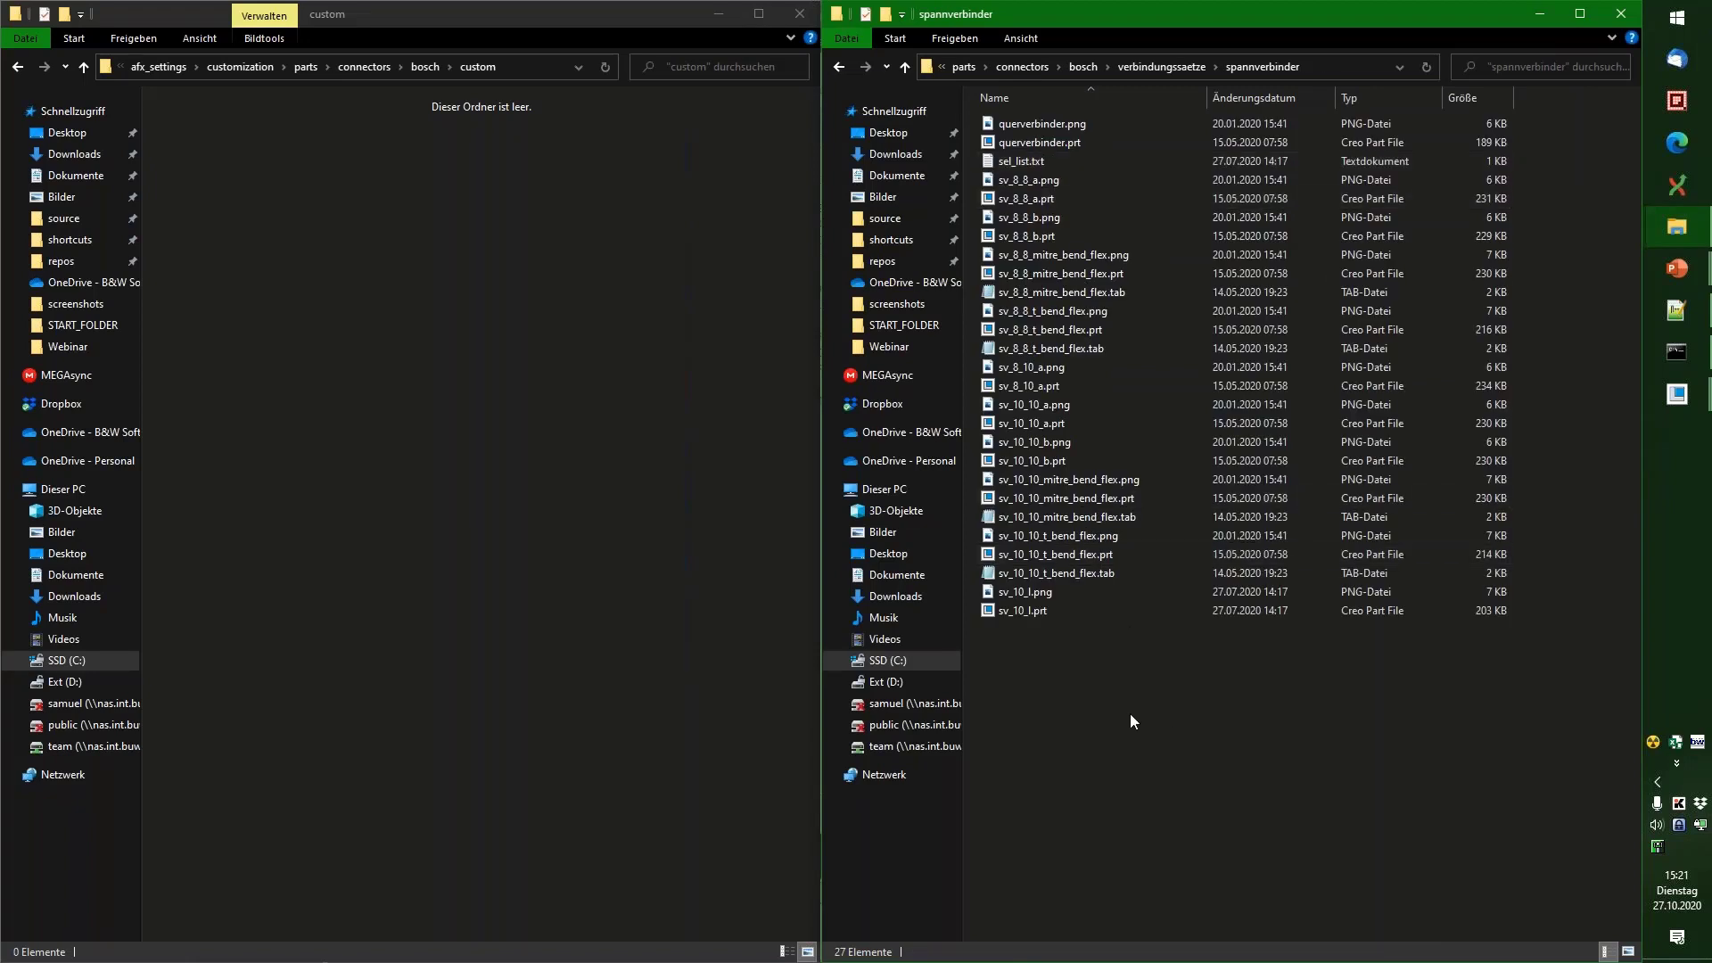
Step: Copy sv_8_8_a.png and sv_8_8_a.prt from the spannverbinder folder into the customization custom folder
click(1045, 183)
shift+click(1044, 198)
click(470, 260)
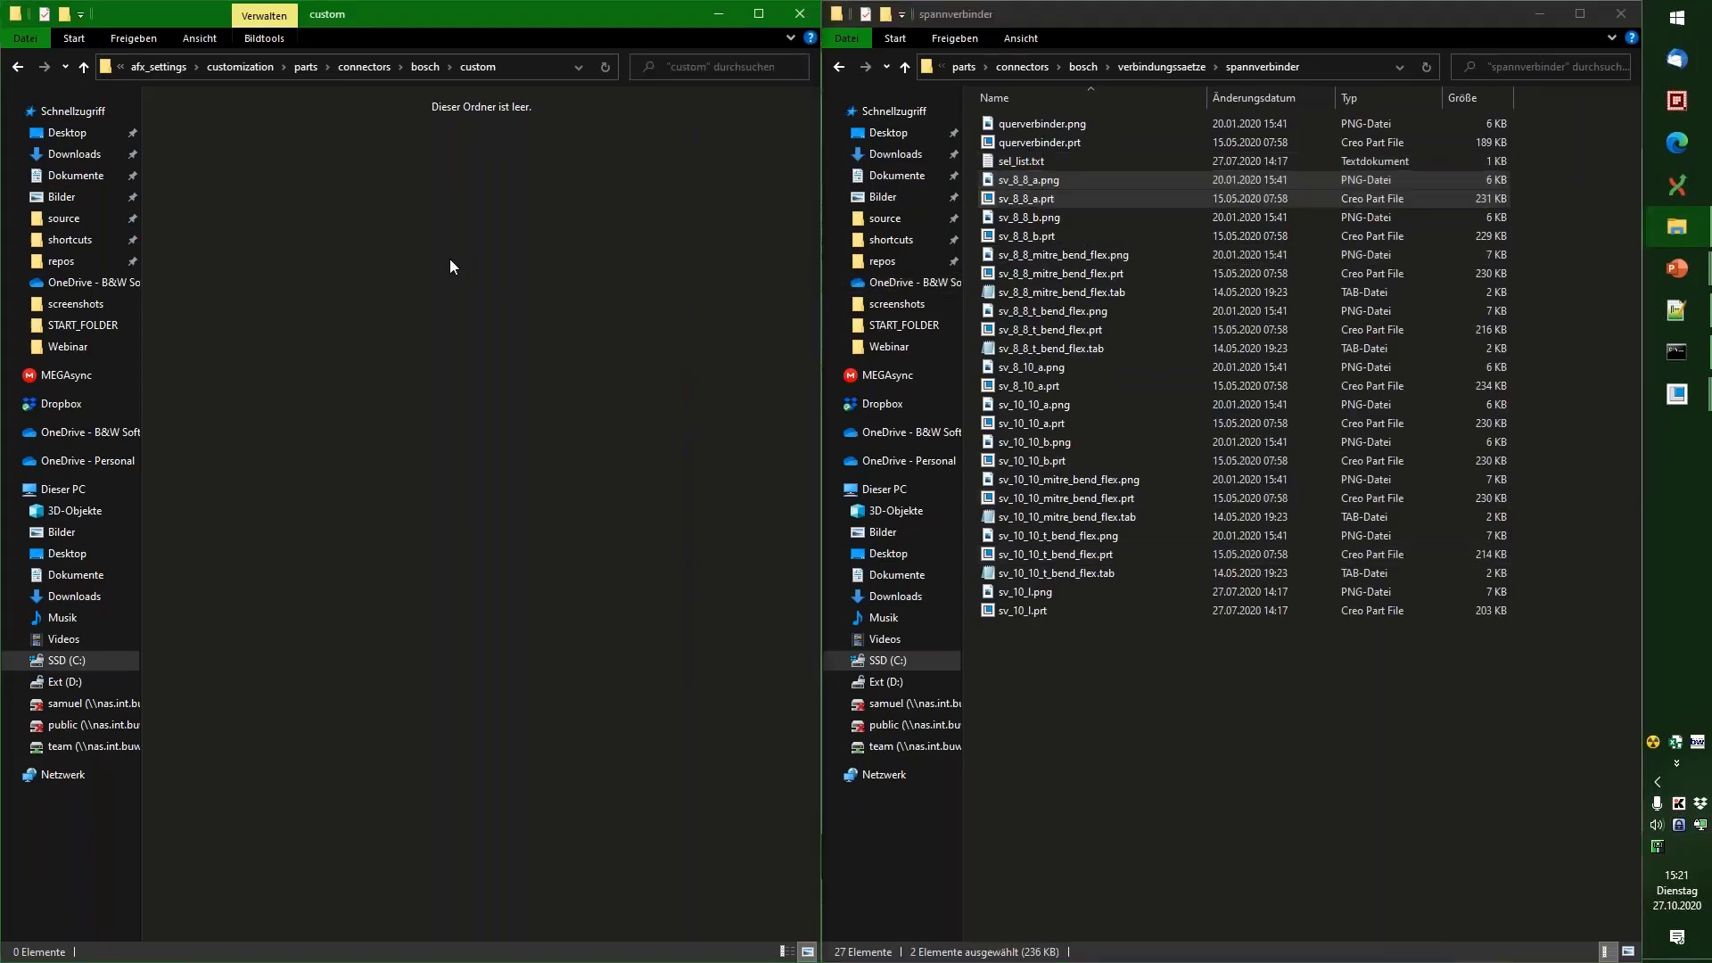
key(ctrl+v)
click(441, 288)
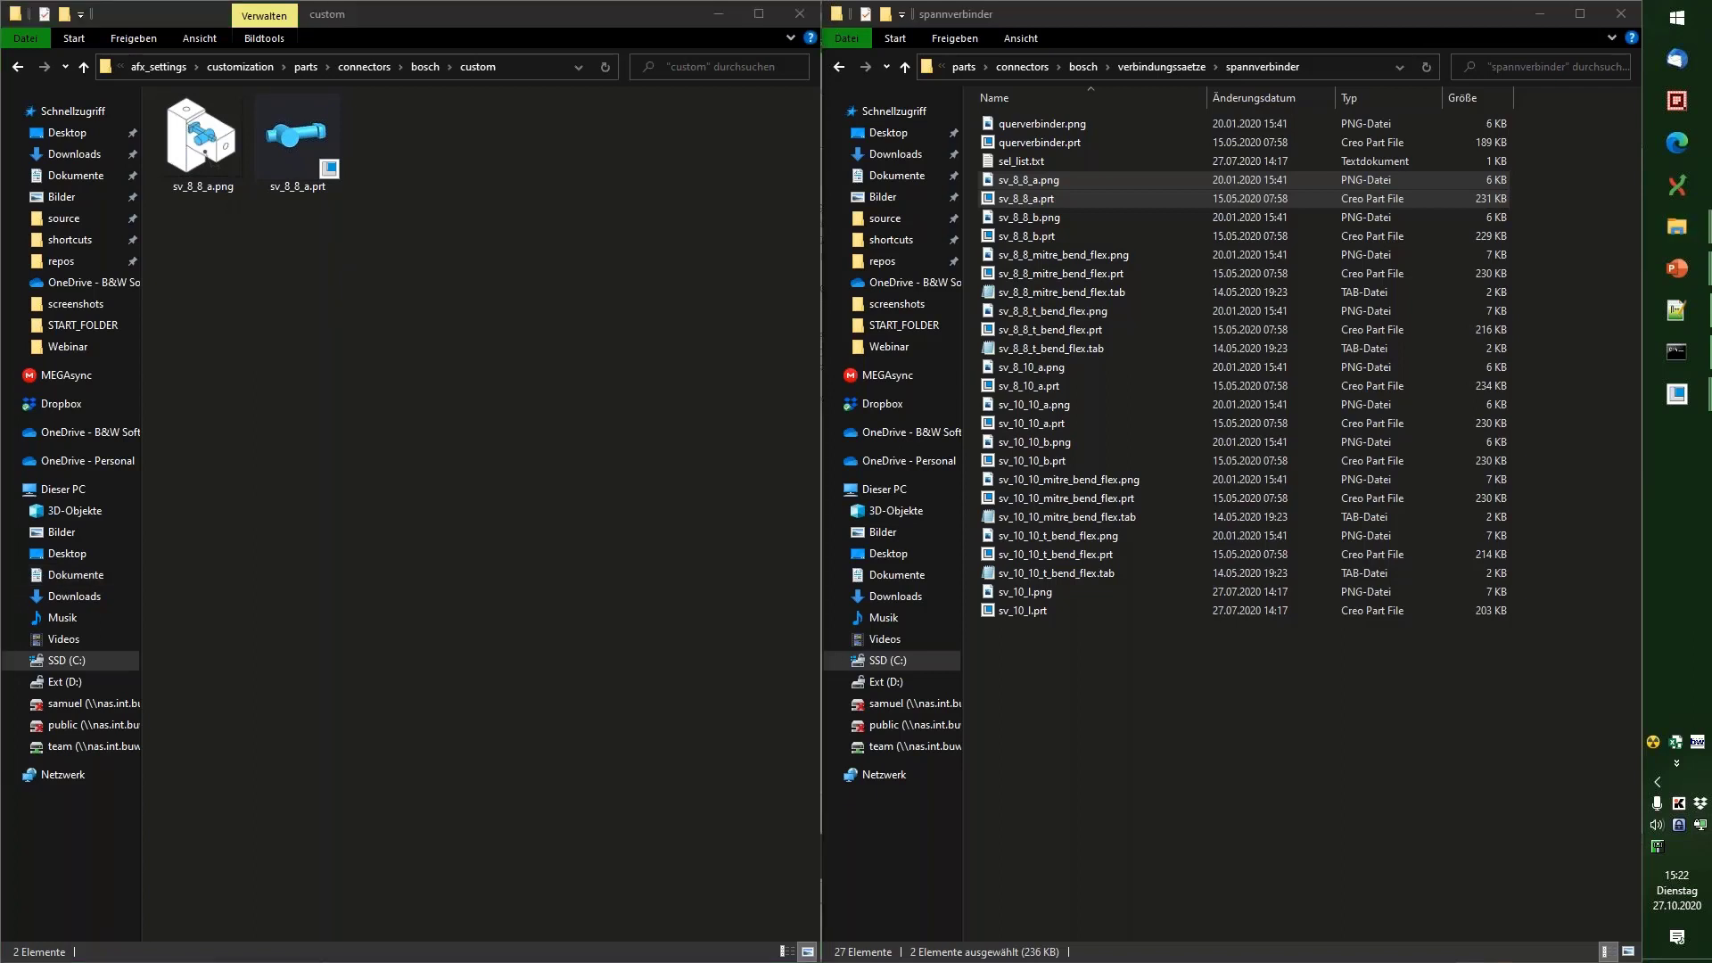
Step: Rename both sv_8_8_a files in the custom folder, the .prt and the .png, as WINDCHILL08154711, keeping their extensions
click(297, 138)
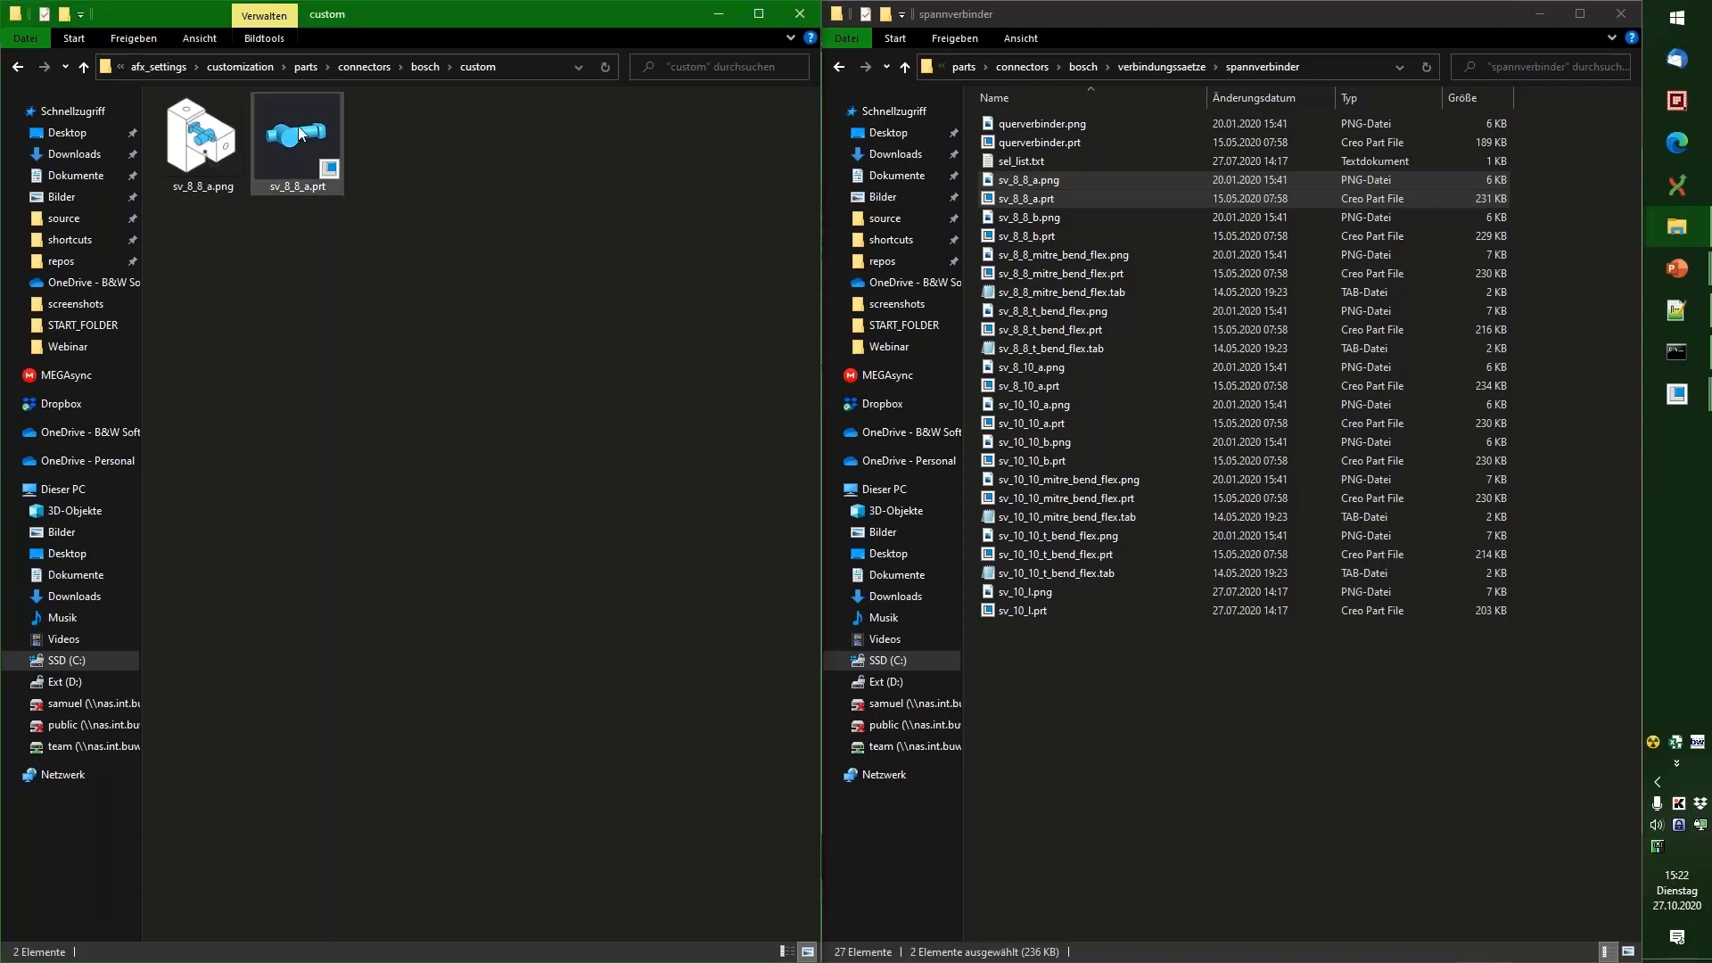
key(F2)
text(WINDCHILL08154711)
key(Return)
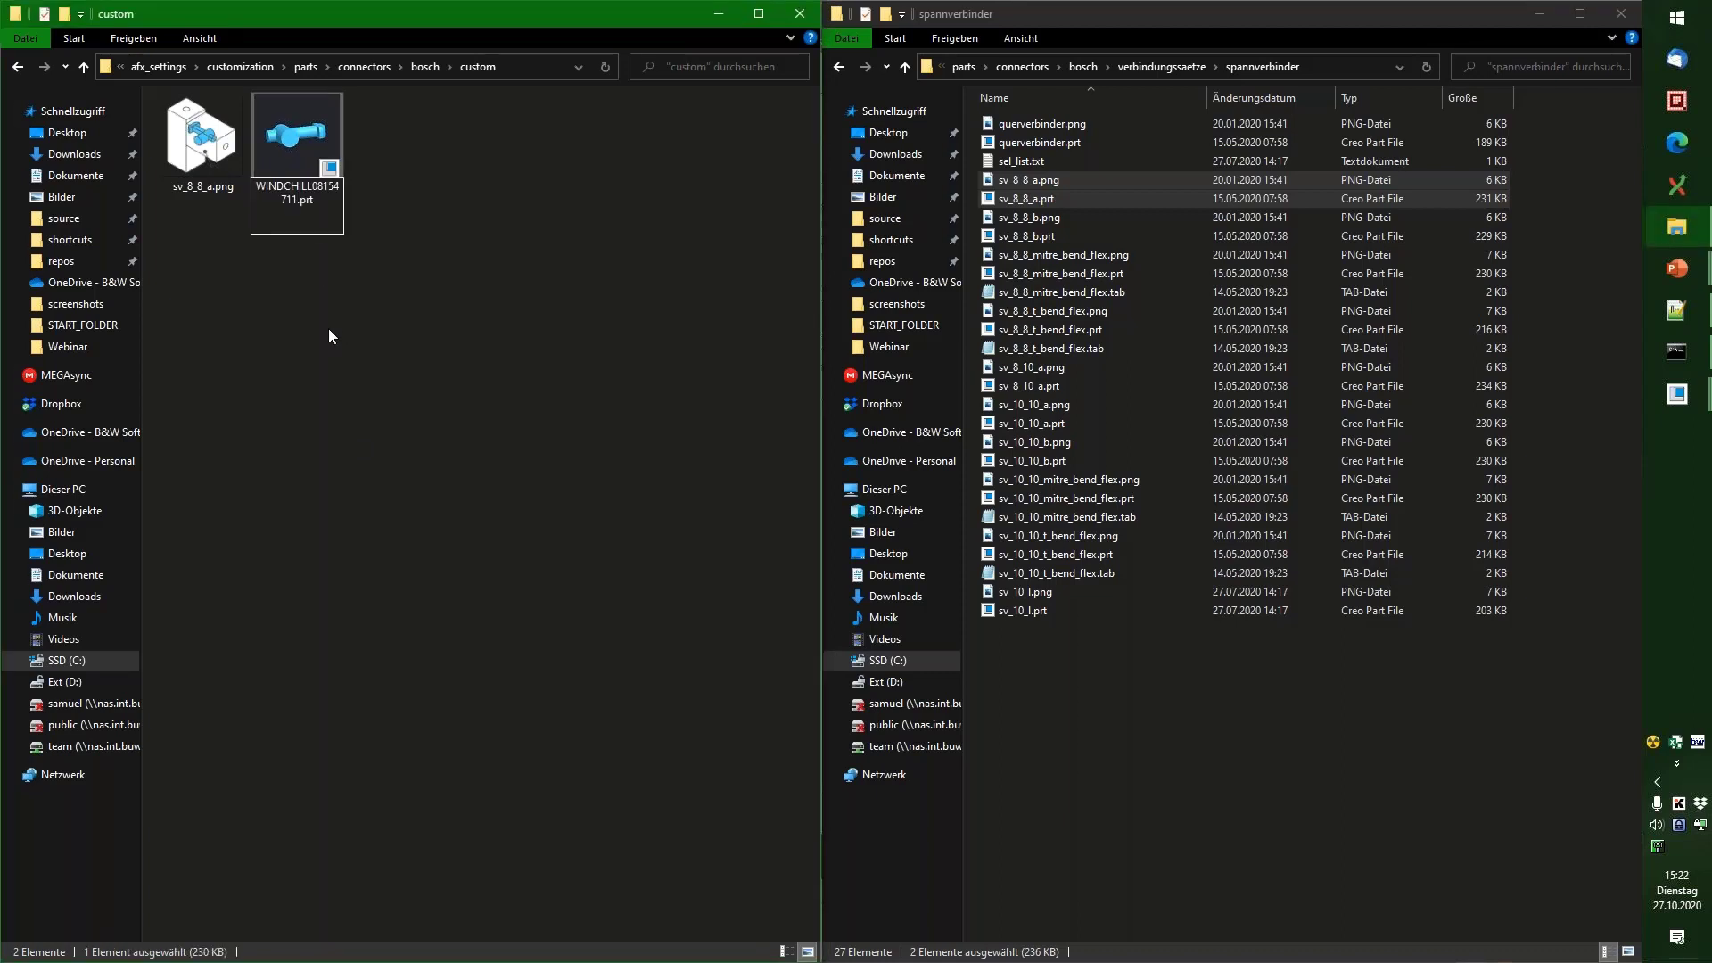
click(193, 190)
key(F2)
text(WINDCHILL08154711)
click(378, 351)
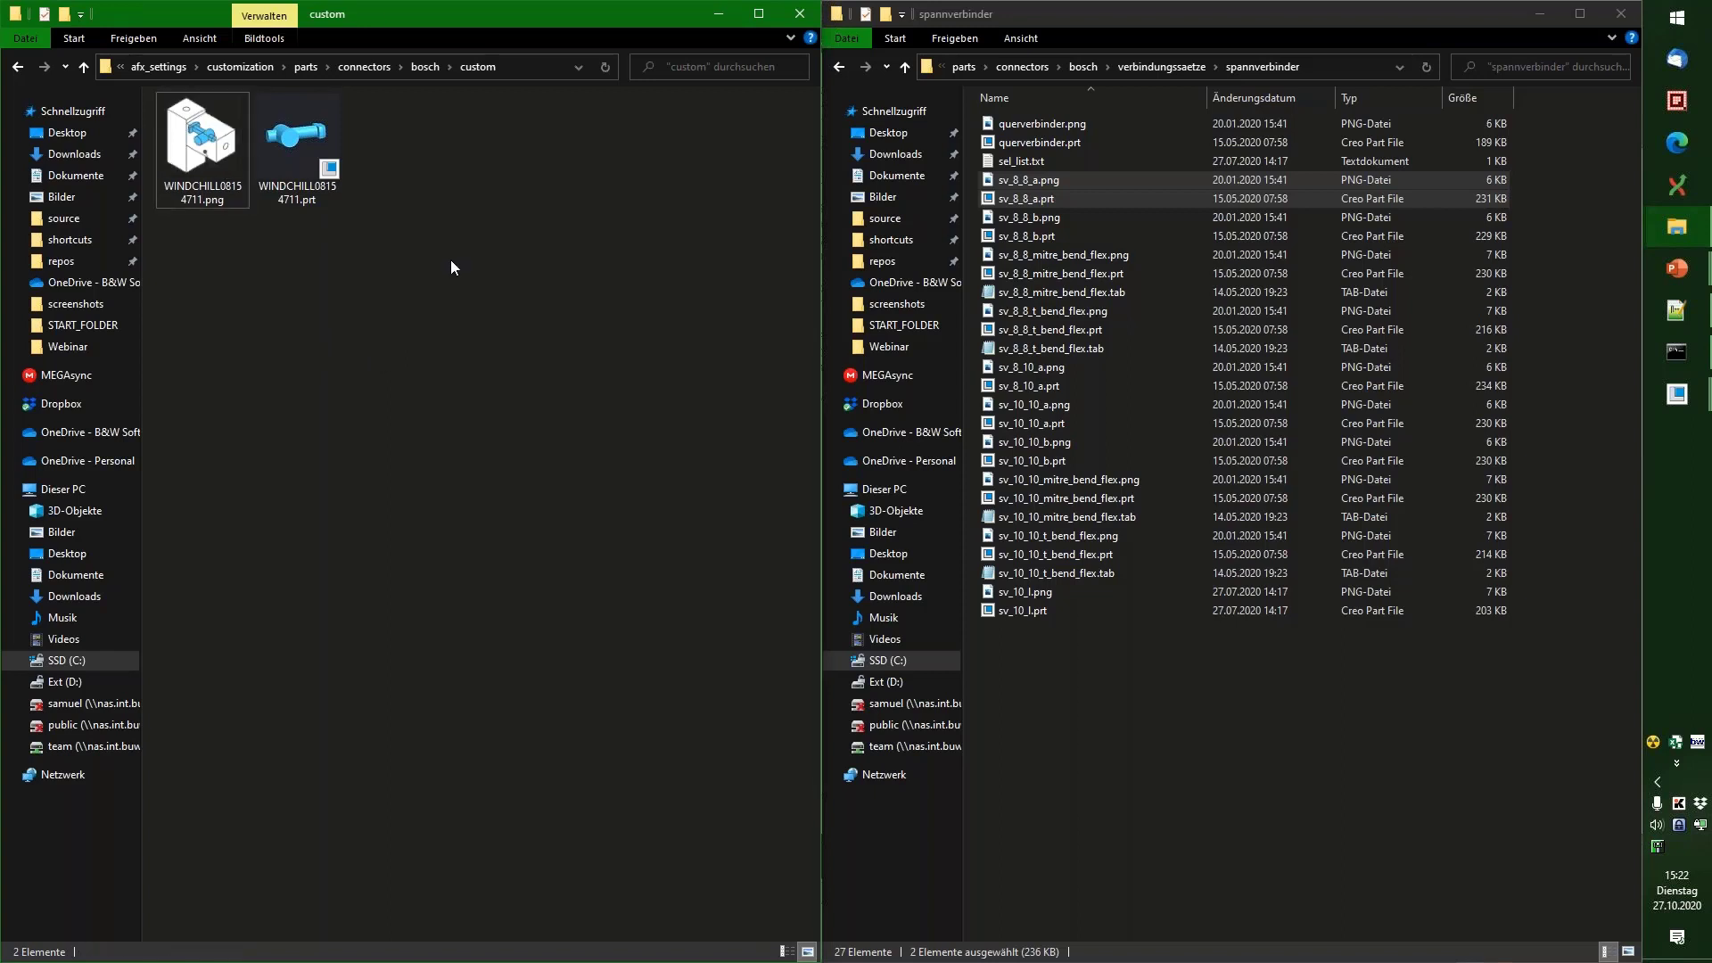
Step: Create a new text document named sel_list.txt in the custom folder
right_click(472, 179)
mouse_move(600, 474)
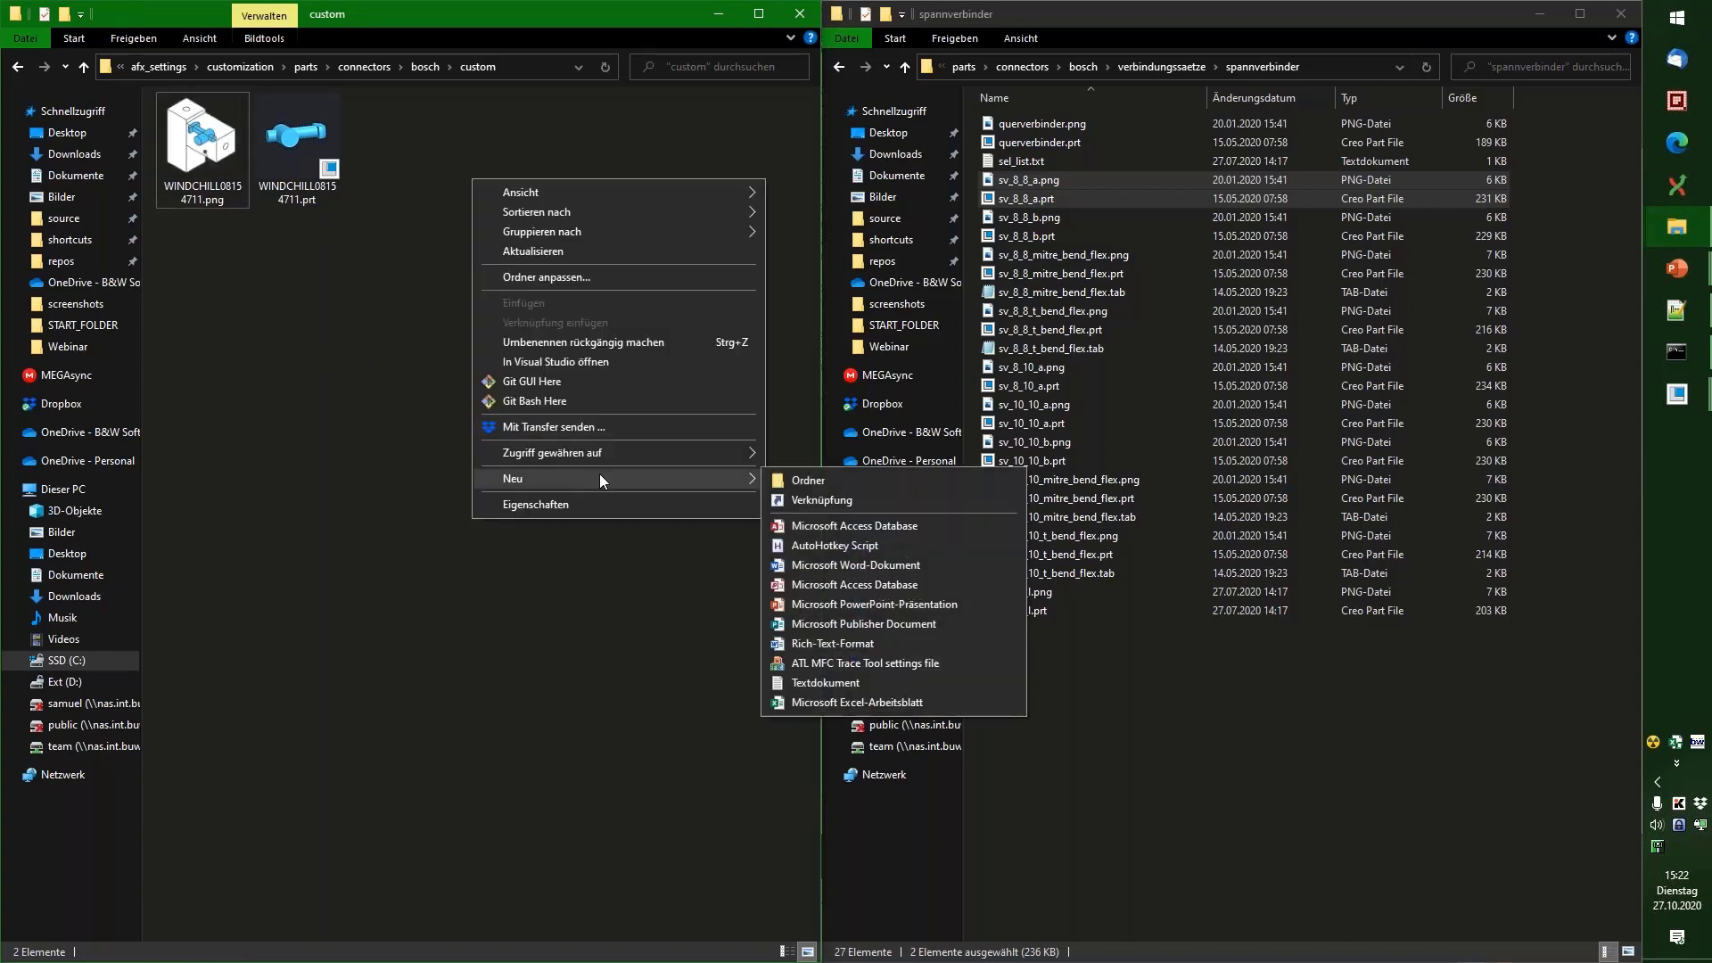
click(836, 680)
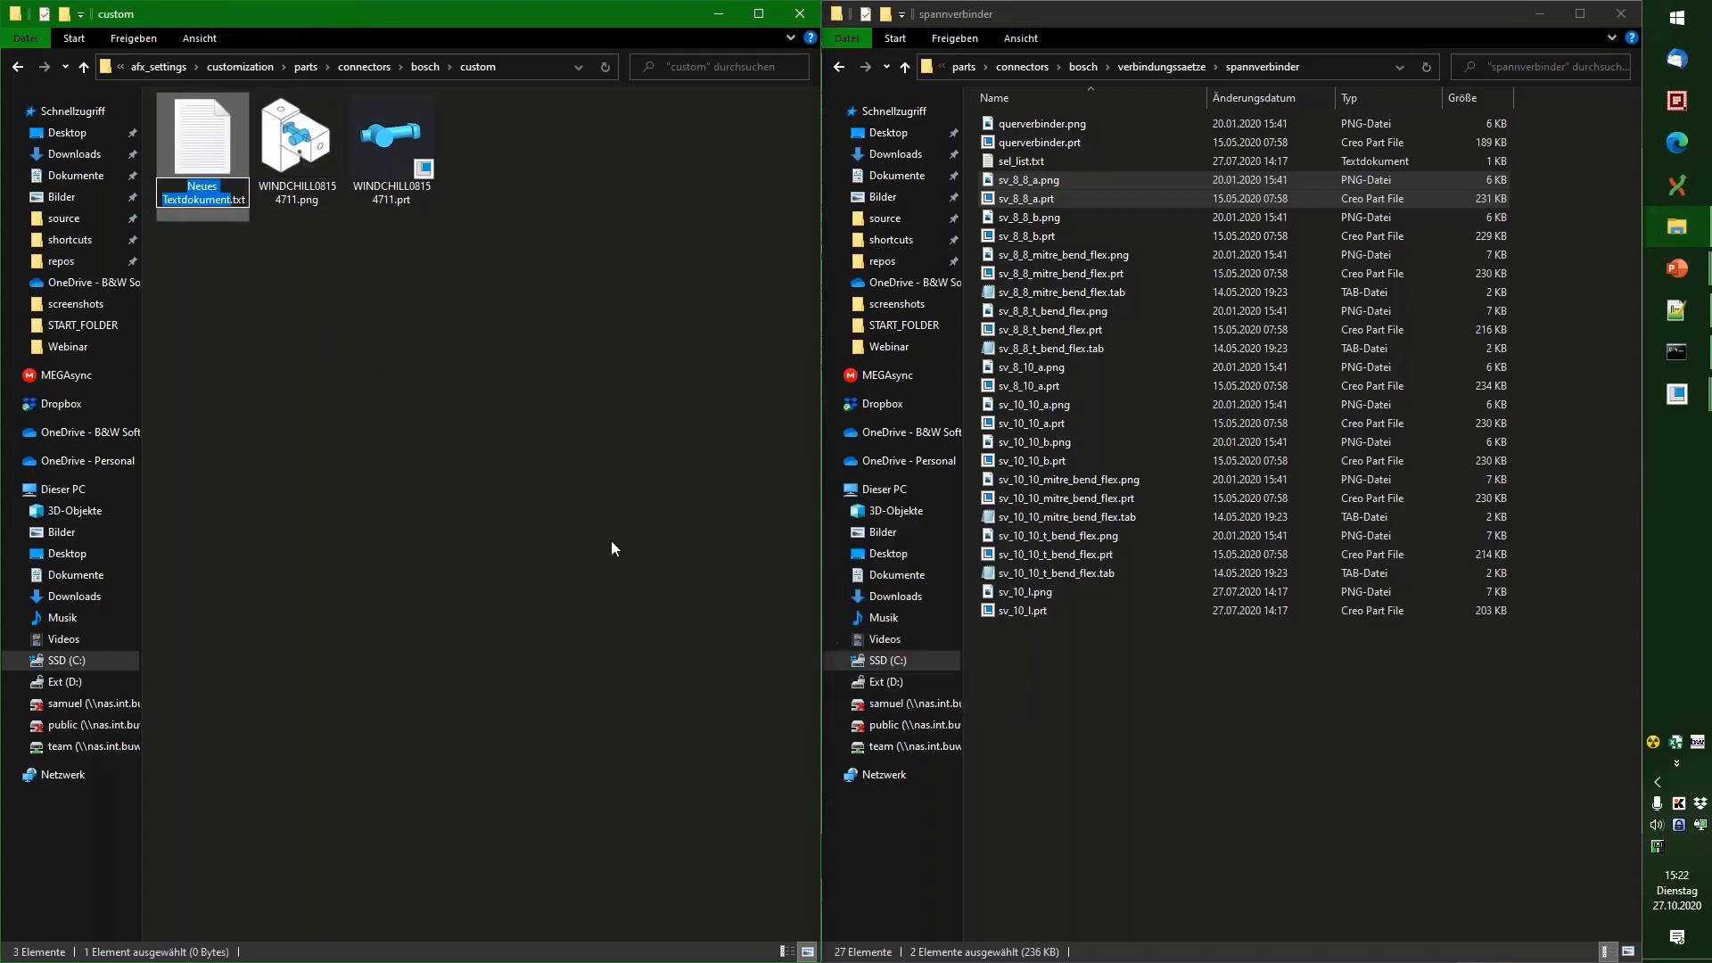
text(sel_list)
key(Return)
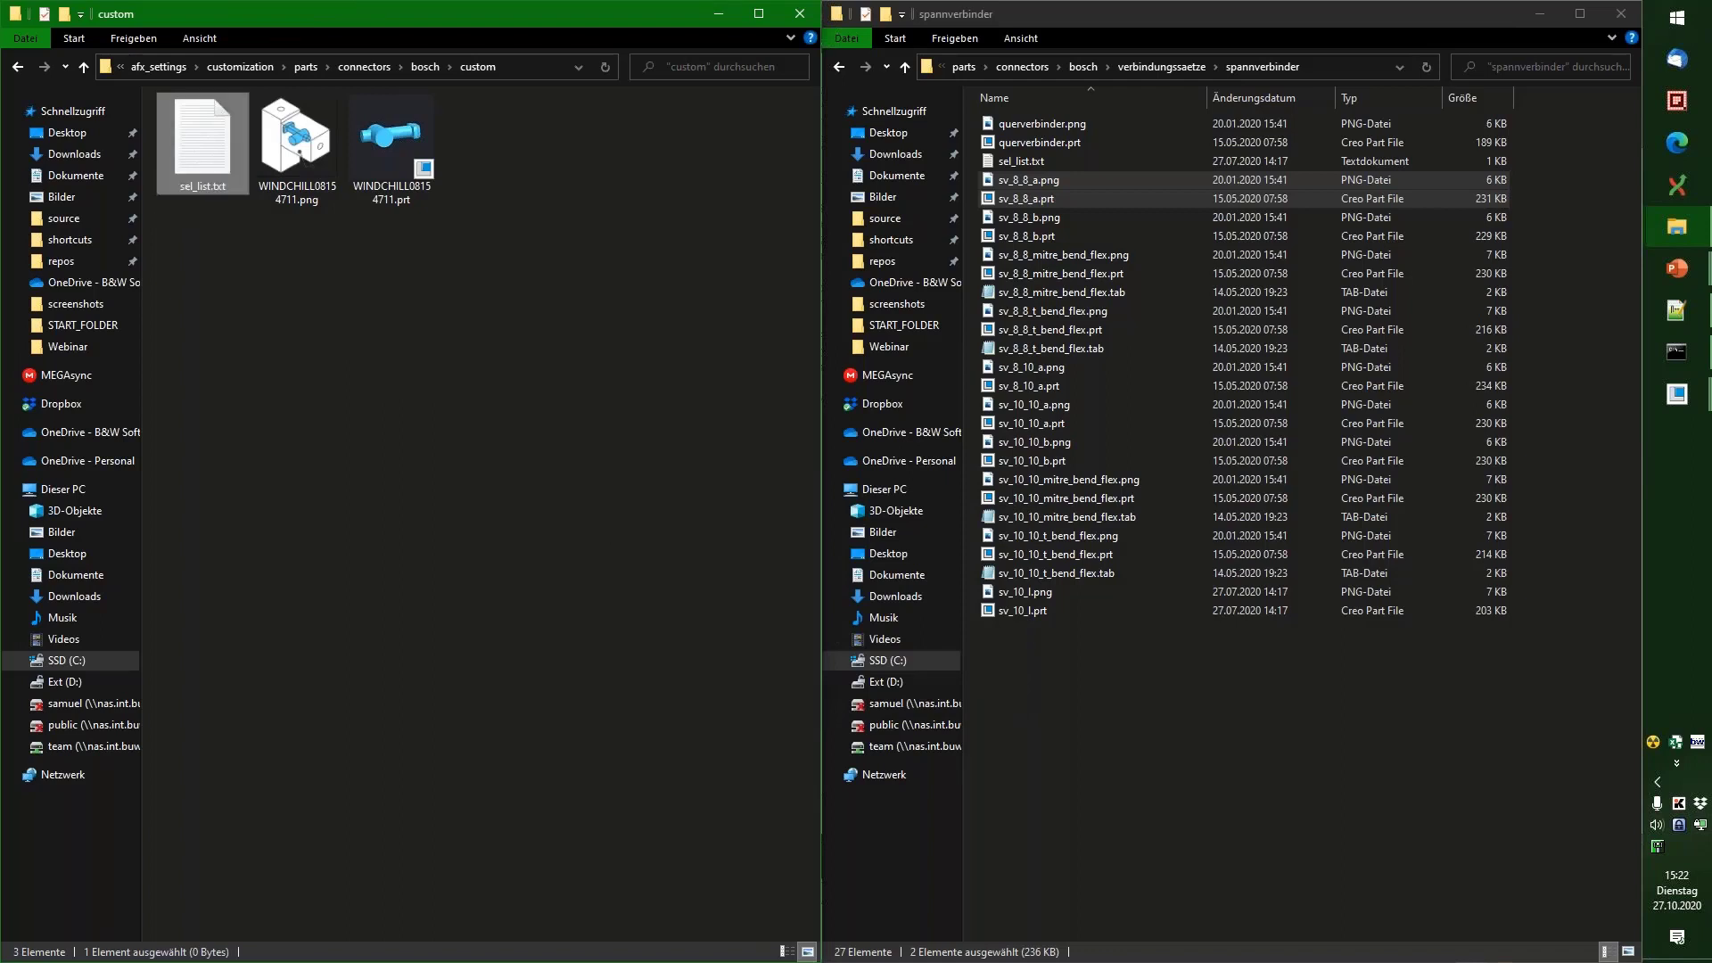
Step: Open the new sel_list.txt in Notepad++, enter the line "WINDCHILL08154711 part" and save the file
key(Return)
text(WINDCHILL08154711)
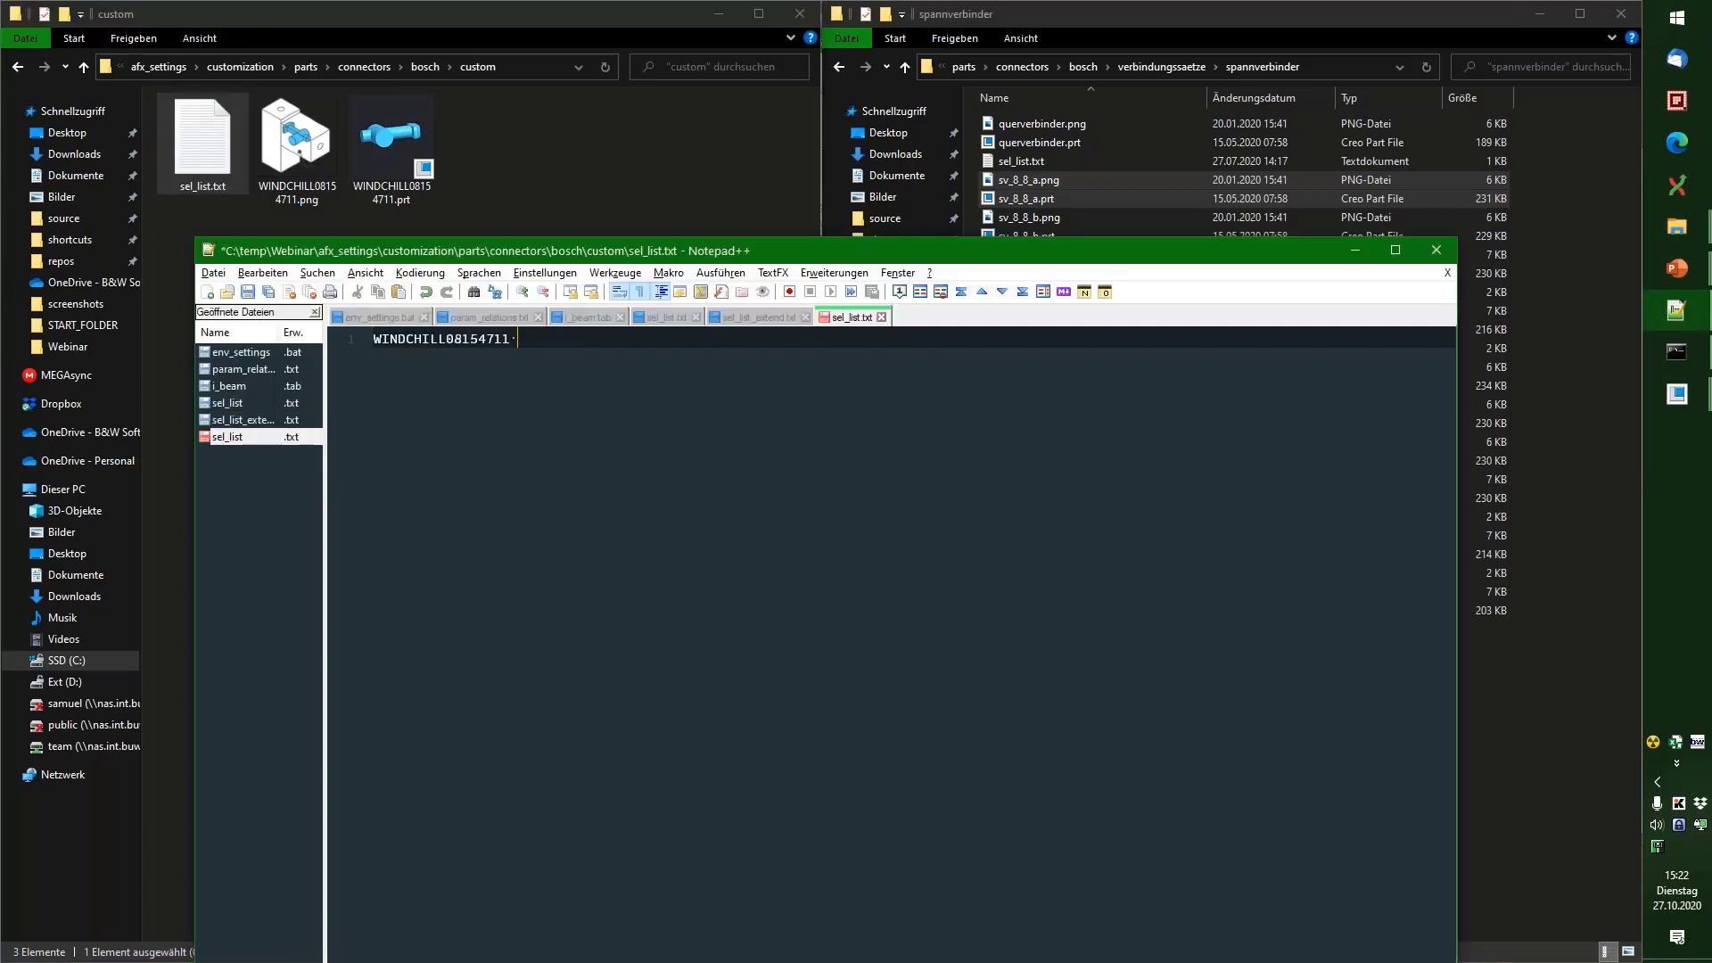
text(part)
key(ctrl+s)
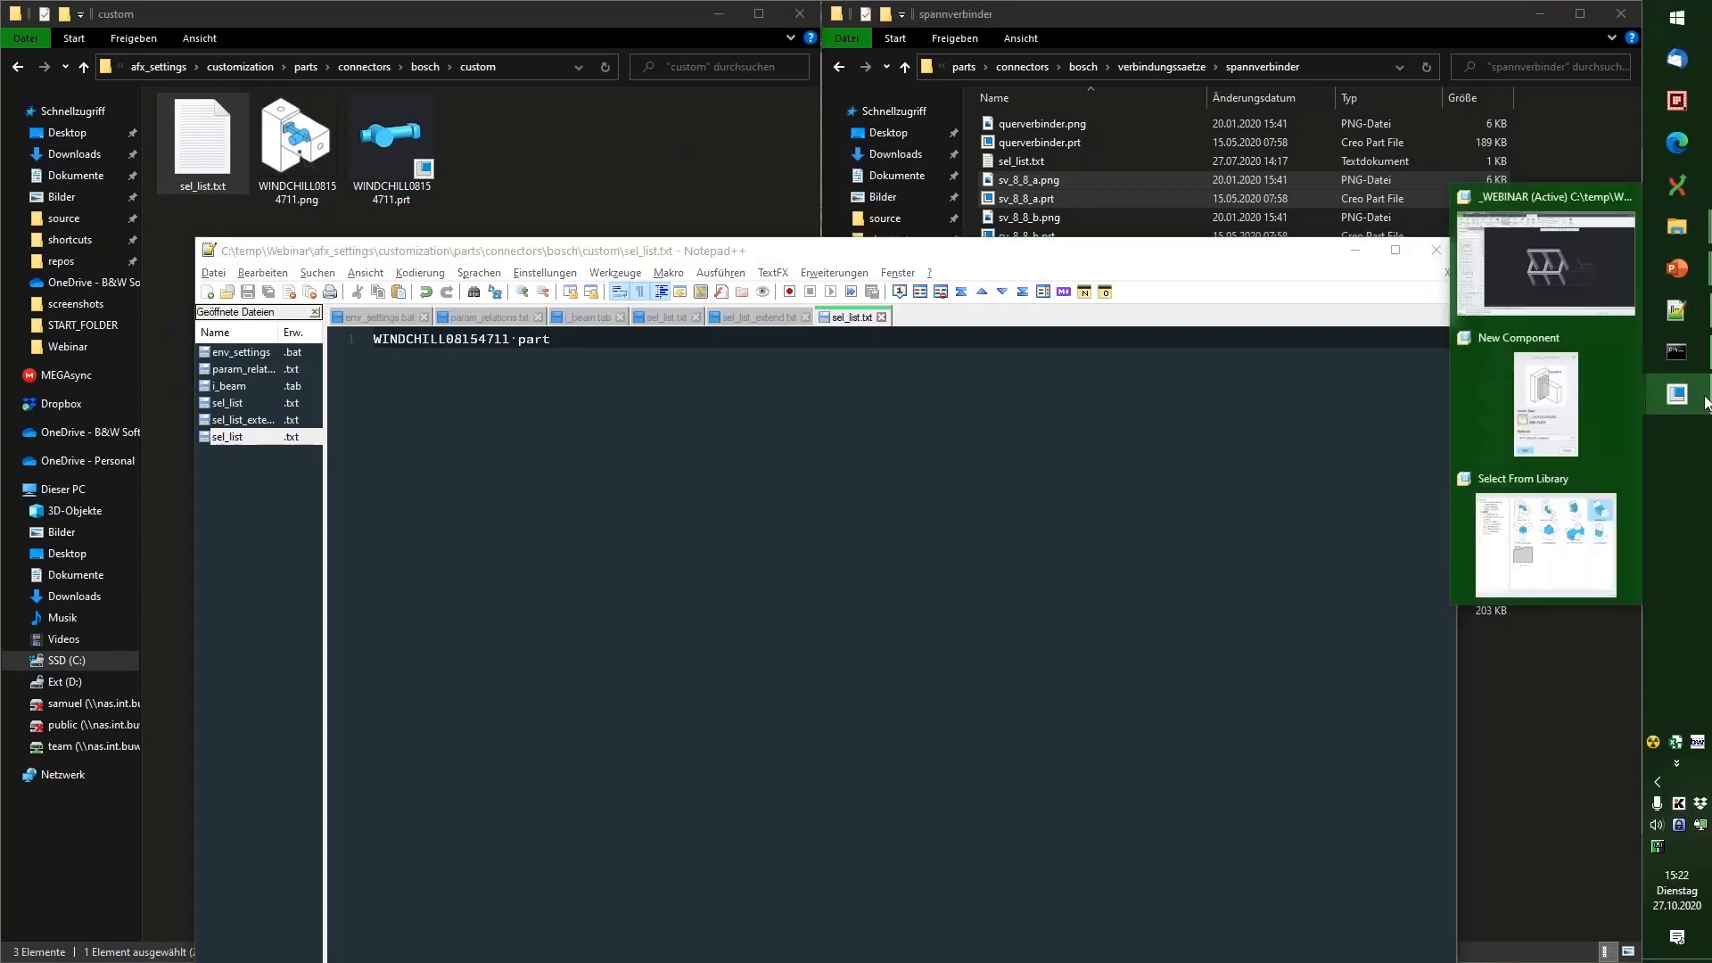
Step: Switch to Creo Parametric, save the AFX options again and select WINDCHILL08154711 in the BOSCH custom group for a new connector element
click(1547, 258)
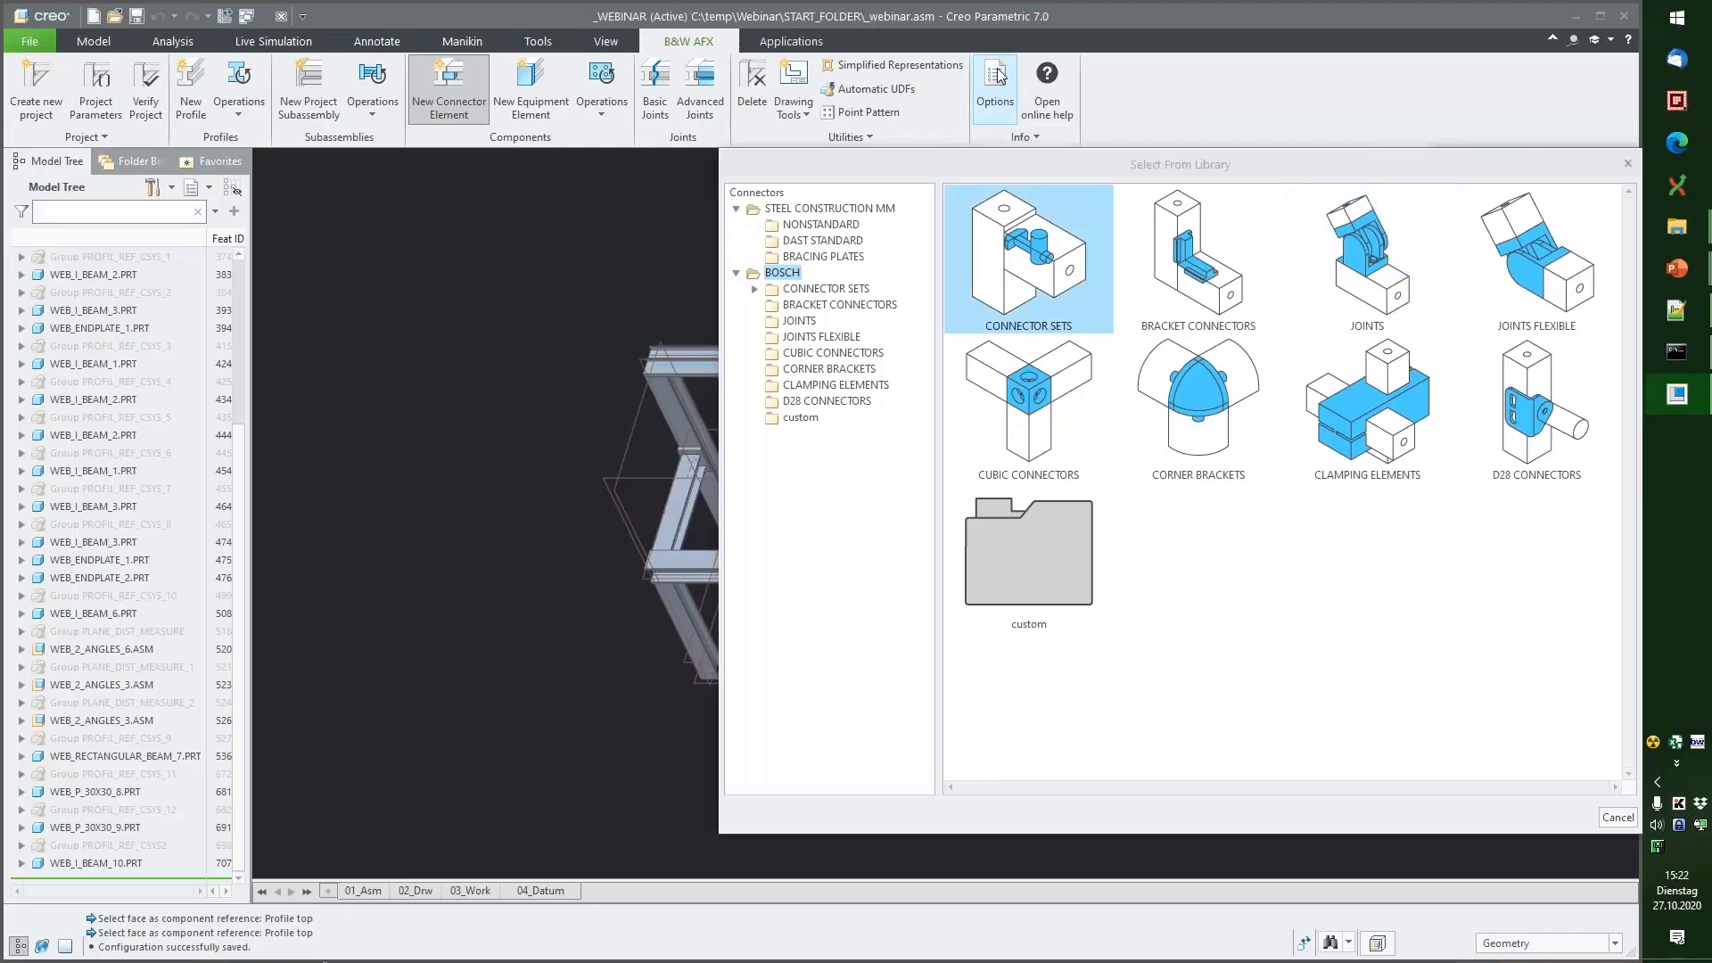
click(997, 79)
click(1180, 758)
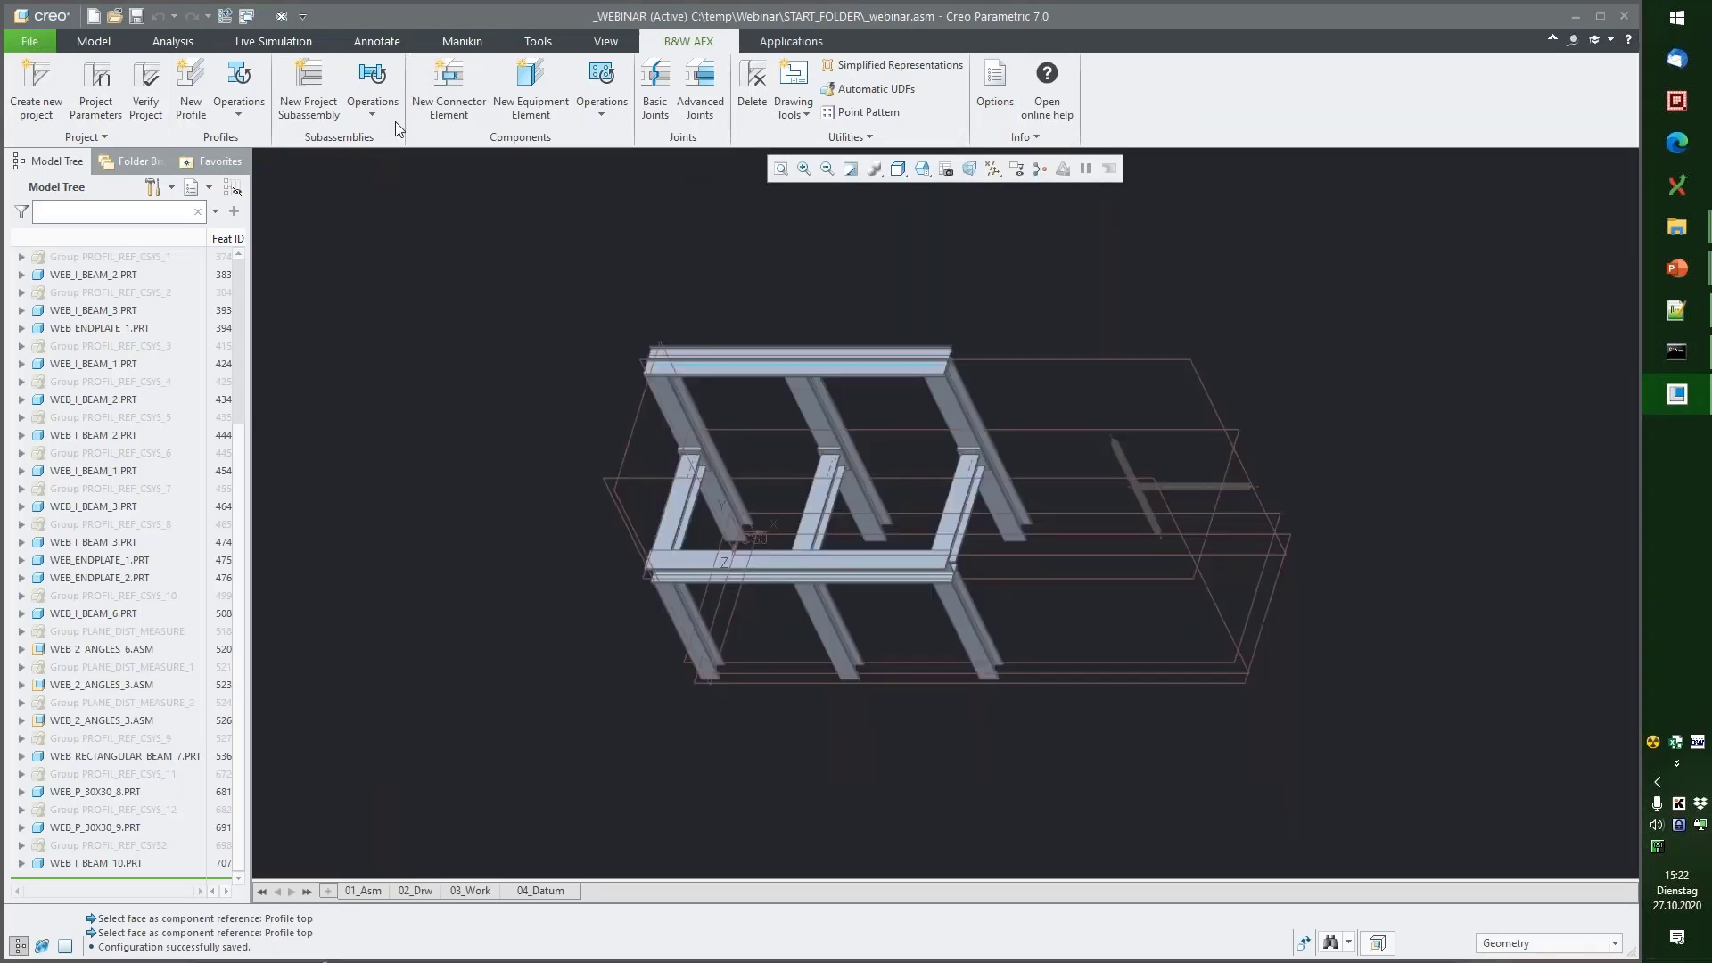
click(451, 81)
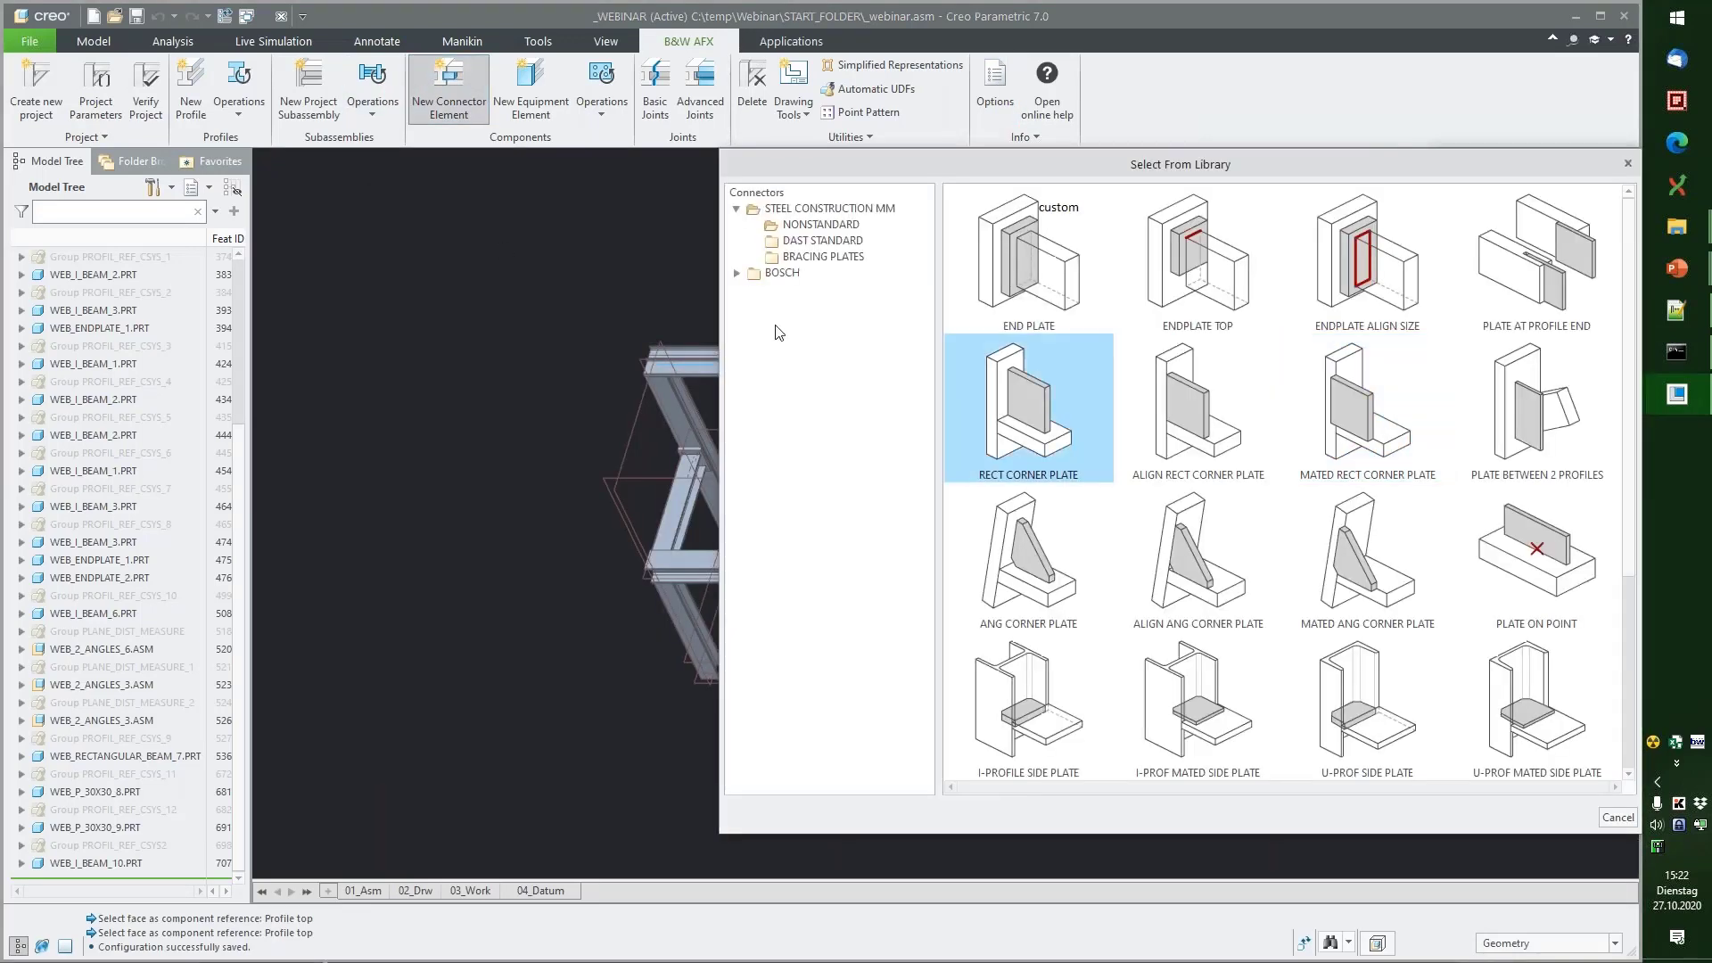
click(782, 274)
double_click(1035, 549)
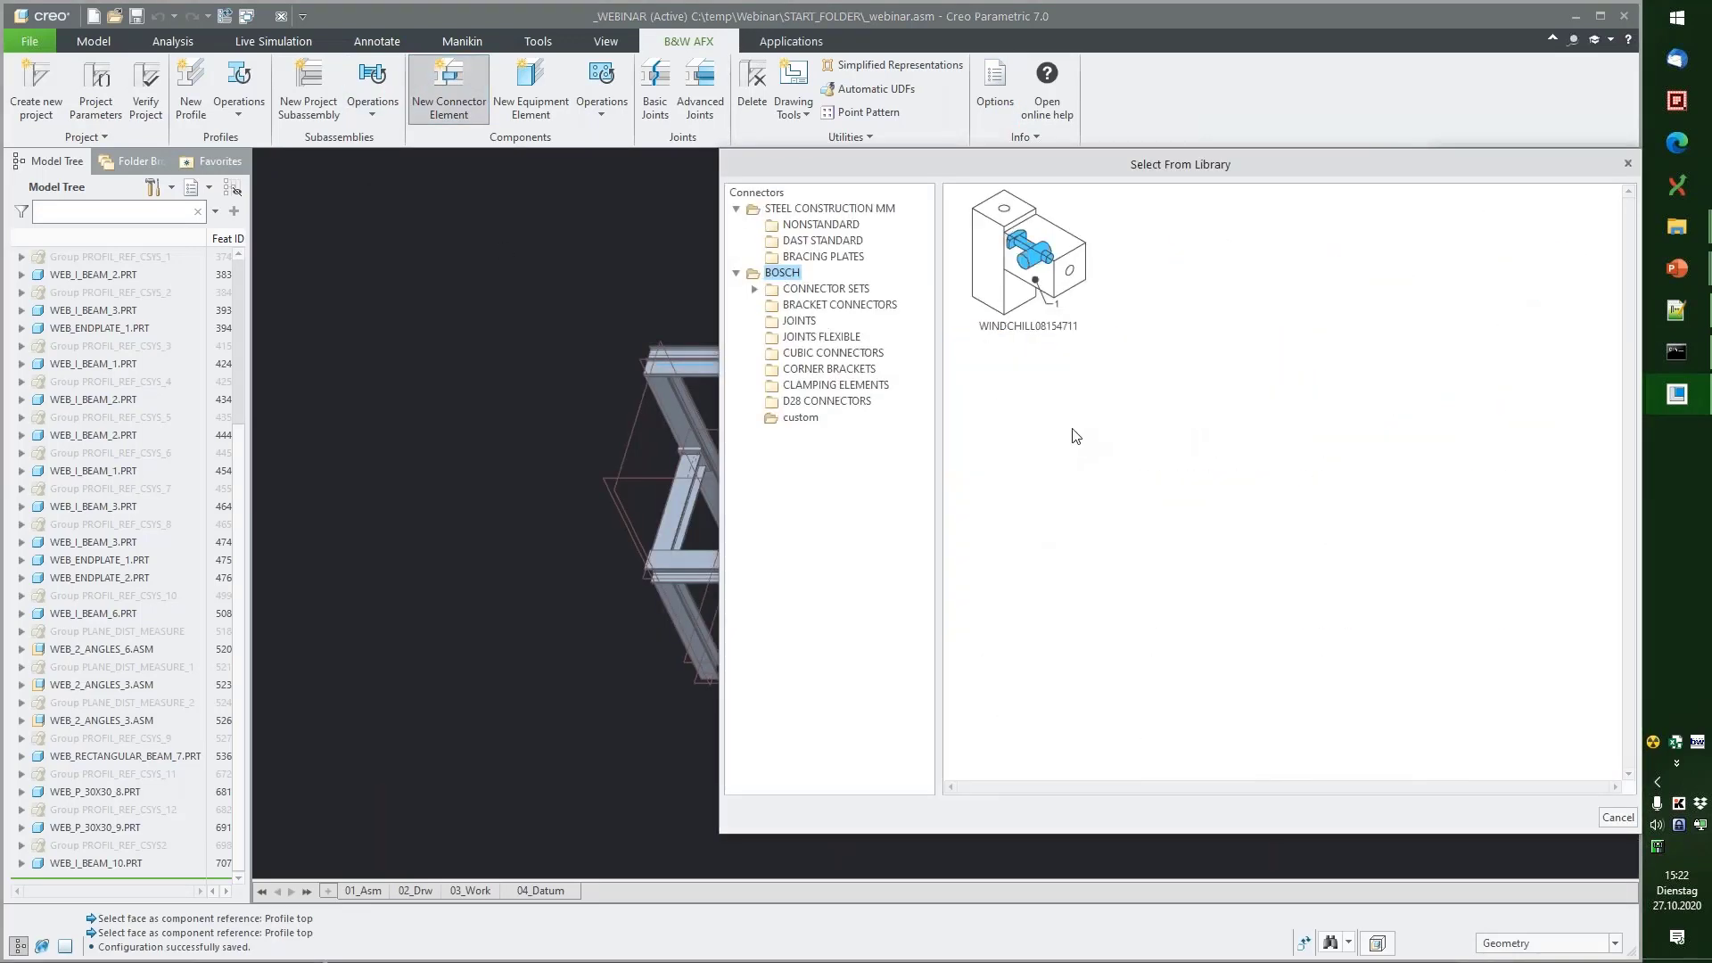
click(1021, 319)
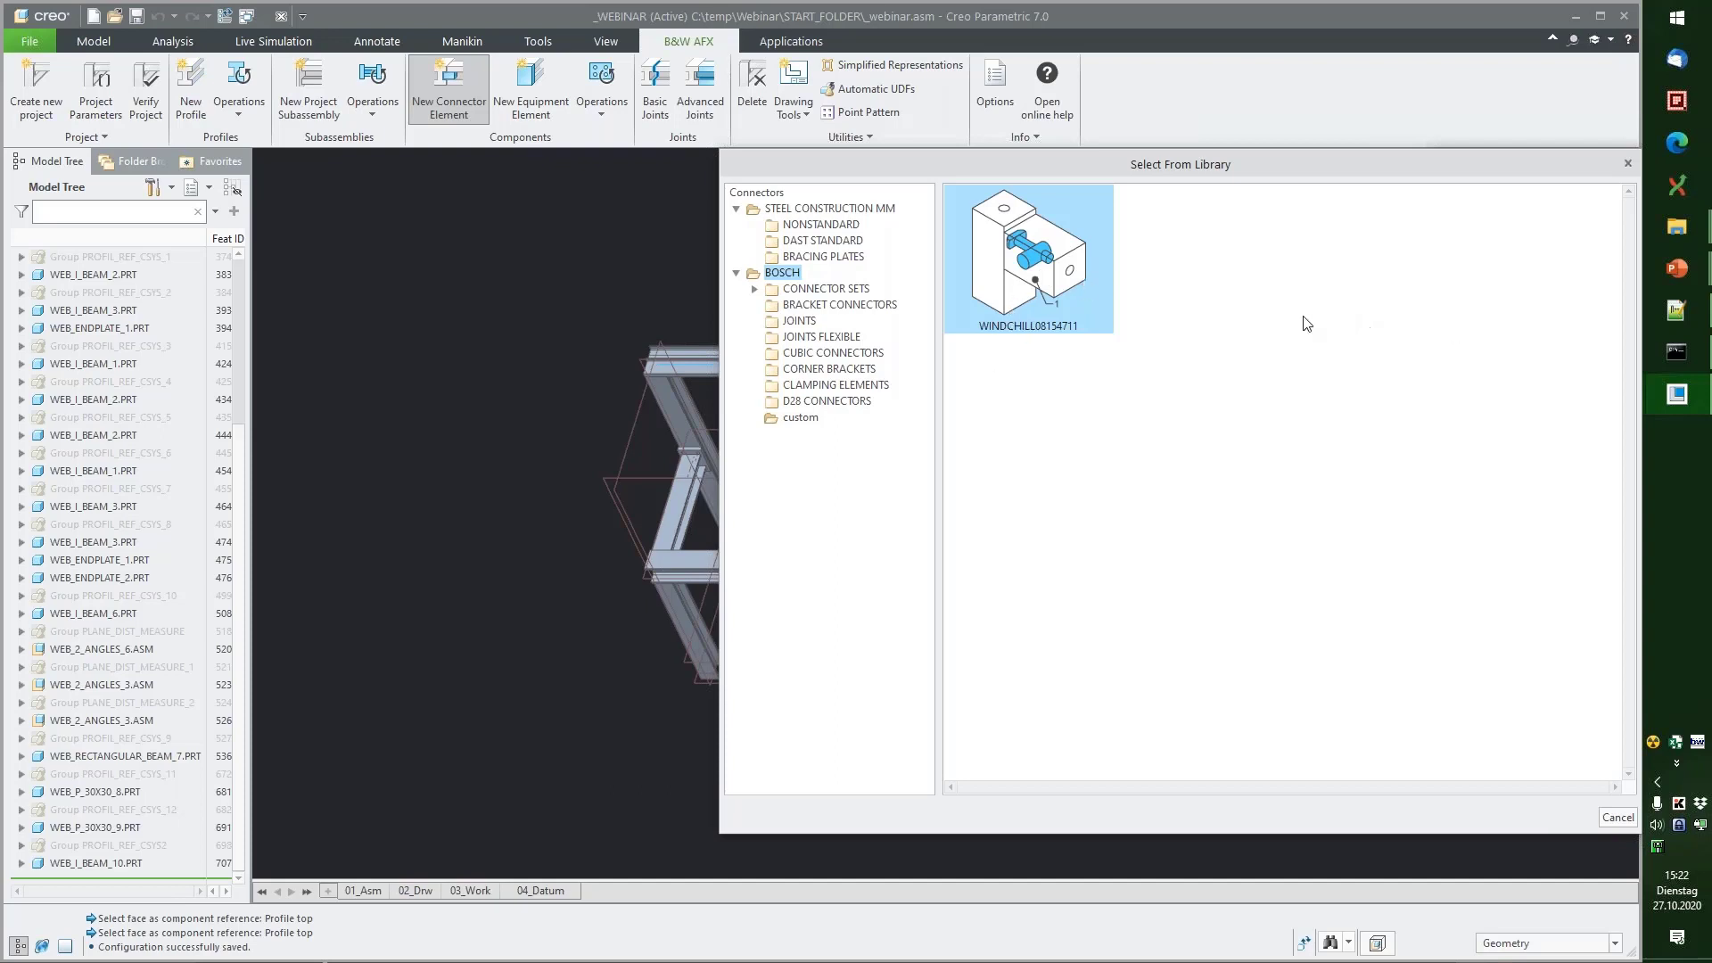
Step: Move the library window away from the New Component dialog and look at the renamed files in the custom folder
mouse_move(1688, 230)
click(1371, 142)
drag(1252, 164, 1179, 168)
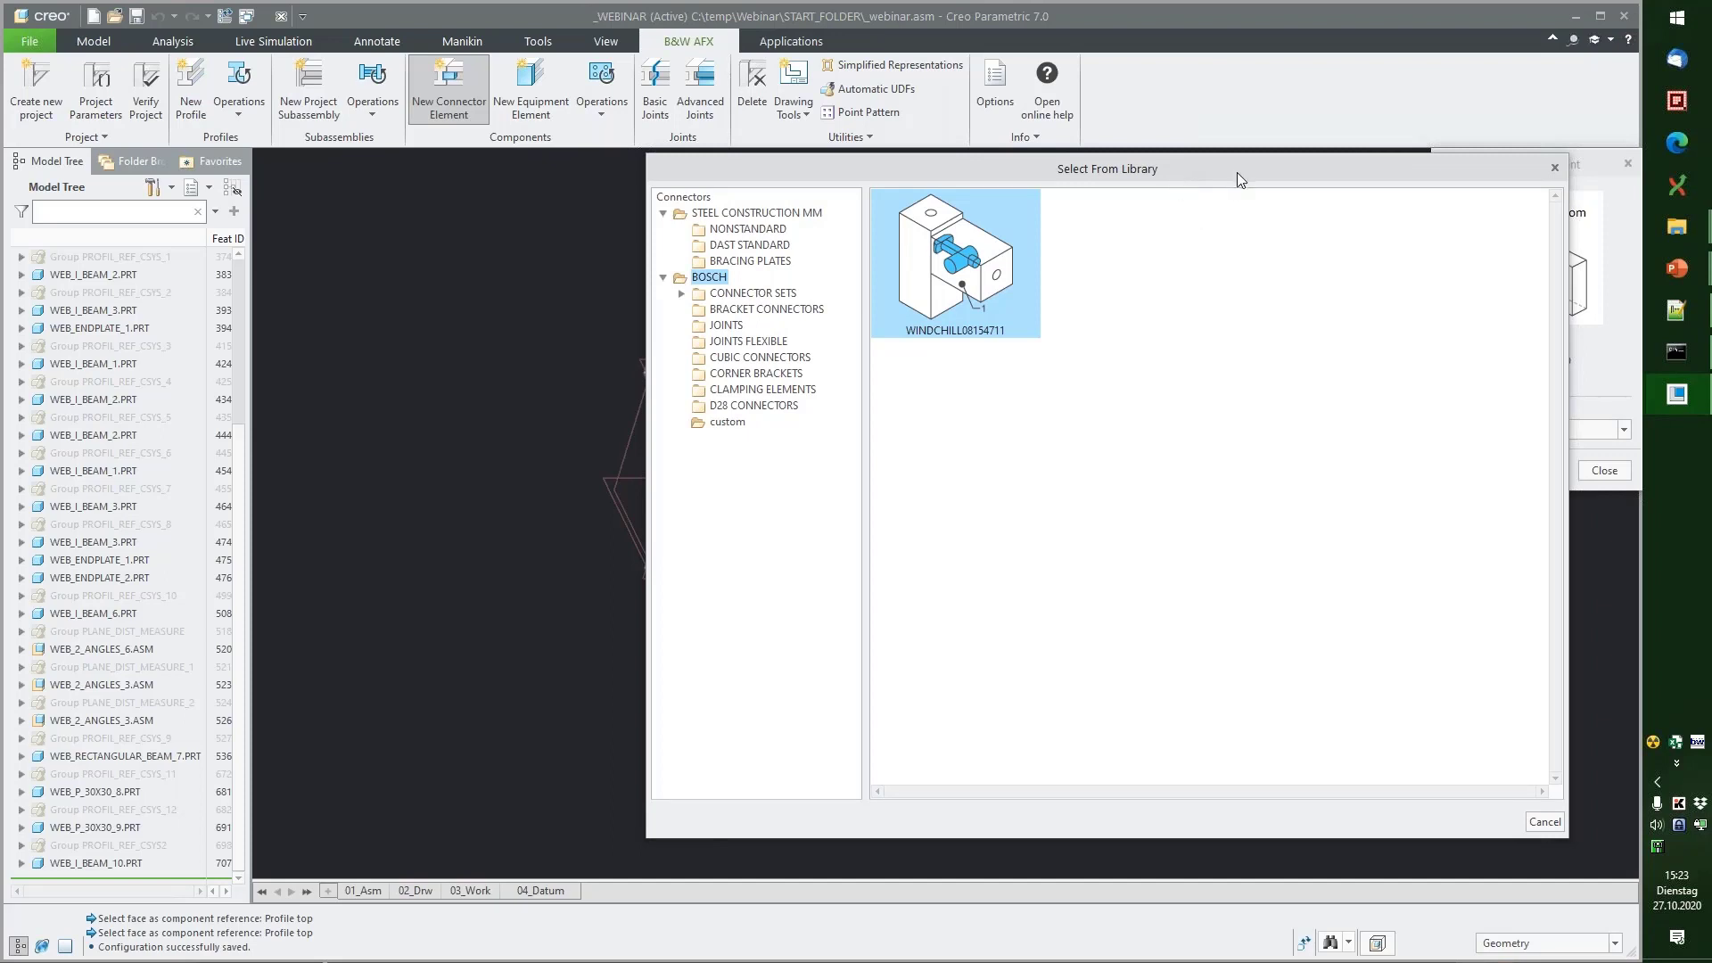
drag(1240, 171, 1094, 167)
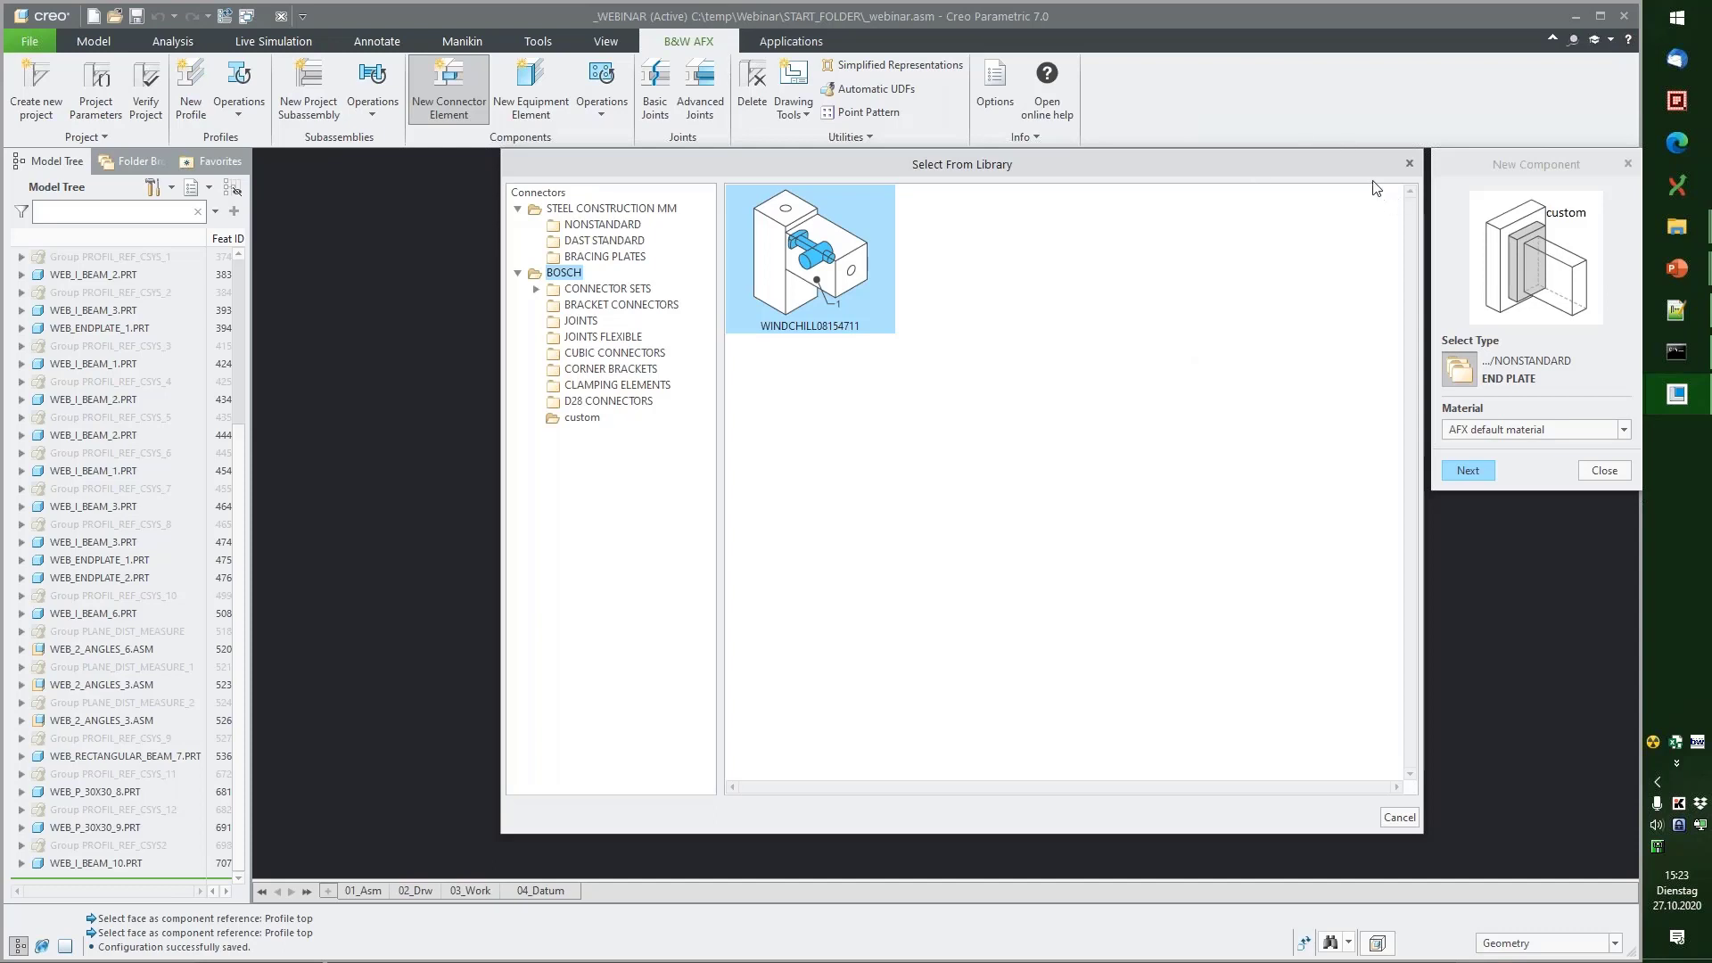
mouse_move(1658, 234)
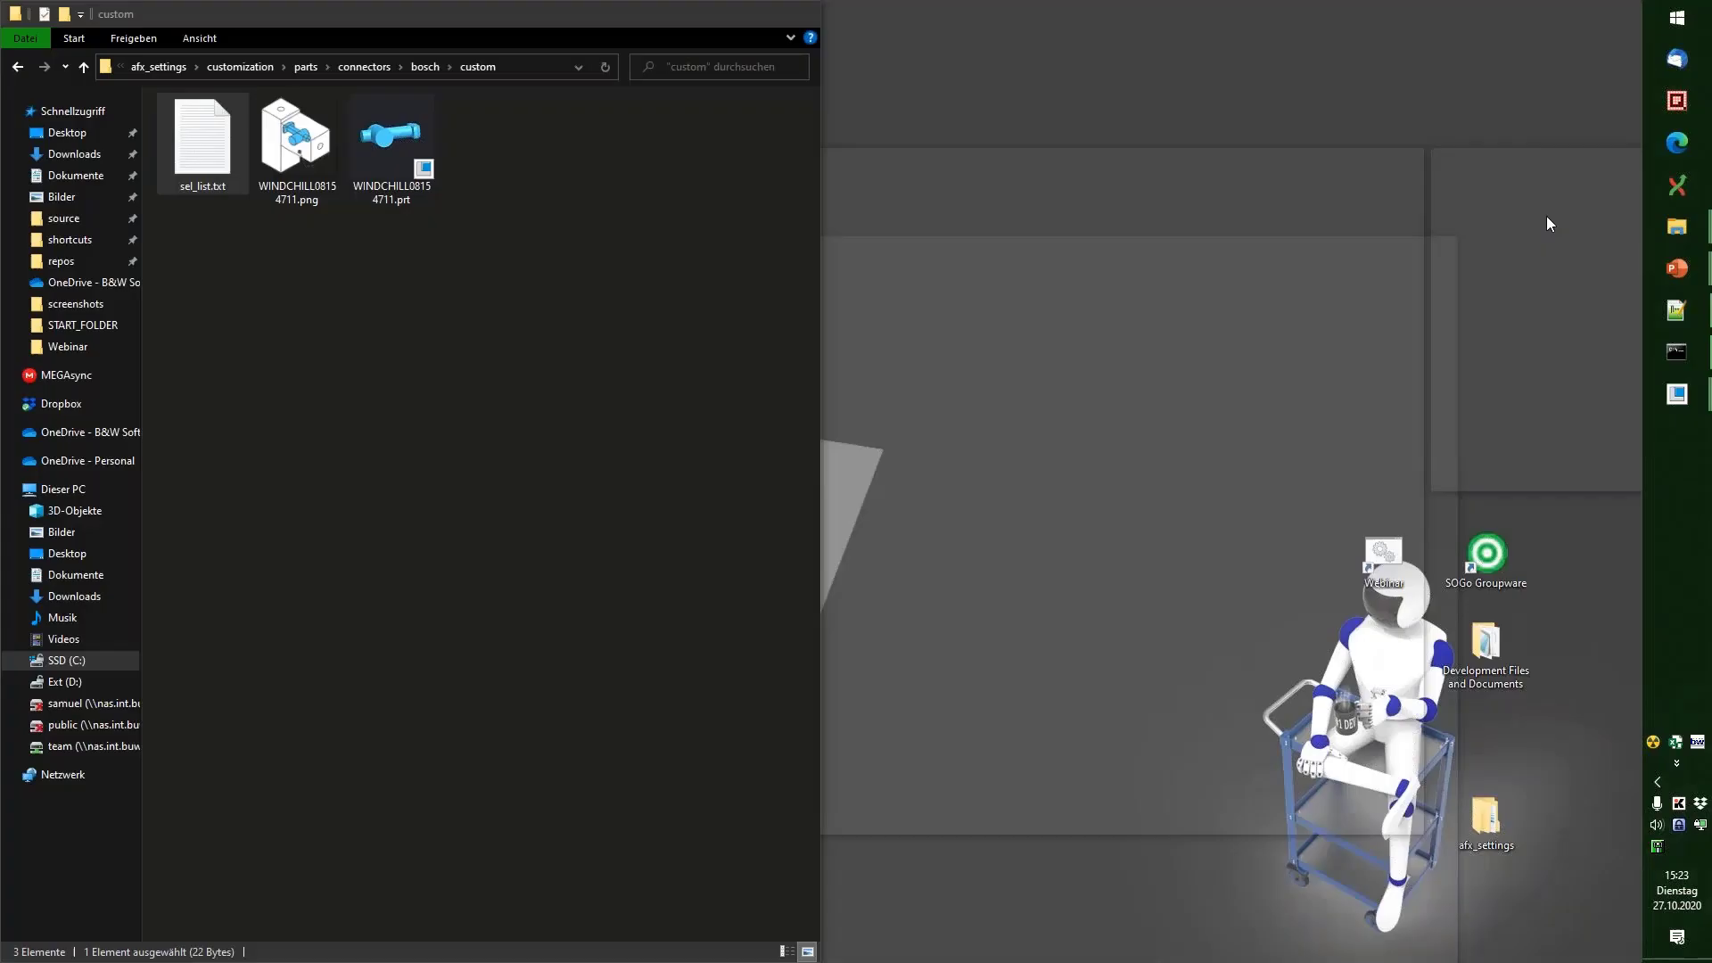
click(1546, 216)
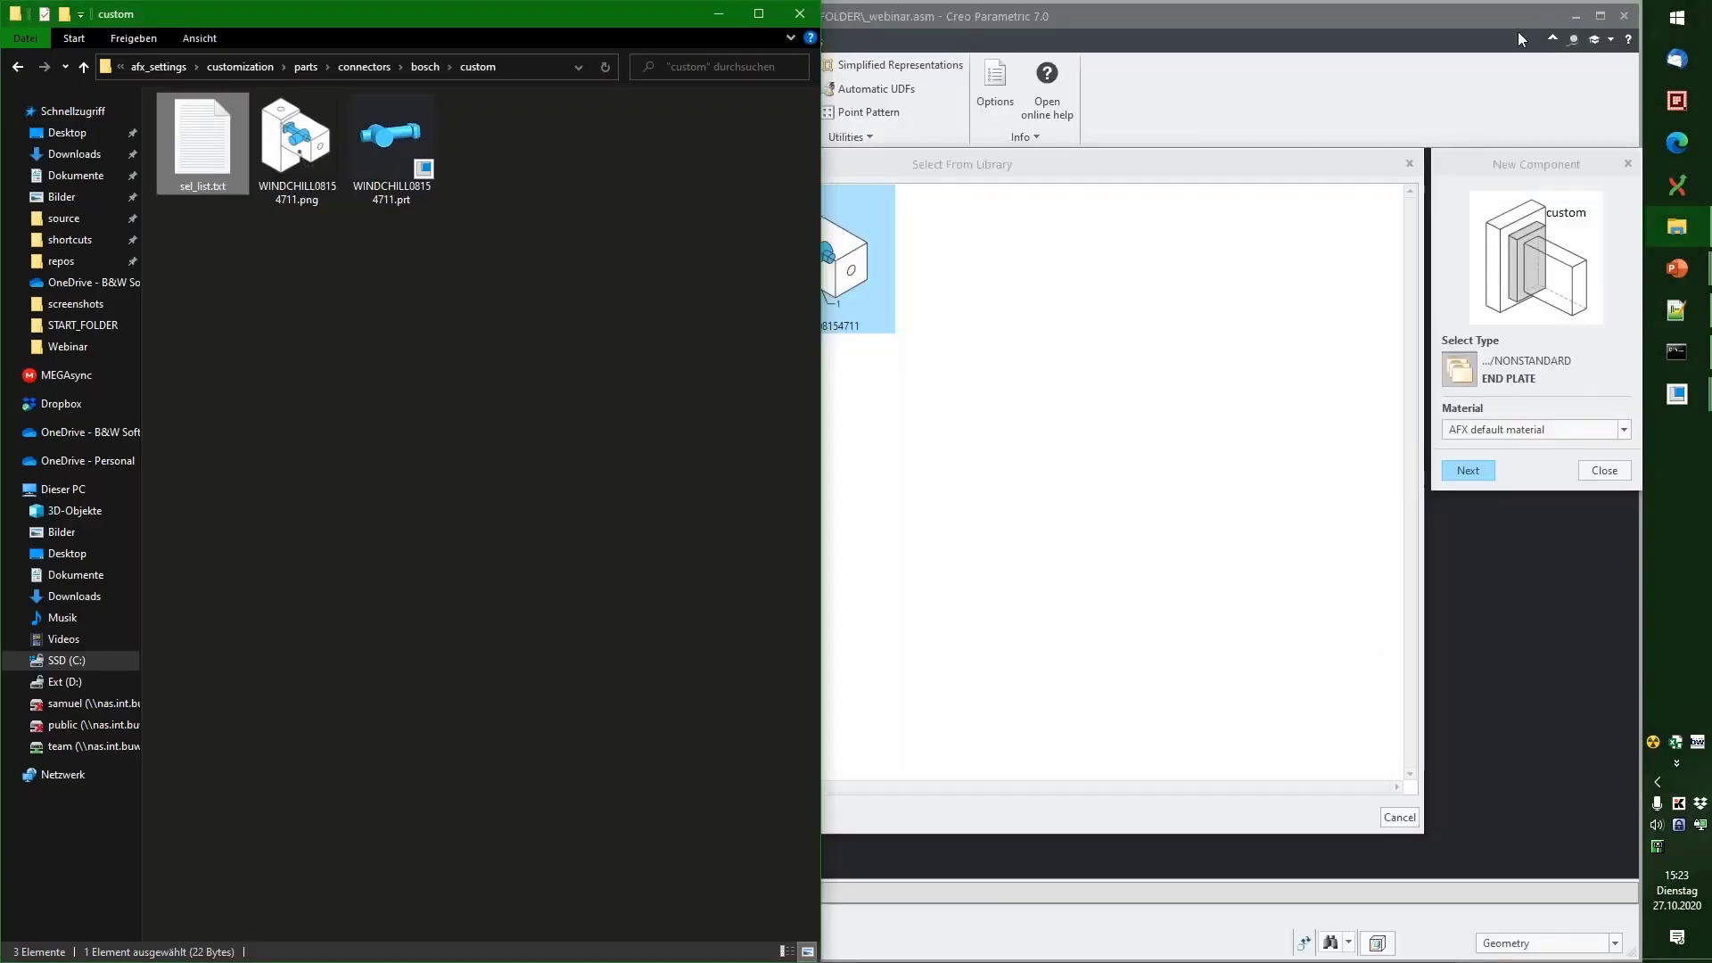
click(1518, 31)
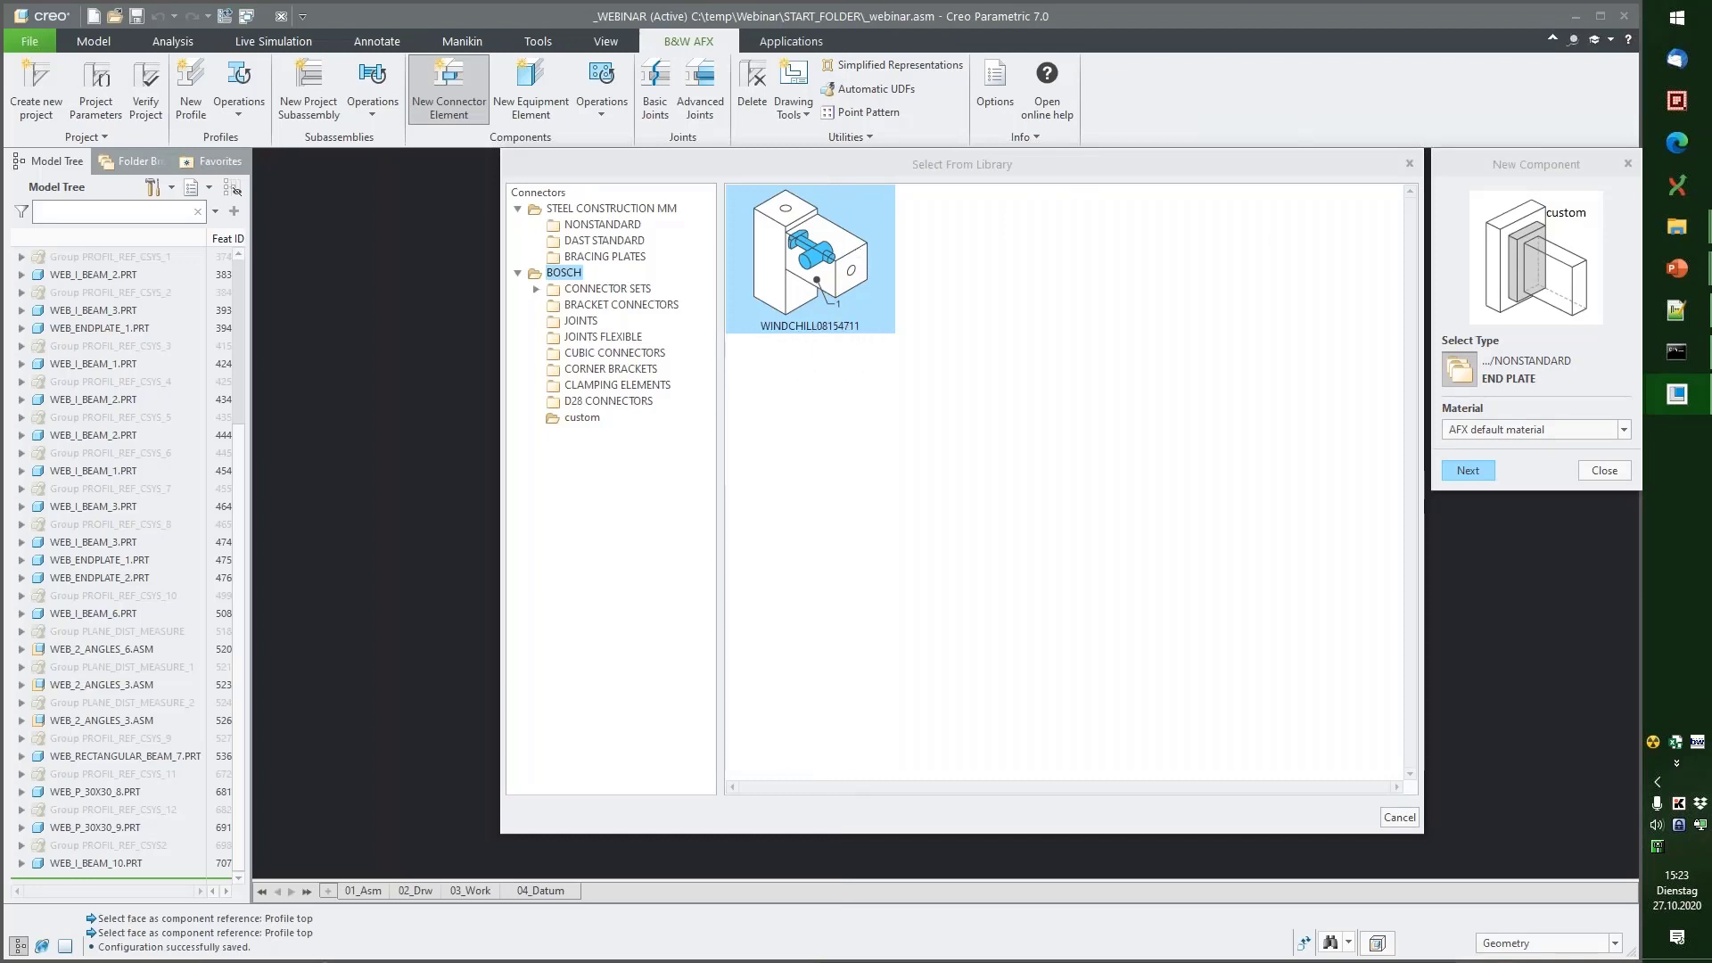
Step: Exit Creo Parametric and return to the custom folder in File Explorer
click(1624, 16)
click(903, 524)
click(674, 404)
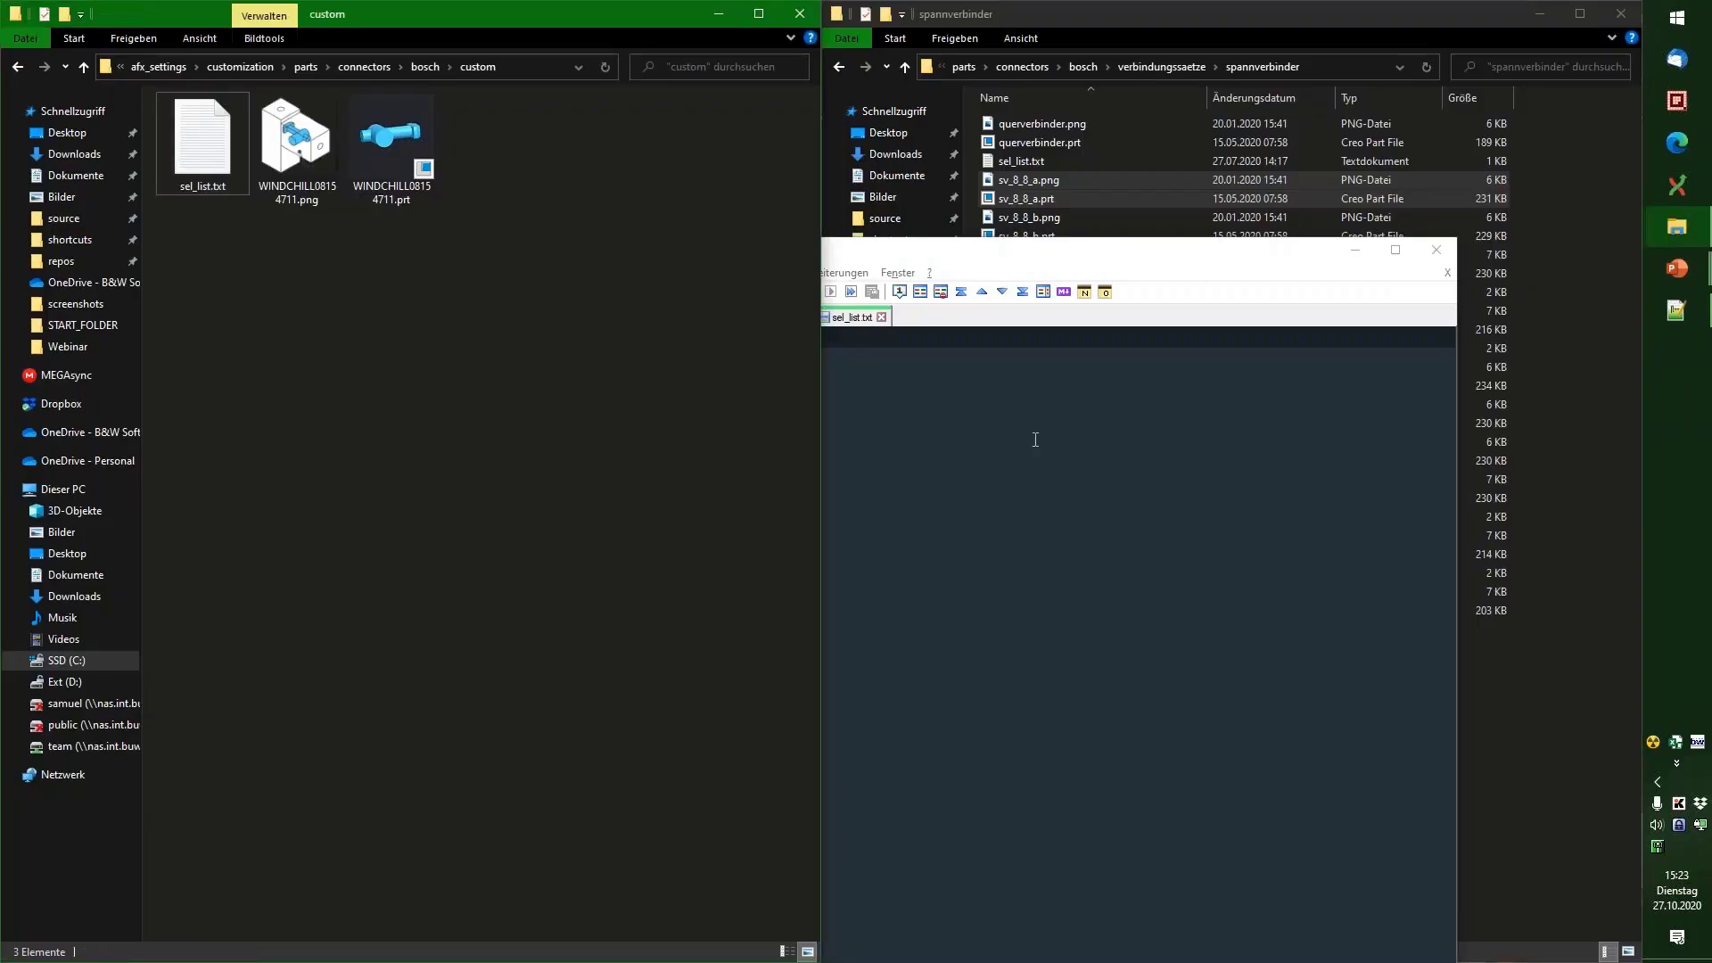
Step: Open afx_custom.txt from the customization folder's text\usascii subfolder in Notepad++ and examine its sample message ID and string lines
click(232, 68)
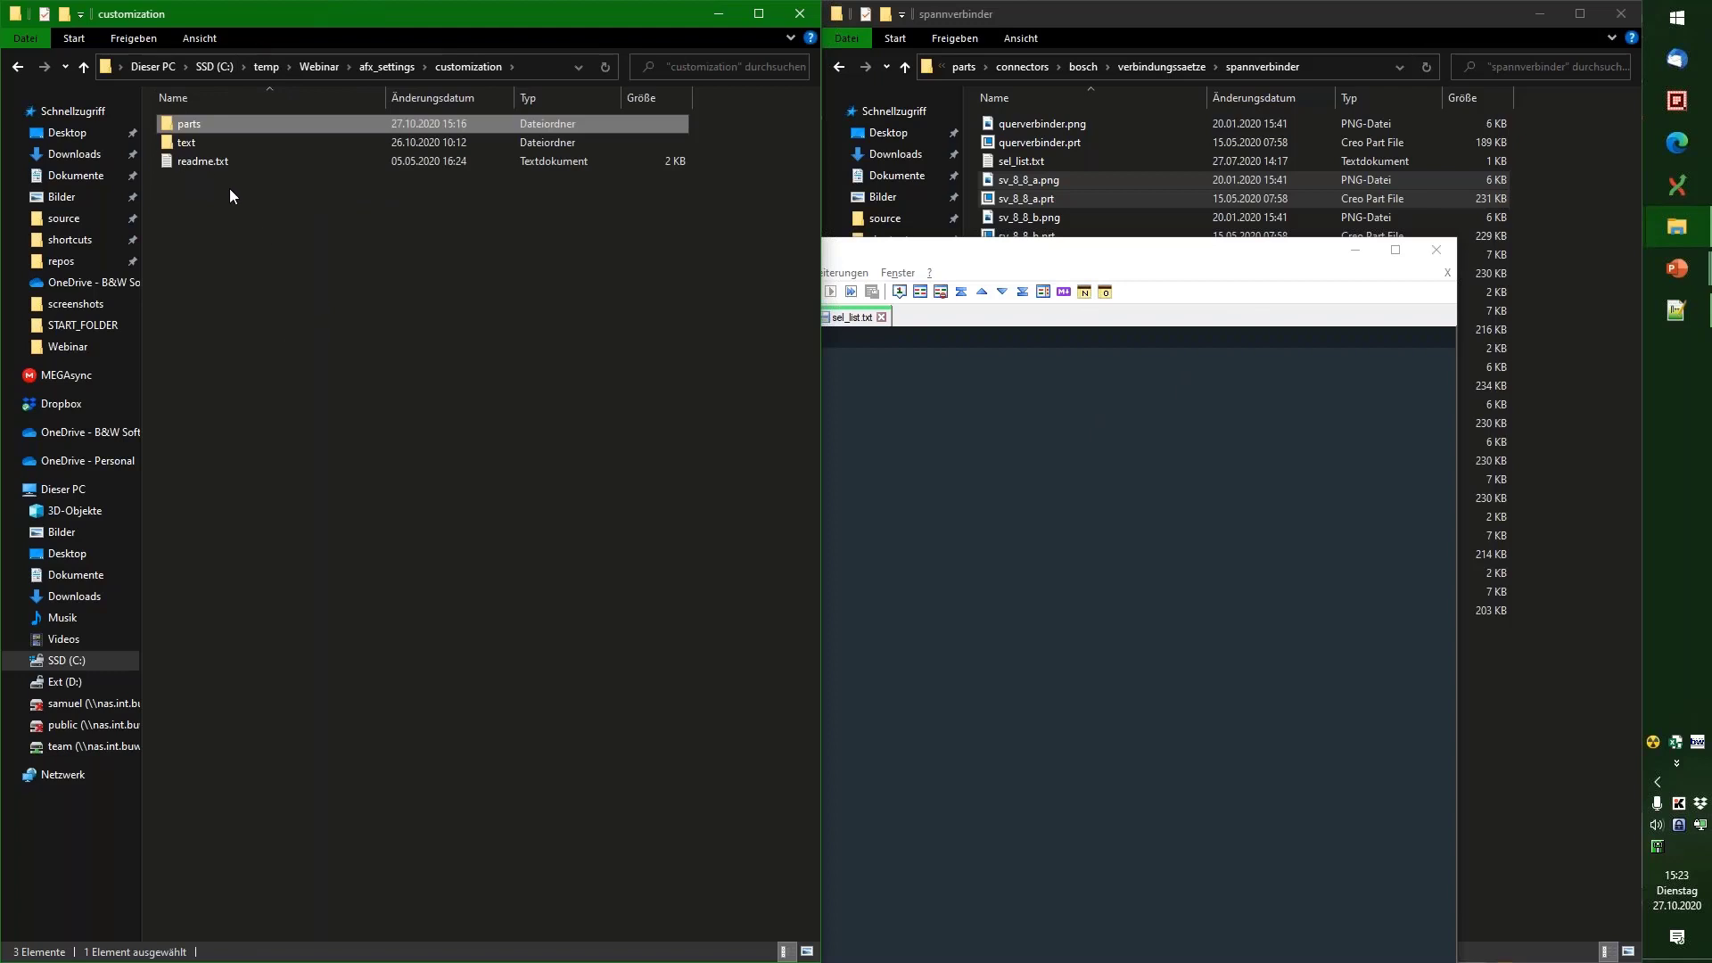
click(196, 142)
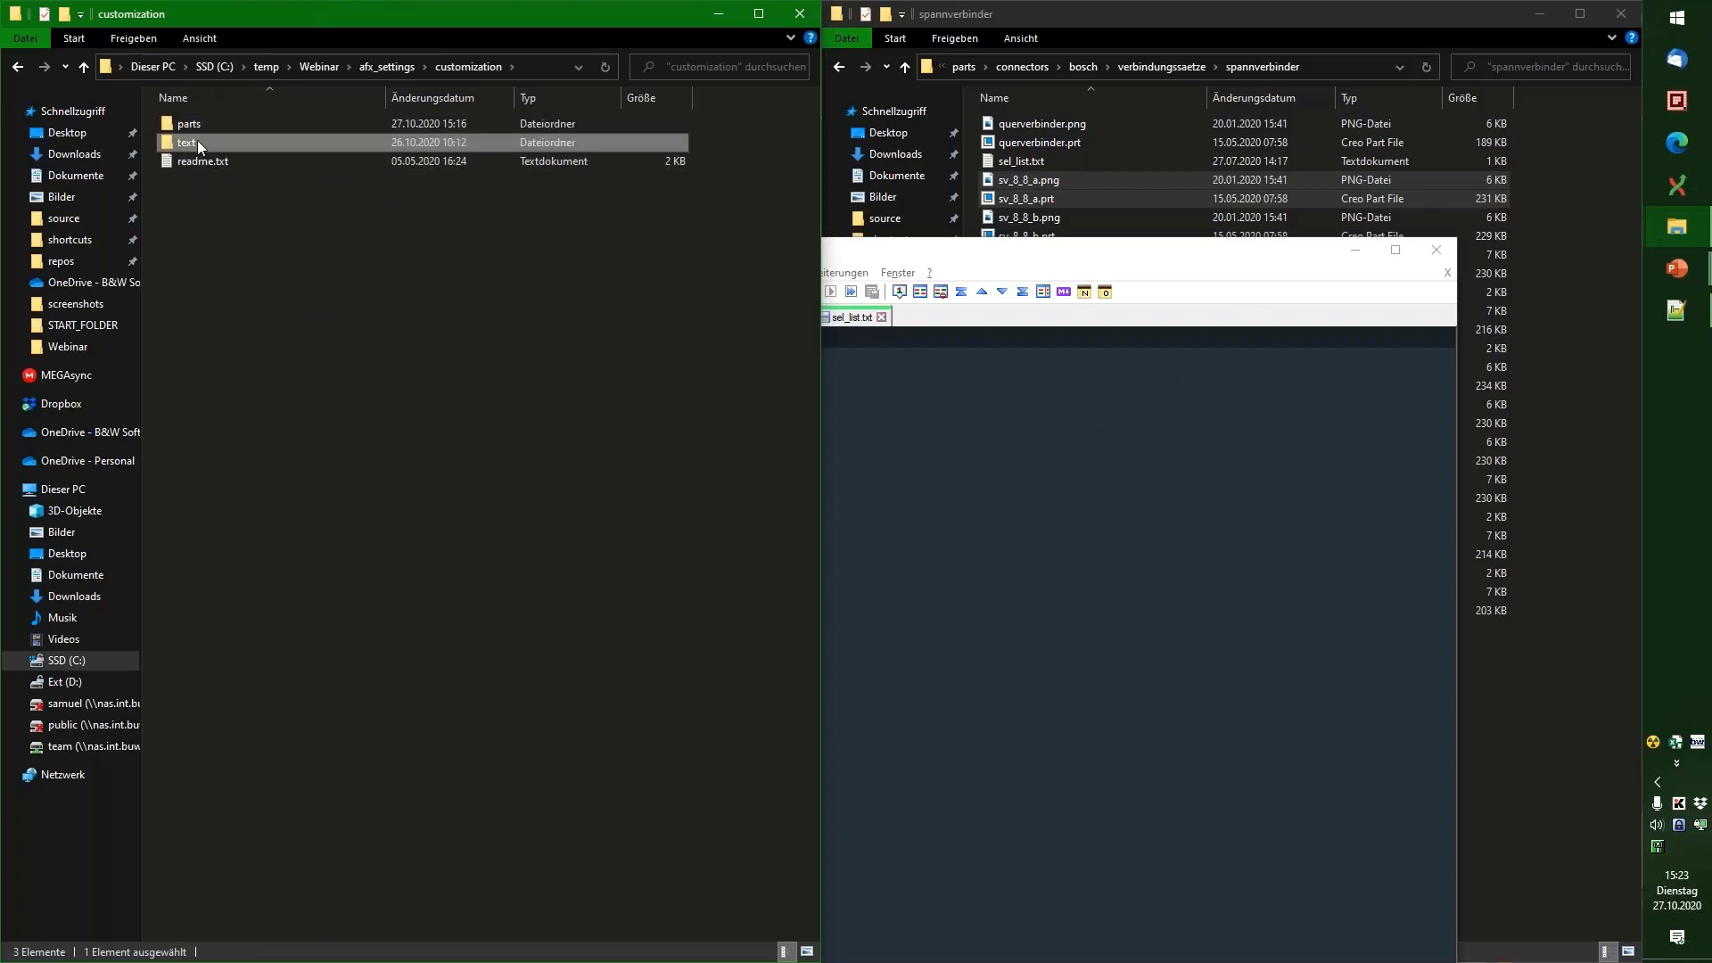
double_click(196, 141)
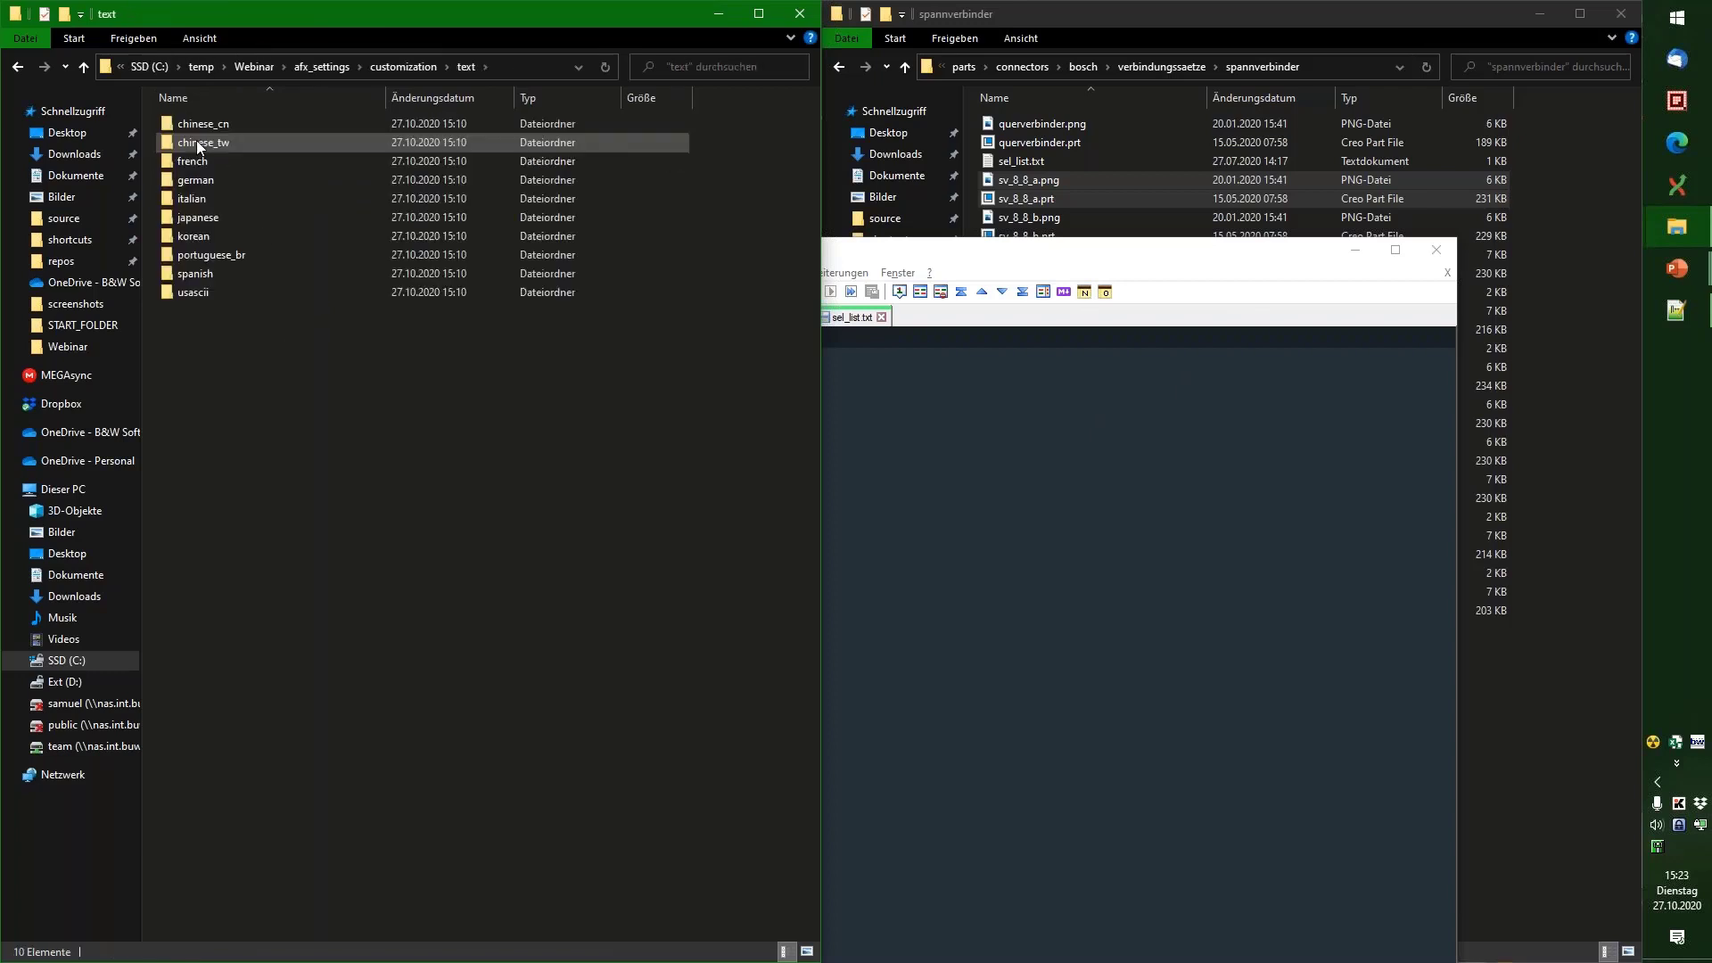
double_click(212, 291)
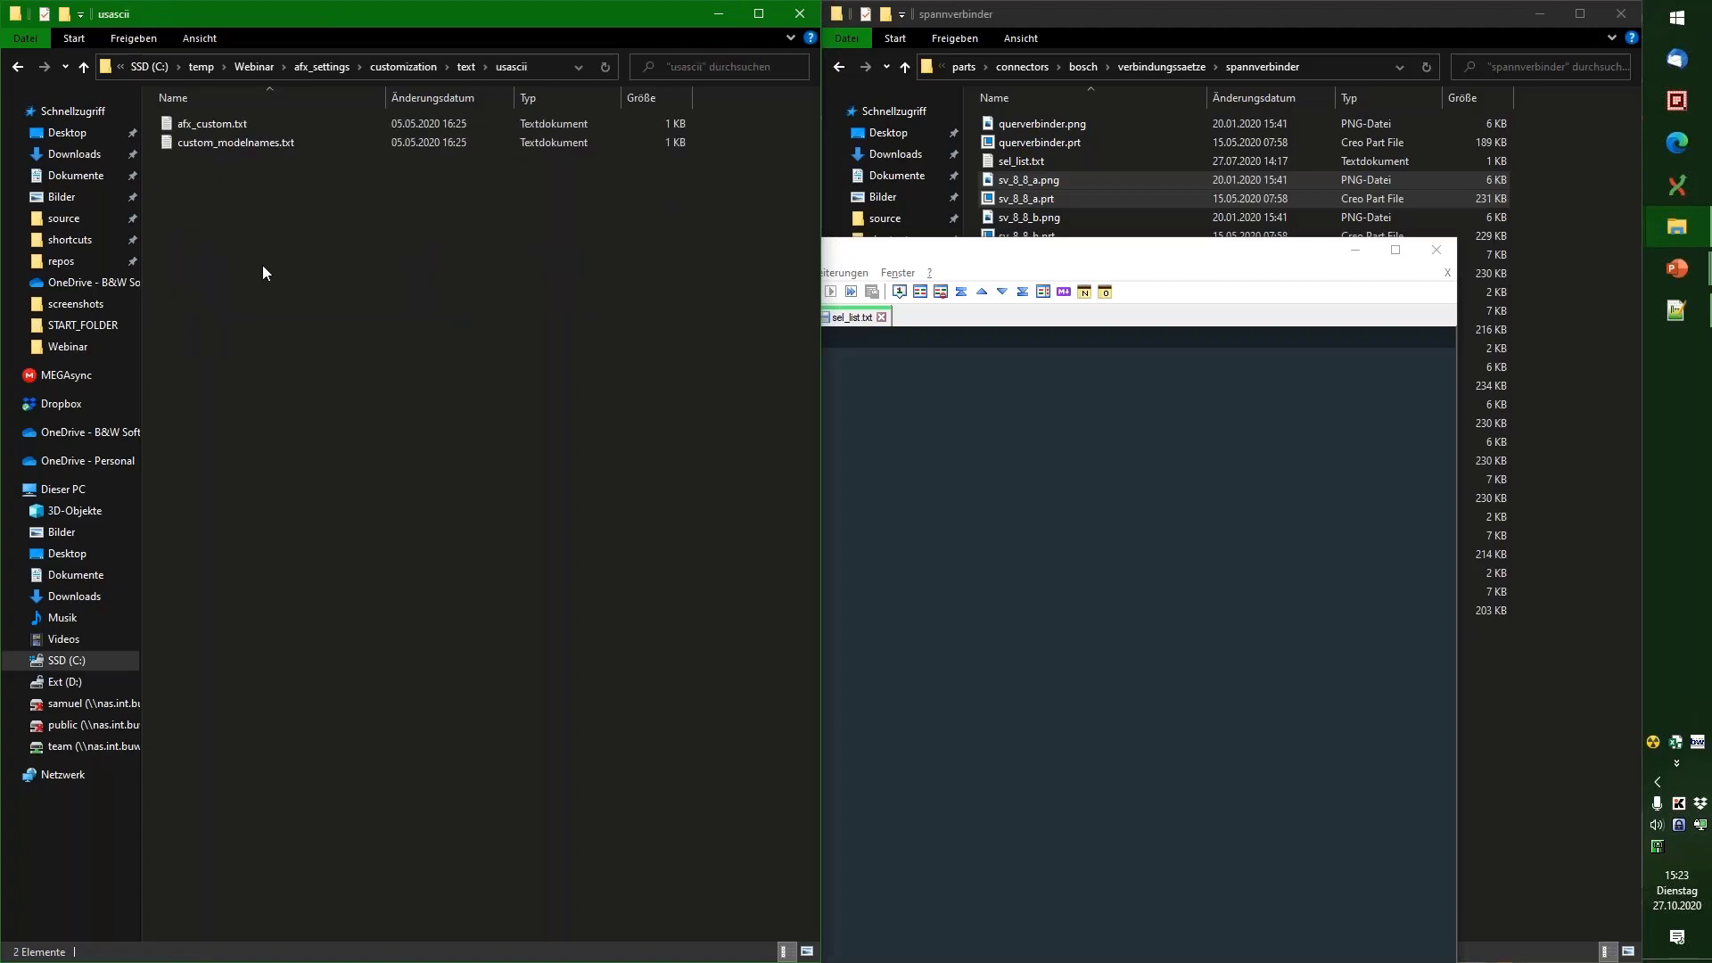
double_click(228, 121)
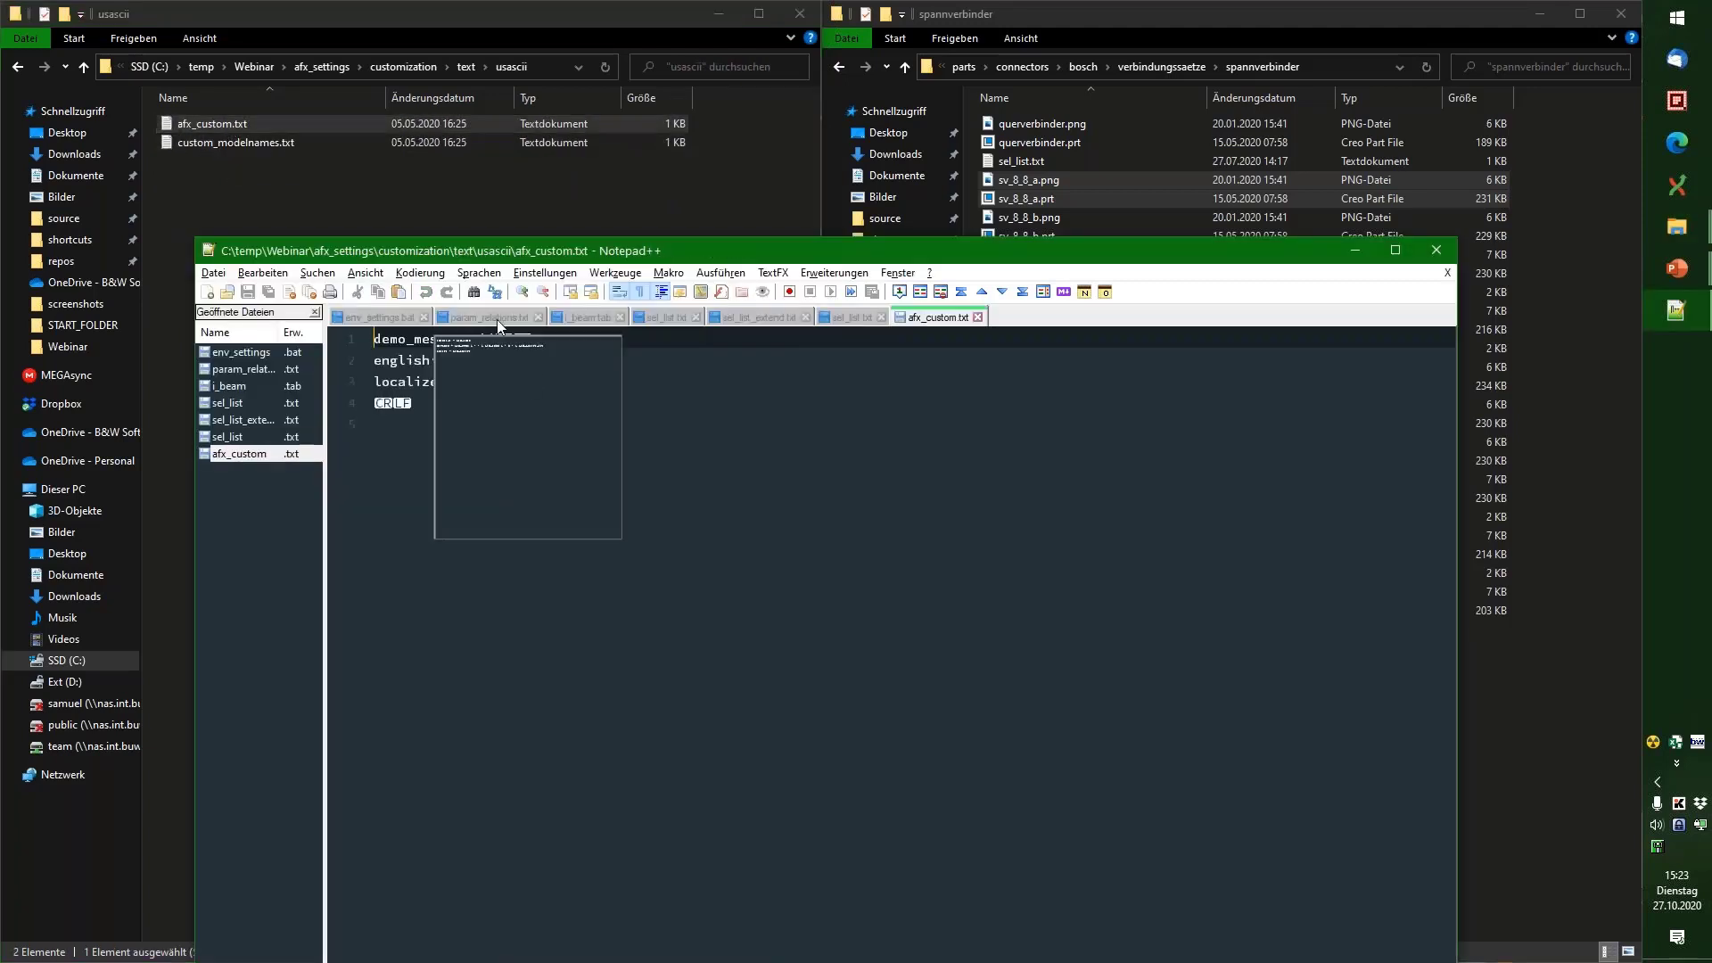
drag(697, 242, 725, 110)
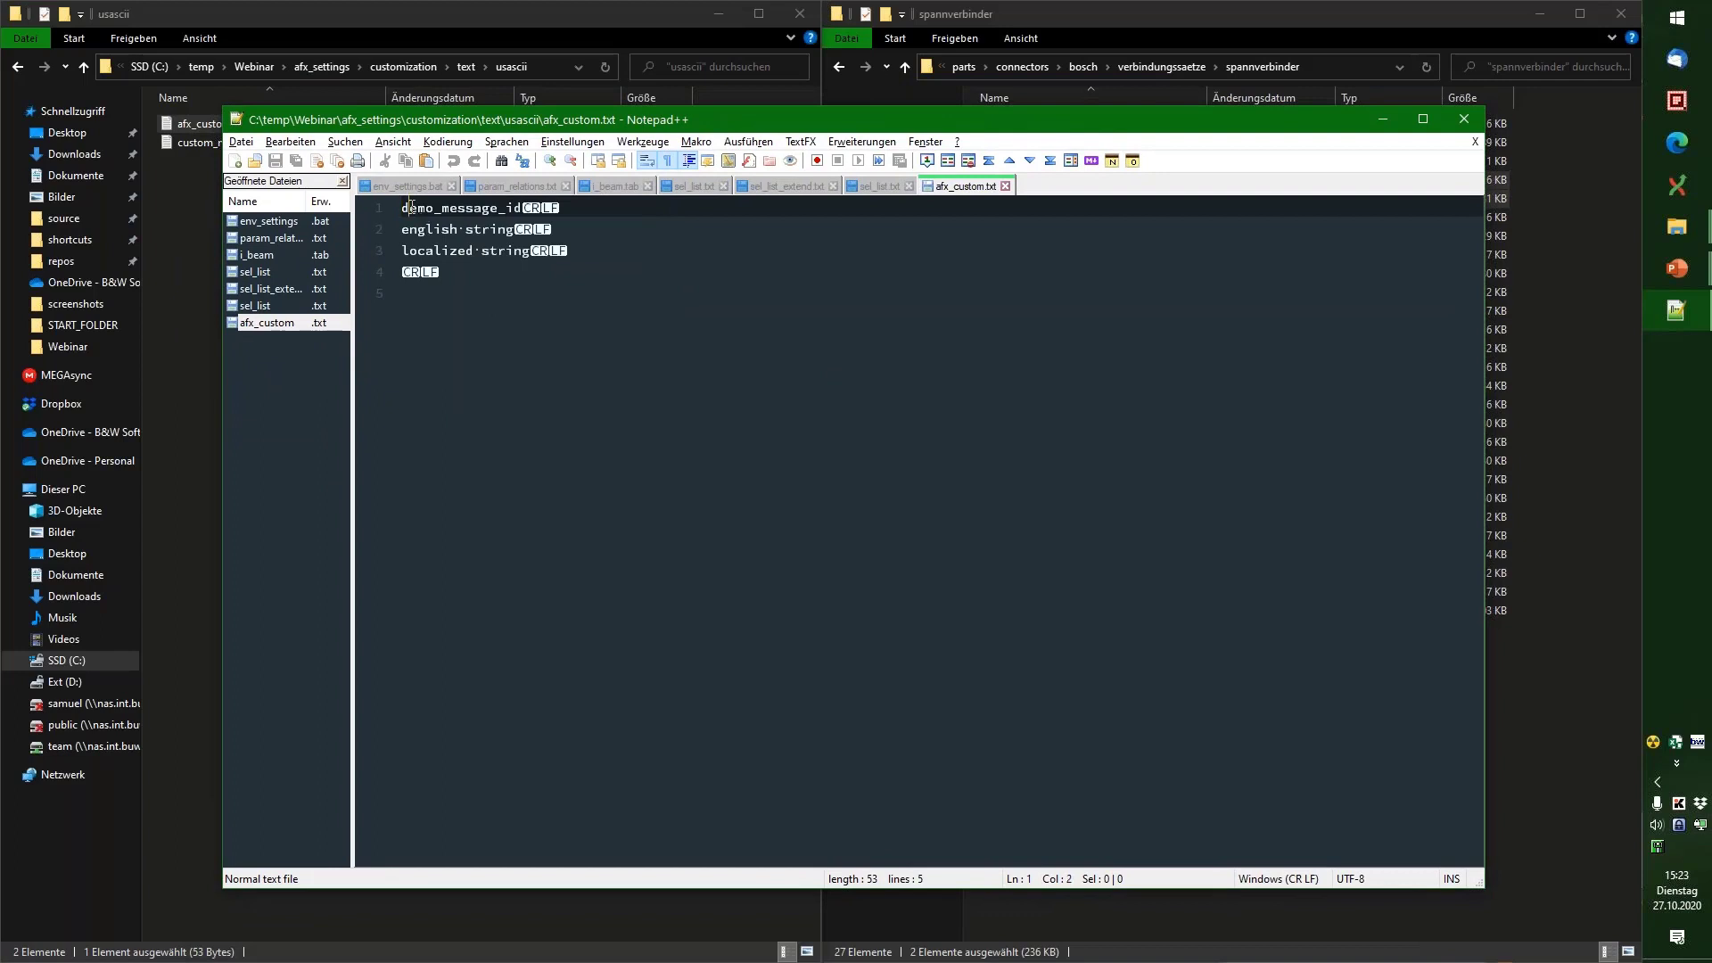
key(shift+End)
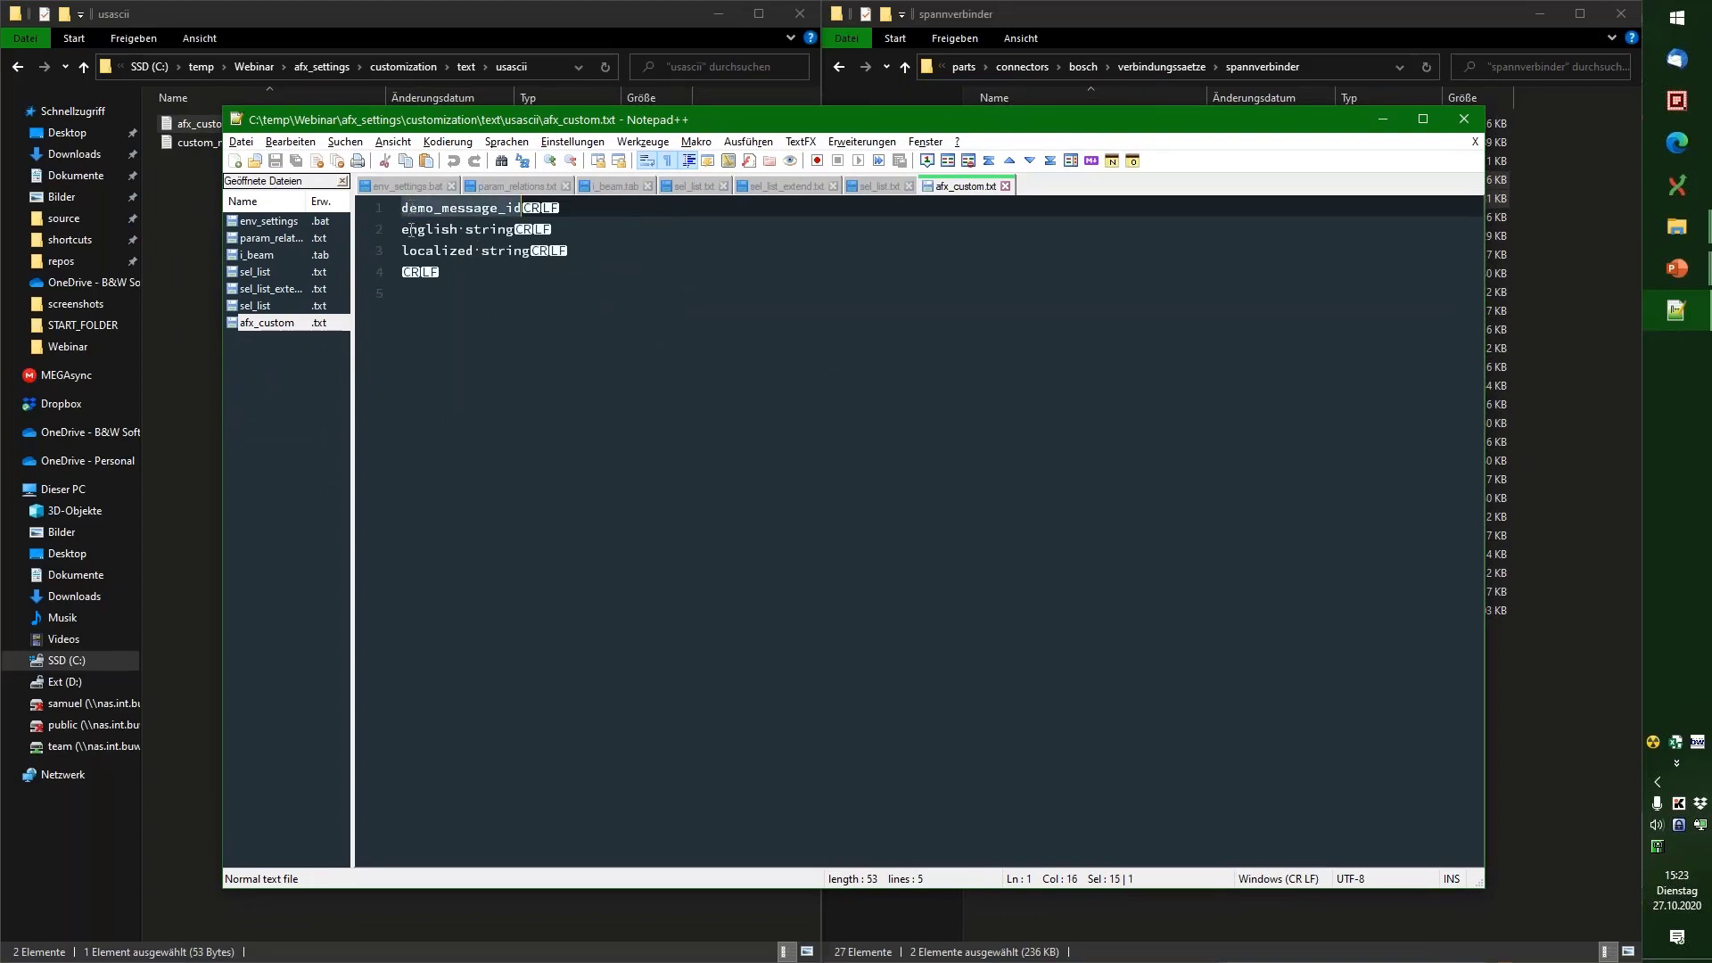
drag(404, 230, 560, 230)
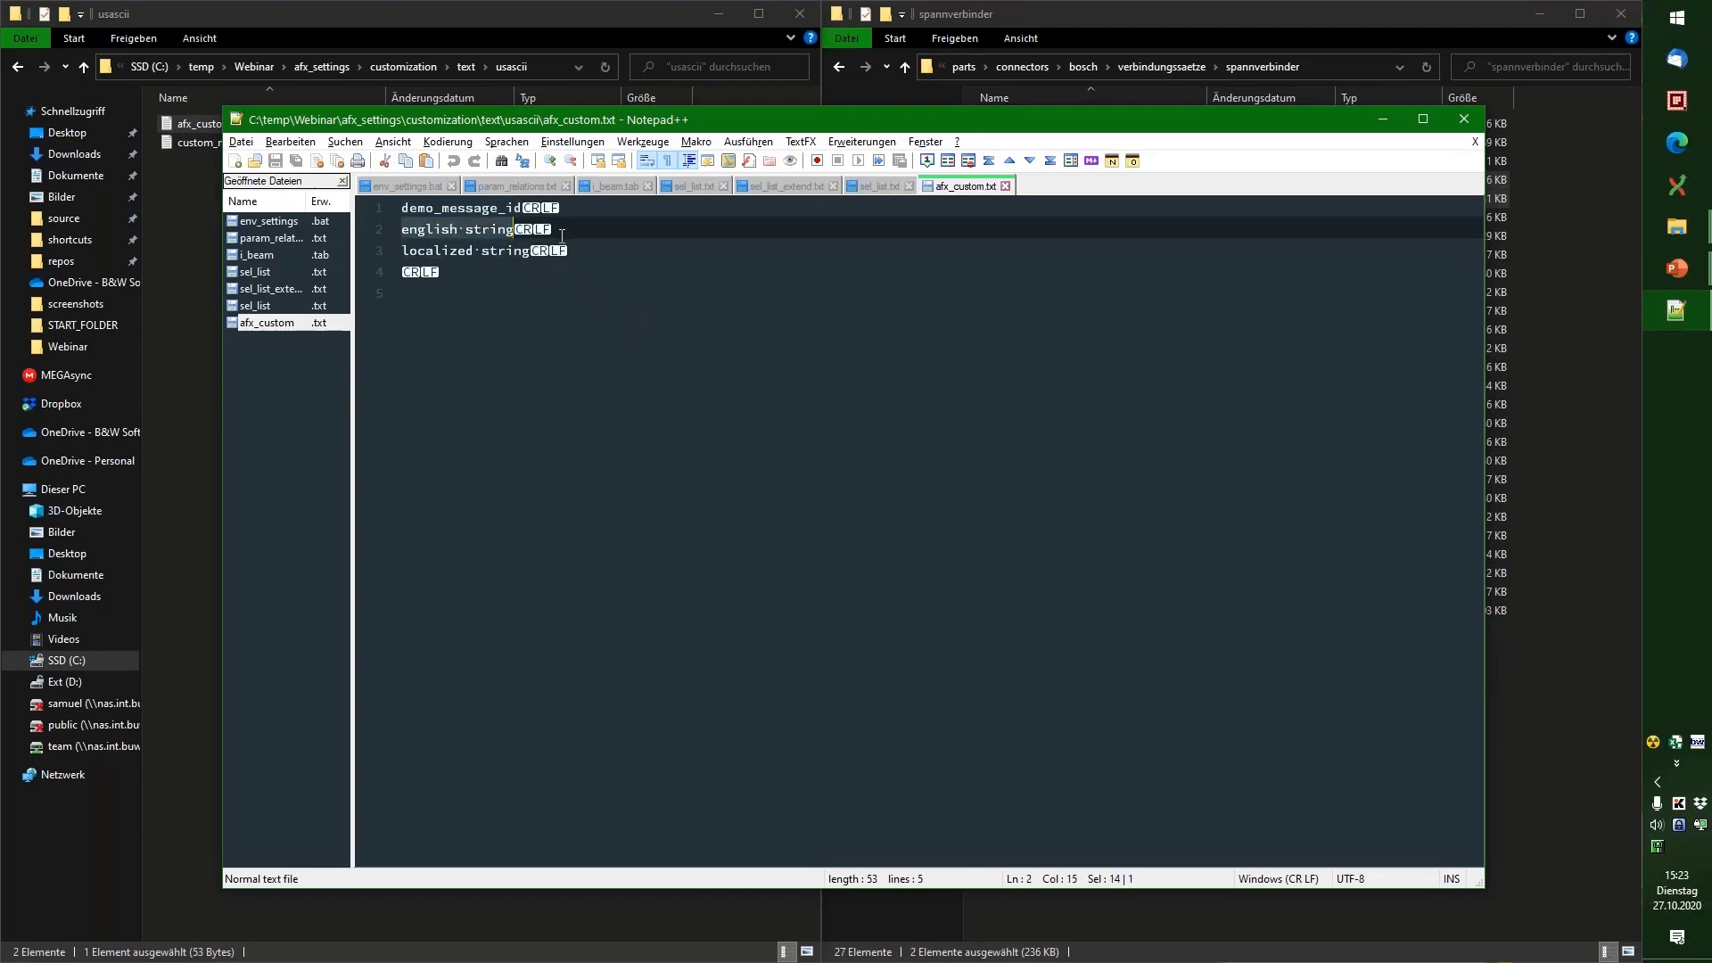
click(562, 236)
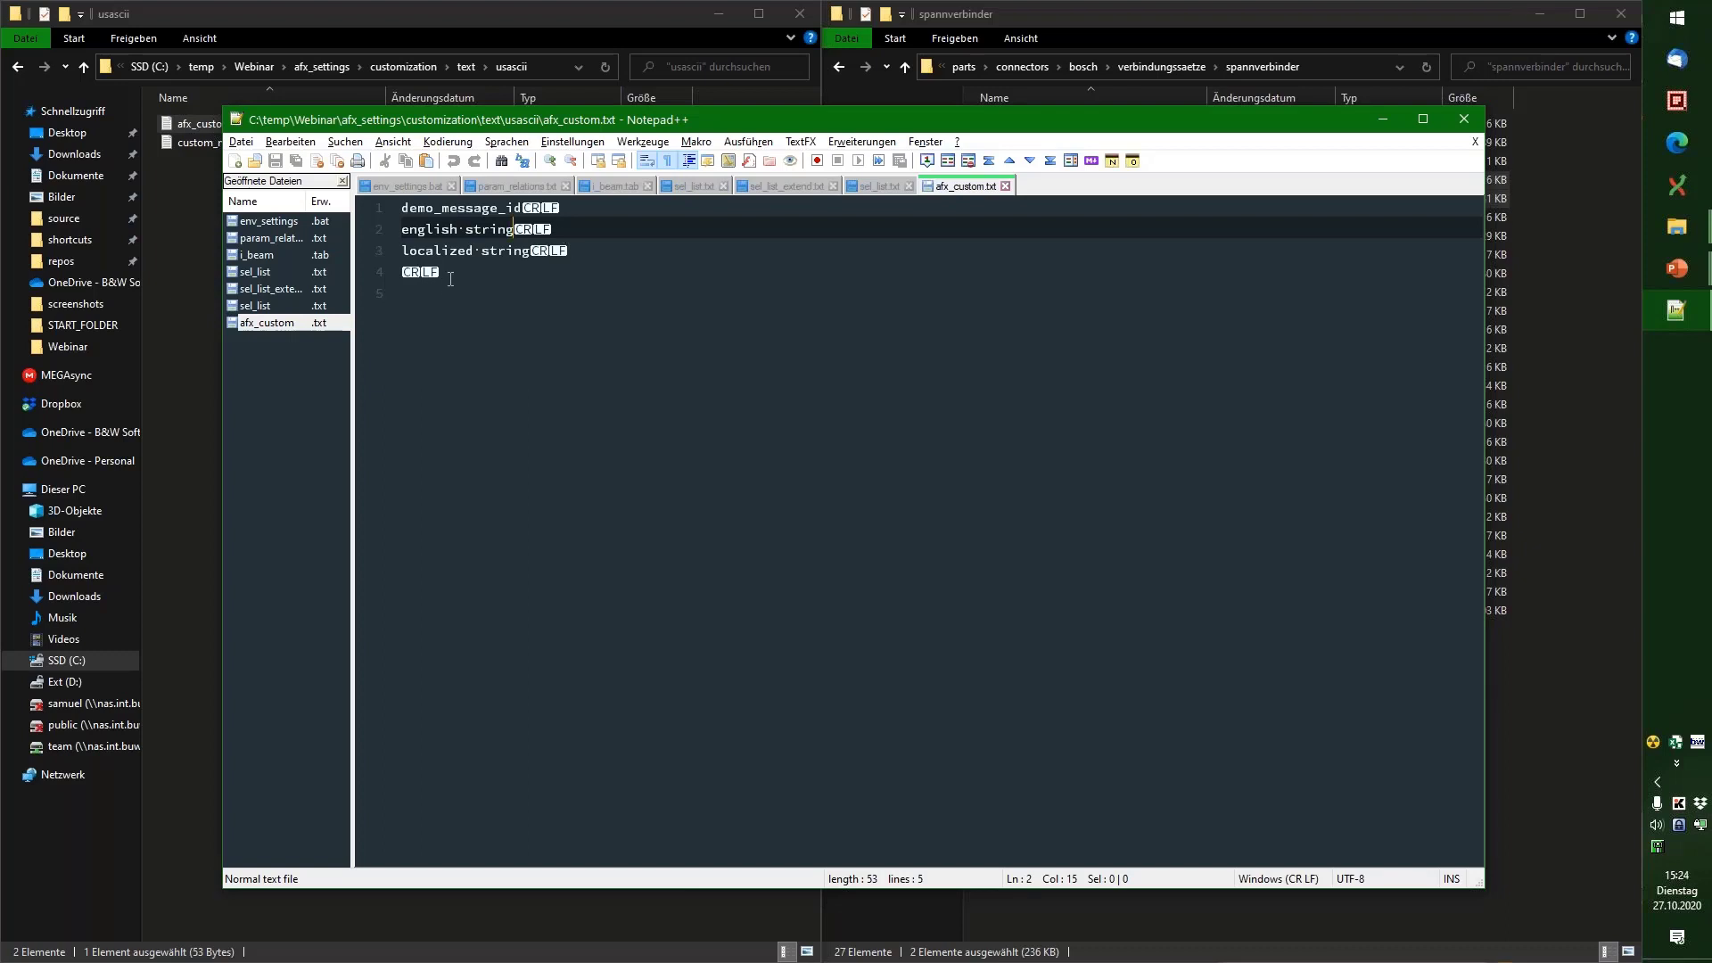
Step: Append a WINDCHILL08154711 entry to afx_custom.txt with "Quick connector 8/8 type A" as both English and localized string, and save
click(497, 292)
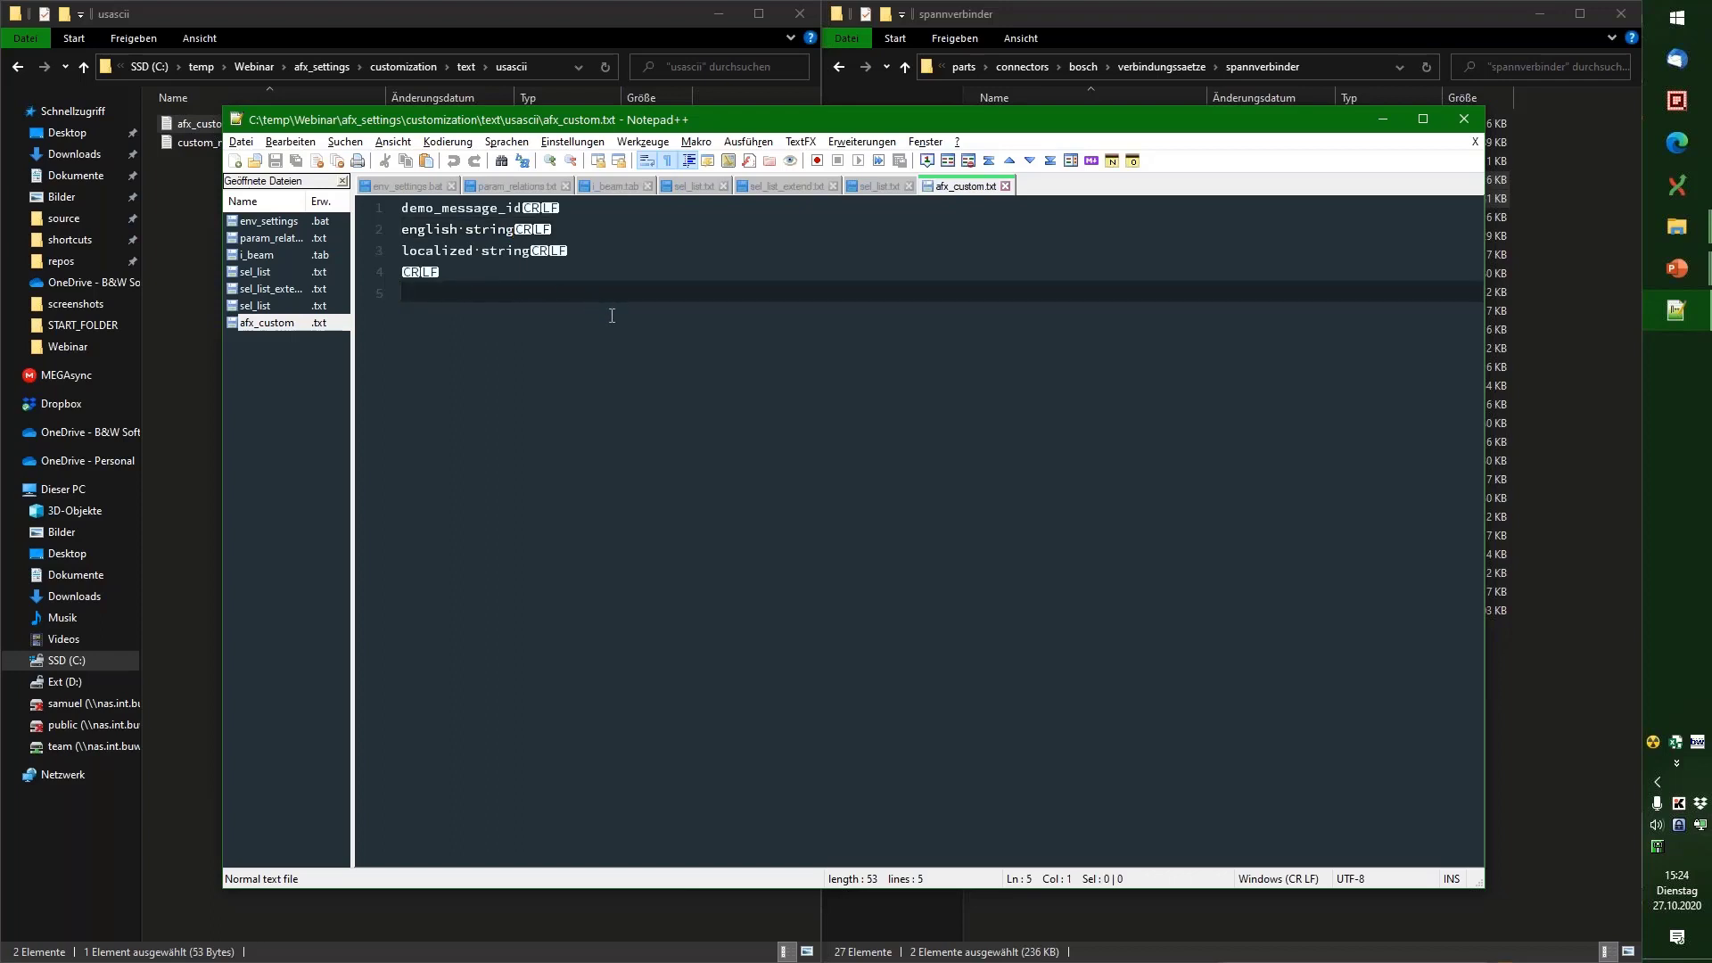
text(WINDCHILL08154711)
key(Return)
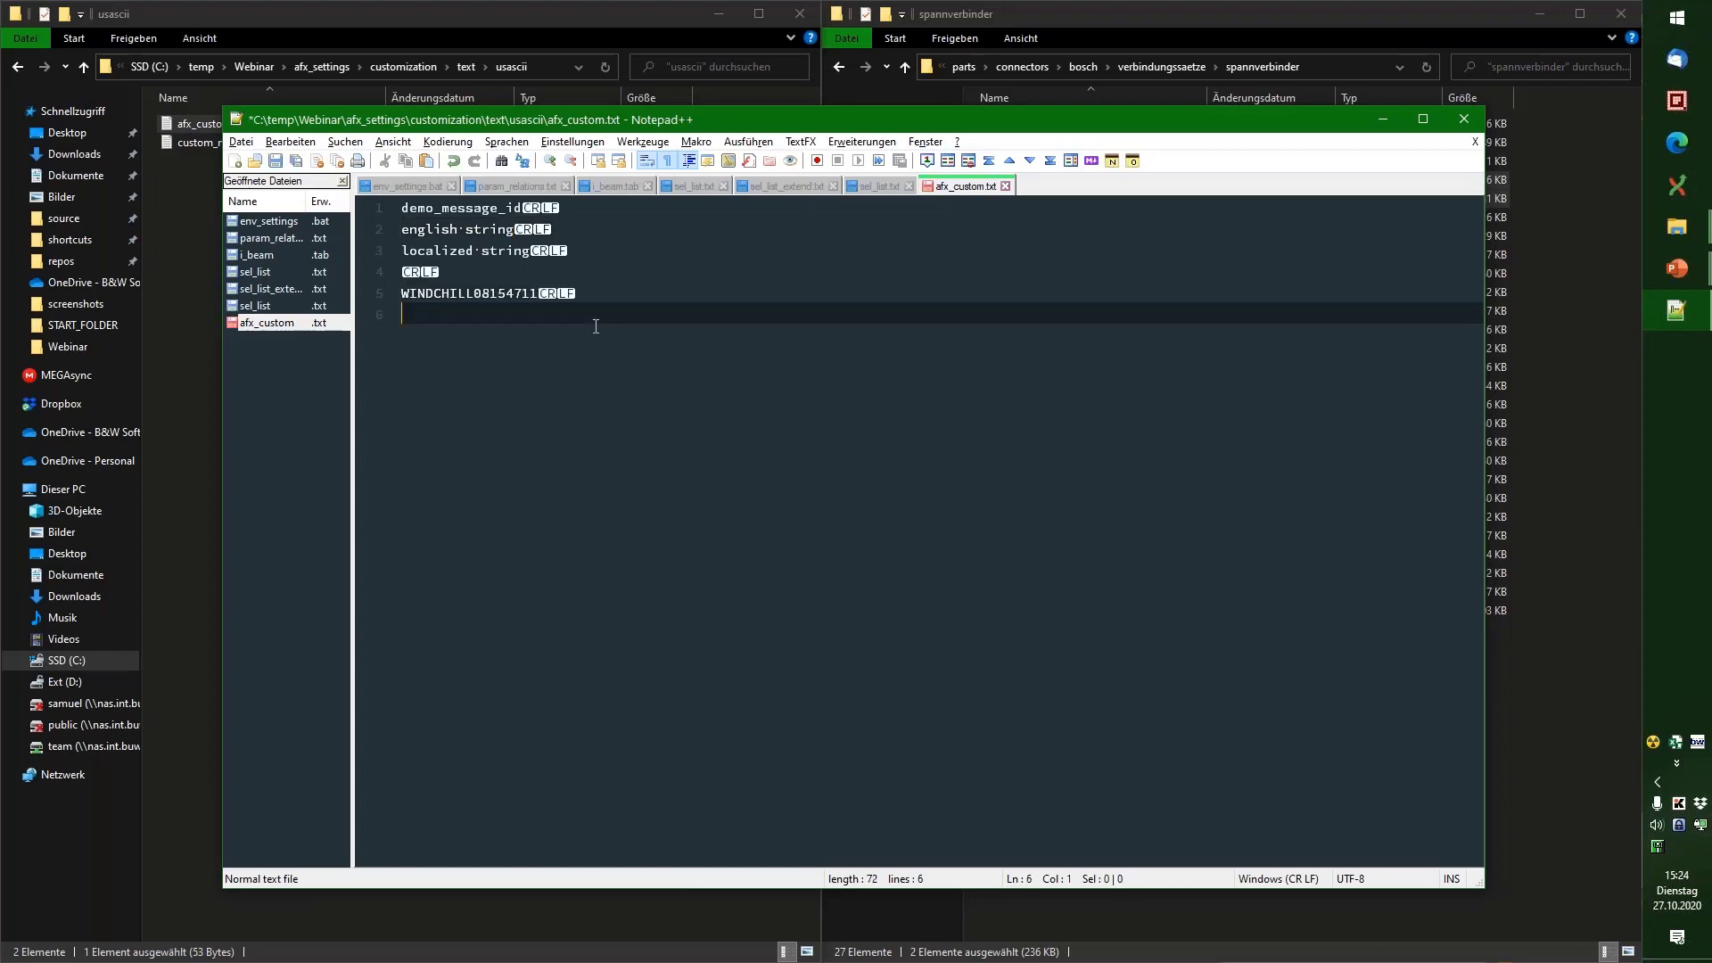
text(Quick connector 8/8 Type A)
key(Left)
key(Left)
key(Left)
key(Left)
key(BackSpace)
text(t)
key(ctrl+d)
key(ctrl+s)
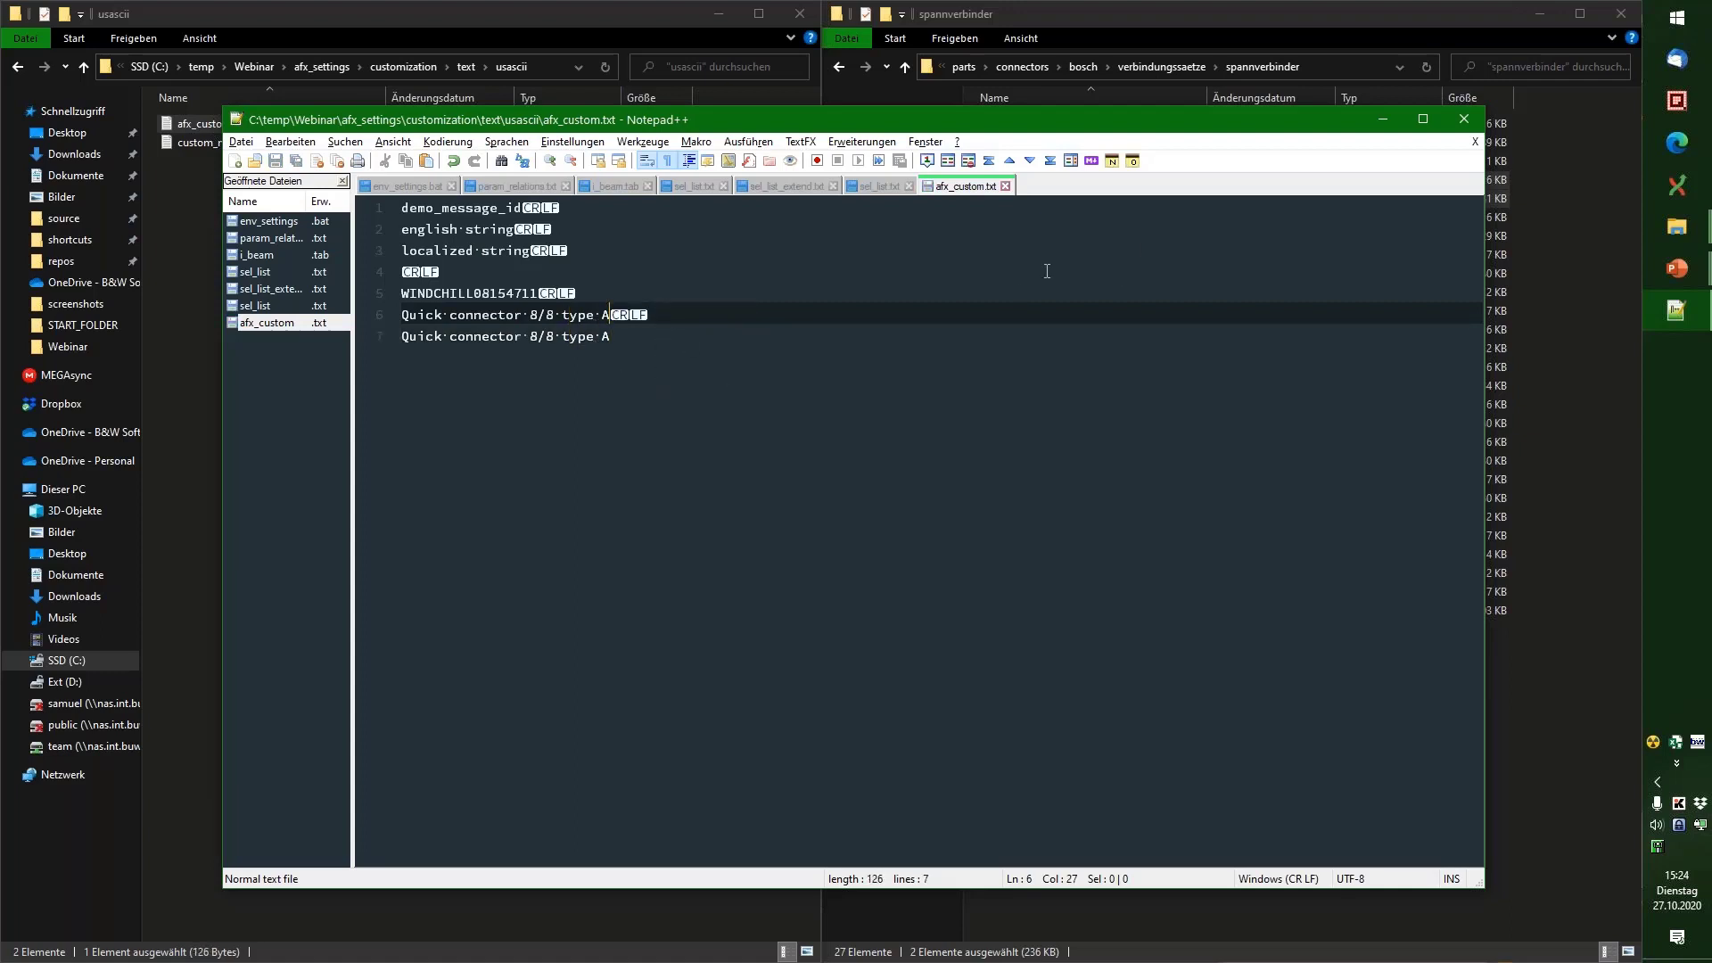
Step: Go up to the Webinar folder in File Explorer and restart Creo Parametric from its start file
click(209, 264)
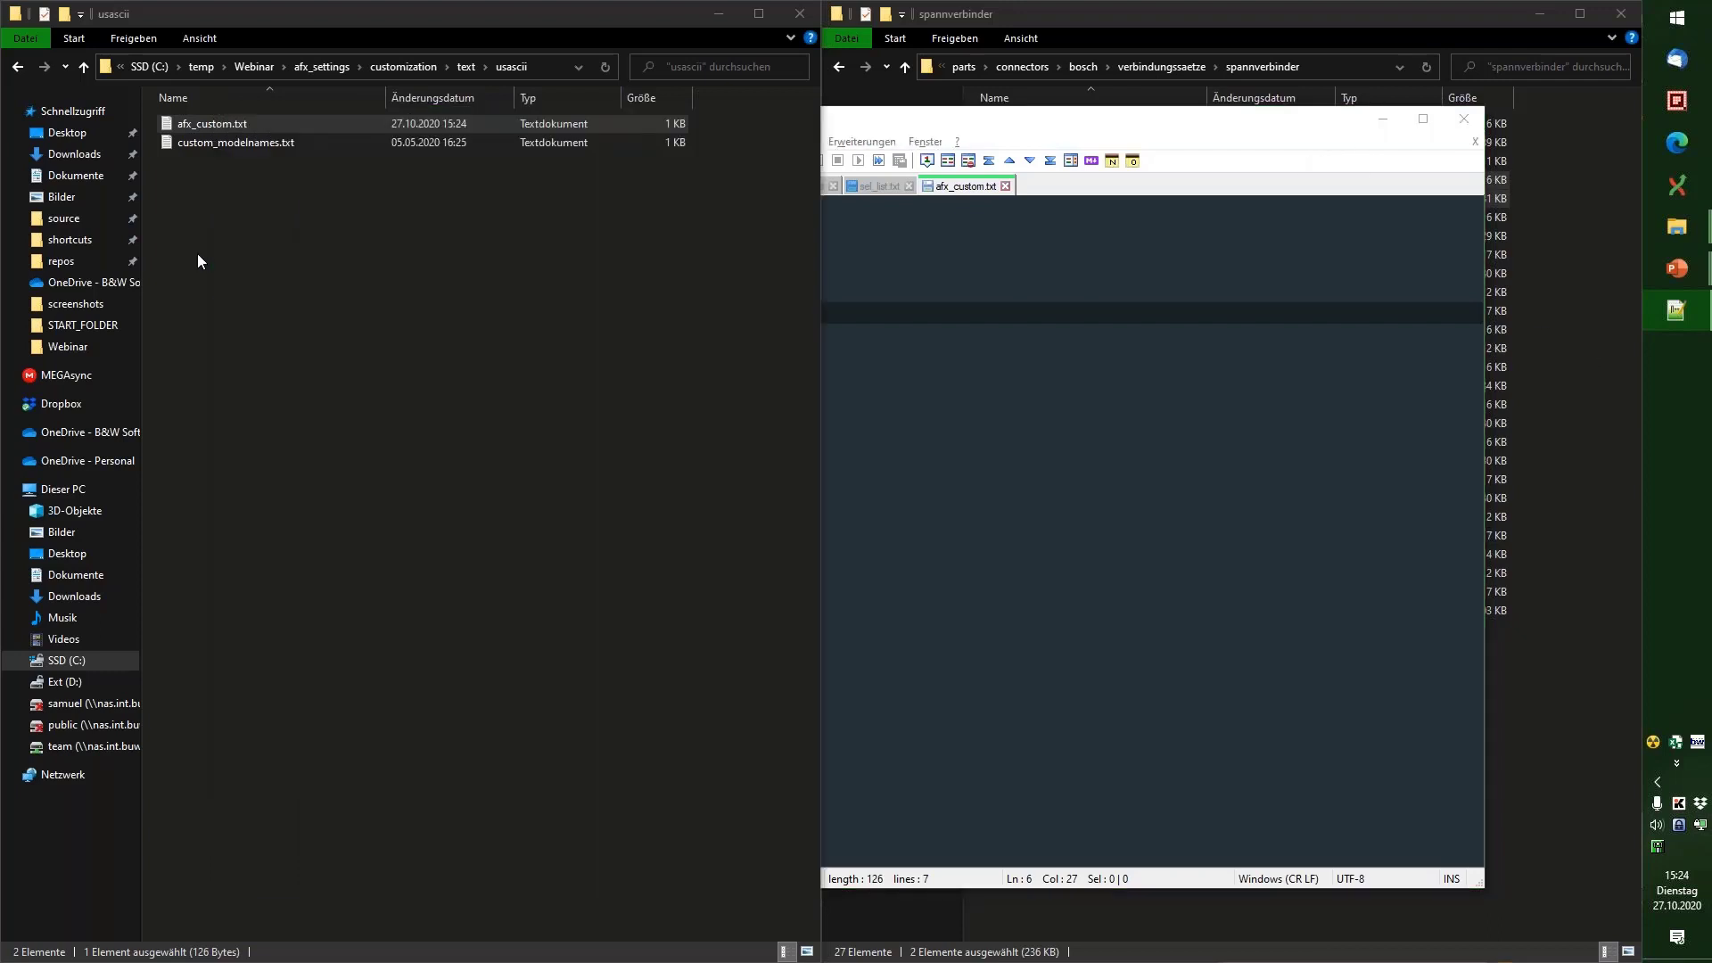
click(324, 68)
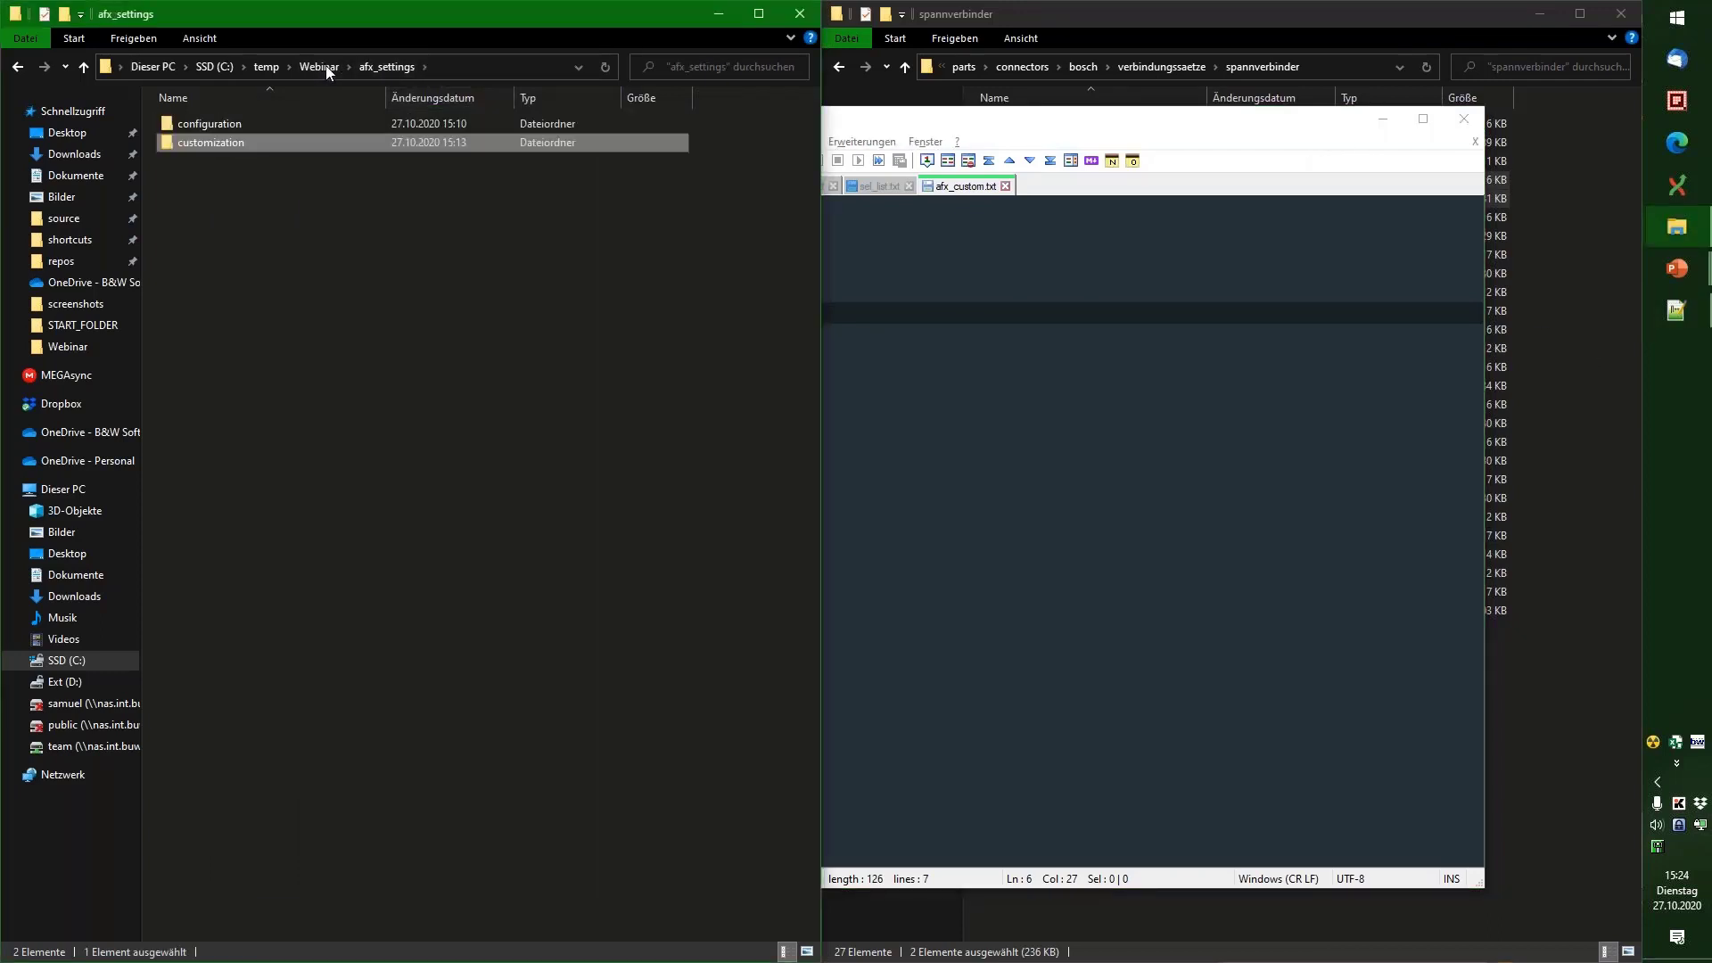
click(315, 67)
click(211, 252)
double_click(212, 254)
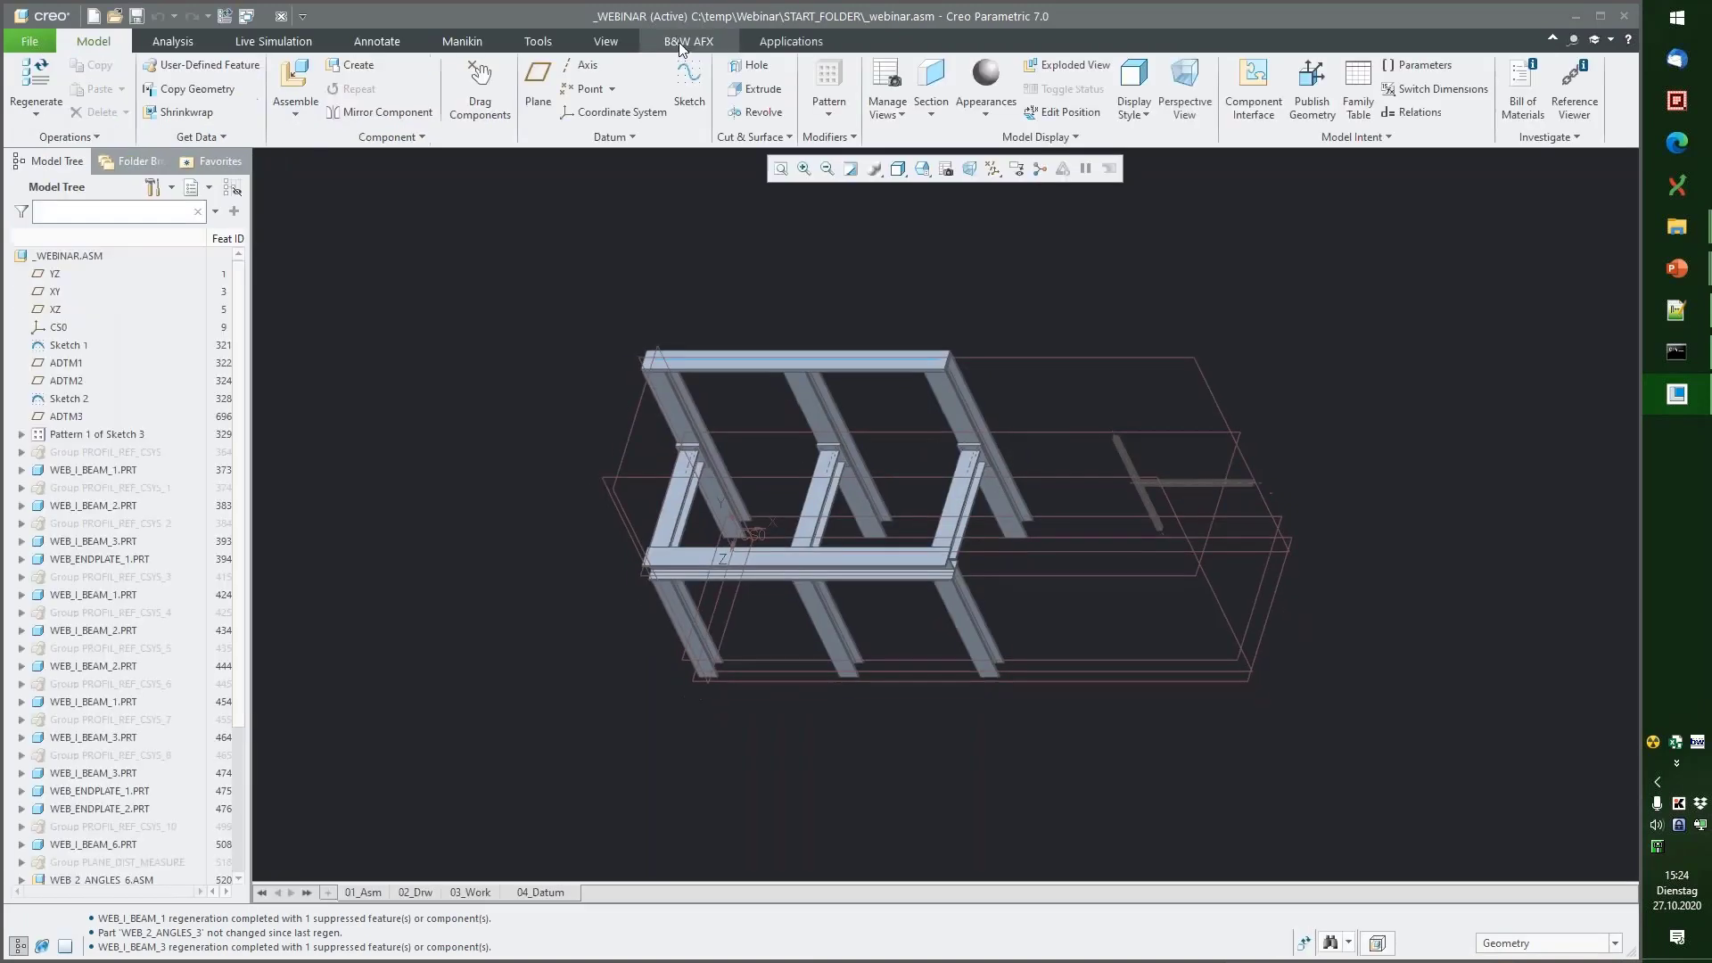
Step: Start a new AFX connector element and open the custom folder of the BOSCH connector library
click(690, 41)
click(448, 89)
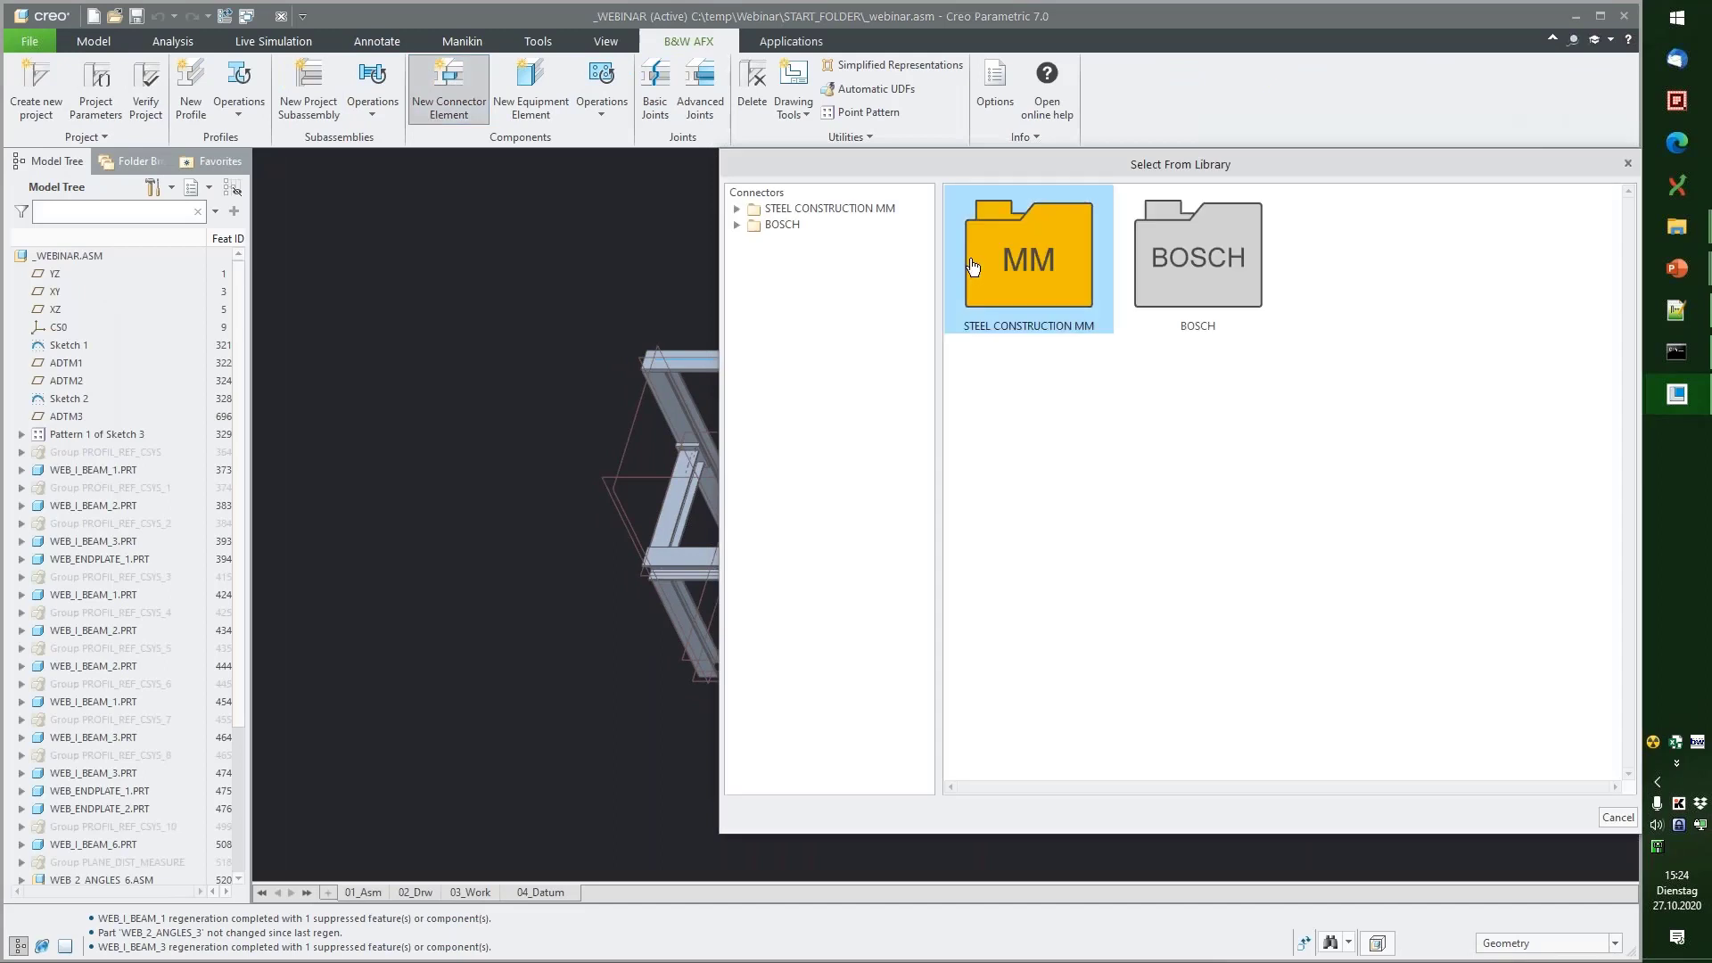
double_click(1195, 254)
double_click(1045, 581)
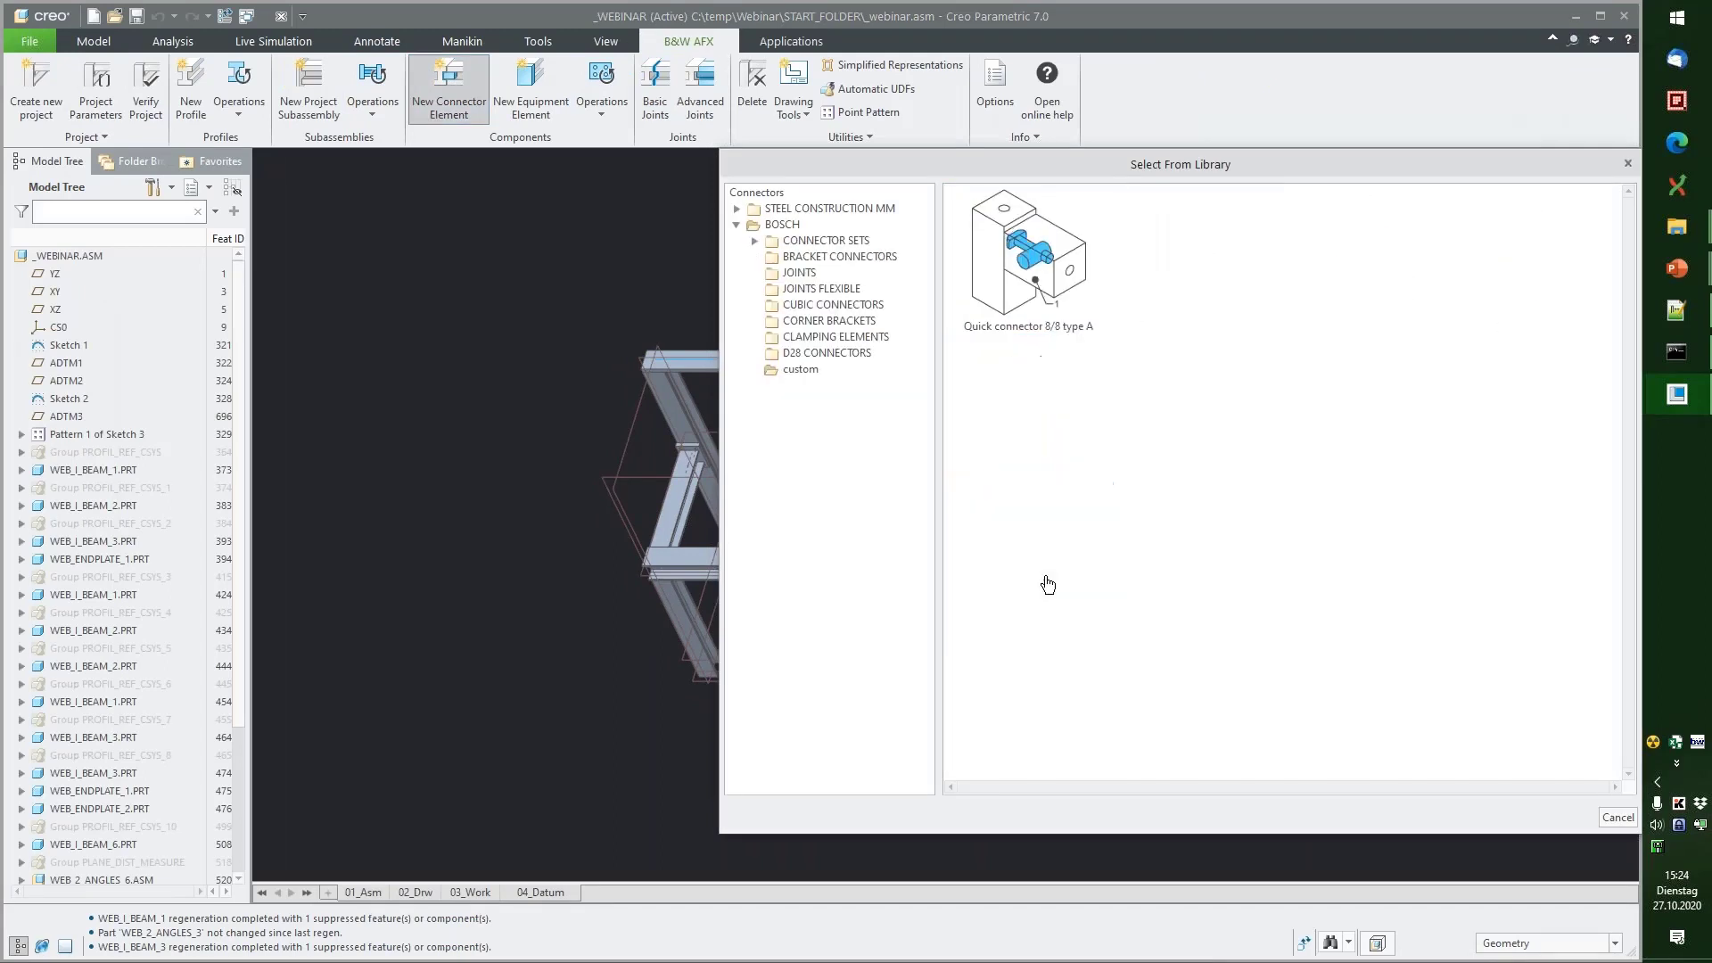
click(1009, 342)
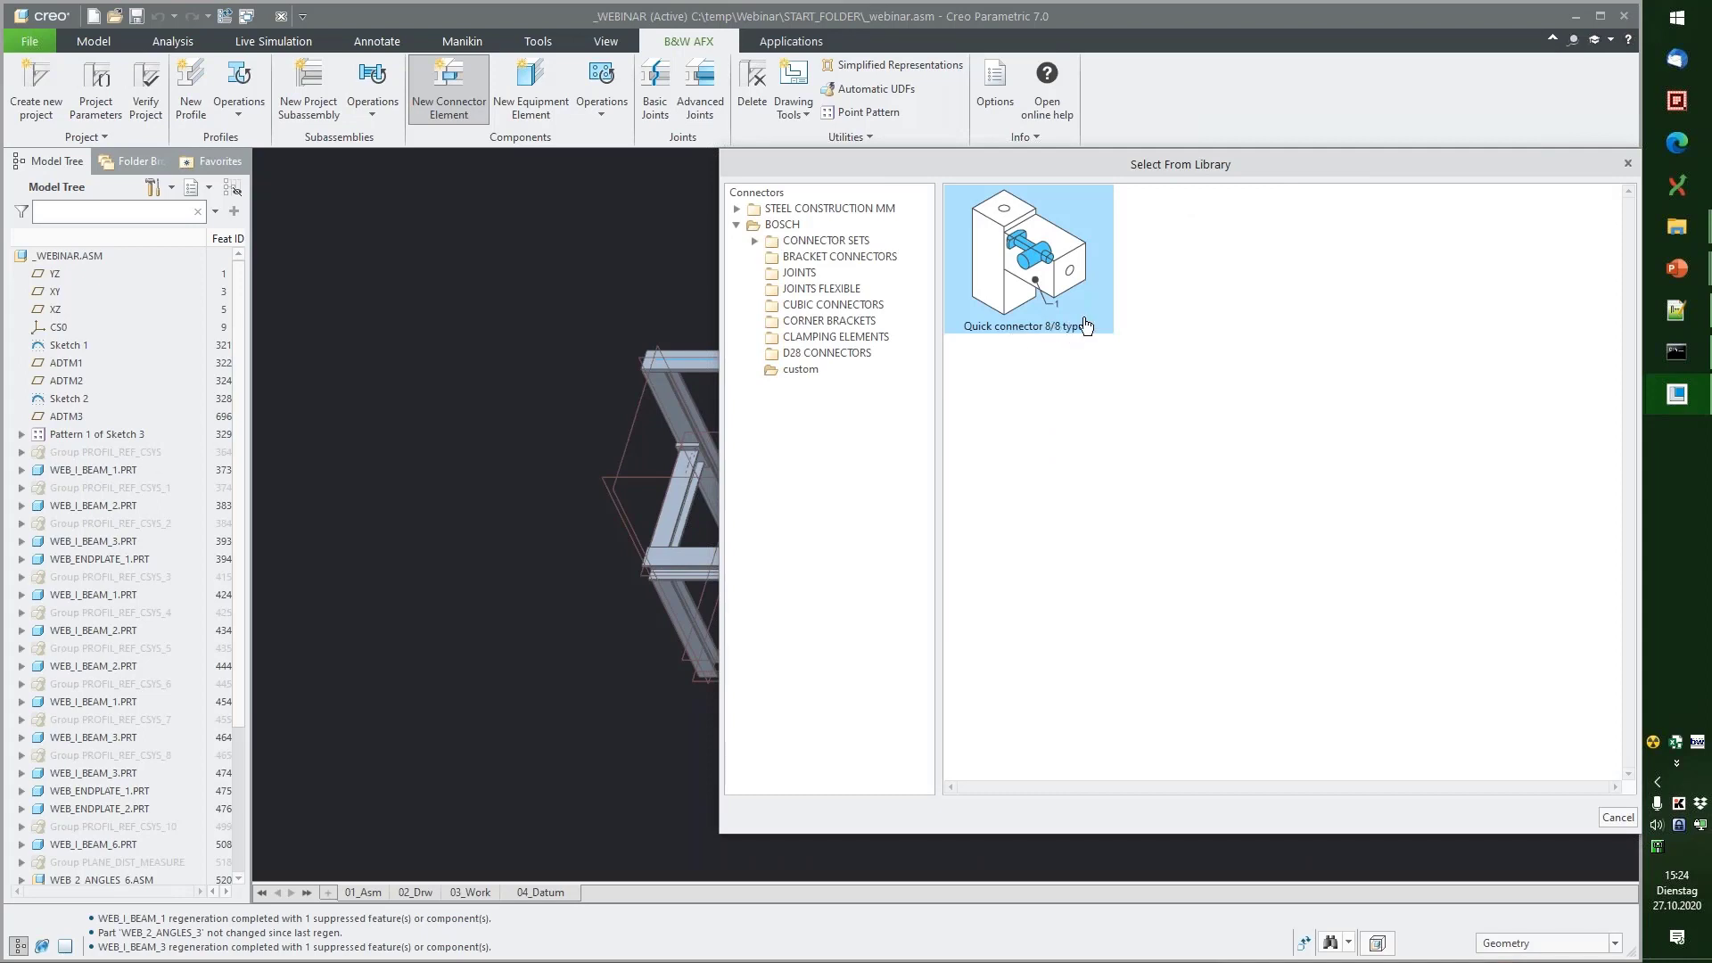
Step: Place the Quick connector 8/8 type A on the profile's end face and select the new part in the model tree
double_click(1037, 261)
click(1484, 471)
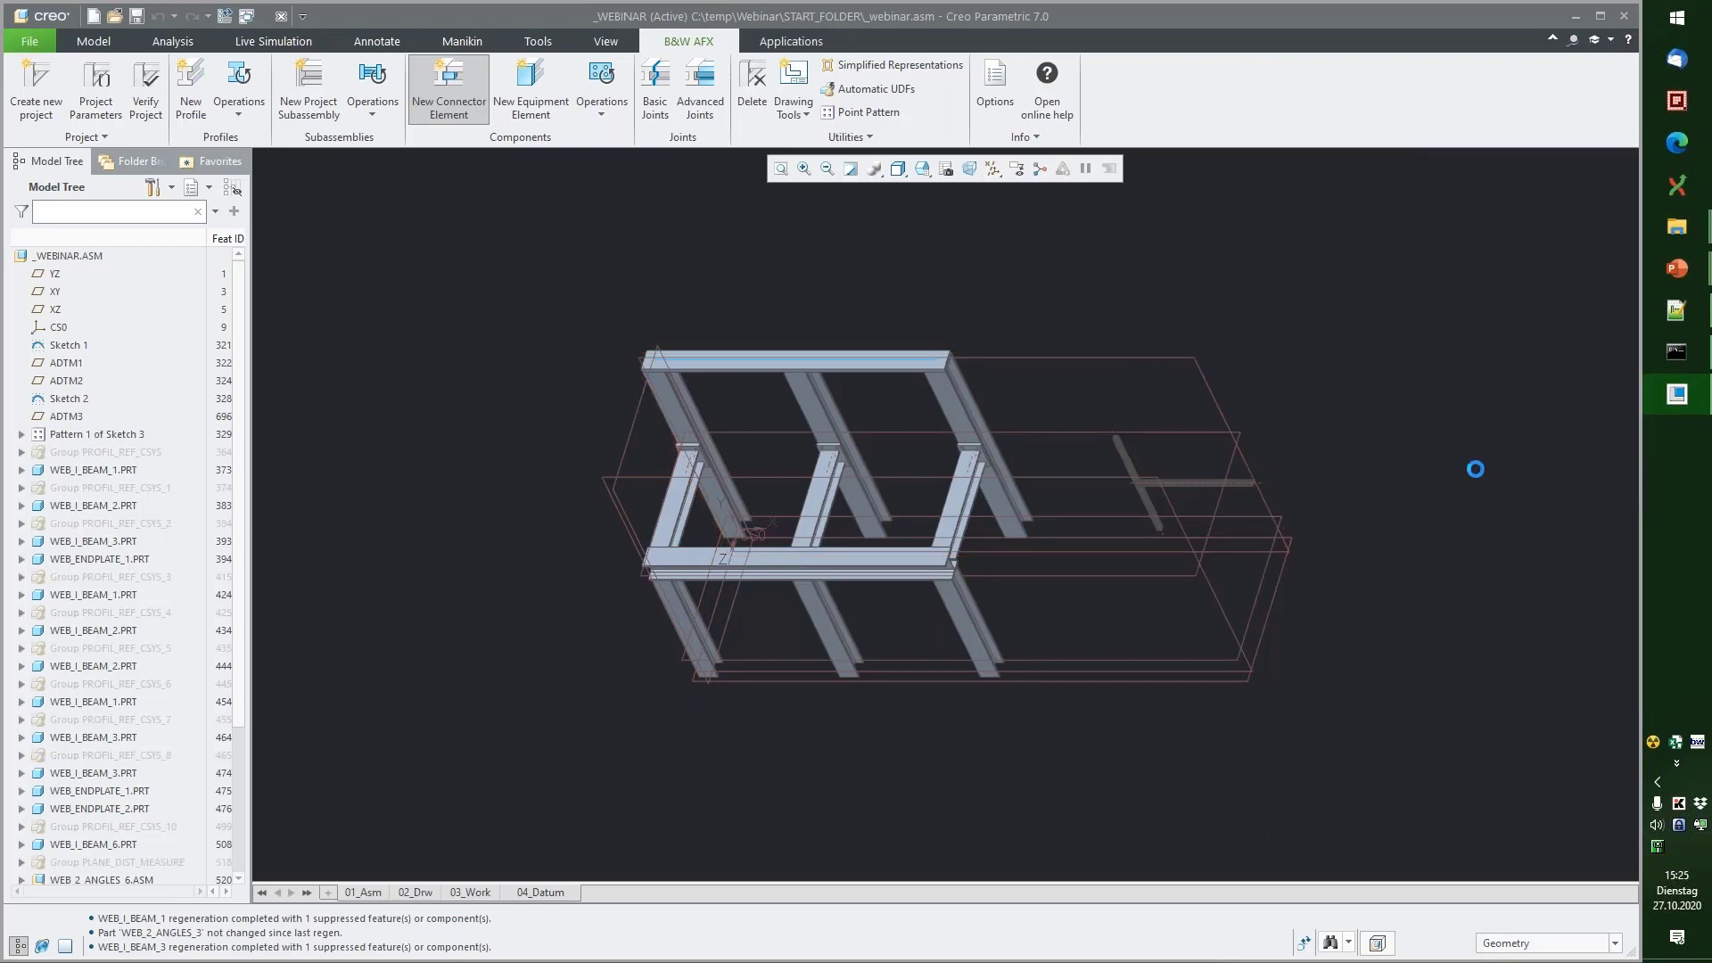
scroll(1159, 495, up, 5)
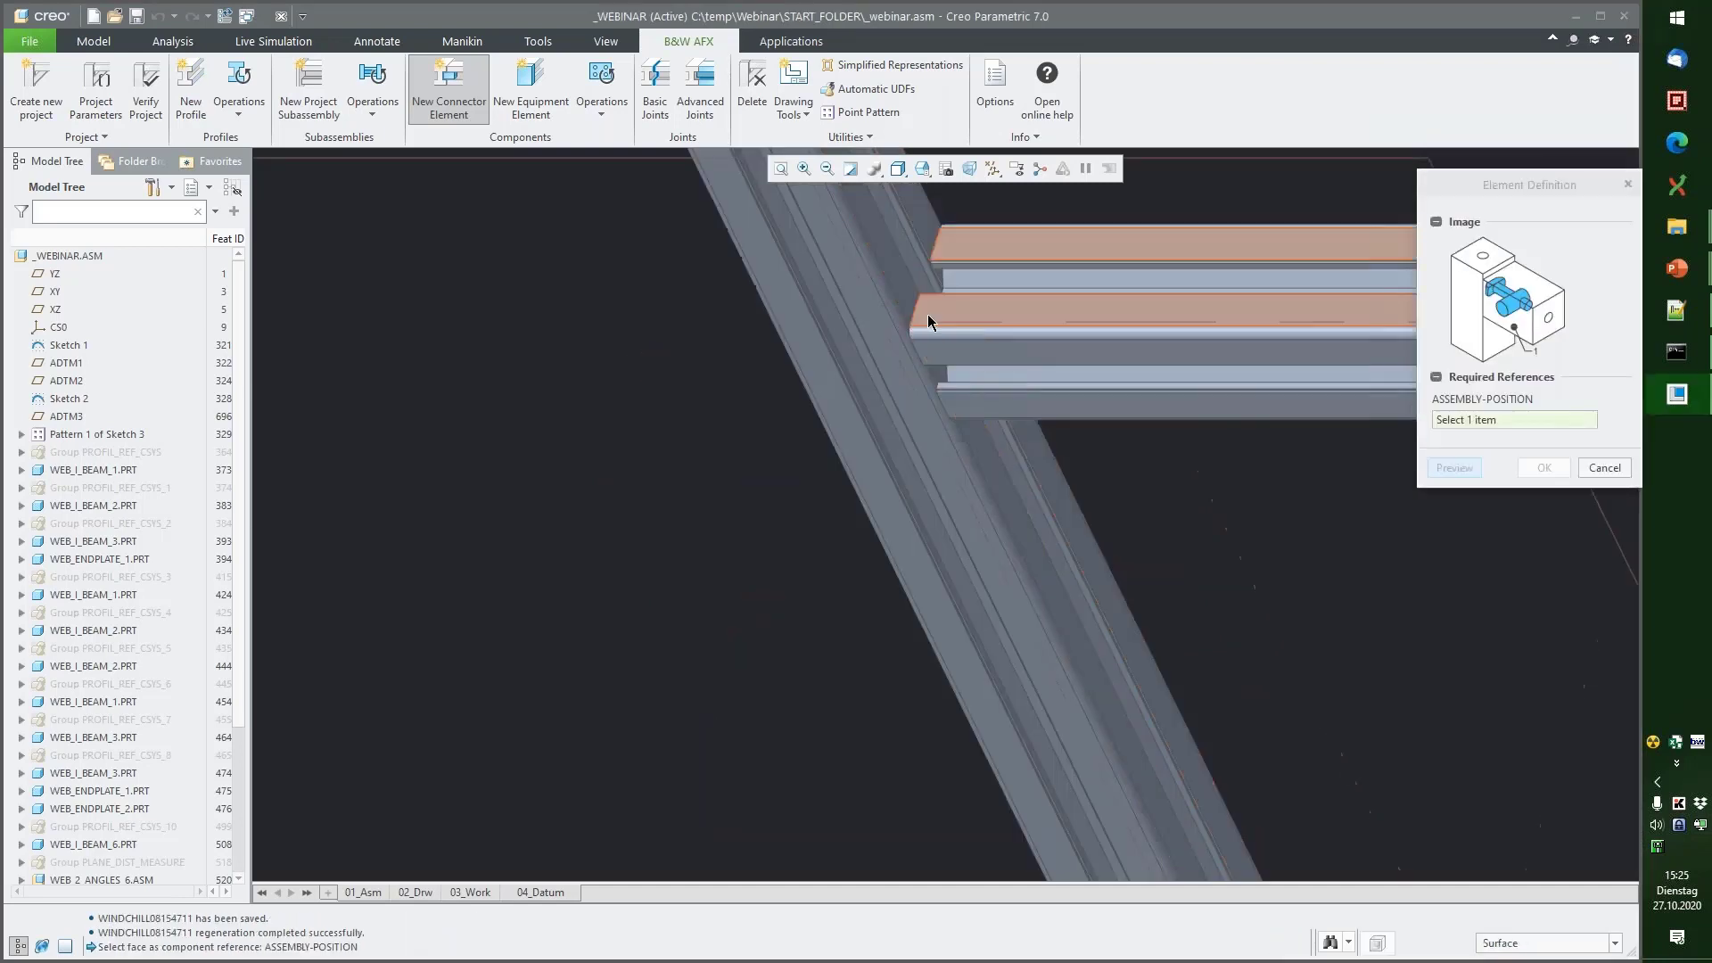
click(934, 355)
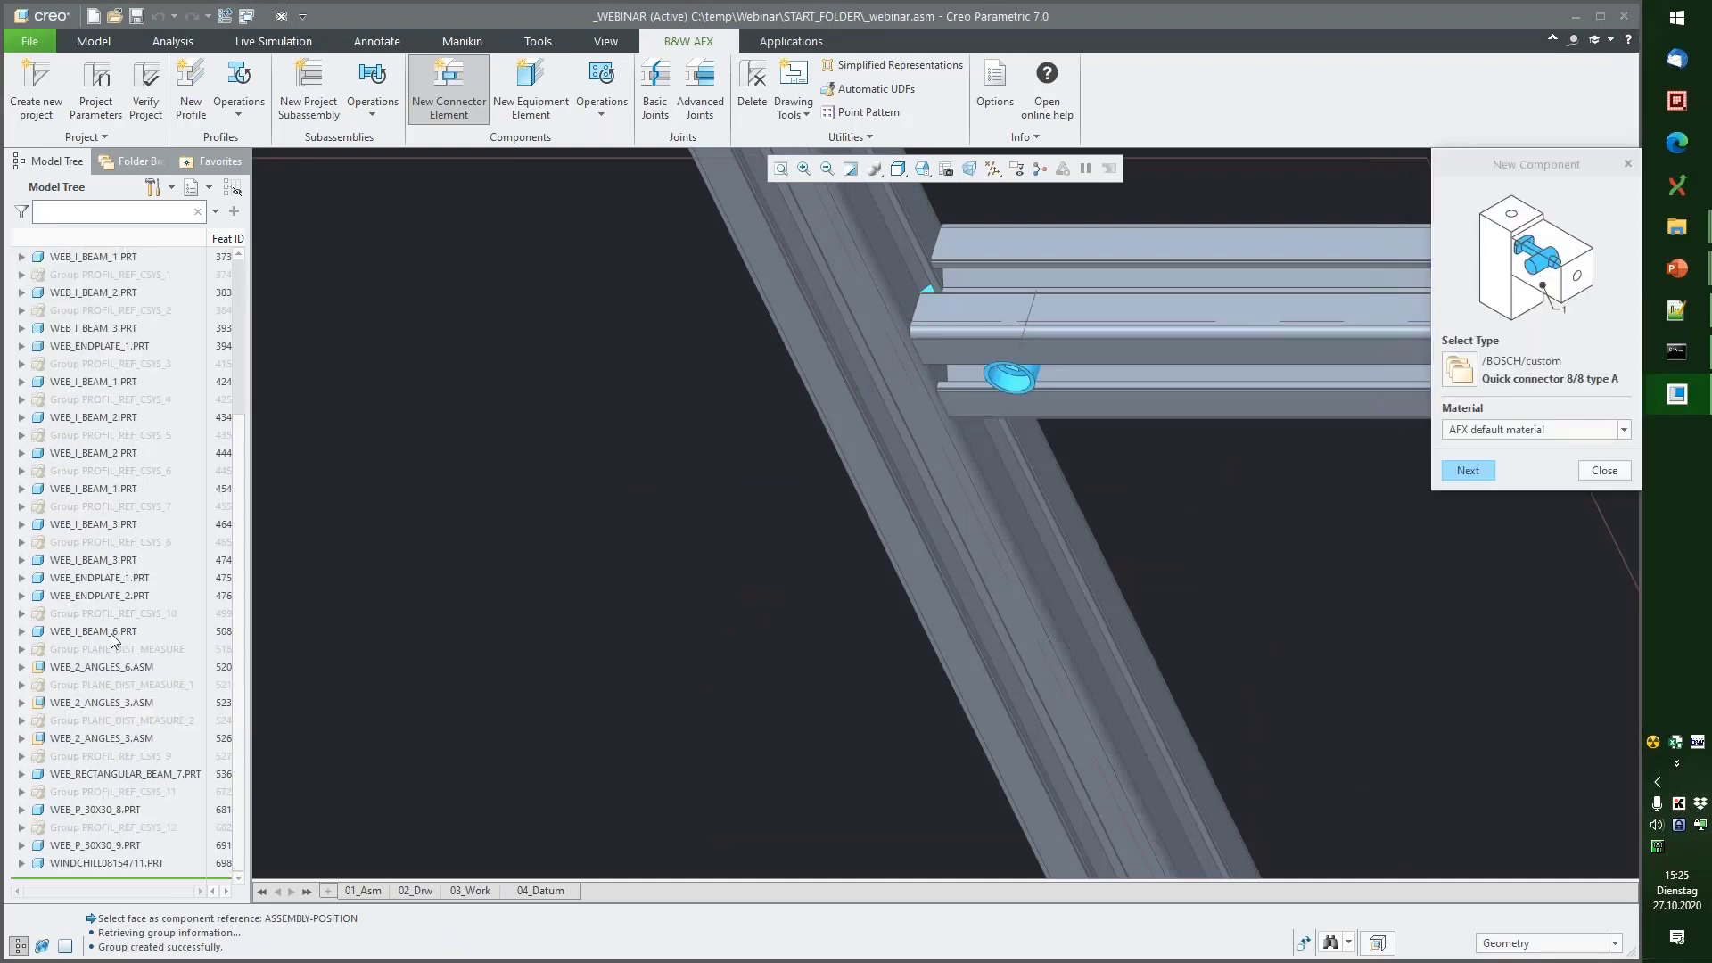
click(116, 863)
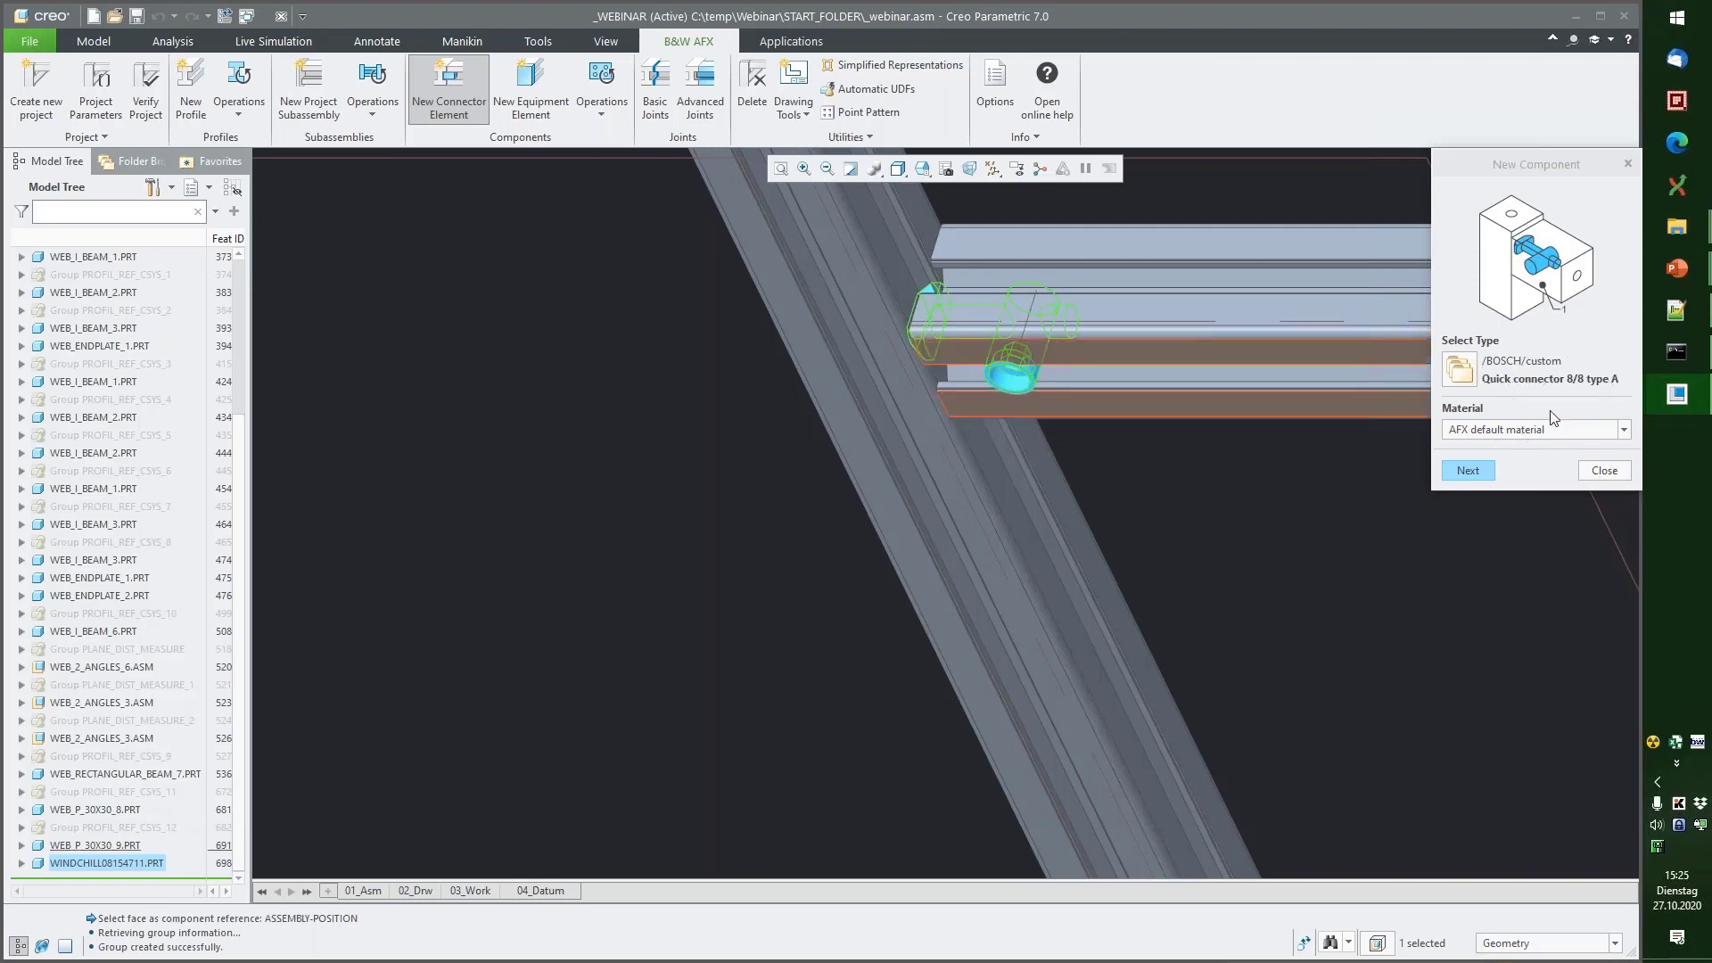
Step: Reopen the connector library and examine the names in BOSCH, CONNECTOR SETS, TENSIONING CONNECTOR
click(1461, 369)
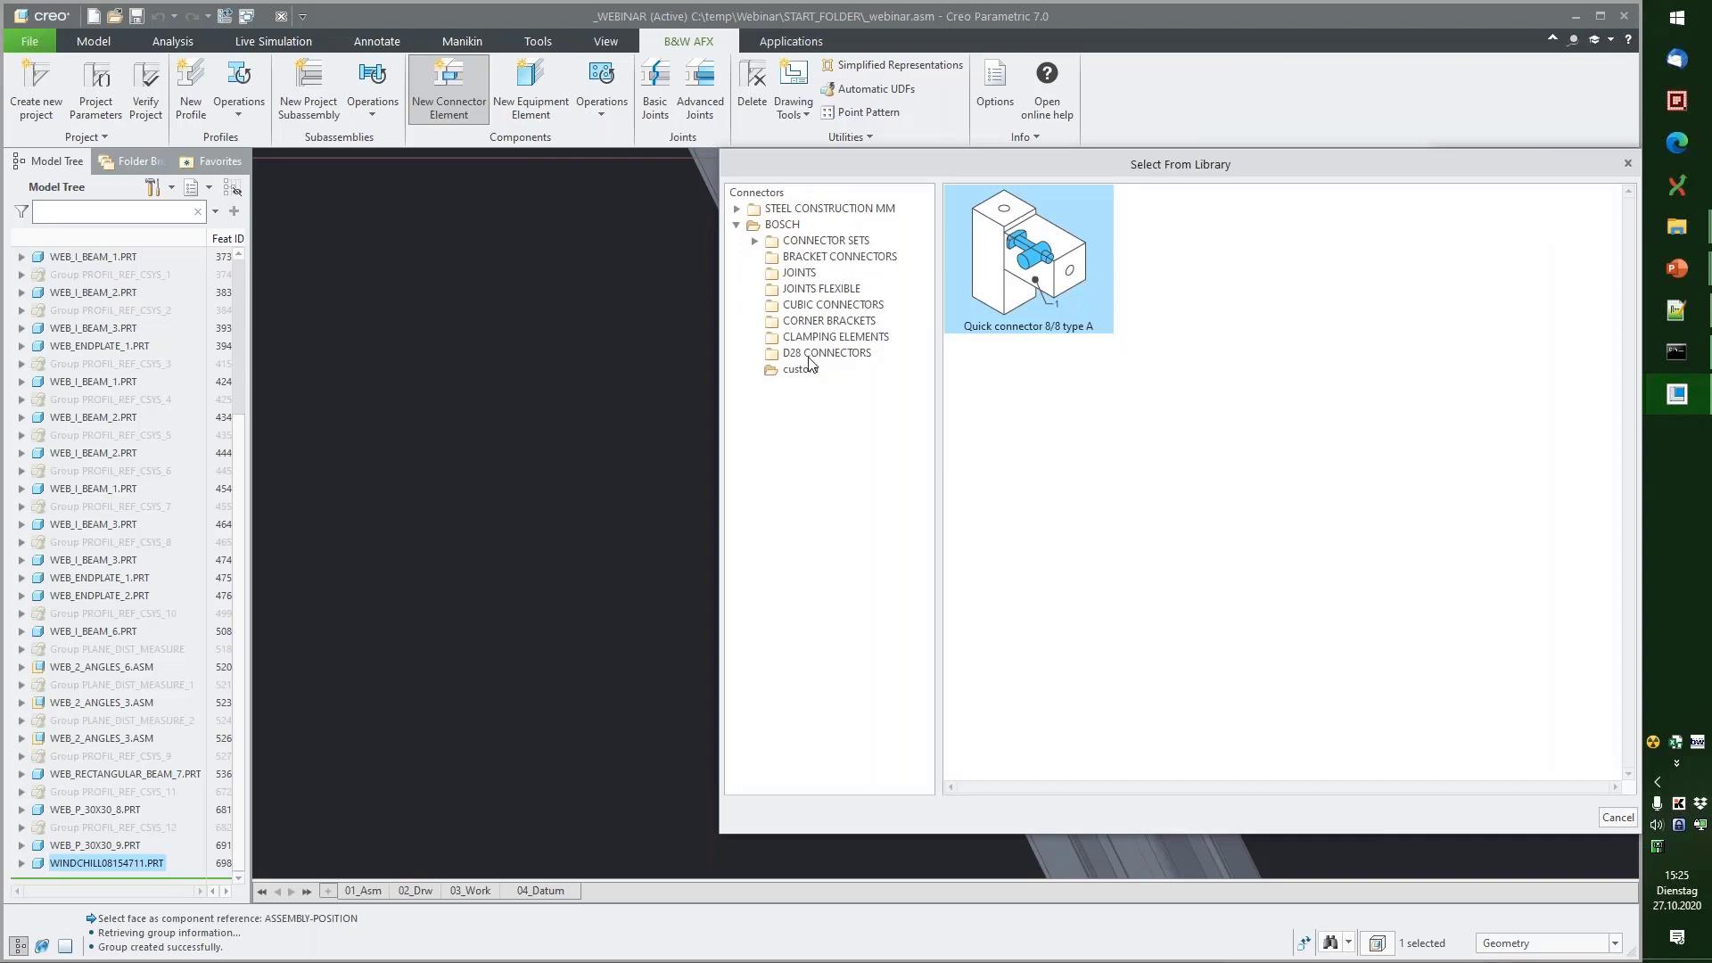
click(826, 240)
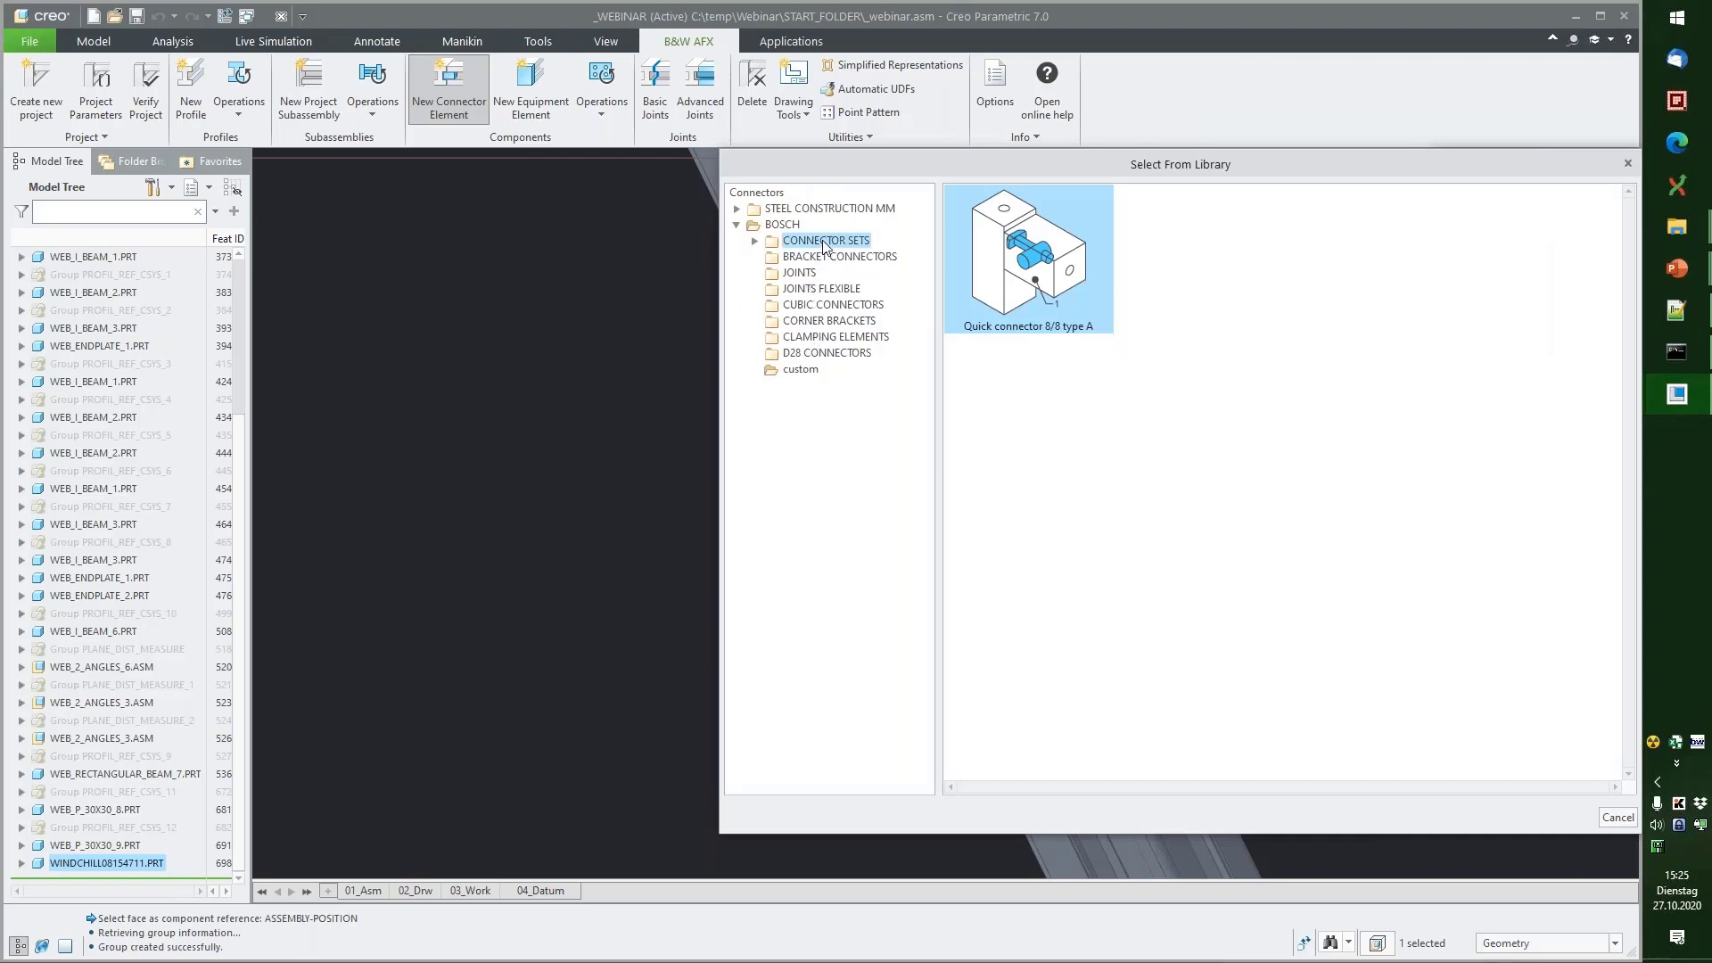
click(1199, 254)
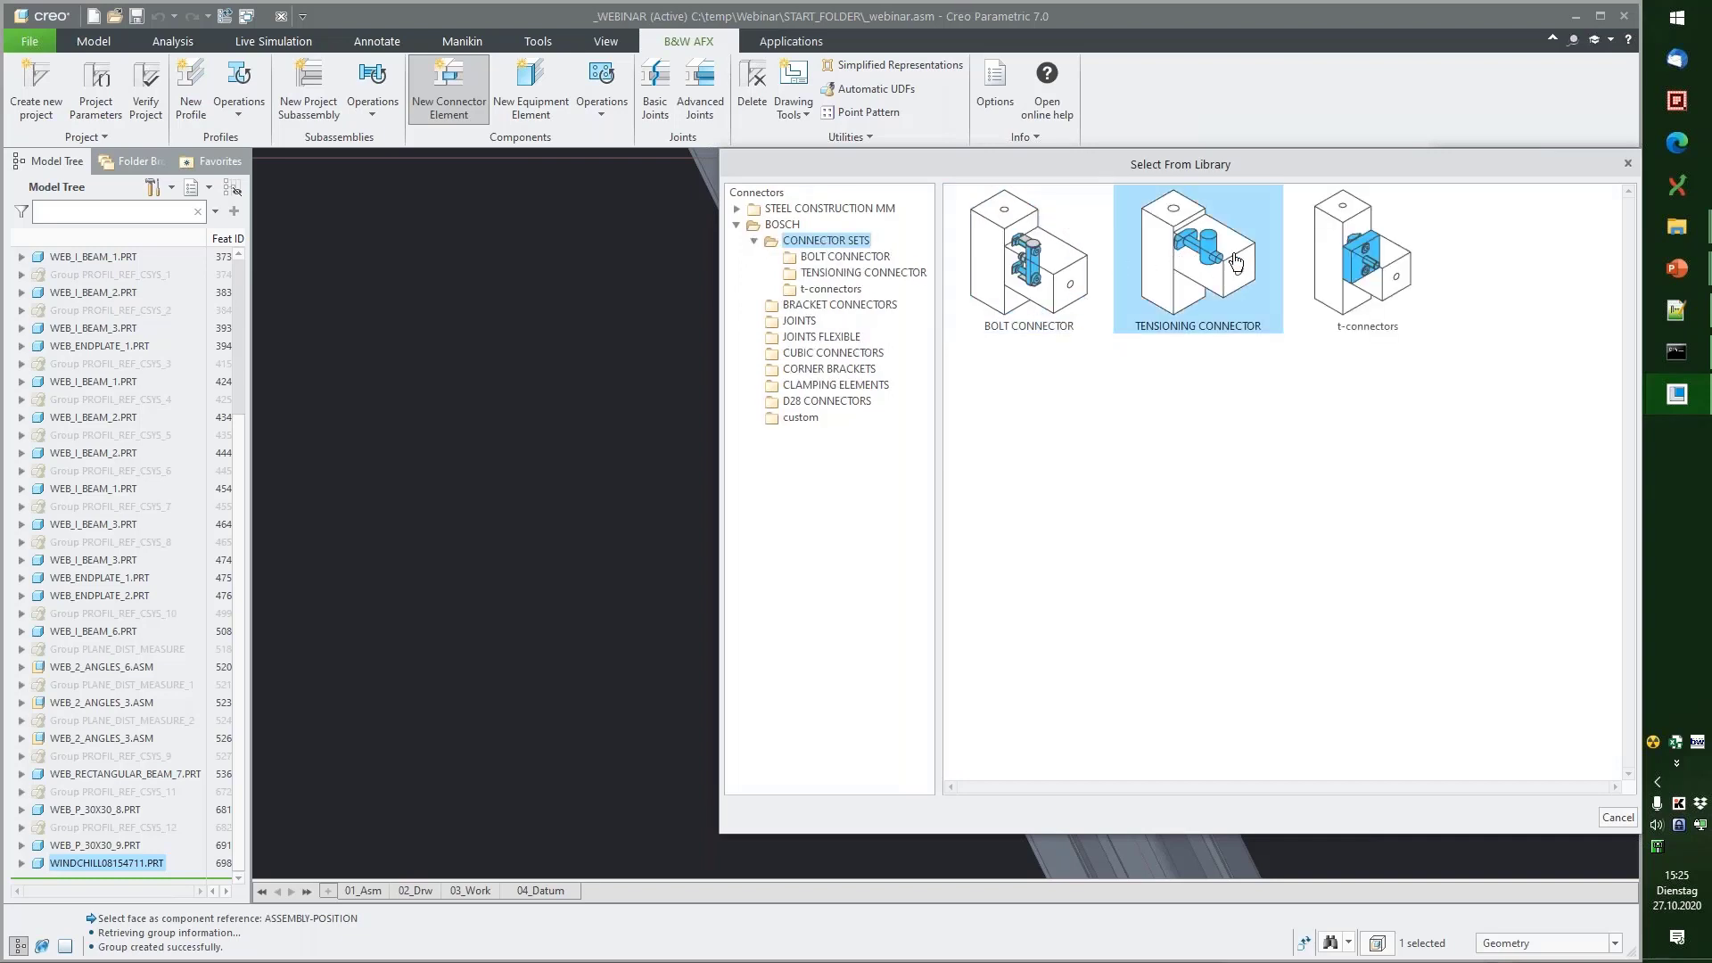
double_click(1235, 262)
click(1195, 557)
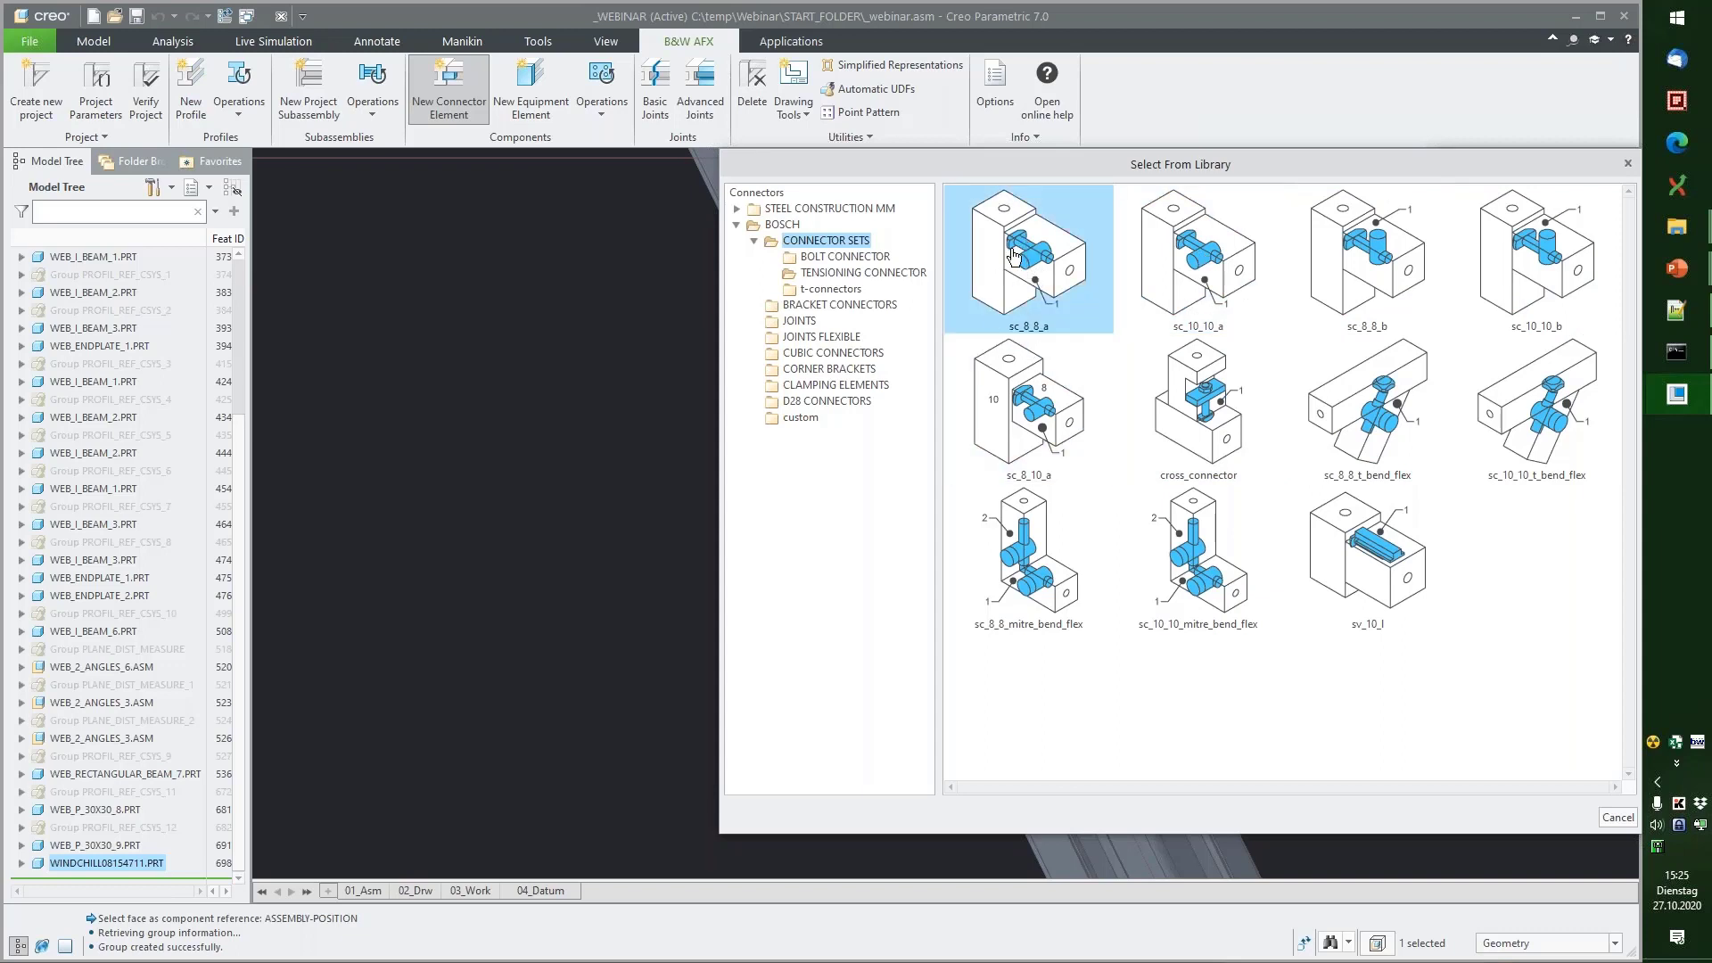
Step: Switch to the spannverbinder folder in File Explorer and copy the base name of sv_8_8_a.prt
mouse_move(1686, 223)
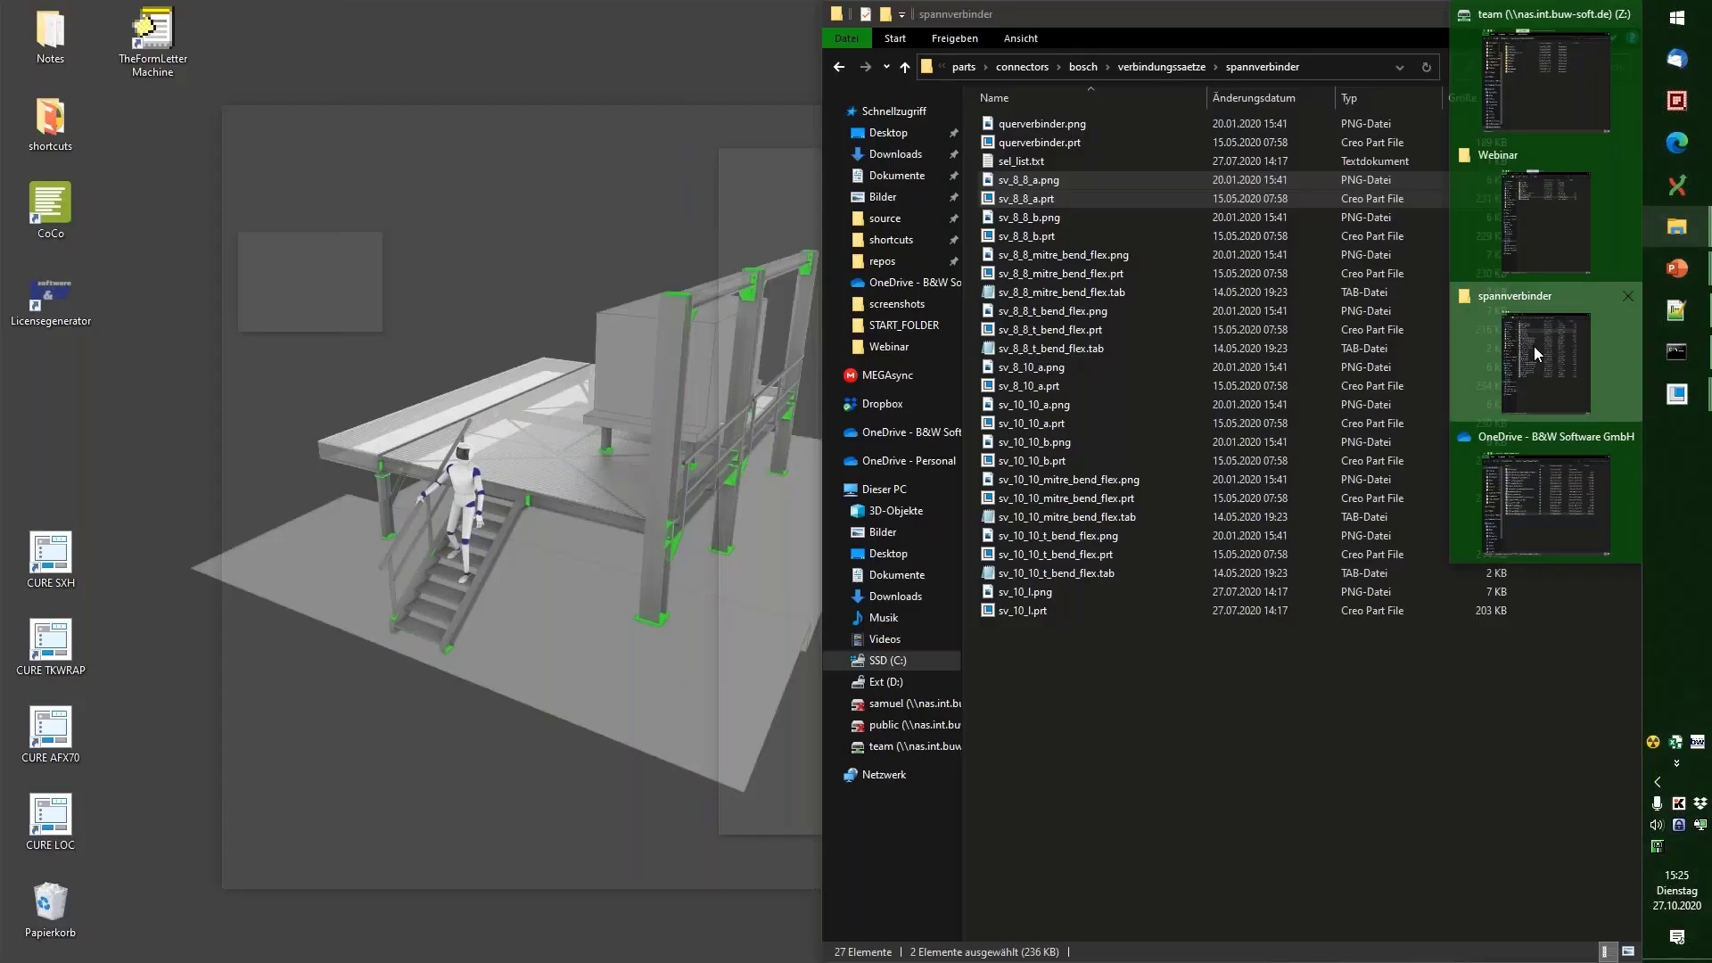
click(1534, 346)
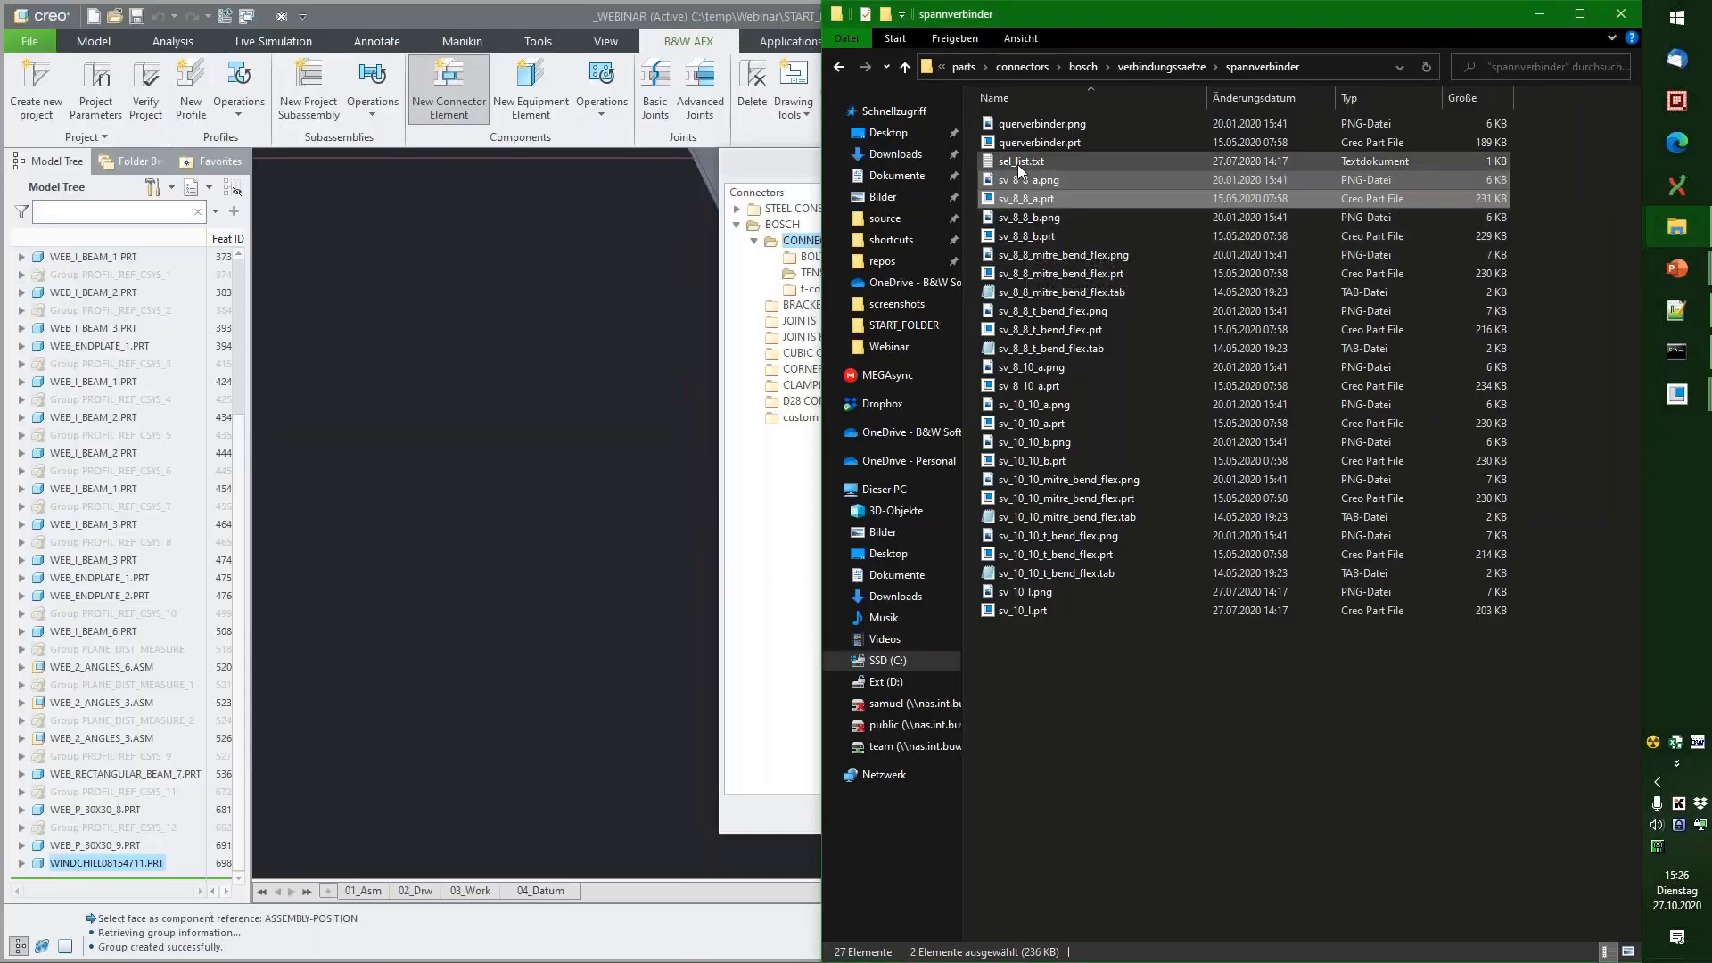
click(1004, 201)
click(1032, 202)
key(ctrl+c)
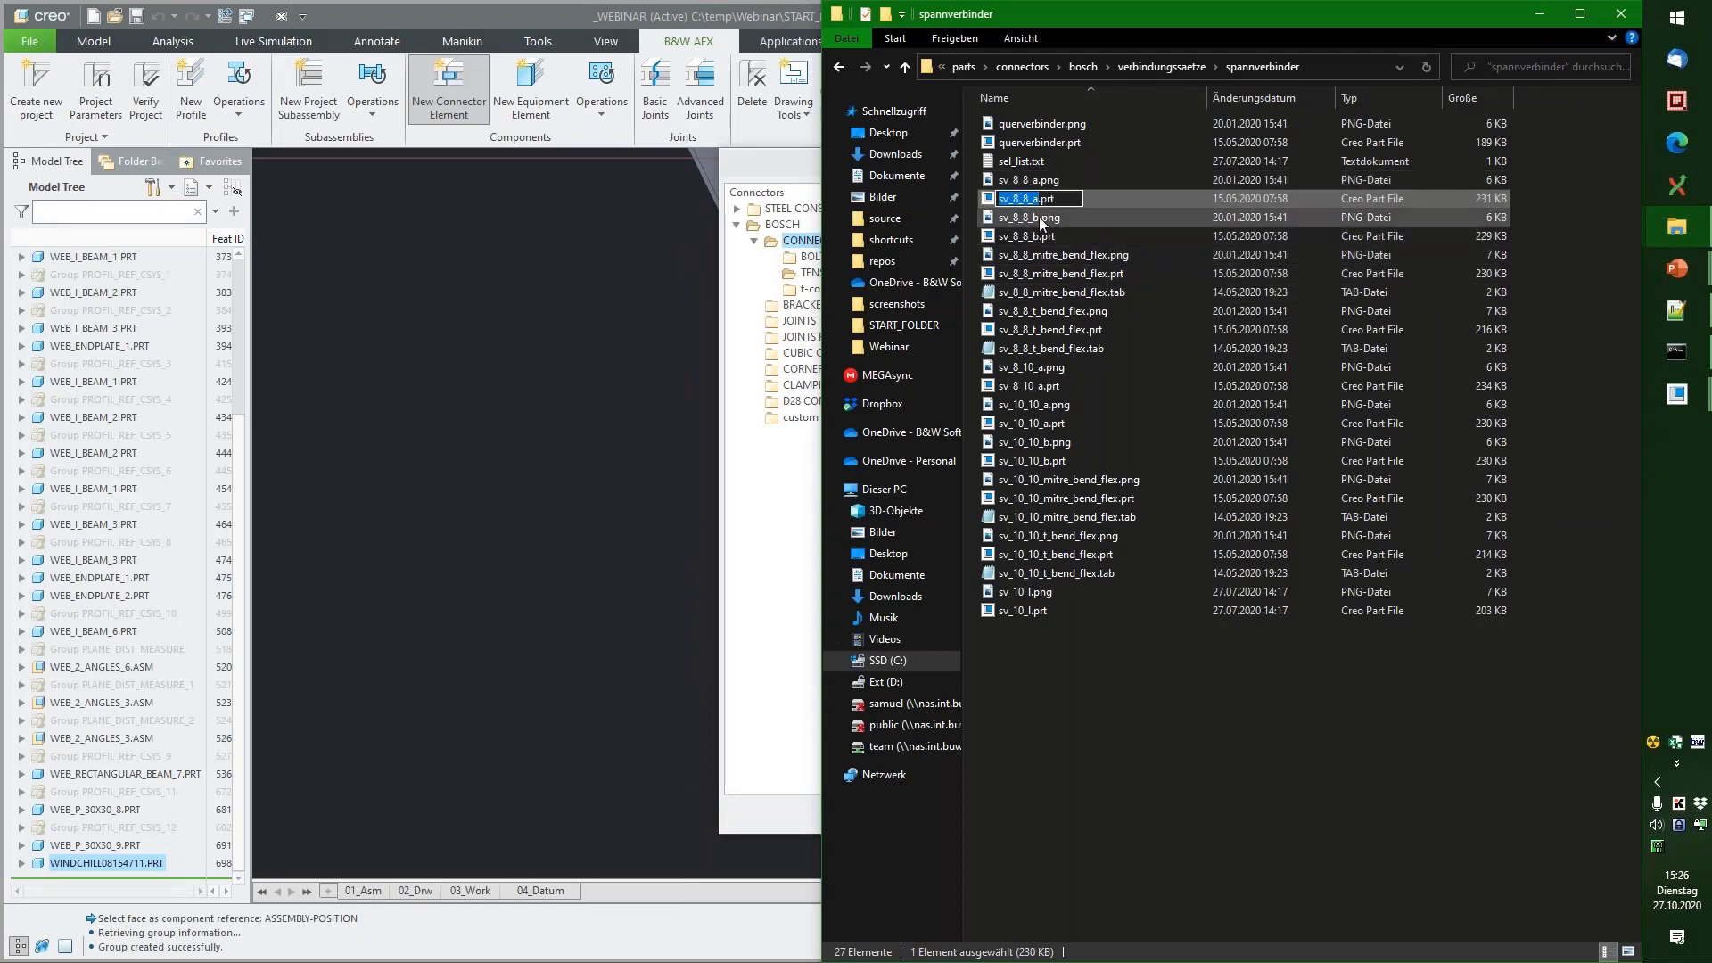
Step: Switch to afx_custom.txt in Notepad++ and append a blank line followed by the message ID sv_8_8_a
mouse_move(1677, 310)
click(1561, 331)
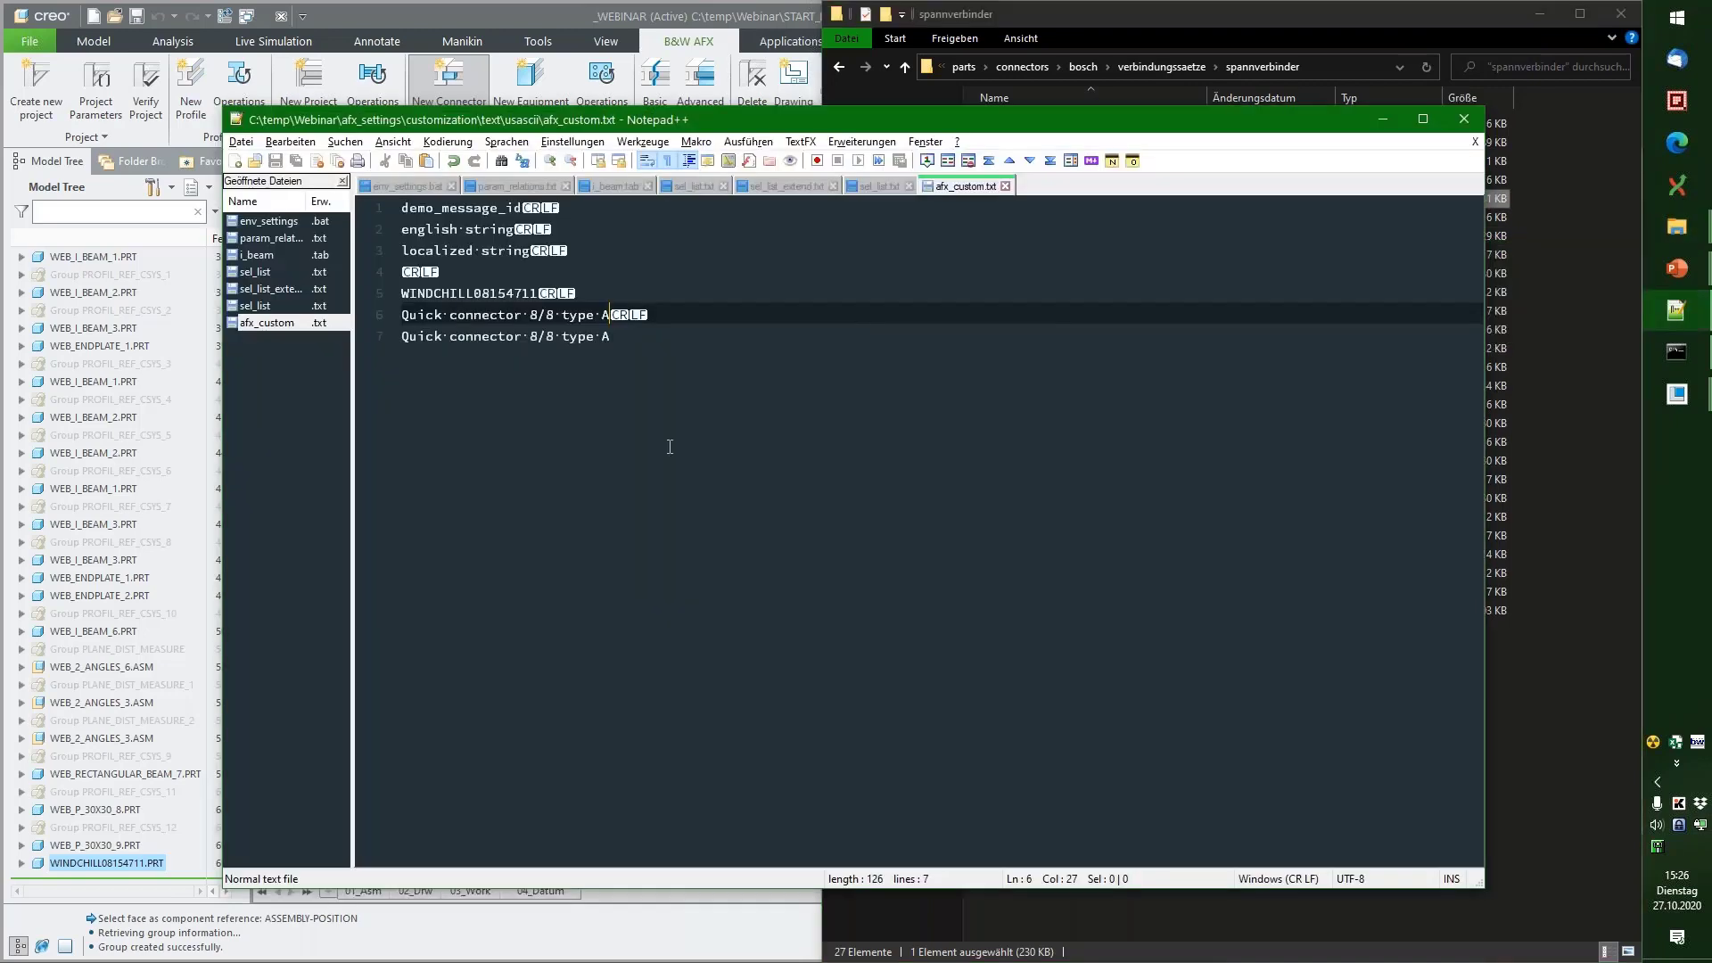
key(Return)
key(Return)
key(ctrl+v)
Step: Add "Quick connector 8/8 type A" as both English and localized string below sv_8_8_a, and save the file
key(Up)
key(Up)
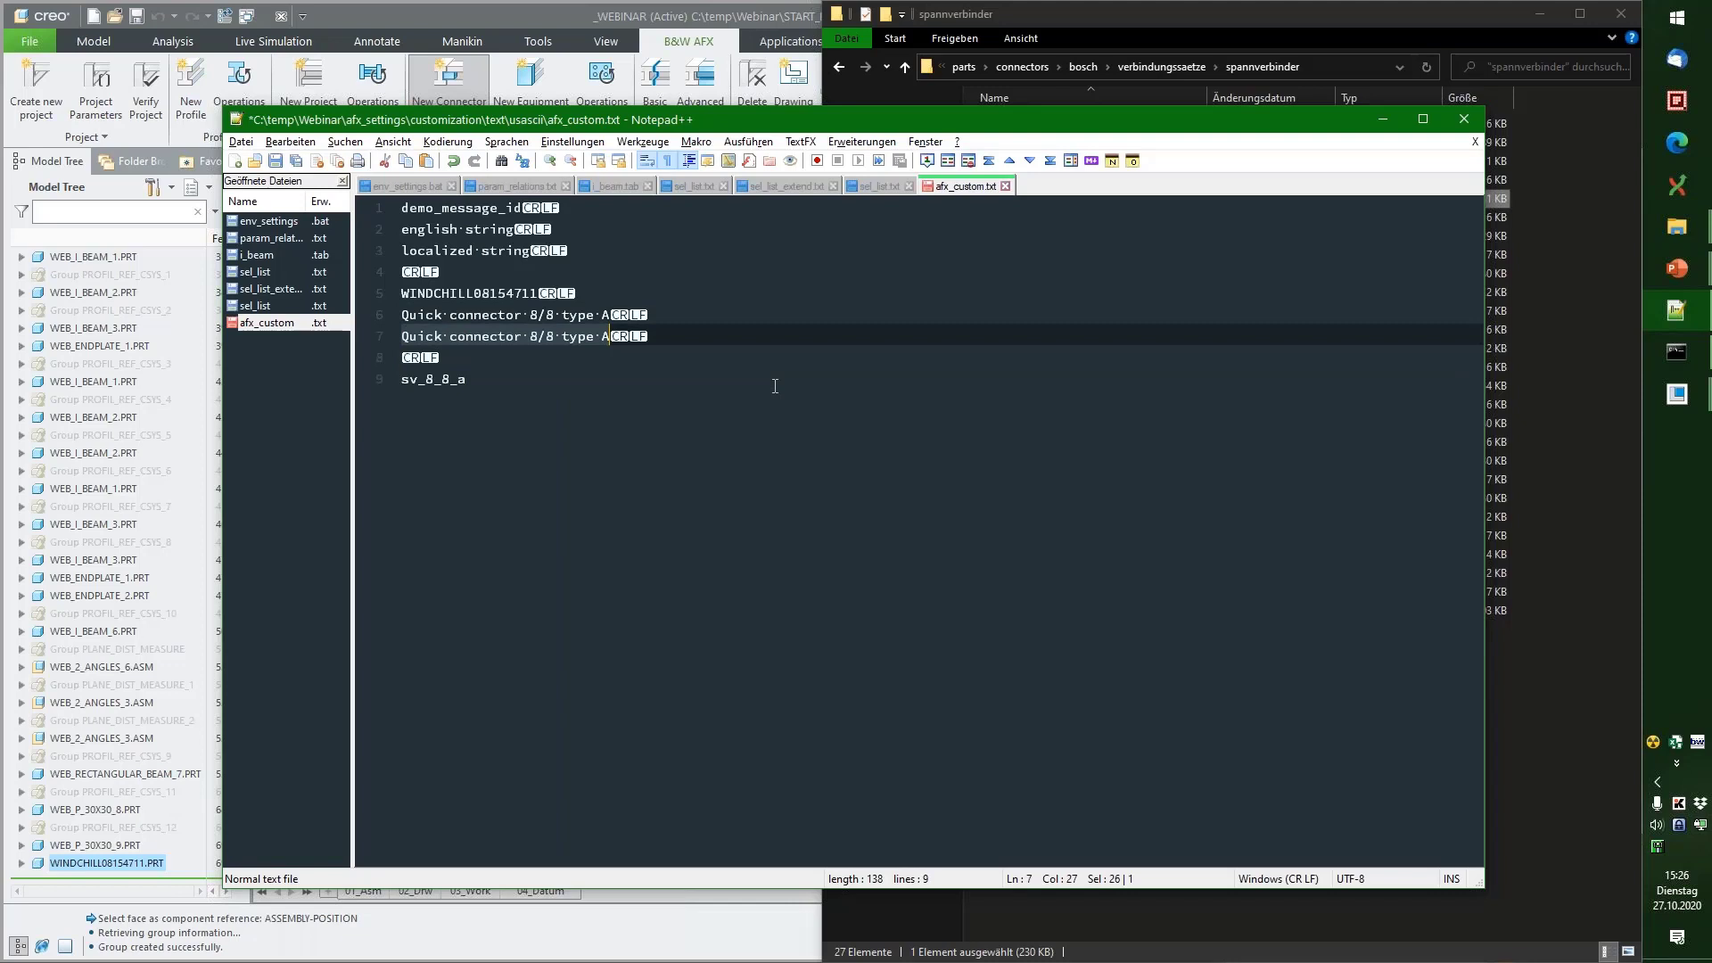
click(775, 386)
key(Return)
text(Quick connector 8/8 type A)
key(Return)
text(Quick connector 8/8 type A)
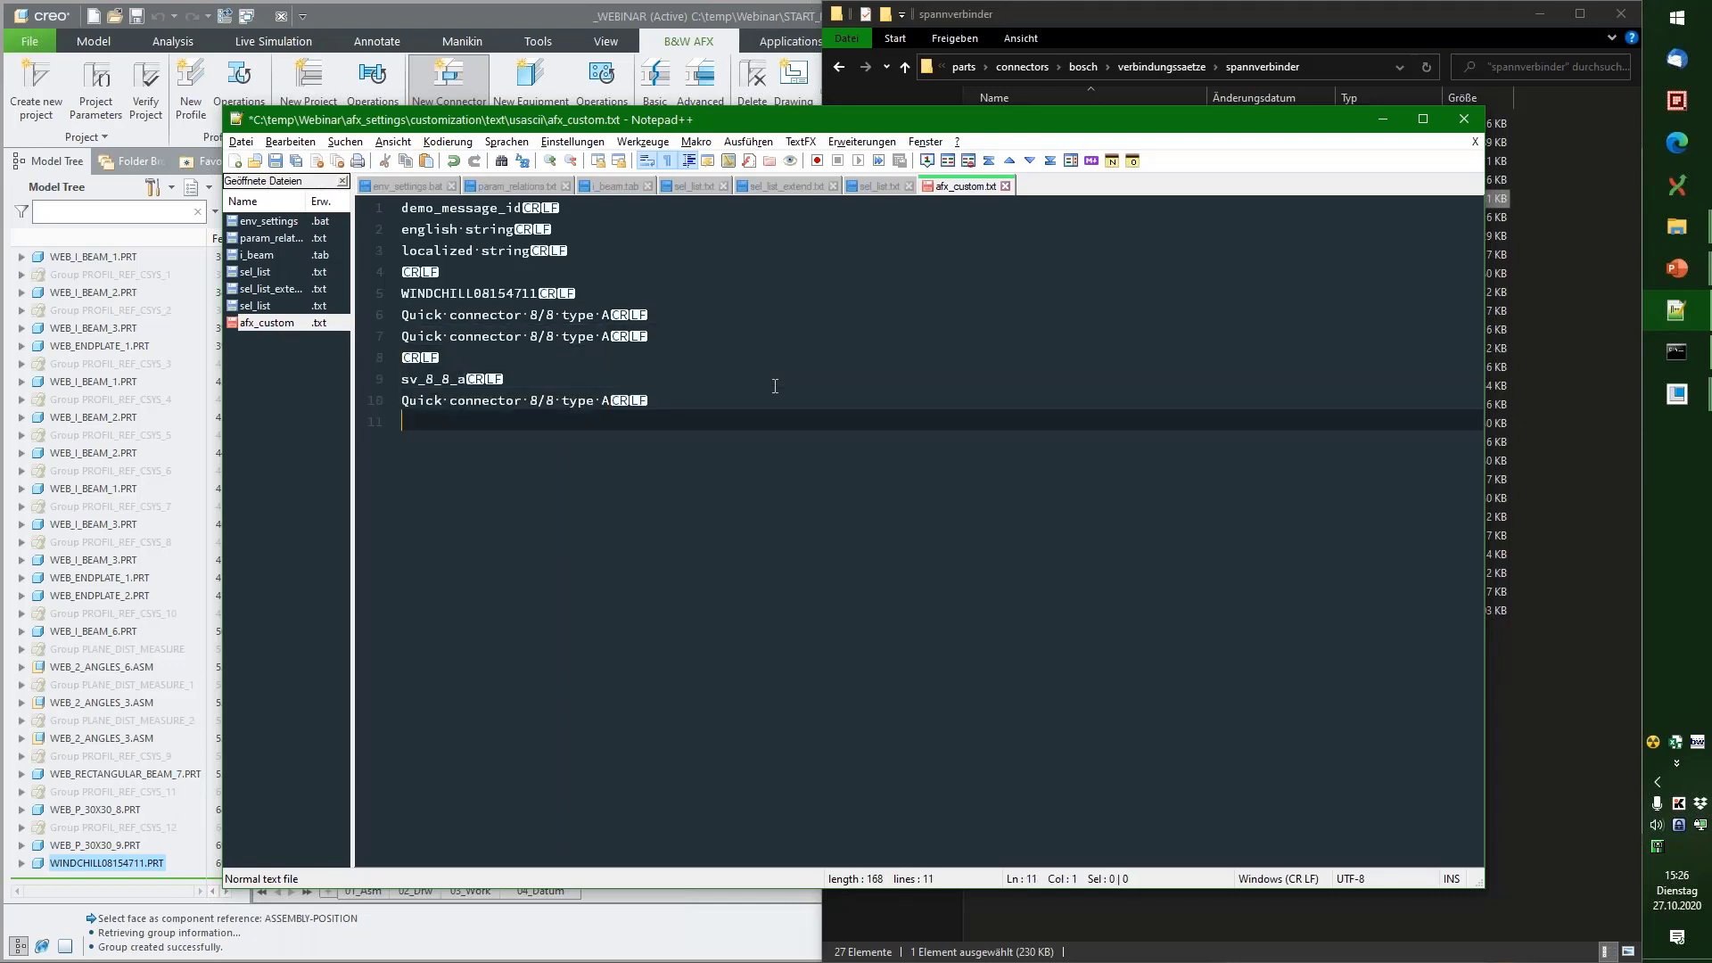
key(ctrl+s)
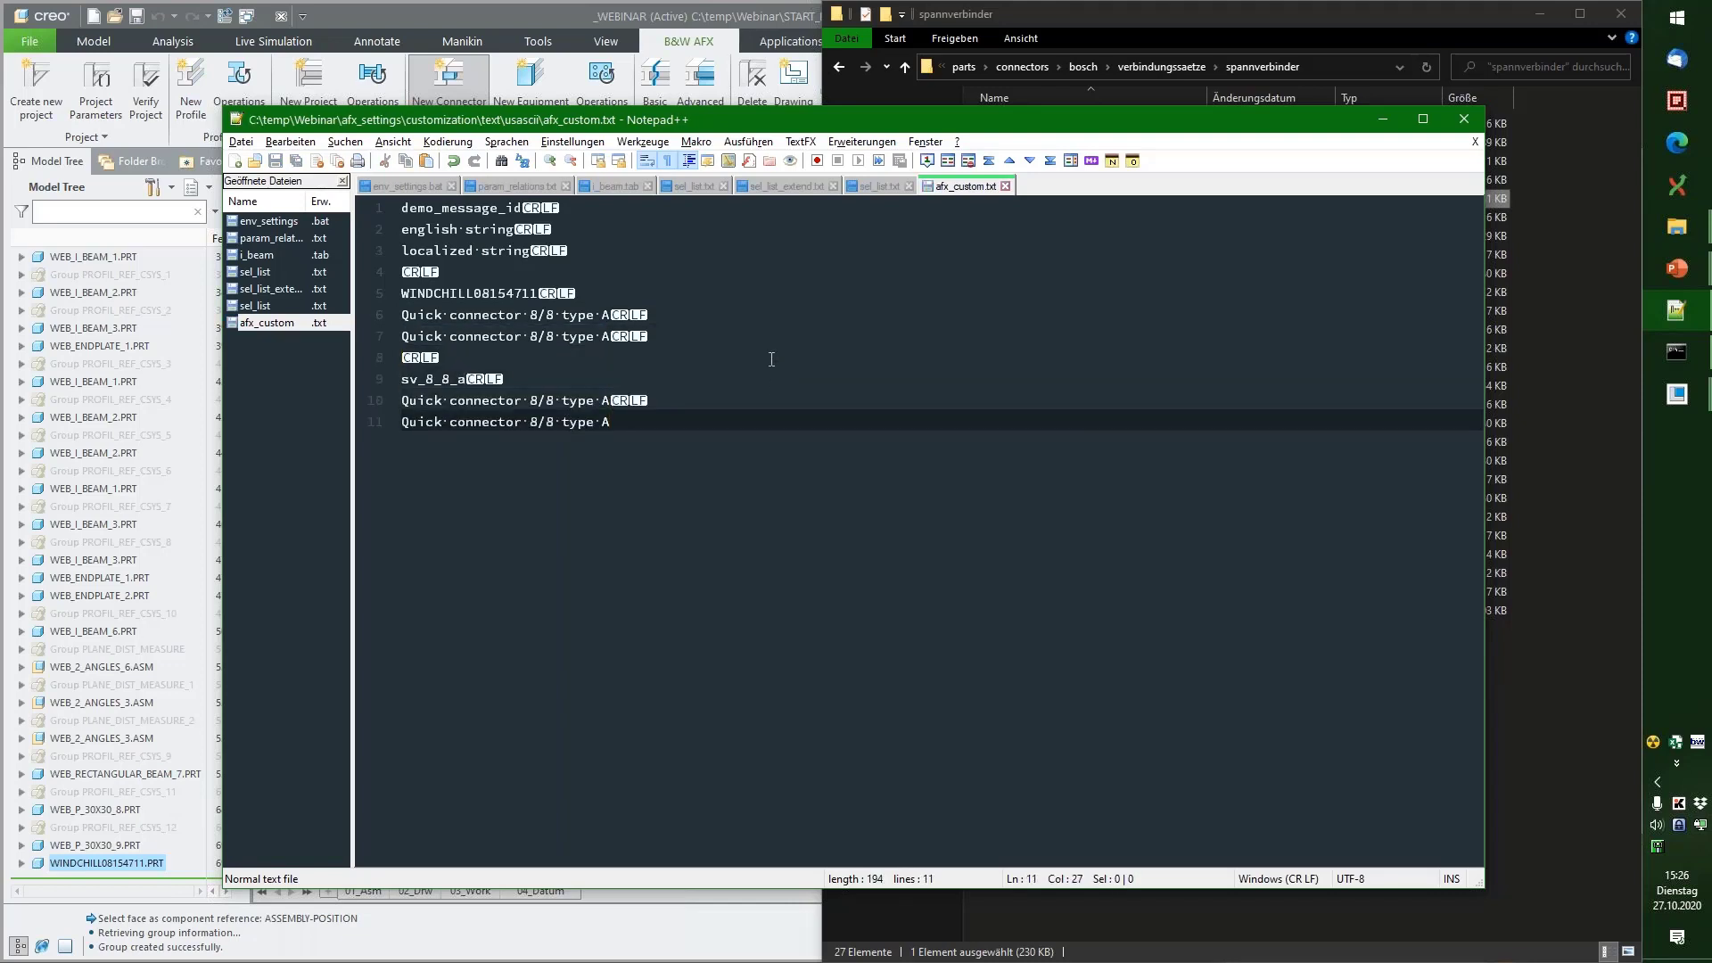
Step: Exit Creo Parametric and restart it with creo_starter.bat from the Webinar folder
click(574, 12)
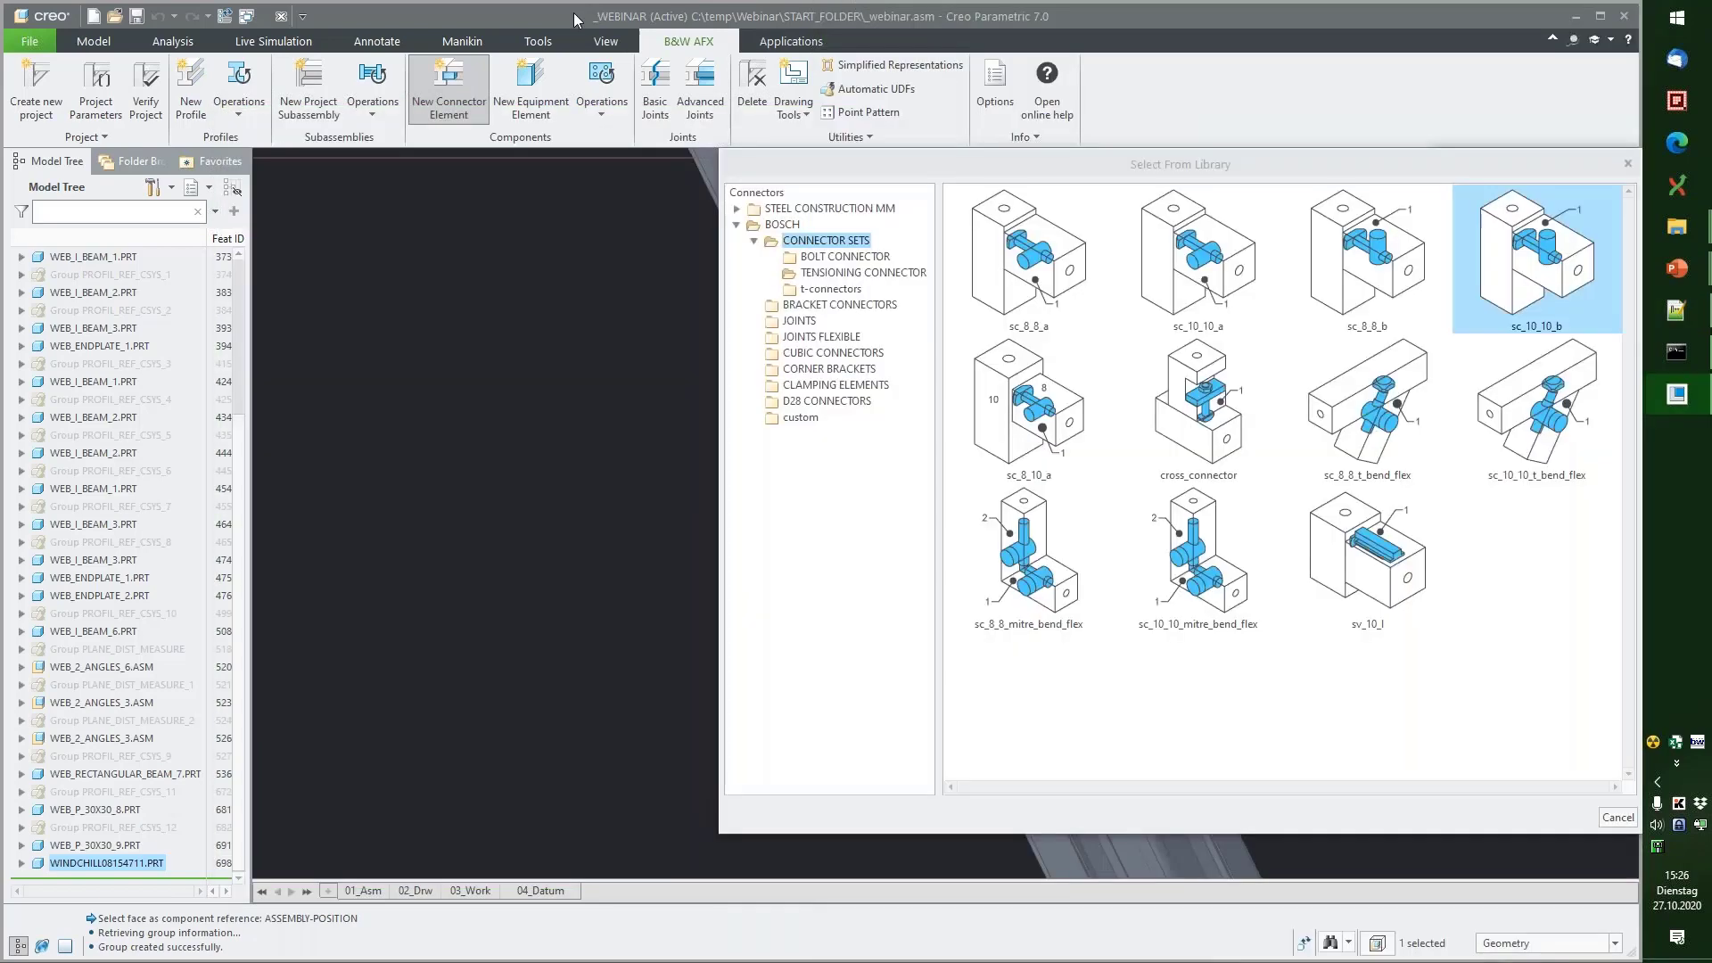
click(1626, 17)
click(951, 523)
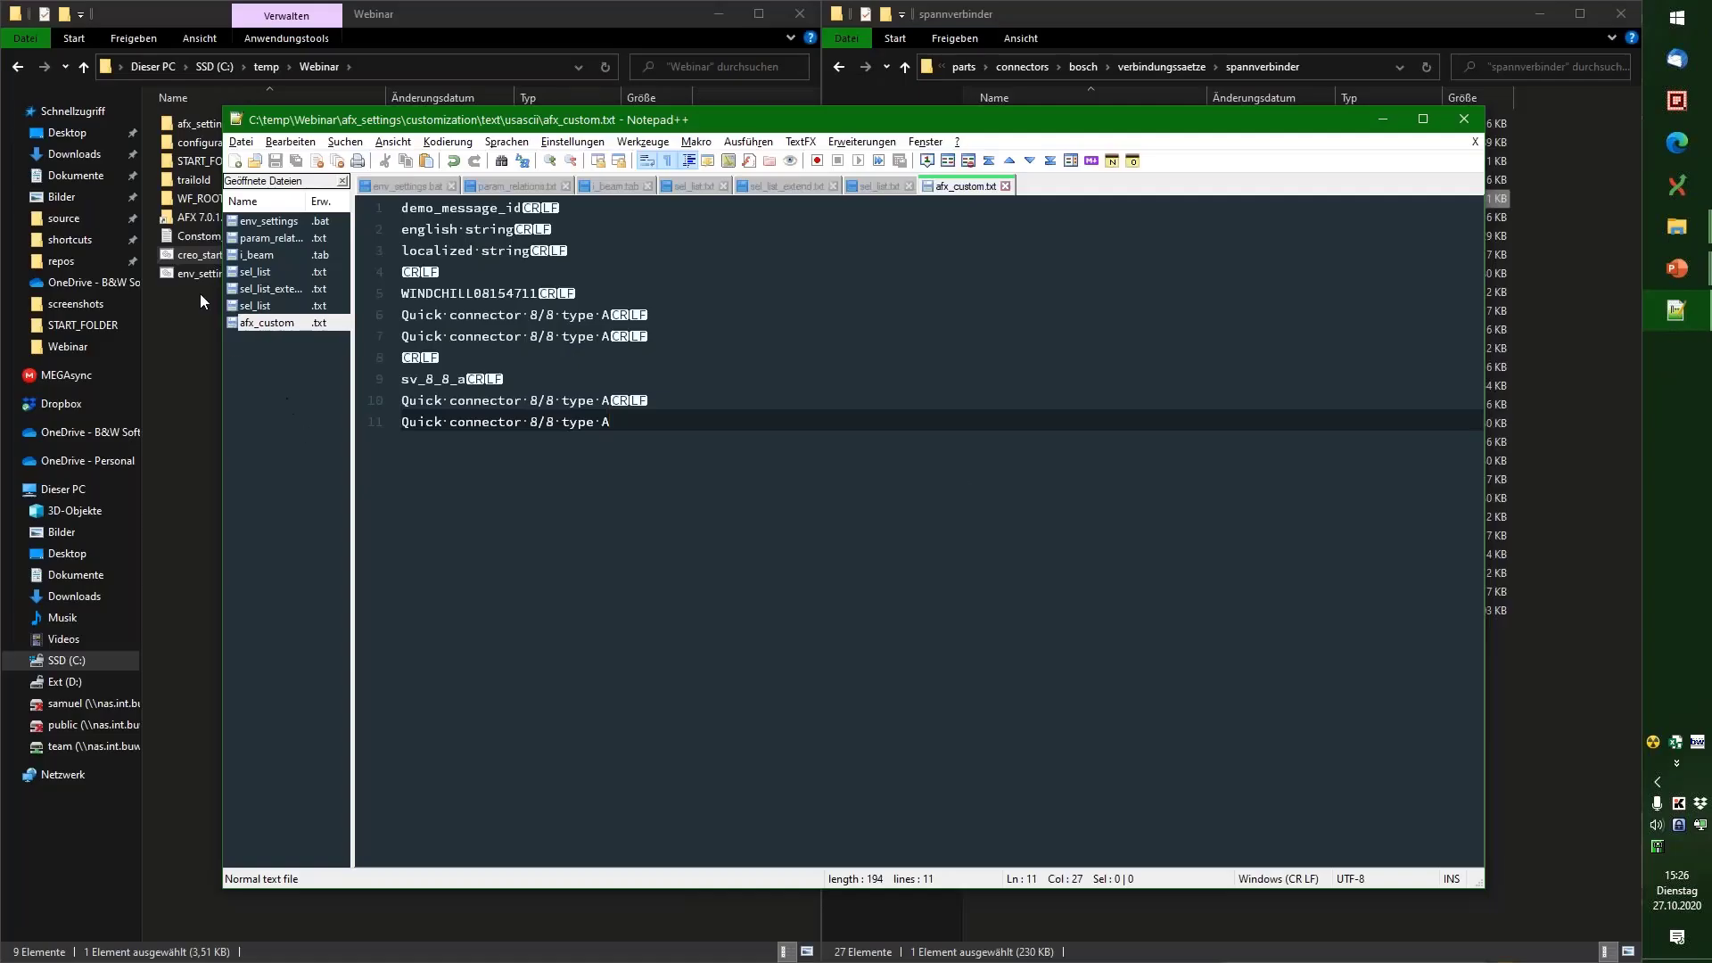
double_click(200, 255)
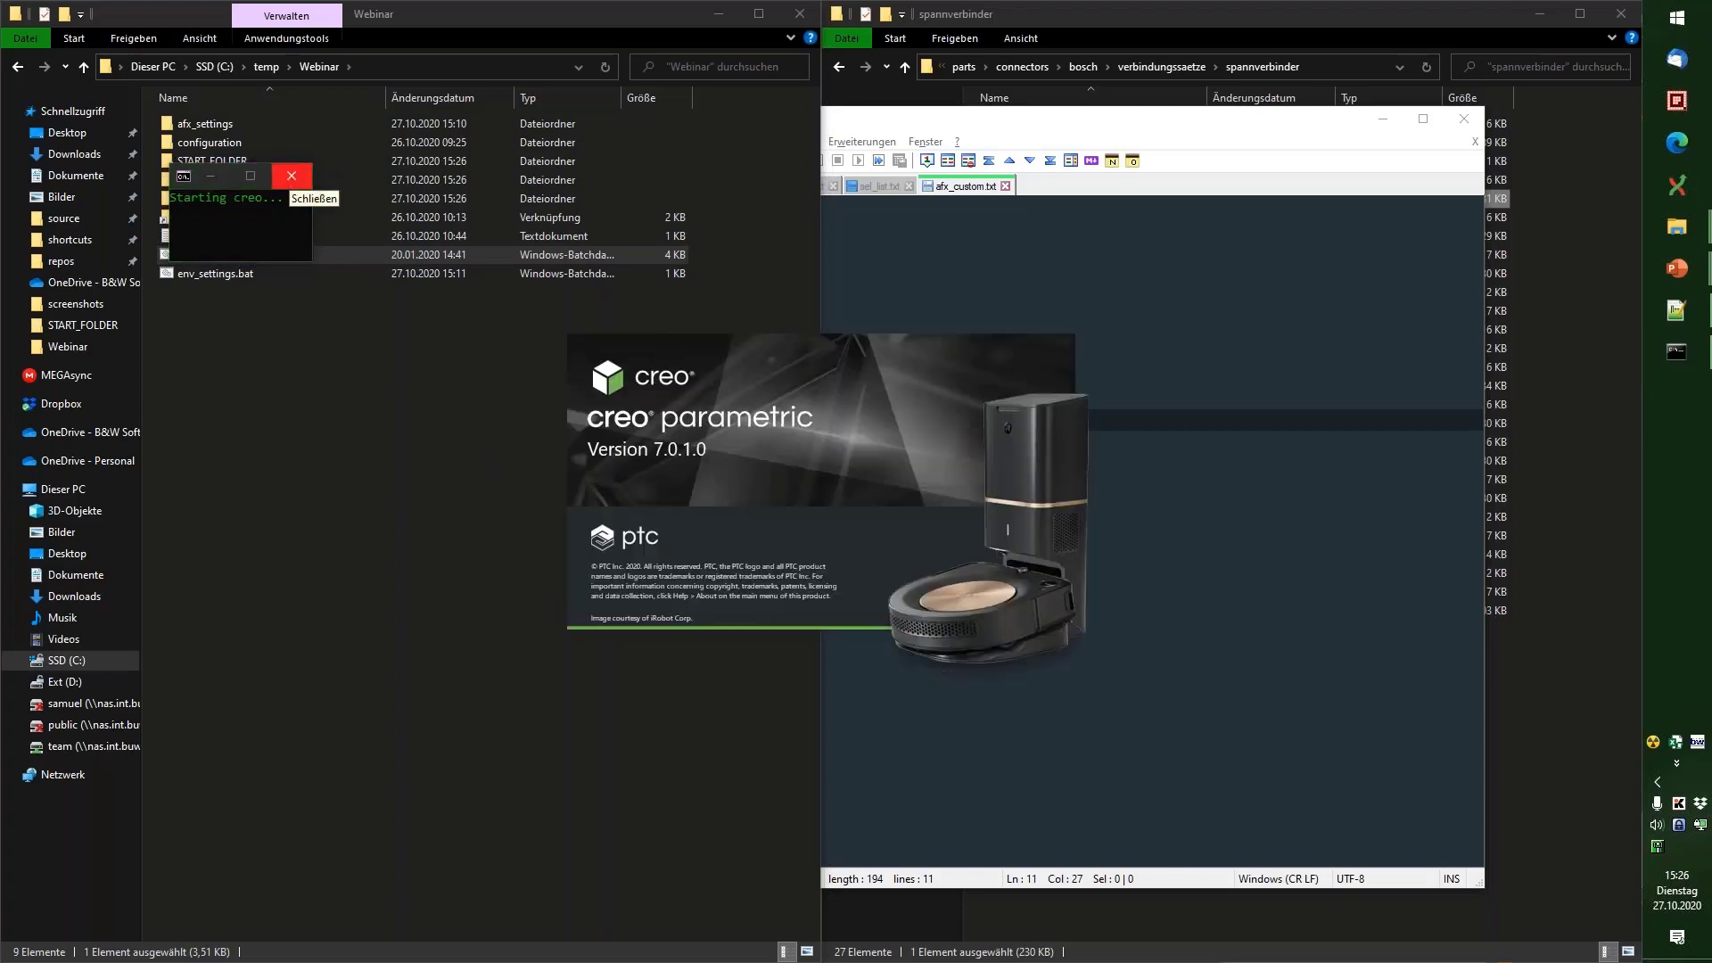
click(292, 176)
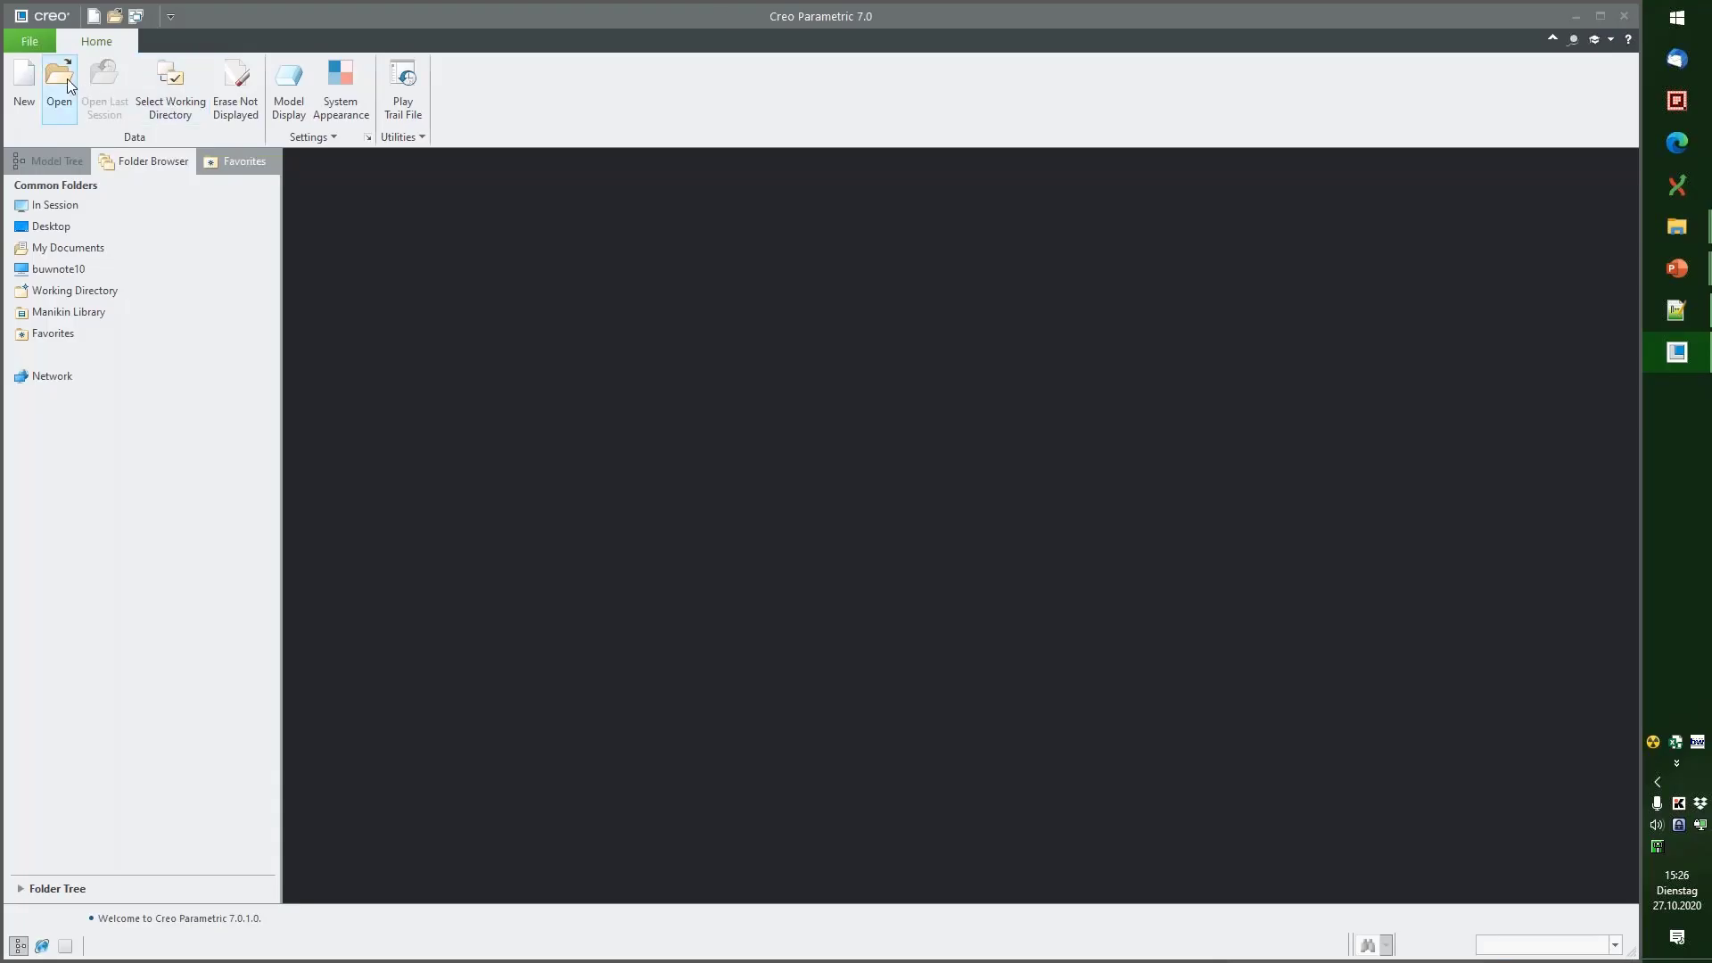
Step: Open _webinar.asm and check the connector names in the library's BOSCH, CONNECTOR SETS, TENSIONING CONNECTOR folder
click(59, 85)
key(Return)
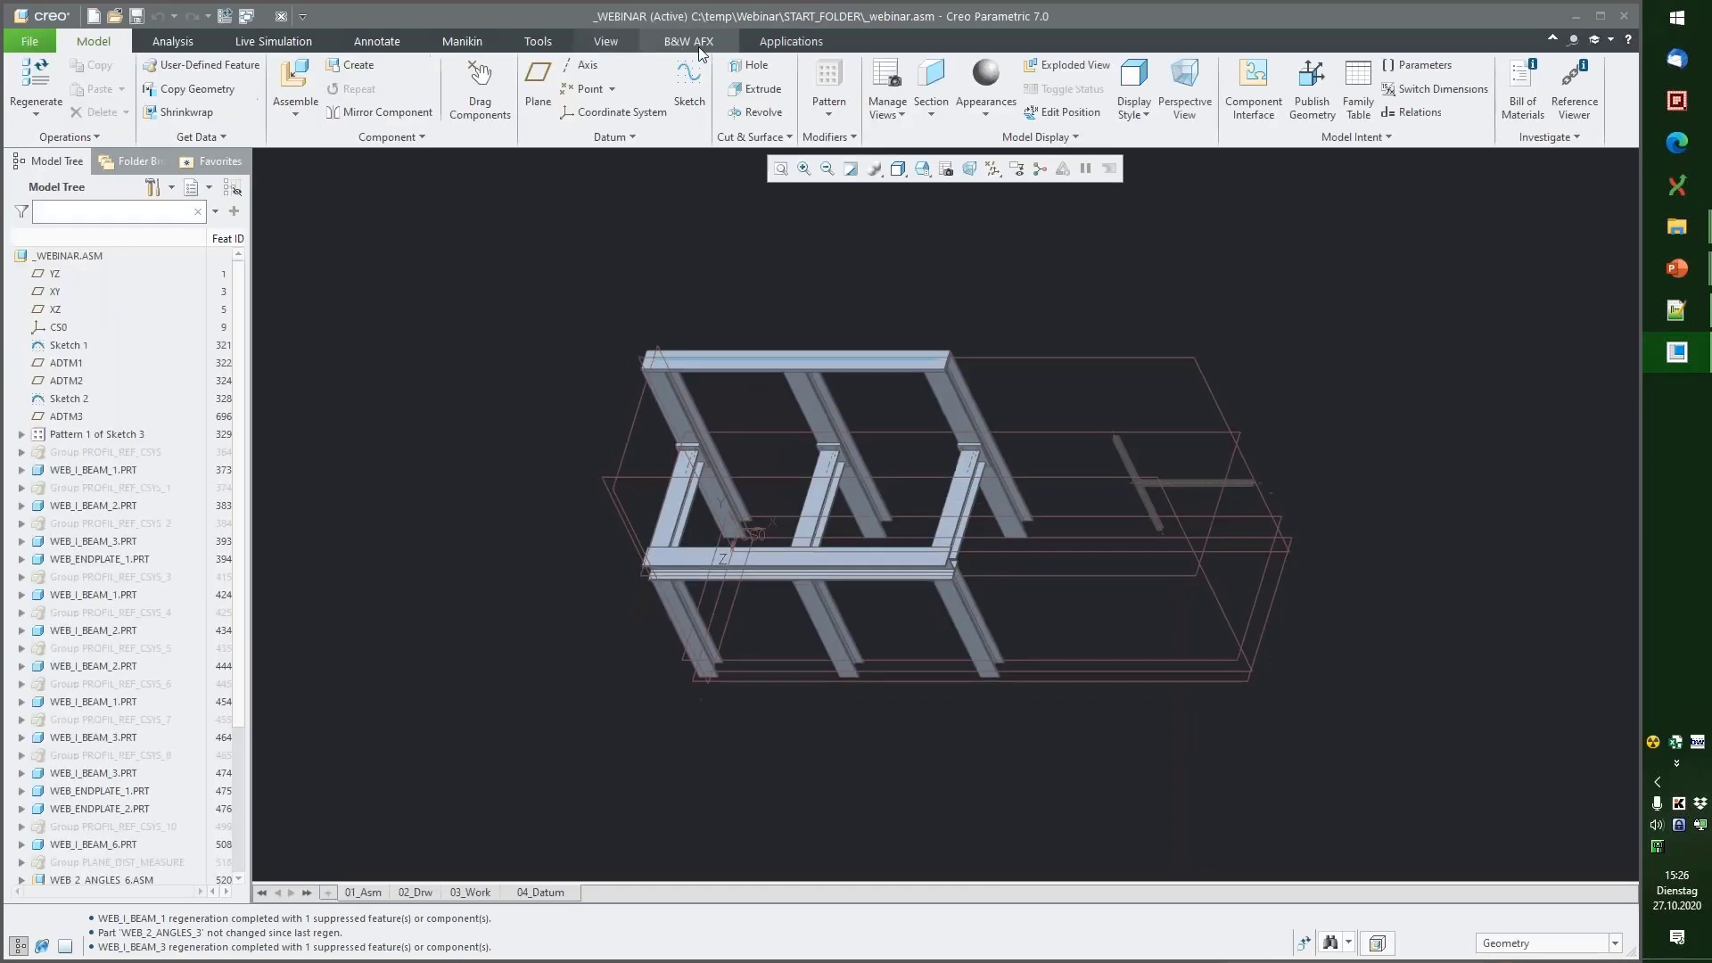
click(689, 41)
click(449, 89)
double_click(1186, 250)
double_click(1077, 251)
double_click(1186, 258)
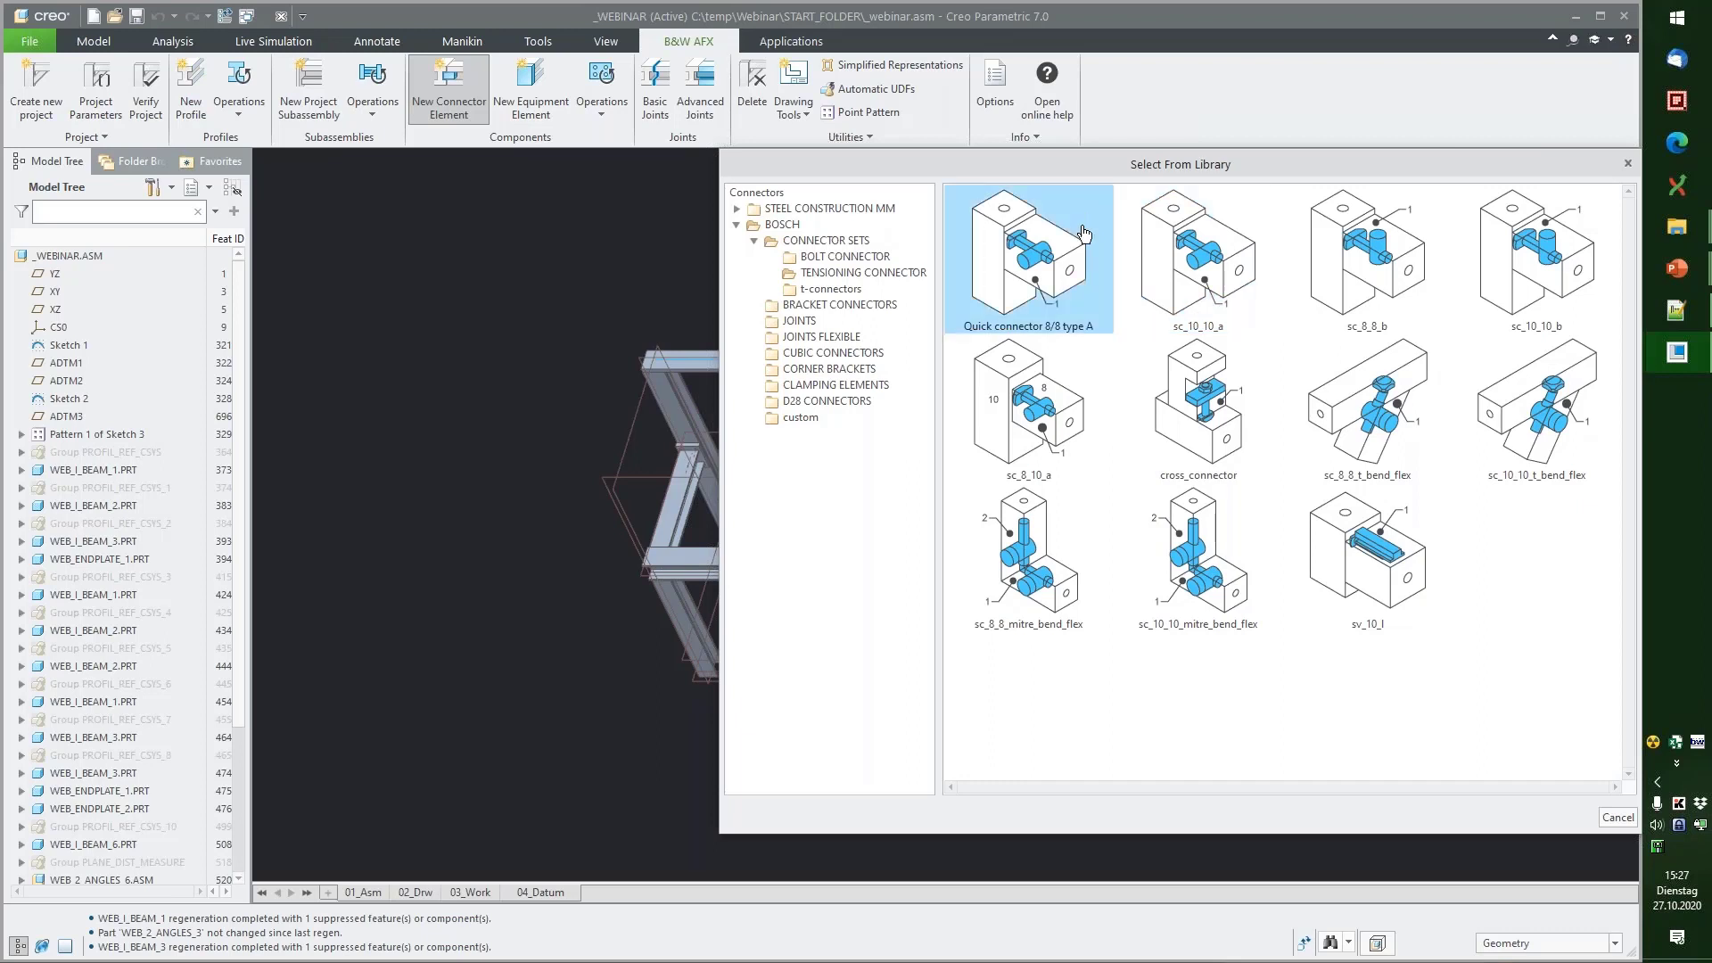
Step: Show i_beam.tab in Notepad++ and examine the SEL_STRING, BUW_SIZE and dimension columns of the SIZE_DIN_1025_IPE subtable
mouse_move(1678, 268)
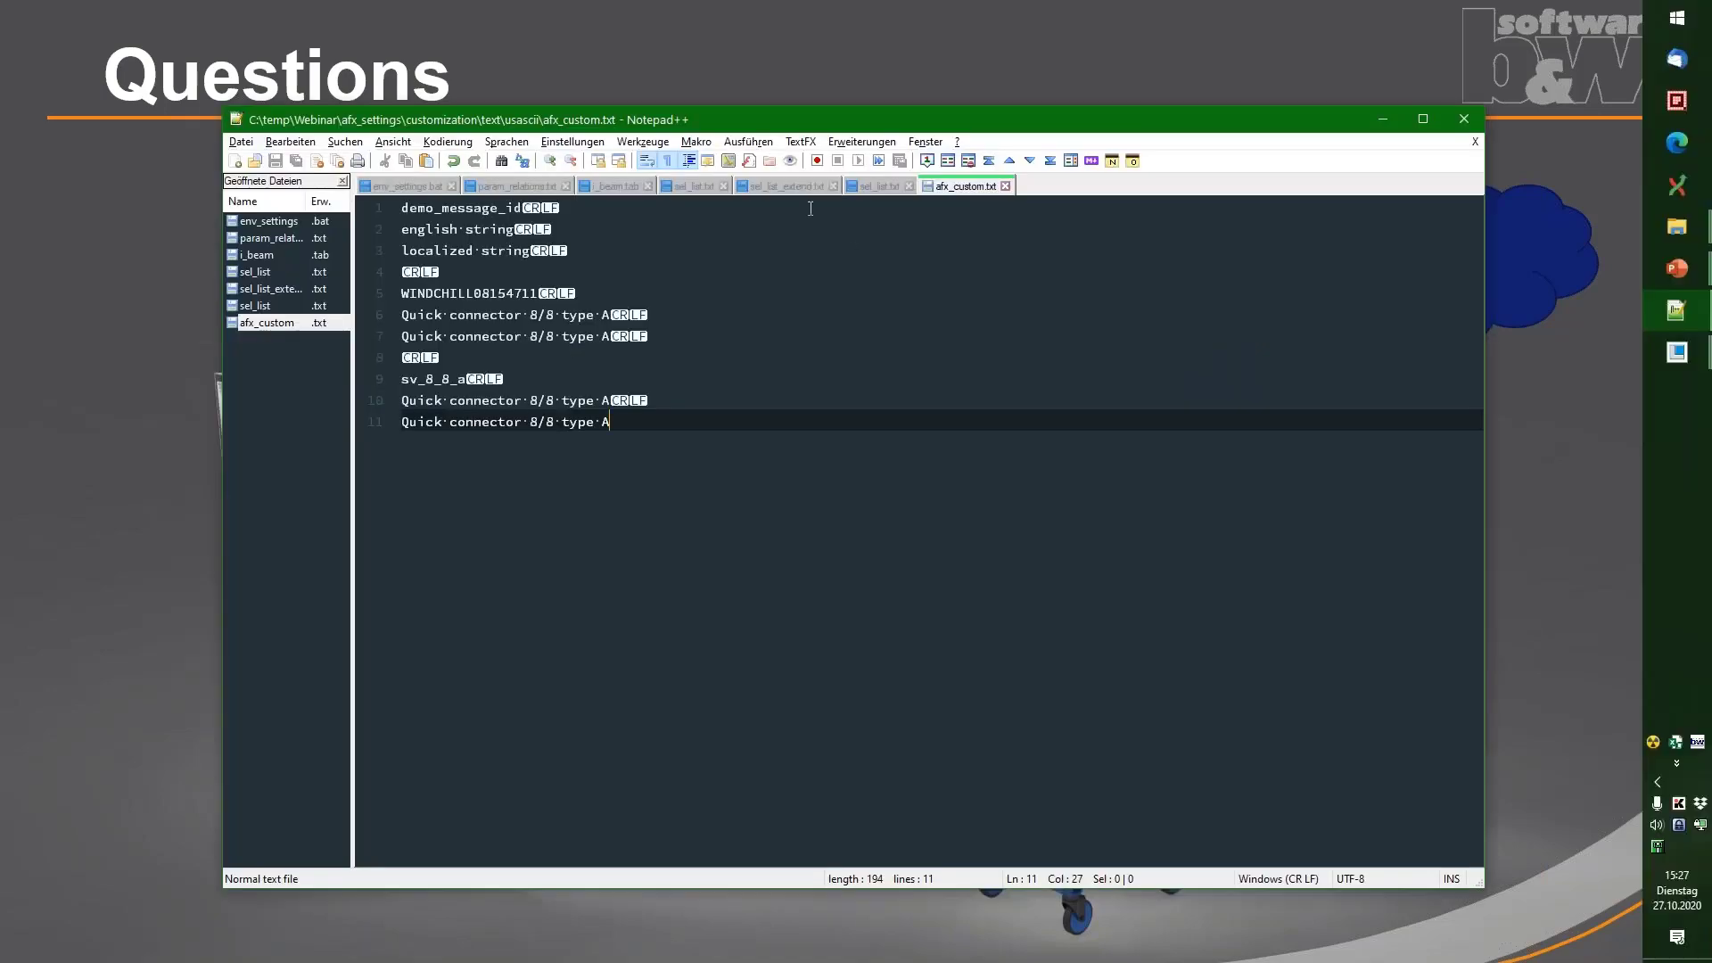
click(612, 184)
scroll(741, 460, up, 4)
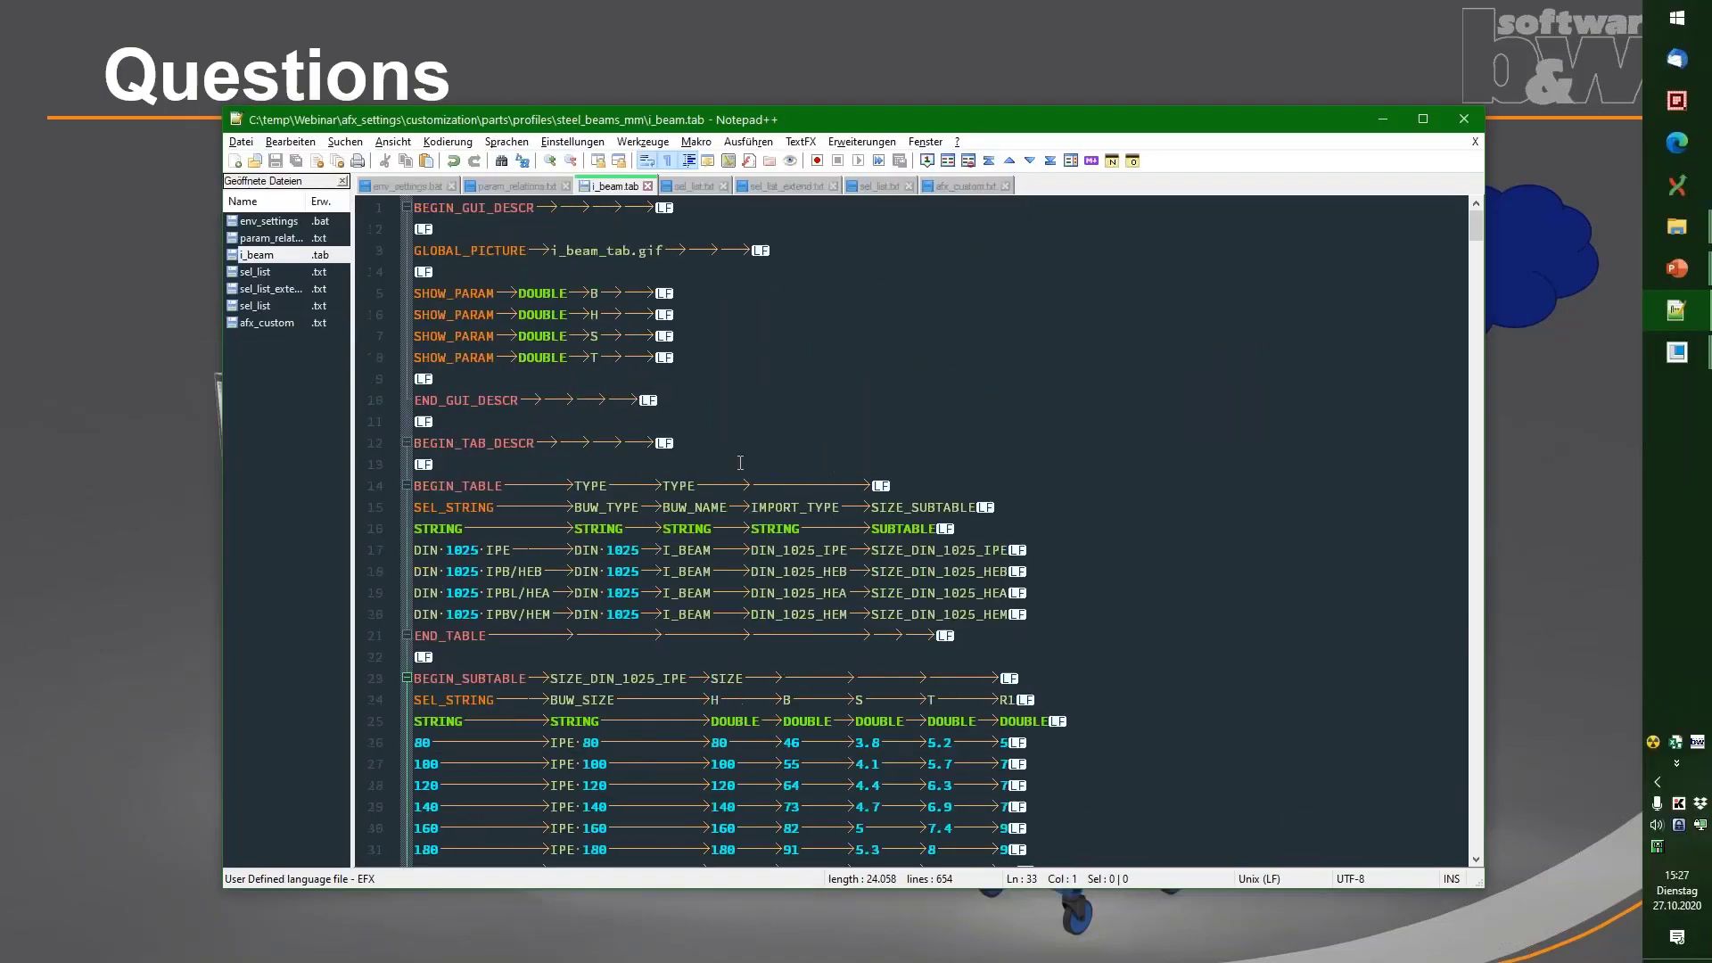
scroll(739, 470, down, 1)
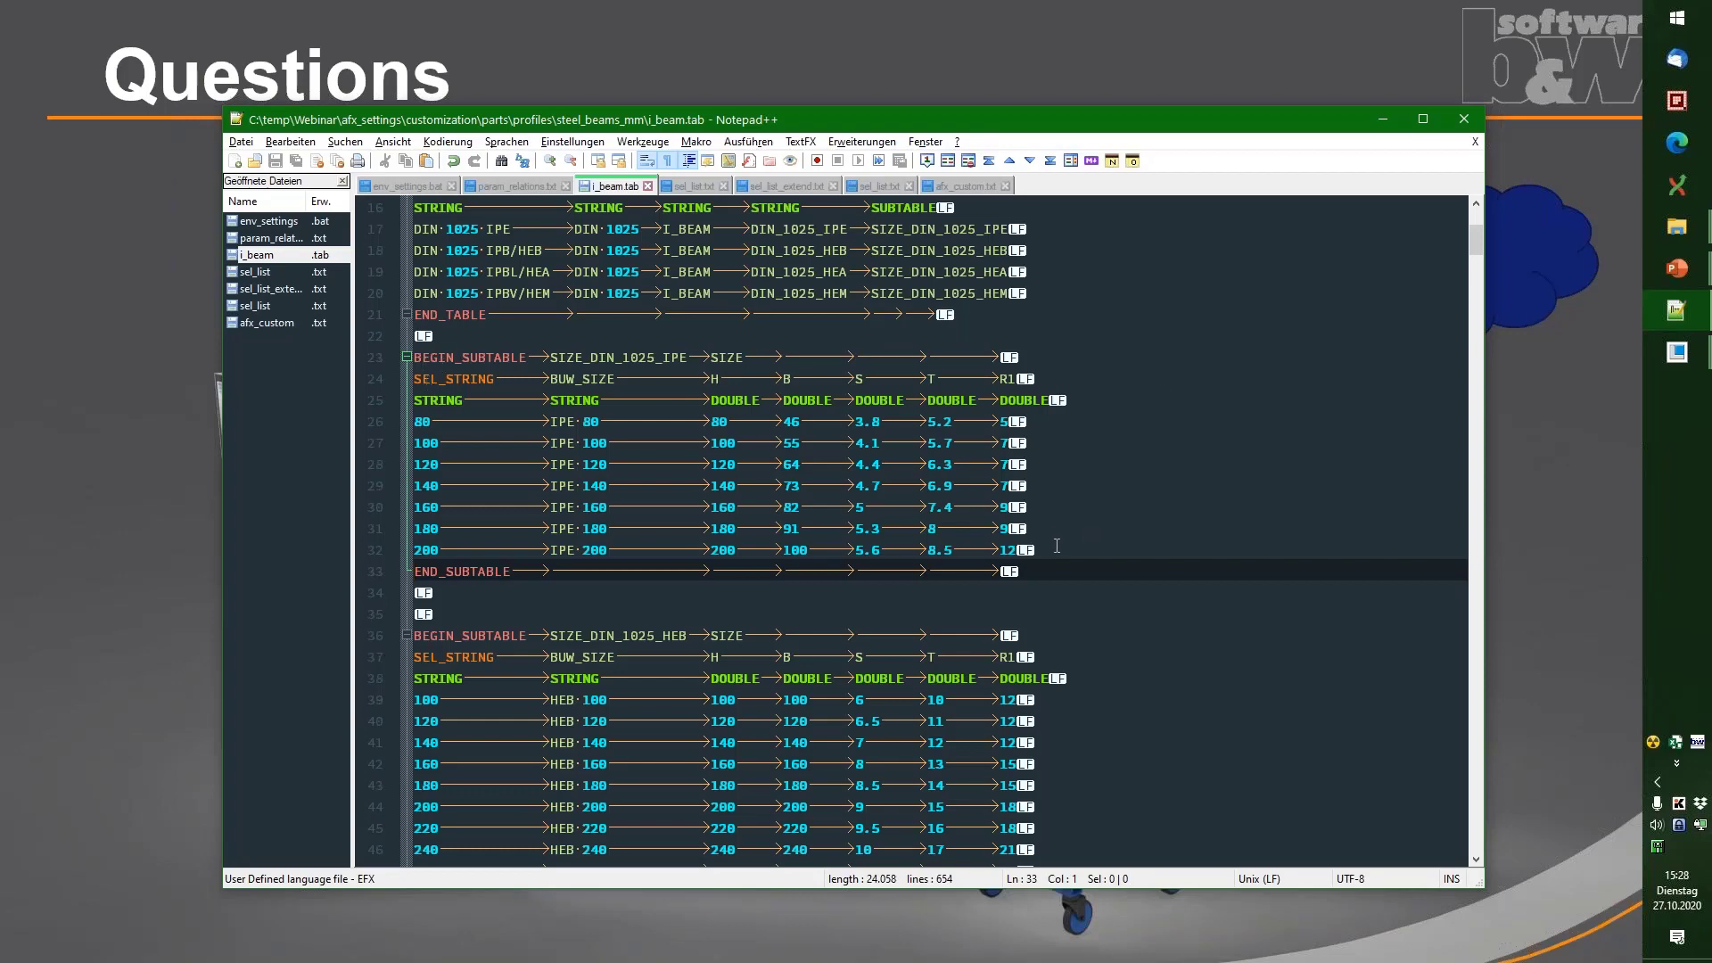
click(1057, 546)
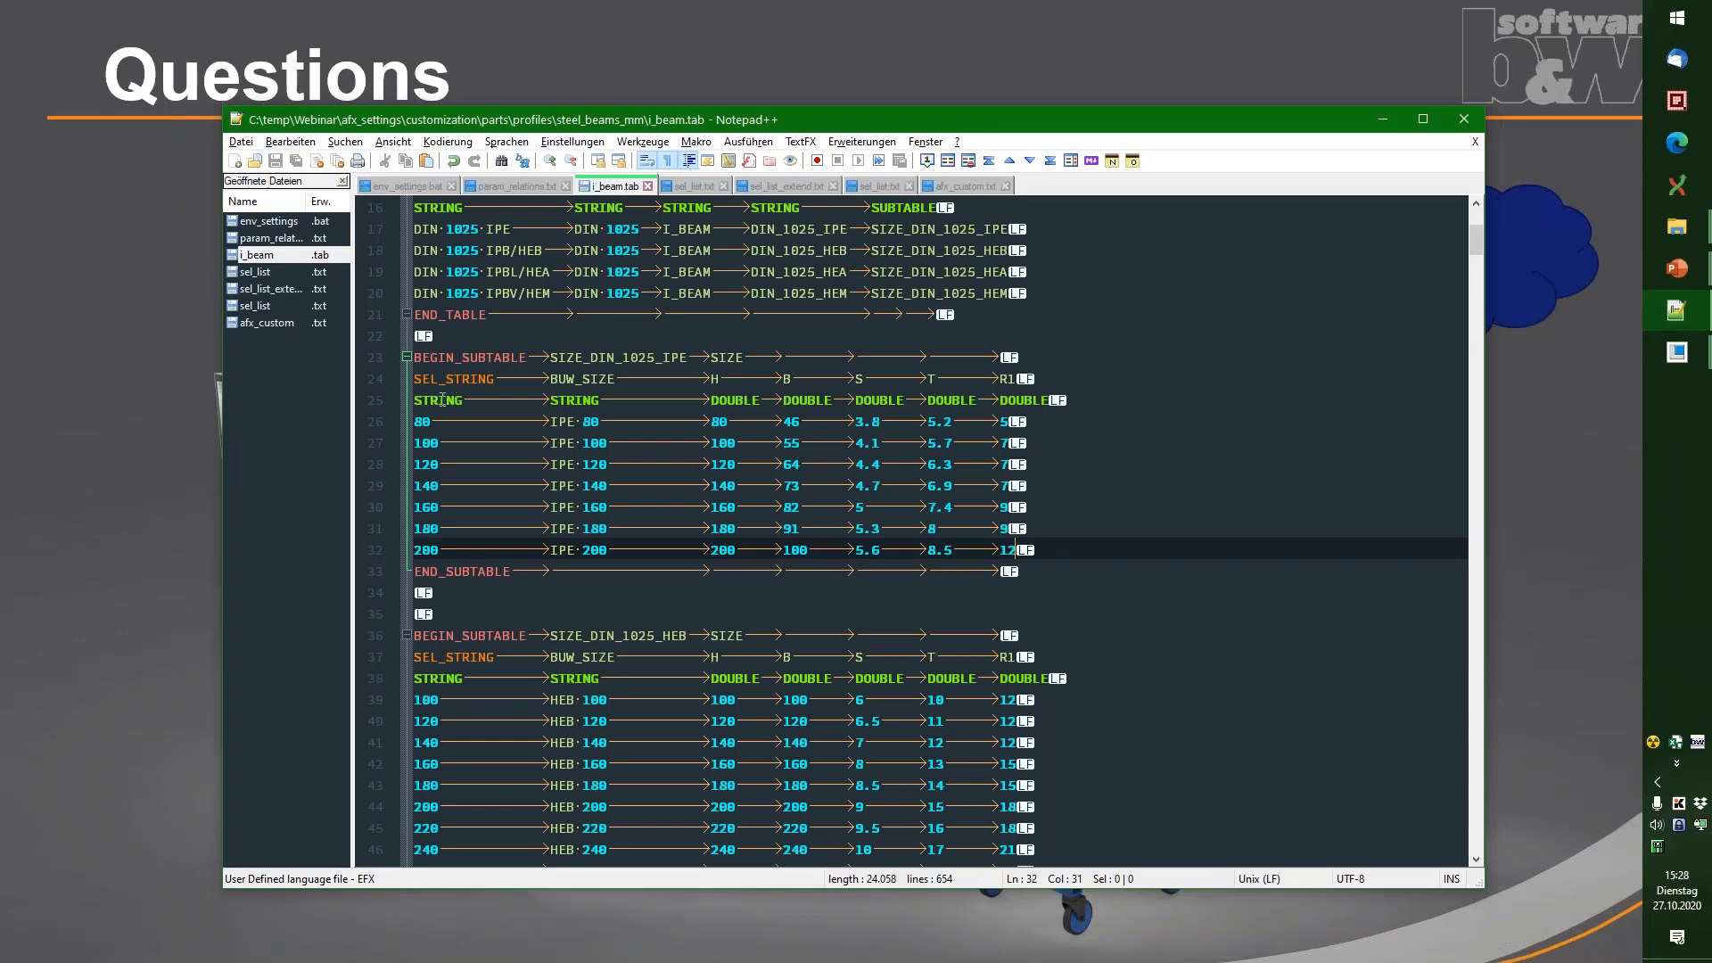
double_click(473, 379)
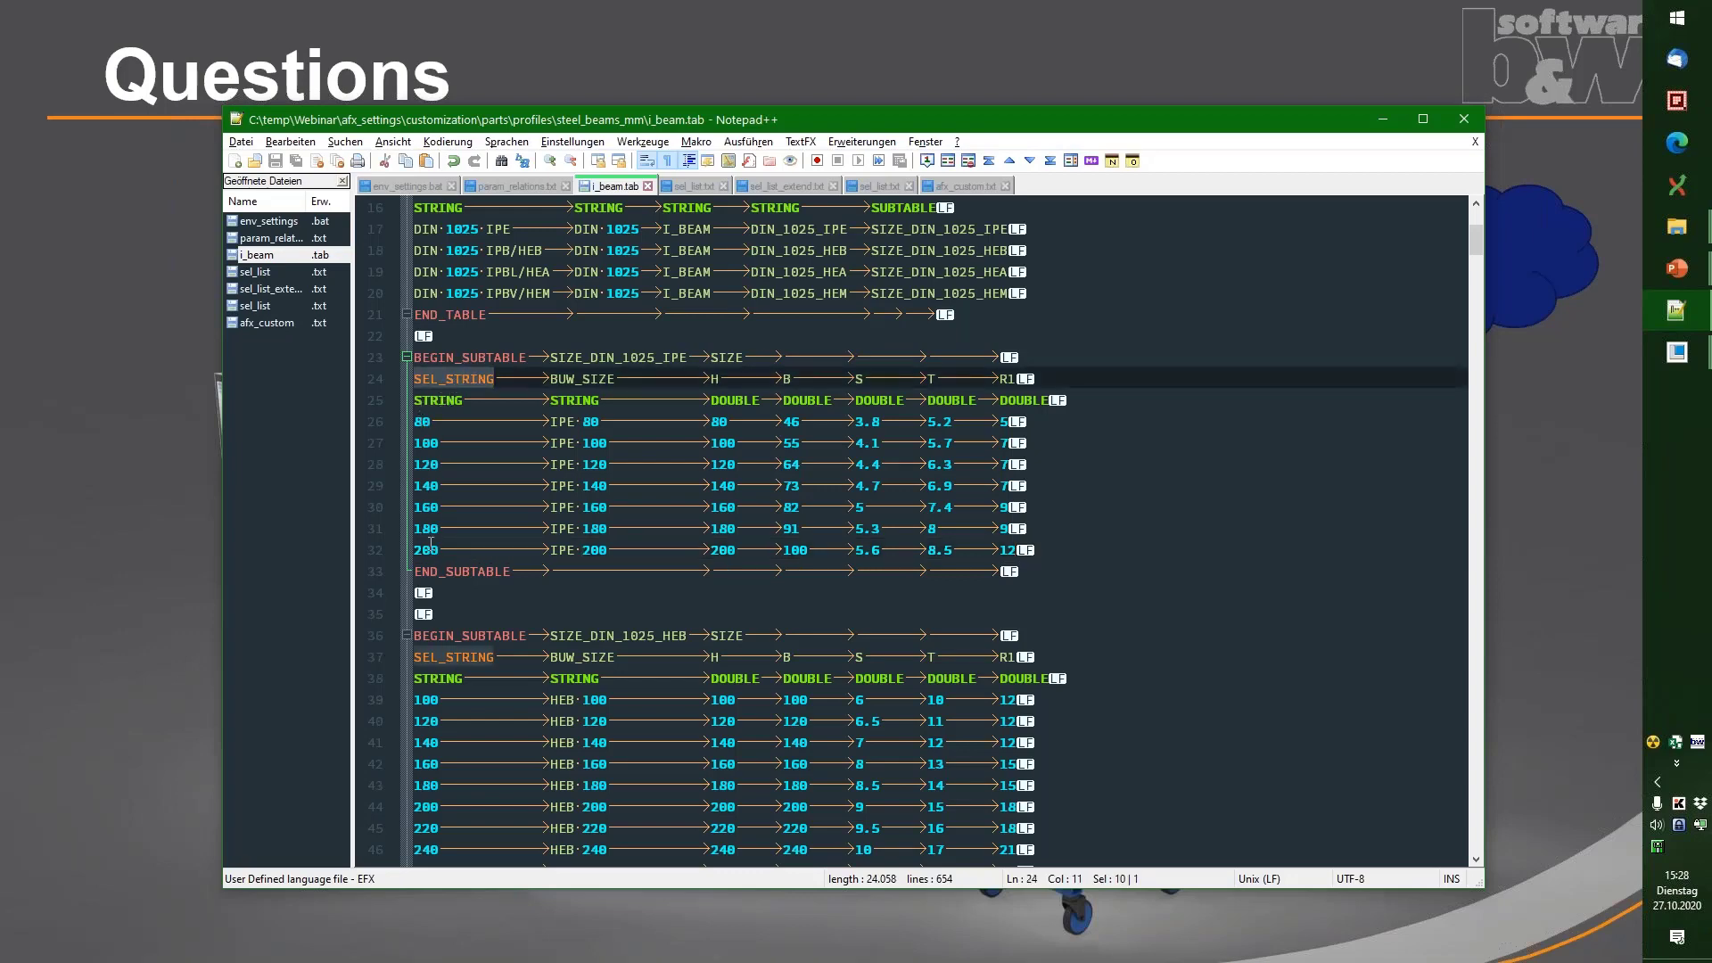
double_click(568, 380)
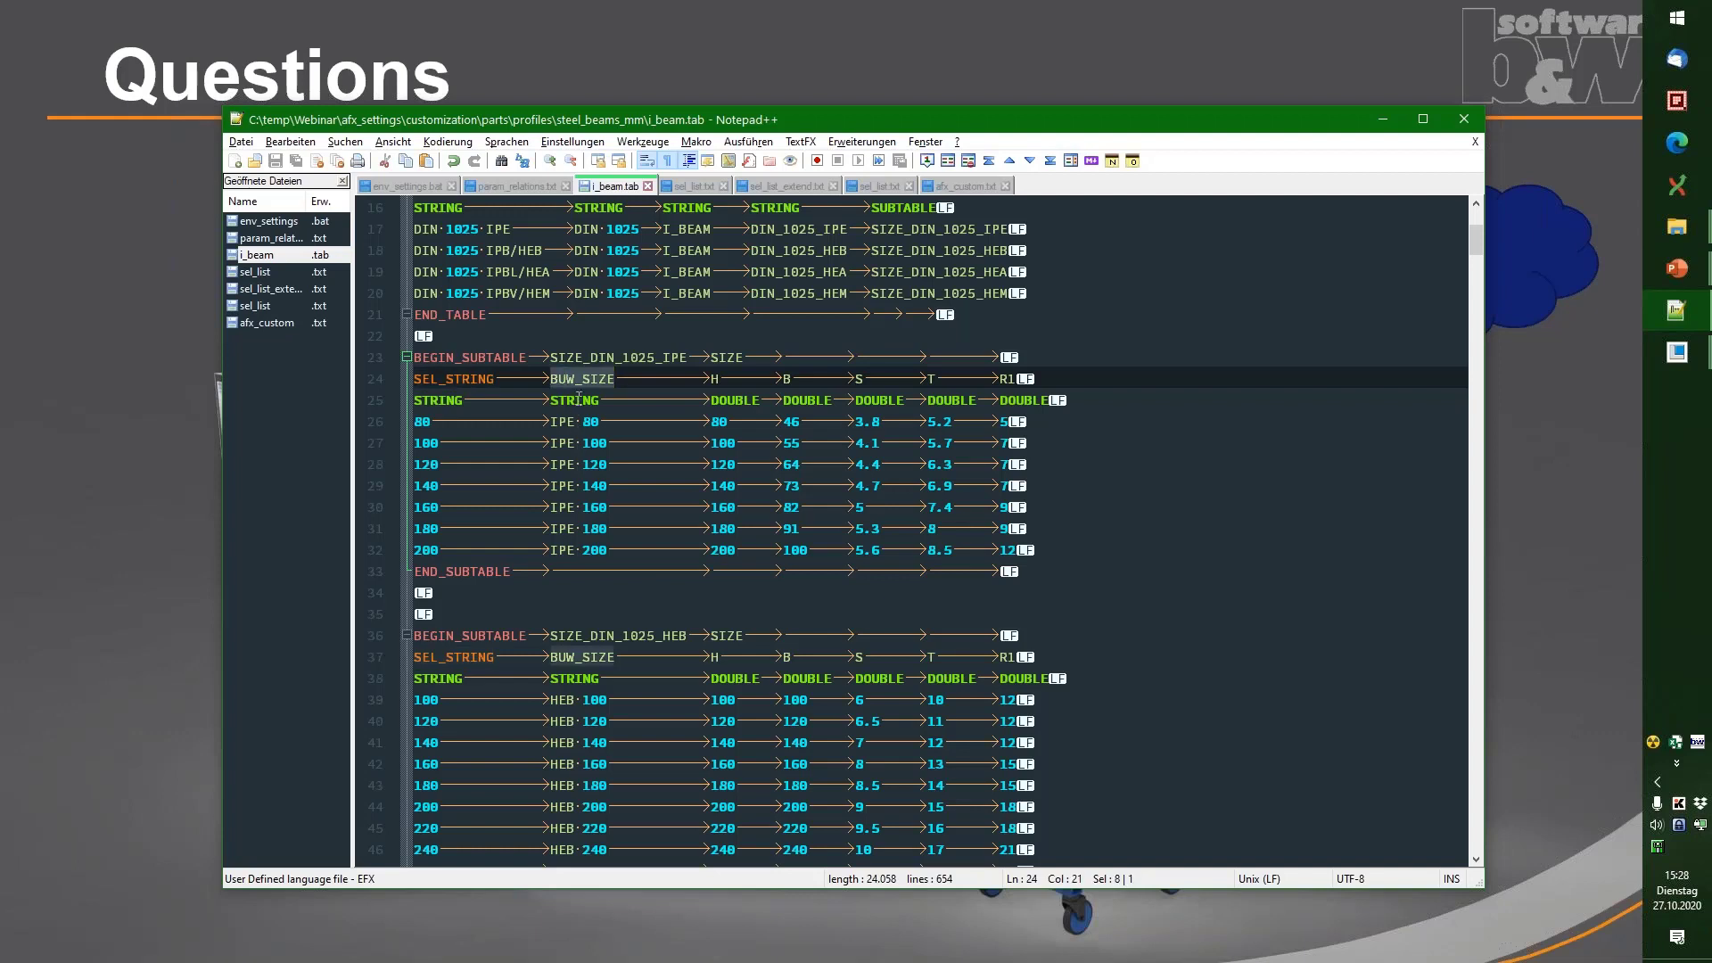
click(712, 382)
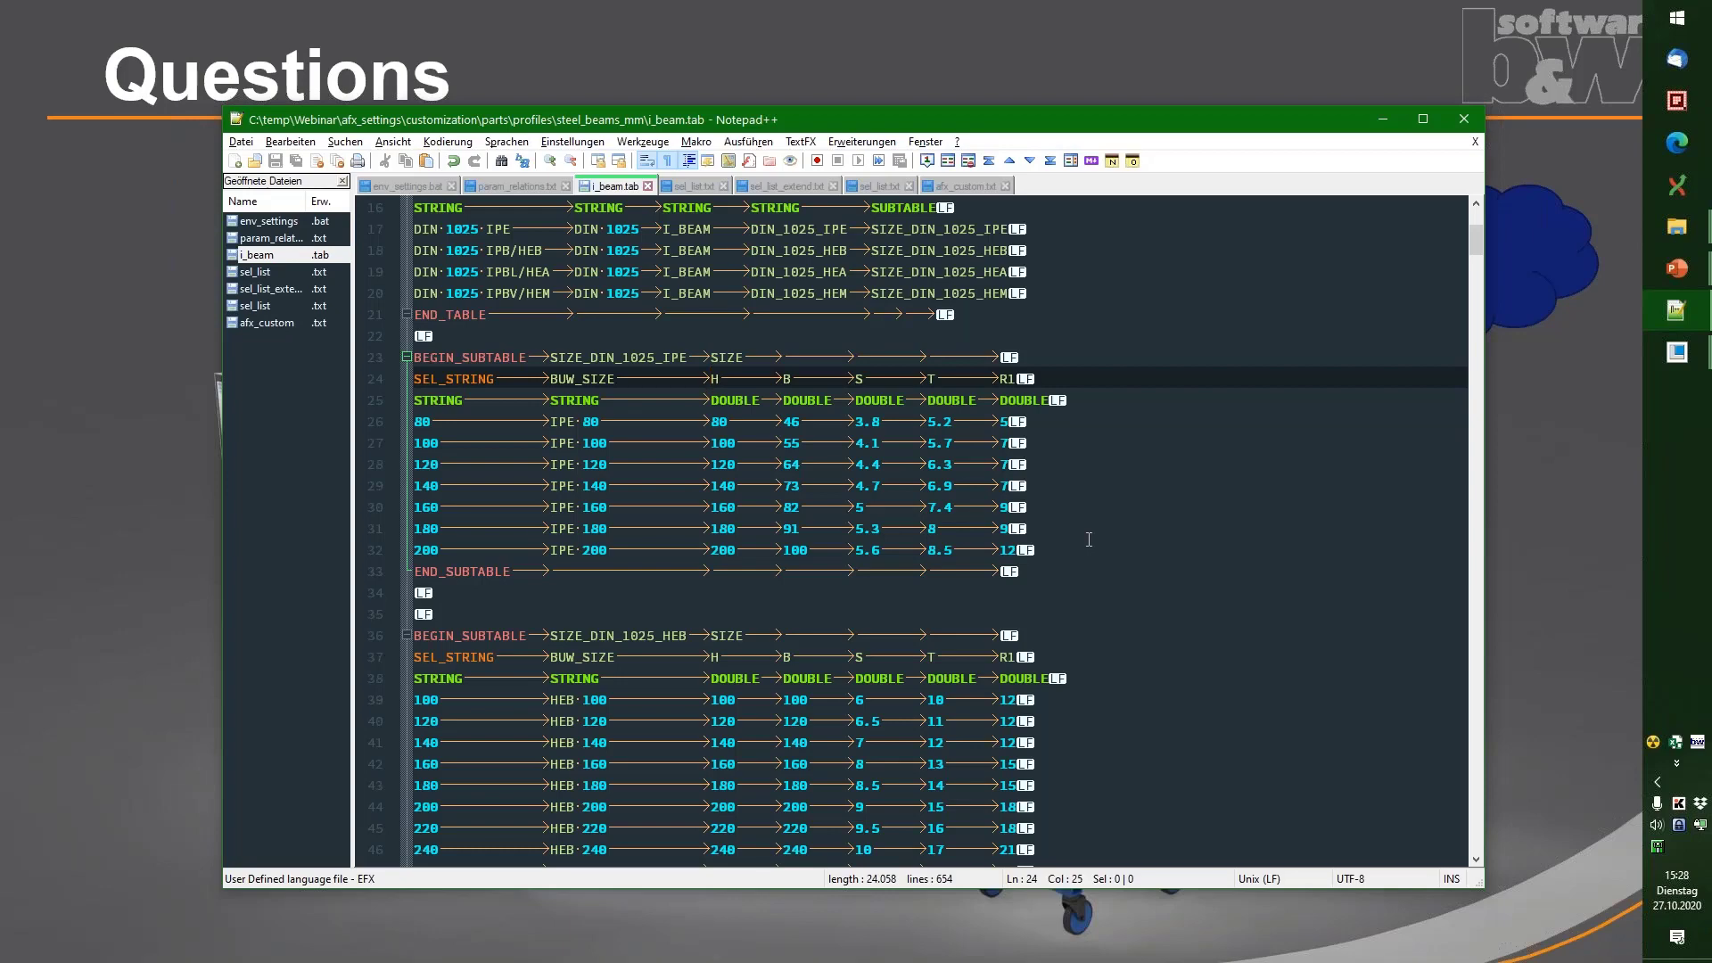
Step: Open the afx_settings\configuration folder in File Explorer and review its configuration files, from beam_end_cope_dims.cfg to stocklength_table.cfg
mouse_move(1676, 226)
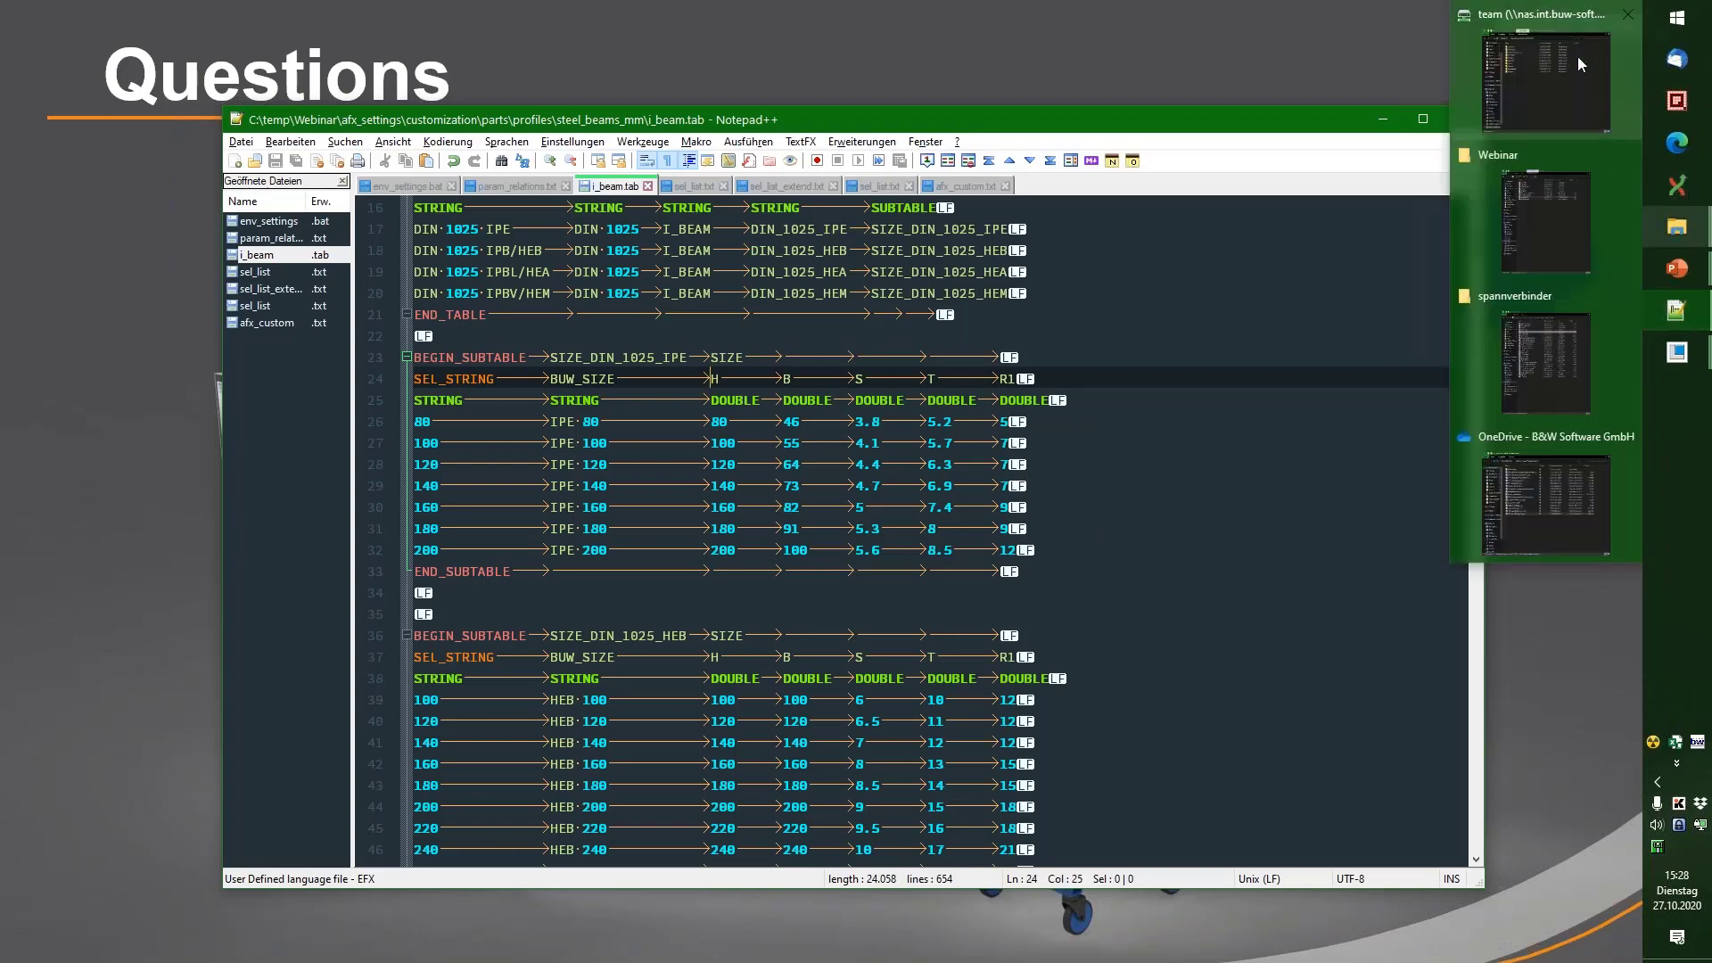
click(1539, 211)
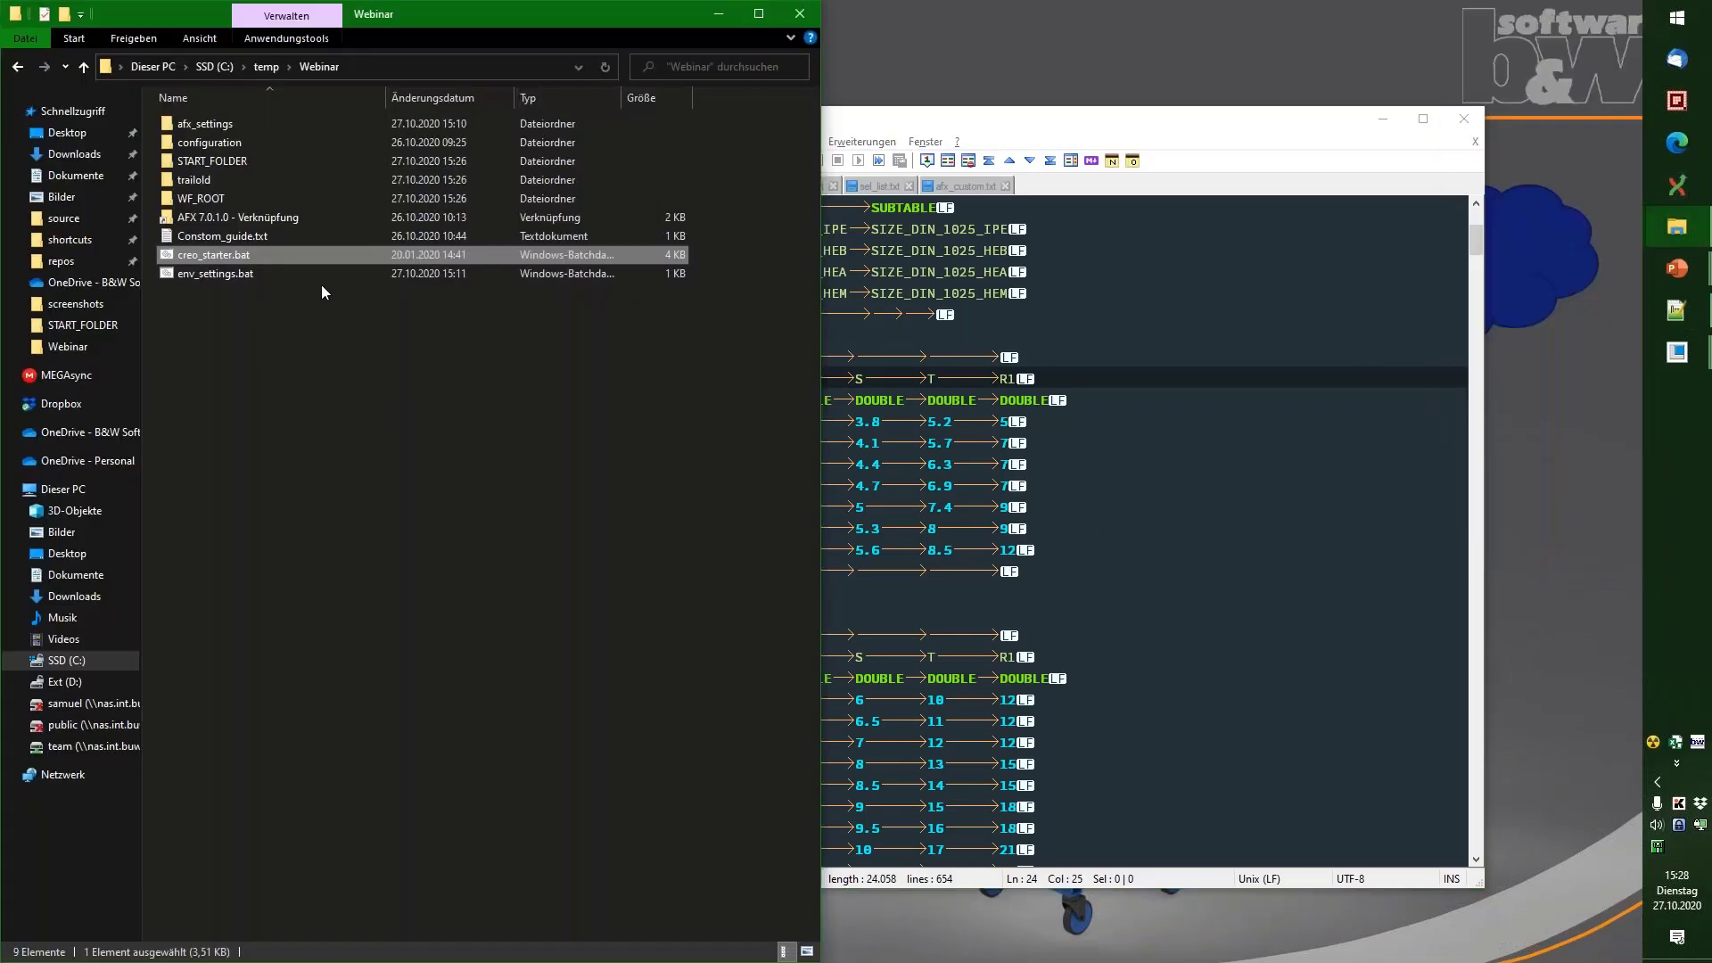
double_click(222, 130)
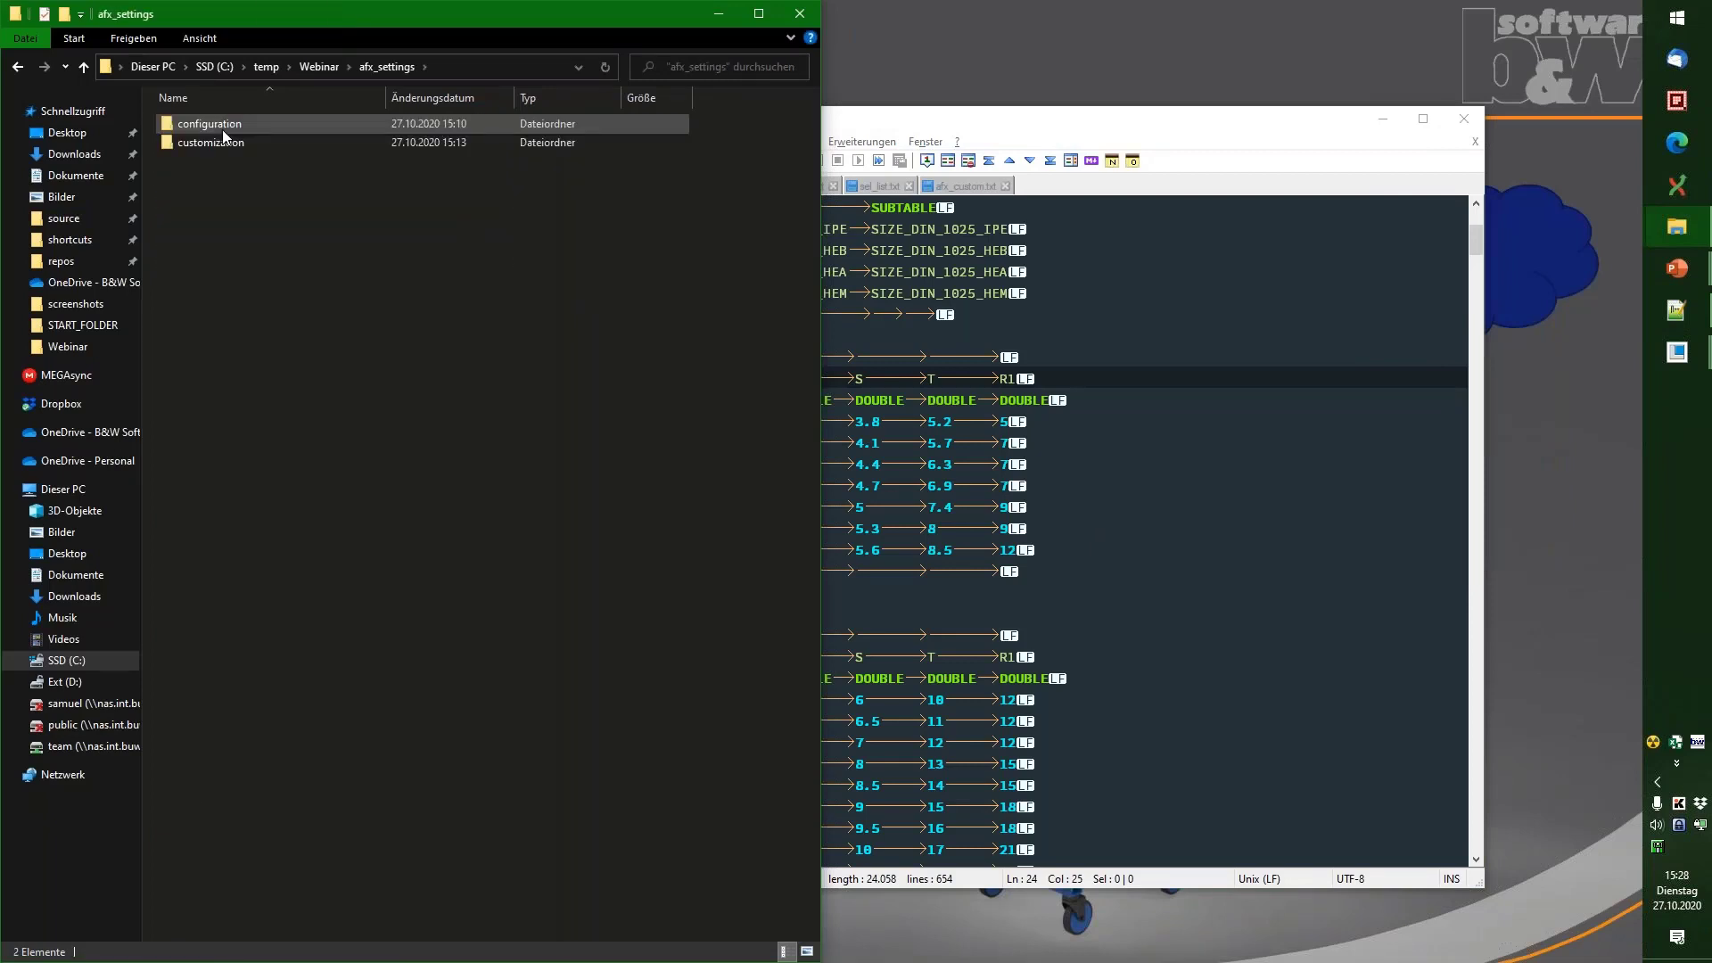
double_click(222, 128)
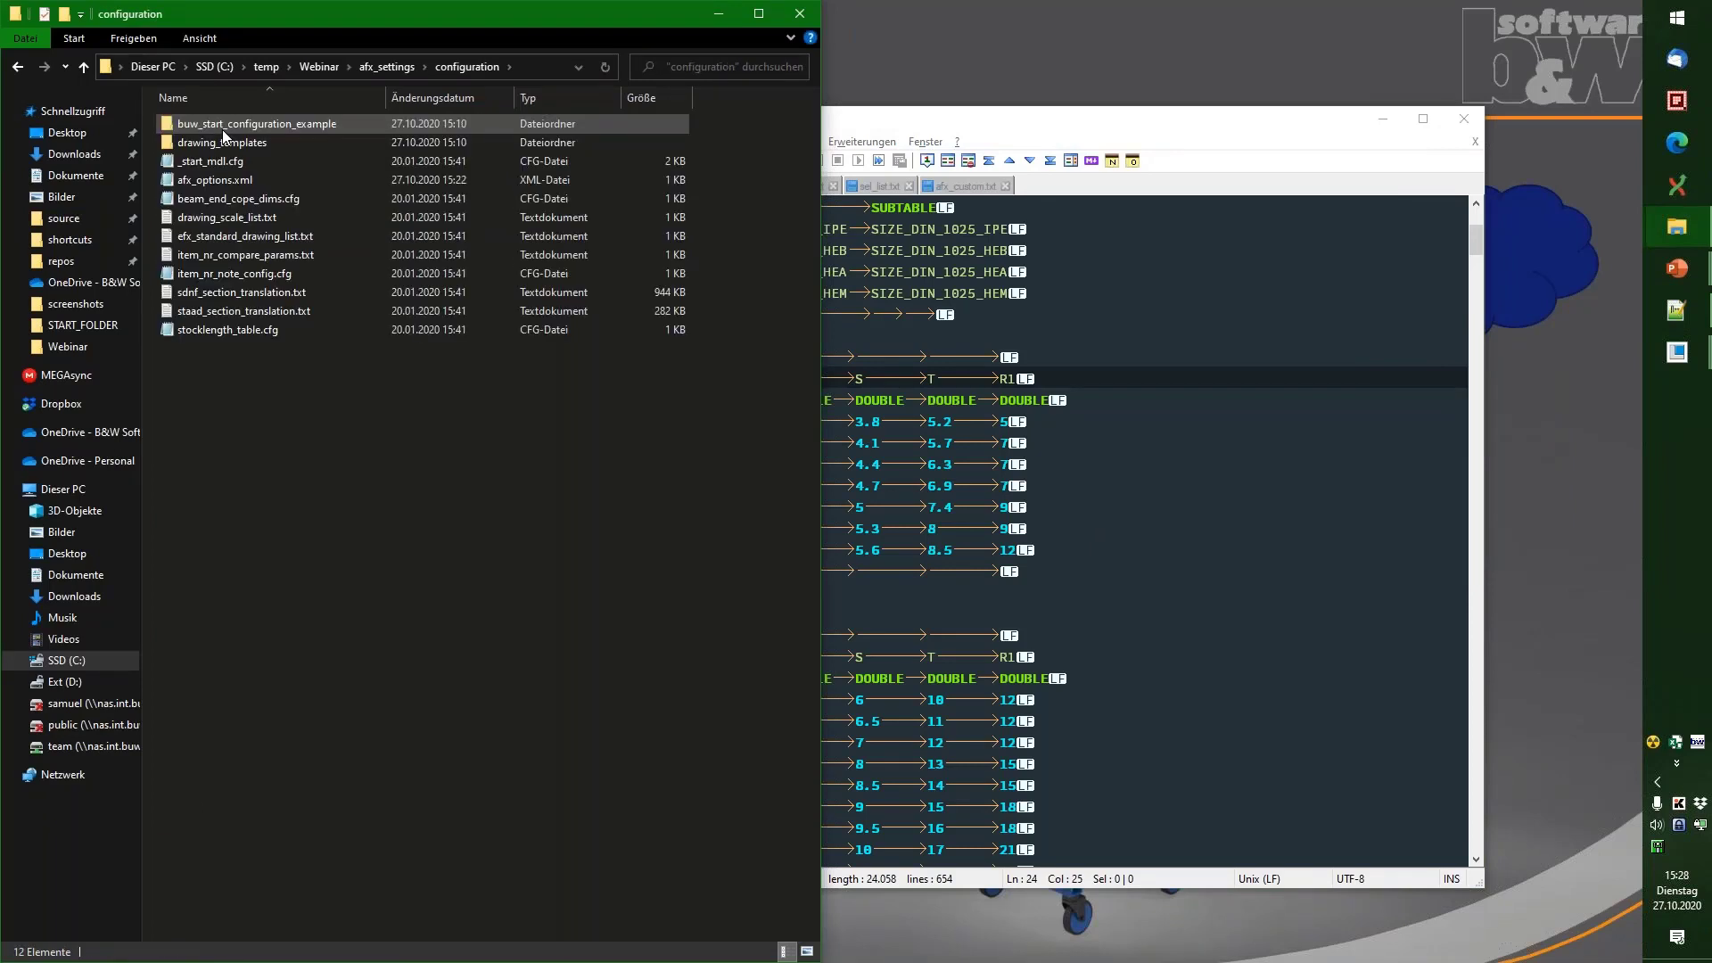
click(242, 200)
click(238, 238)
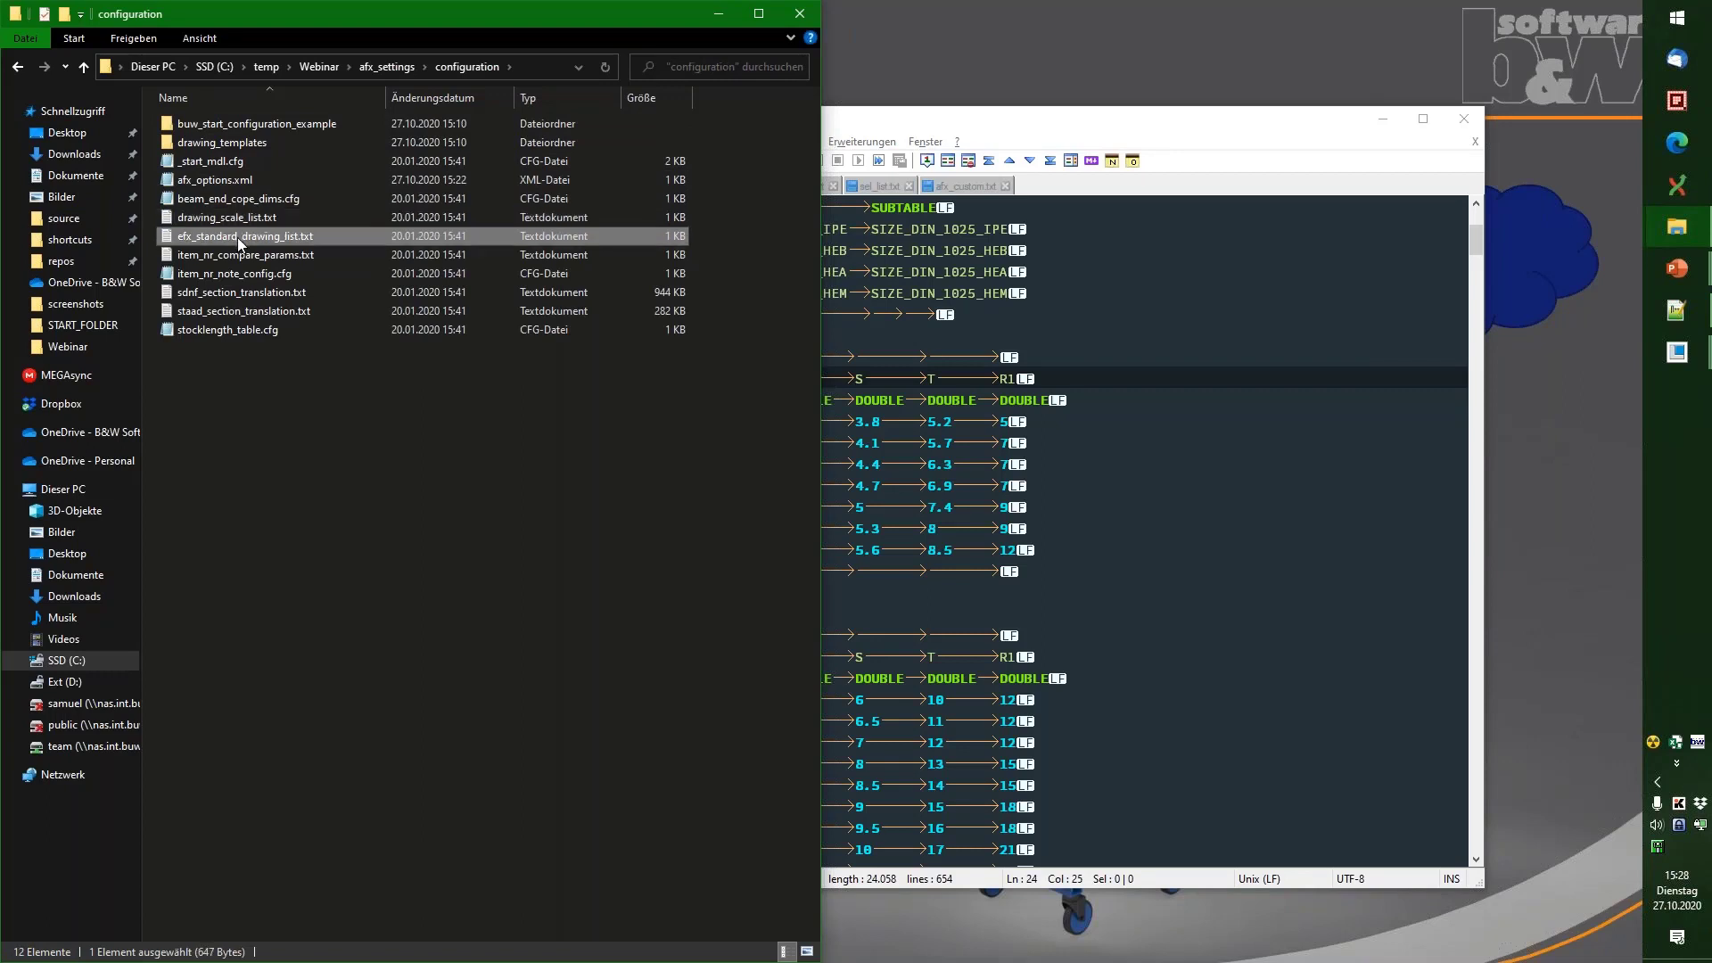
click(250, 292)
click(255, 326)
click(372, 382)
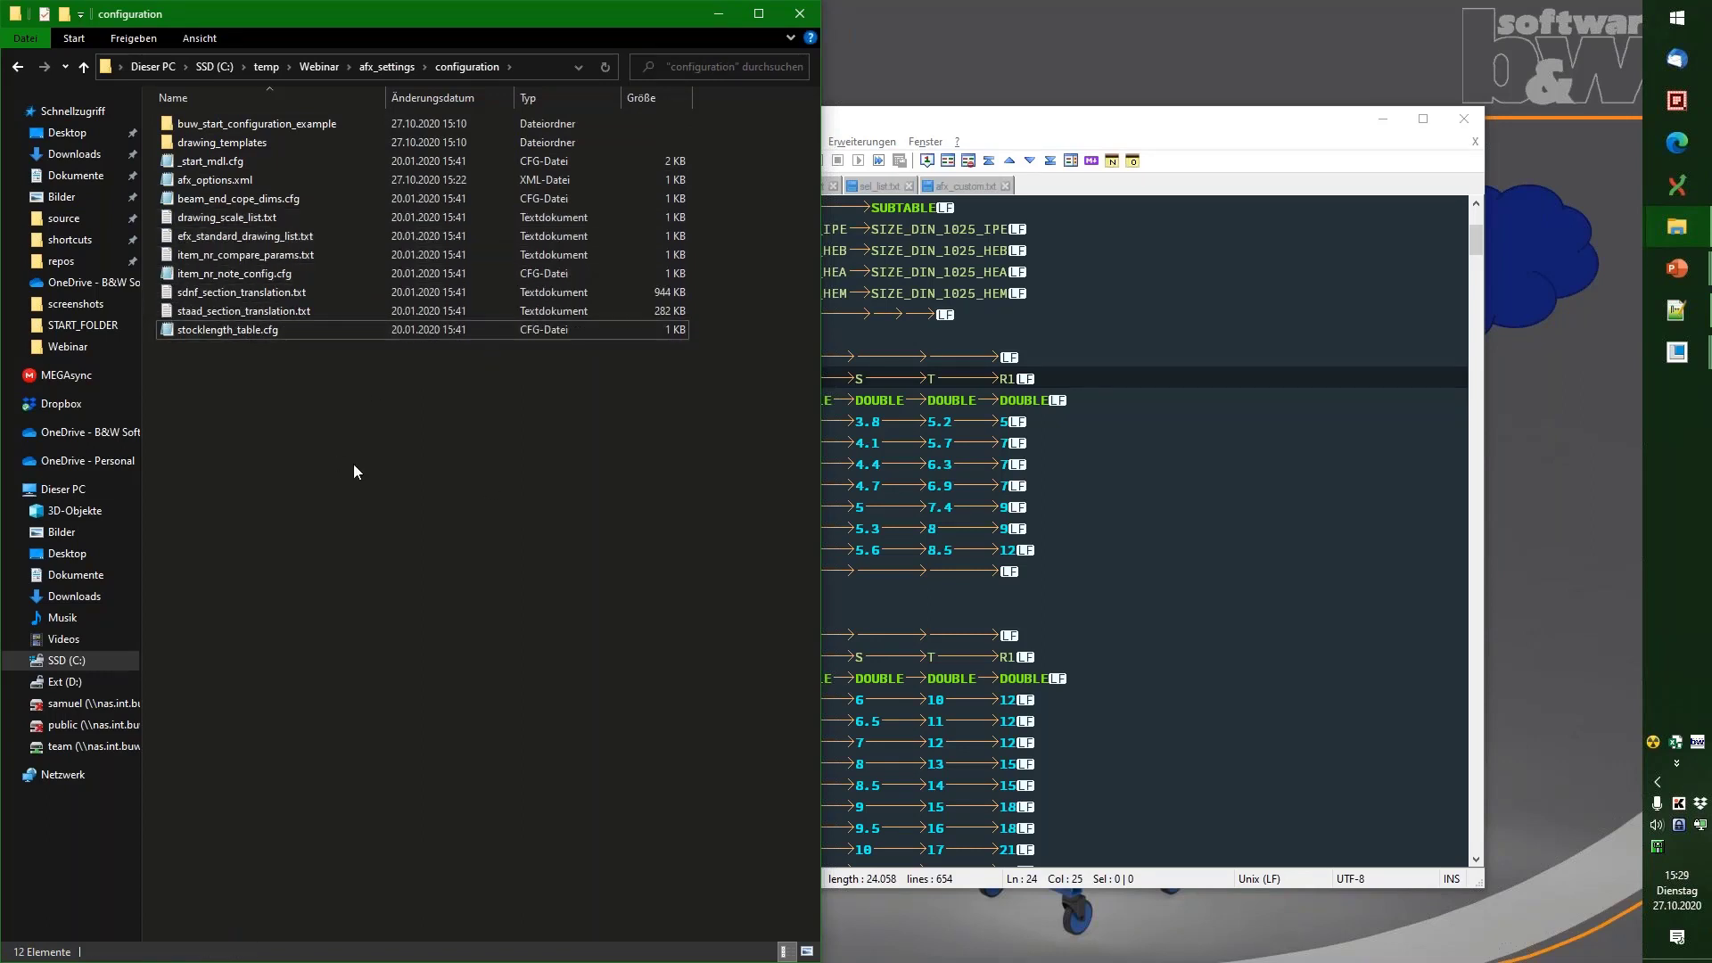